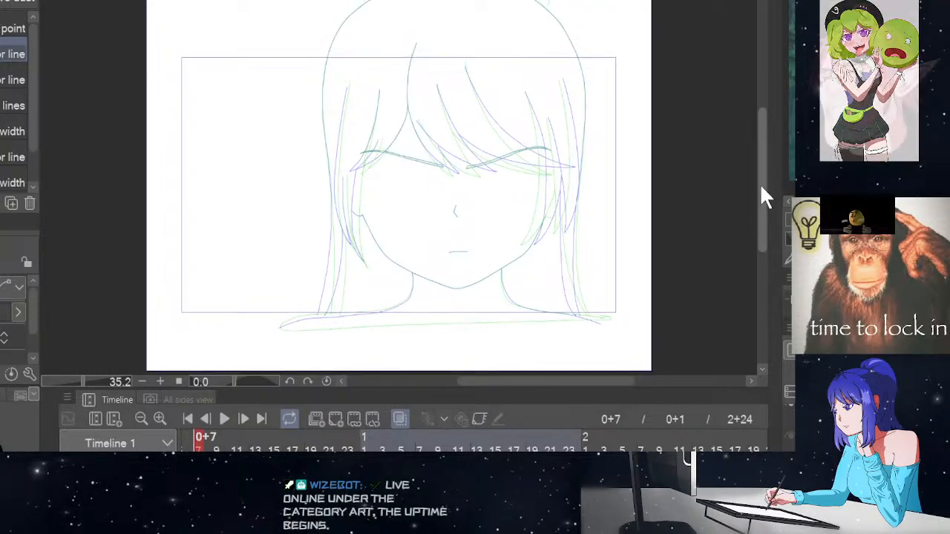
left_click(502, 198)
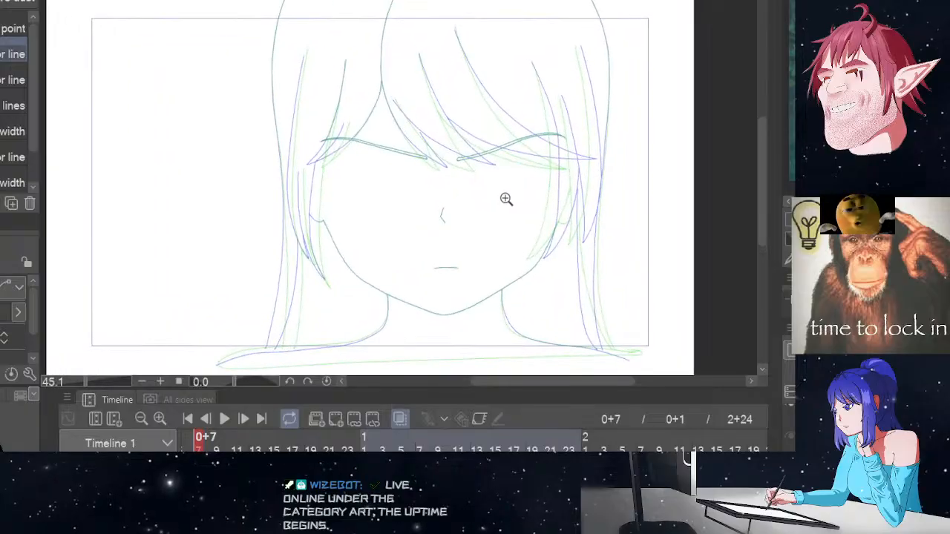
left_click(506, 199)
scroll(759, 207, "up", 3)
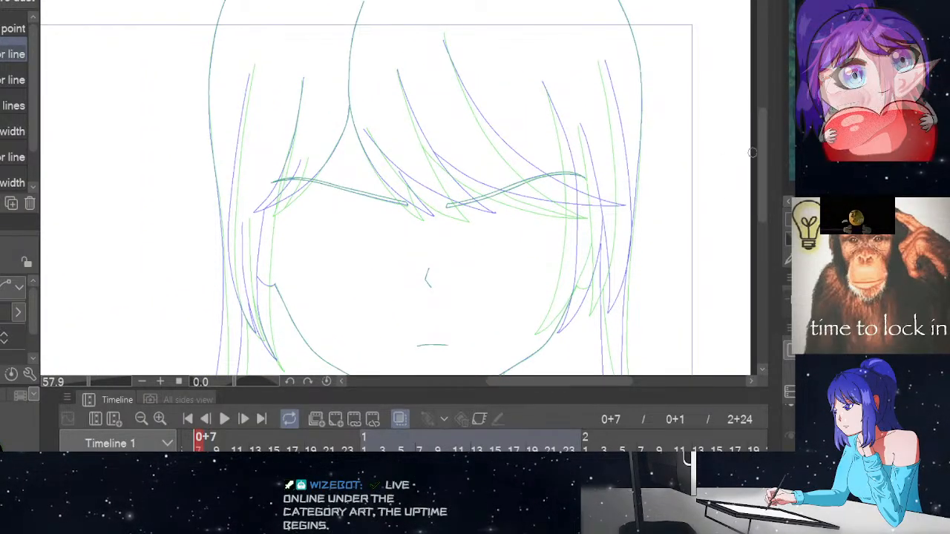
scroll(699, 164, "down", 4)
scroll(757, 186, "down", 2)
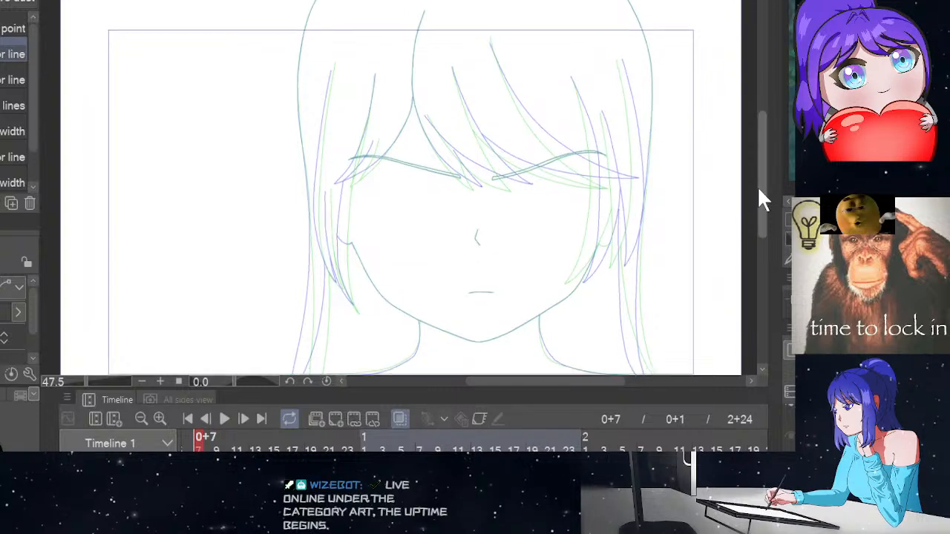
scroll(701, 198, "down", 3)
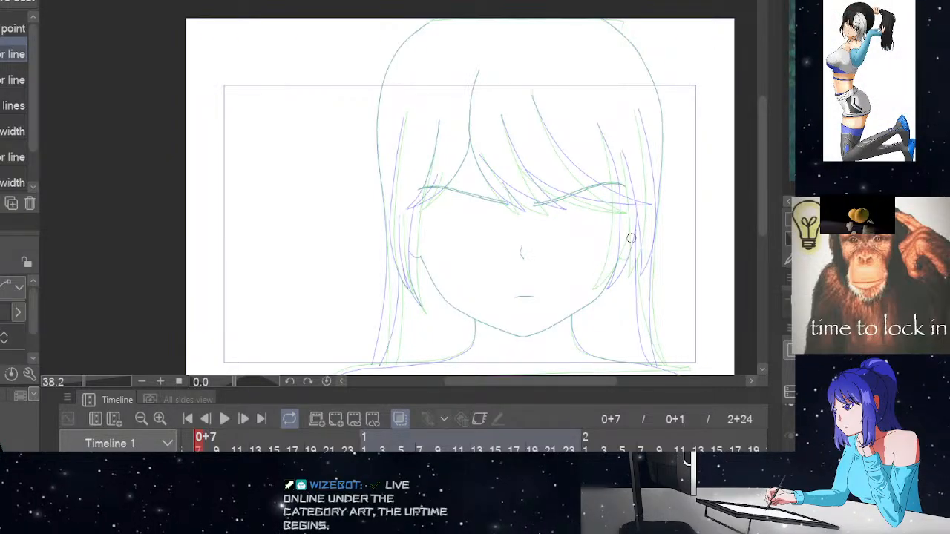
scroll(760, 196, "down", 1)
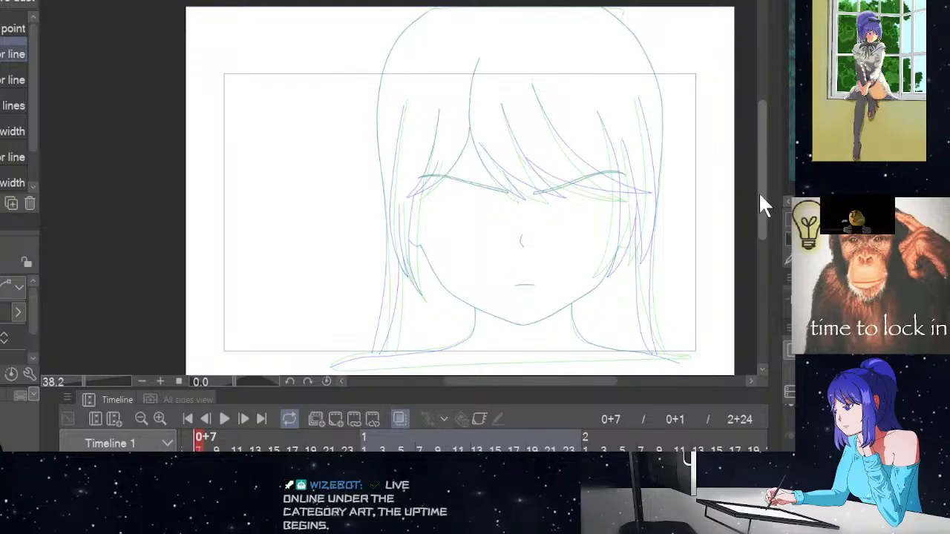
scroll(759, 202, "up", 1)
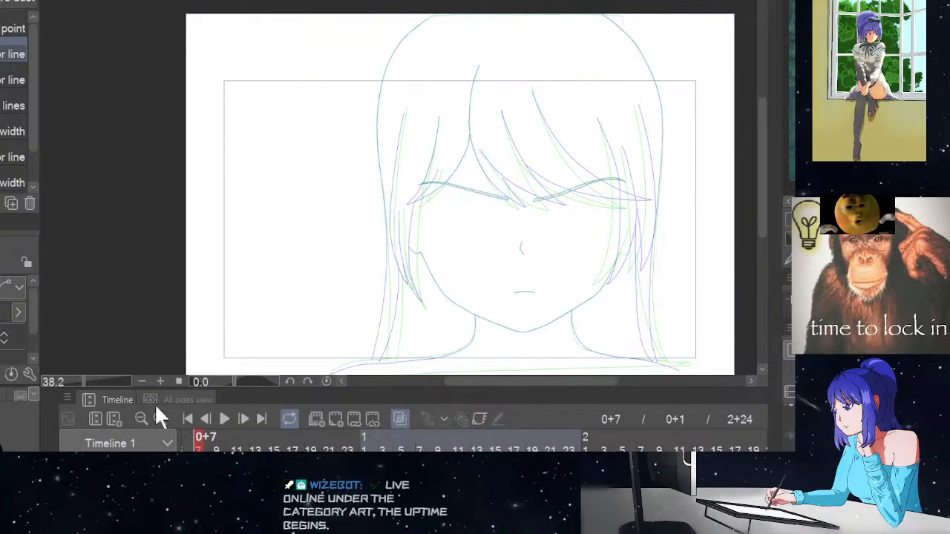
Ink the outer hair outline on the head's left side with the G-pen, from the crown down to the shoulder
key("p")
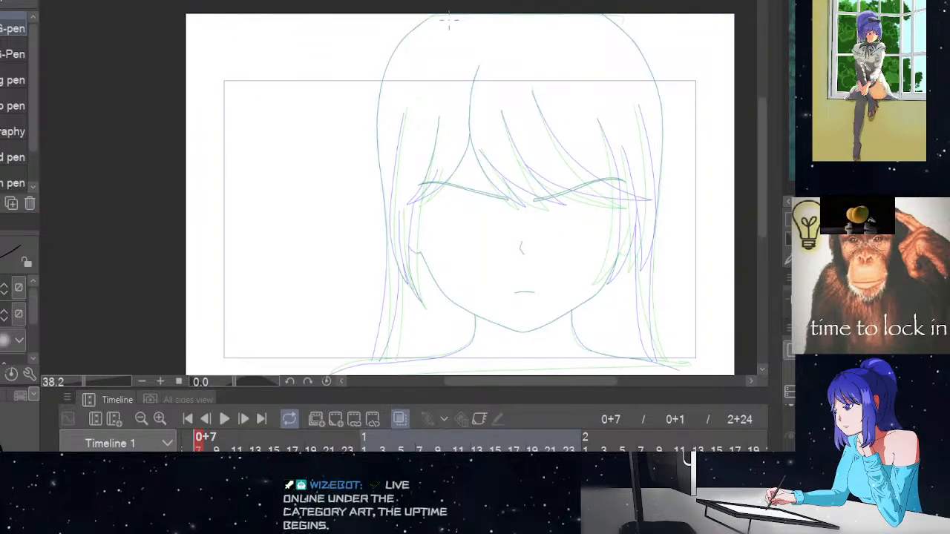
mouse_move(438, 12)
left_mouse_down()
mouse_move(381, 87)
mouse_move(389, 247)
mouse_move(374, 360)
left_mouse_up()
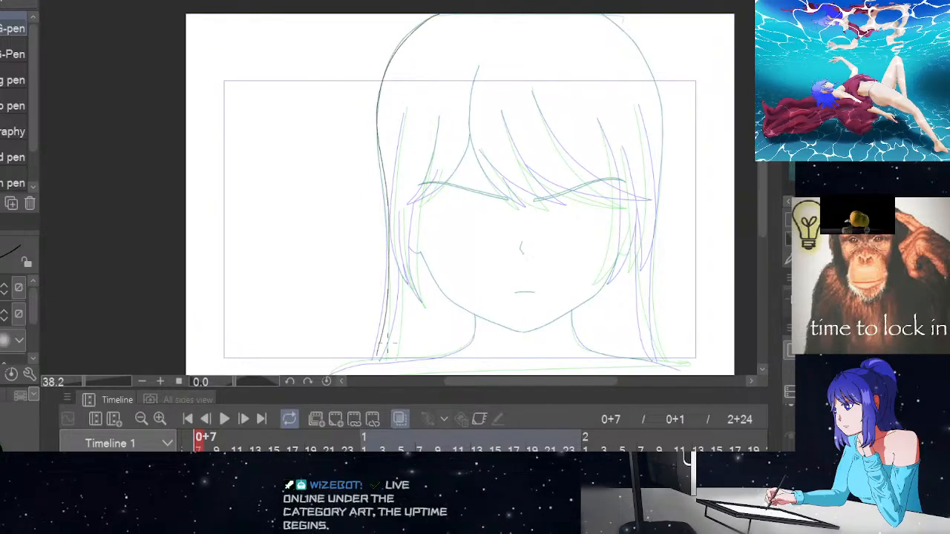
left_click(482, 276, "ctrl")
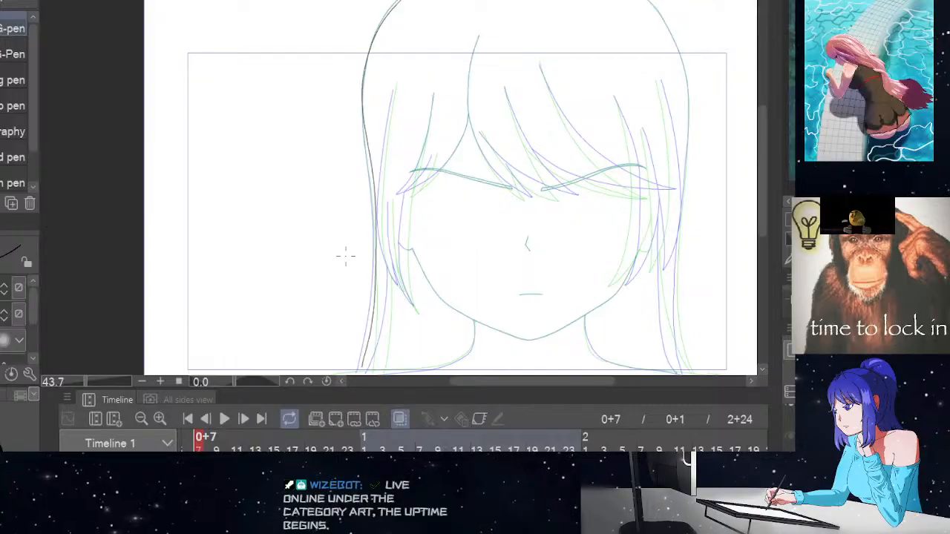
Pinch the upper curve of the inked left hair outline so it follows the onion-skin guides around the crown
key("j")
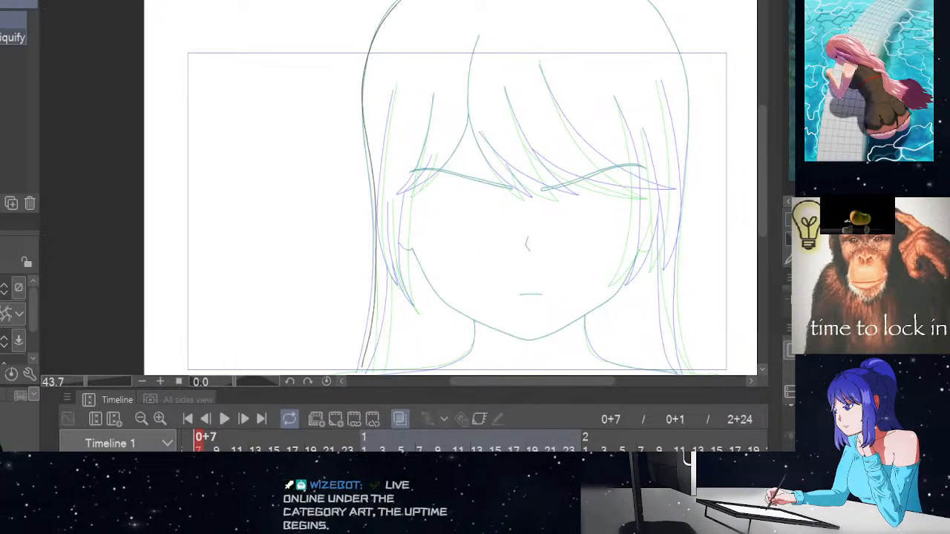
key("y")
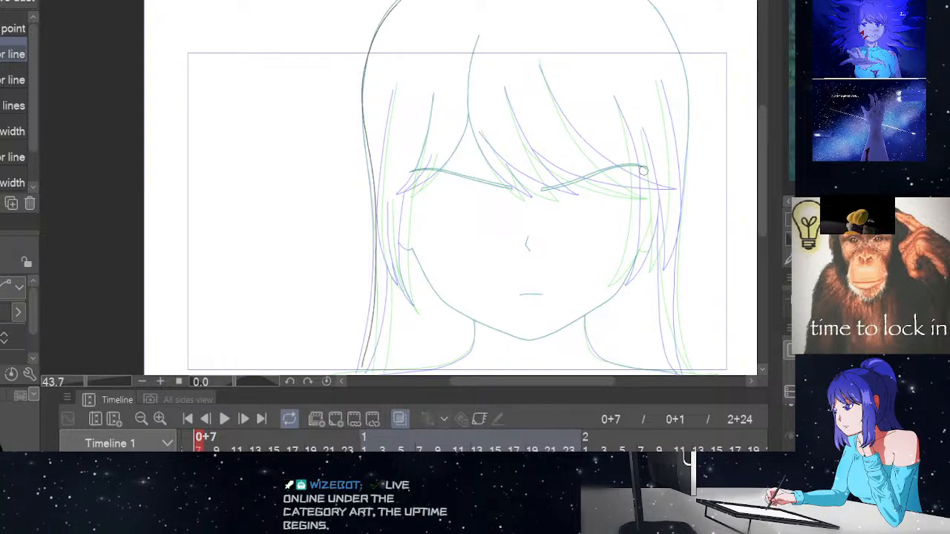
left_click(7, 310)
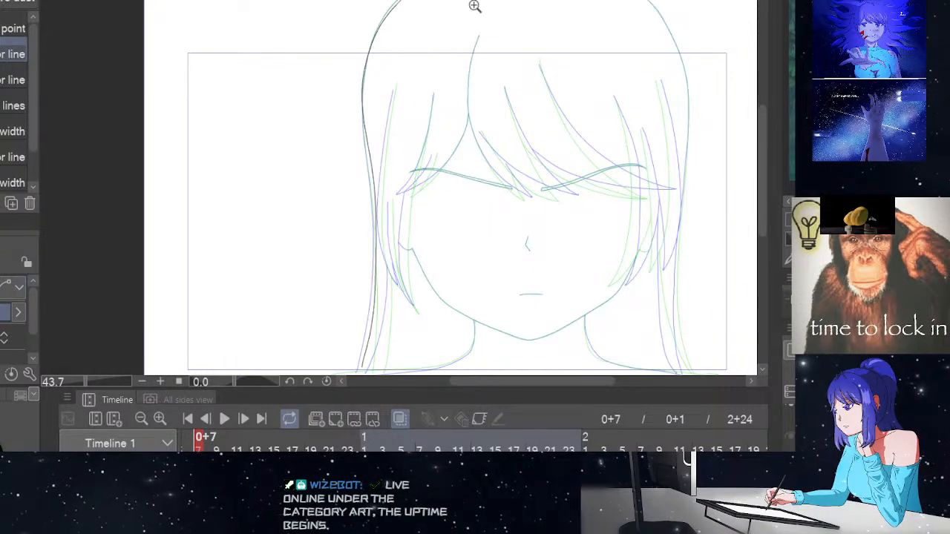
left_click_drag(426, 8, 444, 19)
scroll(750, 156, "up", 3)
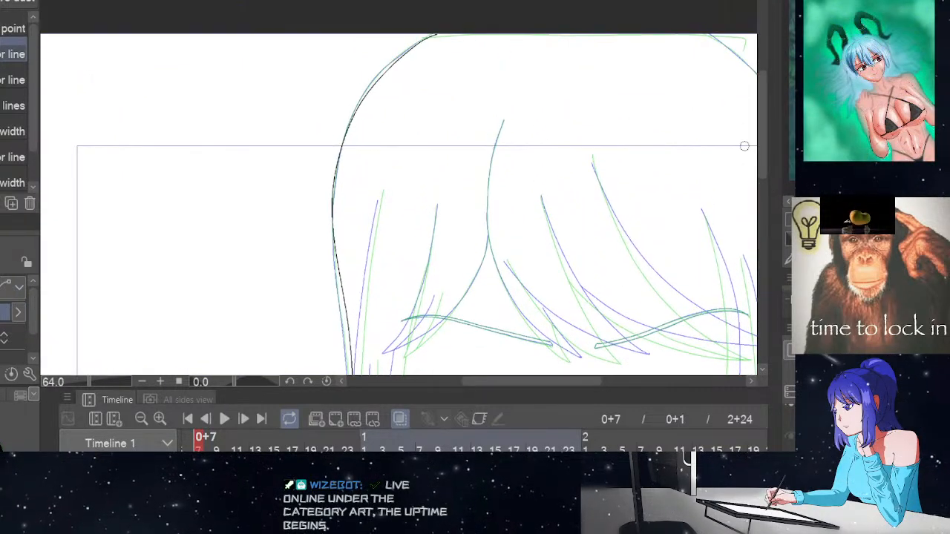
left_click_drag(391, 71, 389, 68)
left_click_drag(454, 32, 450, 57)
left_click_drag(420, 135, 403, 206)
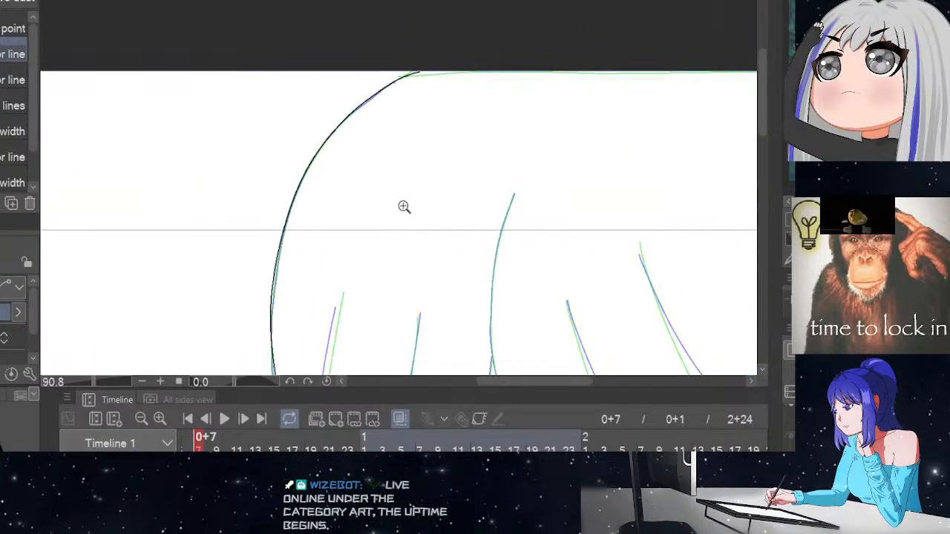
left_click_drag(313, 164, 314, 163)
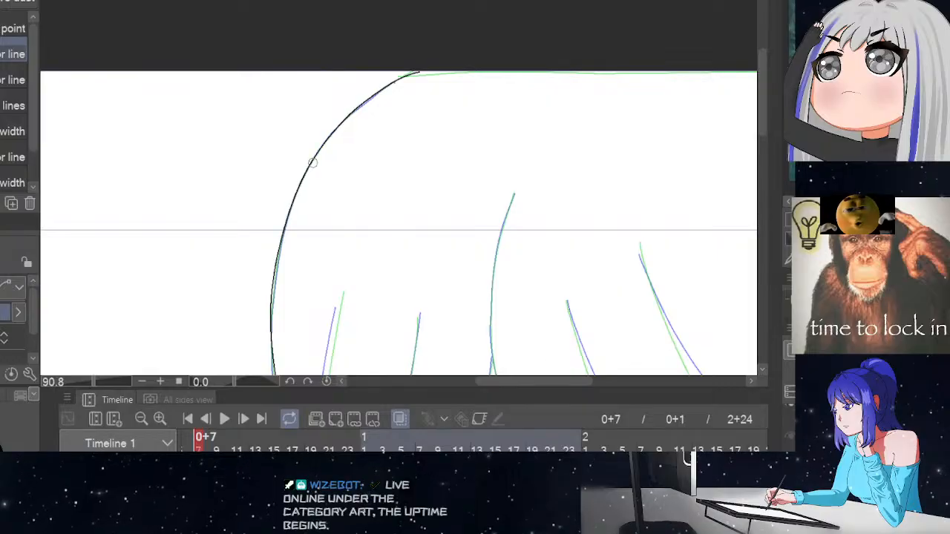
left_click_drag(271, 288, 274, 288)
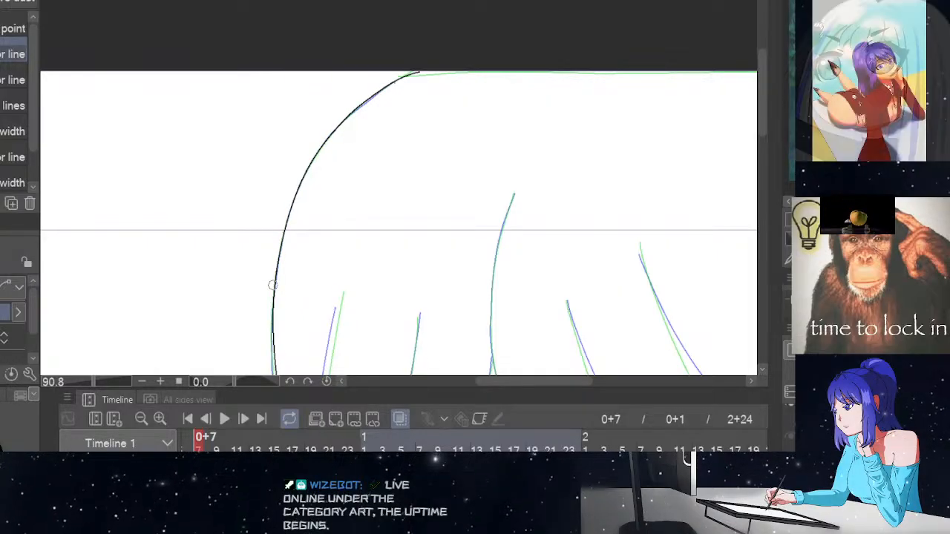
Pinch the middle stretch of the left hair outline beside the face into place between the onion-skin lines
scroll(763, 136, "down", 5)
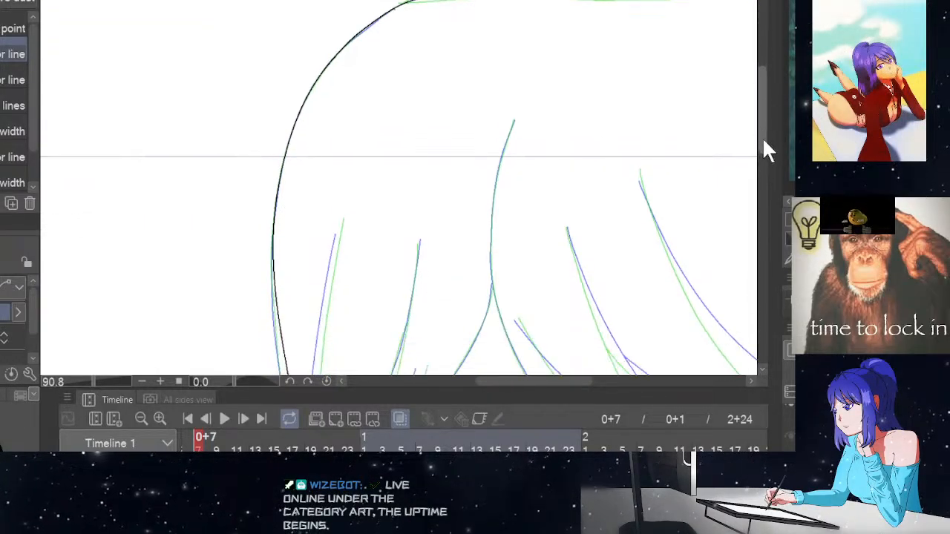
left_click_drag(291, 218, 283, 215)
scroll(761, 198, "down", 3)
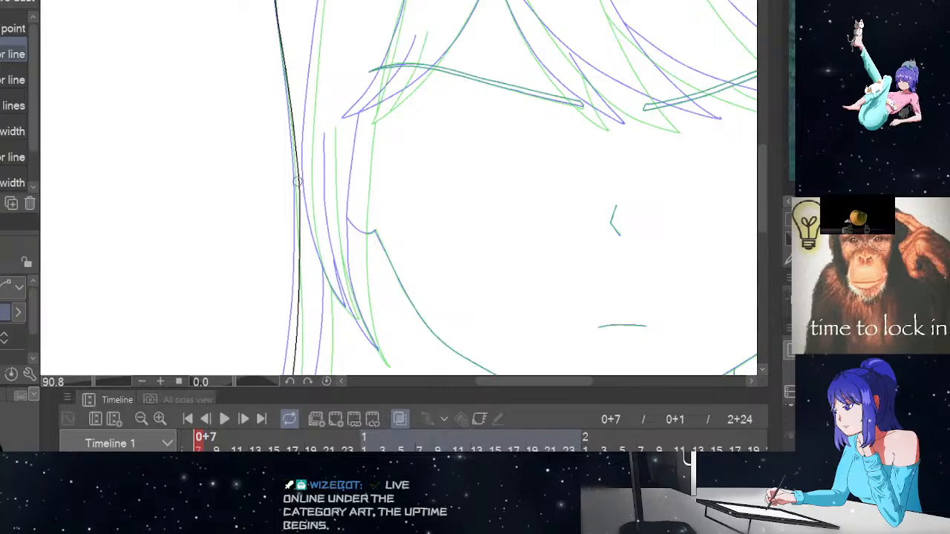
left_click_drag(295, 196, 291, 198)
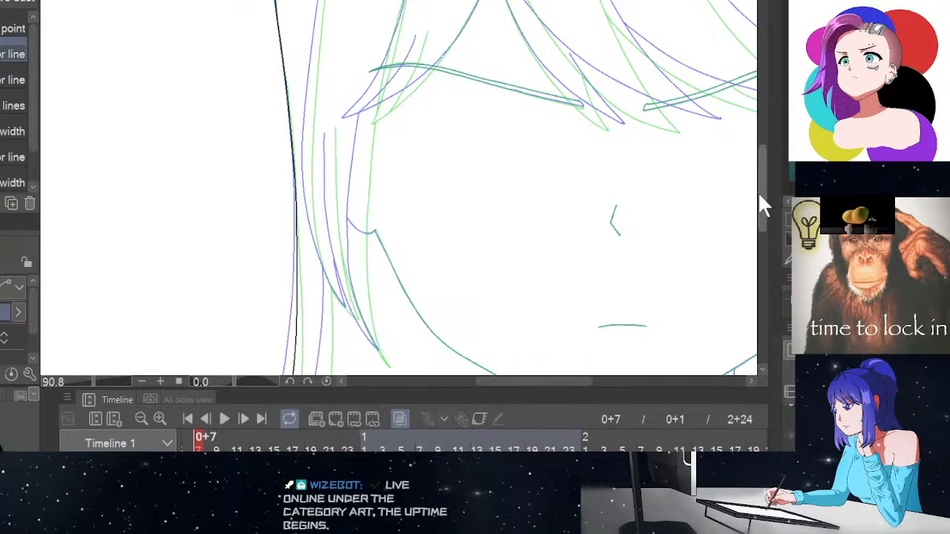
Flip between the current frame and its neighbouring frames to compare the lower end of the left hair outline
scroll(758, 192, "down", 3)
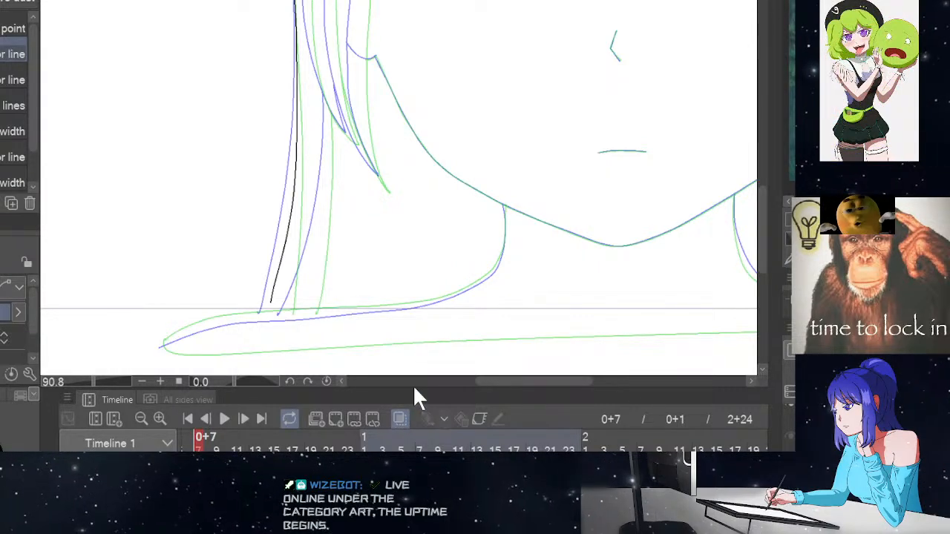
key("Left")
key("Right")
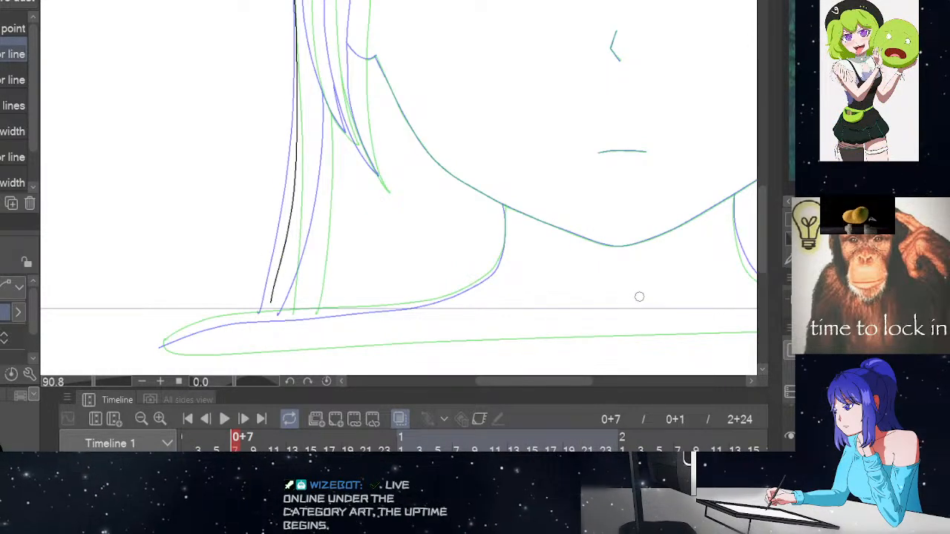
key("Right")
key("Left")
key("Left")
key("Right")
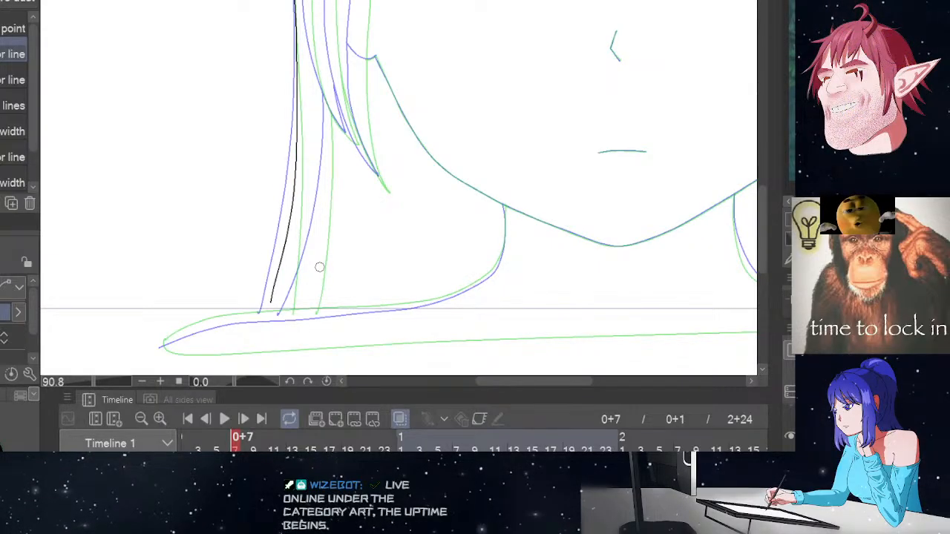
key("Left")
key("Left")
key("Right")
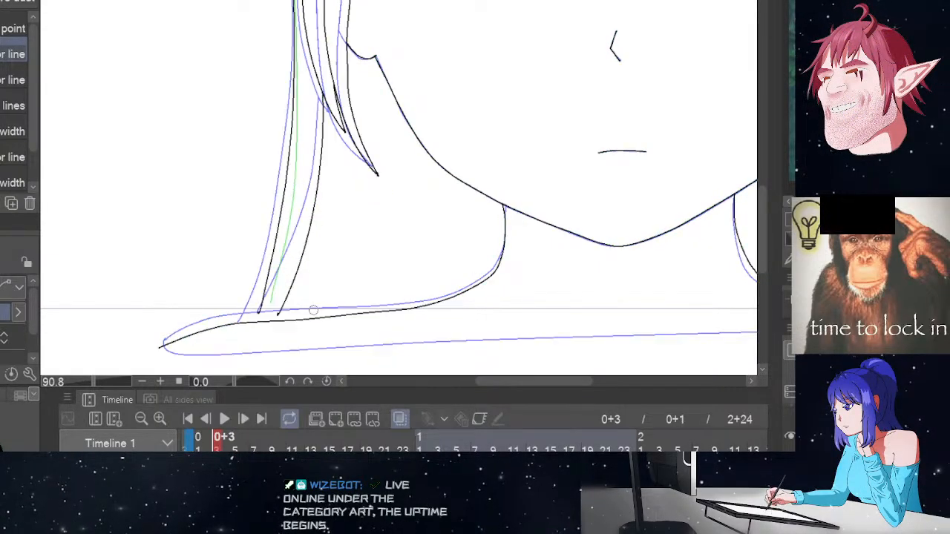
key("Right")
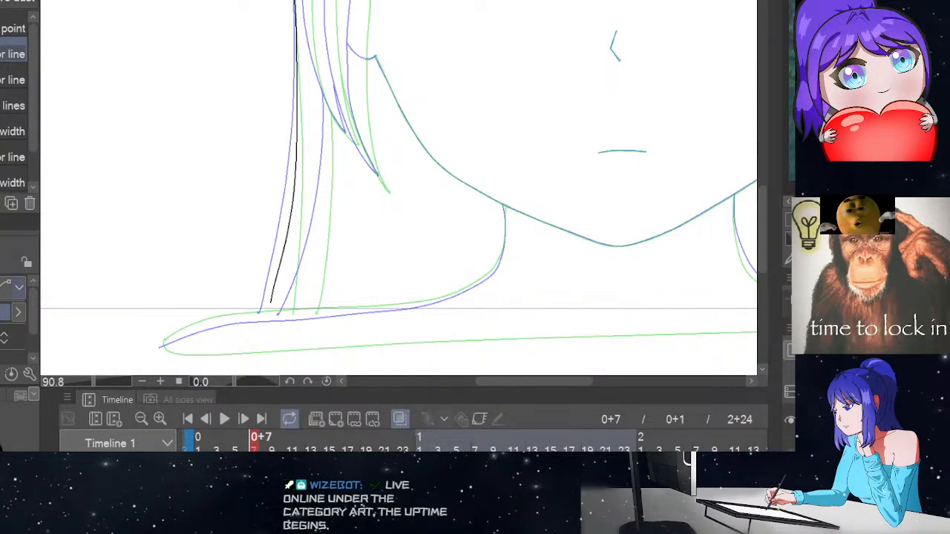
Pull the left hair outline's lower end to the shoulder line and smooth its lower stretch between the onion-skin guides
left_click_drag(276, 304, 283, 308)
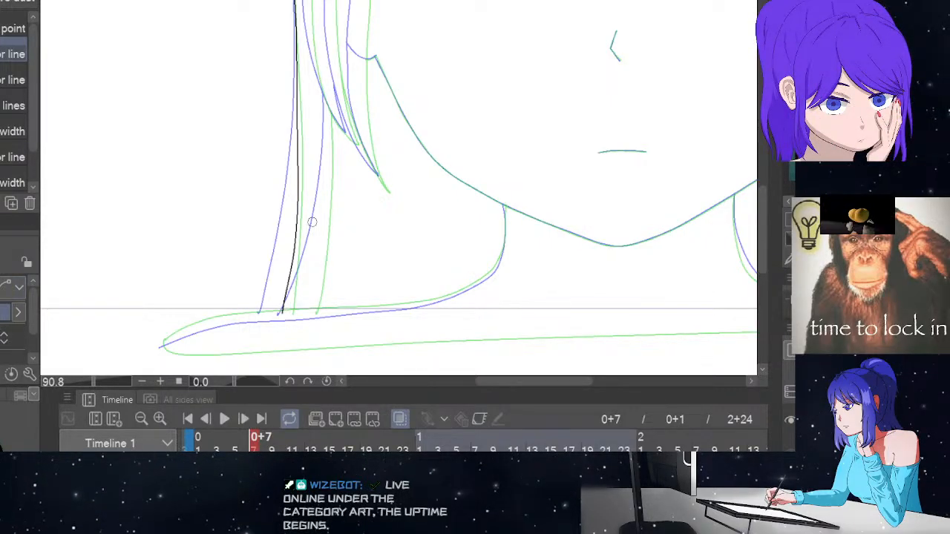
left_click_drag(292, 232, 290, 234)
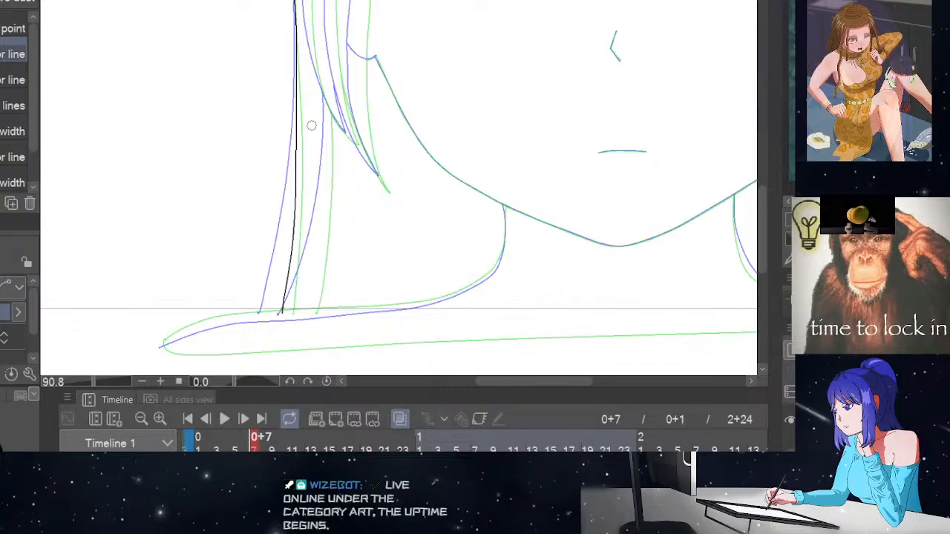
left_click_drag(298, 109, 306, 161)
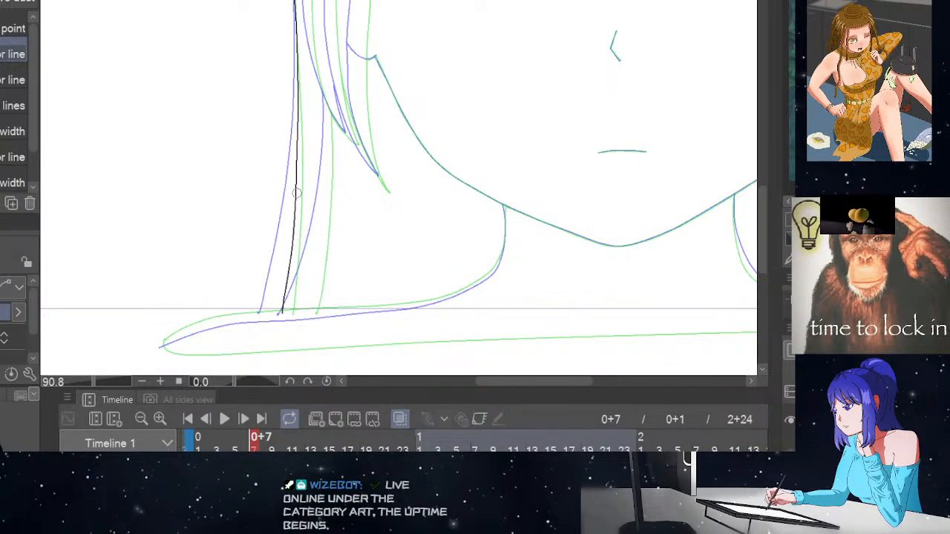
left_click_drag(294, 246, 296, 152)
left_click_drag(295, 75, 317, 80)
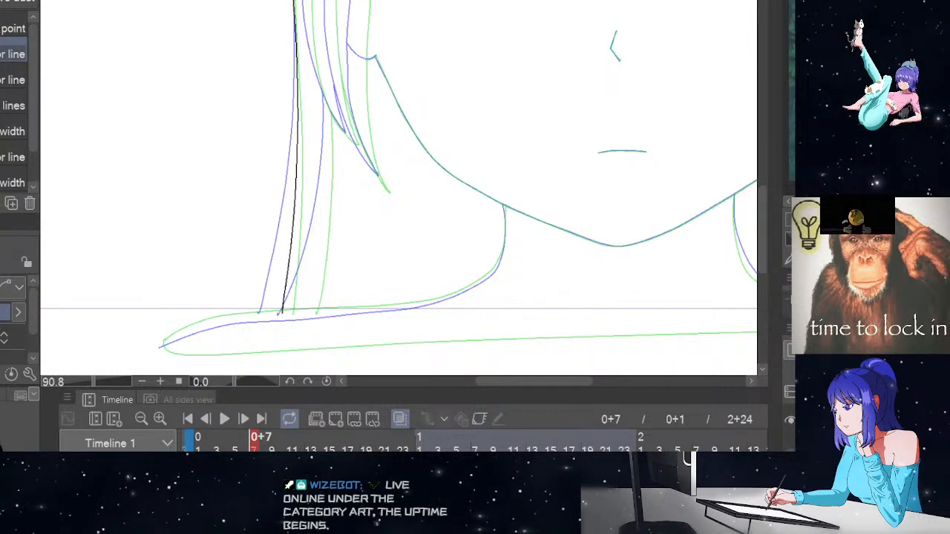
Ink the left bangs strand with the G-pen, running from the forehead down past the outer end of the eyebrow
left_click_drag(760, 225, 760, 213)
left_click_drag(680, 245, 672, 252)
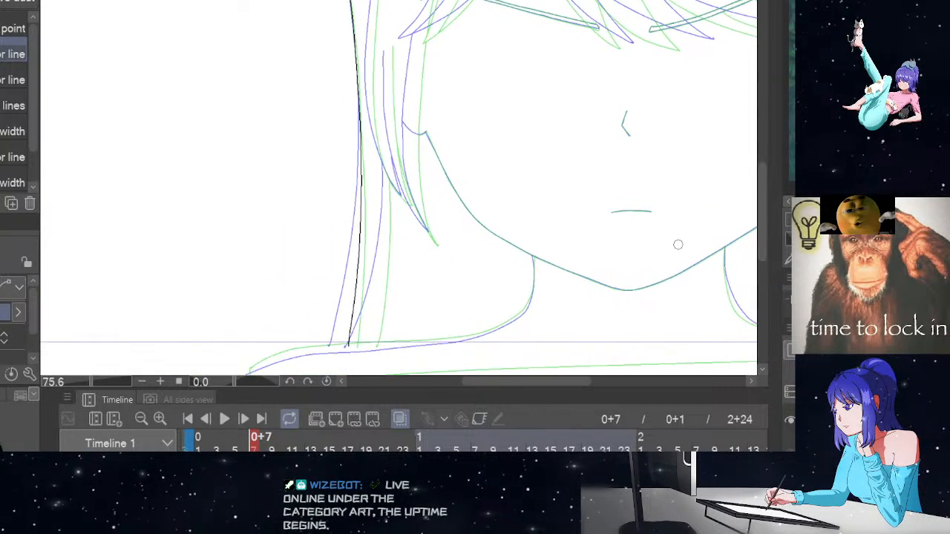
key("p")
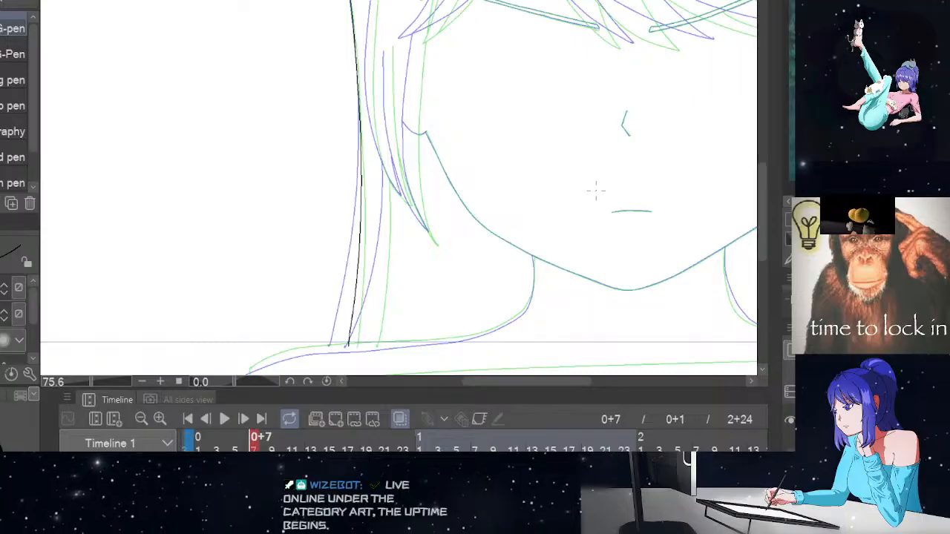
left_click_drag(760, 199, 762, 159)
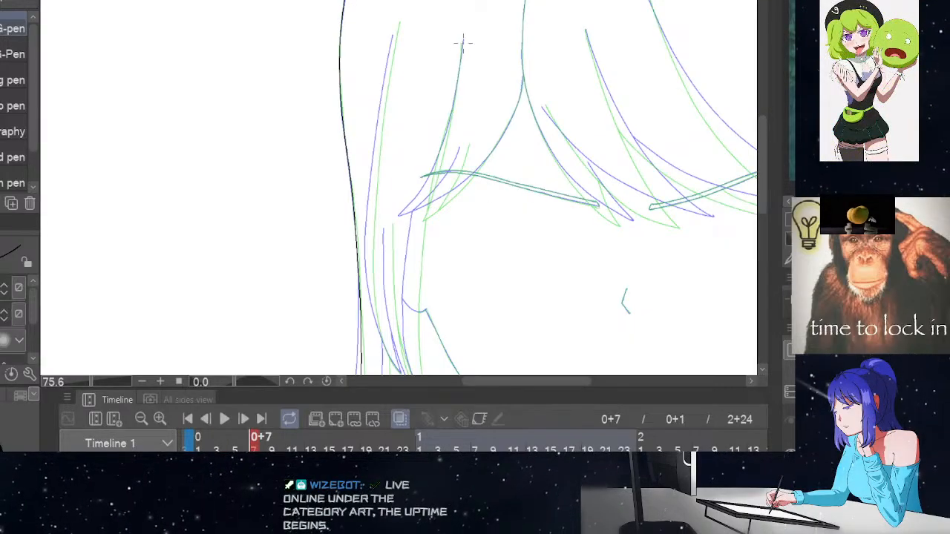
left_click_drag(461, 43, 416, 222)
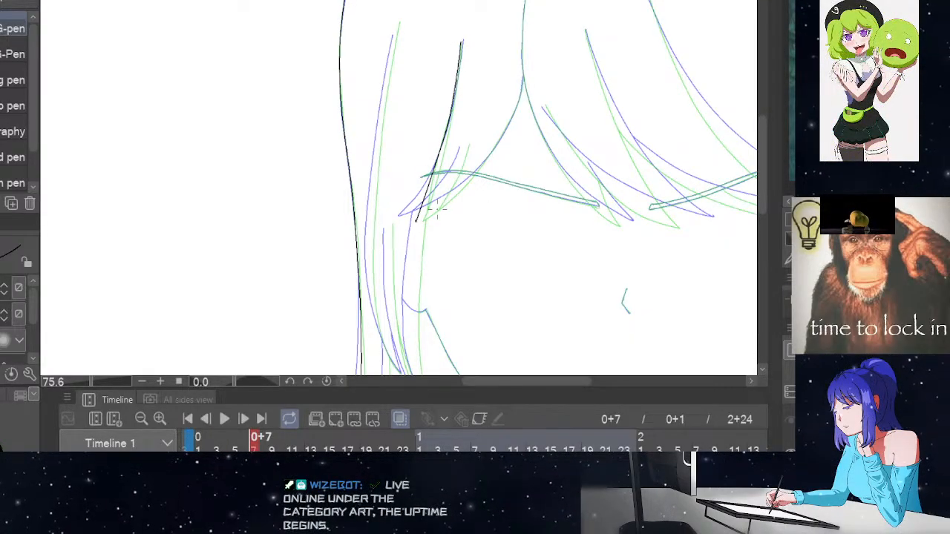
Pinch the new bangs strand's middle and upper tip so they line up with the onion-skin strands
key("y")
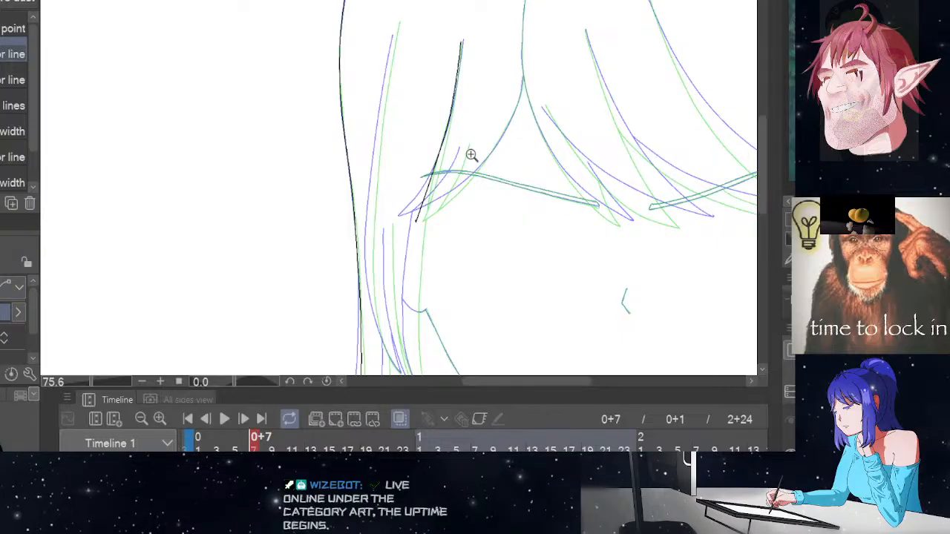
scroll(464, 152, "up", 2)
left_click_drag(430, 151, 434, 152)
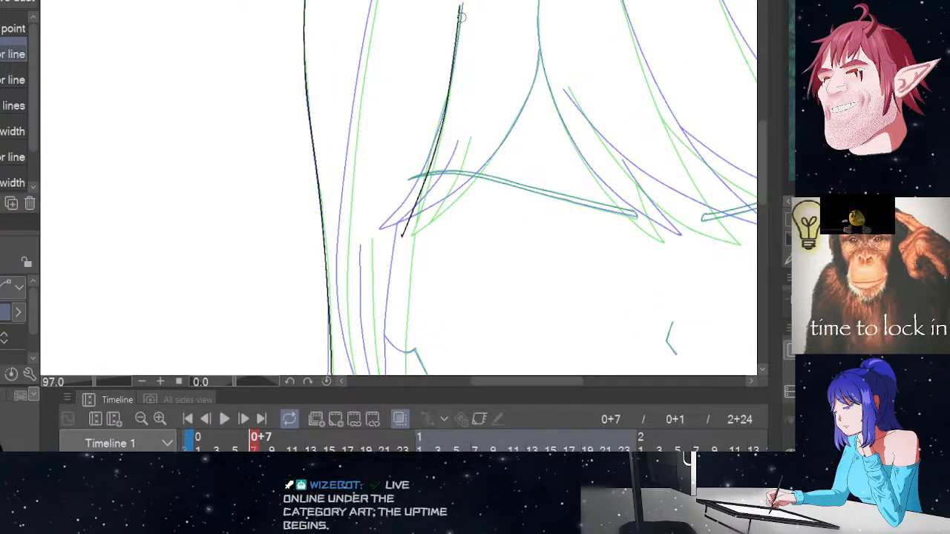
left_click_drag(460, 17, 462, 16)
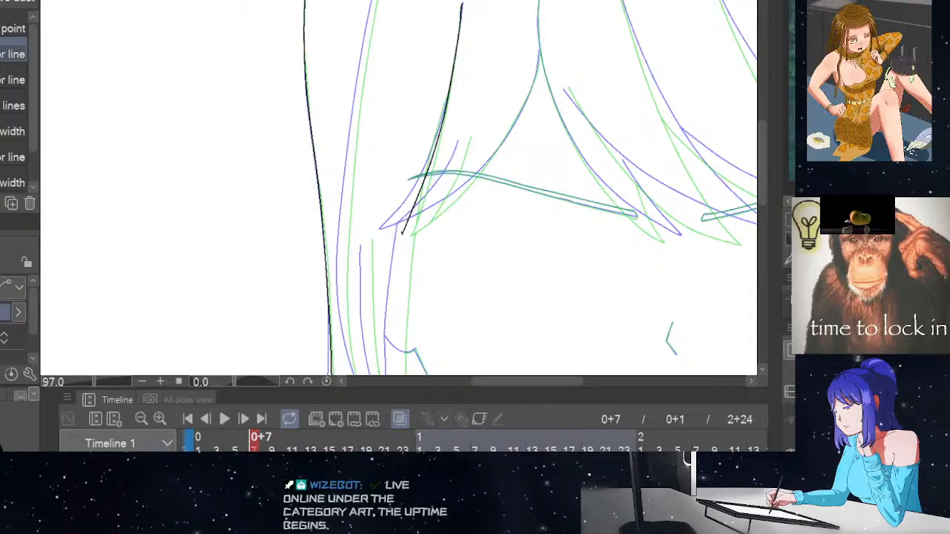
Ink the left bangs strand's inner curve with the G-pen, from the forehead parting down to the strand's pointed tip, and refine its end
key("p")
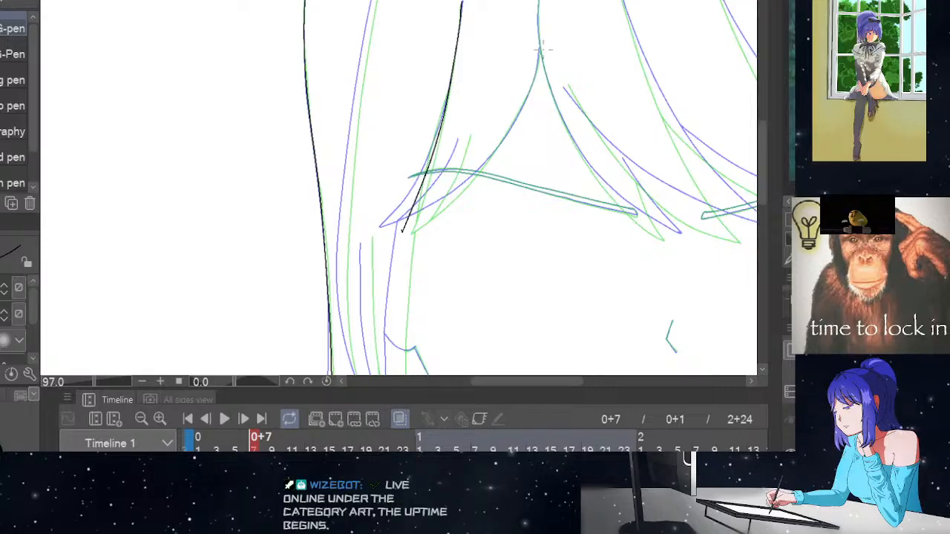
mouse_move(539, 49)
left_mouse_down()
mouse_move(527, 96)
mouse_move(468, 181)
mouse_move(405, 230)
left_mouse_up()
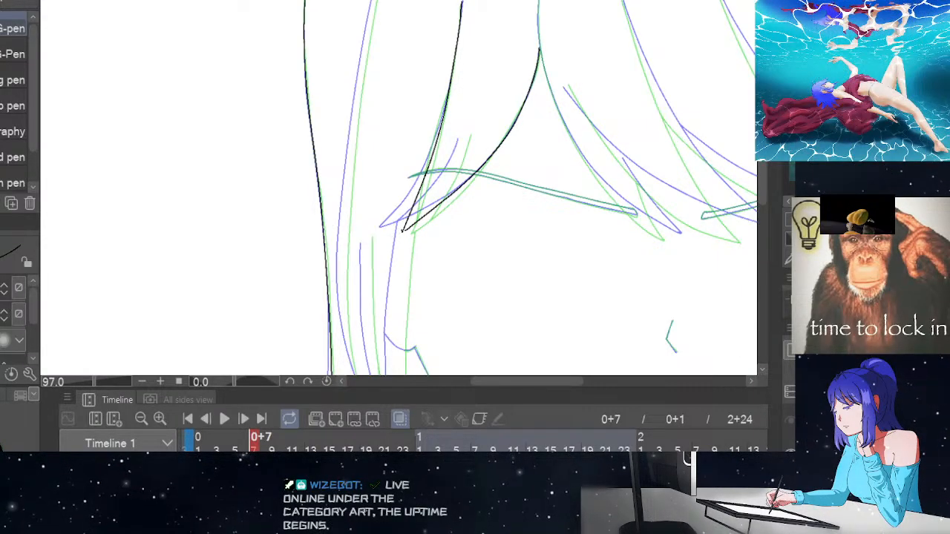
left_click(1, 325)
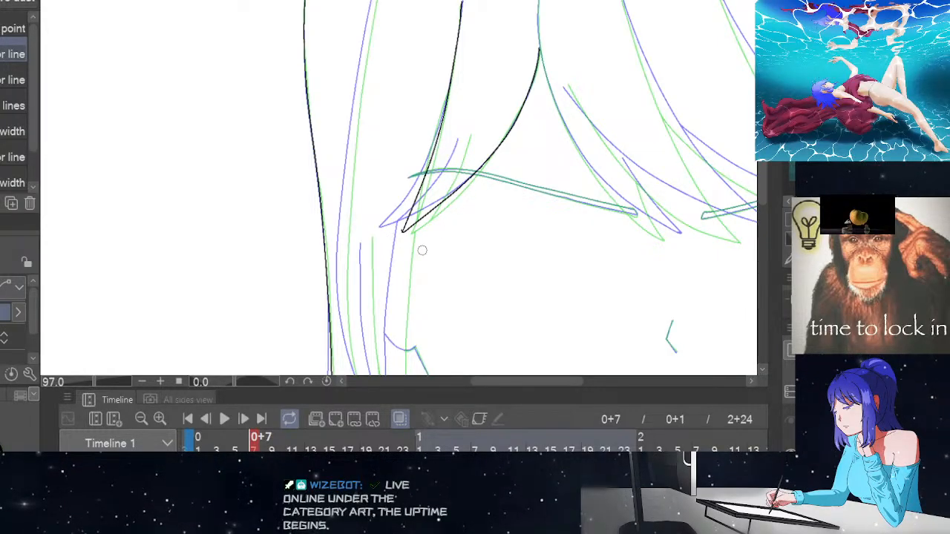
Ink the short inner hair line near the left bangs strand's tip, redrawing it until it sits between the onion-skin lines
key("p")
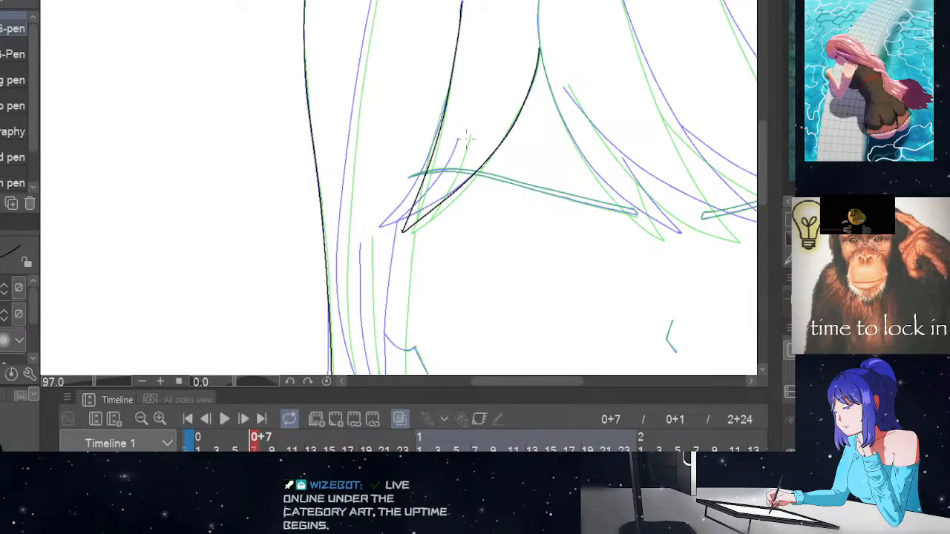
left_click_drag(466, 135, 440, 190)
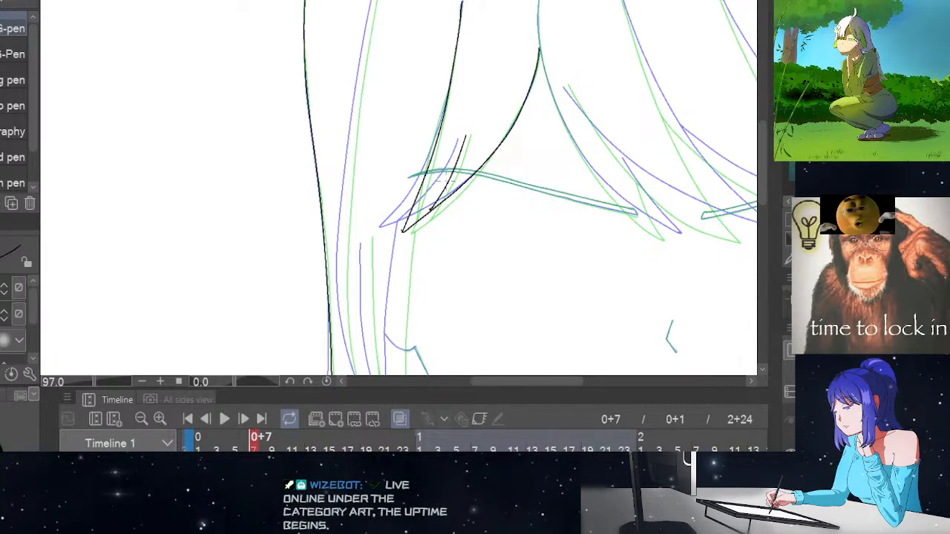
key("ctrl+z")
left_click_drag(464, 135, 425, 210)
key("ctrl+z")
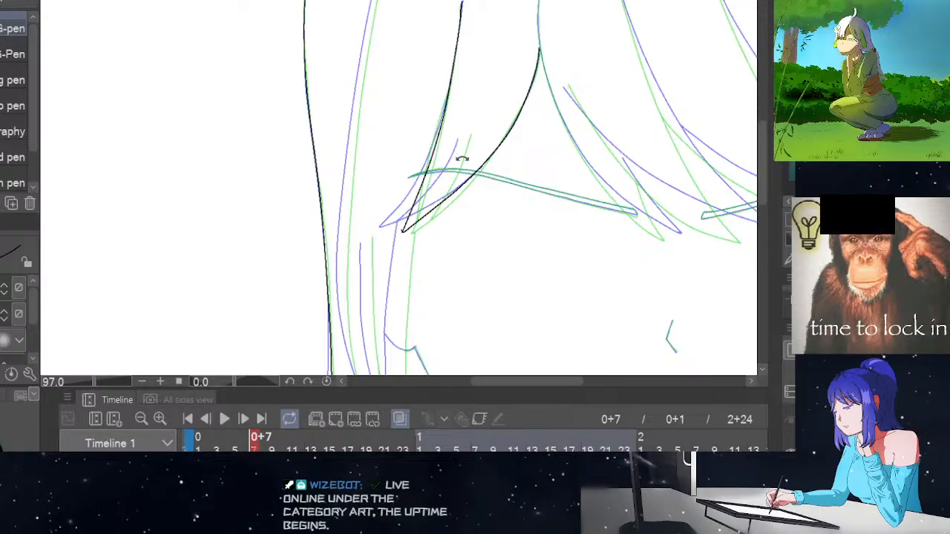
left_click_drag(466, 137, 432, 215)
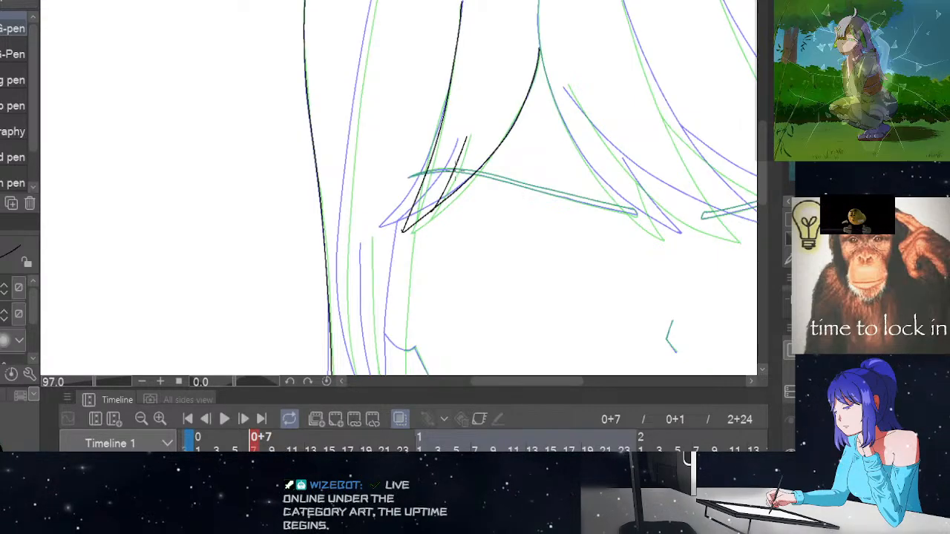
left_click(8, 314)
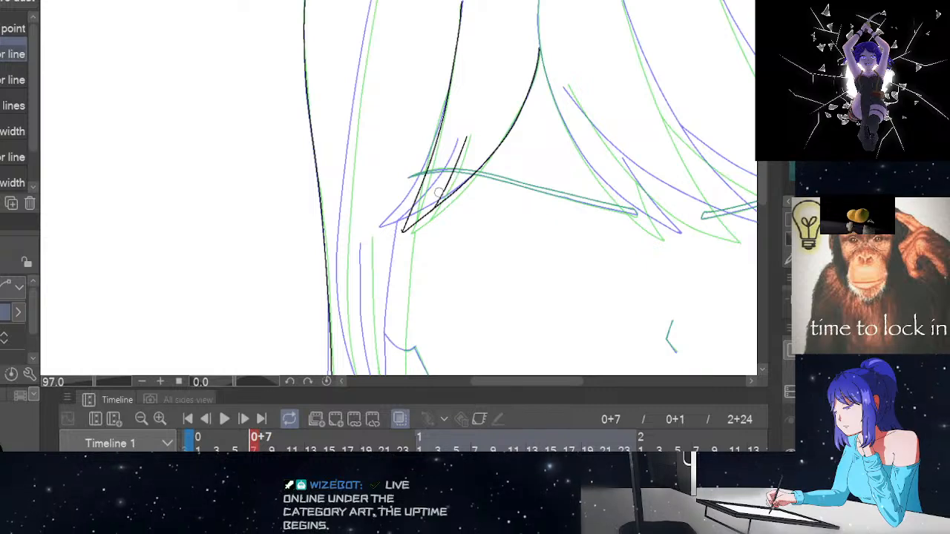
left_click_drag(519, 176, 492, 179)
left_click_drag(572, 214, 577, 216)
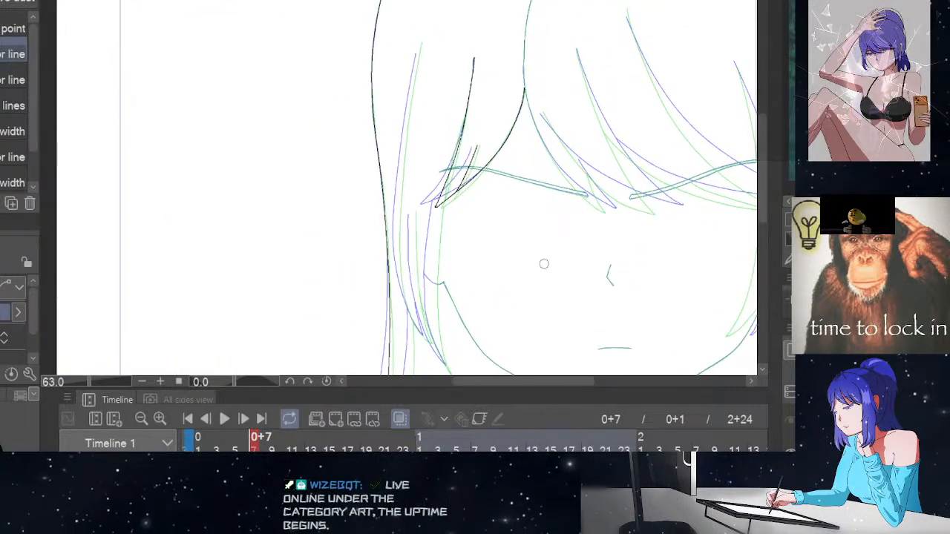
Ink the left side lock's face-side line from the bangs tip down past the ear, and pinch its middle midway between the guides
key("p")
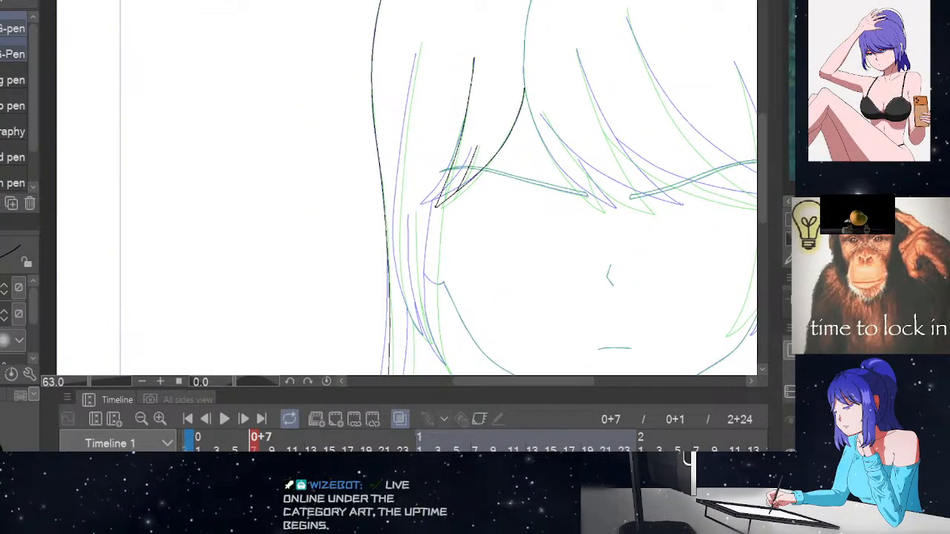
scroll(763, 197, "down", 3)
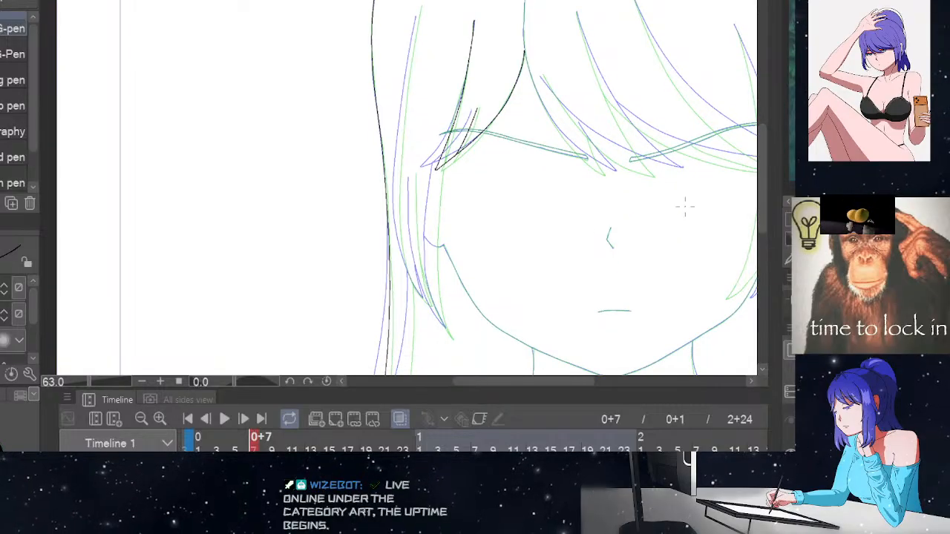
left_click_drag(602, 270, 611, 268)
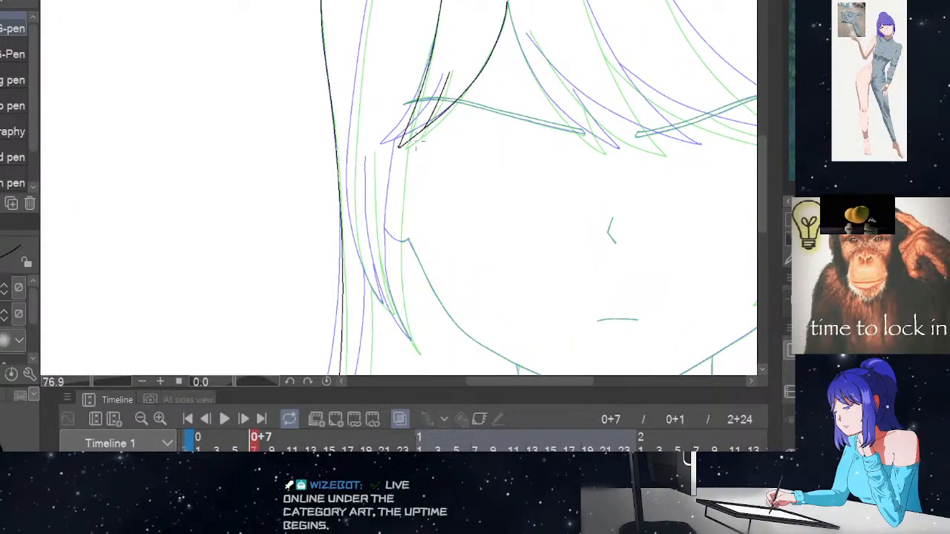
key("comma")
key("period")
key("period")
key("comma")
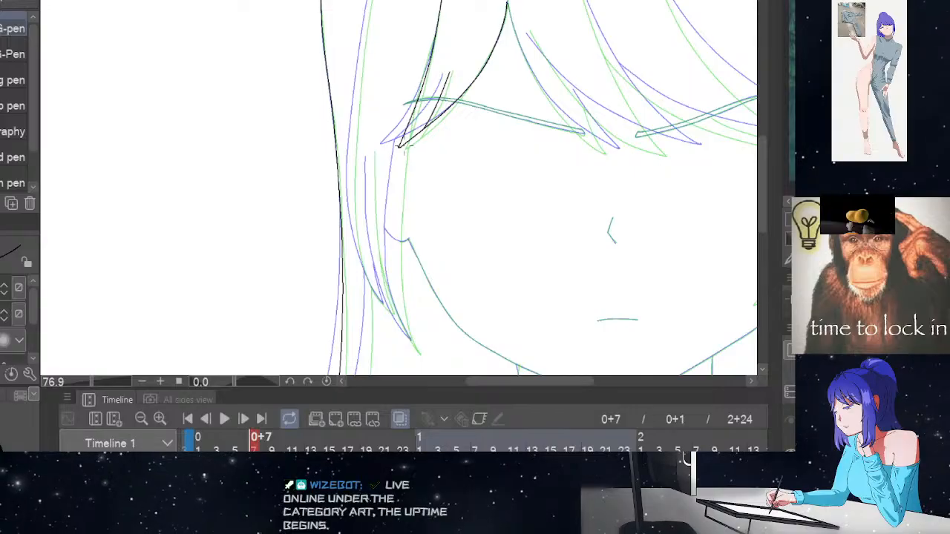
mouse_move(399, 146)
left_mouse_down()
mouse_move(395, 235)
mouse_move(415, 344)
left_mouse_up()
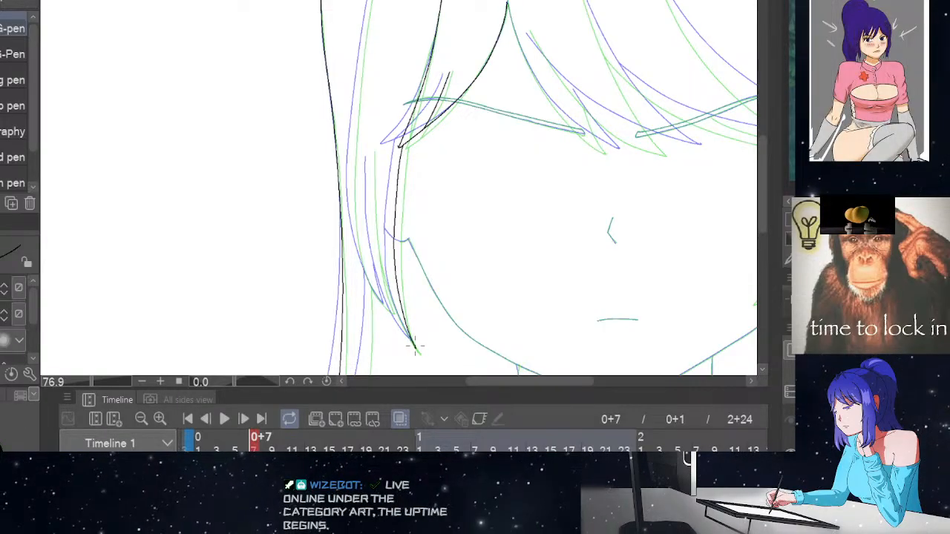
scroll(520, 288, "up", 2)
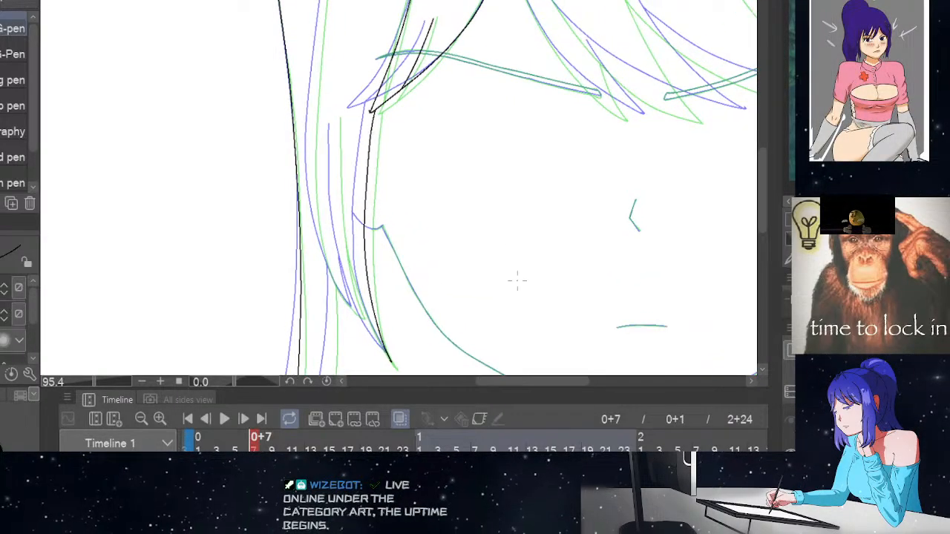
key("y")
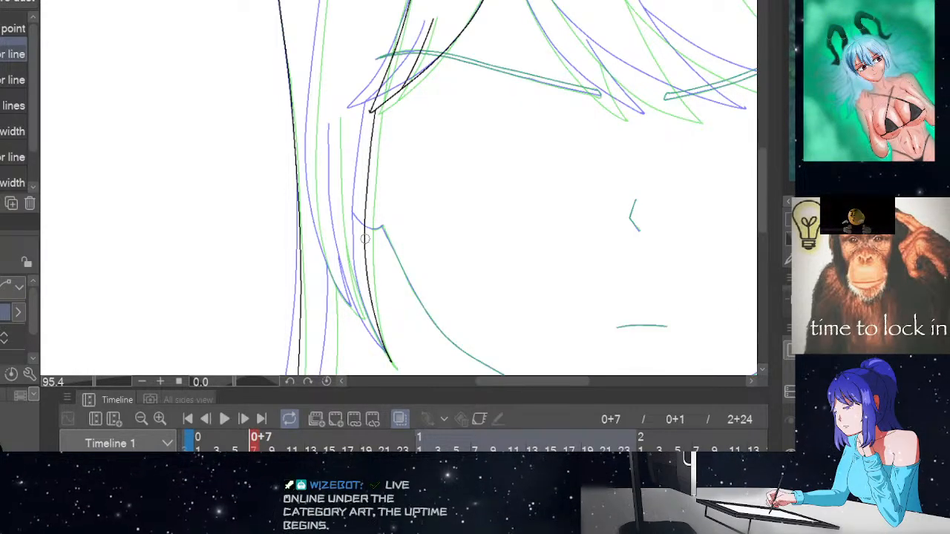
left_click_drag(365, 239, 367, 238)
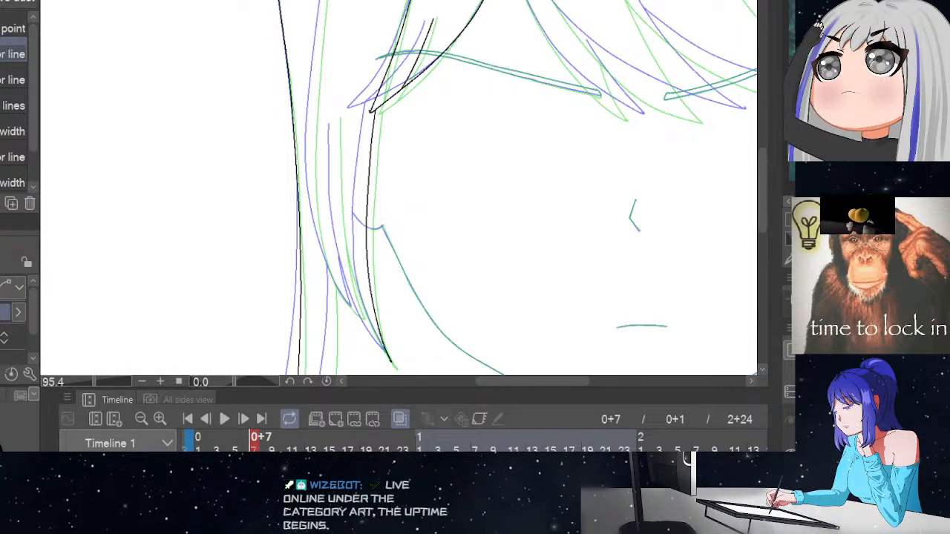
Flip back and forth through the neighbouring frames to check the motion of the left bangs and side lock
key("p")
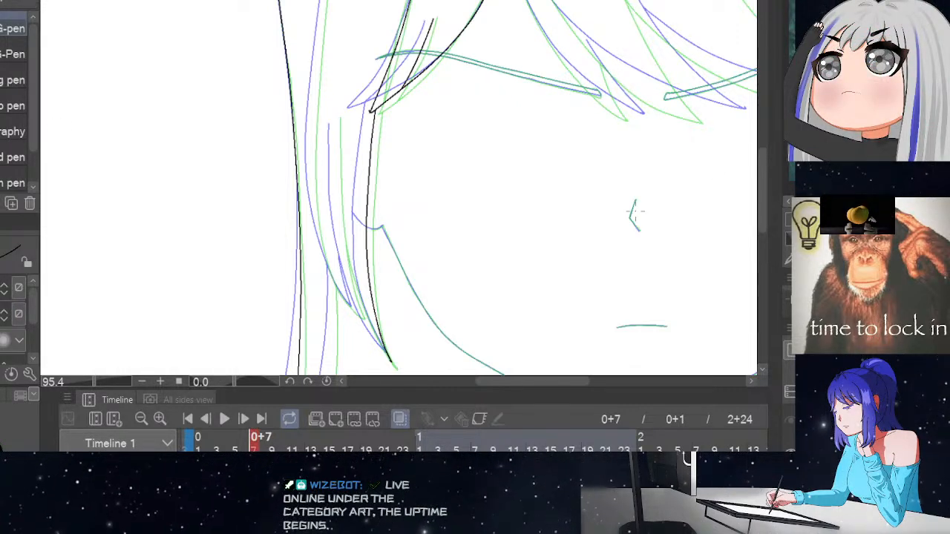
key("Left")
key("Left")
key("Left")
key("Left")
key("Right")
key("Right")
key("Right")
key("Right")
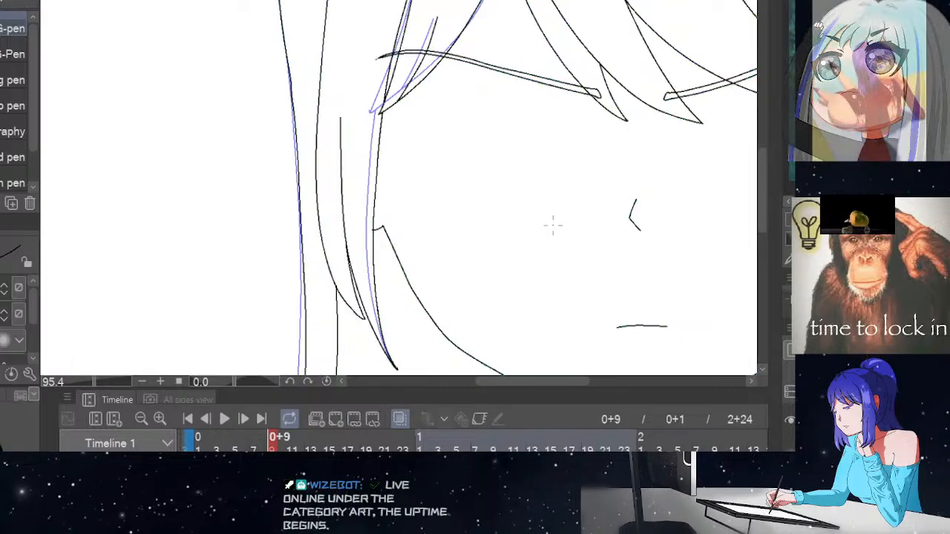
key("Left")
key("Left")
key("Left")
key("Left")
key("Right")
key("Right")
key("Right")
key("Right")
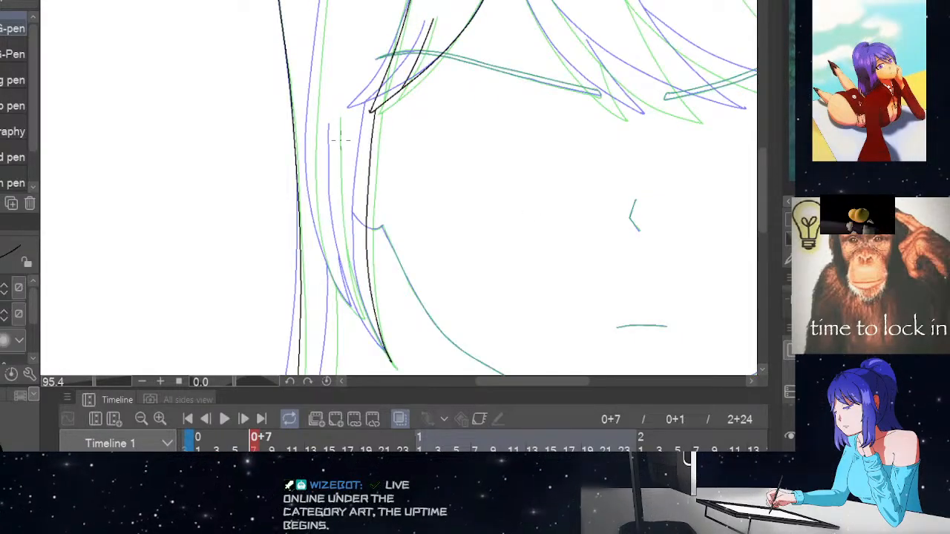
Ink the short inner line of the left side lock down to the lock's tip, and pinch it between the onion-skin guides
mouse_move(335, 121)
left_mouse_down()
mouse_move(335, 211)
mouse_move(355, 290)
mouse_move(387, 350)
left_mouse_up()
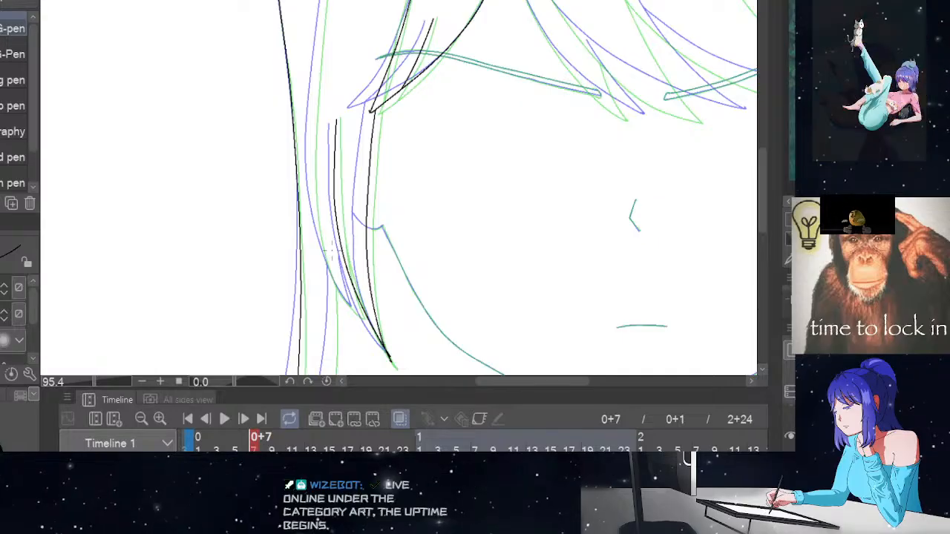
key("y")
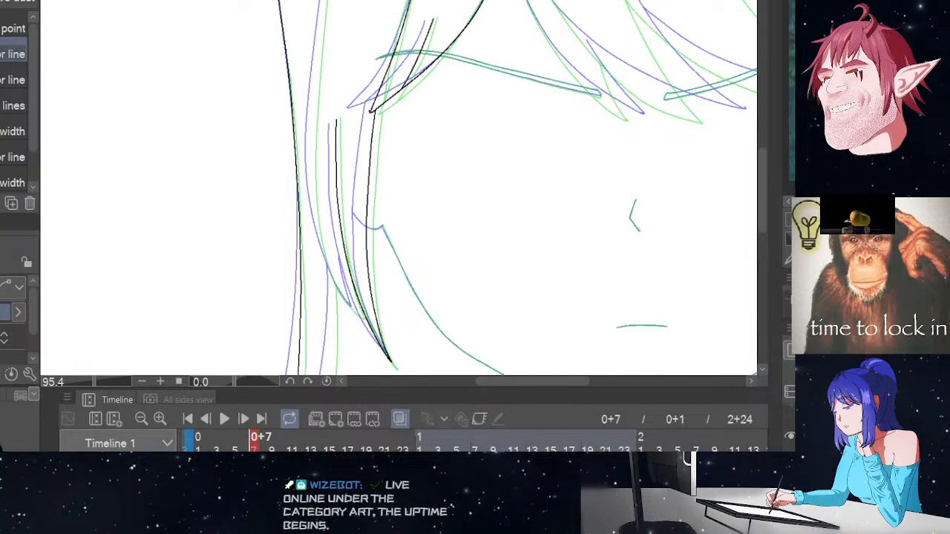
Ink the left side lock's long outer line from beside the forehead down to the inner line, redrawing it once
key("p")
scroll(605, 179, "down", 2)
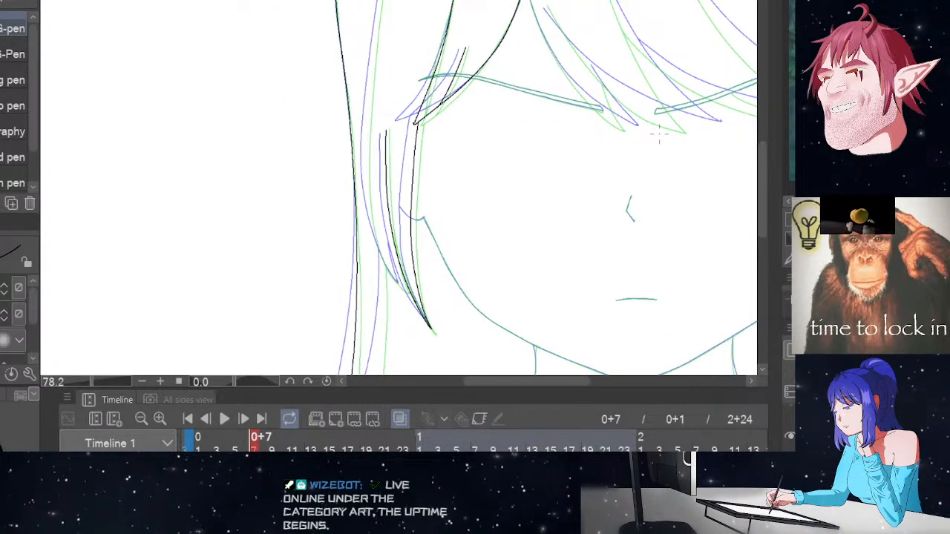
left_click_drag(760, 190, 760, 176)
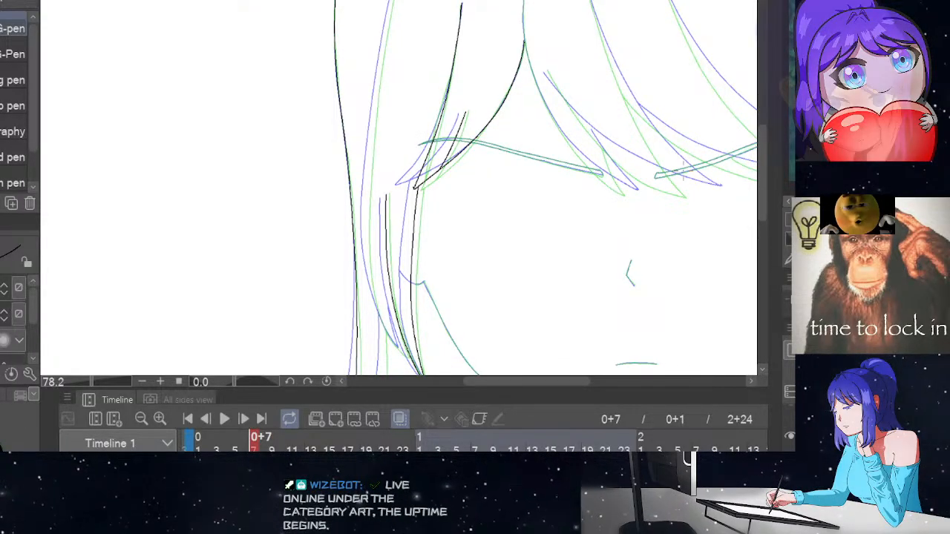
scroll(666, 166, "down", 2)
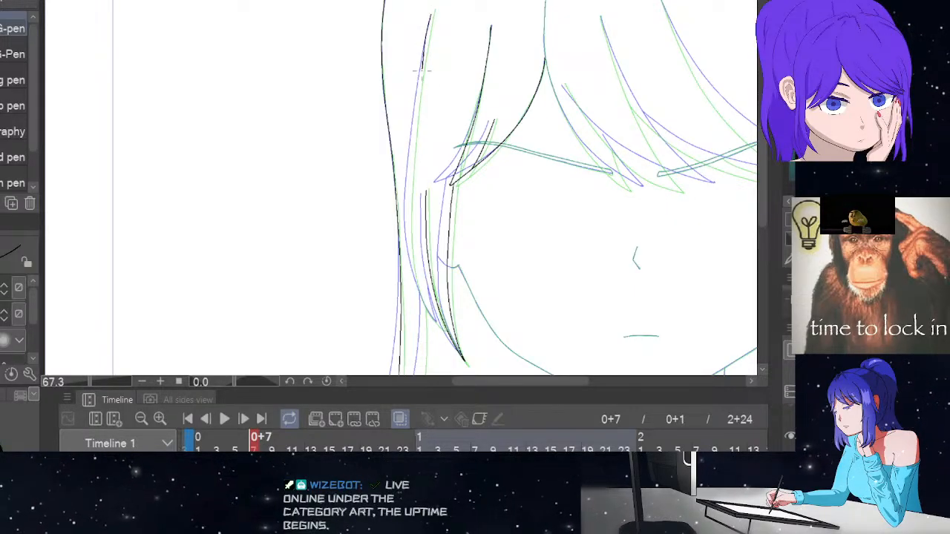
mouse_move(421, 67)
left_mouse_down()
mouse_move(404, 178)
mouse_move(439, 320)
left_mouse_up()
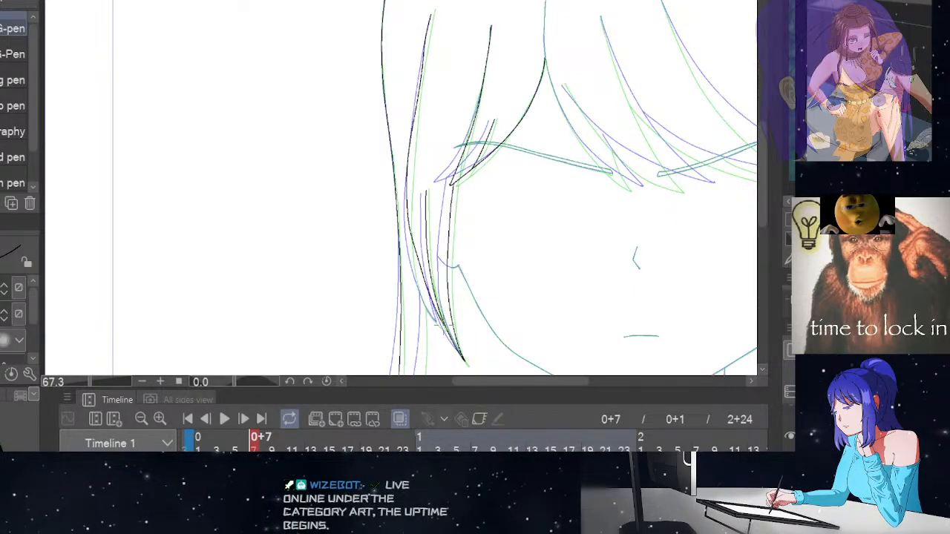
key("ctrl+z")
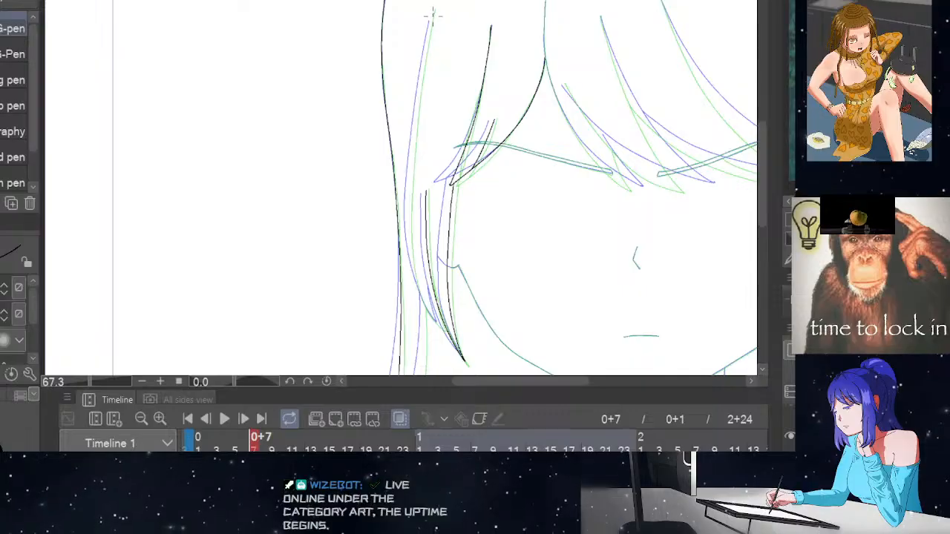
mouse_move(432, 15)
left_mouse_down()
mouse_move(406, 196)
mouse_move(409, 247)
mouse_move(434, 314)
left_mouse_up()
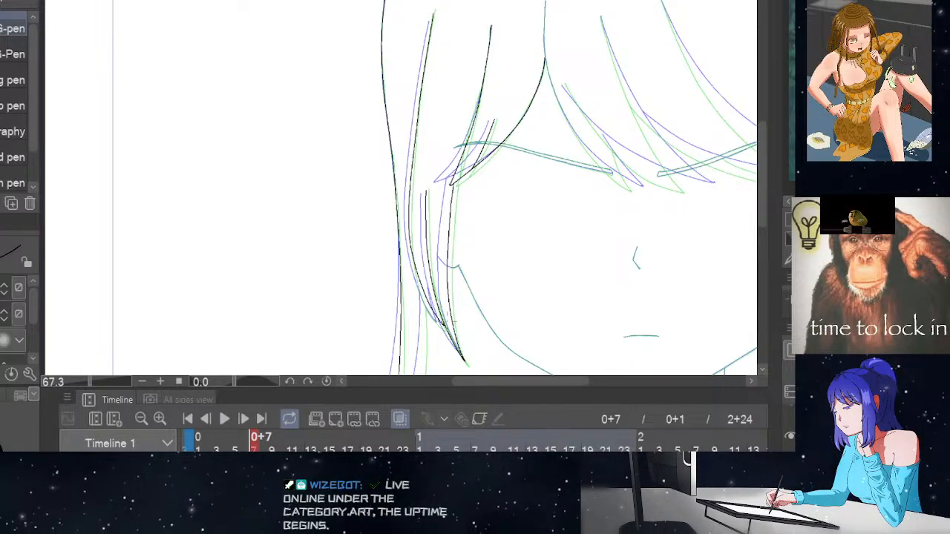
Trim the lower end of the side lock's outer line and pinch it to meet the inner line
scroll(586, 279, "up", 4)
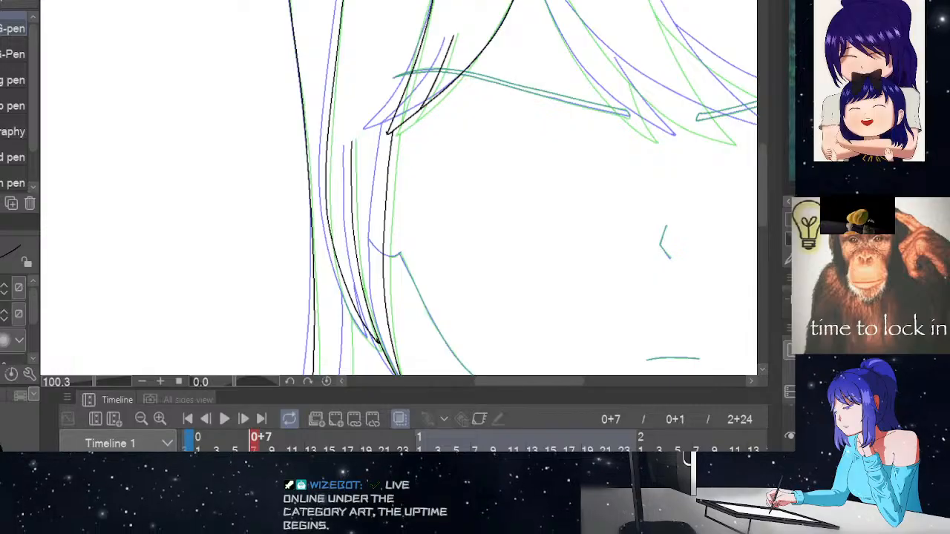
key("e")
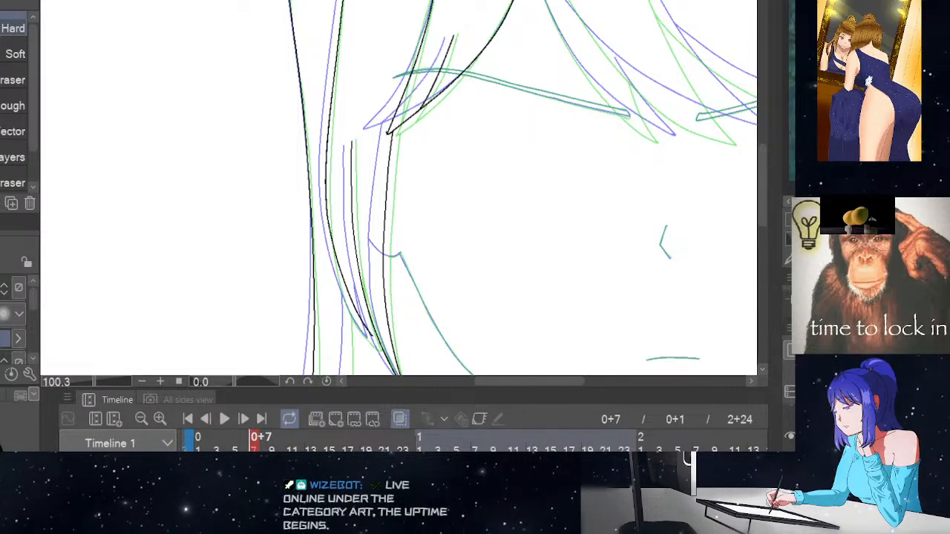
key("y")
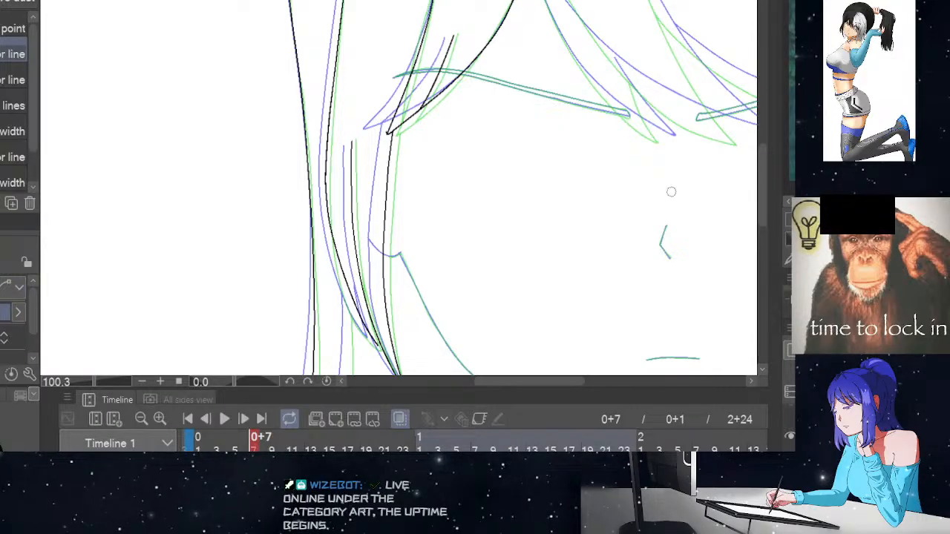
Pinch the upper and middle stretches of the side lock's outer line so they run midway between the onion-skin lines
left_click_drag(760, 188, 762, 158)
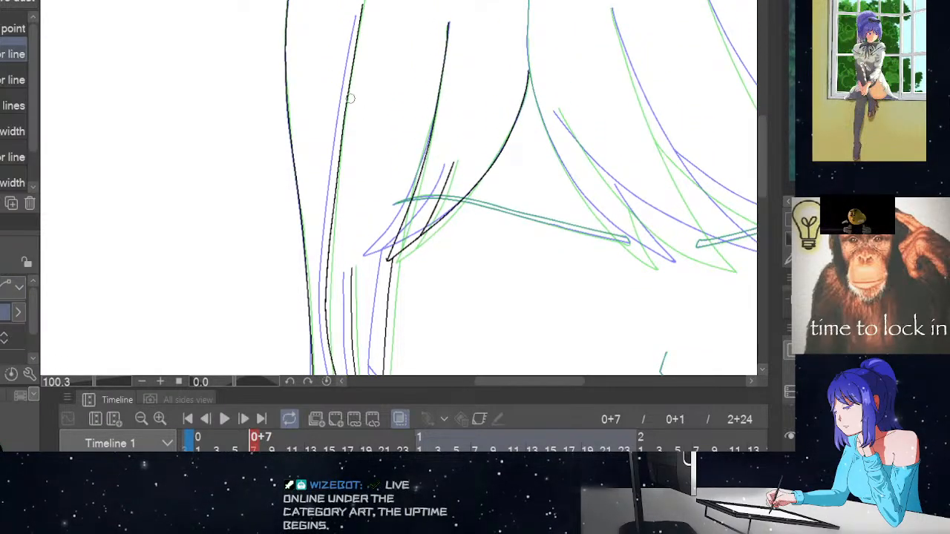
left_click_drag(347, 90, 343, 89)
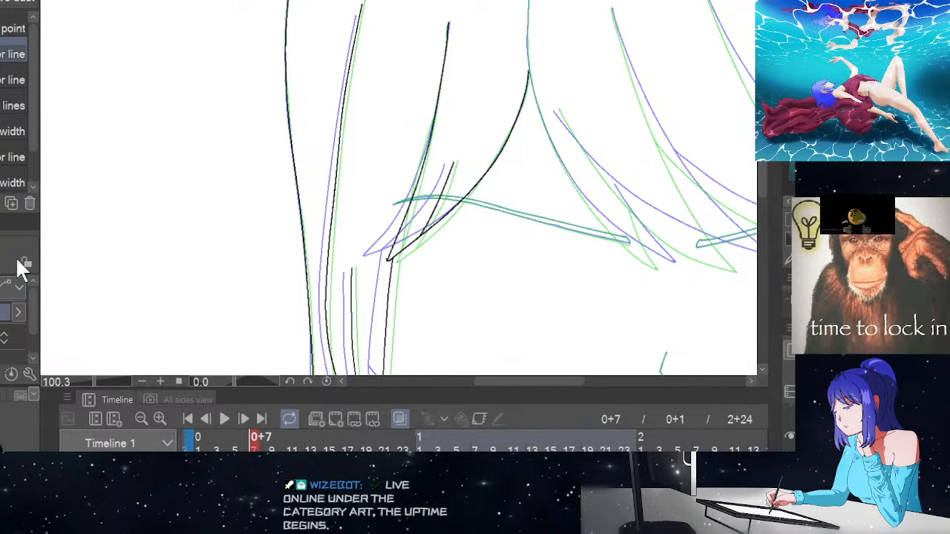
left_click_drag(348, 76, 350, 80)
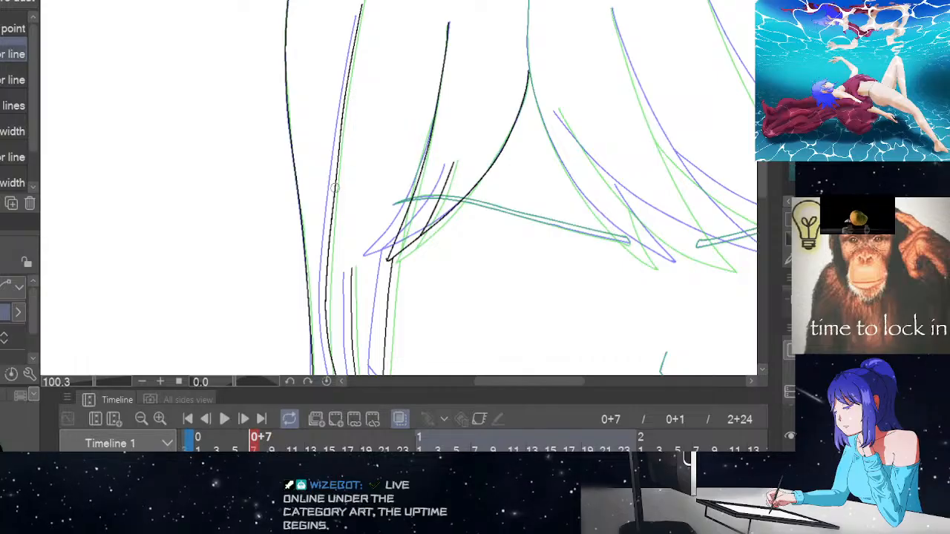
left_click_drag(338, 186, 332, 187)
left_click_drag(327, 289, 329, 288)
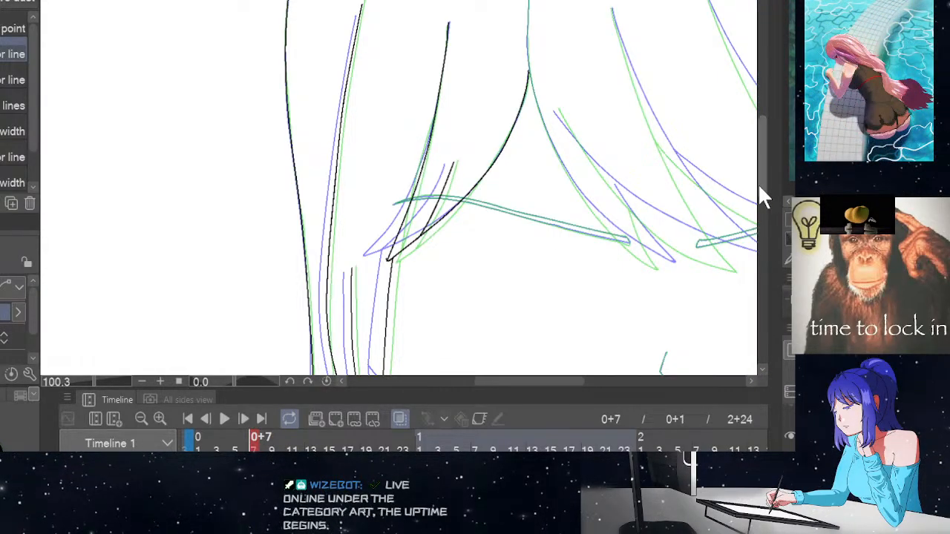
Ink the long back strand's inner line from beneath the left side lock down to the shoulder, and pinch it between the onion-skin guides
left_click_drag(757, 183, 767, 212)
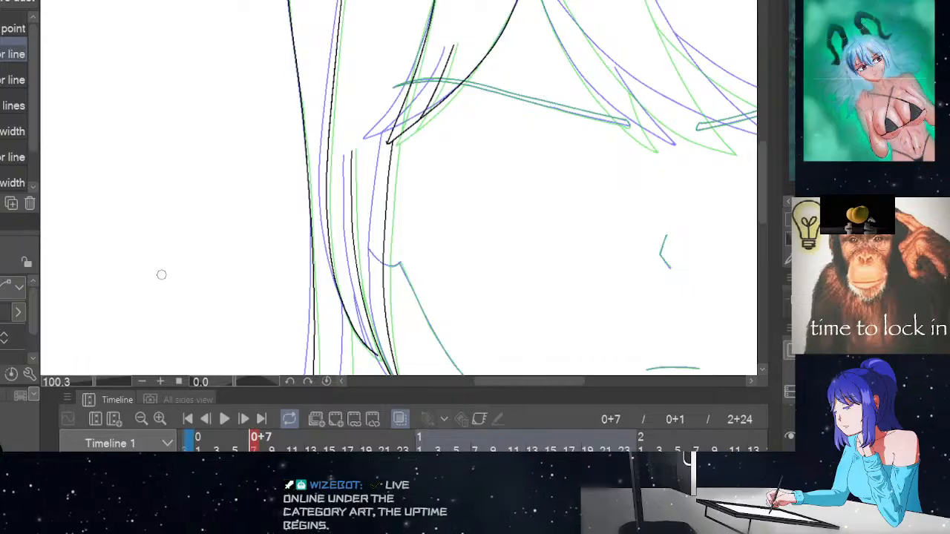
left_click(1, 172)
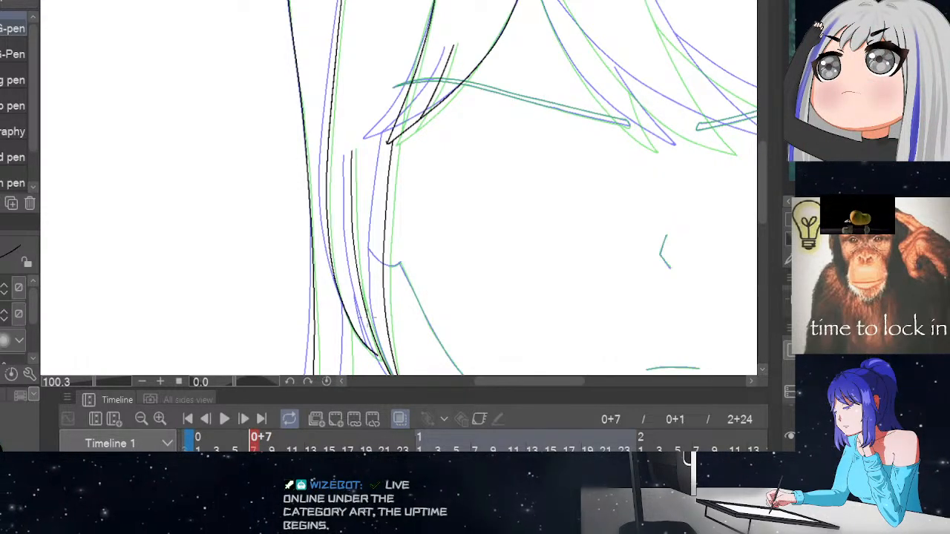
scroll(454, 266, "down", 4)
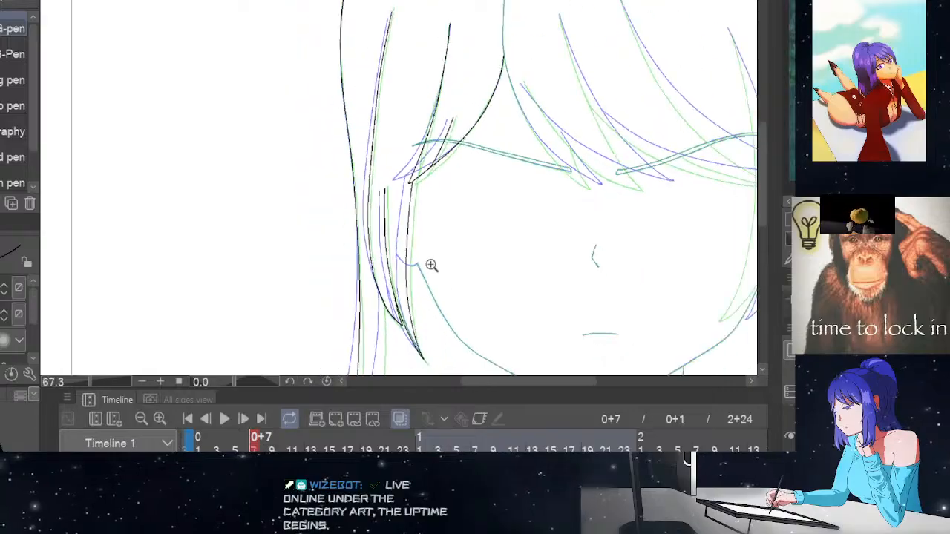
left_click_drag(527, 287, 529, 283)
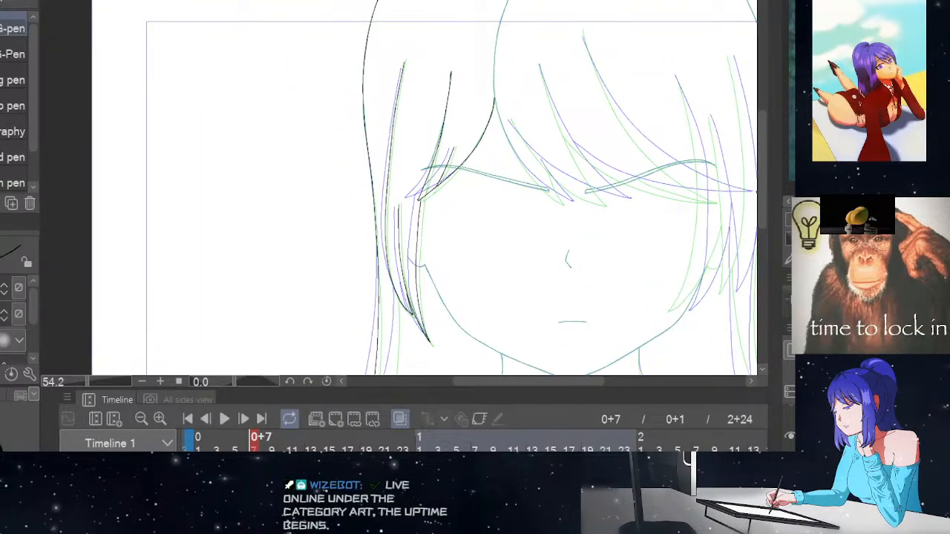
left_click_drag(765, 196, 765, 226)
left_click_drag(484, 263, 512, 272)
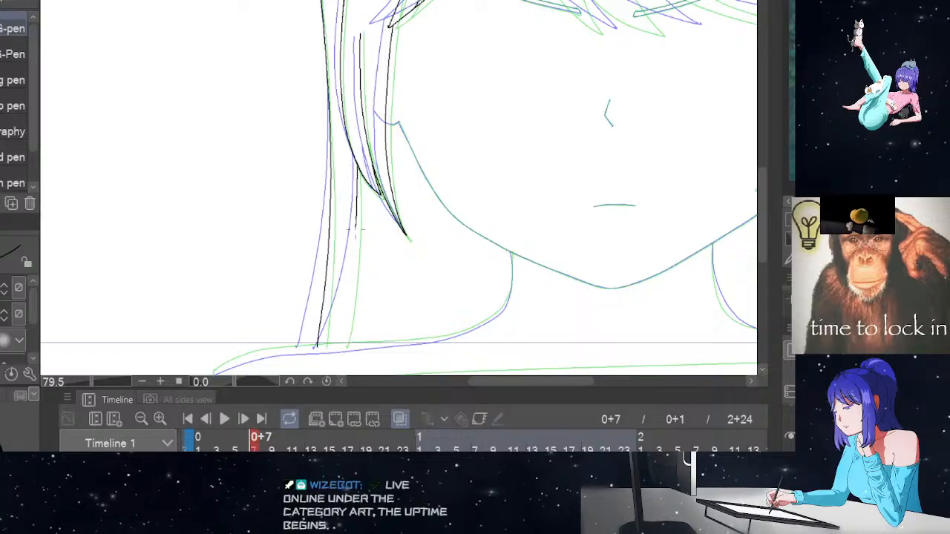
left_click_drag(355, 229, 340, 345)
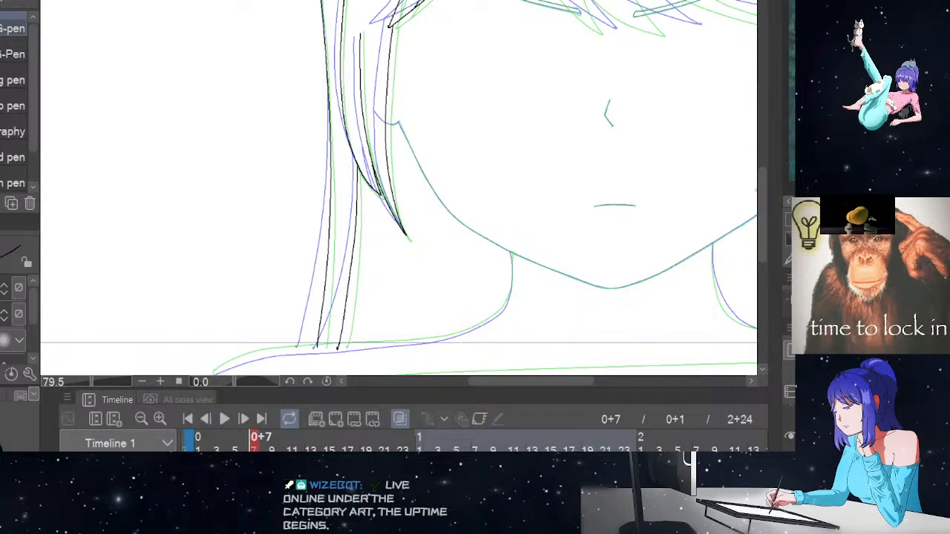
key("y")
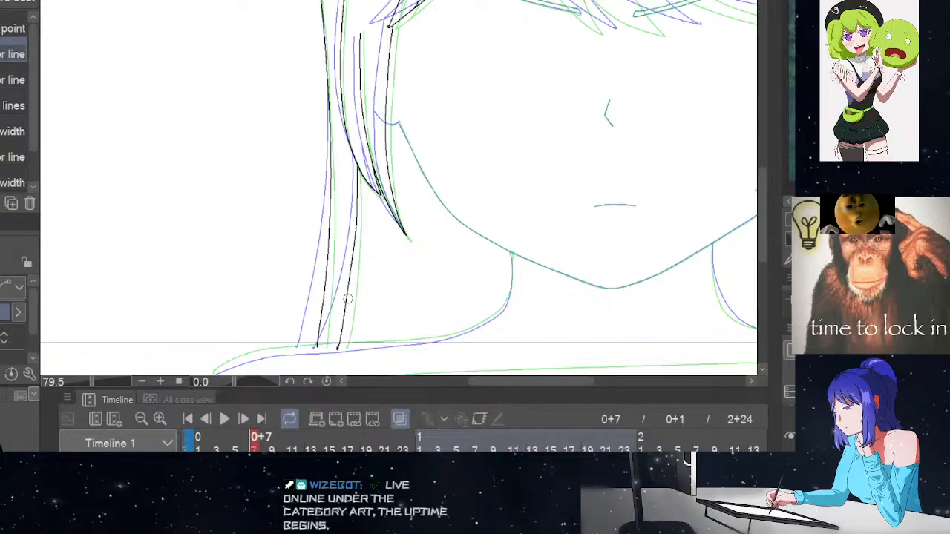
Ink the bangs' parting line from the crown down to the tip of the central strand, redrawing it once
left_click_drag(473, 257, 456, 261)
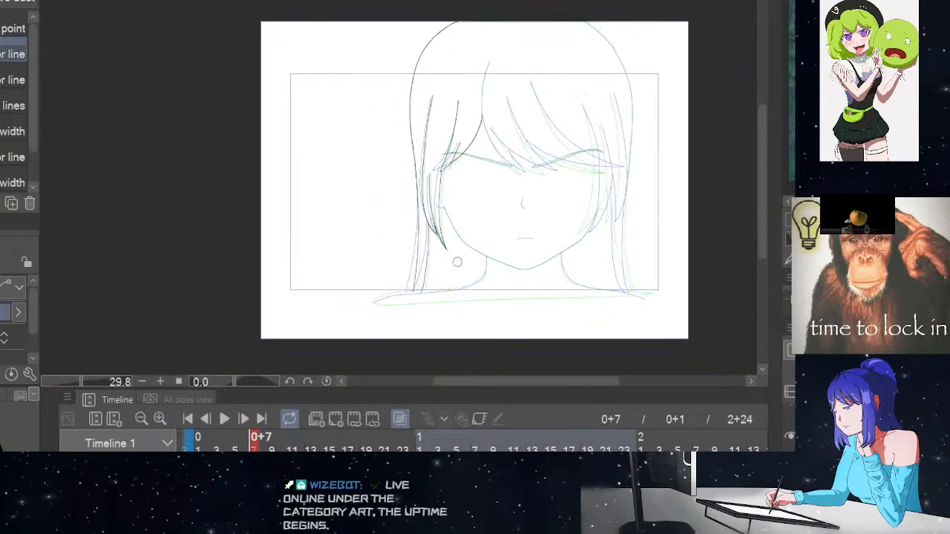
left_click_drag(487, 383, 529, 381)
left_click(577, 219)
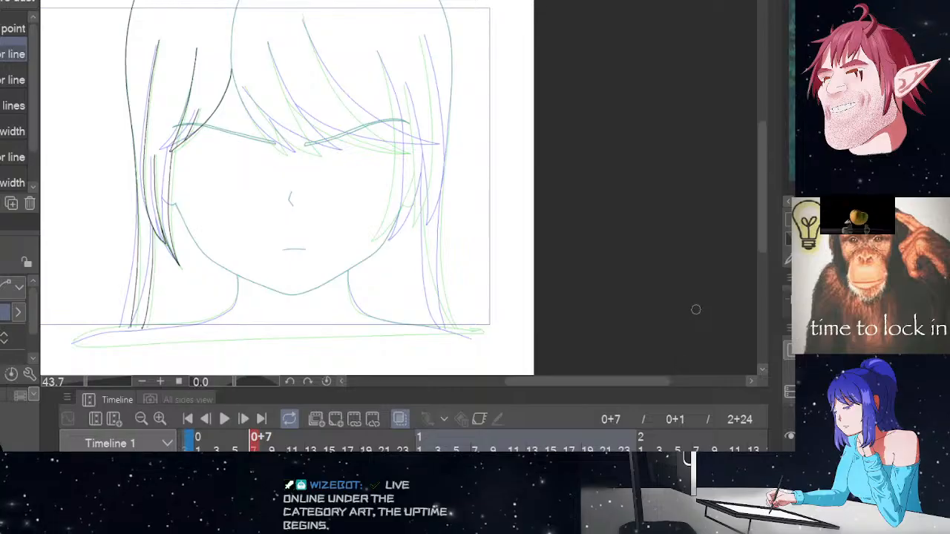
left_click_drag(526, 380, 525, 381)
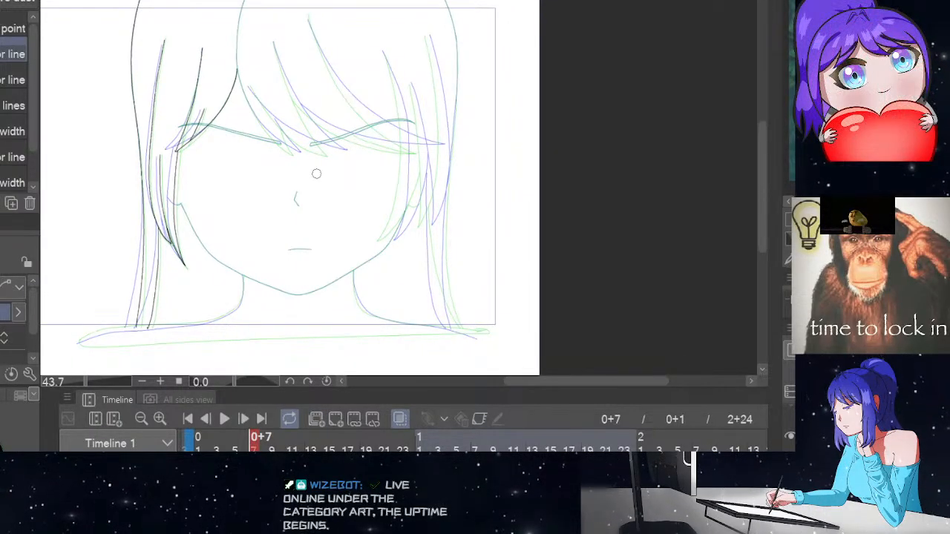
left_click(240, 106)
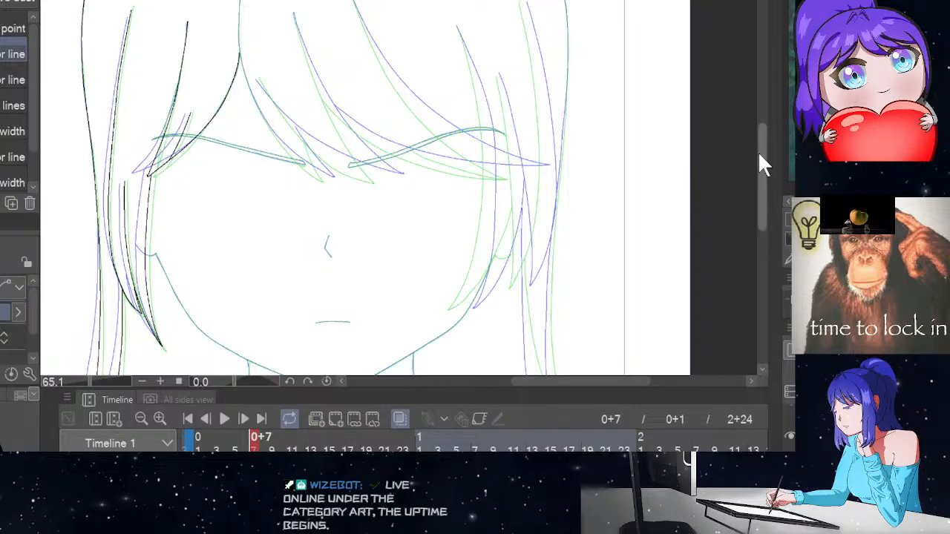
left_click_drag(758, 151, 763, 126)
key("p")
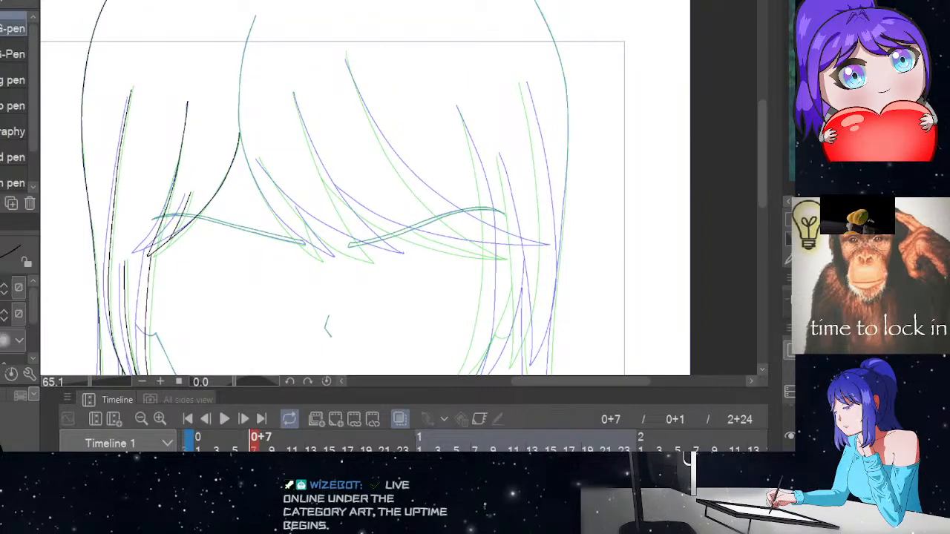
left_click_drag(253, 20, 240, 107)
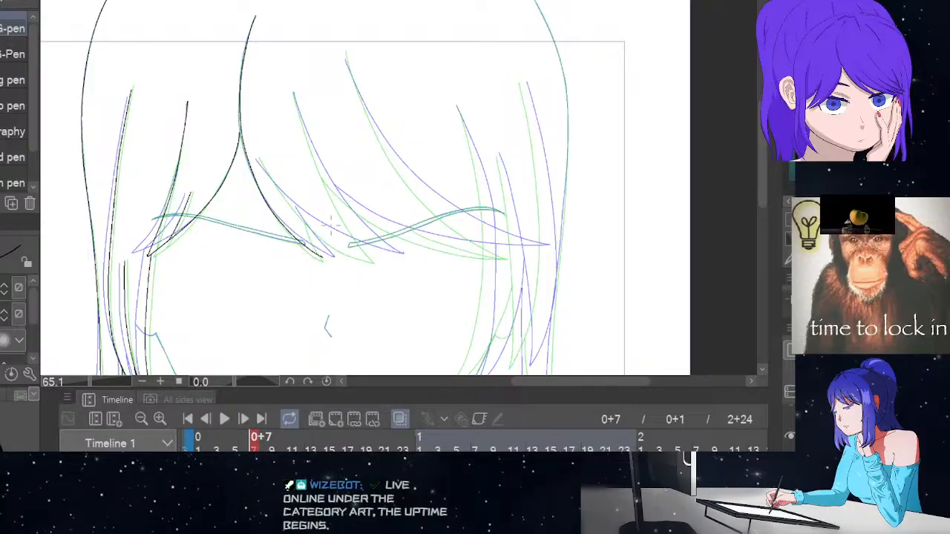
key("ctrl+z")
mouse_move(255, 20)
left_mouse_down()
mouse_move(240, 143)
mouse_move(257, 196)
mouse_move(316, 267)
left_mouse_up()
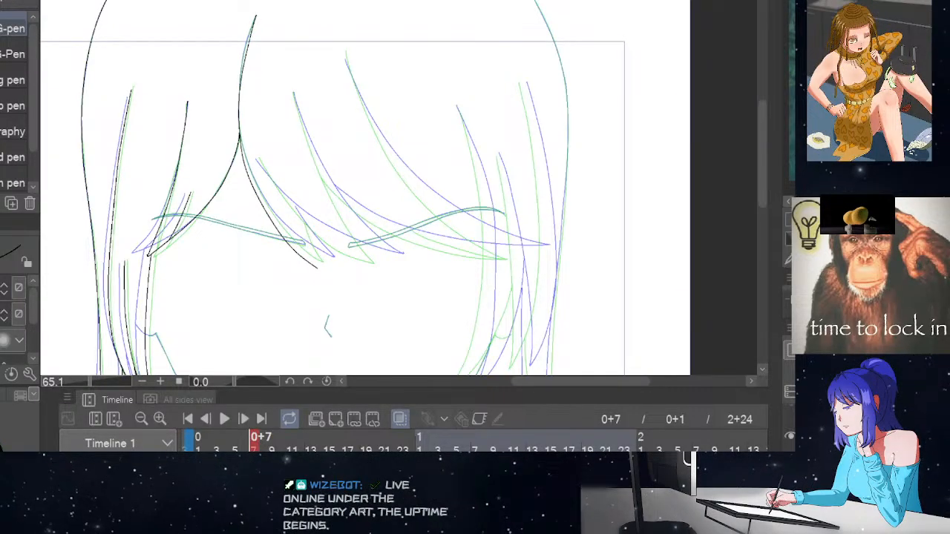
Pinch the lower end and the bend of the parting line so they run between the onion-skin lines
key("y")
scroll(329, 243, "up", 2)
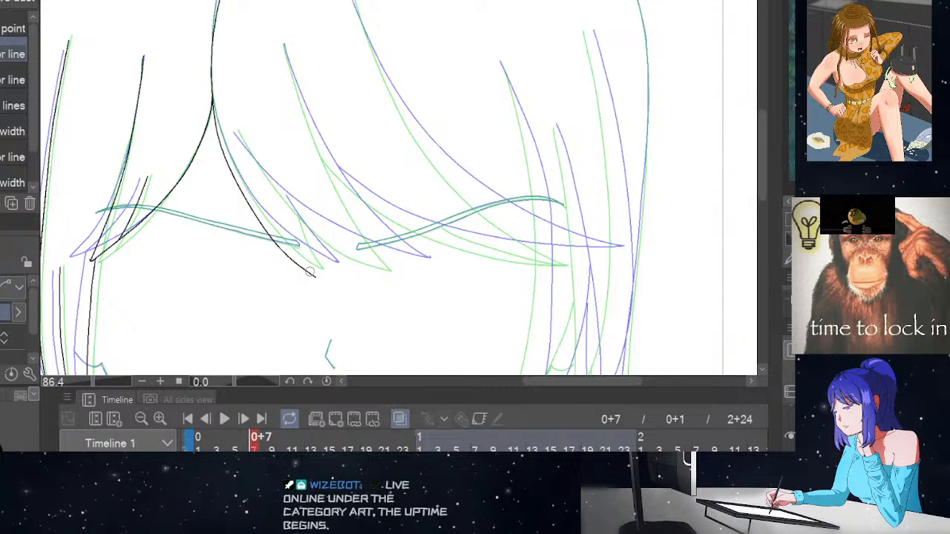
mouse_move(310, 273)
left_mouse_down()
mouse_move(334, 256)
mouse_move(314, 261)
left_mouse_up()
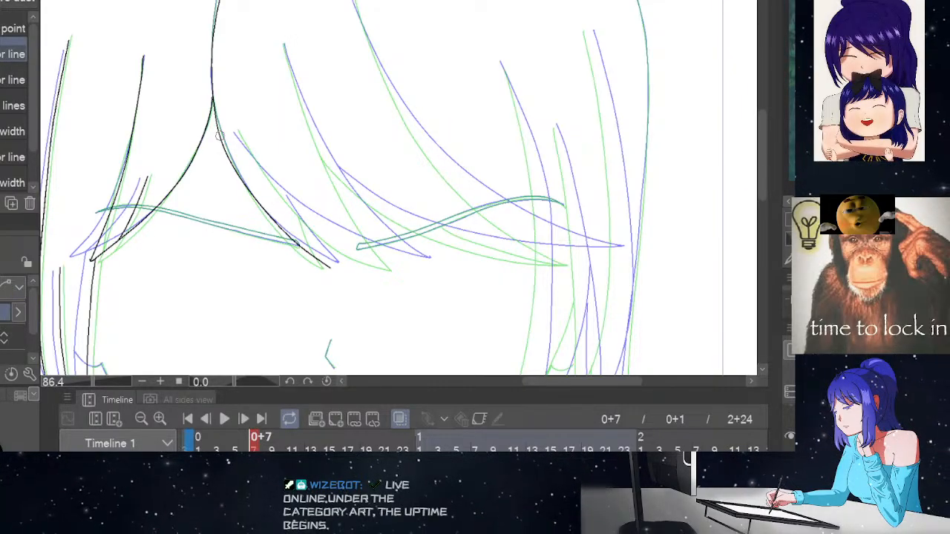
left_click_drag(221, 134, 226, 138)
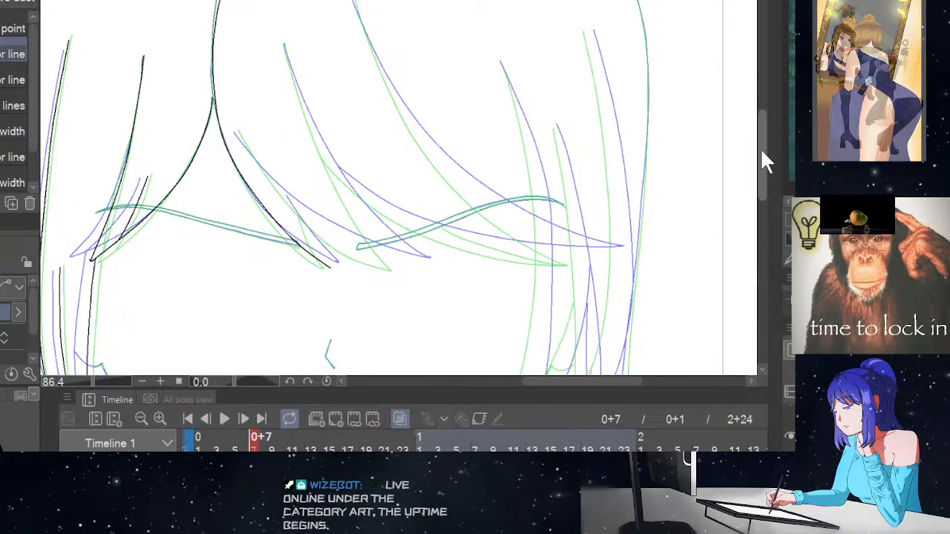
Pinch the upper and middle stretches of the parting line to follow the onion-skin guides through the junction with the left bangs
scroll(761, 151, "up", 1)
left_click_drag(765, 159, 764, 141)
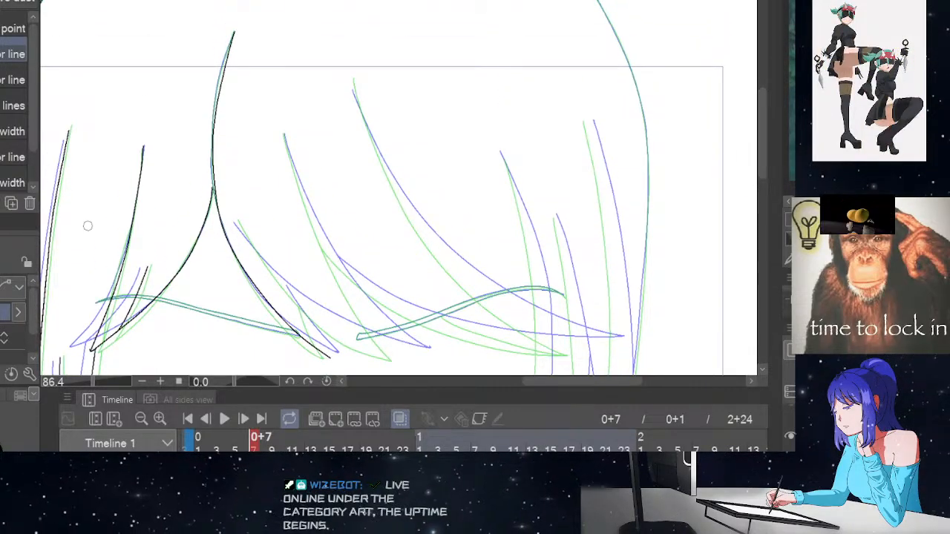
left_click_drag(226, 72, 219, 70)
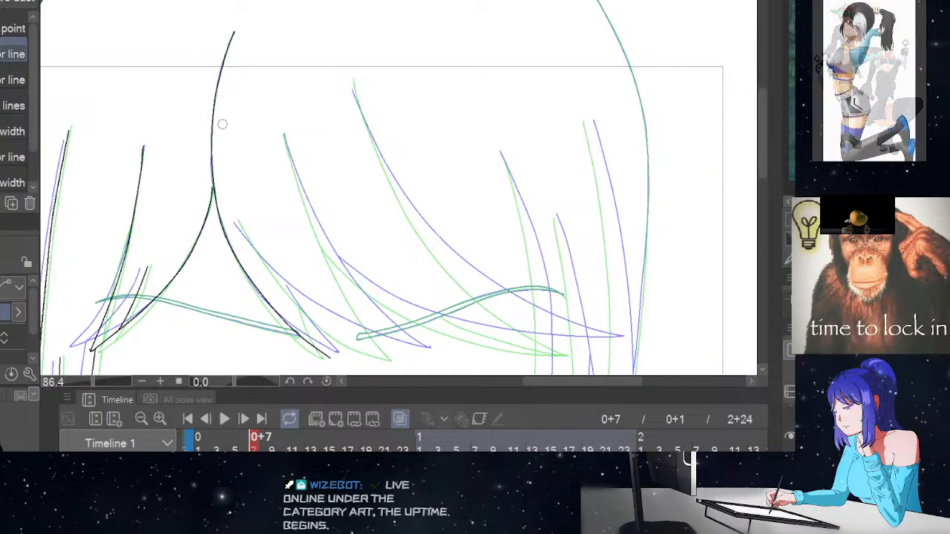
left_click_drag(210, 159, 210, 160)
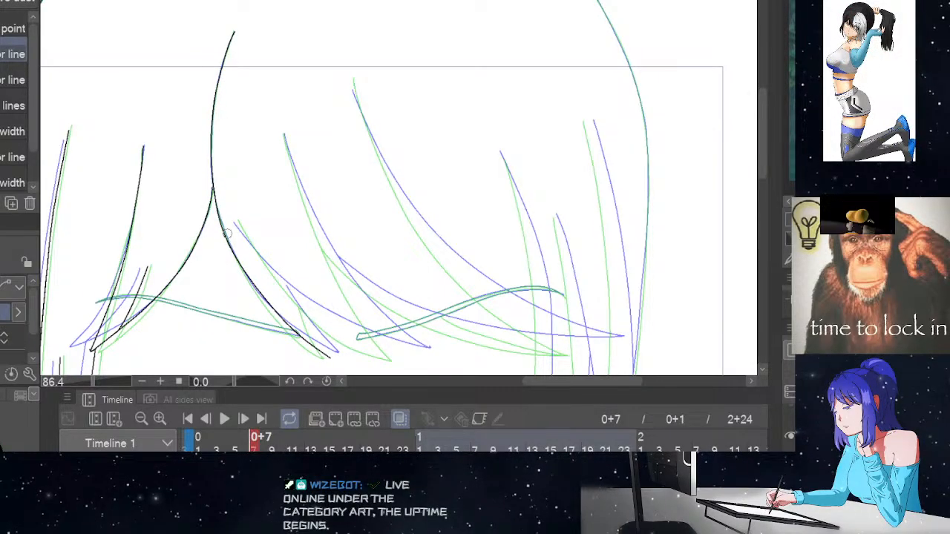
left_click_drag(227, 231, 225, 229)
left_click_drag(222, 196, 212, 172)
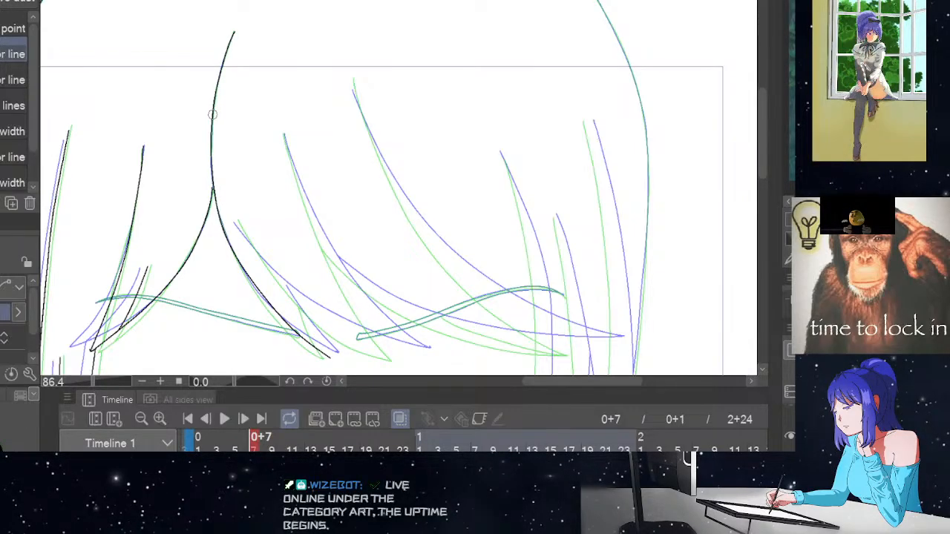
left_click_drag(218, 118, 213, 114)
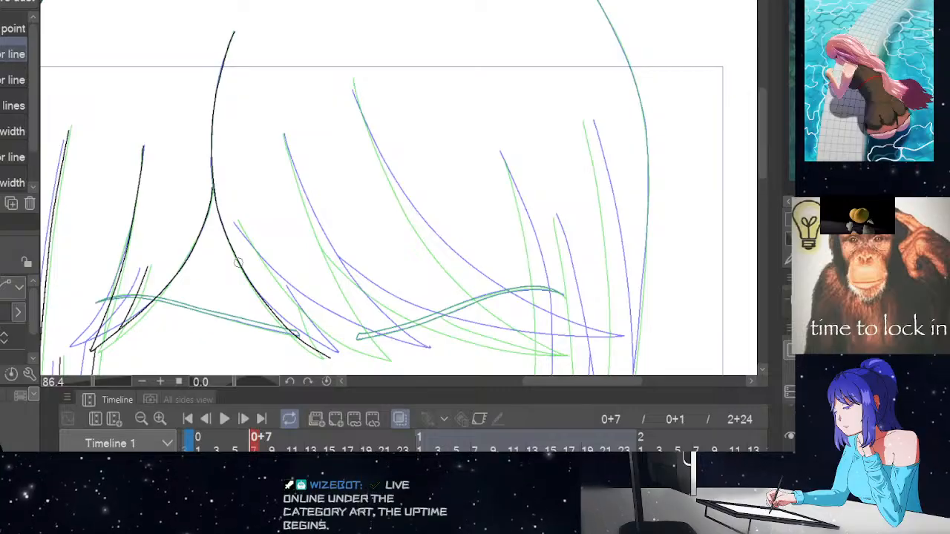
Ink the next bang line from beside the parting to its tip below the eyebrow, redrawing it once, and pinch it between the guides
scroll(277, 180, "down", 4)
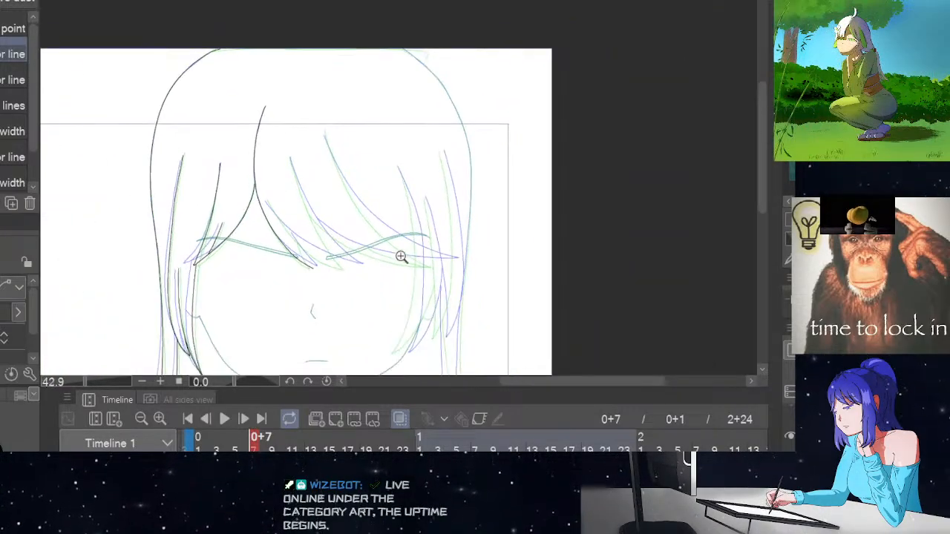
scroll(401, 257, "up", 4)
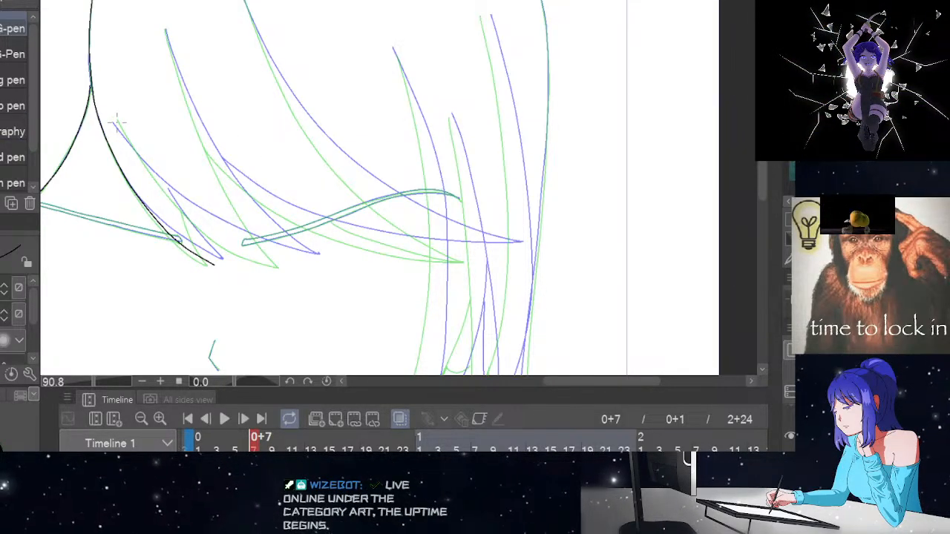
mouse_move(172, 194)
left_mouse_down()
mouse_move(239, 247)
mouse_move(288, 262)
left_mouse_up()
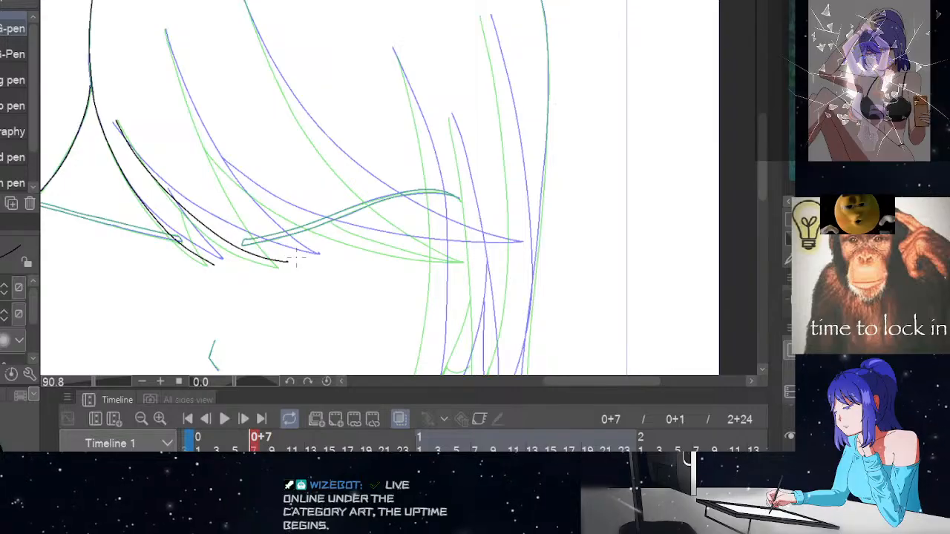
key("ctrl+z")
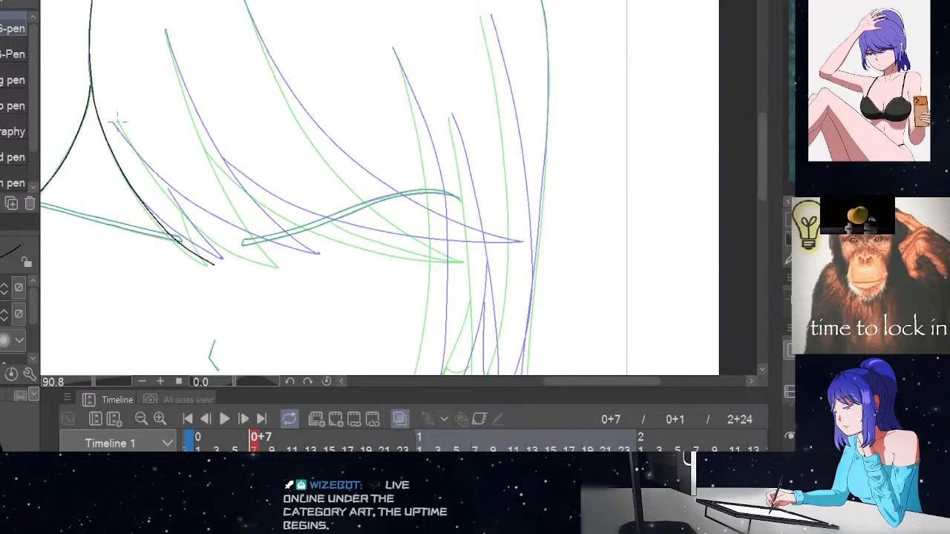
mouse_move(116, 121)
left_mouse_down()
mouse_move(168, 191)
mouse_move(214, 228)
mouse_move(272, 250)
left_mouse_up()
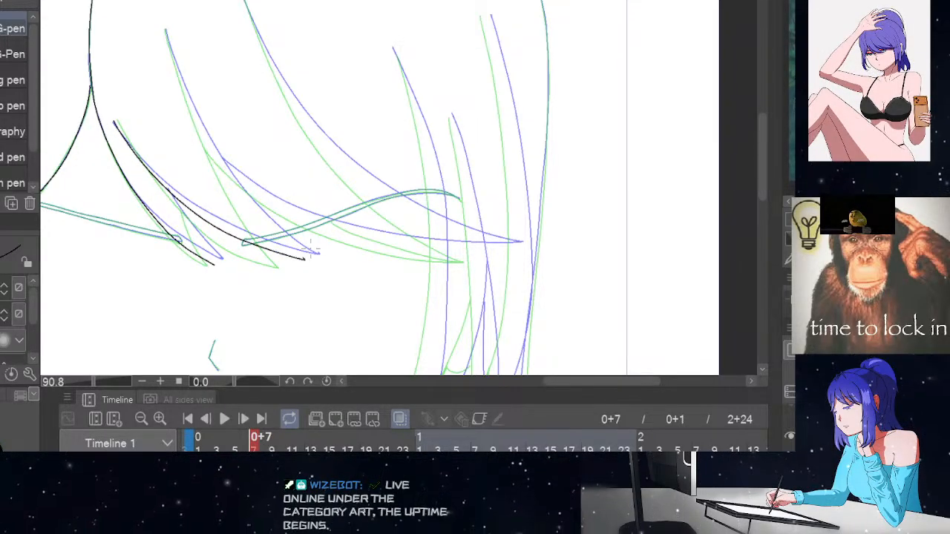
key("y")
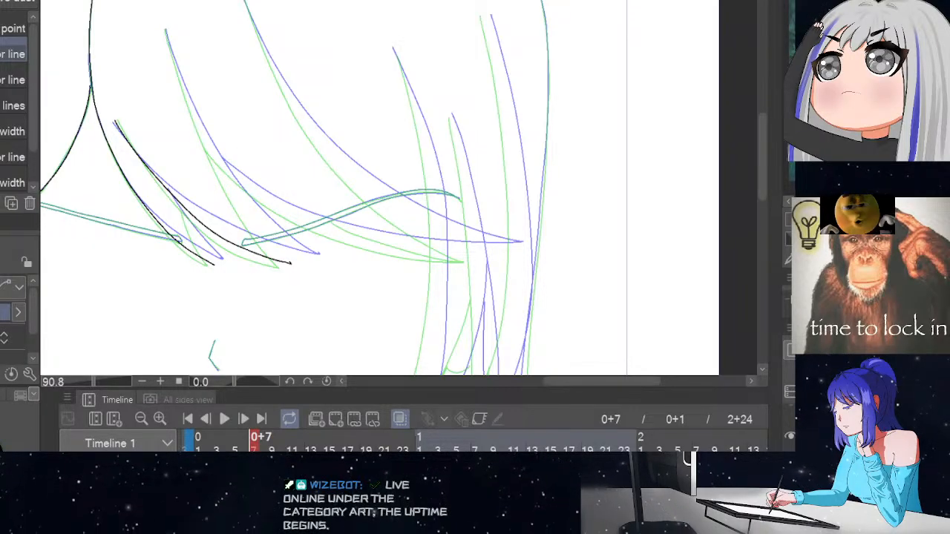
Ink the short line from the new bang line down to the parting line's tip, redrawing it once to close the central strand
key("p")
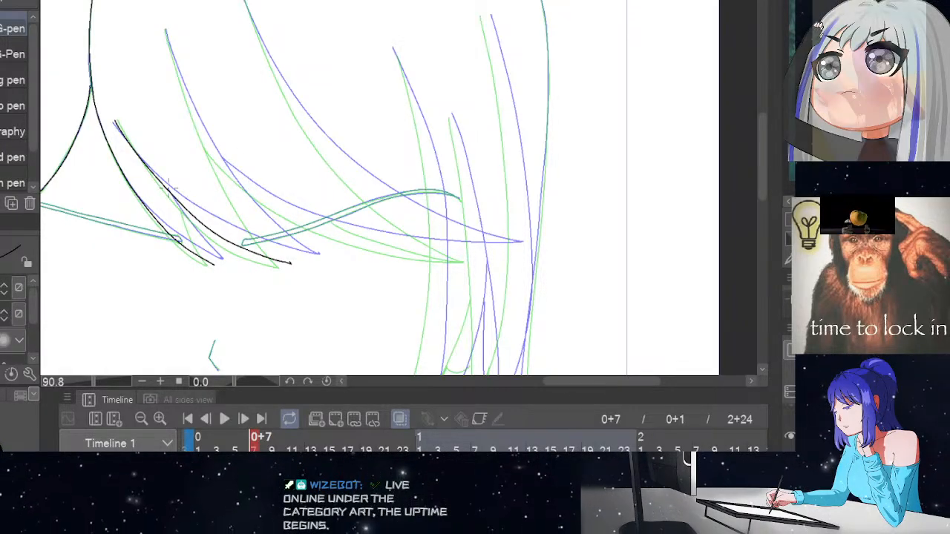
left_click_drag(156, 175, 212, 263)
key("ctrl+z")
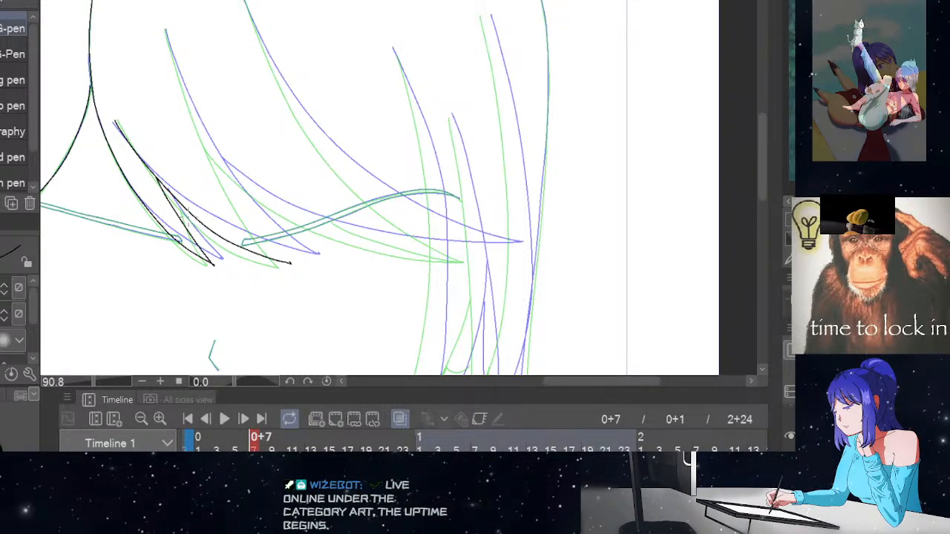
key("y")
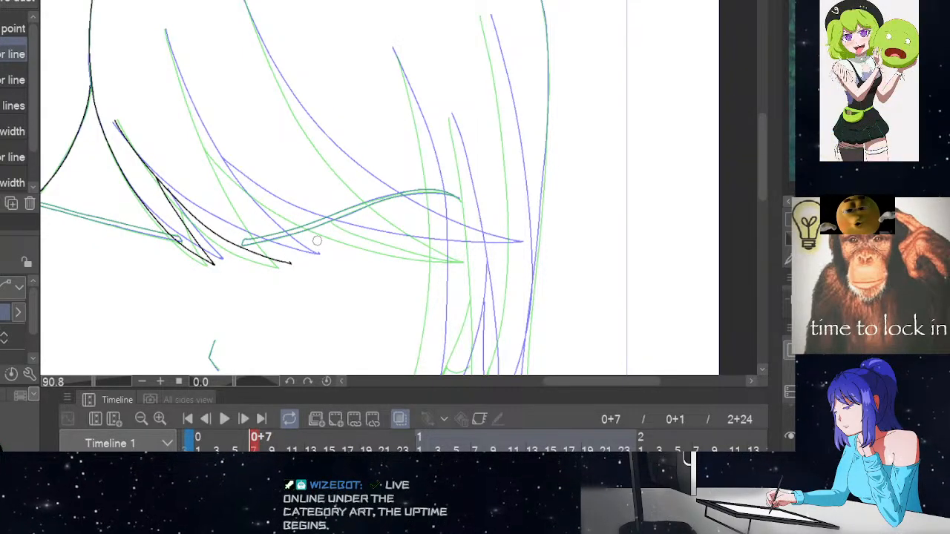
Hide the onion skin and flip back and forth between frames 0+3 and 0+7 to check the motion of the bangs
left_click(401, 417)
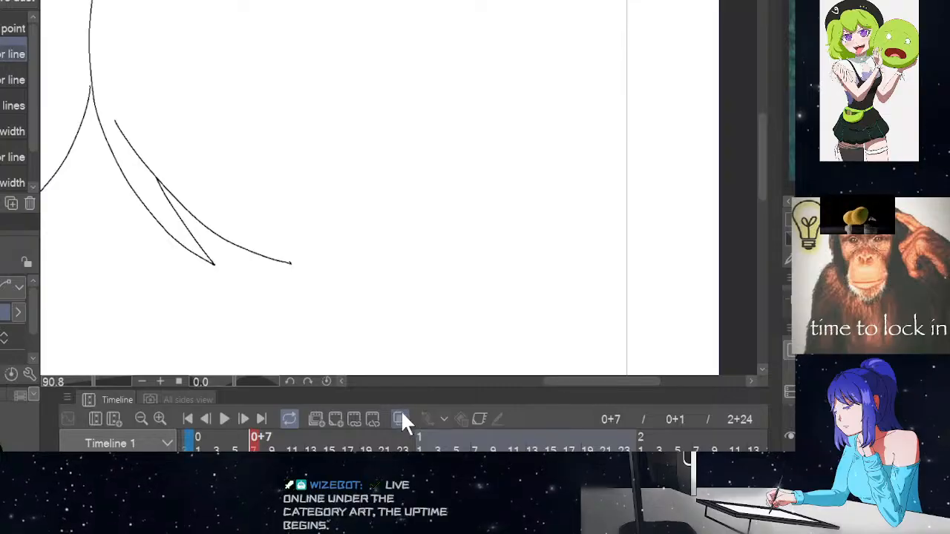
key("Left")
key("Left")
key("Left")
key("Left")
key("Right")
key("Right")
key("Right")
key("Right")
key("Left")
key("Left")
key("Left")
key("Left")
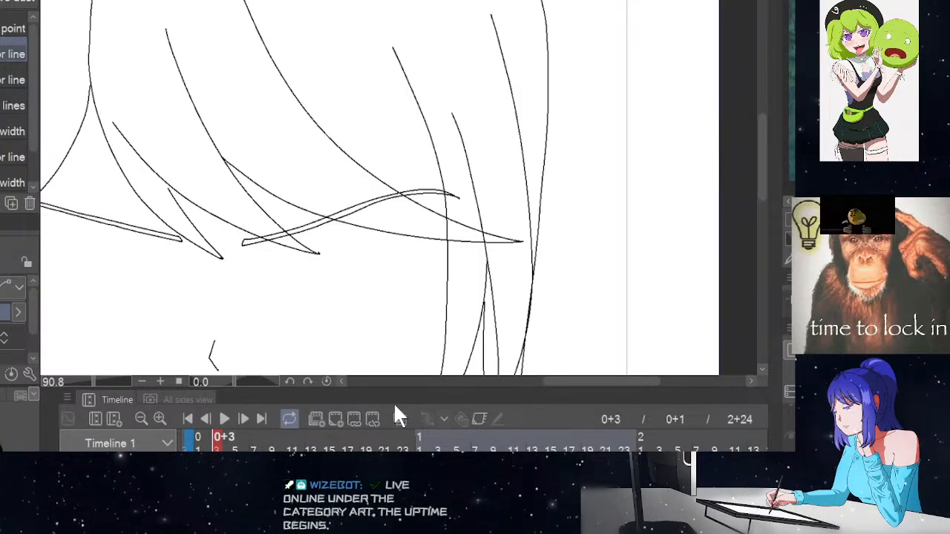
left_click(397, 419)
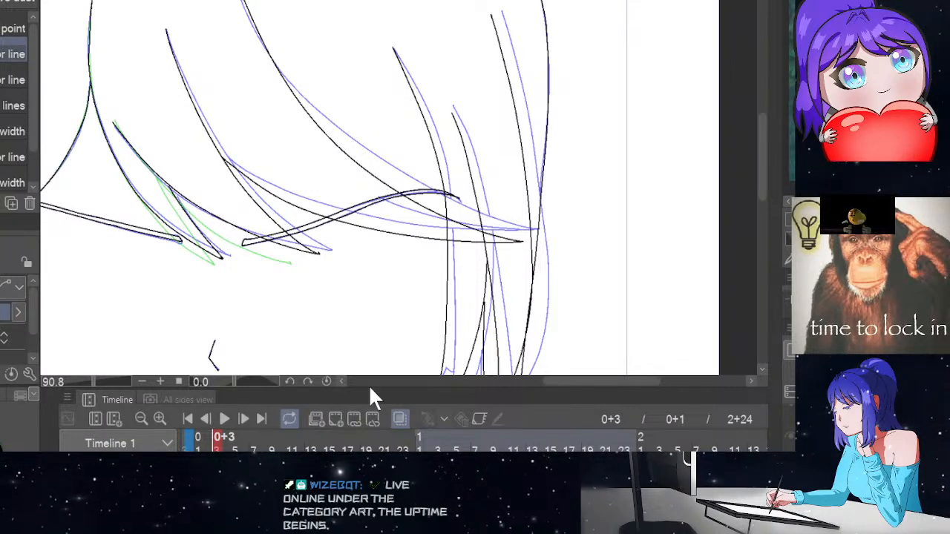
left_click(399, 418)
key("Right")
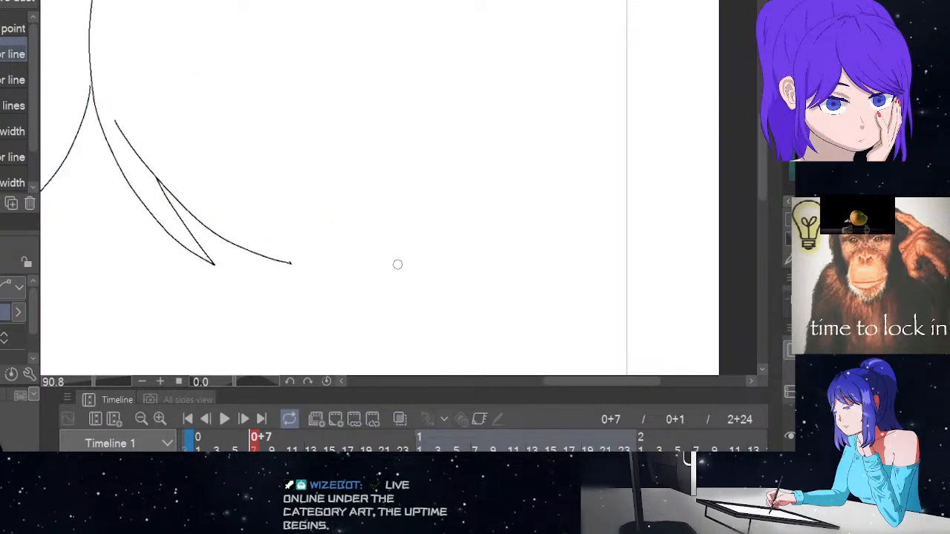
Flip through the frames around 0+7 once more and turn the onion skin back on to compare the bang tips
key("Right")
key("Right")
key("Left")
key("Left")
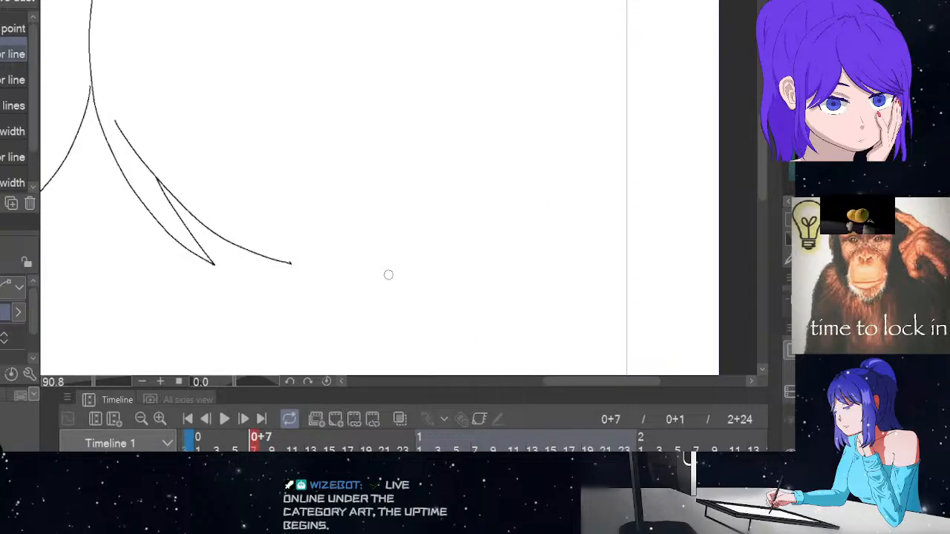
left_click(400, 419)
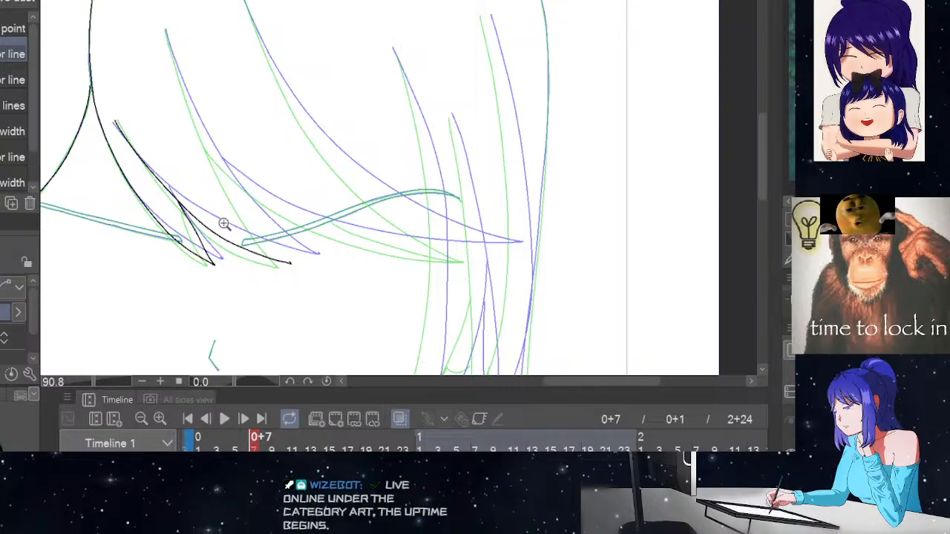
scroll(226, 234, "up", 2)
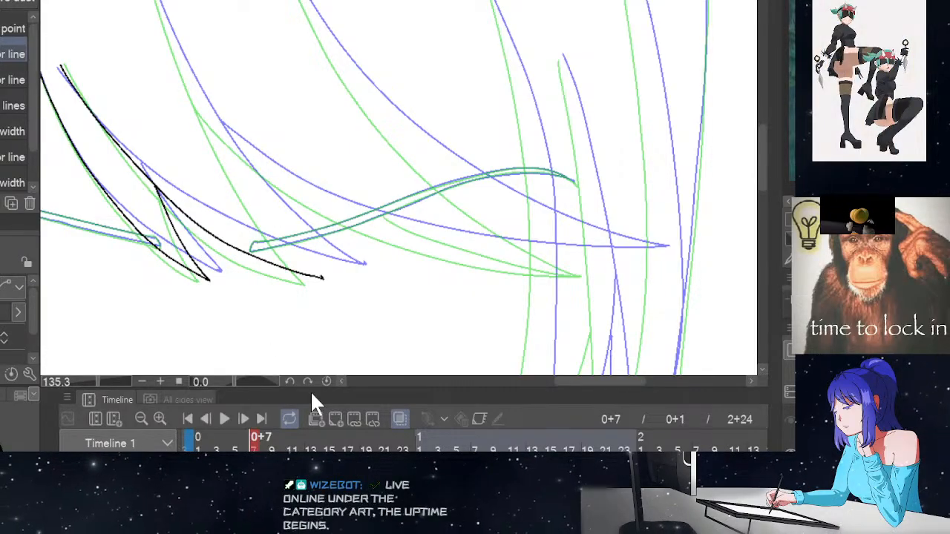
Hide the onion skin and flip repeatedly through frames 0+1 to 0+9 to check the motion of the bang tips
left_click(404, 423)
key("comma")
key("period")
key("period")
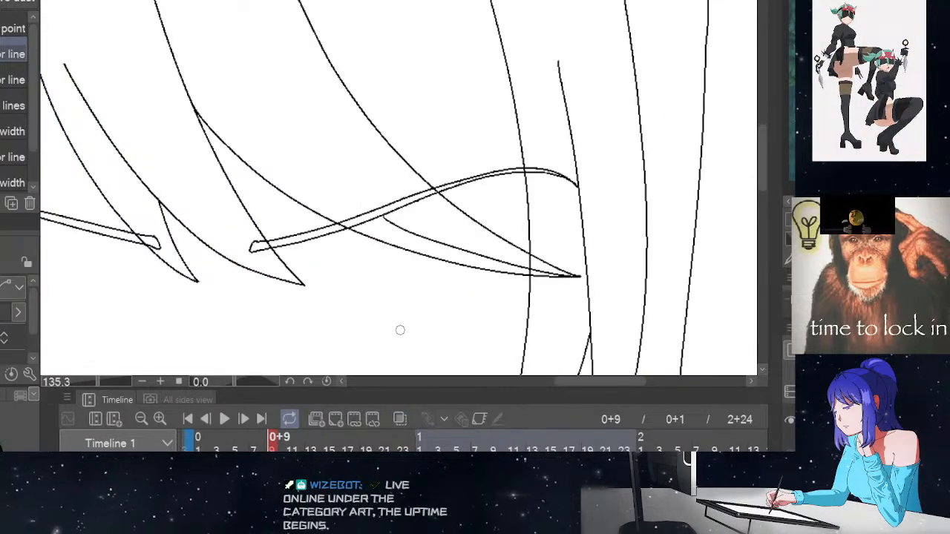
key("comma")
key("comma")
key("comma")
key("comma")
key("comma")
key("comma")
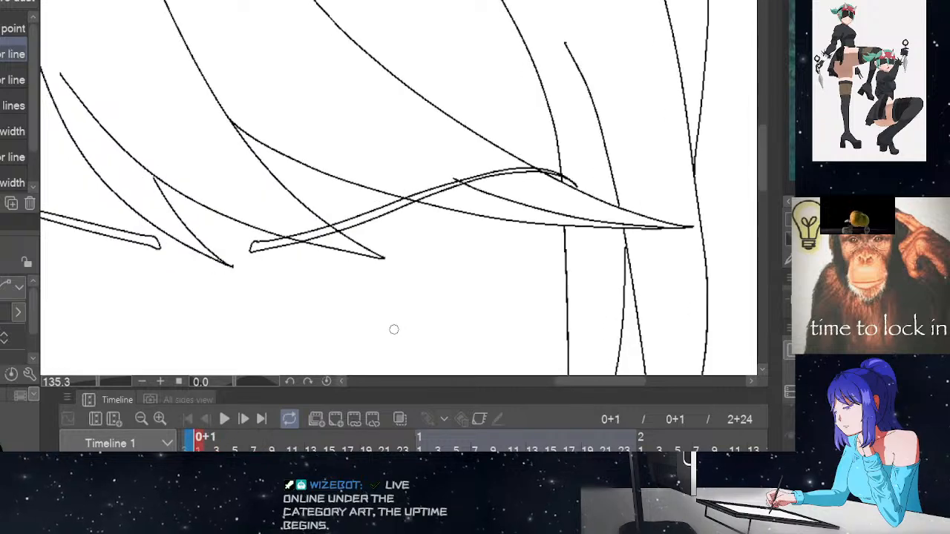
key("period")
key("period")
key("period")
key("period")
key("comma")
key("comma")
key("comma")
key("comma")
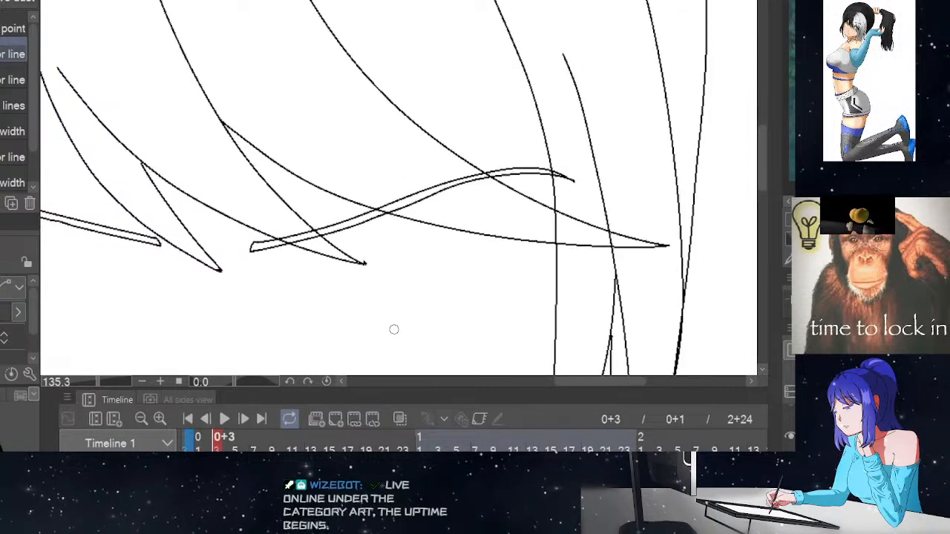
key("period")
key("period")
key("period")
key("period")
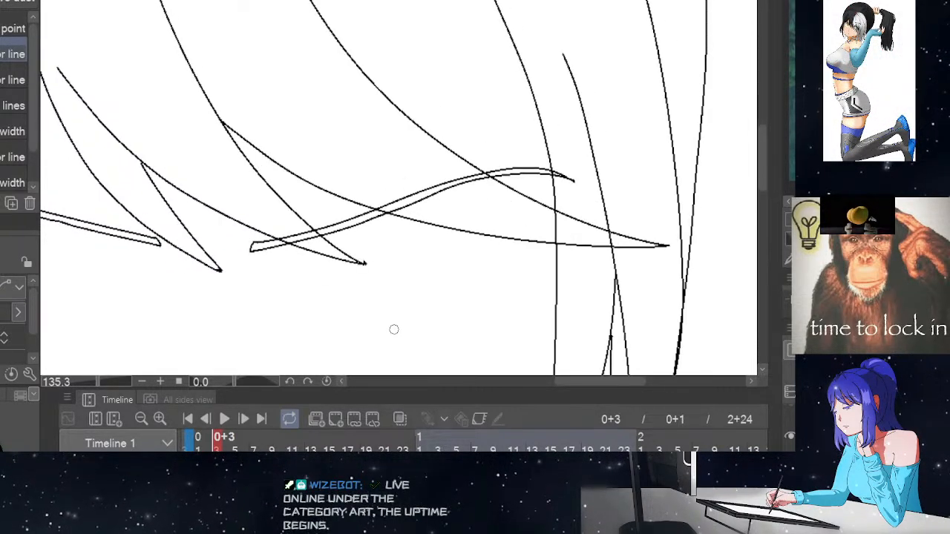
key("comma")
key("comma")
key("comma")
key("comma")
key("comma")
key("comma")
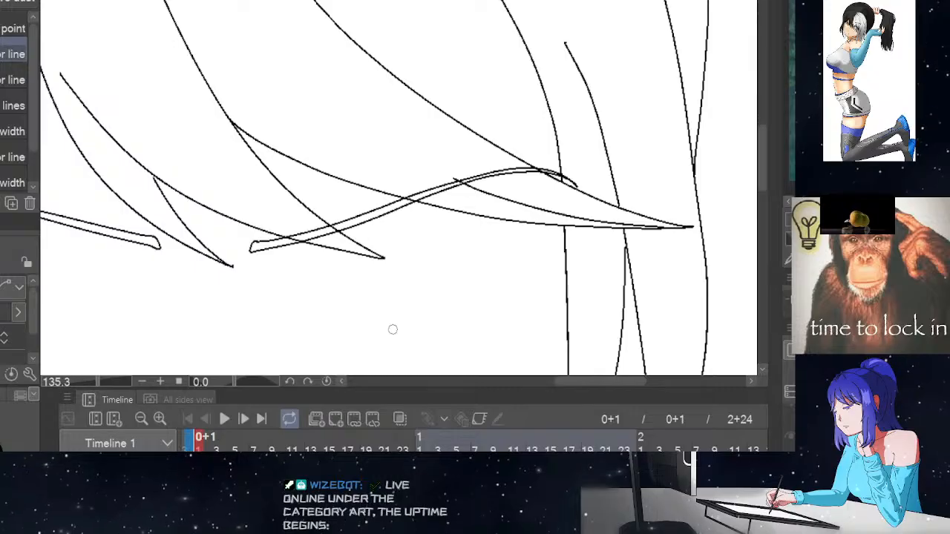
key("period")
key("period")
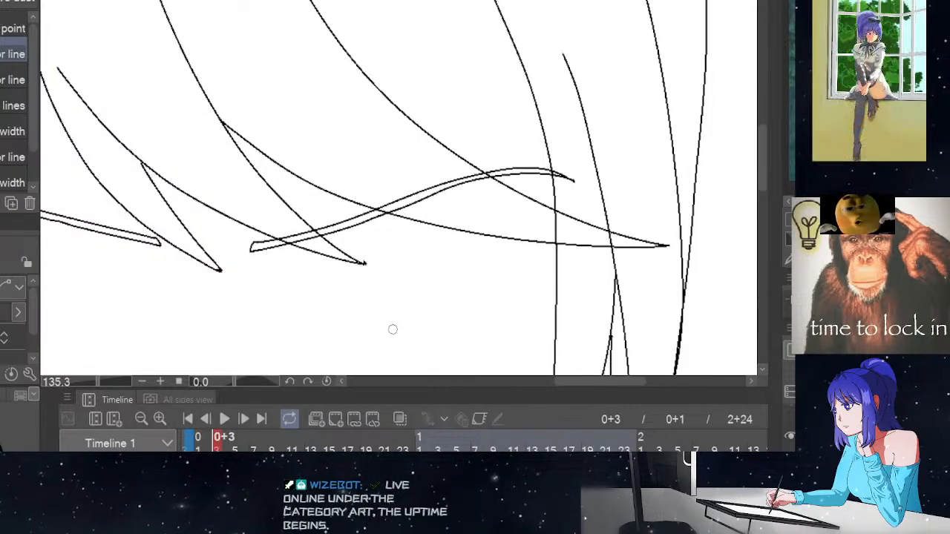
Show the onion skin on frame 0+3 and pinch the upper end of the central strand's short line further down the bang line
left_click(400, 418)
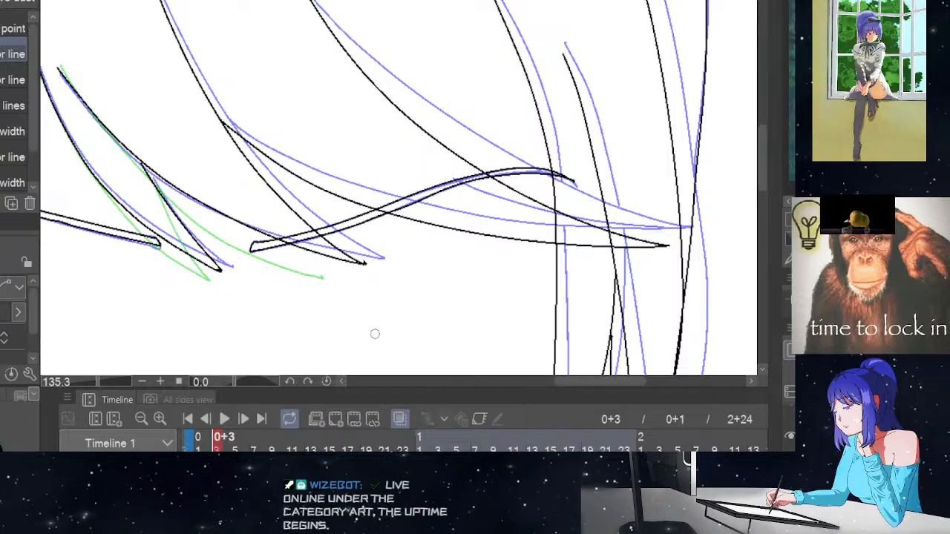
left_click(5, 314)
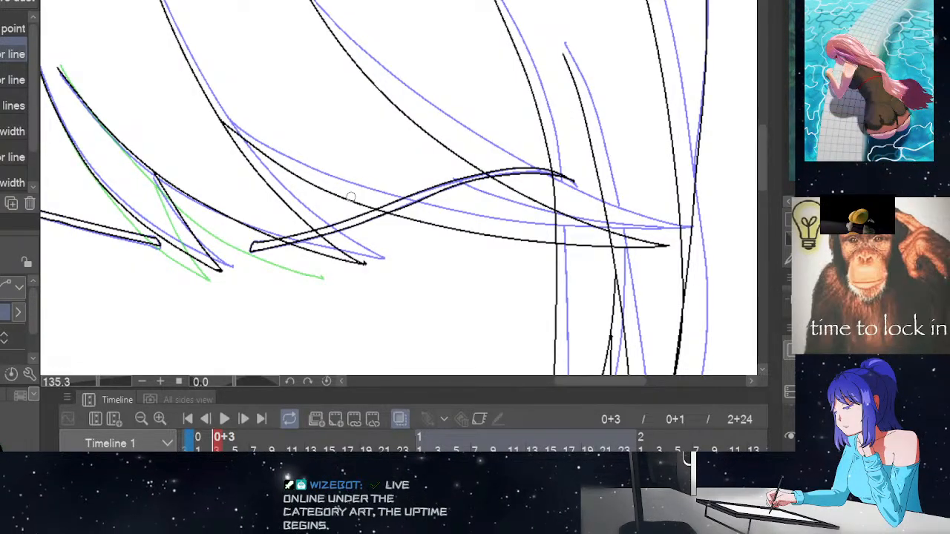
Compare frame 0+1 with the onion skin, then hide it and flip between 0+1, 0+3 and 0+7 to check the adjusted strand
key("comma")
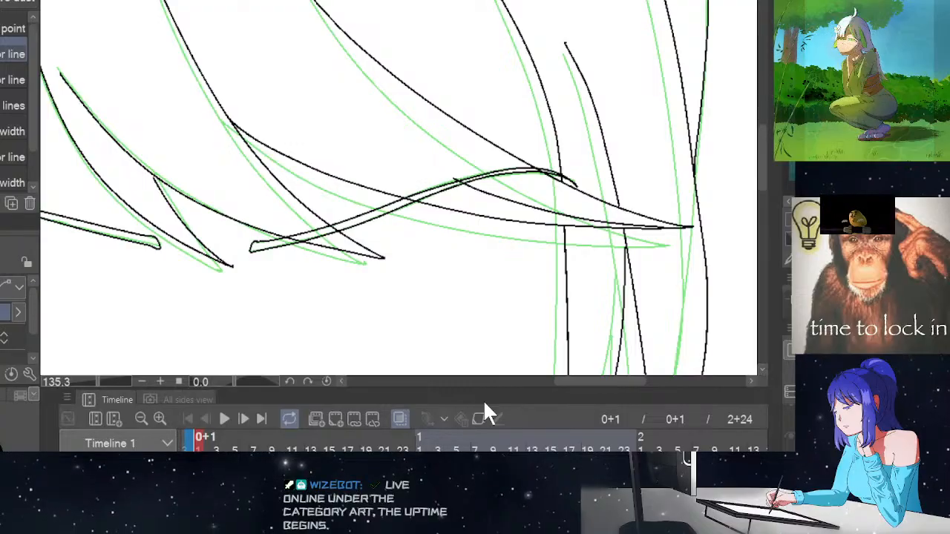
left_click(400, 418)
key("period")
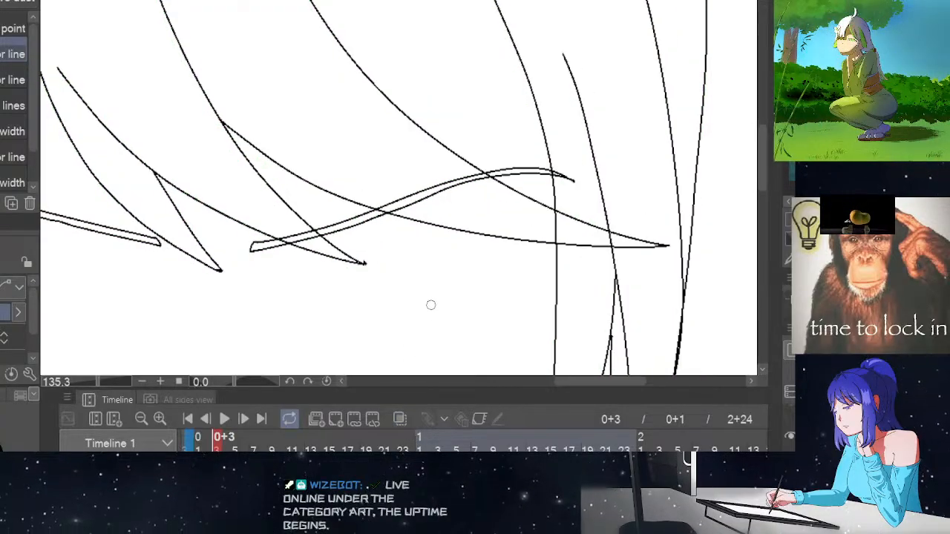
key("period")
key("comma")
key("comma")
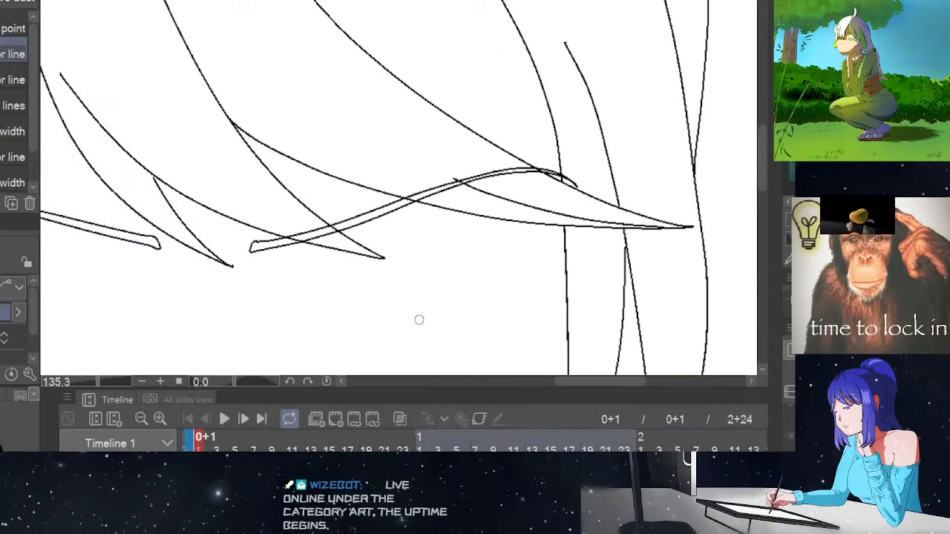
key("period")
key("comma")
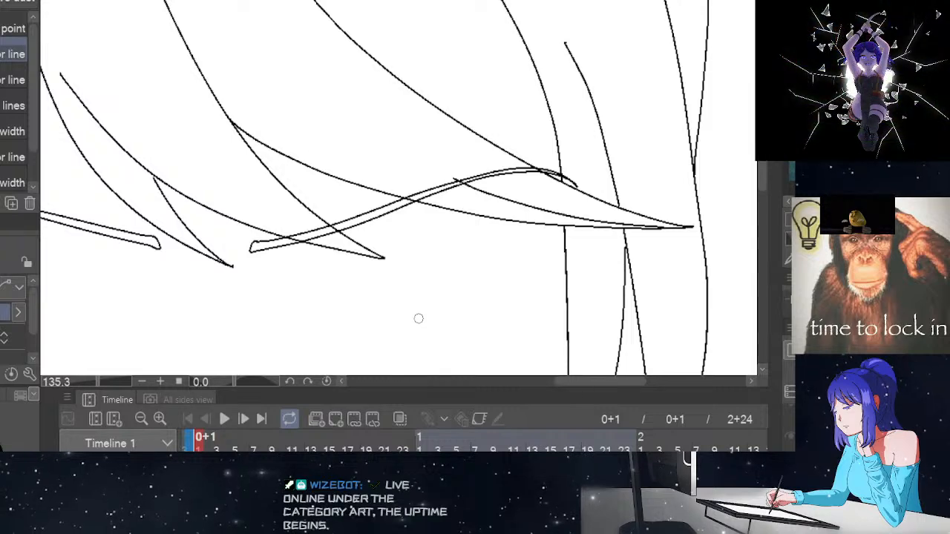
key("period")
key("period")
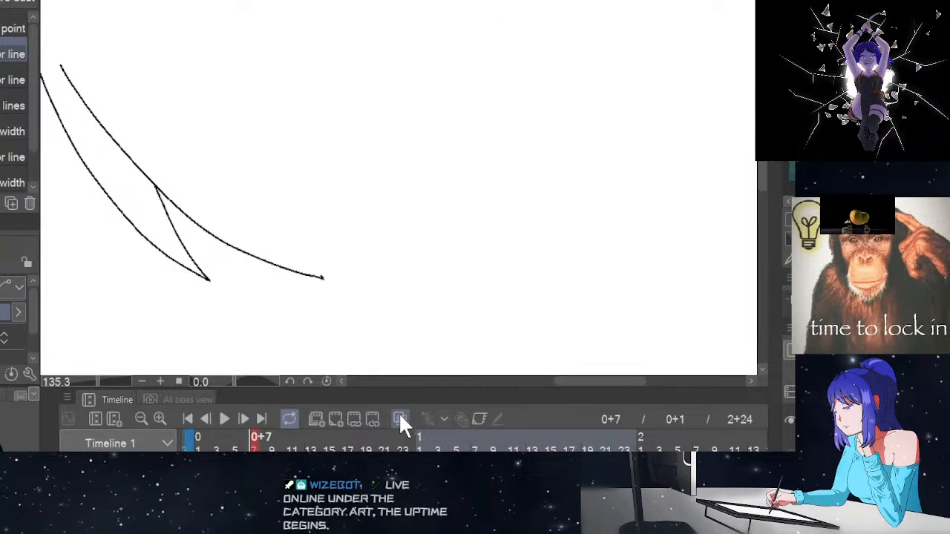
With the onion skin shown on frame 0+7, ink the next bang line down to the open strand tip and pinch its lower end to the tip
left_click(400, 420)
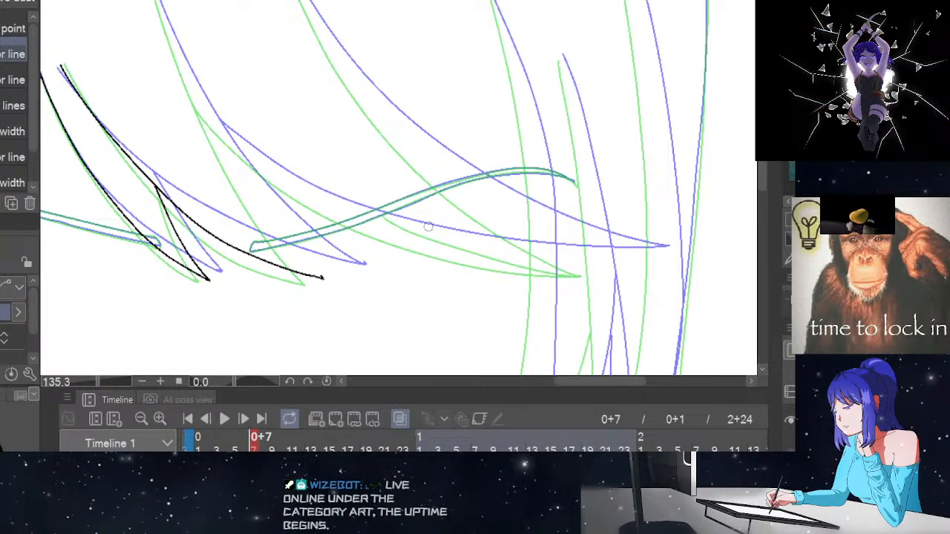
scroll(424, 230, "down", 3)
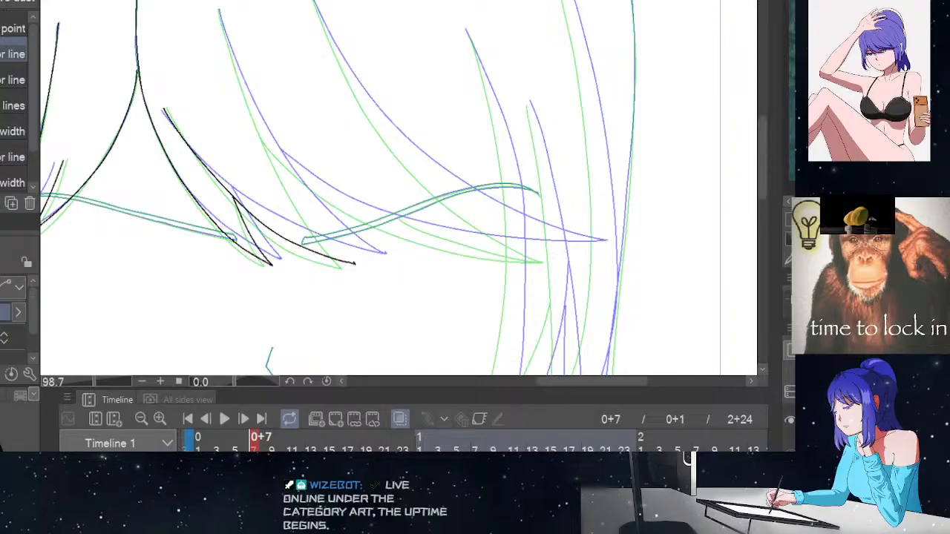
key("p")
mouse_move(219, 9)
left_mouse_down()
mouse_move(249, 100)
mouse_move(355, 264)
left_mouse_up()
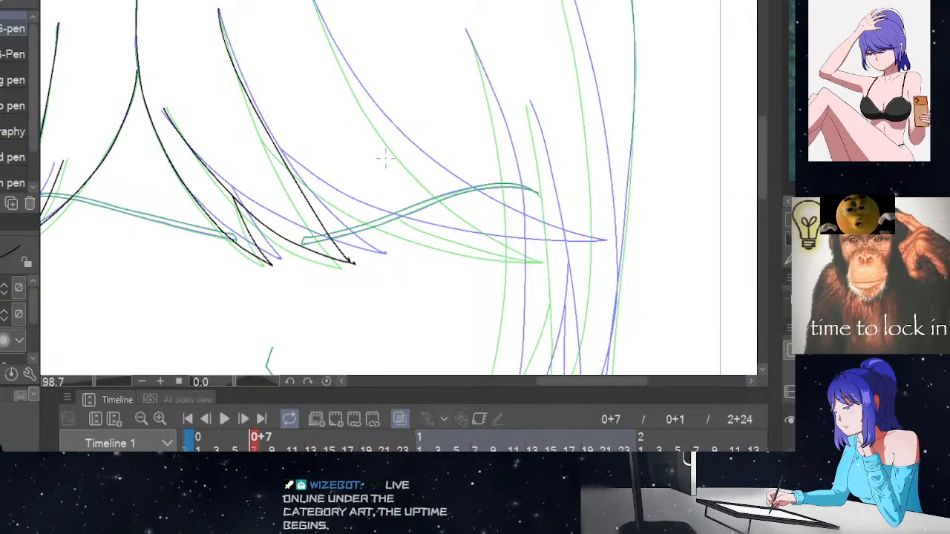
scroll(446, 200, "up", 2)
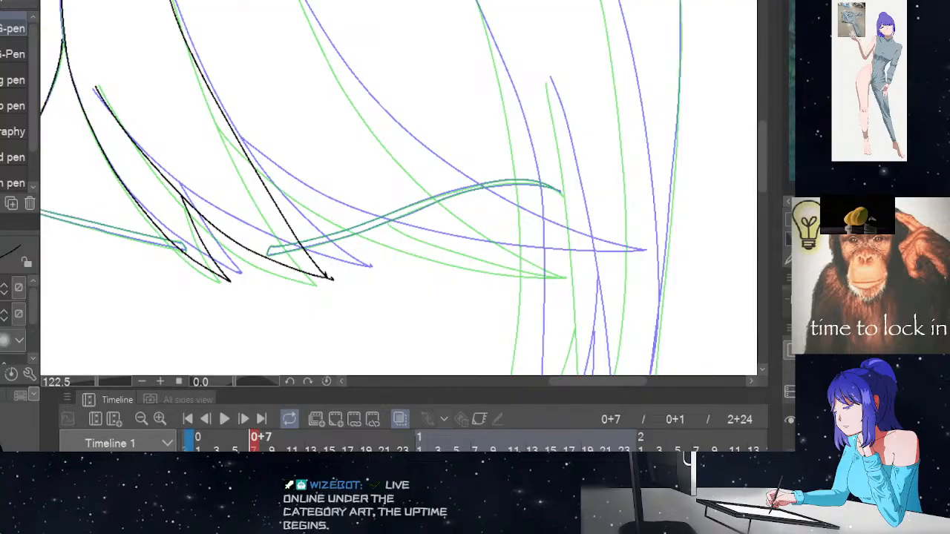
key("e")
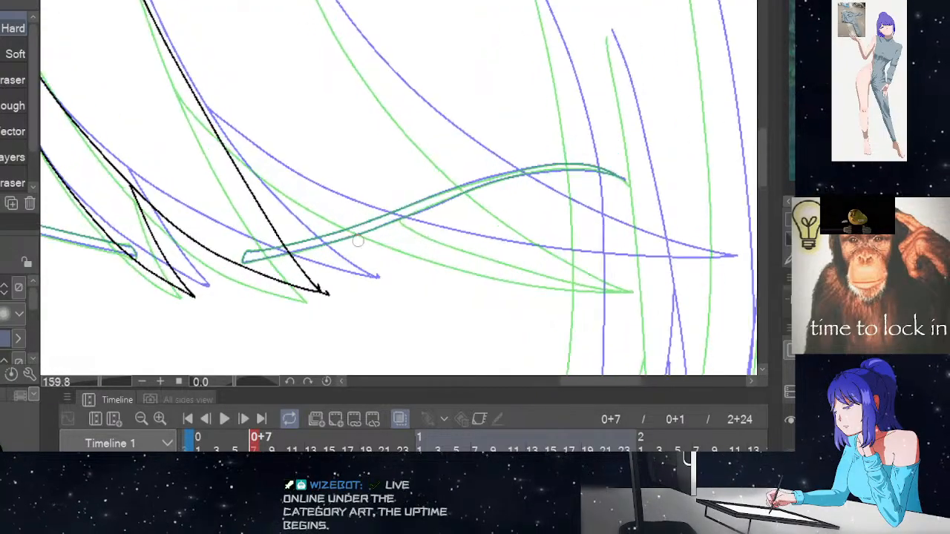
scroll(343, 230, "up", 2)
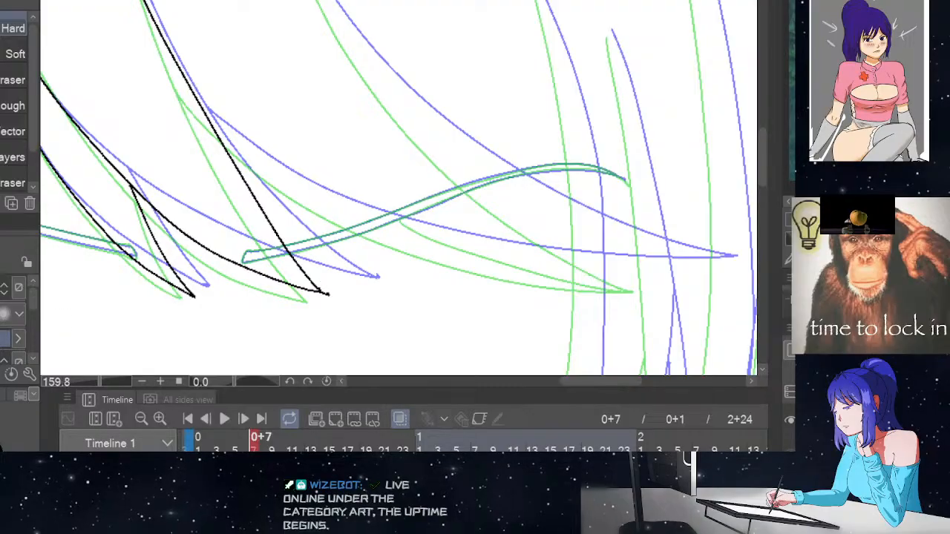
key("y")
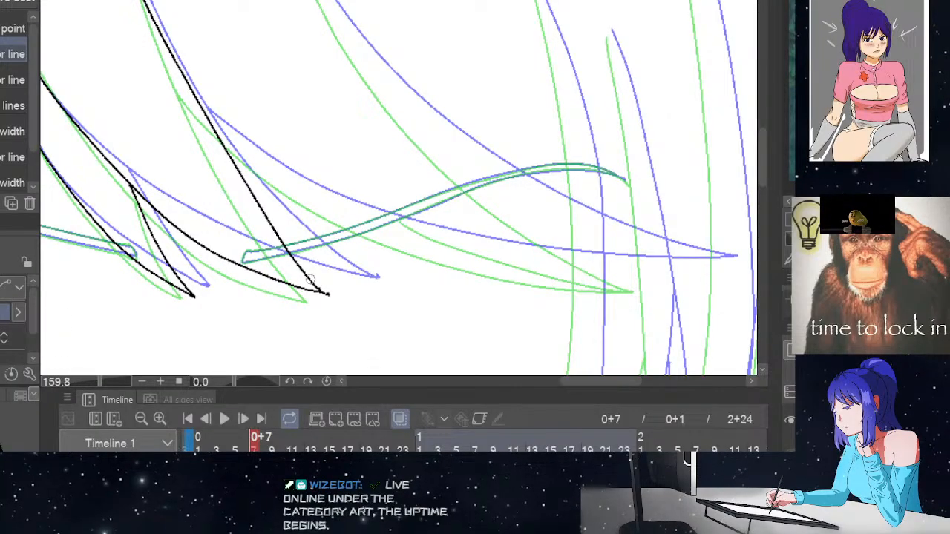
left_click_drag(310, 281, 321, 280)
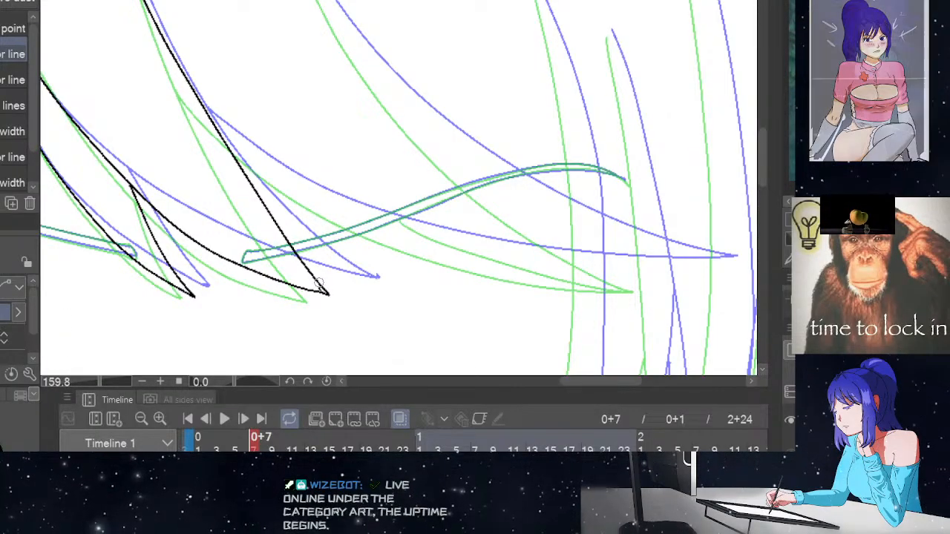
Erase the small stray overshoot where the two bang lines meet at the strand tip
key("e")
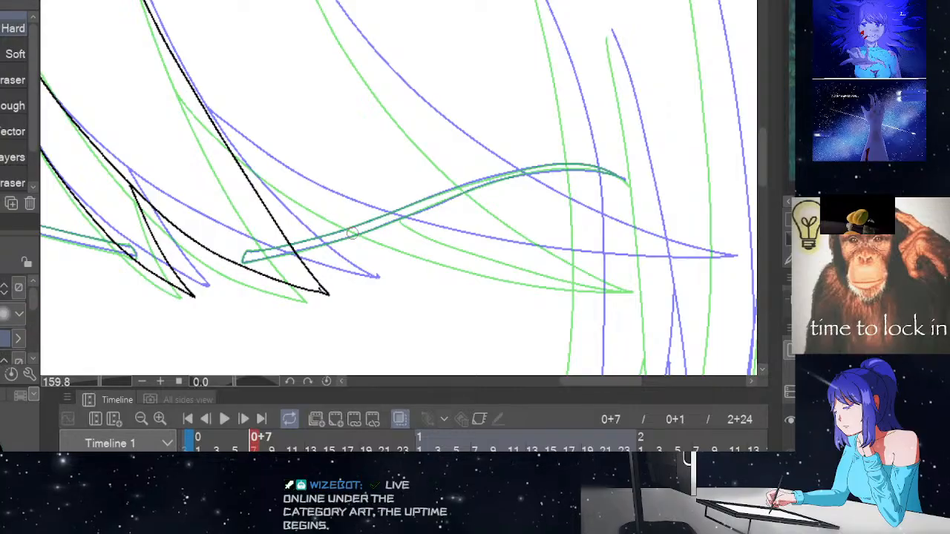
scroll(367, 284, "up", 3)
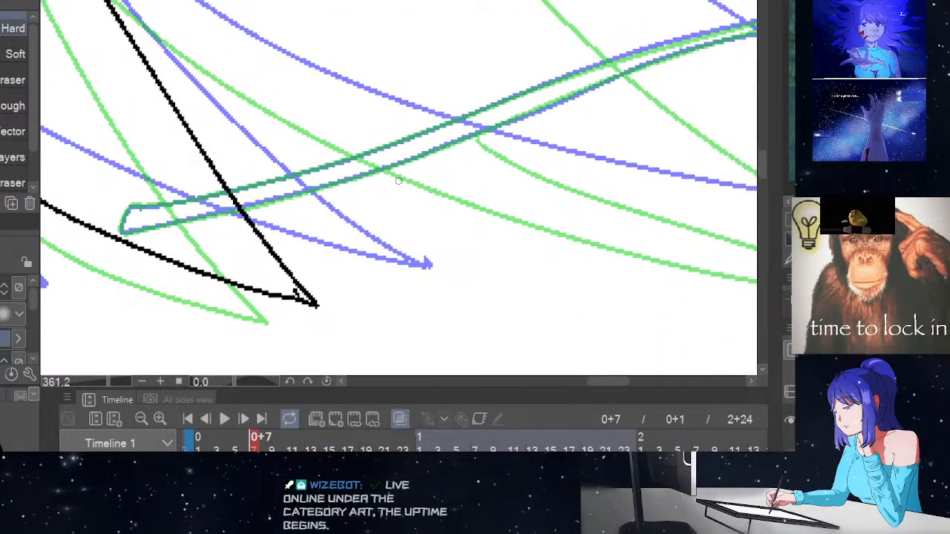
left_click_drag(293, 290, 304, 298)
scroll(325, 303, "down", 6)
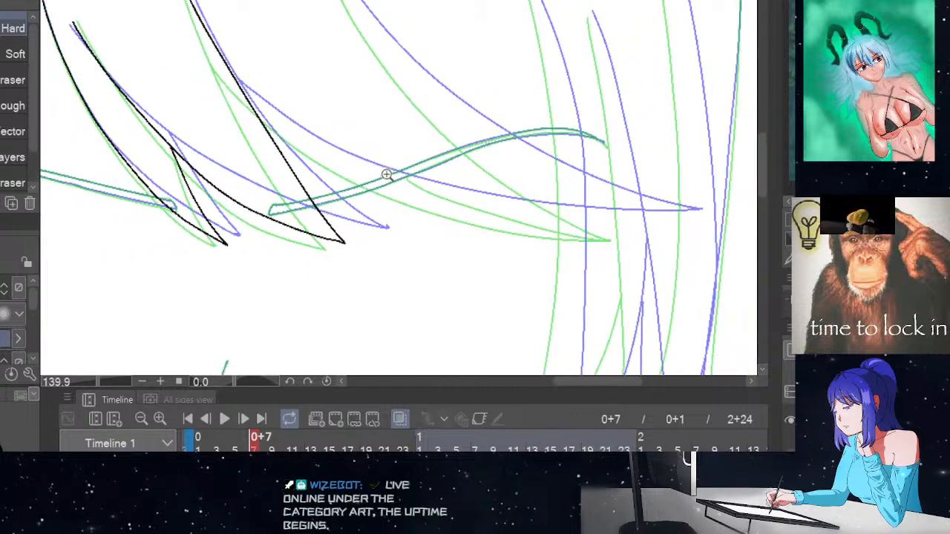
Pinch the new bang line into a curve between the onion-skin guides from its upper end to the tip
scroll(377, 180, "up", 1)
key("y")
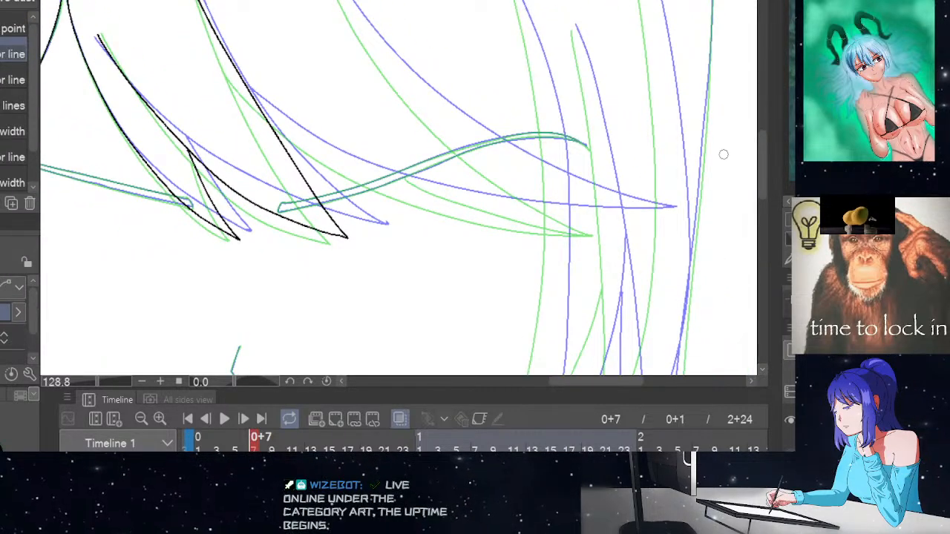
left_click_drag(762, 168, 762, 147)
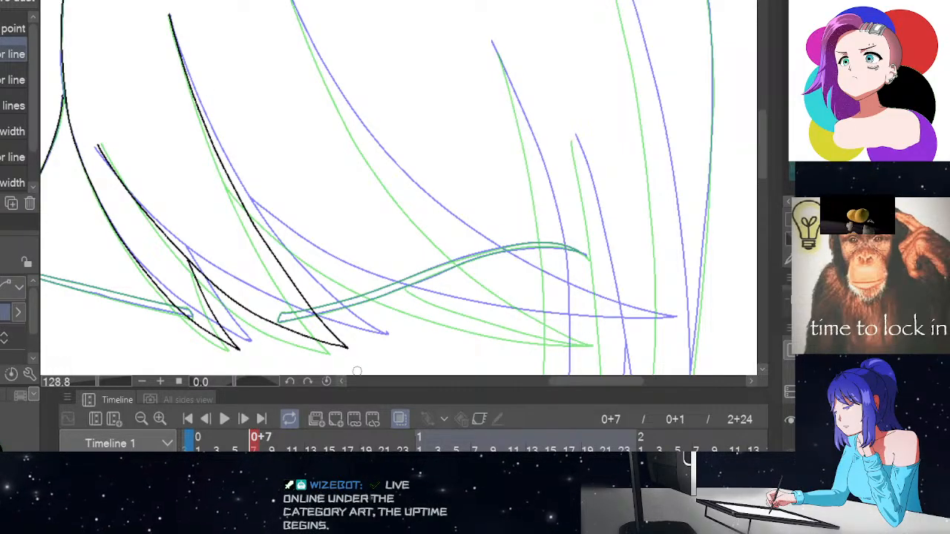
Ink the long outer bang line between the onion-skin guides to its tip below the right eyebrow, redrawing it once, and pinch its lower end
key("p")
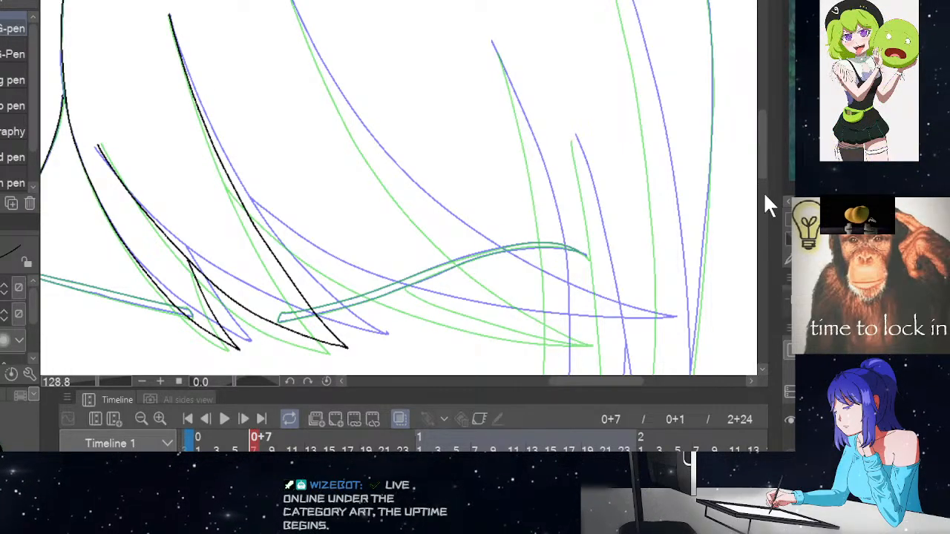
scroll(759, 164, "down", 3)
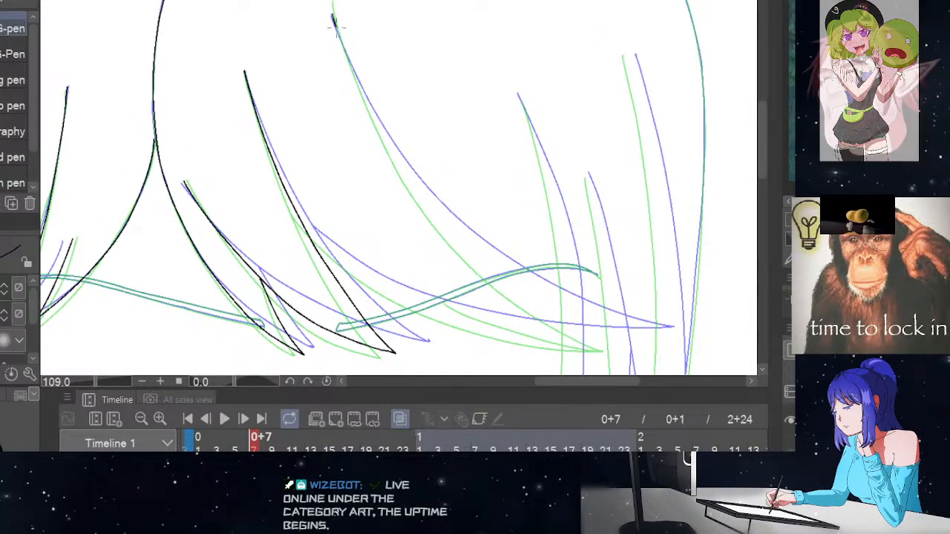
mouse_move(334, 22)
left_mouse_down()
mouse_move(383, 138)
mouse_move(430, 213)
mouse_move(563, 329)
mouse_move(616, 344)
left_mouse_up()
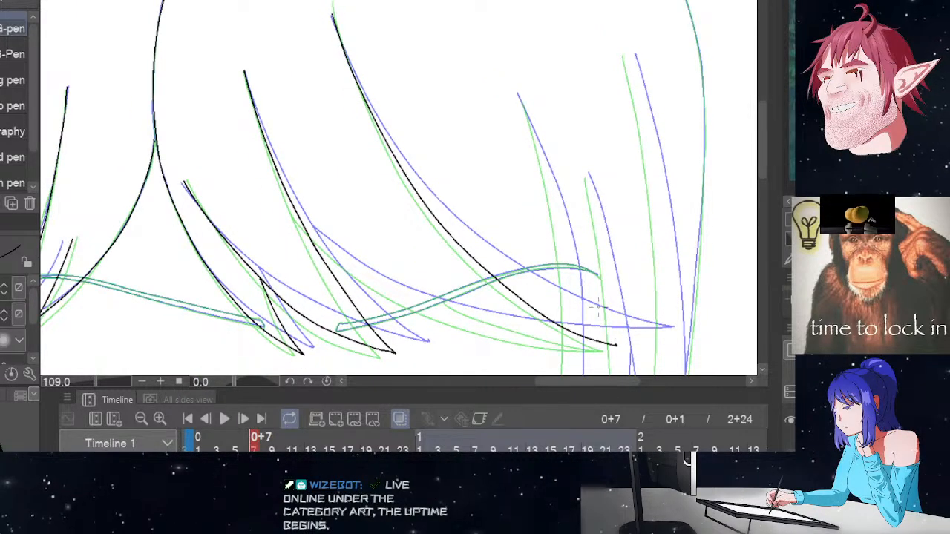
key("ctrl+z")
mouse_move(332, 16)
left_mouse_down()
mouse_move(389, 147)
mouse_move(439, 215)
mouse_move(517, 284)
mouse_move(627, 340)
left_mouse_up()
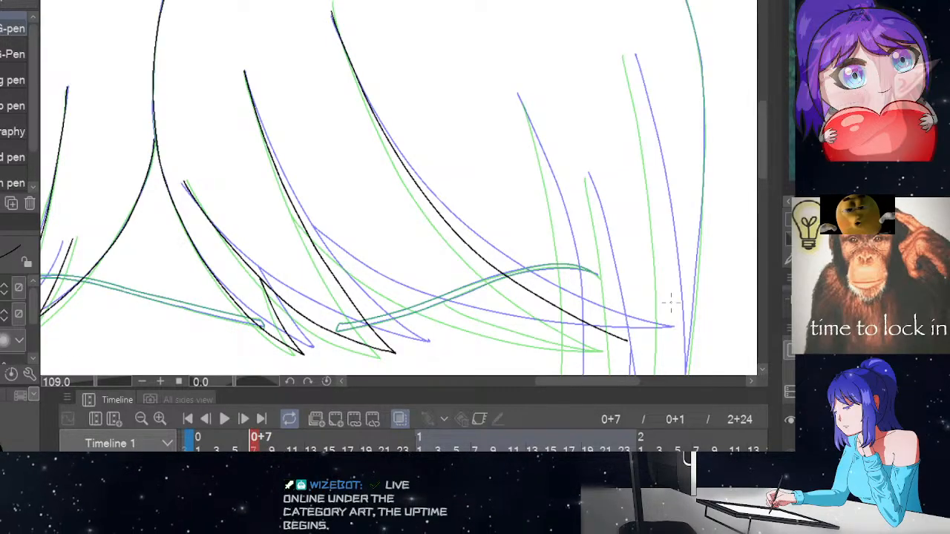
key("y")
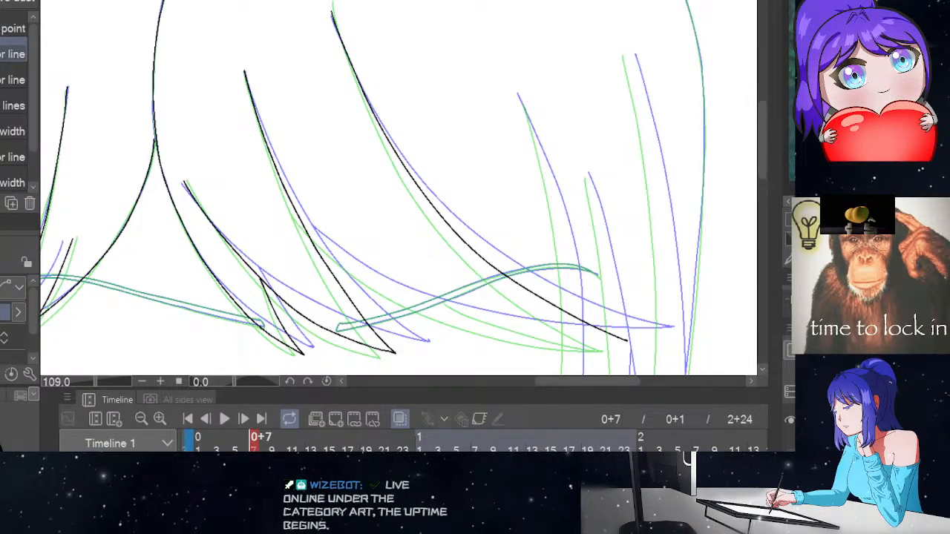
mouse_move(635, 299)
left_mouse_down()
mouse_move(643, 310)
mouse_move(628, 344)
left_mouse_up()
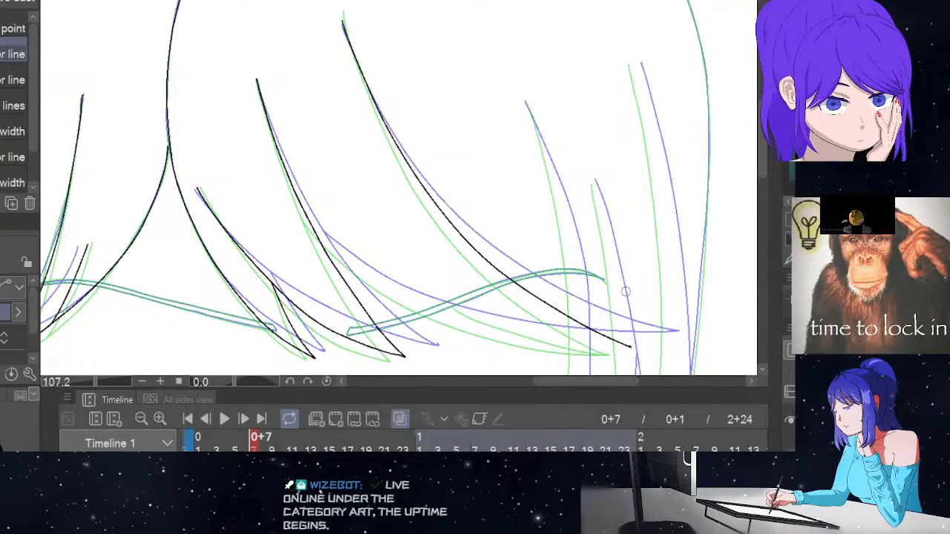
Ink the lower bang line from the middle strand to the open tip below the right eyebrow and pinch it between the onion-skin guides
key("p")
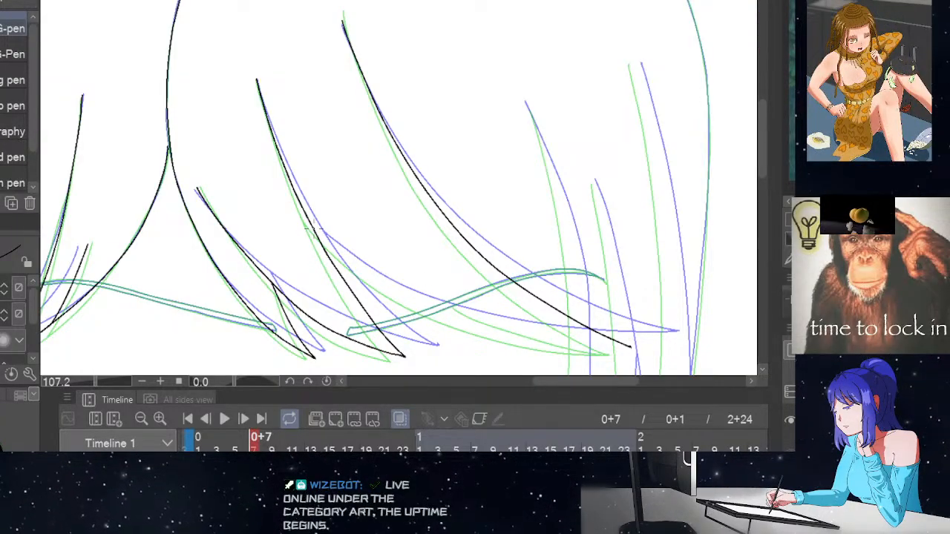
mouse_move(361, 274)
left_mouse_down()
mouse_move(436, 315)
mouse_move(621, 346)
left_mouse_up()
key("y")
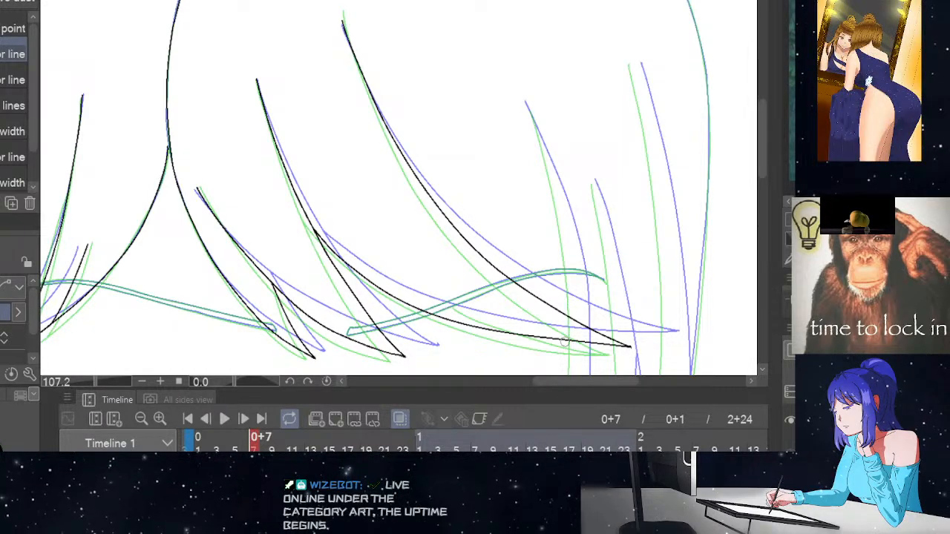
left_click_drag(565, 341, 563, 344)
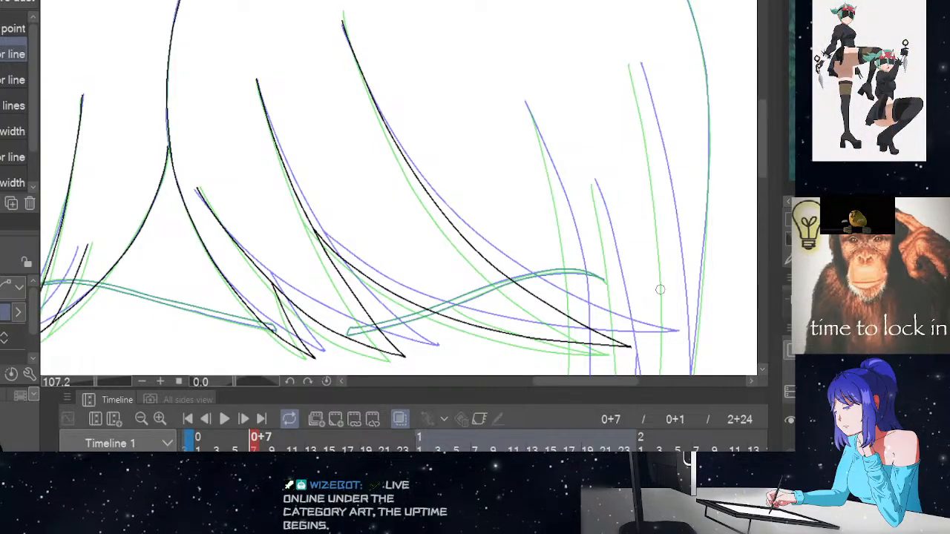
Flip through frames 0+1 to 0+9 with the onion skin hidden to check the bang motion, returning to 0+7 with the onion skin shown
scroll(636, 265, "down", 3)
scroll(671, 240, "up", 2)
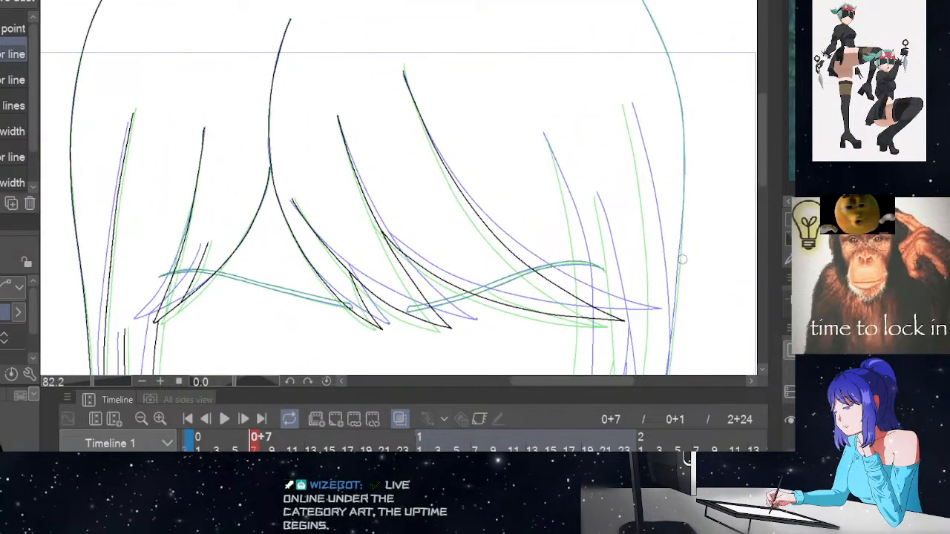
scroll(762, 162, "down", 3)
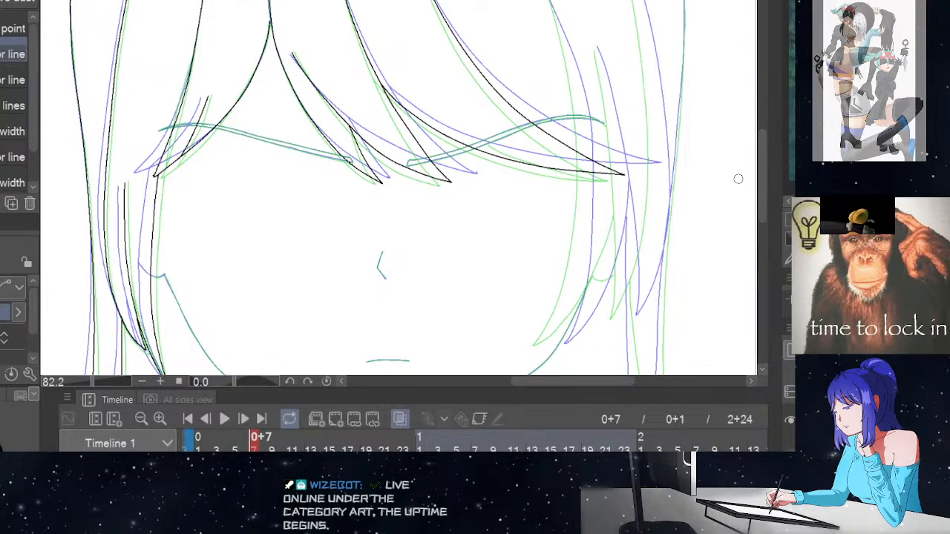
scroll(700, 191, "down", 2)
scroll(700, 191, "up", 2)
scroll(759, 172, "up", 3)
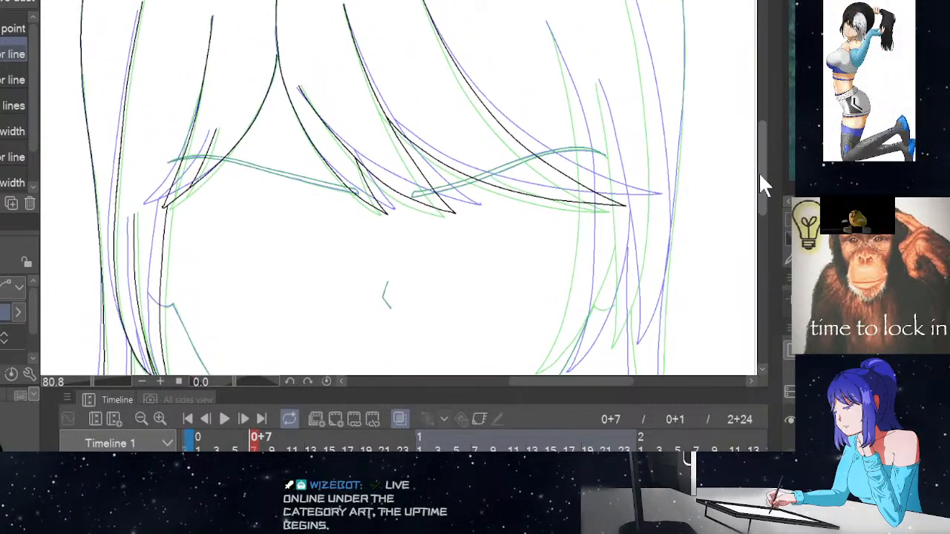
key("p")
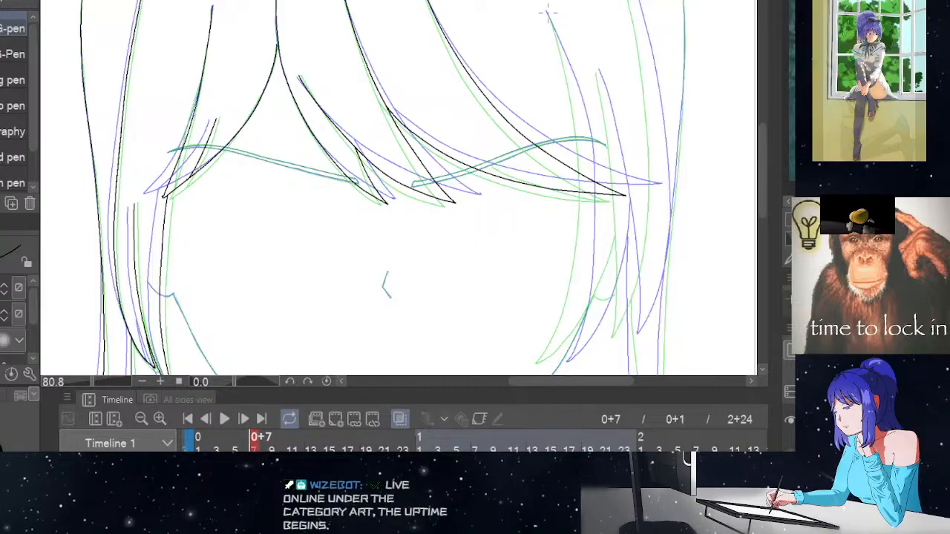
left_click(401, 419)
key("Right")
key("Right")
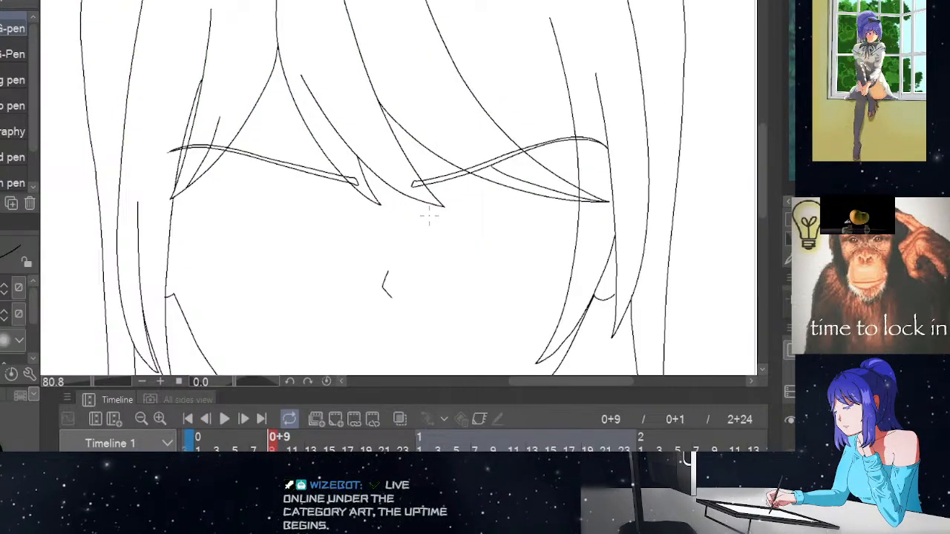
key("Left")
key("Left")
key("Left")
key("Left")
key("Left")
key("Left")
key("Left")
key("Left")
key("Right")
key("Right")
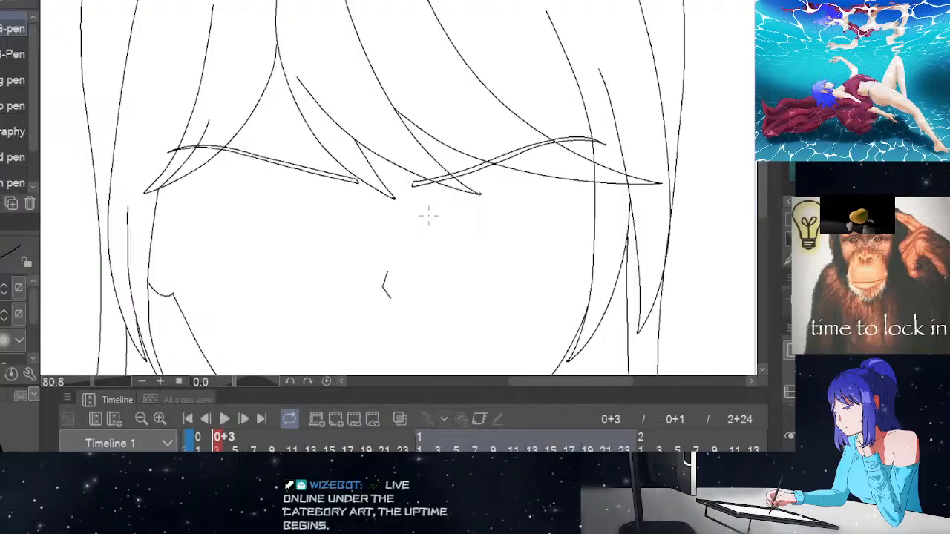
key("Left")
key("Left")
key("Right")
key("Right")
key("Right")
key("Right")
key("Right")
key("Right")
key("Right")
key("Right")
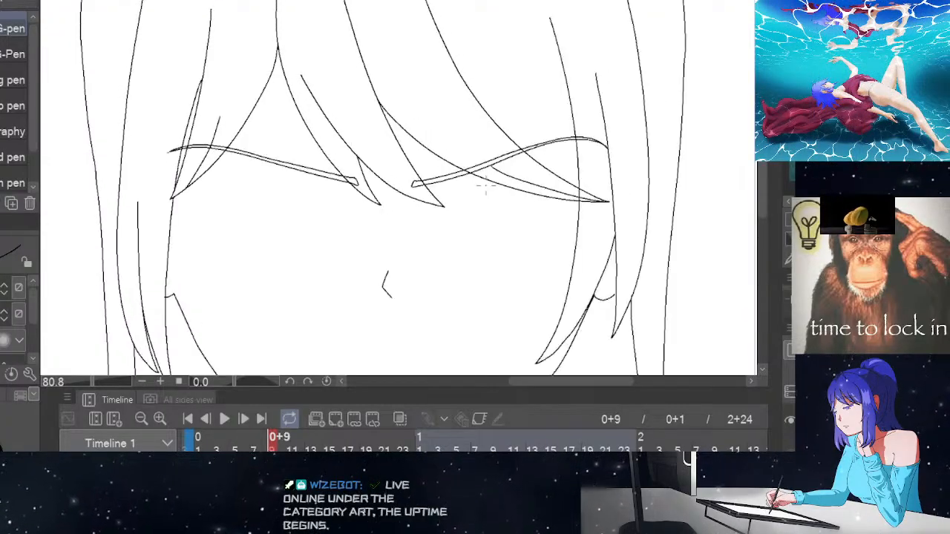
key("Left")
key("Left")
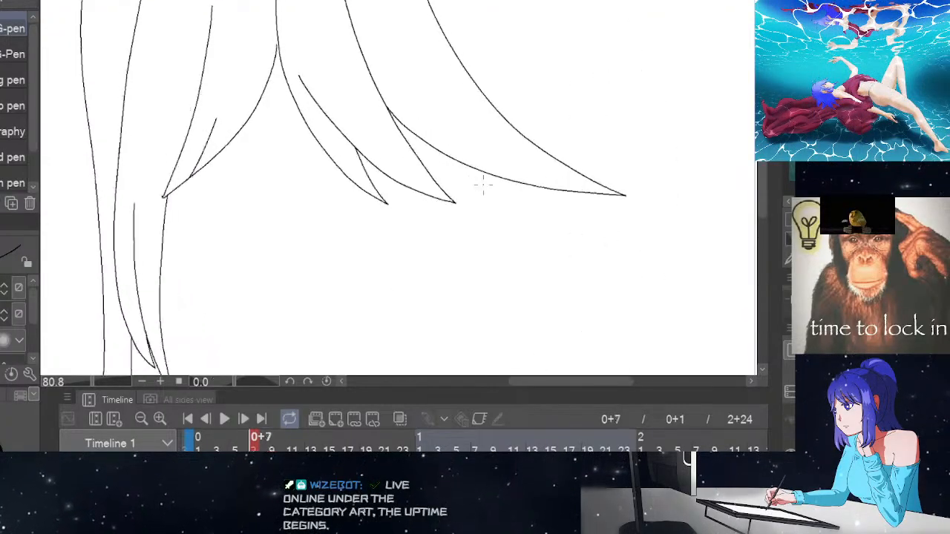
left_click(401, 419)
scroll(354, 134, "up", 2)
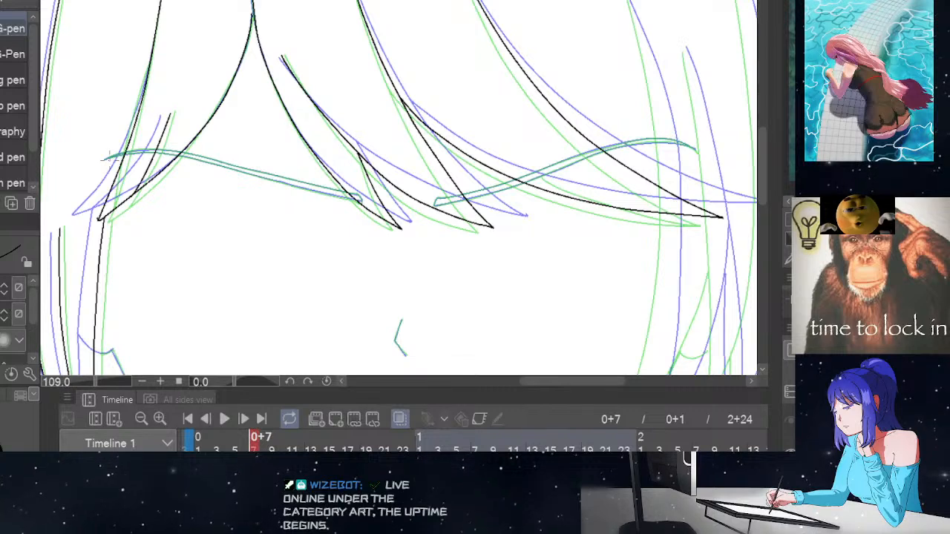
mouse_move(104, 158)
left_mouse_down()
mouse_move(175, 147)
mouse_move(359, 203)
mouse_move(163, 158)
mouse_move(104, 160)
left_mouse_up()
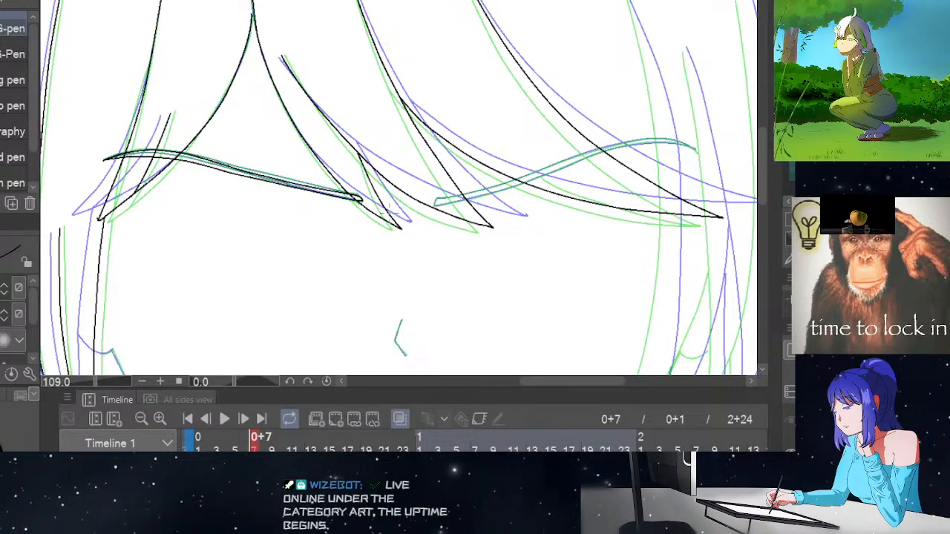
key("ctrl+z")
key("ctrl+z")
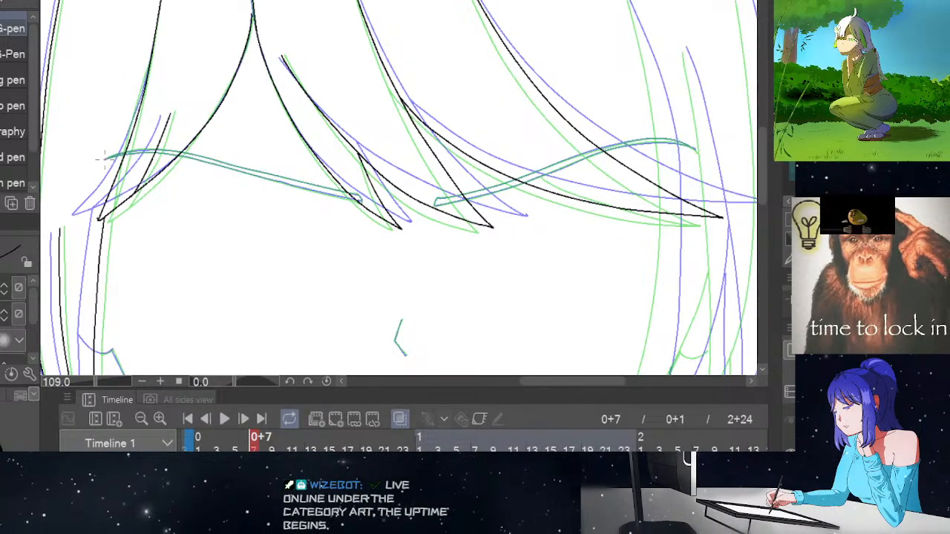
mouse_move(104, 158)
left_mouse_down()
mouse_move(169, 145)
mouse_move(351, 194)
left_mouse_up()
key("ctrl+z")
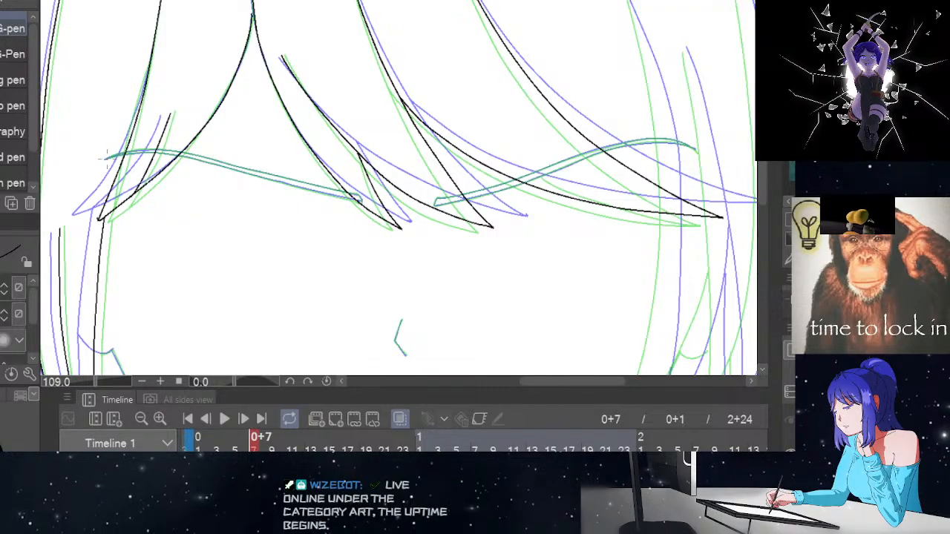
Ink the upper and lower edges of the left eyebrow along the onion-skin guide, from the outer point to the inner end
mouse_move(123, 153)
left_mouse_down()
mouse_move(173, 150)
mouse_move(340, 191)
left_mouse_up()
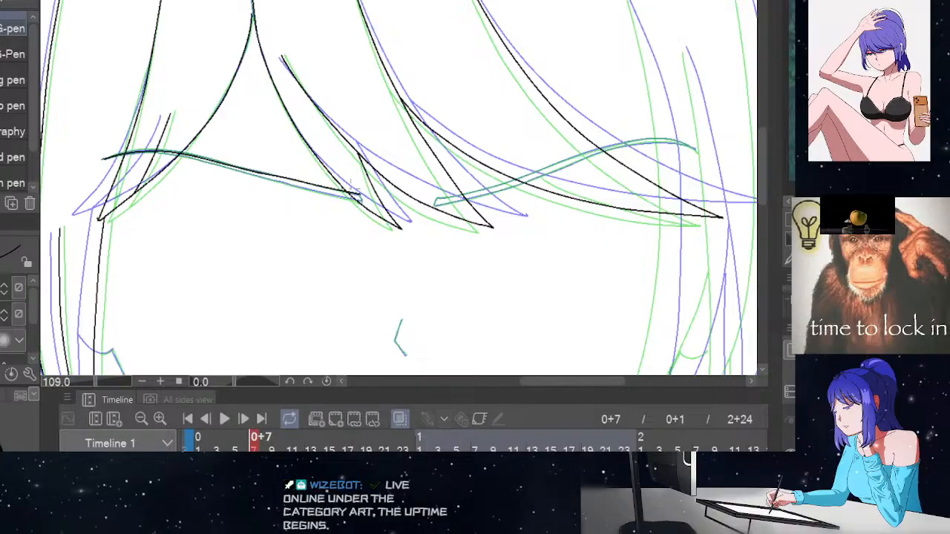
key("y")
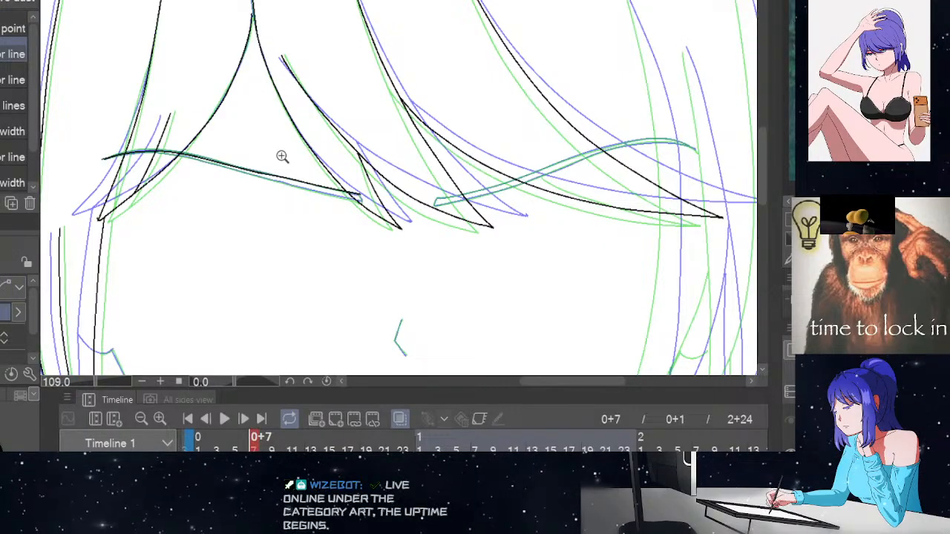
scroll(279, 154, "up", 1)
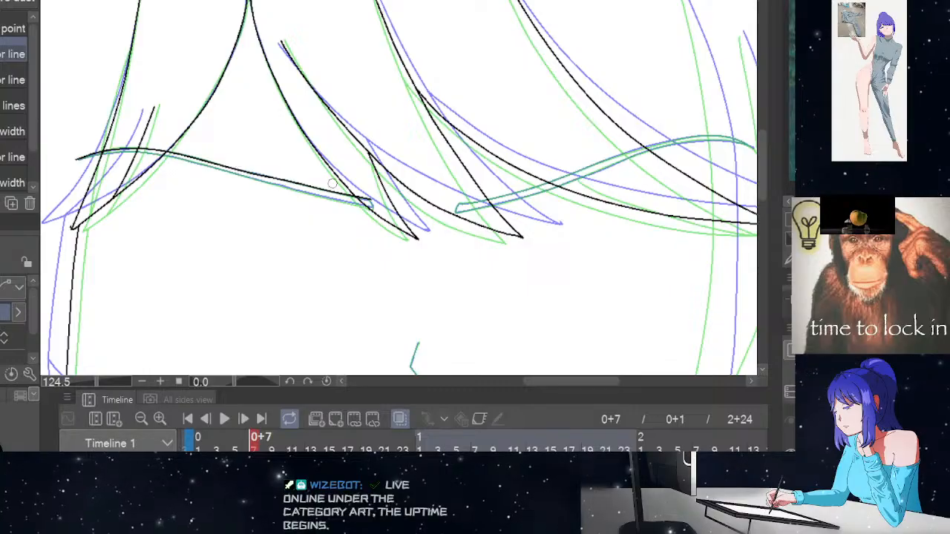
key("p")
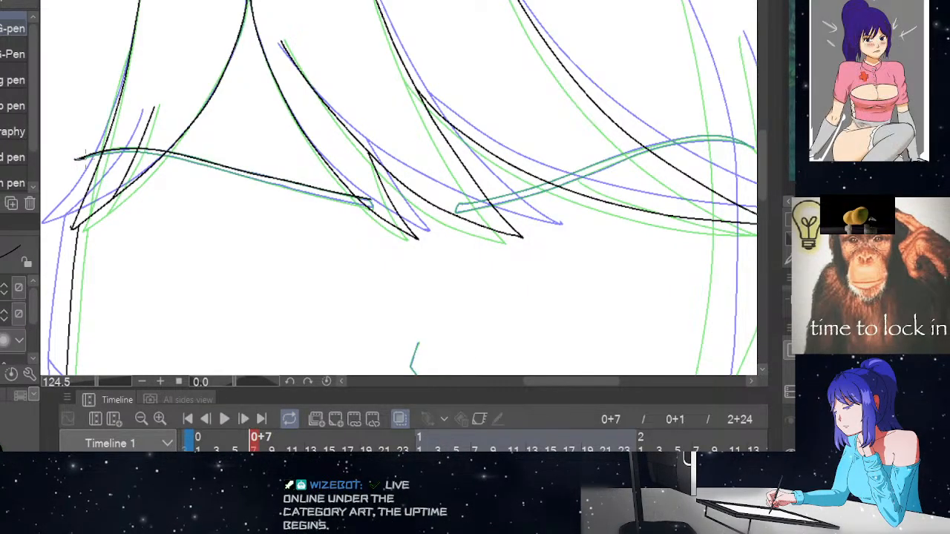
mouse_move(77, 158)
left_mouse_down()
mouse_move(154, 154)
mouse_move(325, 199)
left_mouse_up()
mouse_move(74, 158)
left_mouse_down()
mouse_move(187, 162)
mouse_move(379, 209)
left_mouse_up()
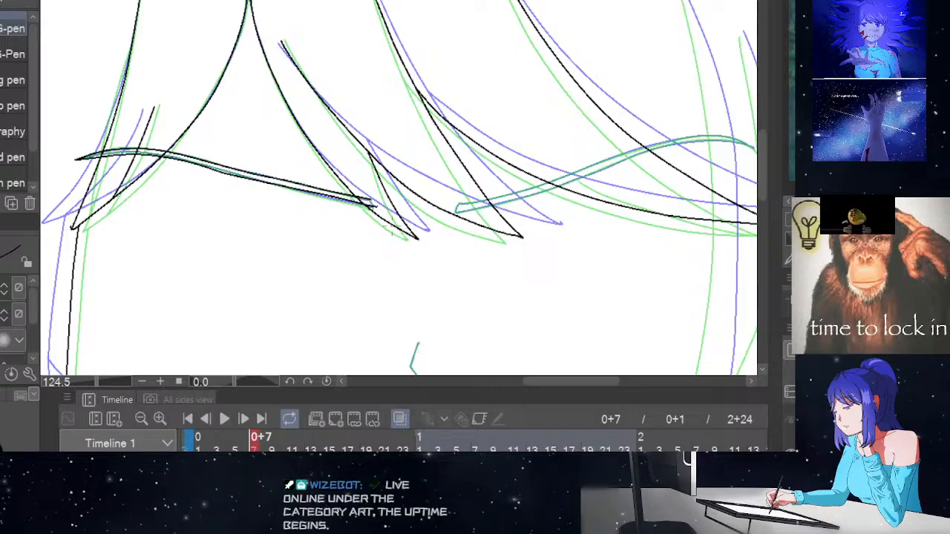
Pinch the left eyebrow's lower edge onto the guide and close the eyebrow's inner end with a short line
key("y")
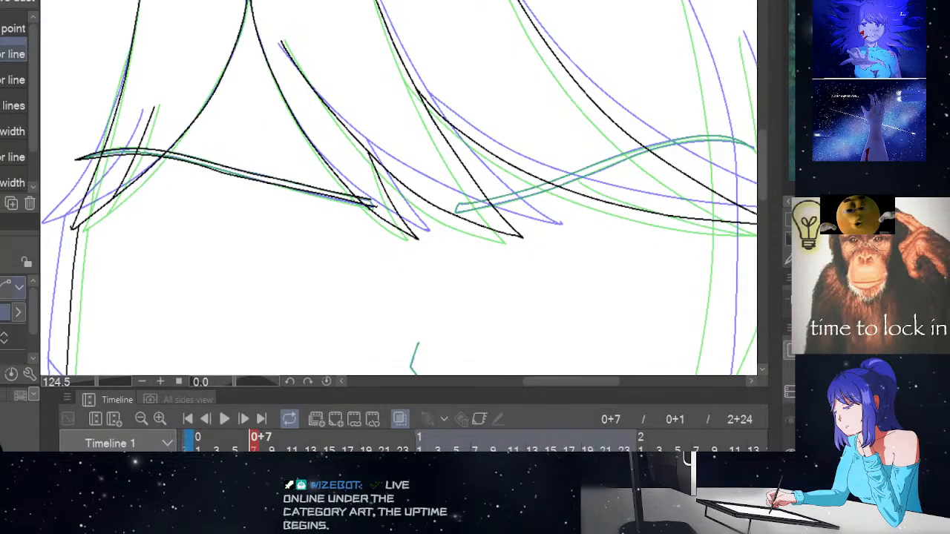
left_click_drag(116, 157, 115, 154)
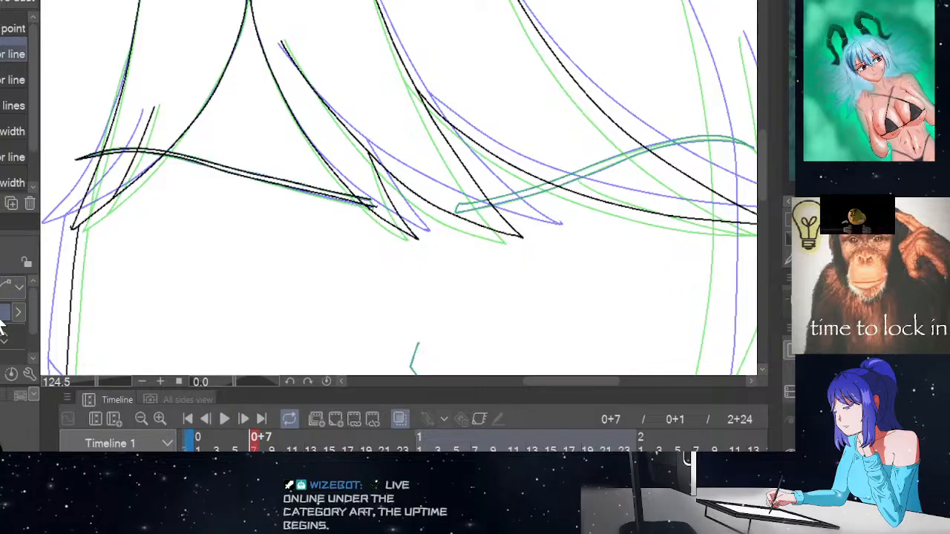
left_click_drag(338, 204, 338, 202)
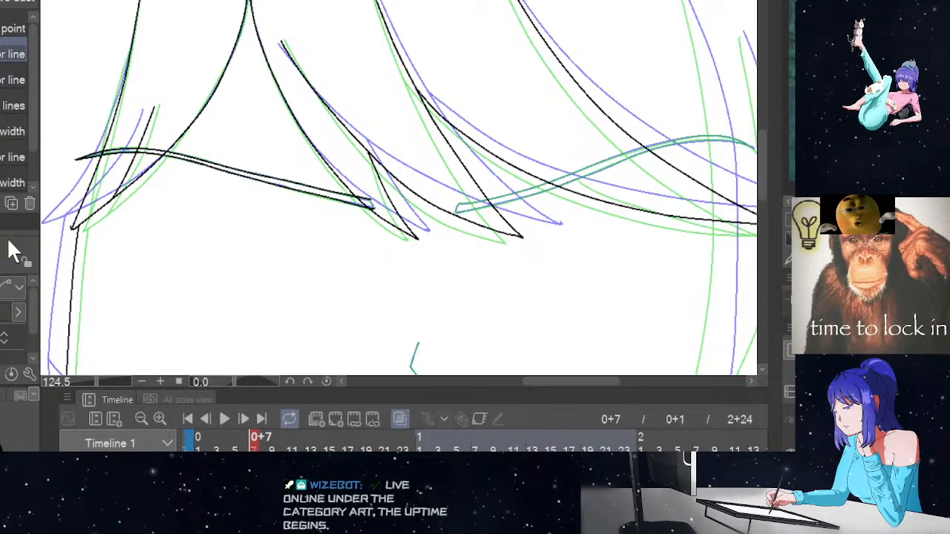
left_click(2, 118)
scroll(390, 158, "up", 5)
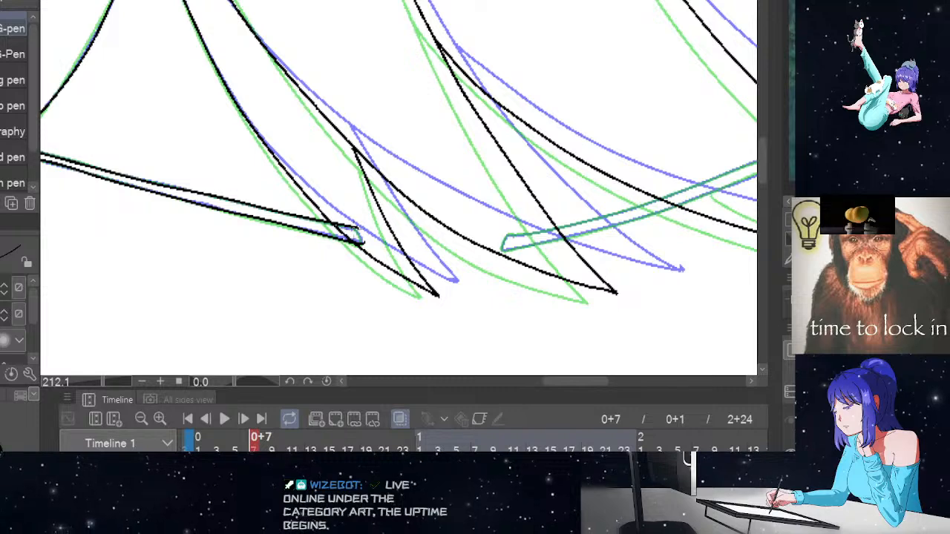
scroll(366, 241, "down", 6)
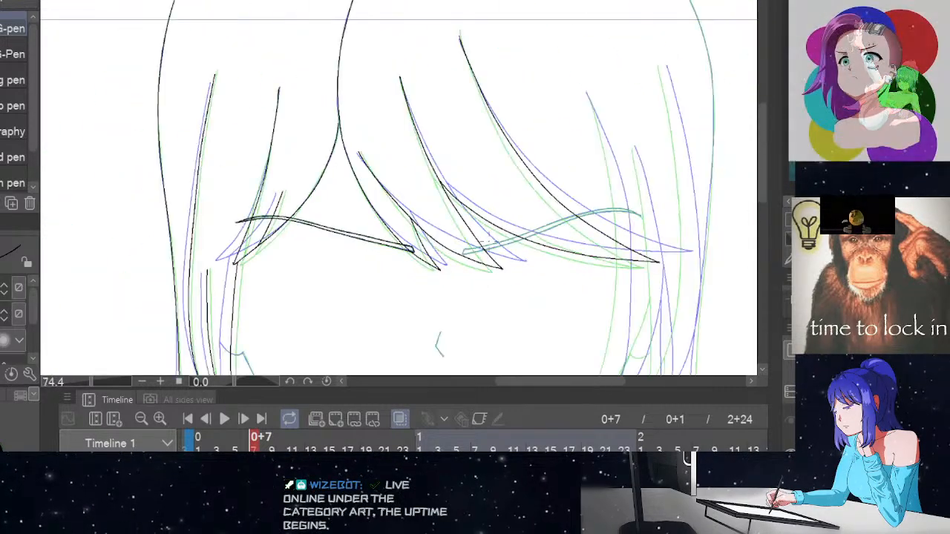
Ink the right eyebrow's upper edge along the onion-skin guide and pinch its outer end and arch onto the guide
scroll(527, 275, "up", 2)
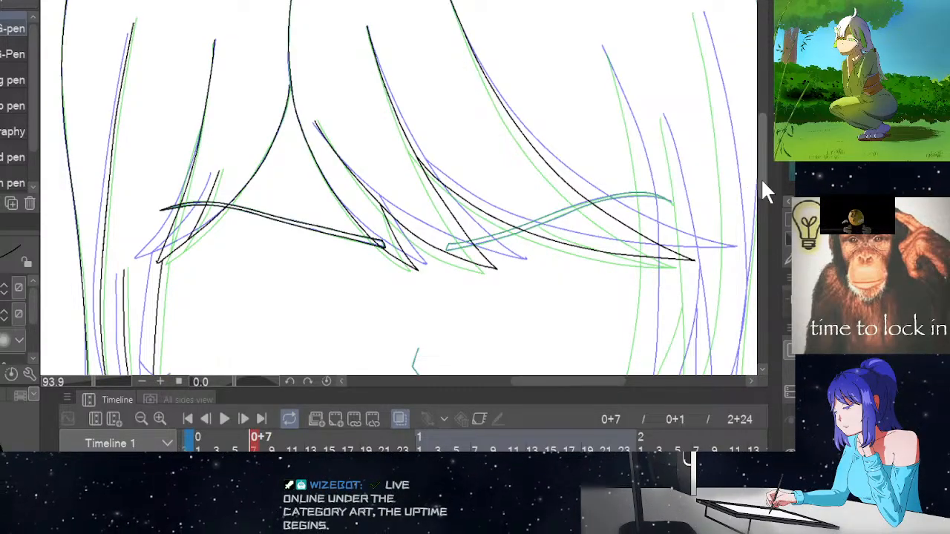
scroll(758, 179, "up", 1)
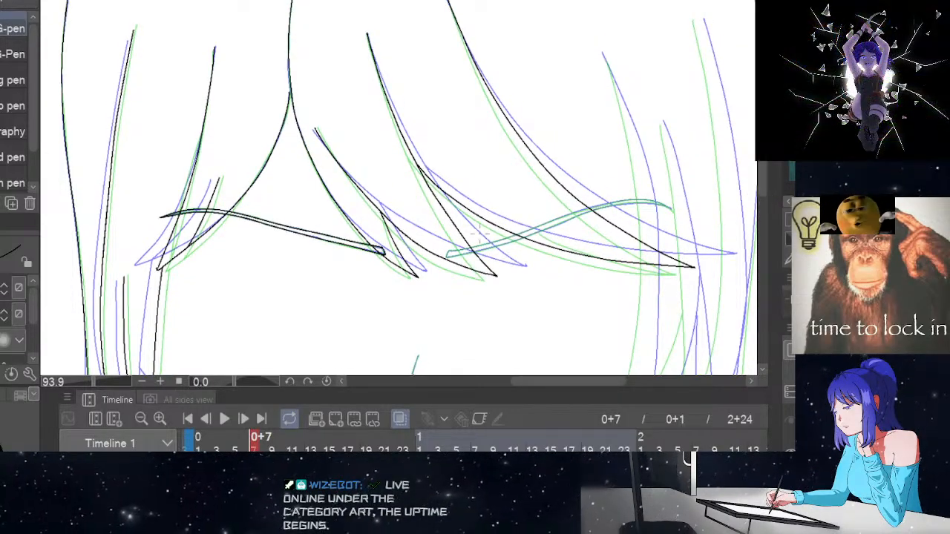
mouse_move(450, 252)
left_mouse_down()
mouse_move(544, 225)
mouse_move(573, 206)
mouse_move(643, 194)
mouse_move(684, 202)
left_mouse_up()
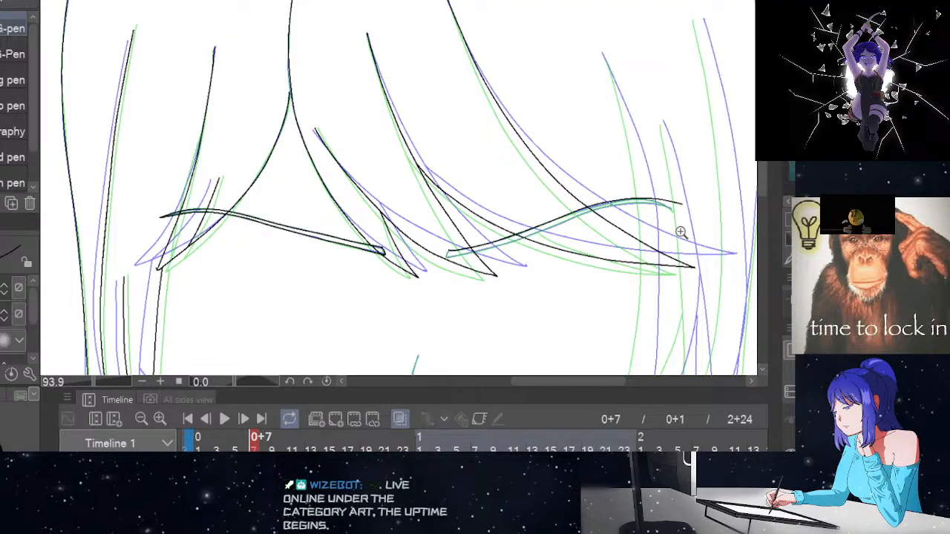
scroll(678, 233, "up", 3)
key("y")
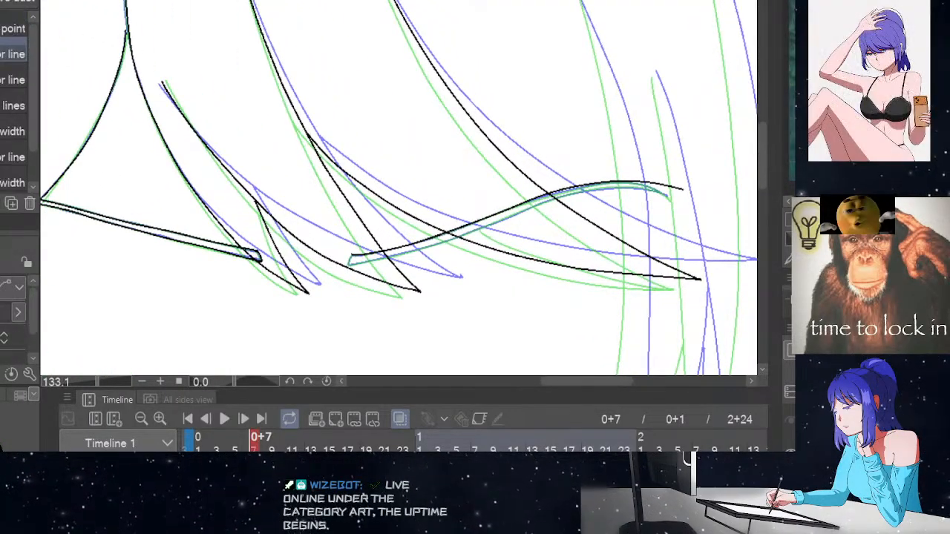
left_click_drag(690, 187, 669, 197)
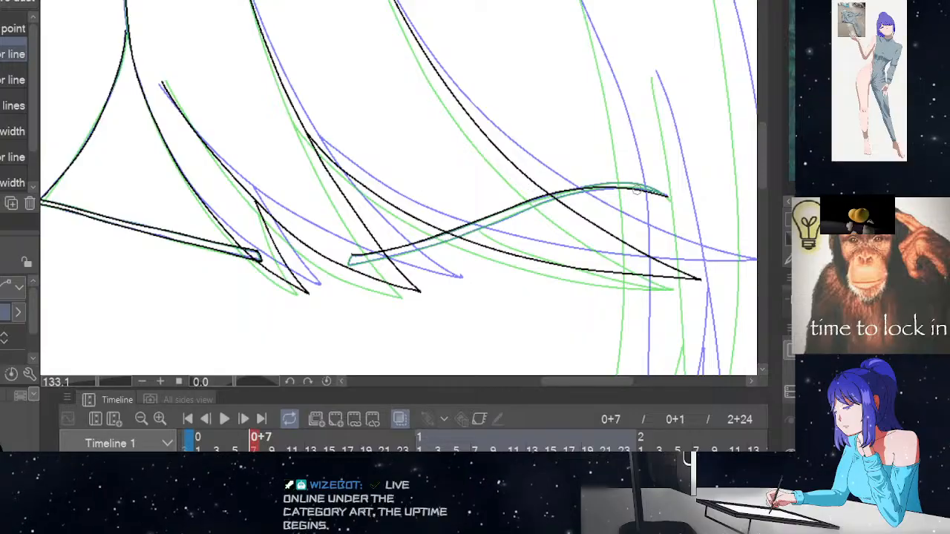
left_click_drag(636, 191, 631, 186)
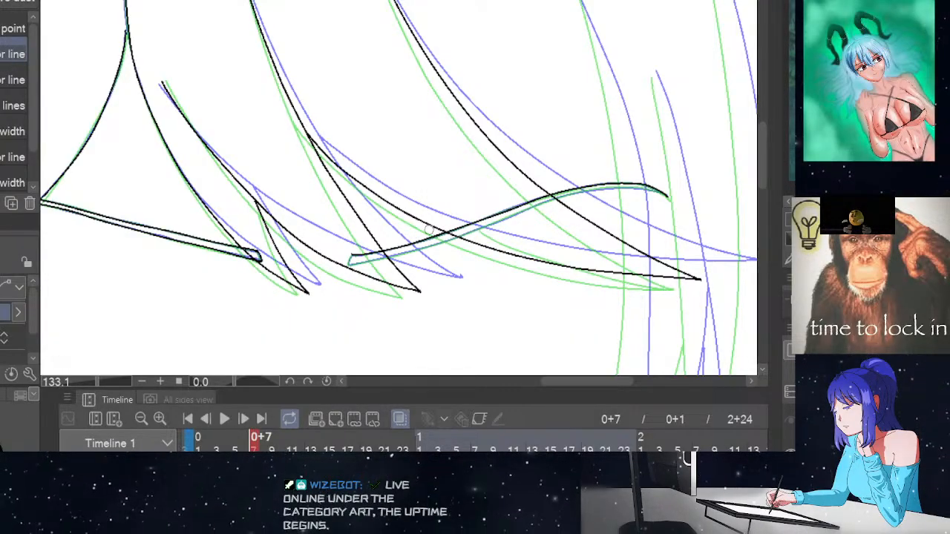
Ink the right eyebrow's lower edge along the onion-skin guide, from the inner end to the outer tip
key("p")
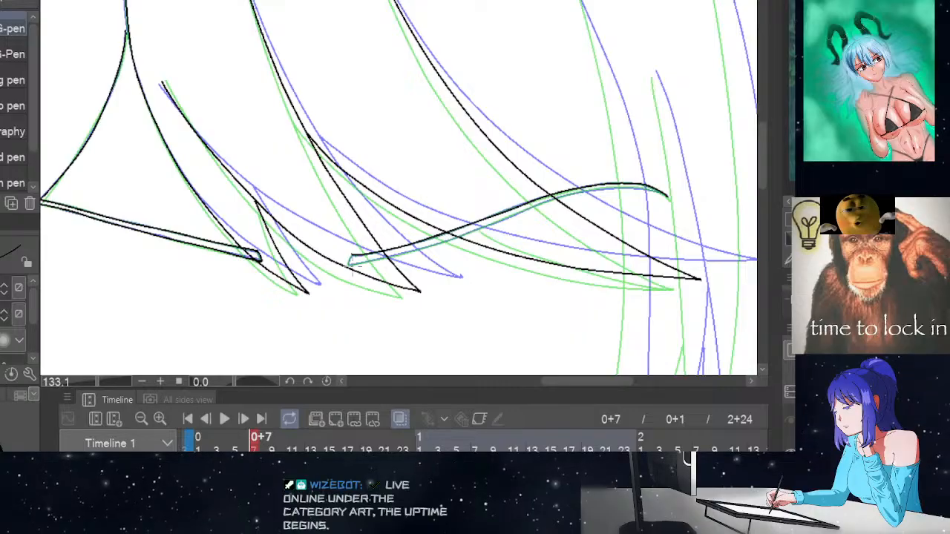
mouse_move(353, 262)
left_mouse_down()
mouse_move(376, 265)
mouse_move(556, 201)
left_mouse_up()
key("ctrl+z")
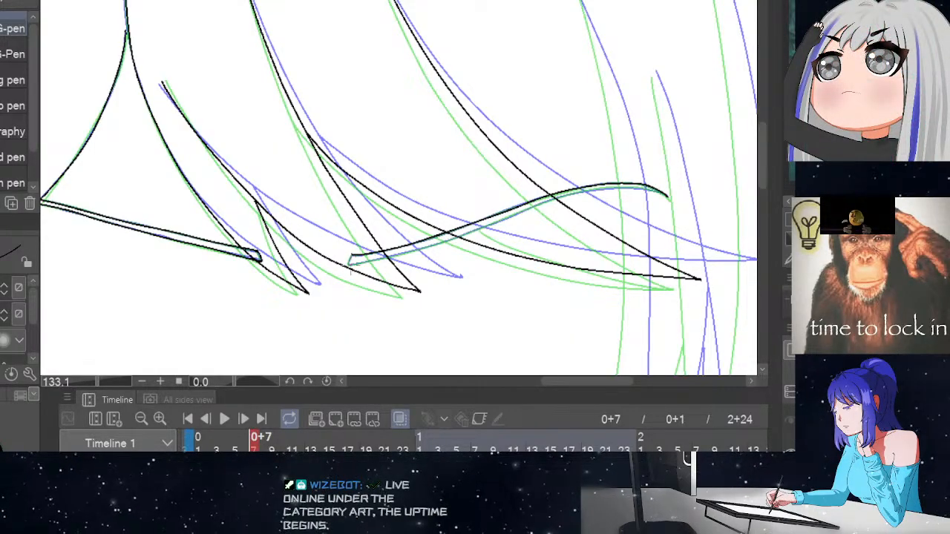
mouse_move(350, 263)
left_mouse_down()
mouse_move(433, 253)
mouse_move(580, 199)
mouse_move(643, 195)
mouse_move(667, 200)
left_mouse_up()
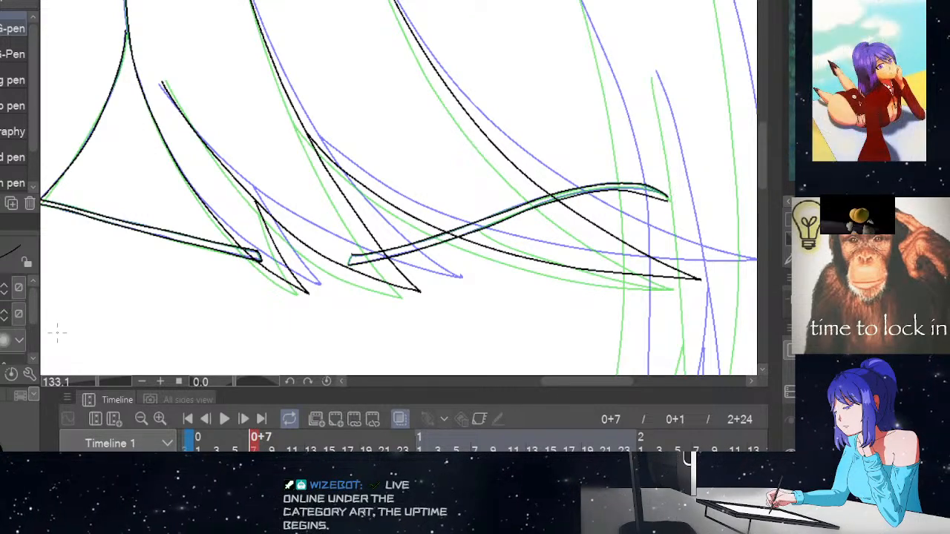
Pinch the right eyebrow's lower edge onto the guide and close the eyebrow's inner end with a short line
key("y")
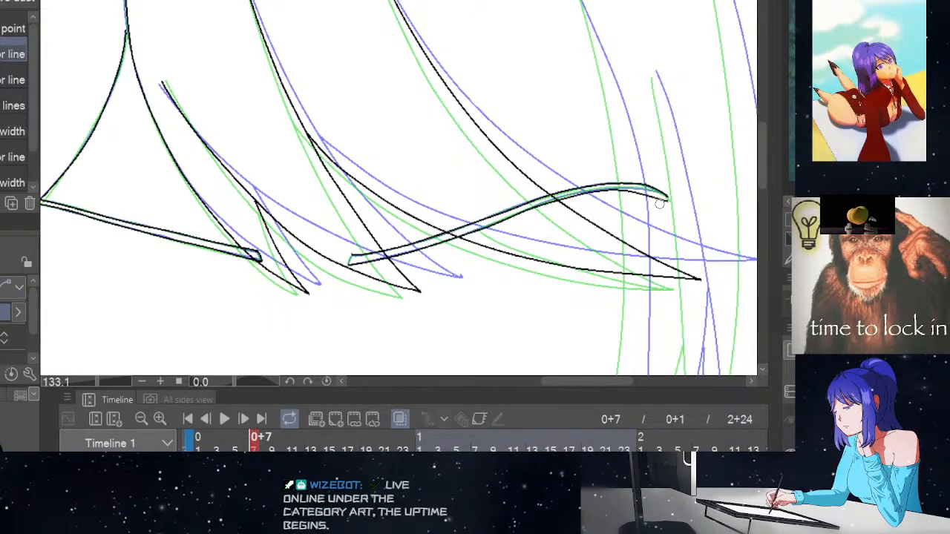
left_click_drag(656, 201, 656, 193)
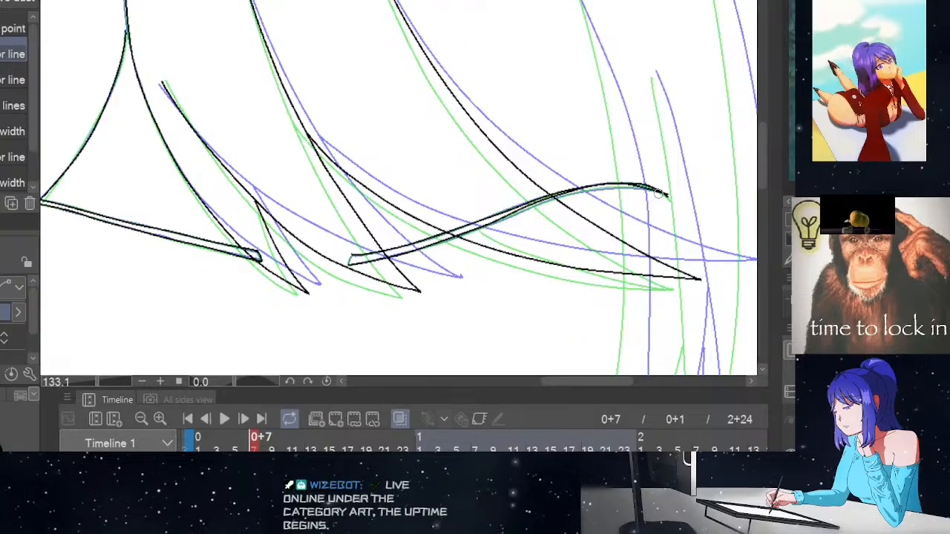
left_click_drag(426, 245, 668, 189)
left_click_drag(460, 233, 668, 187)
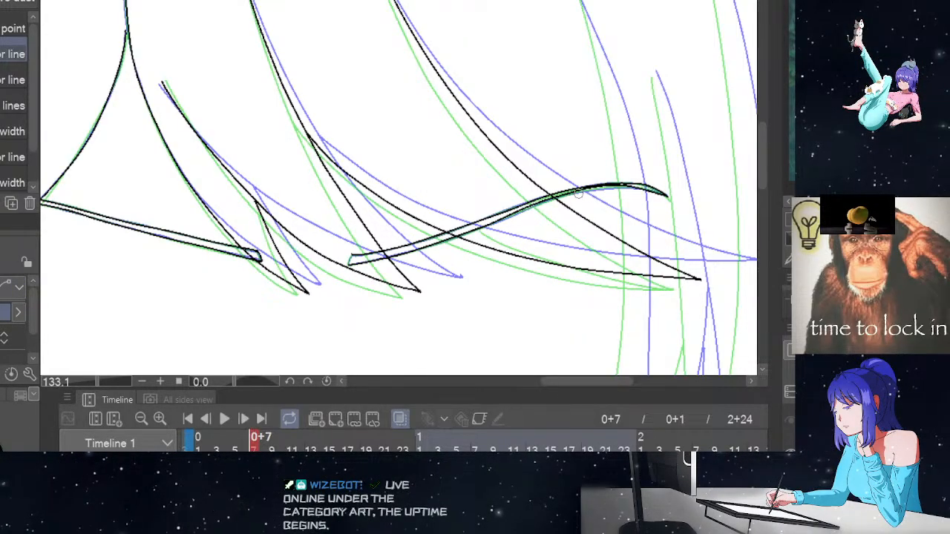
left_click_drag(578, 193, 579, 196)
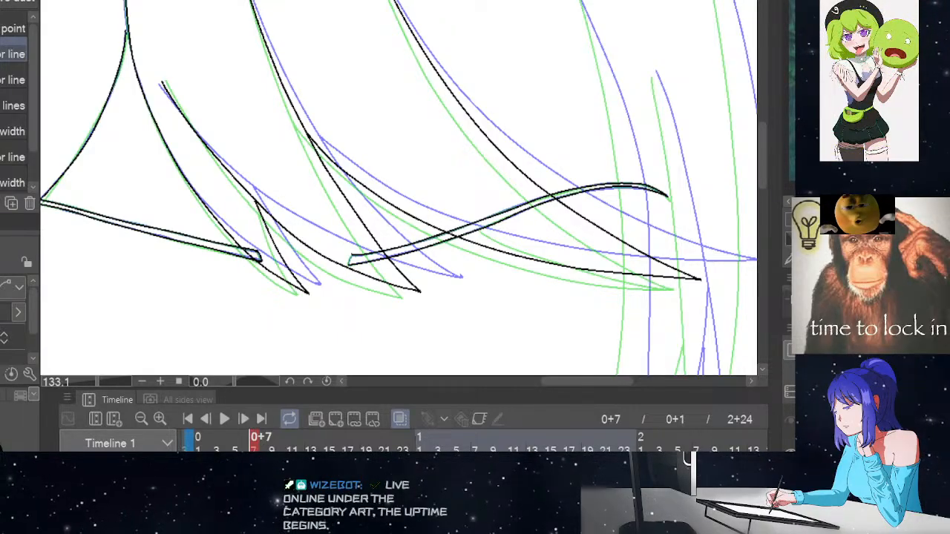
key("p")
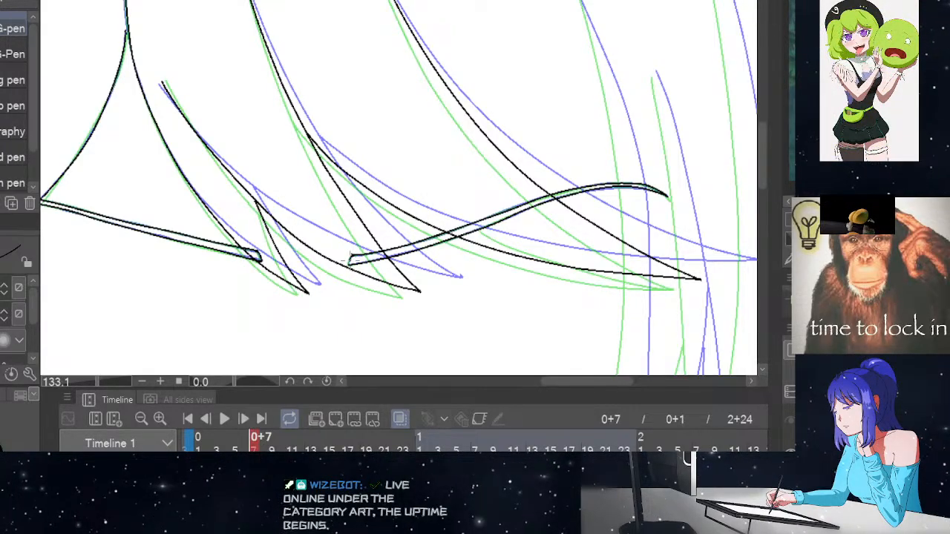
Ink the long inner curve of the right side lock between the two onion-skin guides, past the eyebrow to the jaw
scroll(520, 289, "down", 5)
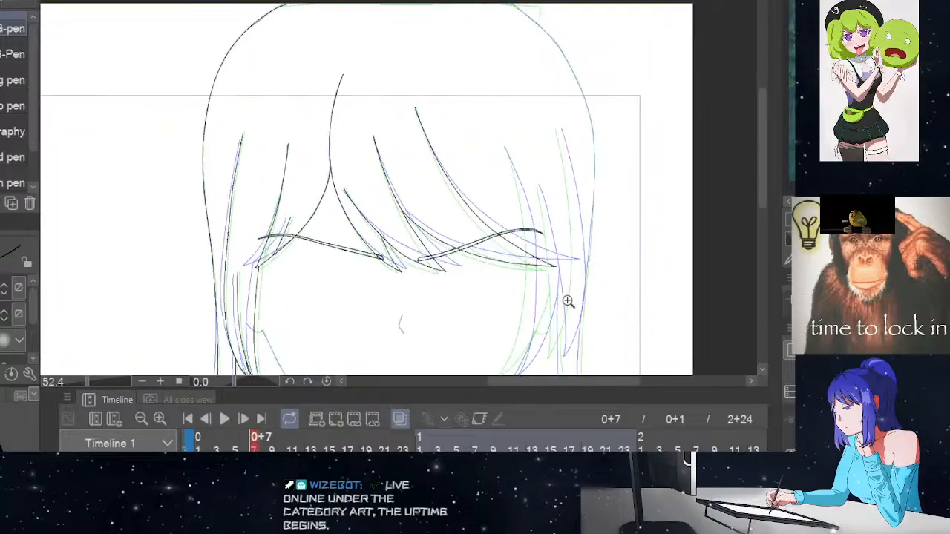
scroll(338, 324, "up", 2)
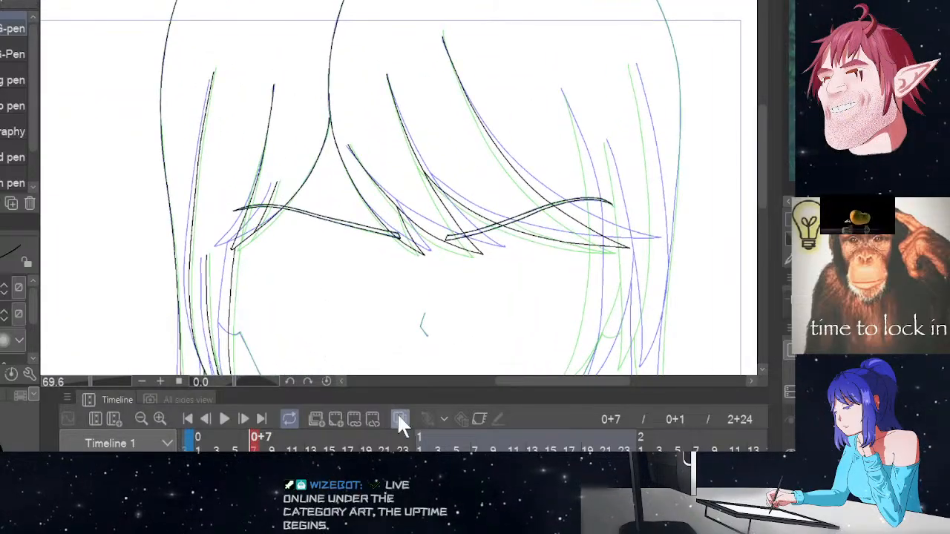
scroll(719, 232, "down", 1)
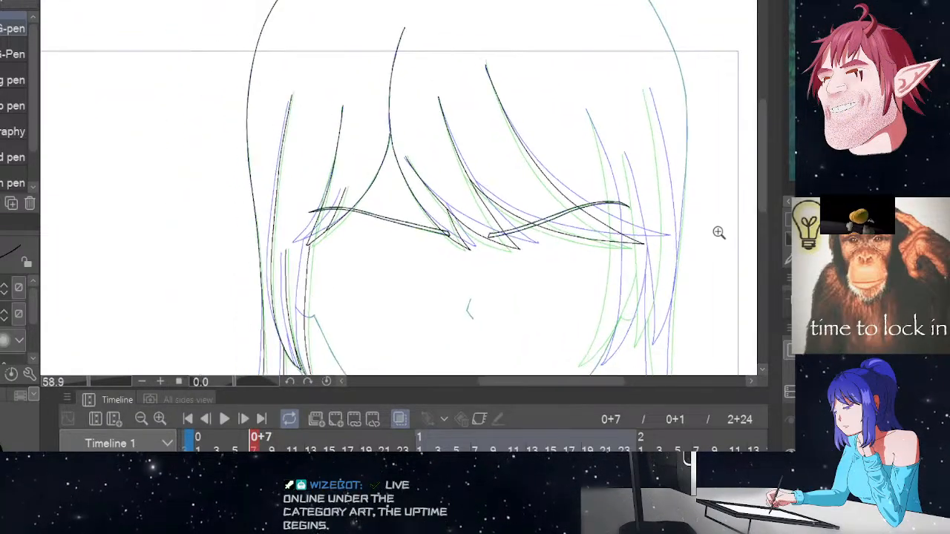
scroll(758, 195, "down", 2)
scroll(714, 235, "up", 1)
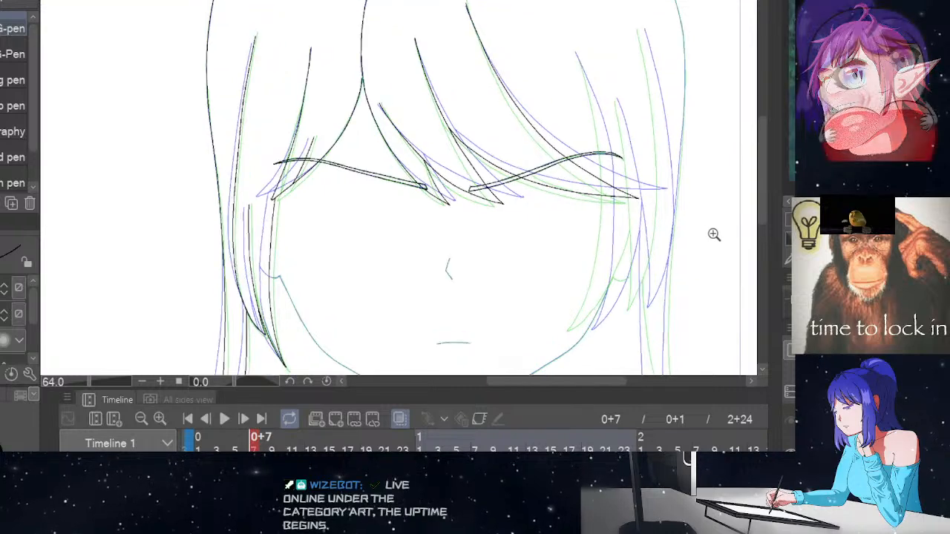
scroll(714, 235, "up", 1)
left_click_drag(554, 380, 570, 382)
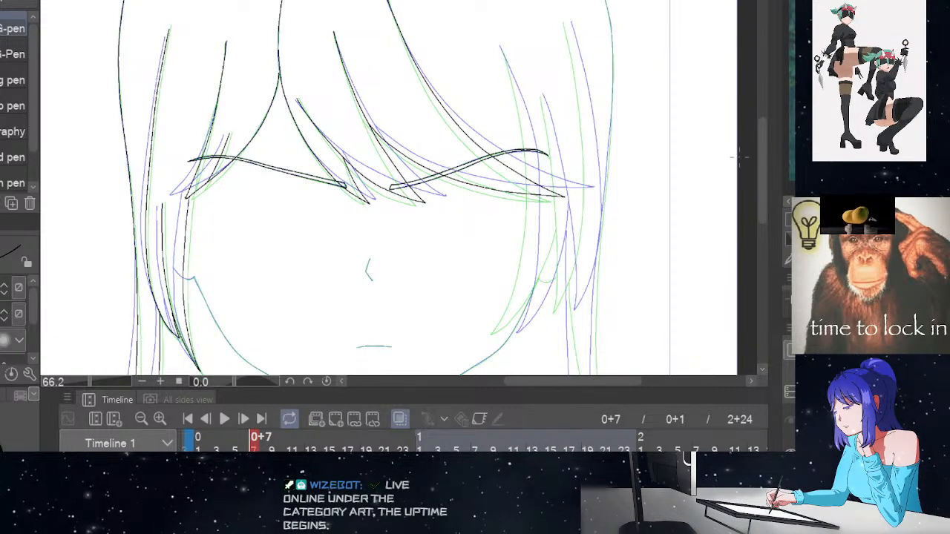
mouse_move(512, 73)
left_mouse_down()
mouse_move(533, 179)
mouse_move(523, 293)
mouse_move(501, 343)
left_mouse_up()
Pinch the right side lock's lower tip and upper curve so the line sits midway between the onion-skin guides
scroll(574, 307, "up", 2)
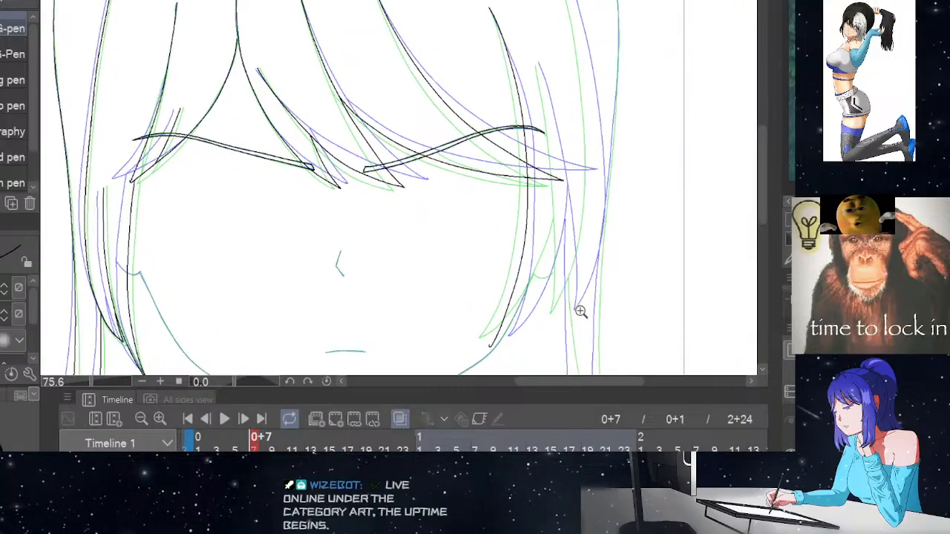
key("e")
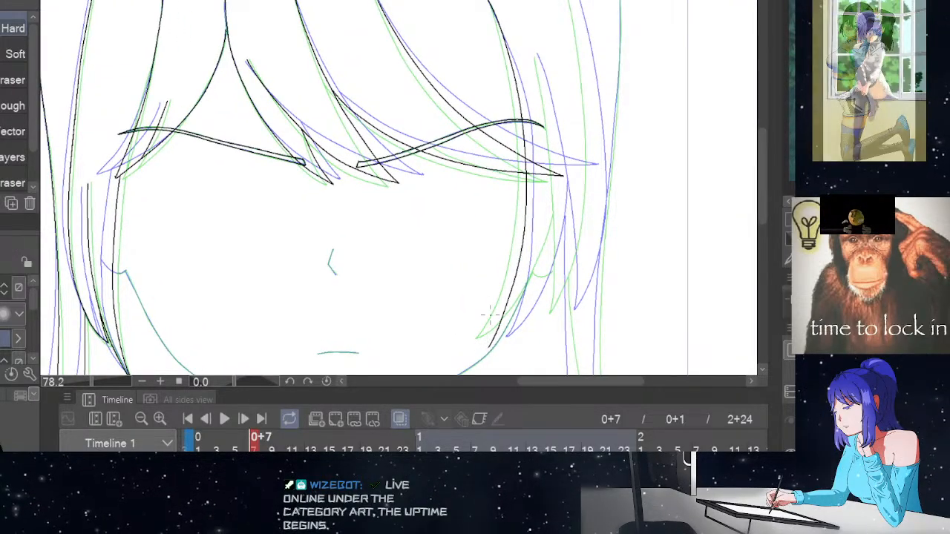
scroll(494, 335, "up", 2)
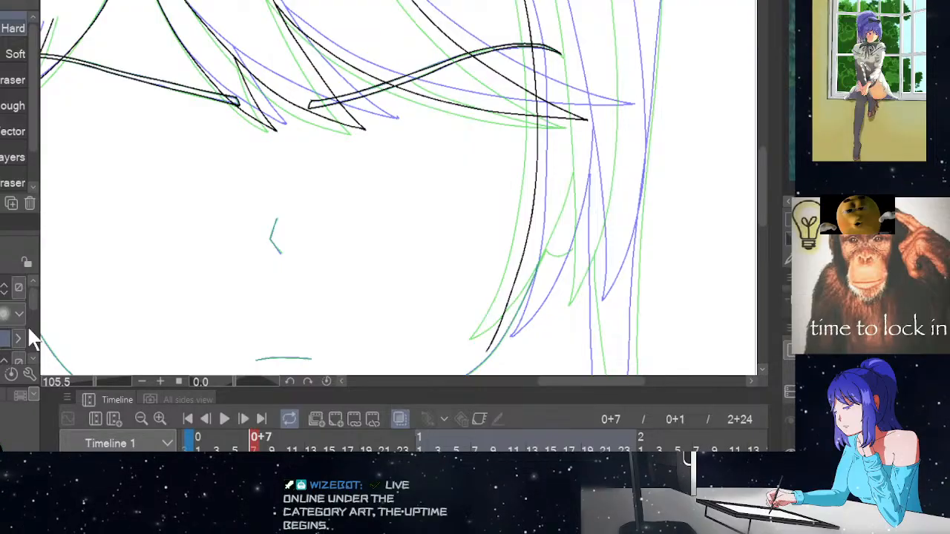
key("y")
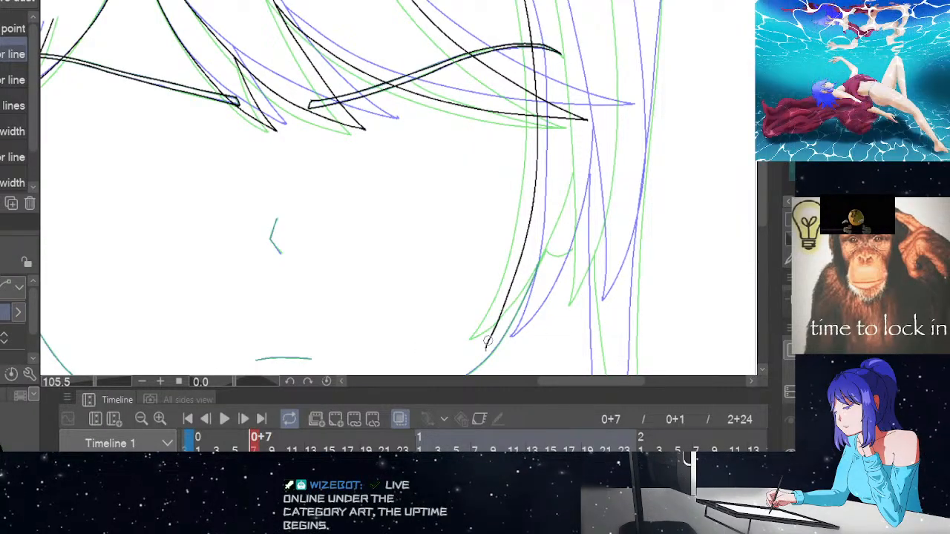
mouse_move(541, 304)
left_mouse_down()
mouse_move(562, 312)
mouse_move(549, 308)
left_mouse_up()
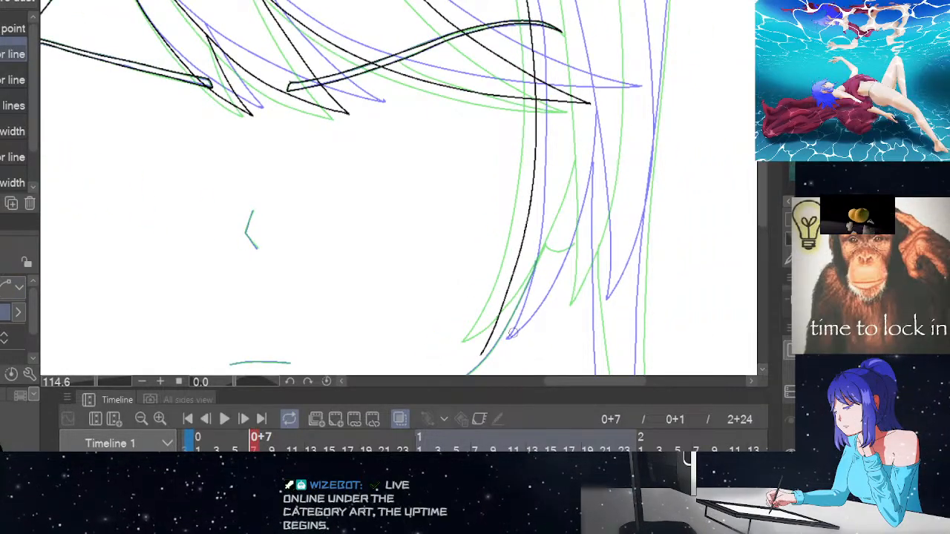
left_click_drag(489, 344, 483, 334)
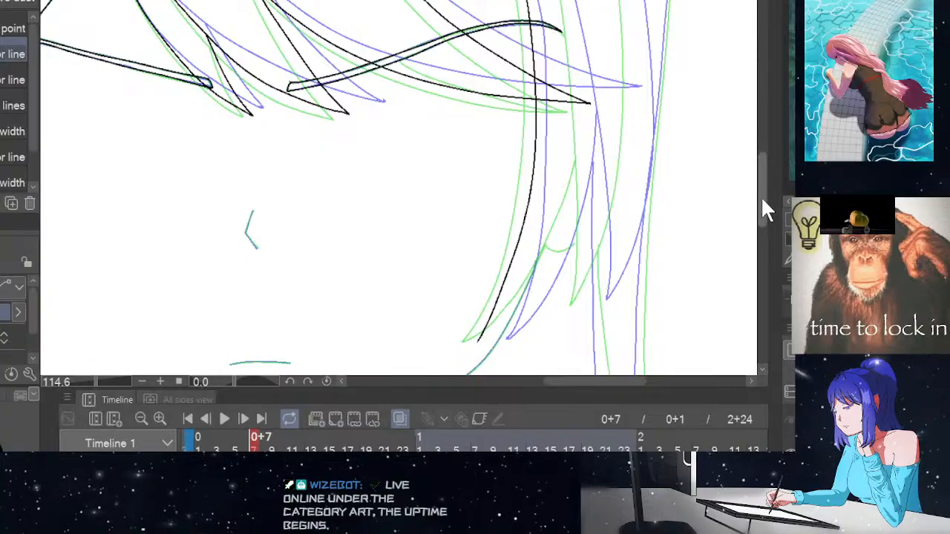
scroll(764, 209, "up", 3)
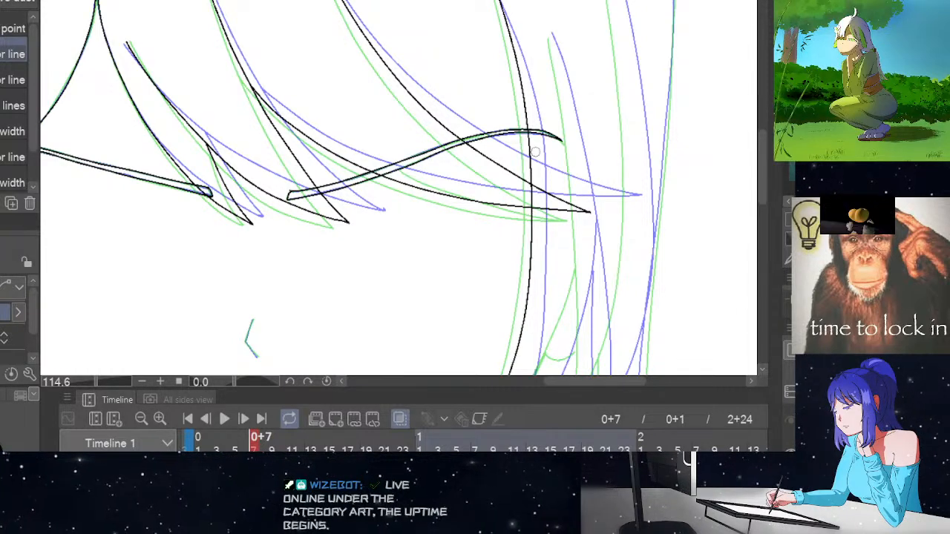
scroll(760, 200, "down", 3)
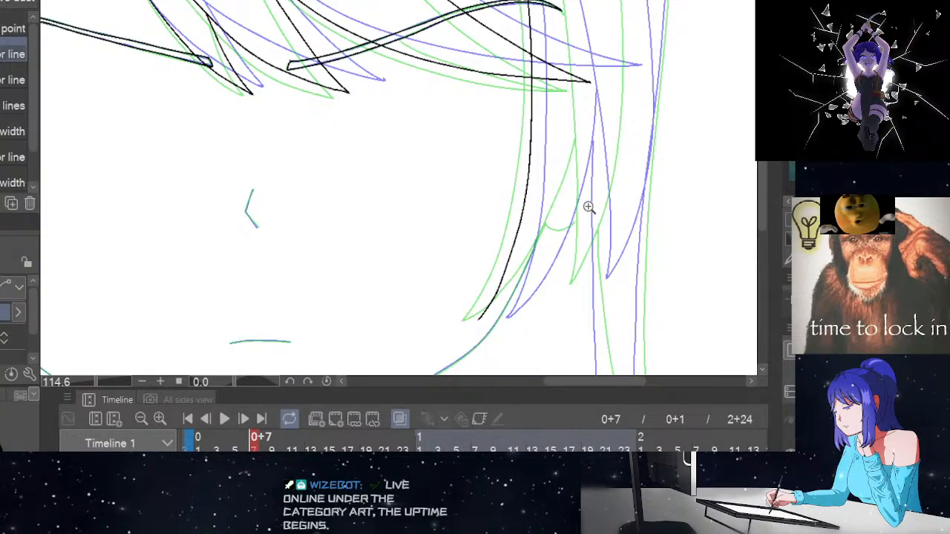
Ink the right outer hair outline from the crown down past the cheek, following the onion-skin guides
scroll(589, 205, "down", 3)
scroll(758, 165, "up", 3)
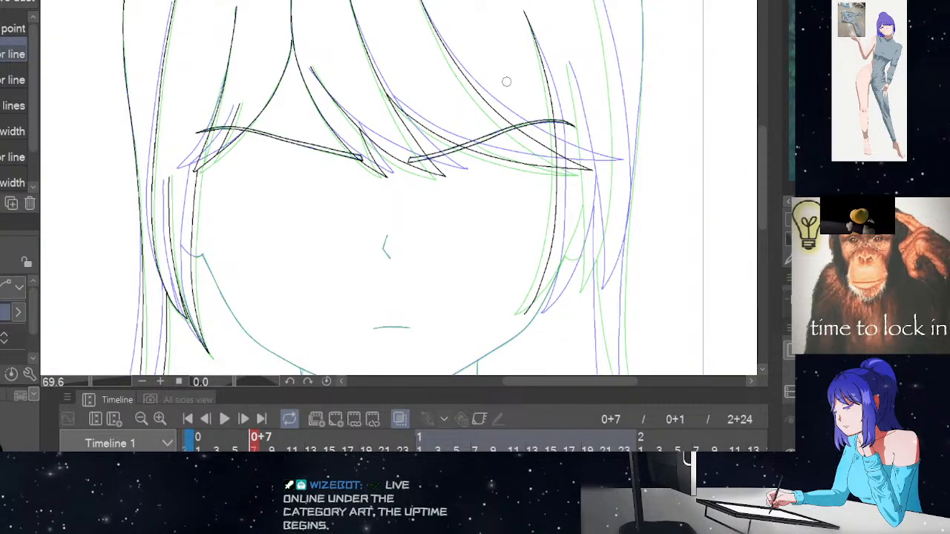
key("p")
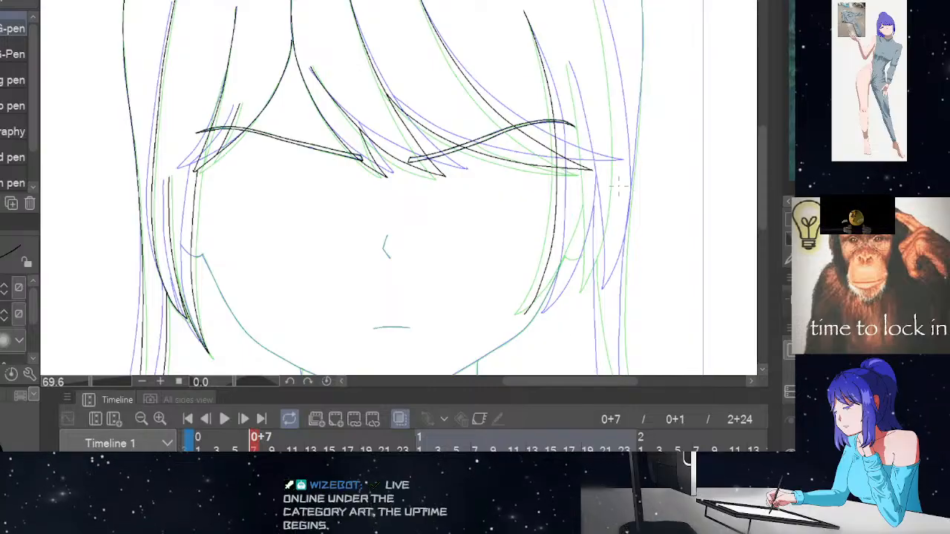
scroll(620, 190, "up", 1)
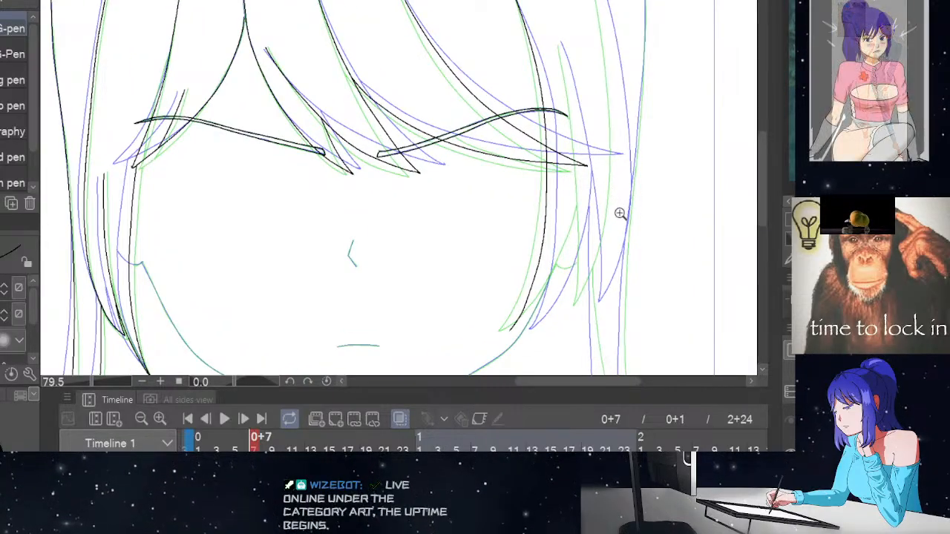
scroll(620, 214, "up", 1)
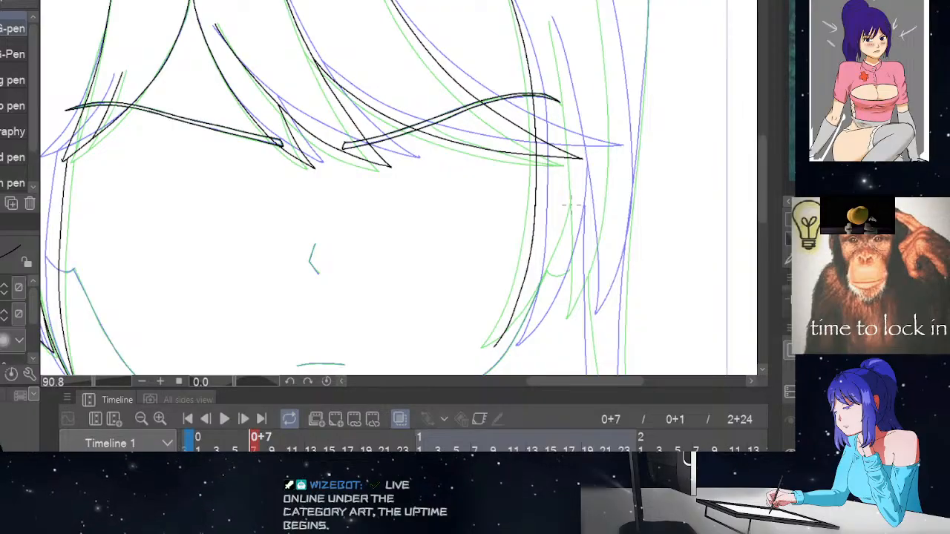
scroll(705, 145, "down", 4)
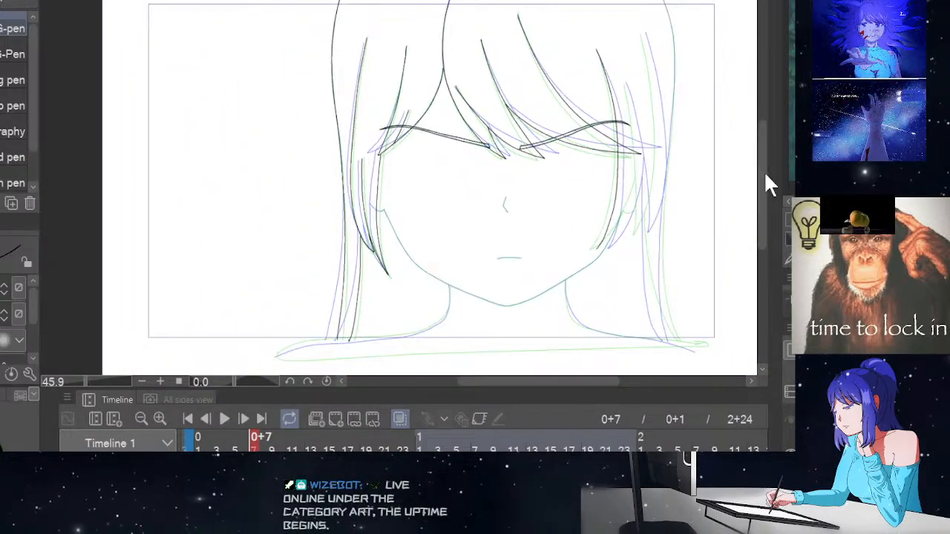
left_click_drag(764, 170, 758, 150)
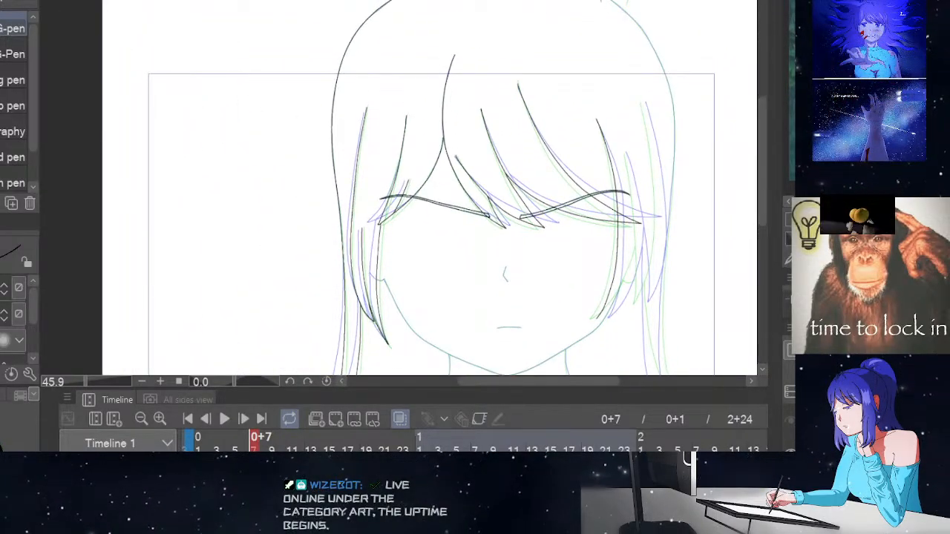
mouse_move(622, 7)
left_mouse_down()
mouse_move(649, 44)
mouse_move(672, 140)
mouse_move(657, 358)
left_mouse_up()
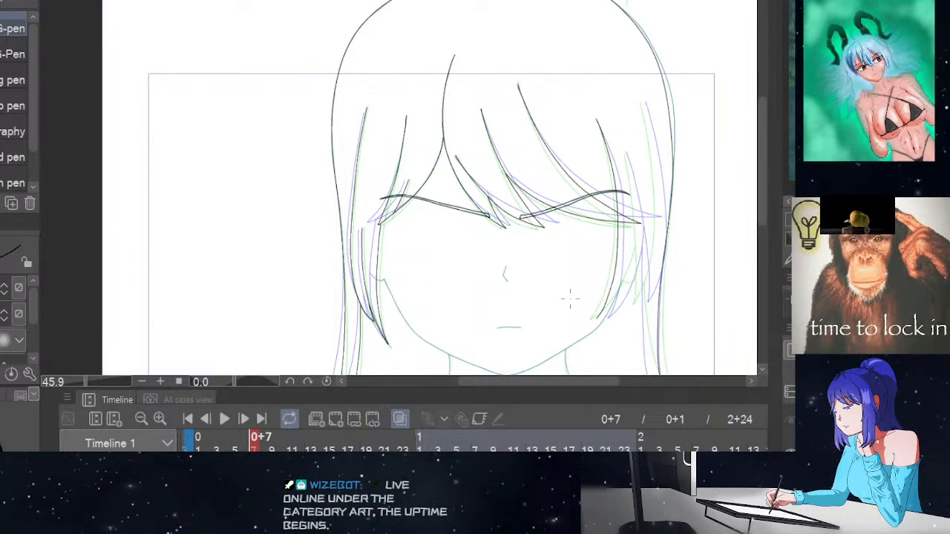
Go back to frame 0+1 and hide the onion skin to see its line art alone
key("Left")
key("Left")
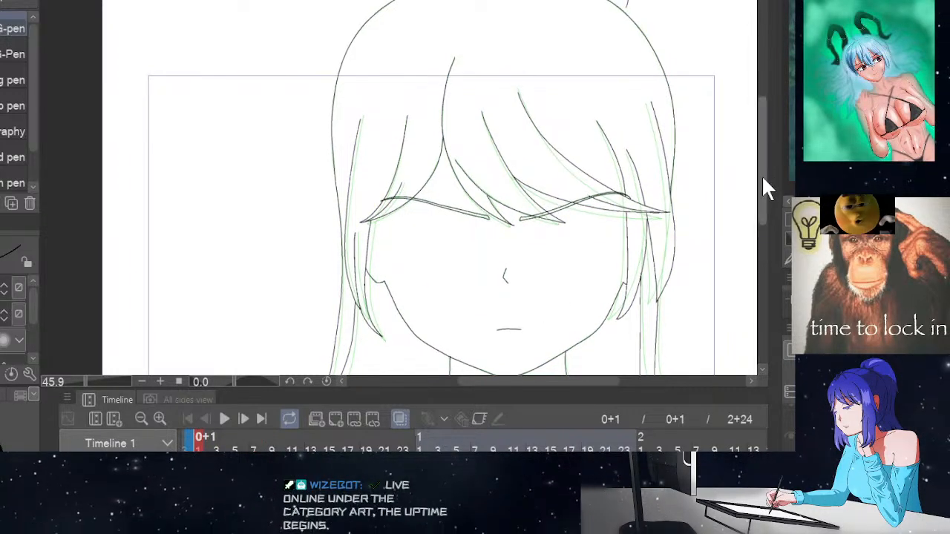
left_click_drag(761, 175, 763, 211)
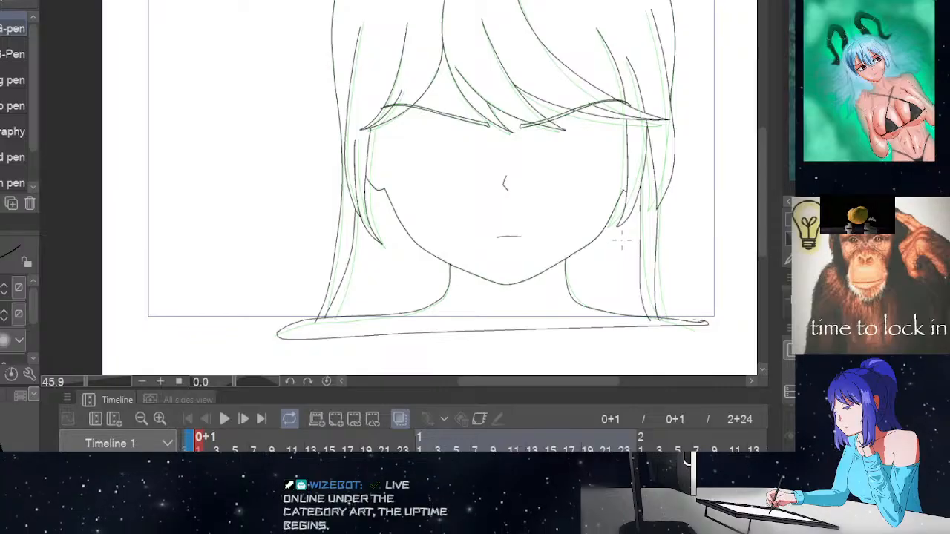
left_click_drag(761, 193, 760, 169)
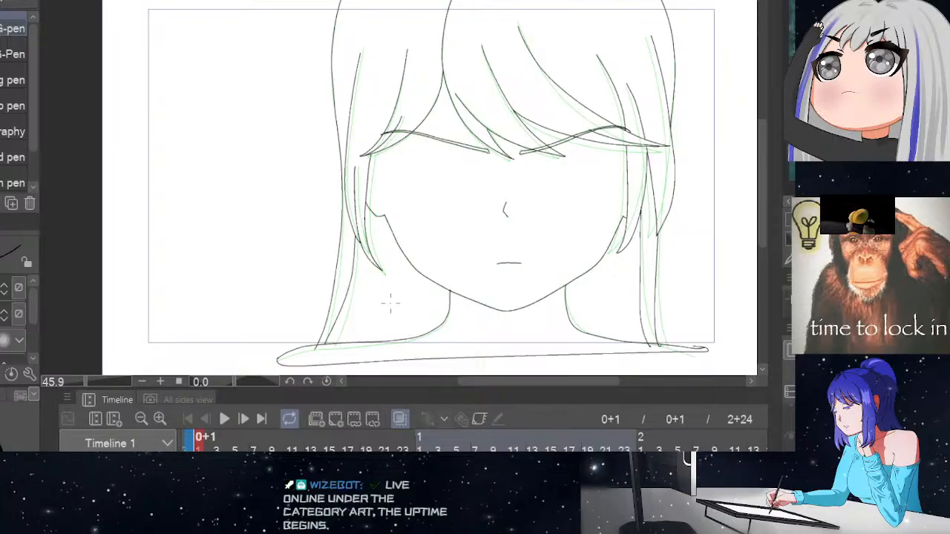
left_click_drag(390, 303, 395, 305)
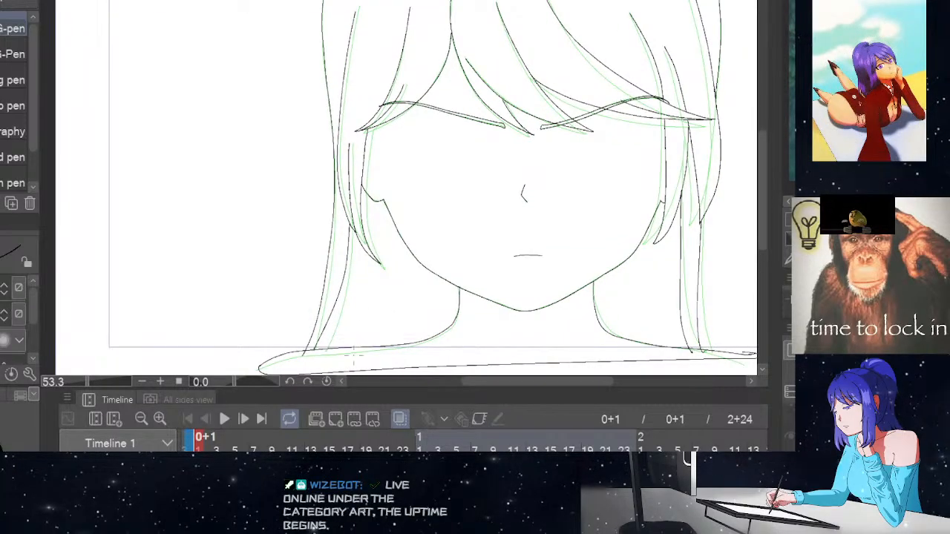
left_click(397, 420)
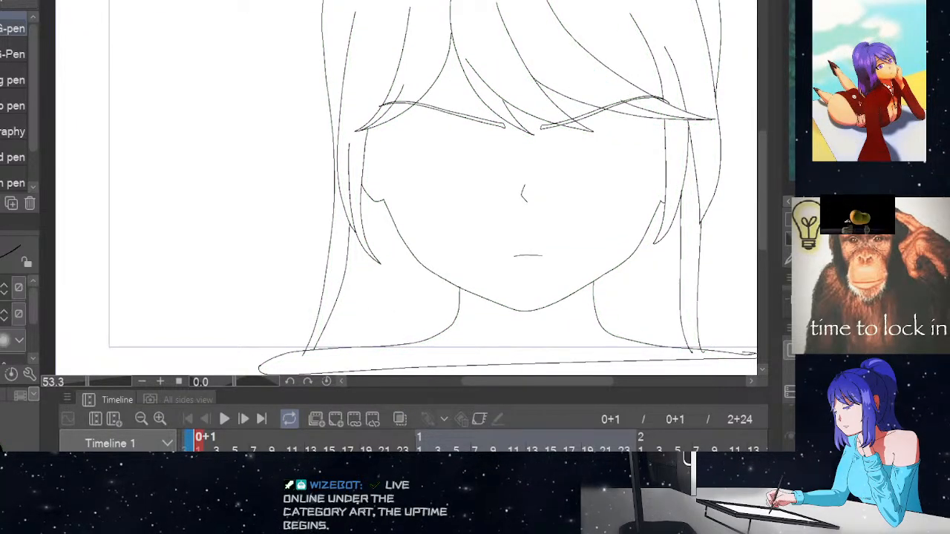
On frame 0+1, erase the inner line of the left long hair strand from the side lock's tip down to the shoulder
key("e")
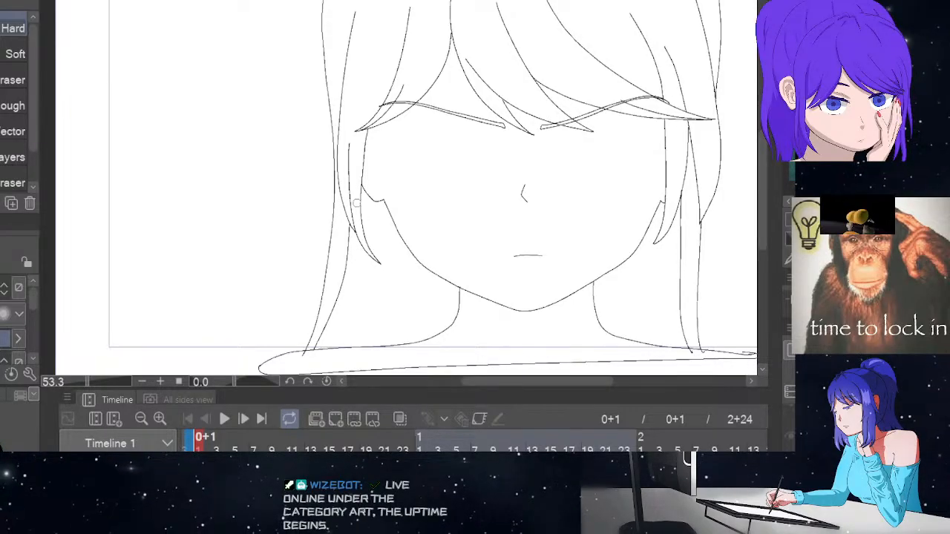
scroll(343, 235, "up", 3)
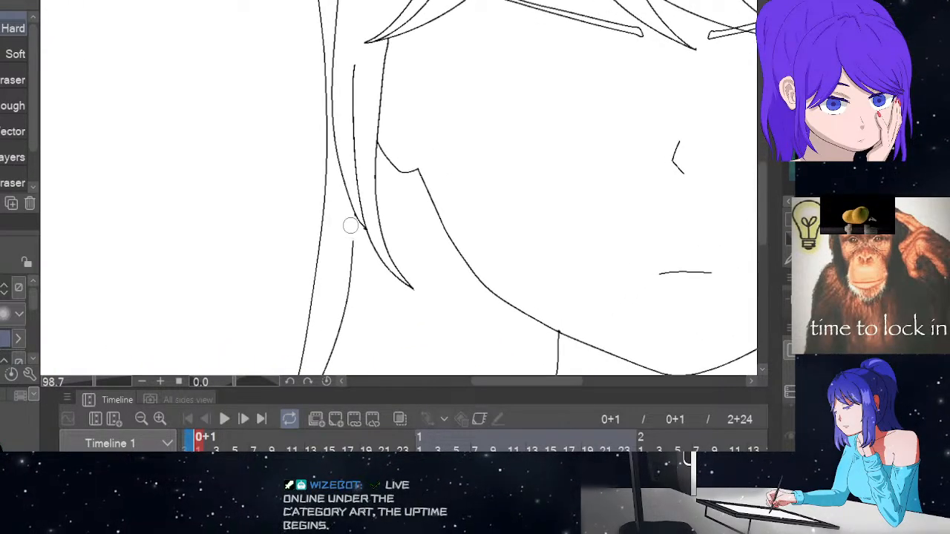
scroll(363, 221, "up", 3)
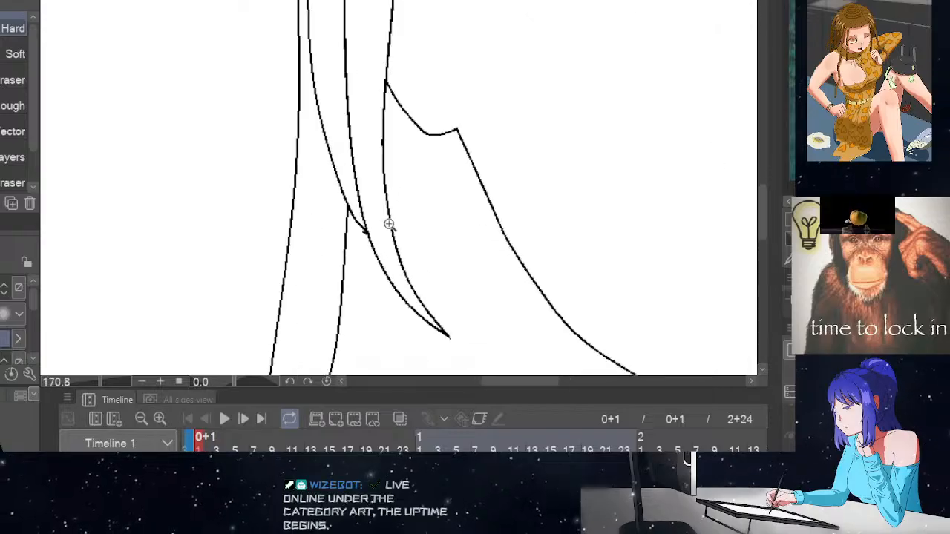
scroll(389, 224, "up", 2)
left_click_drag(329, 218, 325, 205)
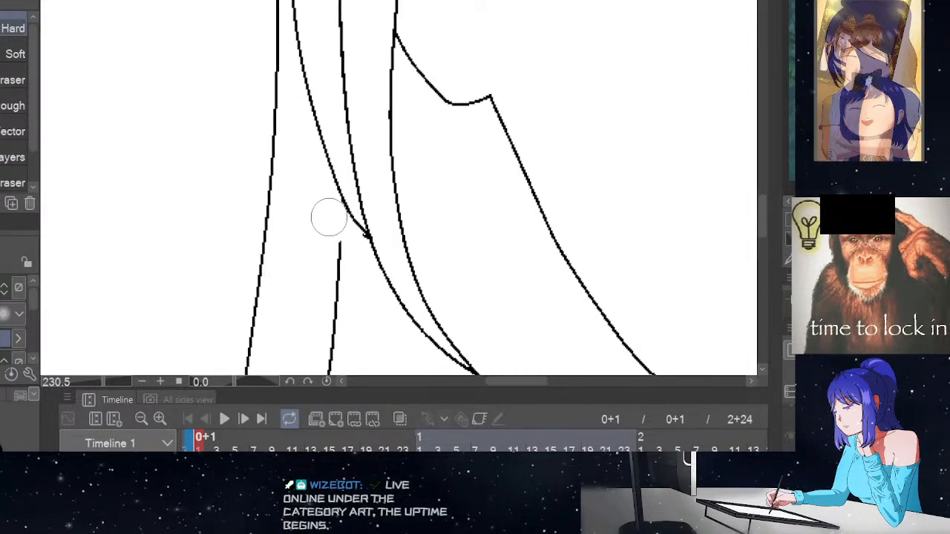
left_click_drag(329, 227, 335, 286)
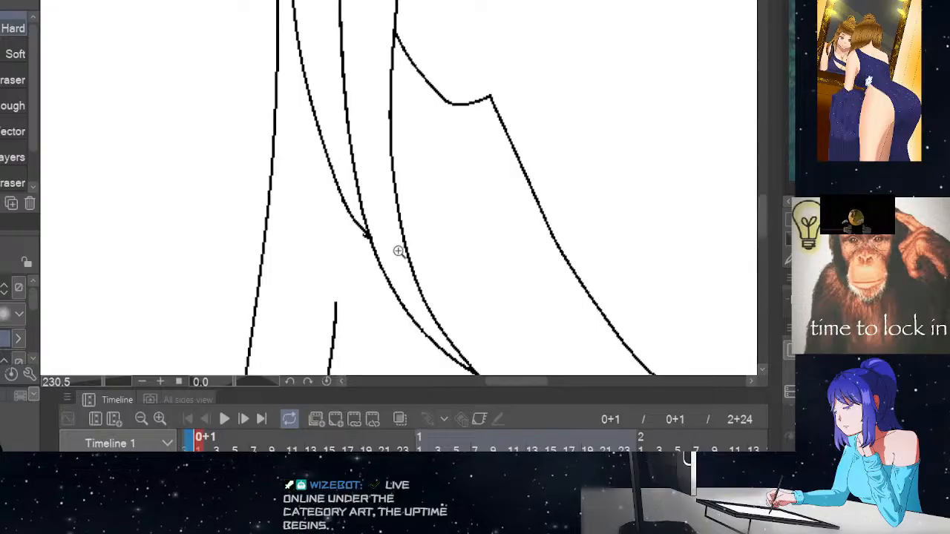
scroll(399, 252, "down", 2)
scroll(396, 261, "up", 4)
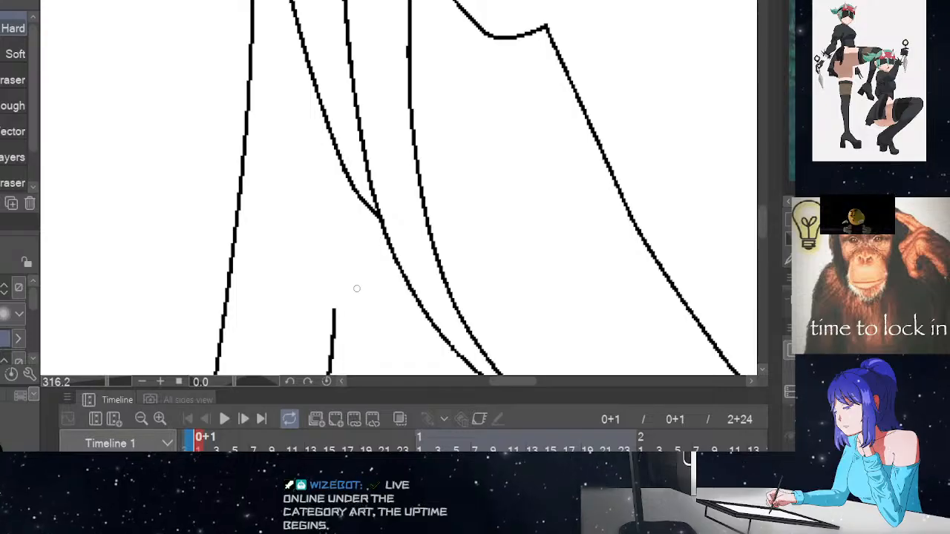
left_click_drag(367, 260, 326, 248)
left_click_drag(759, 173, 762, 212)
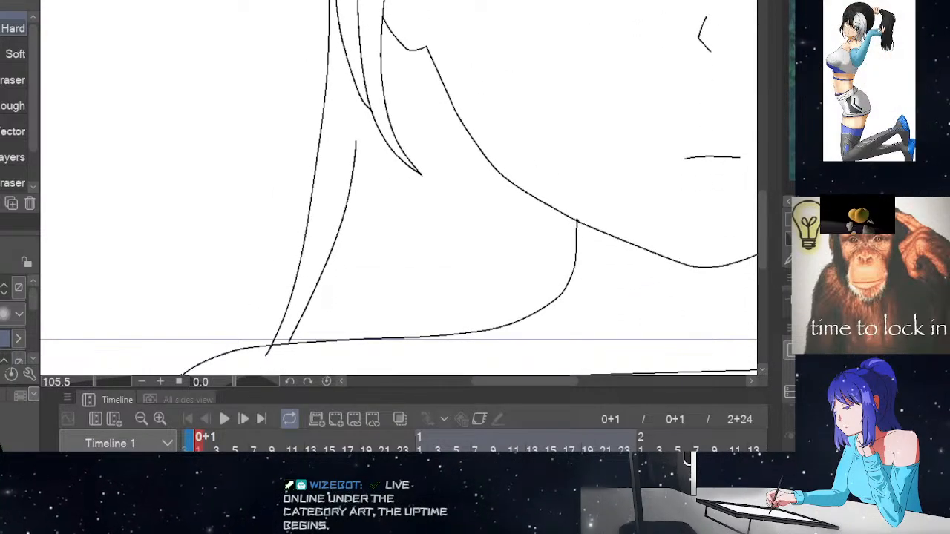
mouse_move(356, 133)
left_mouse_down()
mouse_move(340, 254)
mouse_move(292, 333)
mouse_move(324, 314)
left_mouse_up()
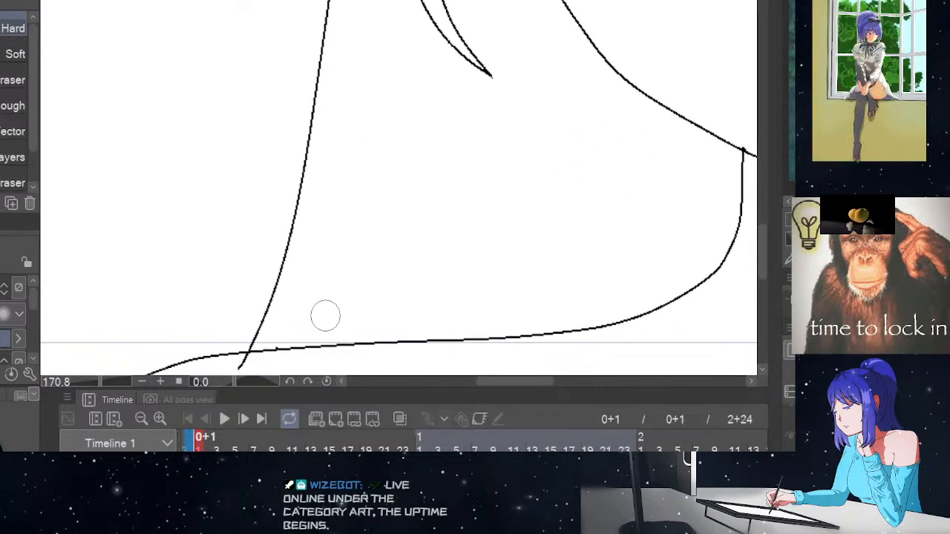
Erase the inner line of the right long hair strand from the side lock down to the shoulder on frame 0+1
key("ctrl+minus")
left_click_drag(528, 381, 593, 382)
left_click_drag(516, 115, 537, 125)
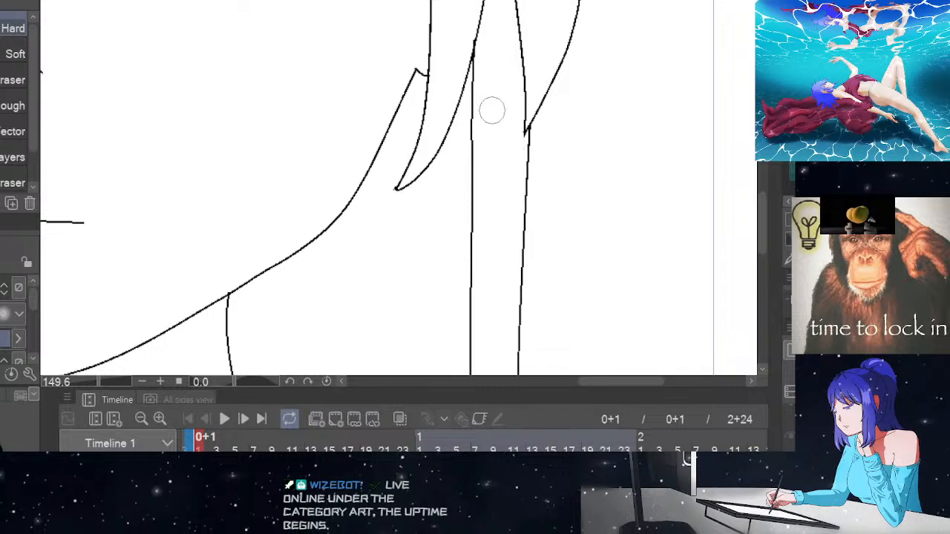
left_click_drag(481, 79, 471, 370)
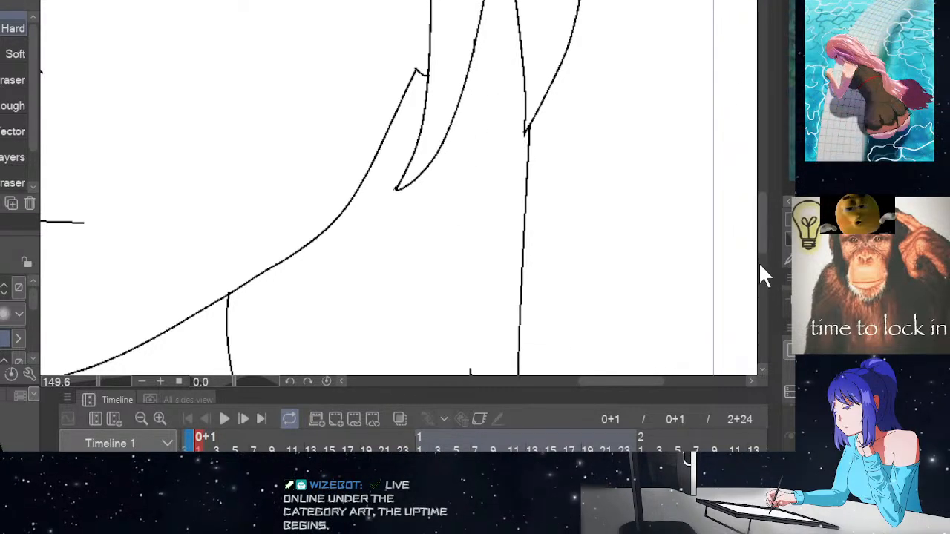
scroll(761, 238, "down", 4)
mouse_move(467, 195)
left_mouse_down()
mouse_move(510, 335)
mouse_move(505, 322)
mouse_move(502, 331)
left_mouse_up()
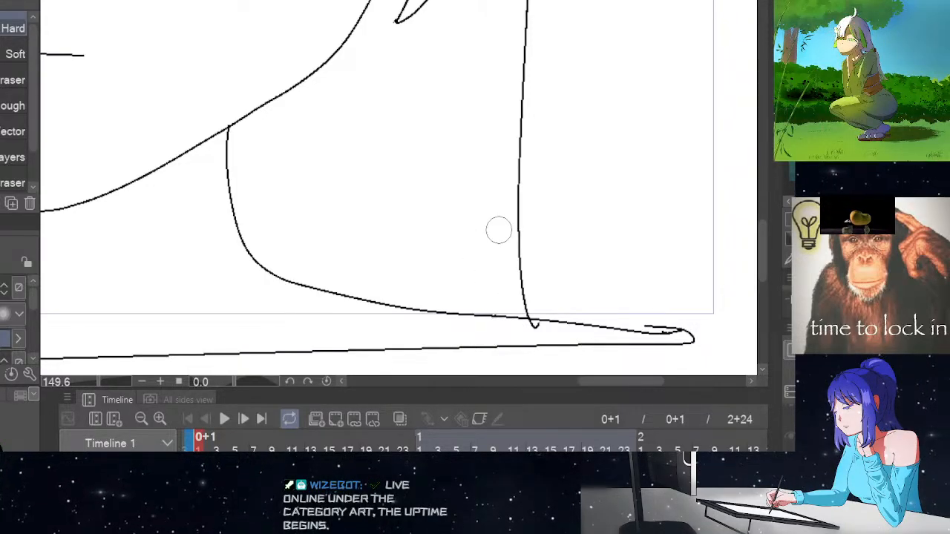
scroll(517, 235, "down", 5)
scroll(504, 150, "down", 2)
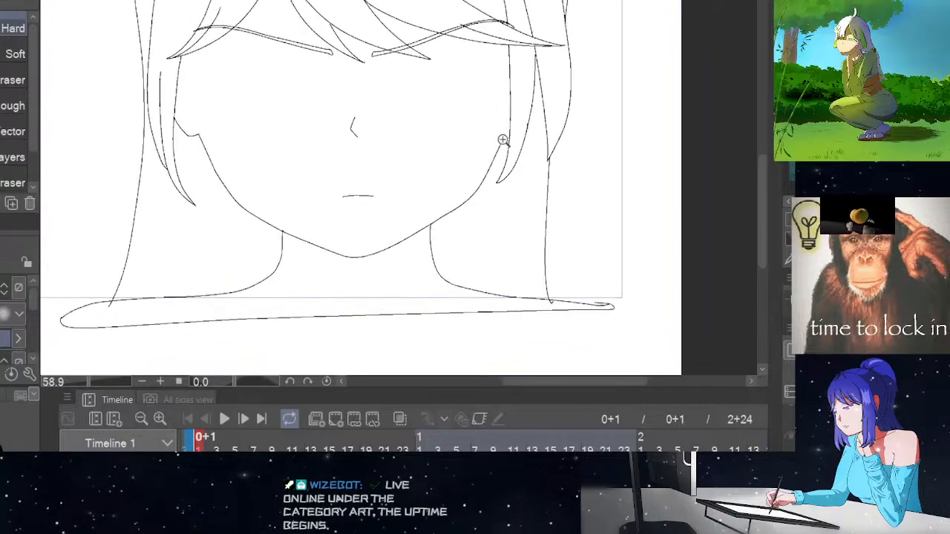
scroll(490, 156, "up", 2)
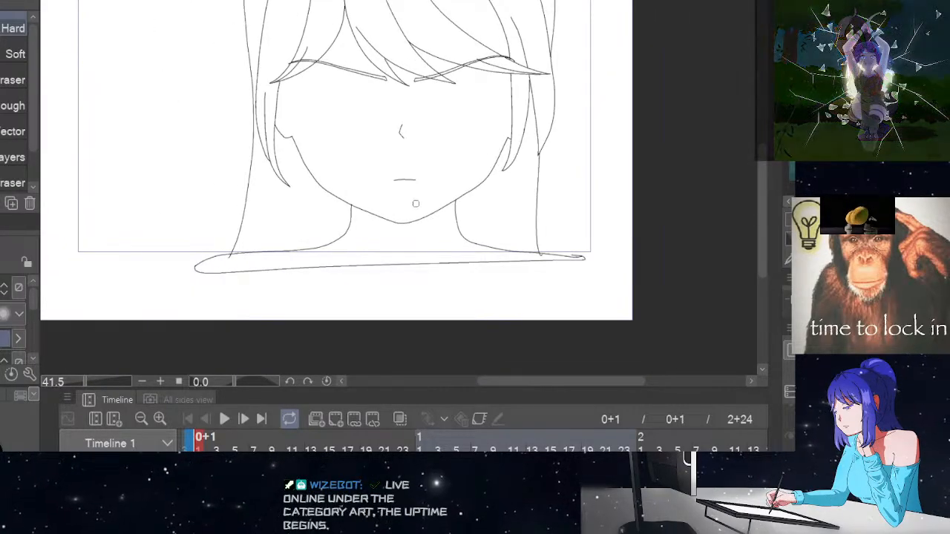
On frame 0+3, erase the inner lines of the left and right long hair strands down to the shoulders
key("period")
scroll(275, 186, "up", 4)
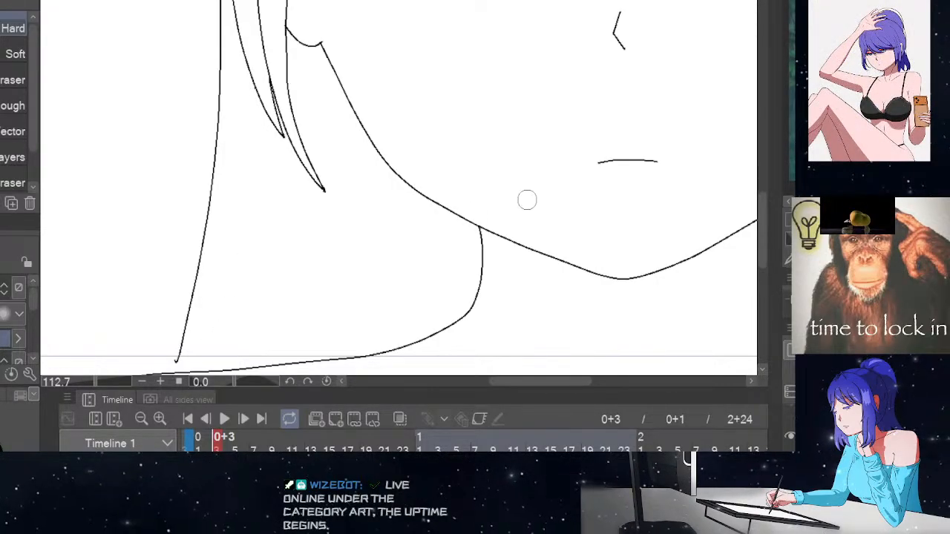
scroll(525, 200, "down", 3)
left_click_drag(553, 381, 631, 383)
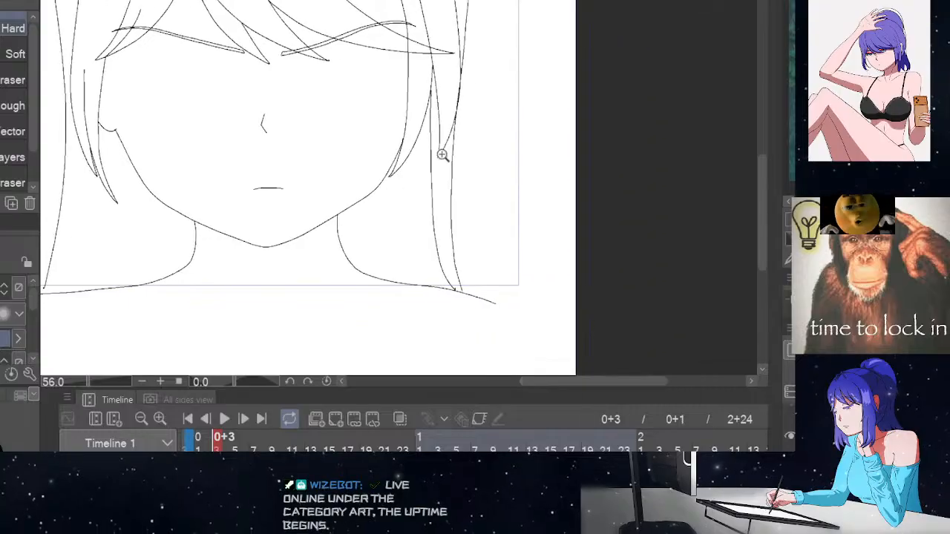
scroll(441, 145, "up", 3)
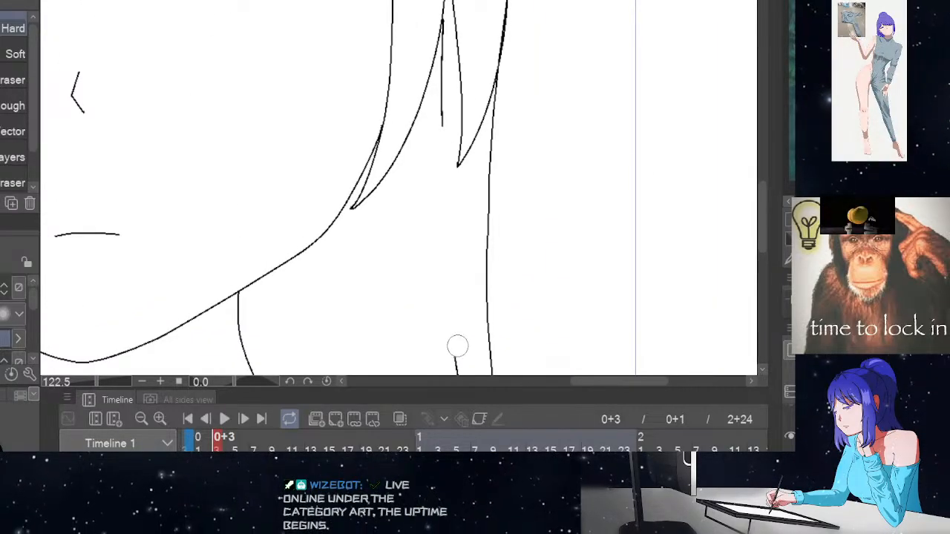
left_click_drag(763, 199, 767, 223)
mouse_move(469, 212)
left_mouse_down()
mouse_move(468, 282)
mouse_move(493, 318)
left_mouse_up()
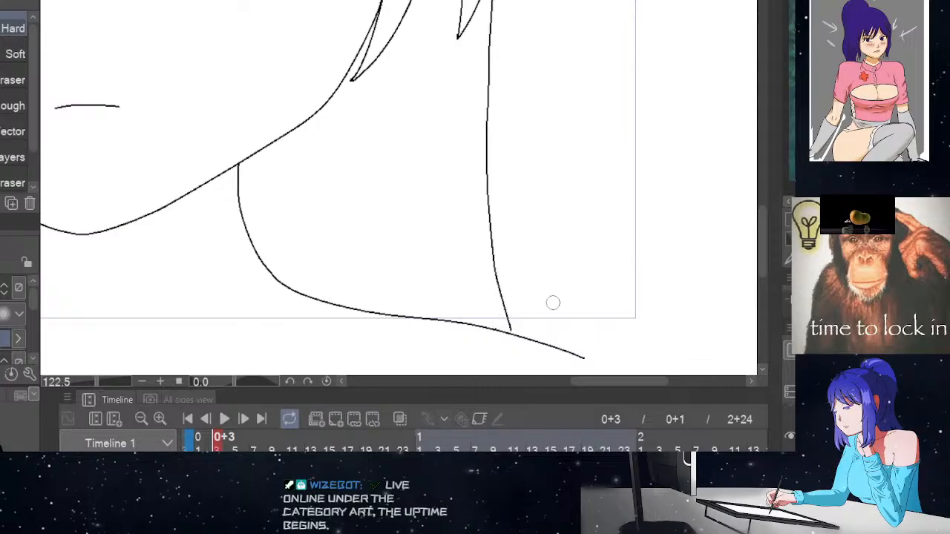
Erase the leftover stub of the inner strand line beside the right side lock on frame 0+3
left_click_drag(760, 259, 760, 190)
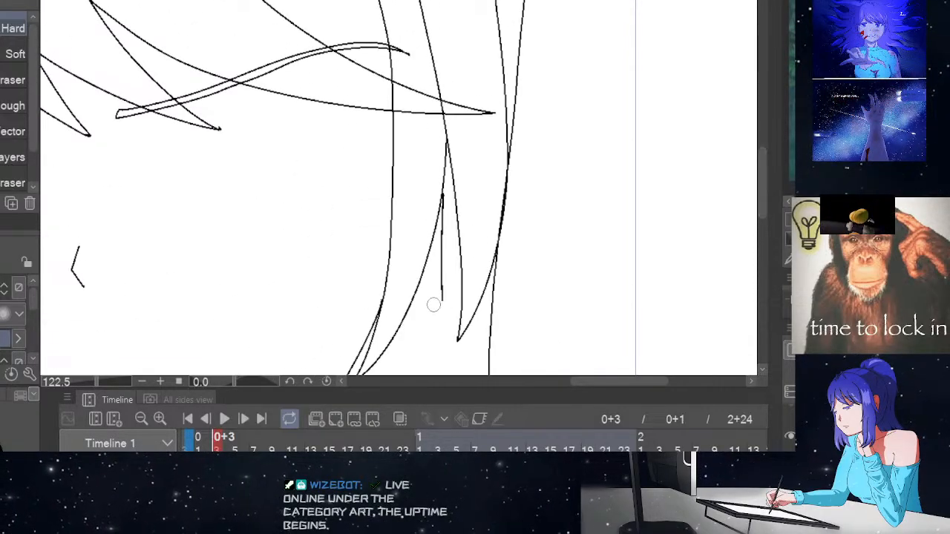
left_click_drag(433, 305, 444, 228)
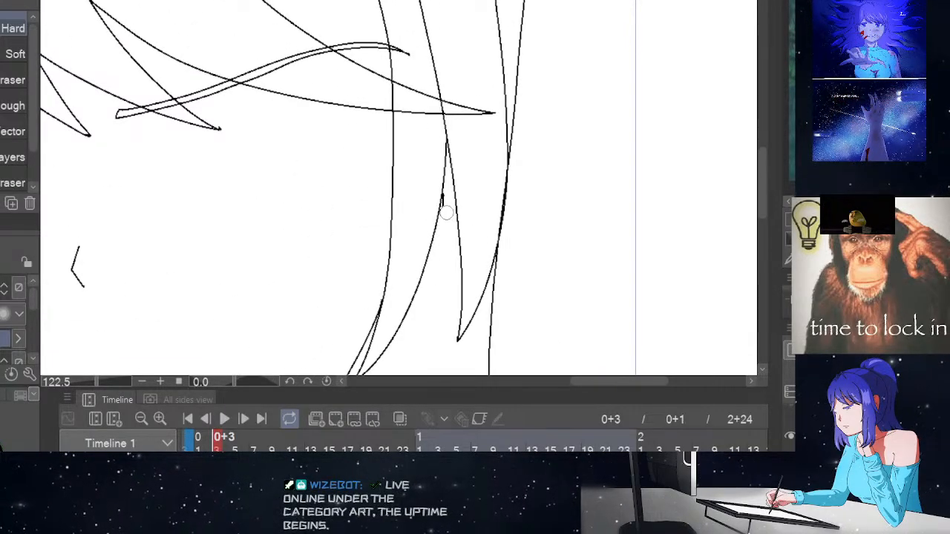
left_click_drag(488, 201, 460, 208)
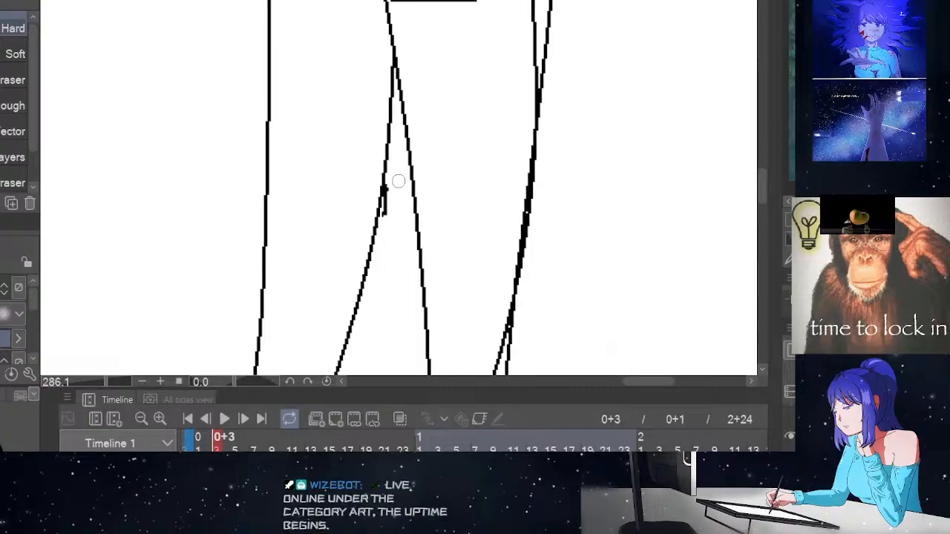
mouse_move(386, 219)
left_mouse_down()
mouse_move(386, 183)
mouse_move(415, 196)
mouse_move(386, 199)
left_mouse_up()
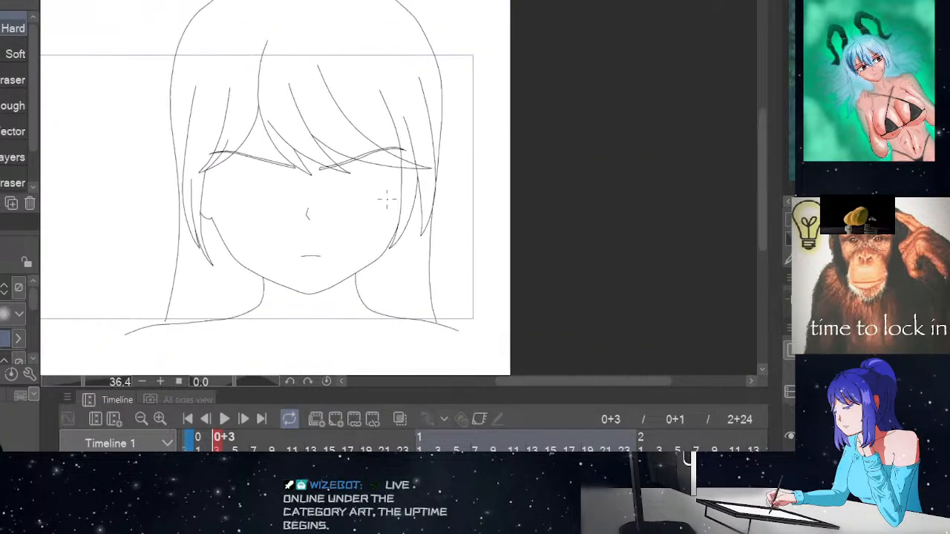
Erase the face-side and side lock line segments crossing inside the right bang's tip on frame 0+3
mouse_move(406, 124)
left_mouse_down()
mouse_move(446, 132)
mouse_move(456, 180)
left_mouse_up()
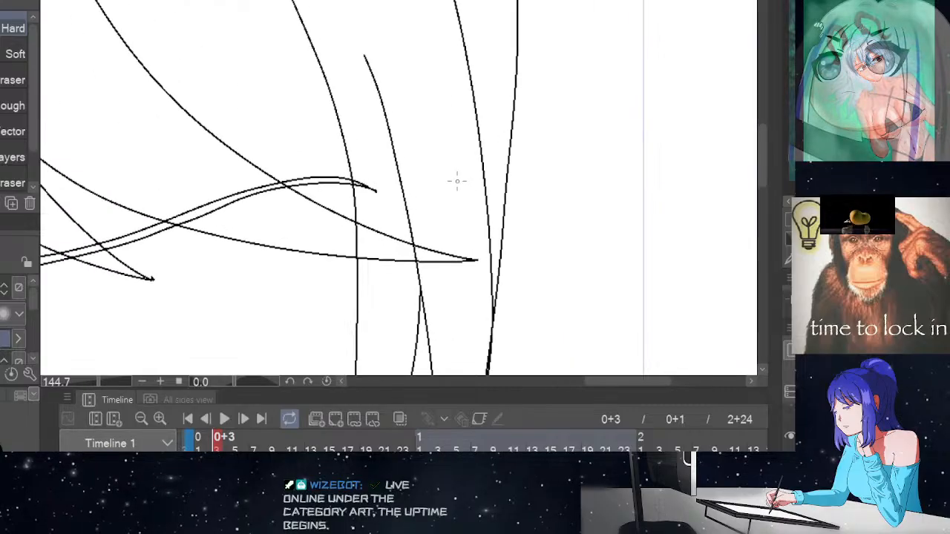
key("comma")
key("period")
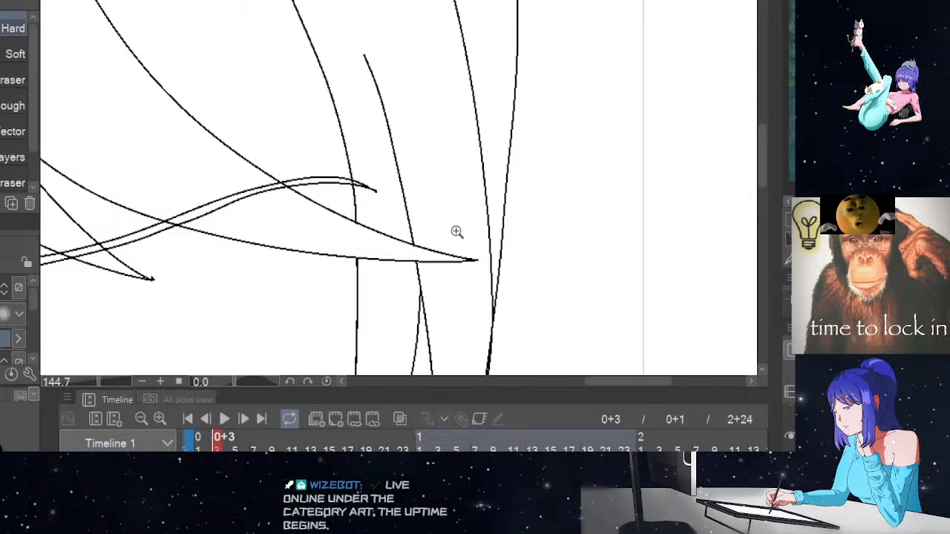
mouse_move(457, 232)
left_mouse_down()
mouse_move(416, 232)
mouse_move(421, 245)
left_mouse_up()
Erase the vertical hair line segment crossing inside the right bang's tip on frames 0+7 and 0+9
key("period")
key("period")
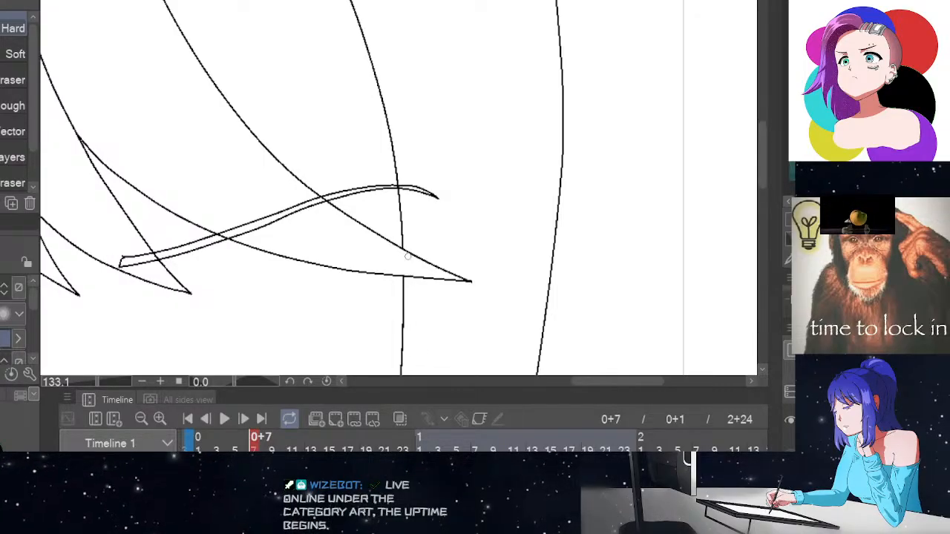
scroll(413, 237, "down", 5)
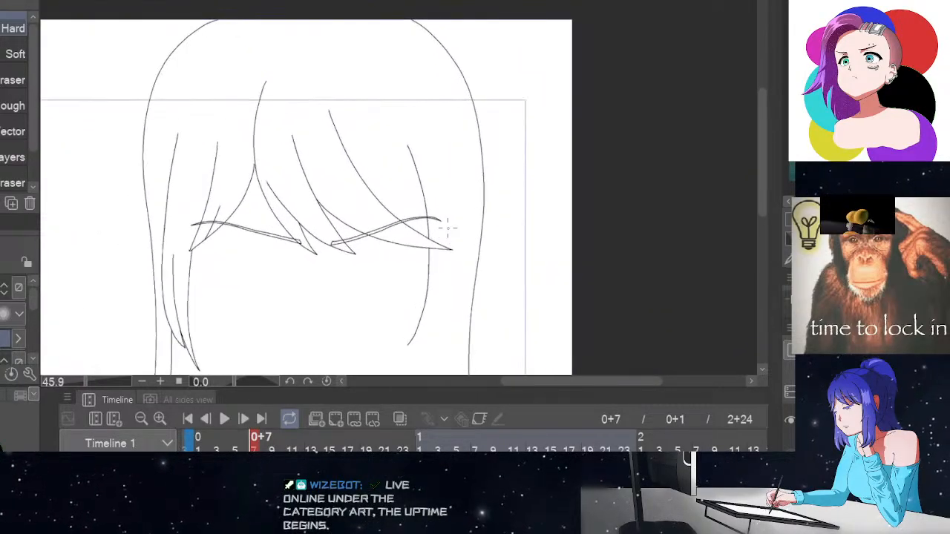
scroll(444, 238, "up", 5)
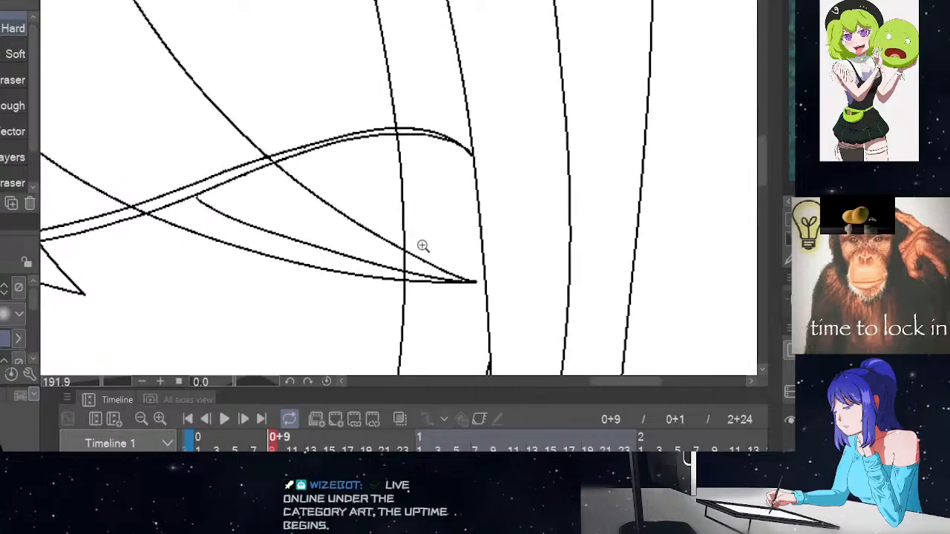
scroll(423, 246, "up", 2)
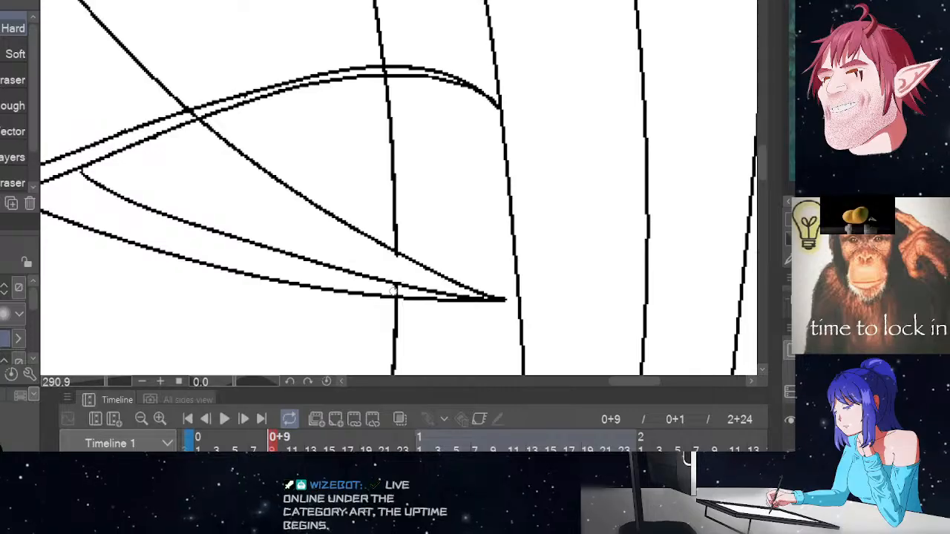
scroll(524, 245, "down", 10)
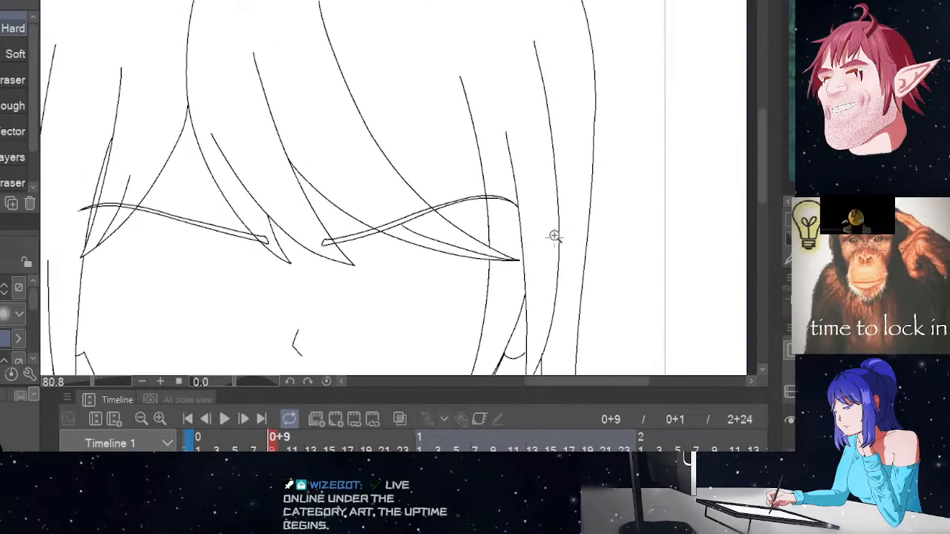
Flip through frames 0+1 to 0+9 to compare the cleaned-up hair lines and check the motion
key("Home")
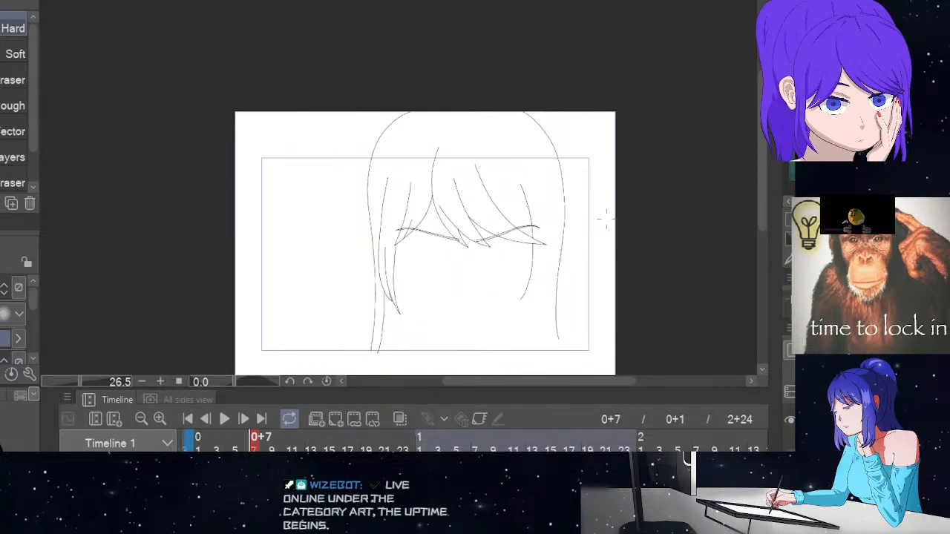
mouse_move(585, 249)
left_mouse_down()
mouse_move(604, 265)
mouse_move(604, 246)
mouse_move(592, 253)
mouse_move(599, 241)
left_mouse_up()
key("Right")
key("Right")
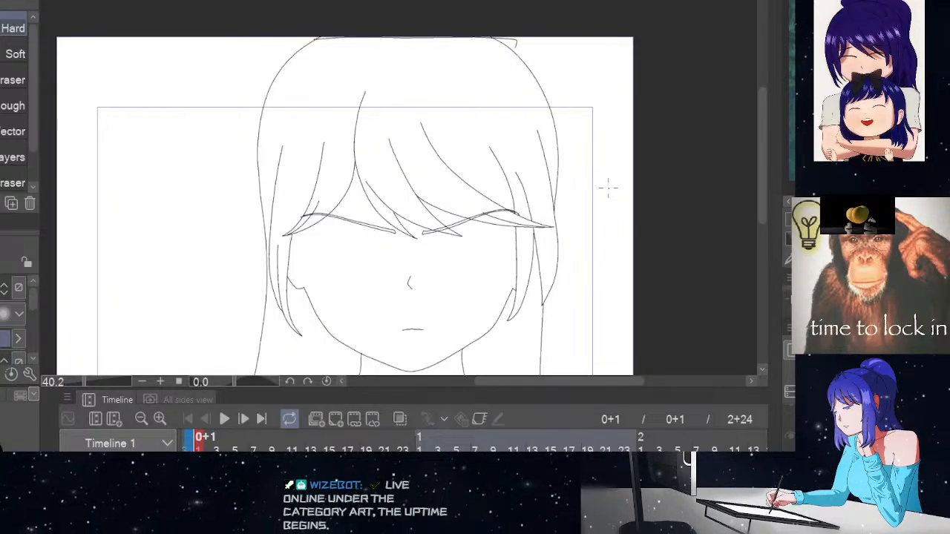
left_click_drag(761, 208, 761, 197)
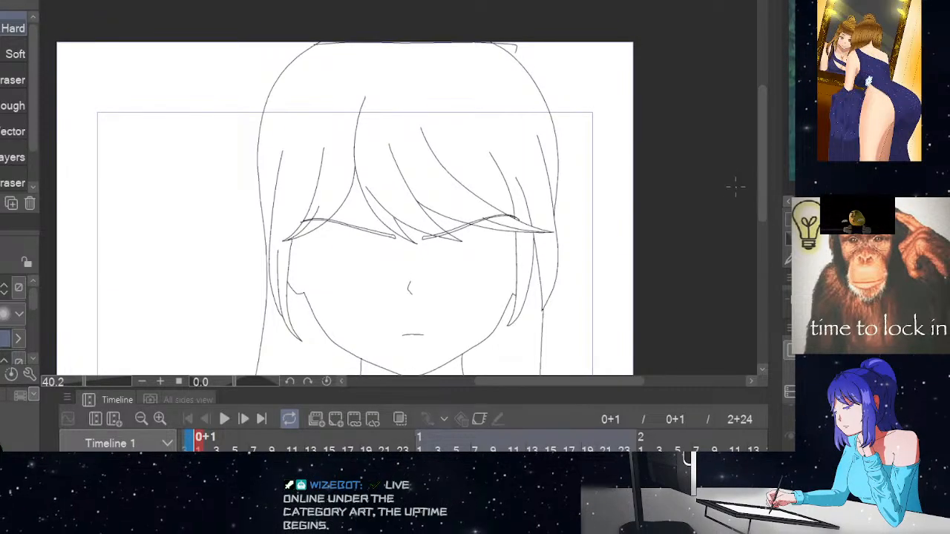
key("period")
key("comma")
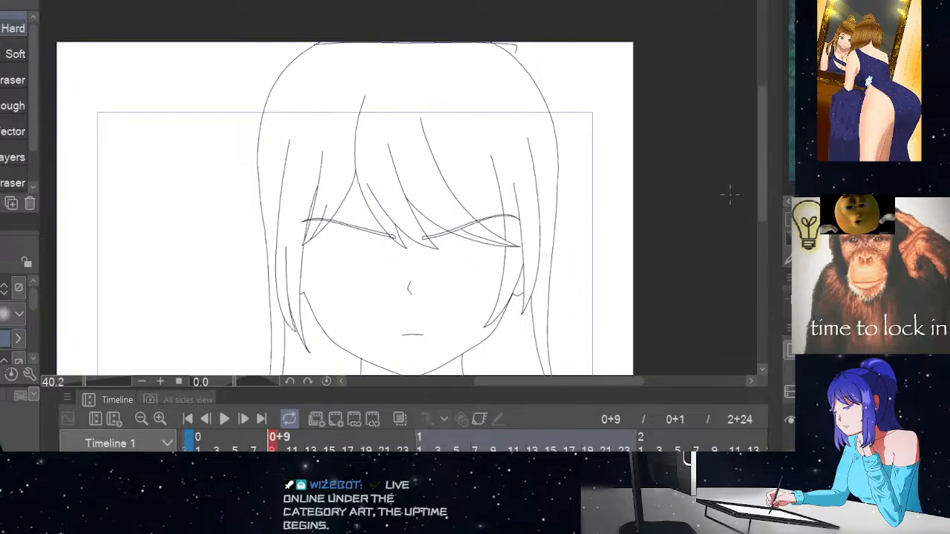
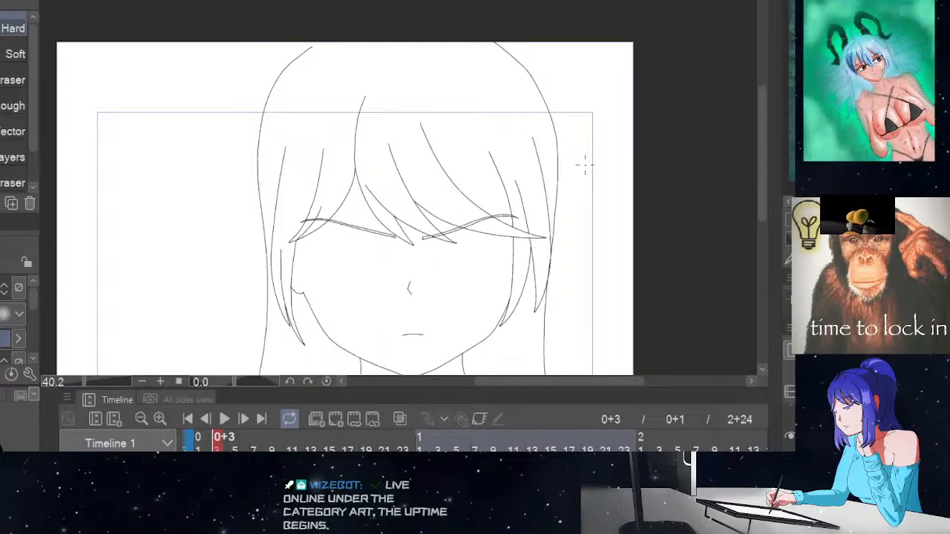
scroll(762, 216, "down", 3)
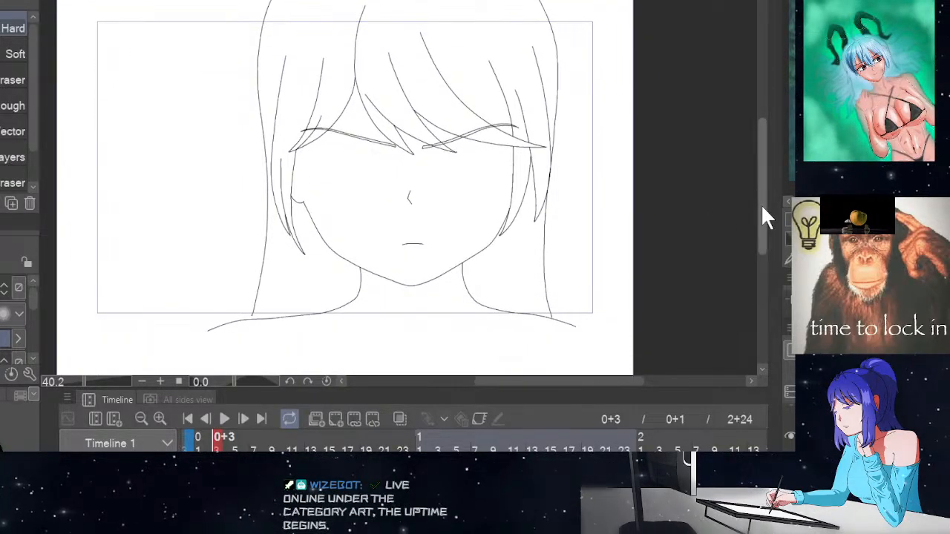
scroll(760, 200, "up", 1)
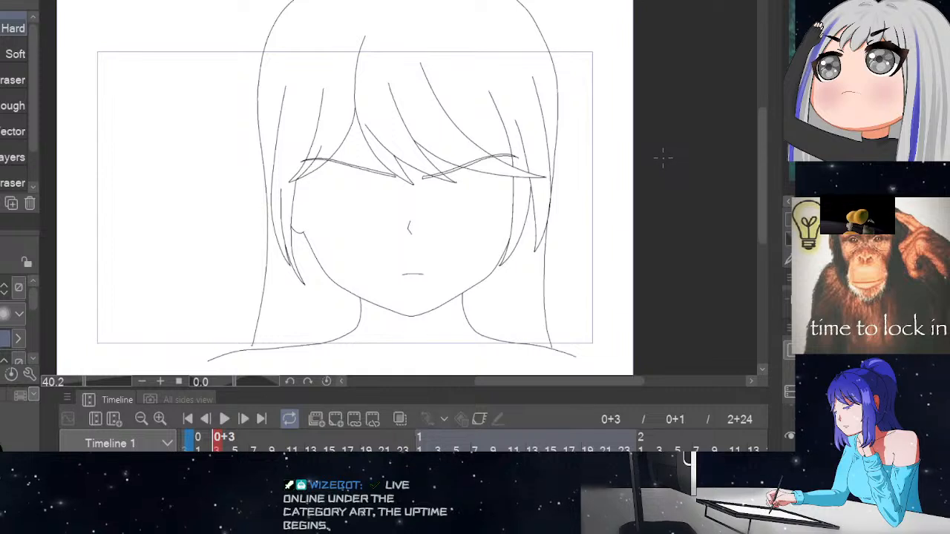
Flip back and forth through frames 0+1 to 0+9 to check how the bangs and side locks move
key("Left")
key("Right")
key("Right")
key("Left")
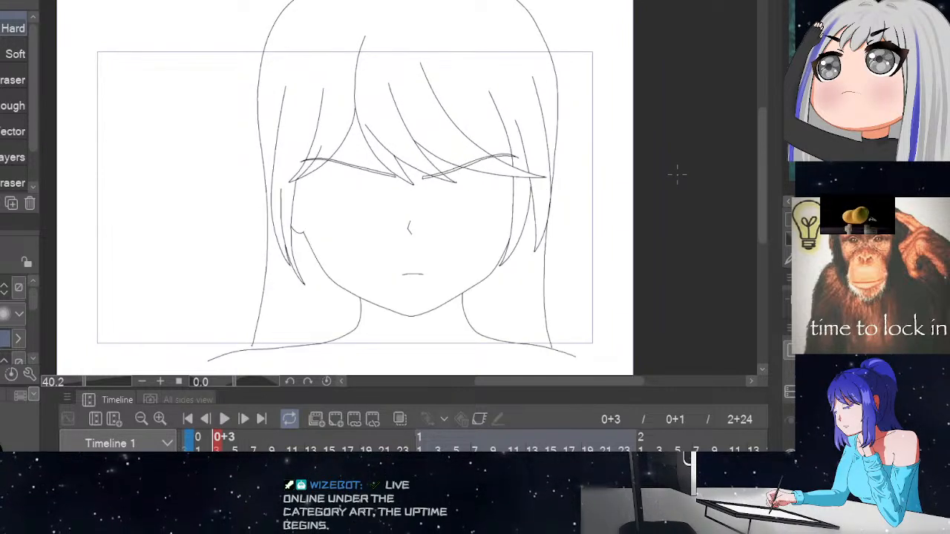
key("Right")
key("Right")
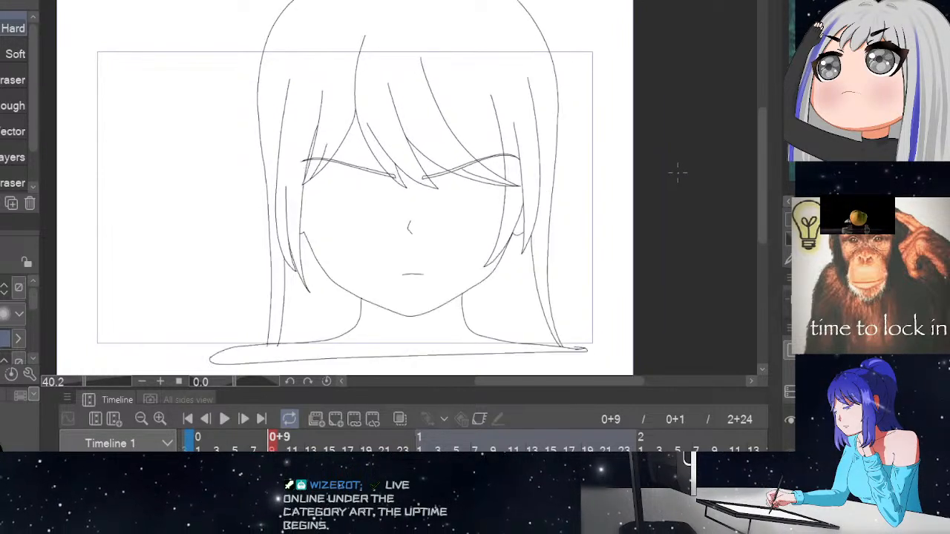
key("Right")
key("Left")
key("Left")
key("Right")
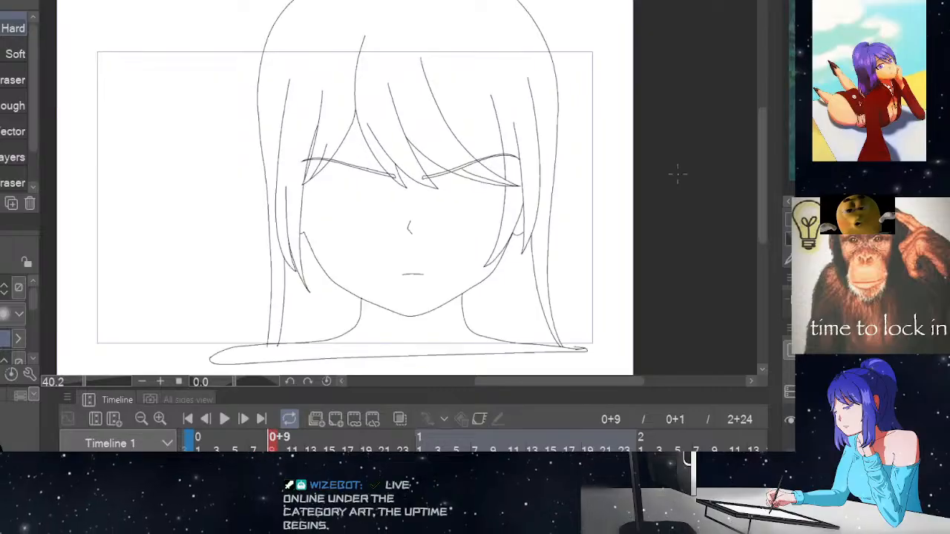
key("Right")
key("Left")
key("Left")
key("Left")
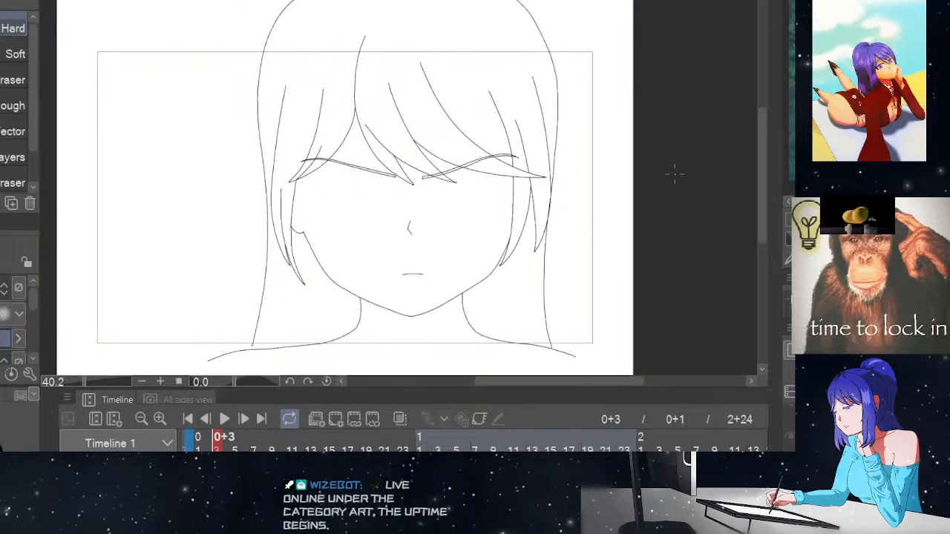
key("Left")
key("Right")
key("Left")
key("Right")
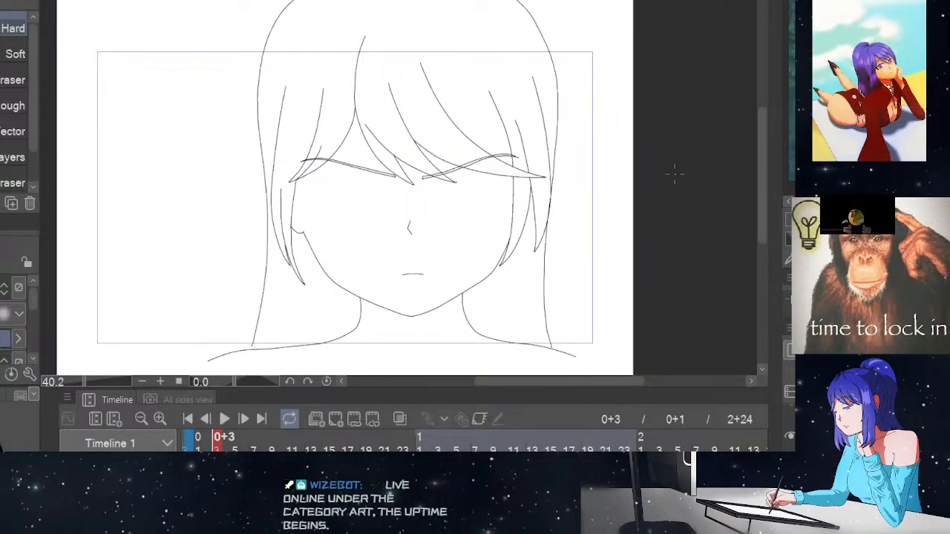
key("Right")
key("Left")
key("Right")
key("Left")
key("Right")
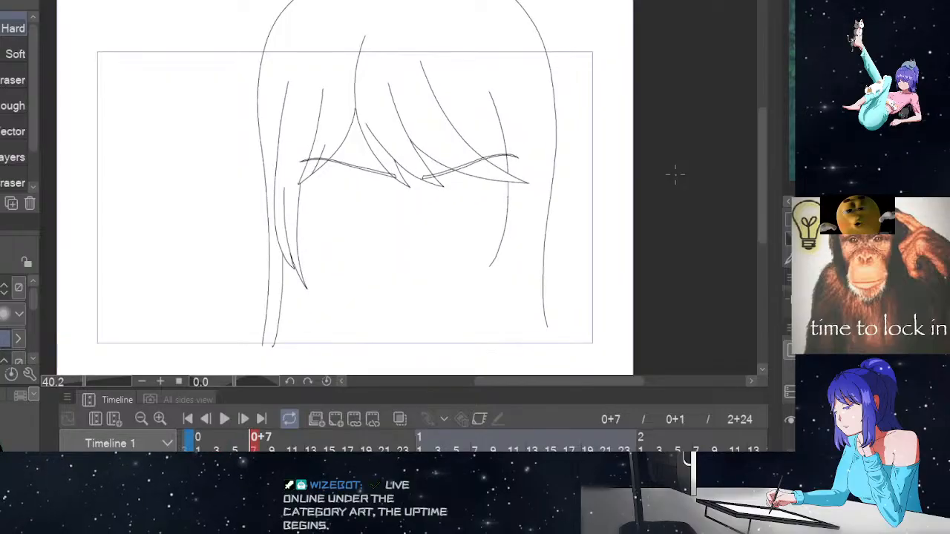
Turn on onion skin and compare the bang tips on frames 0+1, 0+3 and 0+7 with their neighbouring frames
left_click(581, 198)
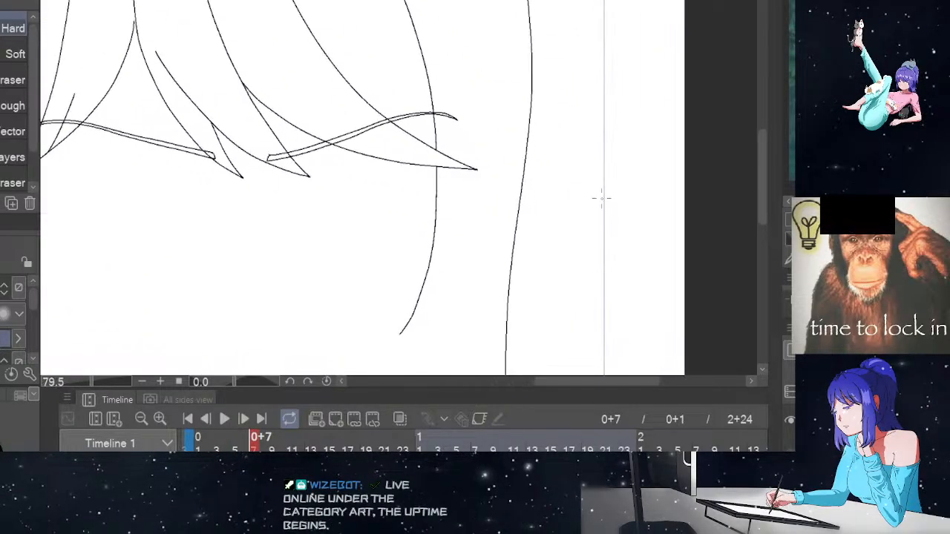
scroll(596, 201, "down", 2)
scroll(758, 177, "up", 2)
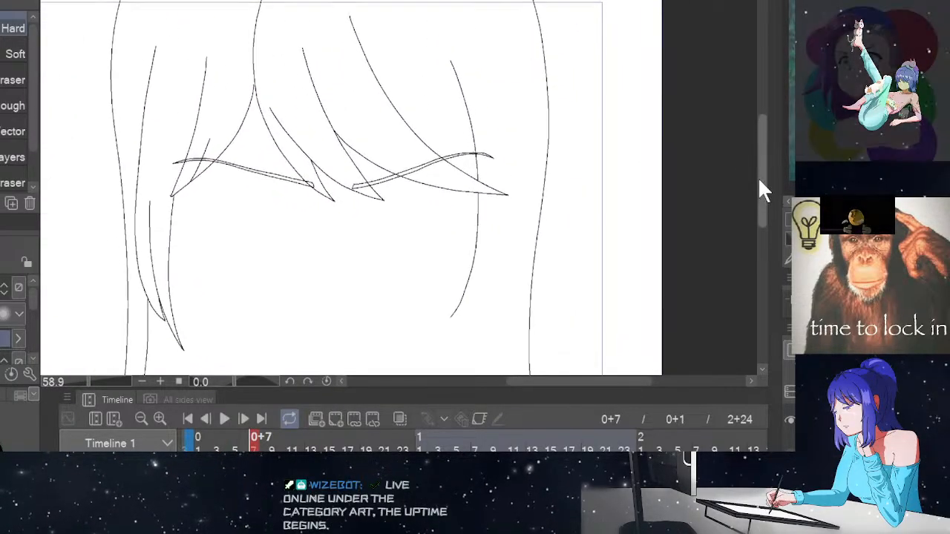
left_click(401, 416)
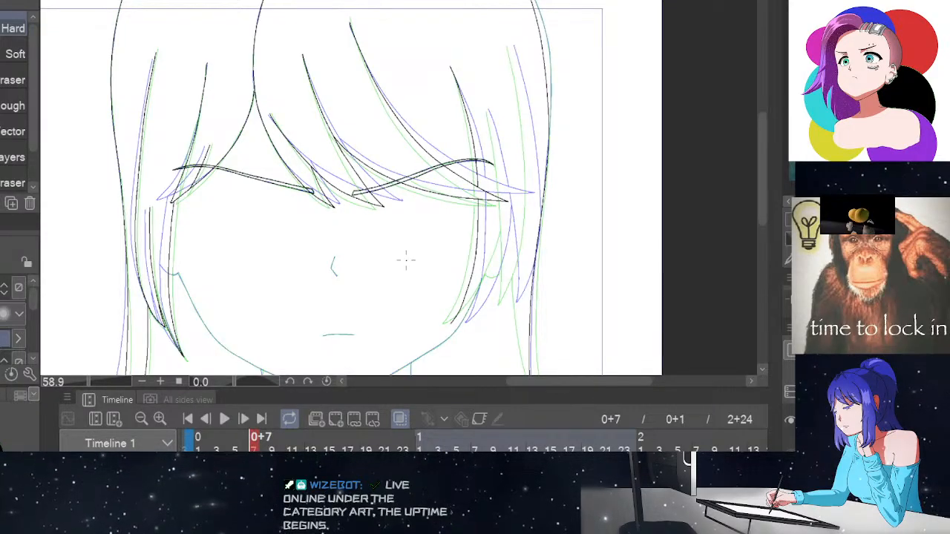
scroll(761, 191, "up", 3)
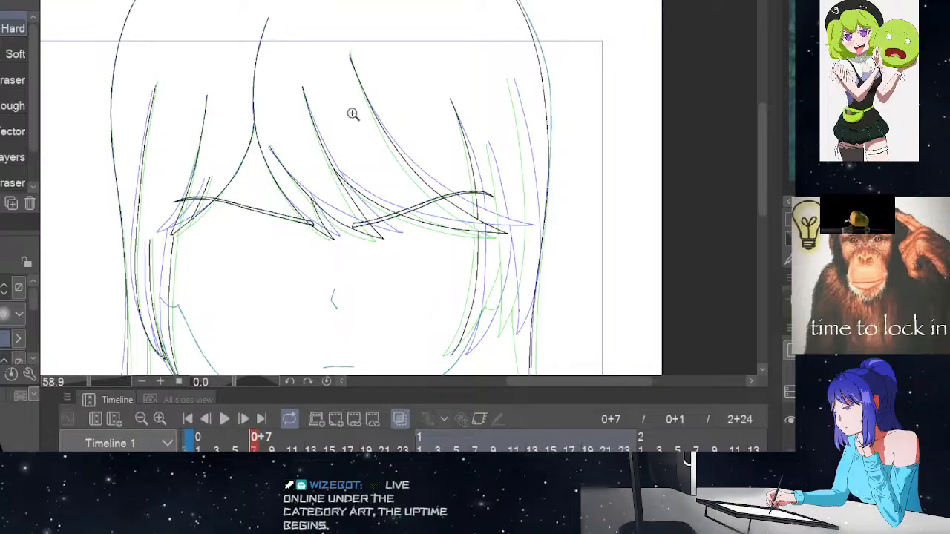
scroll(352, 116, "up", 2)
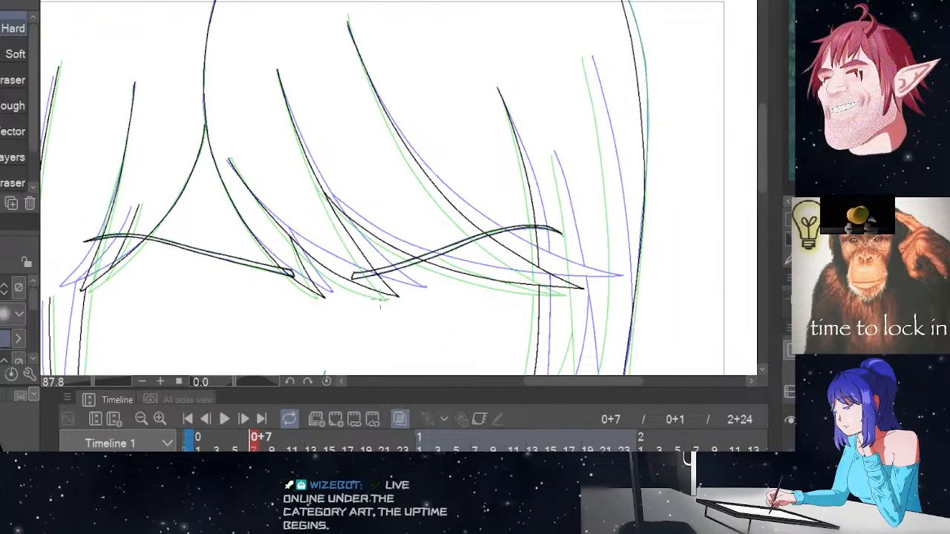
key("Left")
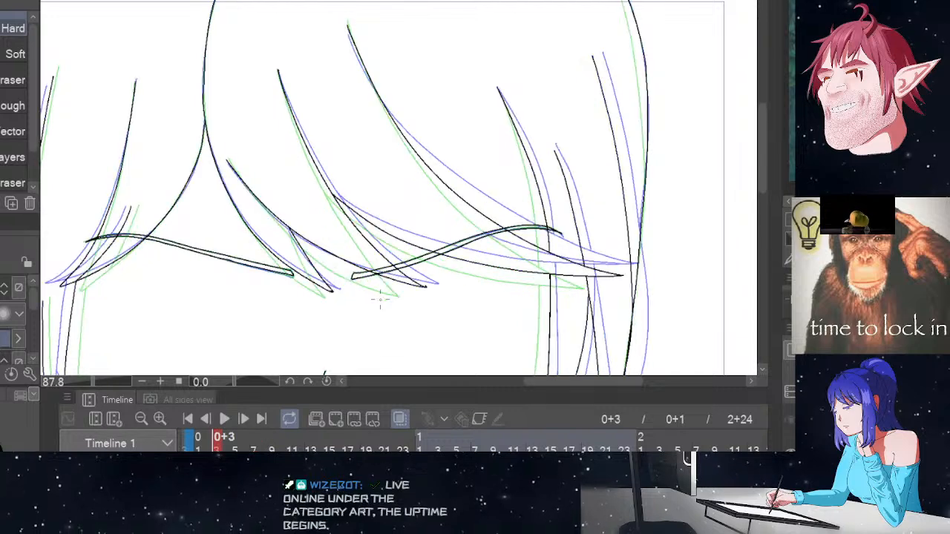
key("Left")
key("Right")
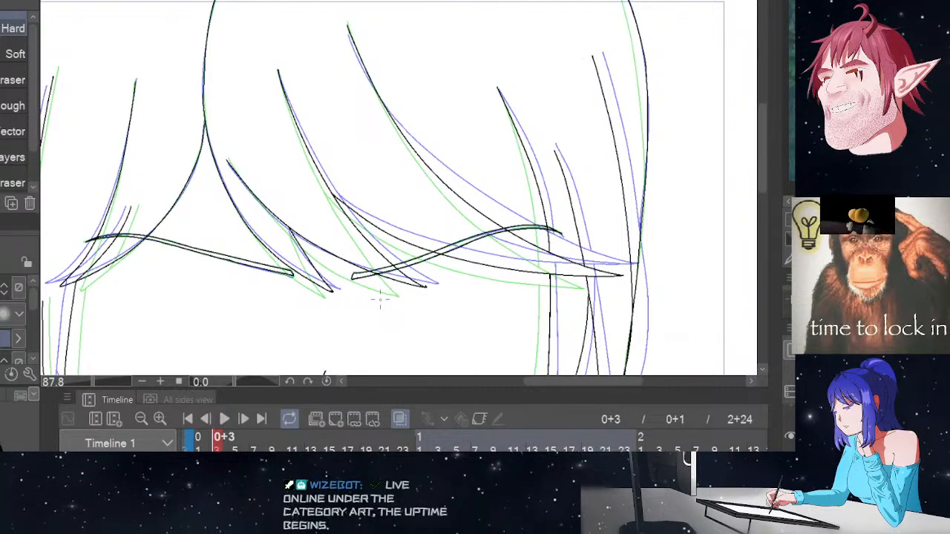
key("Left")
key("Right")
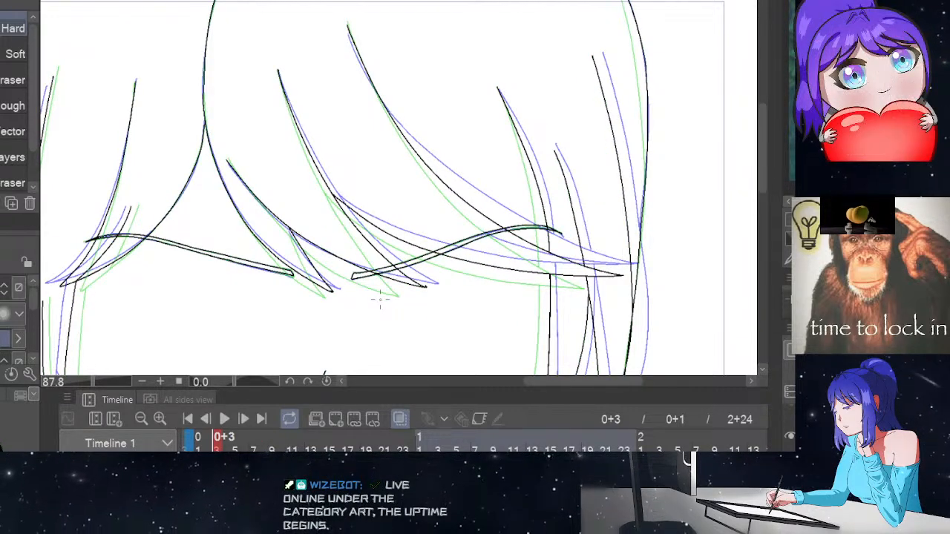
key("Right")
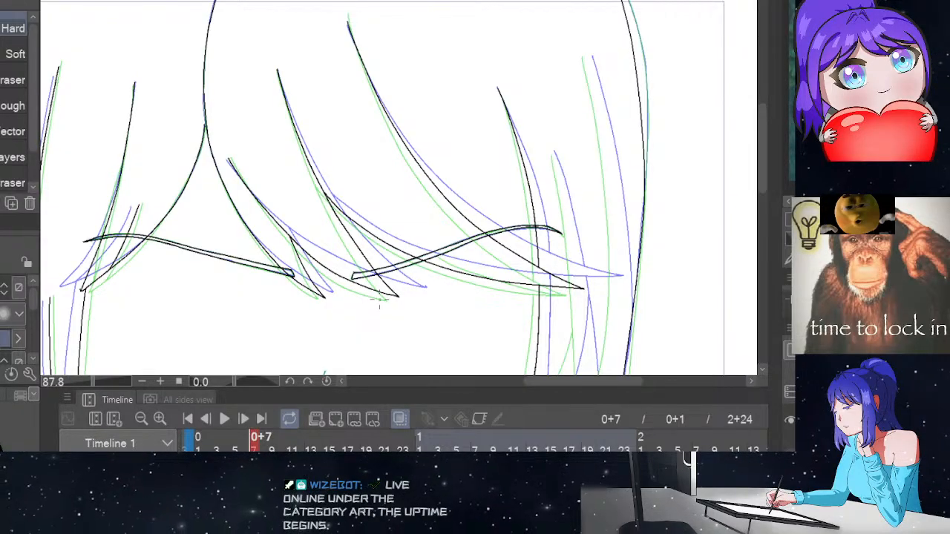
key("Left")
key("Left")
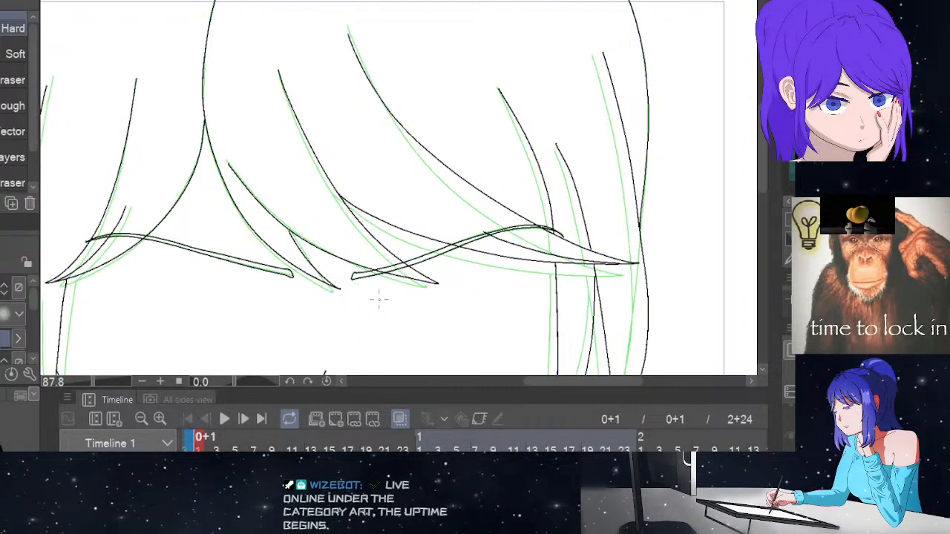
key("Right")
key("Right")
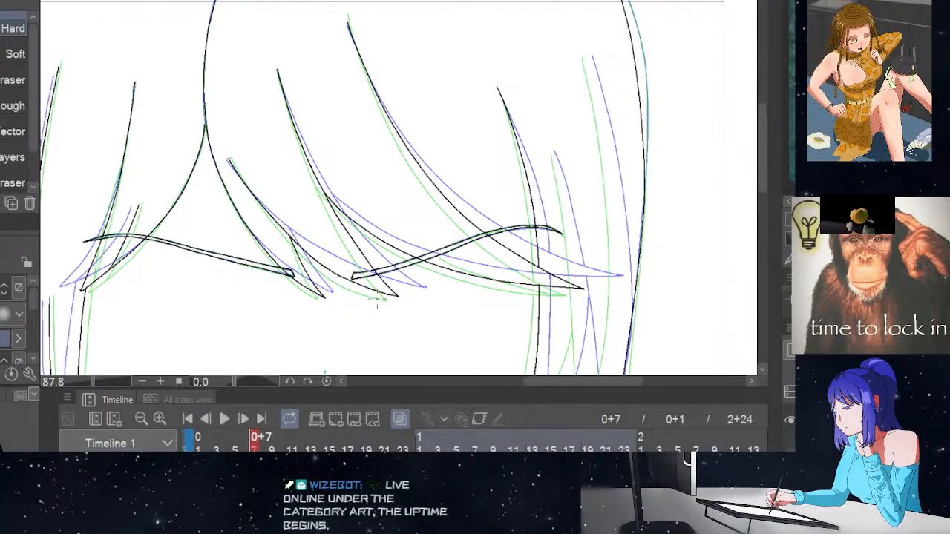
scroll(378, 303, "down", 4)
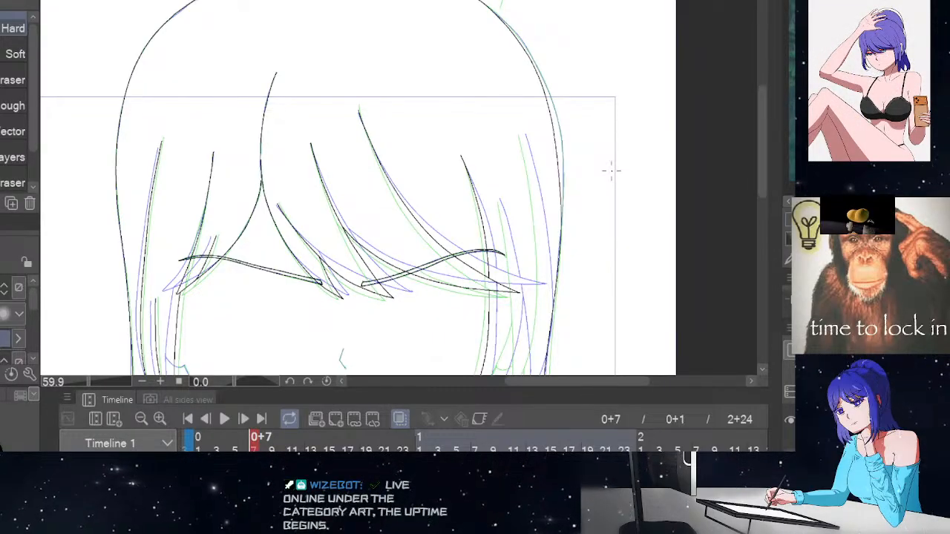
Turn off onion skin and flip between frames 0+1 and 0+3 to compare the plain hair lines
left_click_drag(335, 439, 278, 440)
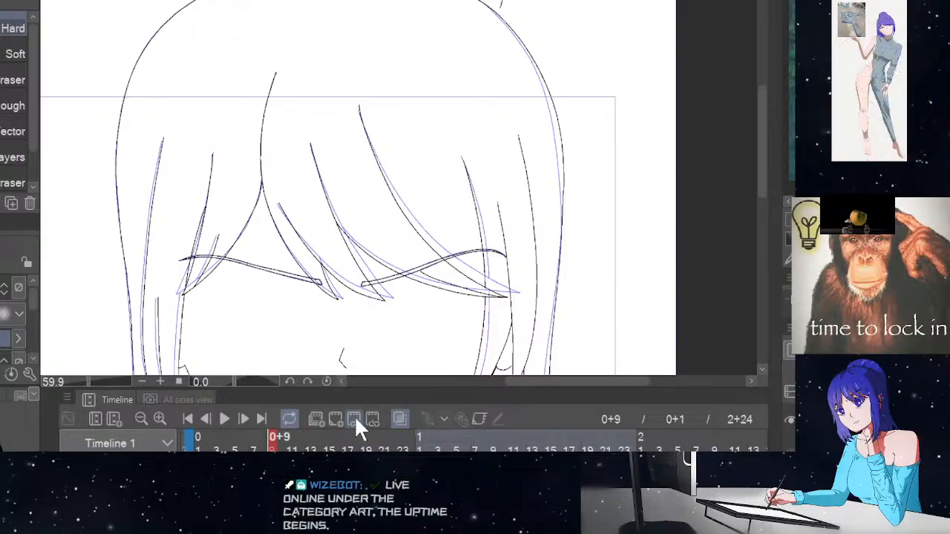
left_click(395, 424)
key("comma")
key("period")
key("comma")
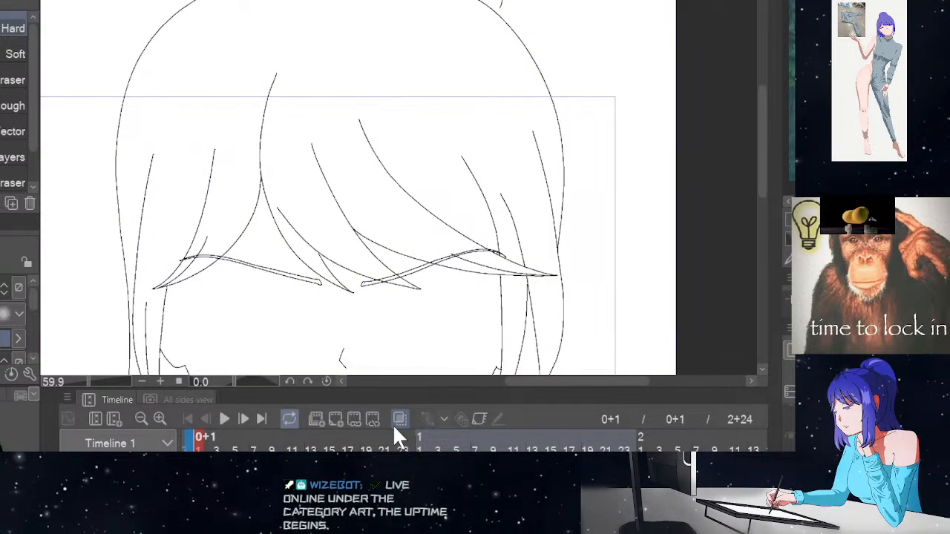
key("period")
key("period")
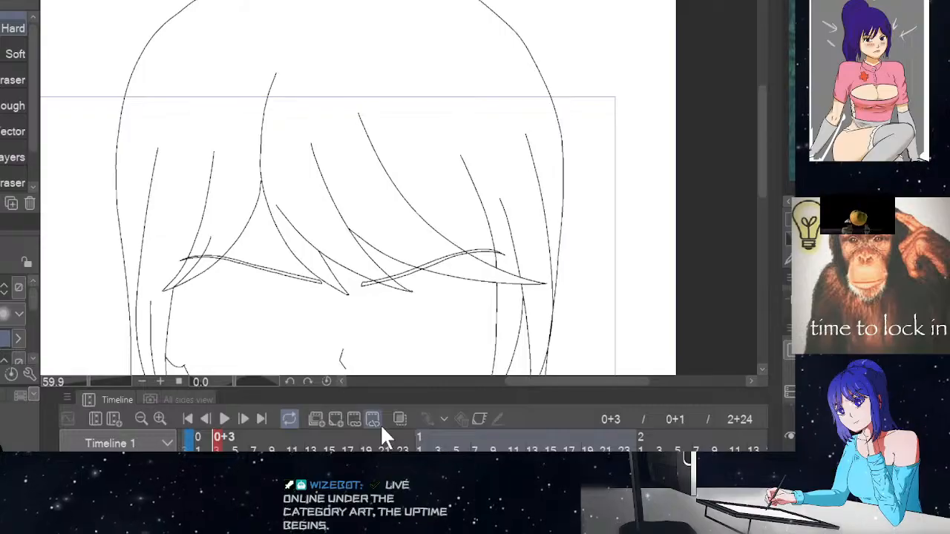
key("comma")
key("period")
key("comma")
key("period")
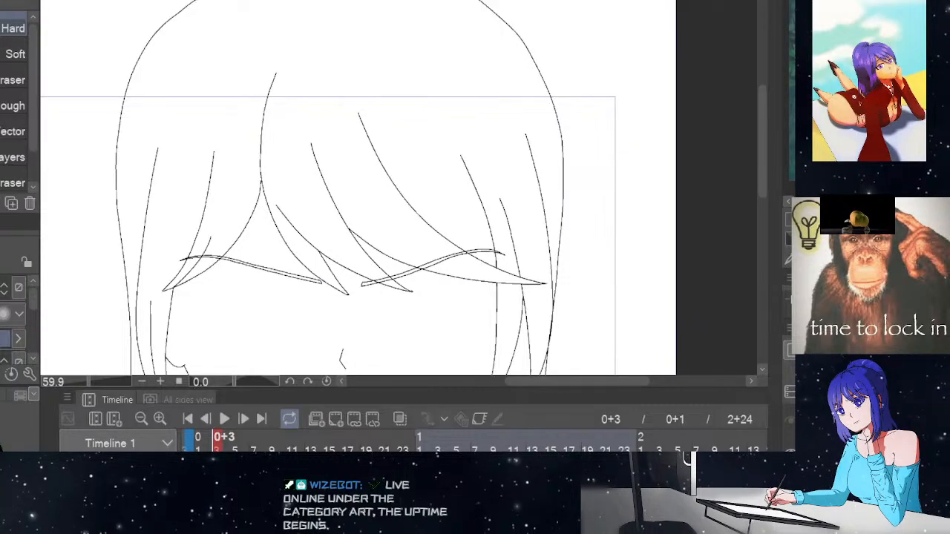
scroll(747, 197, "up", 1)
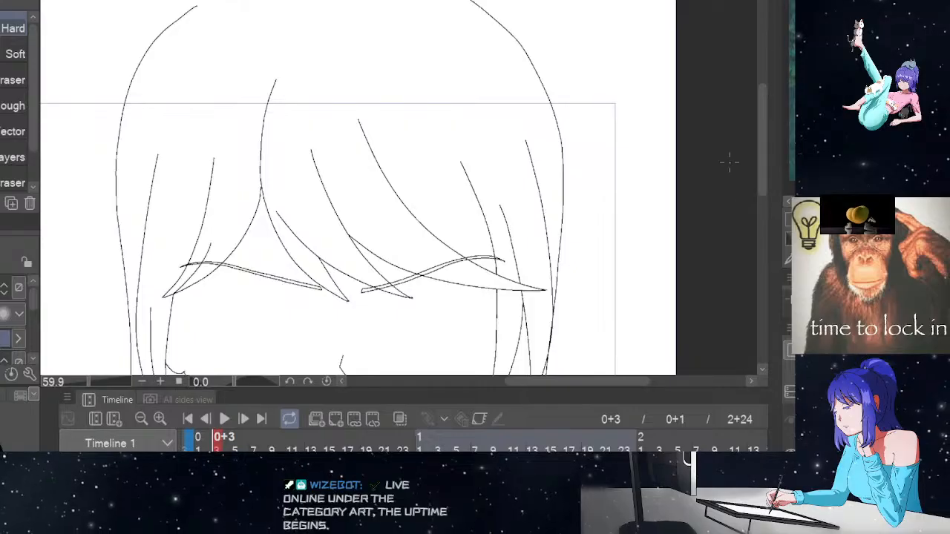
scroll(757, 162, "down", 2)
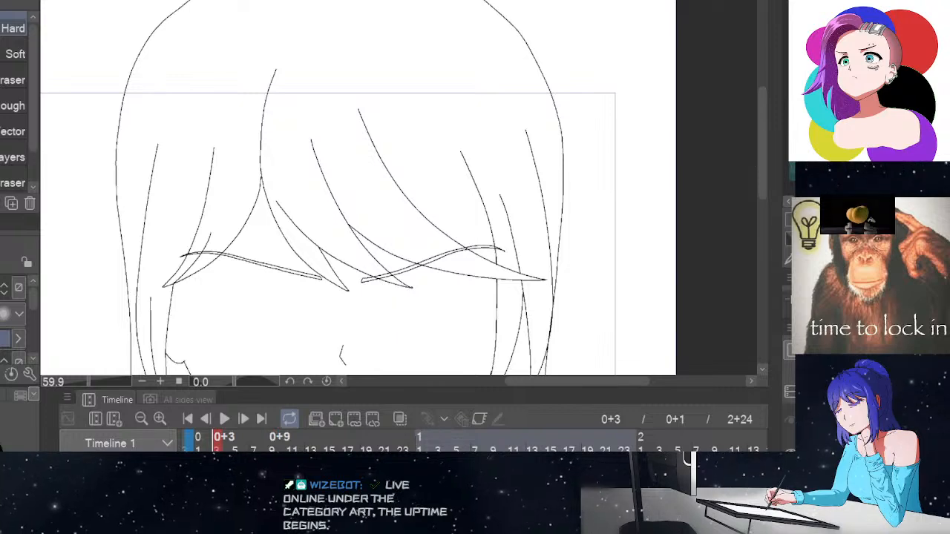
Erase the inner back-hair line running from the left side lock to the shoulder on frame 0+9, including its leftover stub
key("ctrl+space")
left_click_drag(460, 217, 444, 217)
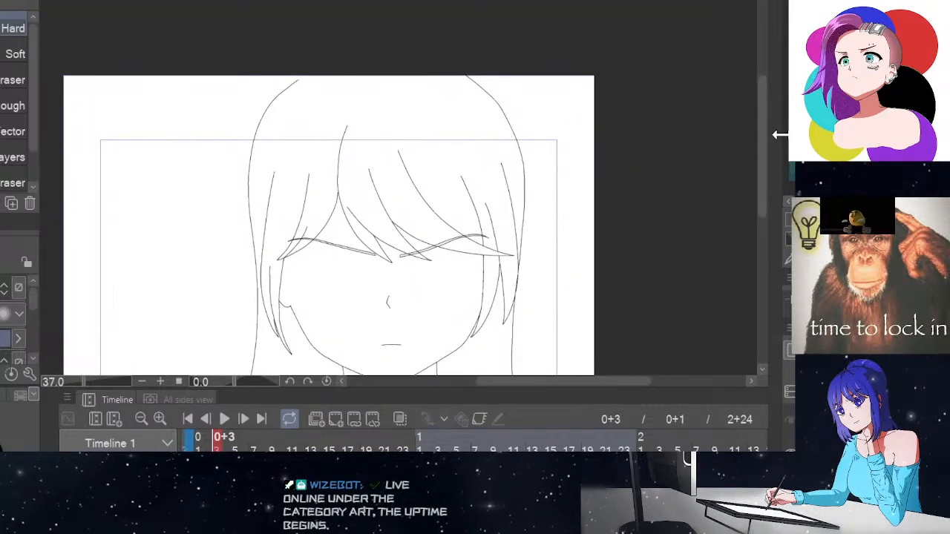
scroll(759, 156, "down", 2)
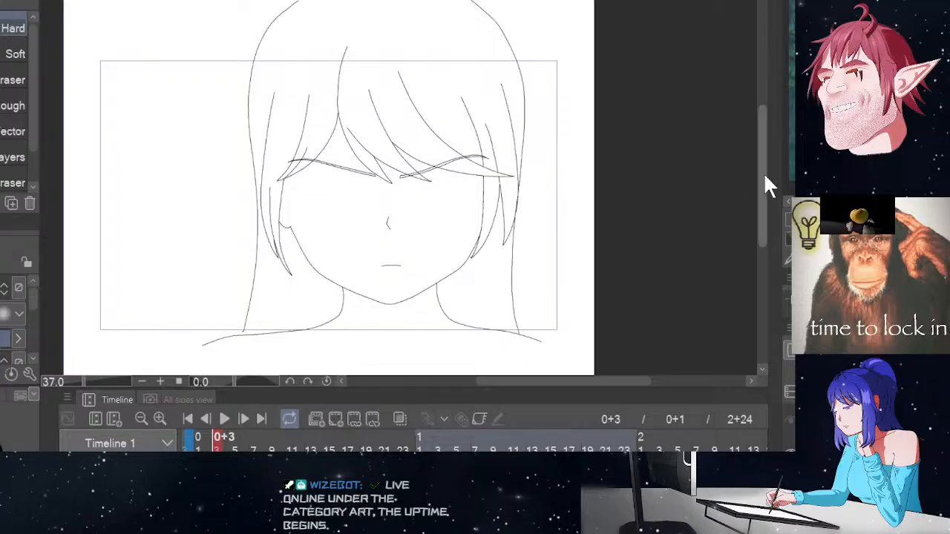
key("space")
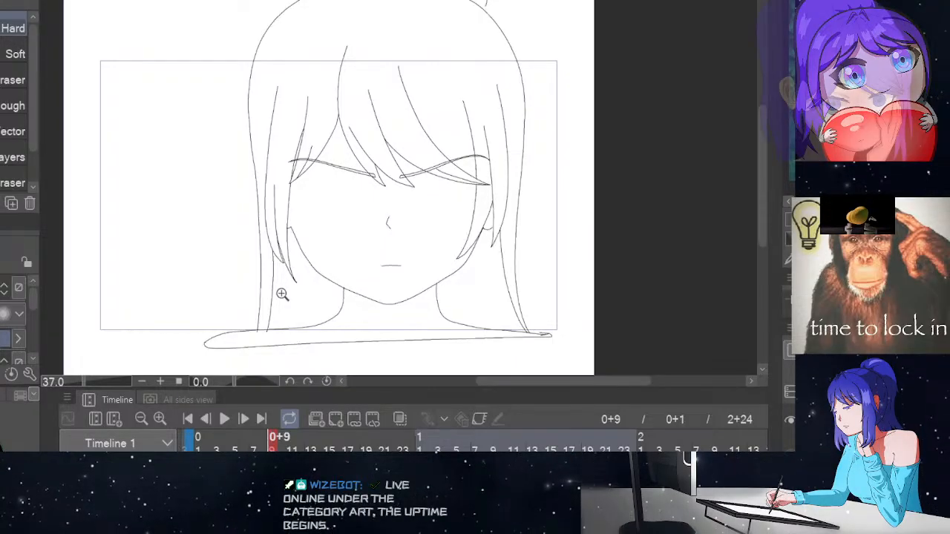
scroll(282, 295, "up", 5)
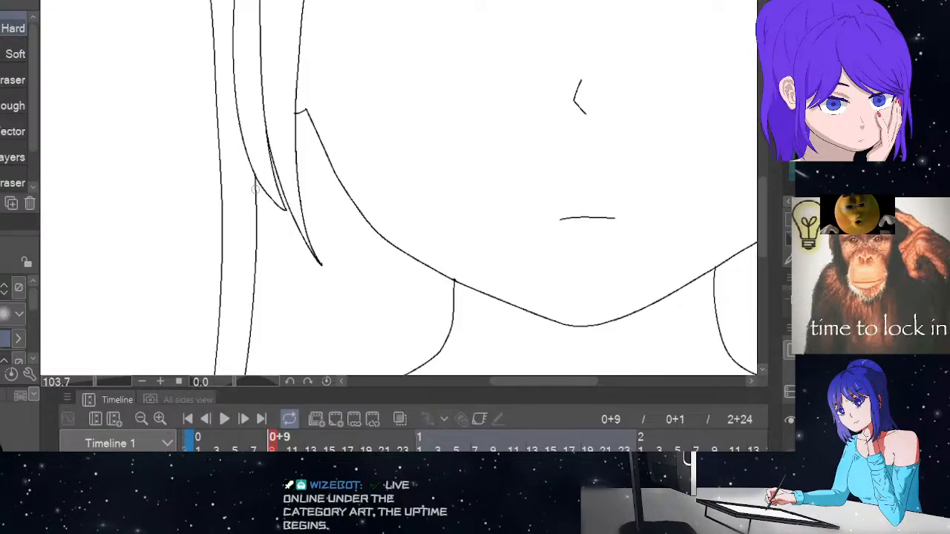
left_click_drag(257, 200, 250, 178)
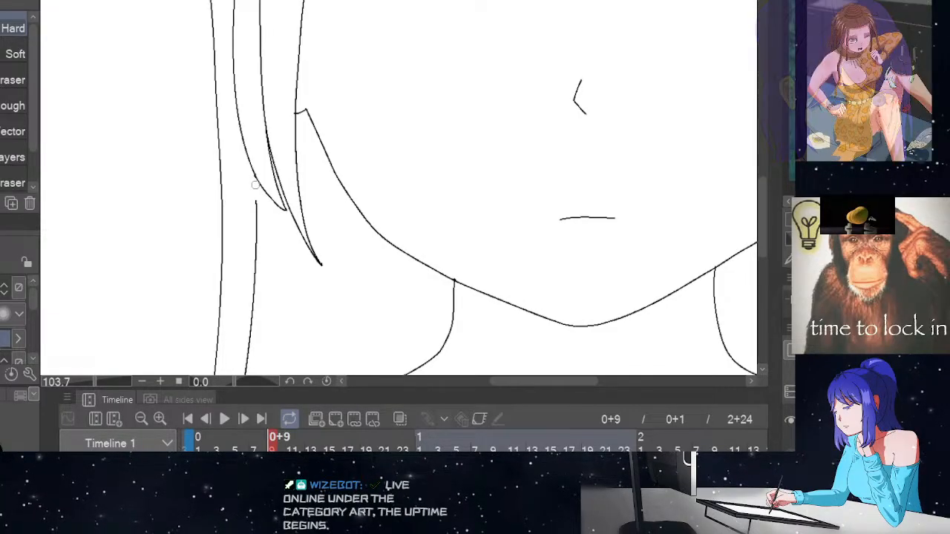
scroll(247, 164, "up", 5)
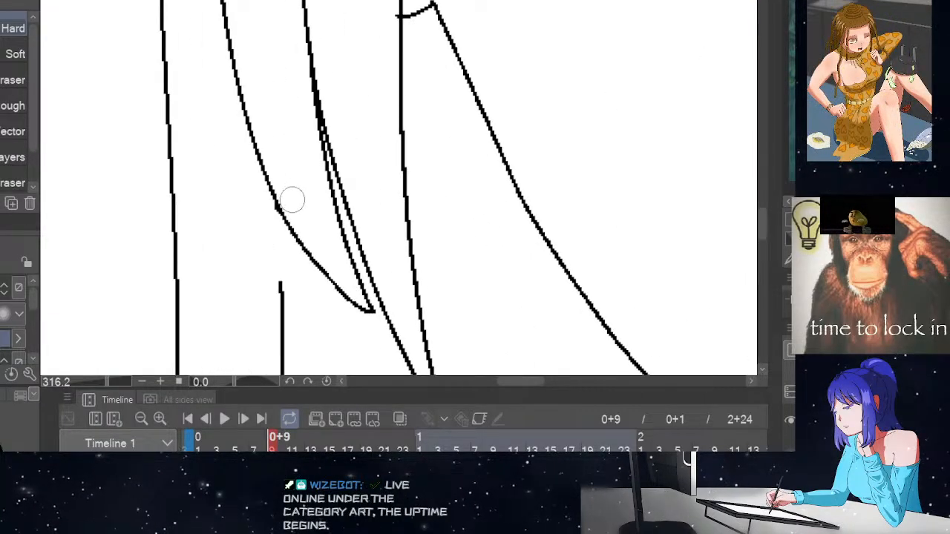
scroll(312, 259, "down", 4)
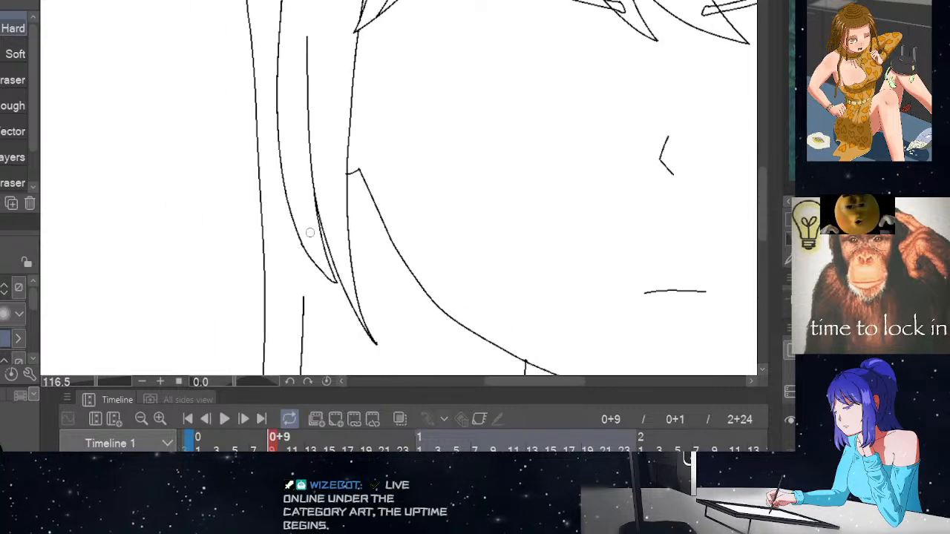
left_click_drag(763, 186, 763, 229)
left_click_drag(304, 99, 286, 295)
scroll(293, 269, "up", 2)
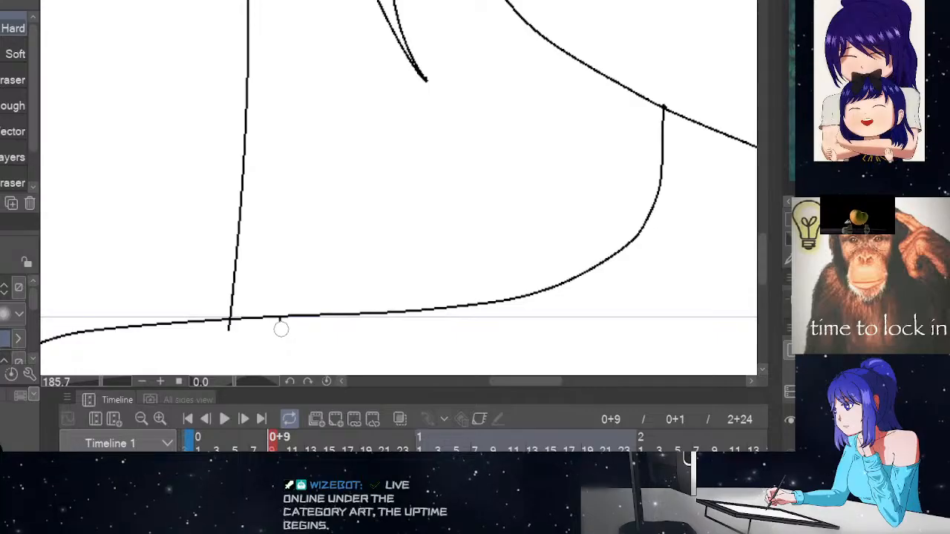
scroll(392, 168, "down", 3)
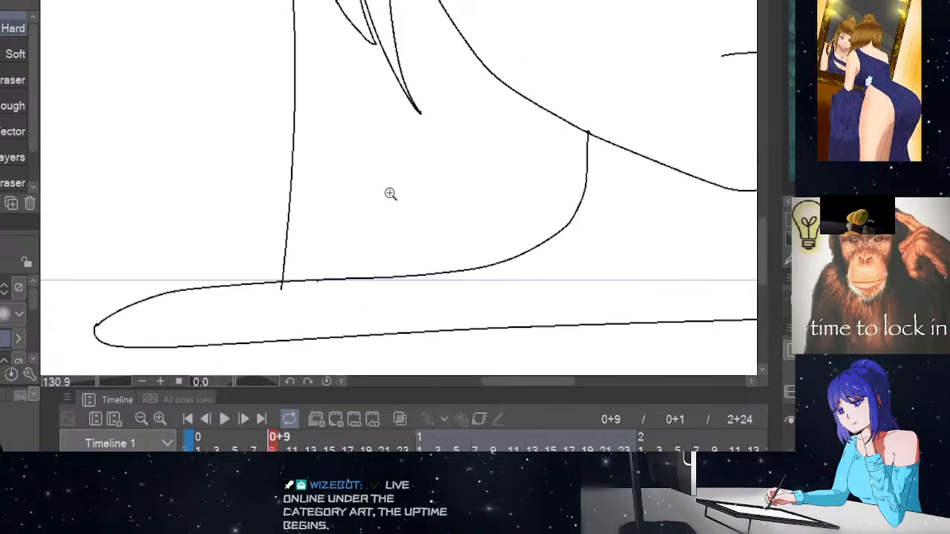
Erase the inner back-hair line running from the right side lock to the shoulder on frame 0+9, including its stub at the shoulder
left_click_drag(536, 381, 608, 380)
scroll(763, 211, "up", 3)
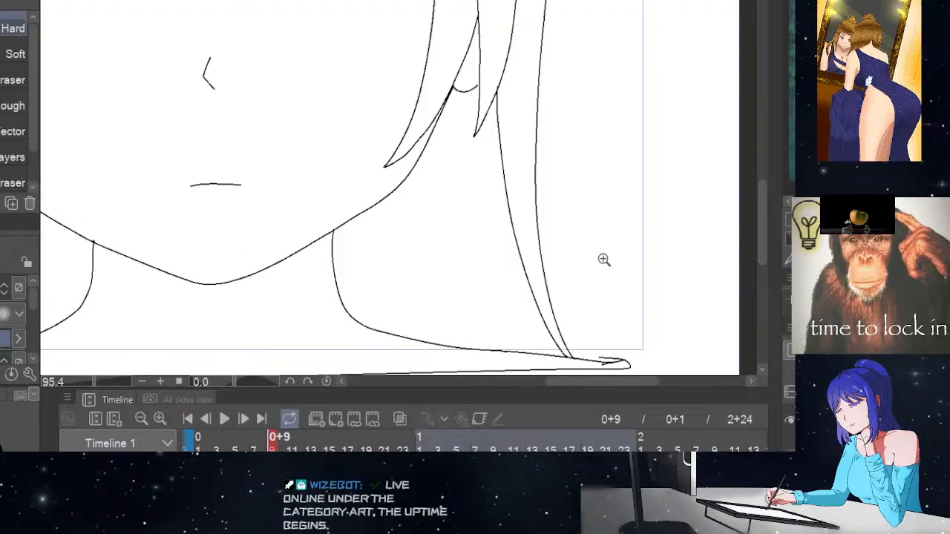
scroll(613, 259, "up", 1)
scroll(760, 194, "down", 1)
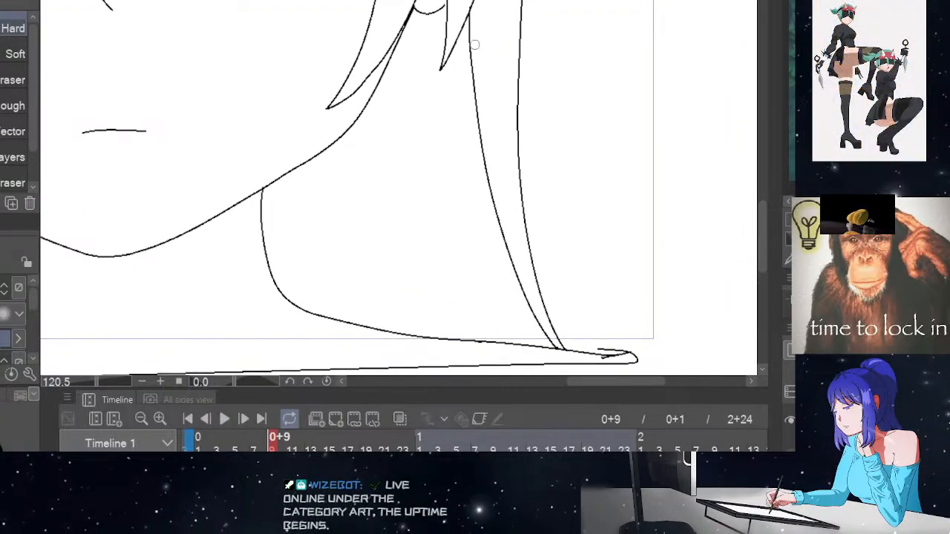
mouse_move(489, 20)
left_mouse_down()
mouse_move(474, 24)
mouse_move(471, 77)
mouse_move(510, 260)
left_mouse_up()
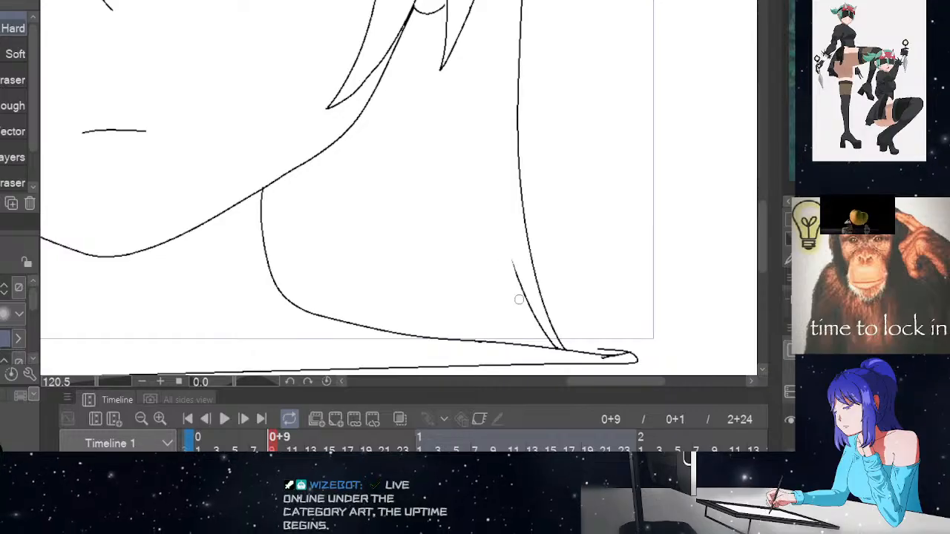
left_click_drag(515, 297, 536, 329)
scroll(579, 286, "up", 4)
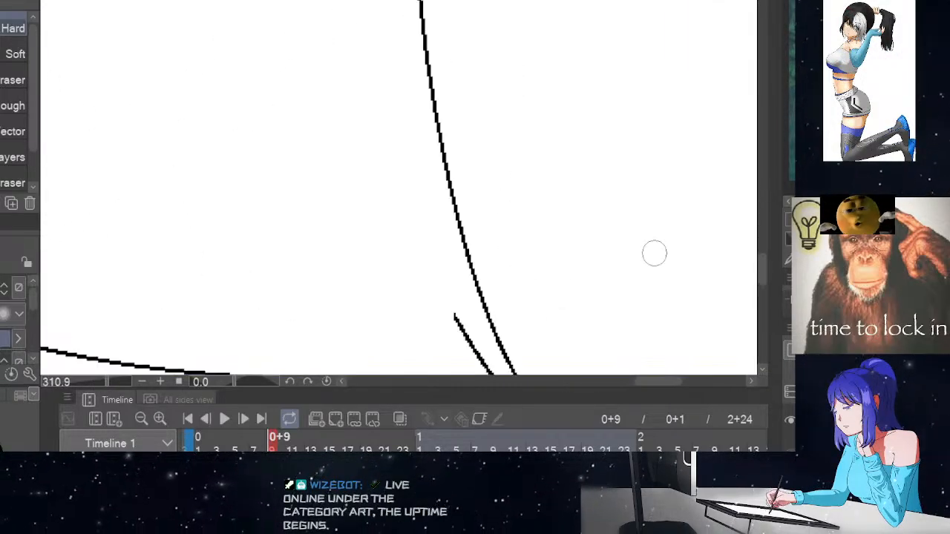
scroll(742, 260, "down", 3)
left_click_drag(445, 134, 512, 221)
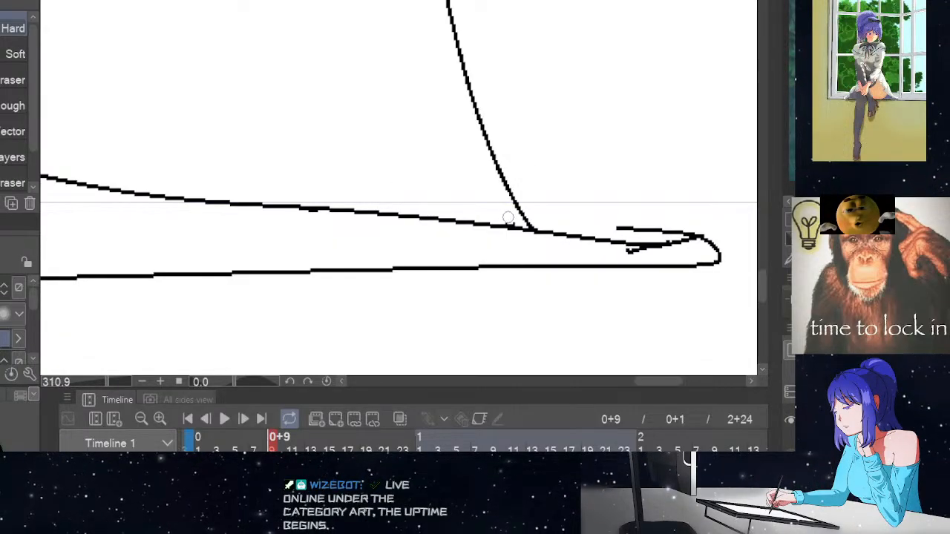
left_click_drag(510, 194, 467, 186)
left_click_drag(327, 113, 344, 121)
Flip back and forth between frames 0+1, 0+3, 0+7 and 0+9 to check how the back hair and bangs move
left_click_drag(761, 212, 748, 157)
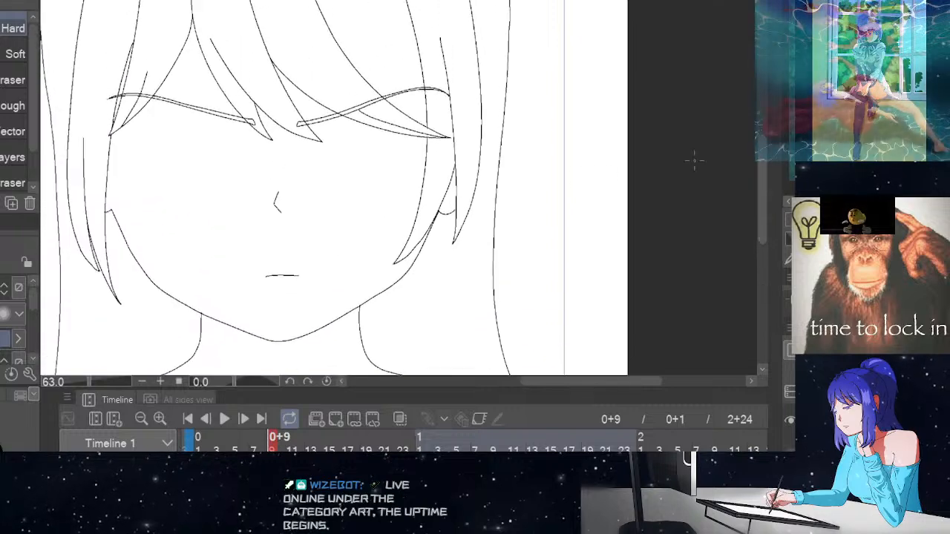
left_click_drag(491, 217, 477, 216)
left_click_drag(535, 381, 524, 380)
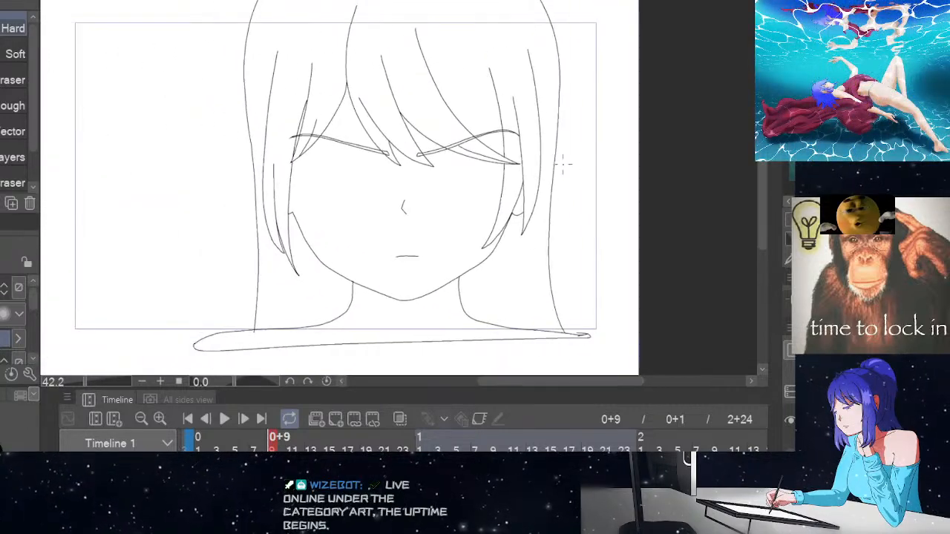
left_click_drag(562, 159, 552, 155)
left_click_drag(762, 215, 758, 169)
key("Left")
key("Left")
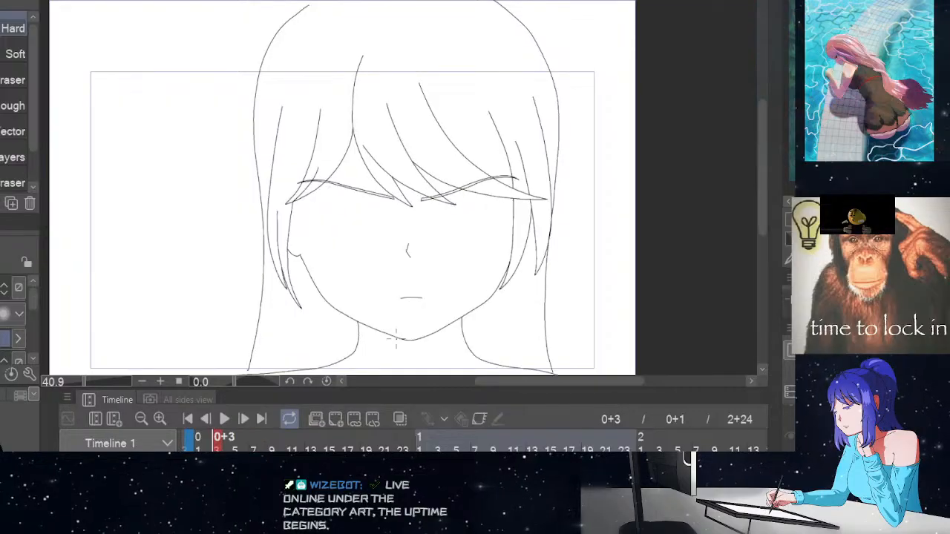
key("Left")
key("Right")
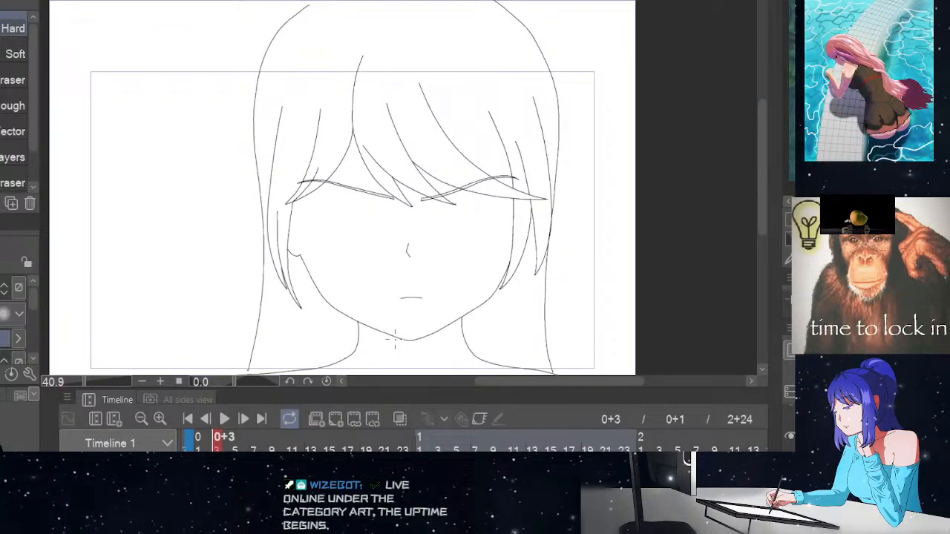
key("Right")
key("Left")
key("Right")
key("Left")
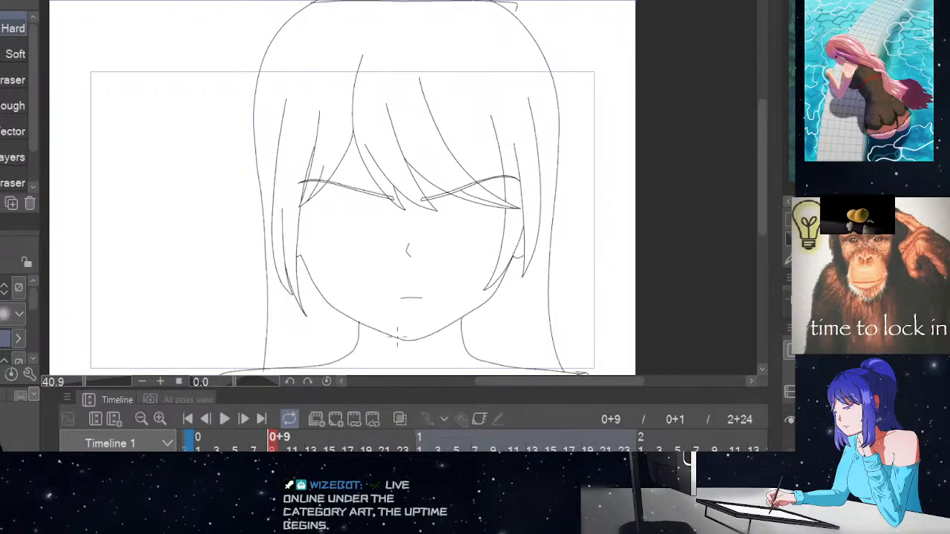
key("Right")
key("Left")
key("Left")
key("Left")
key("Right")
key("Right")
key("Right")
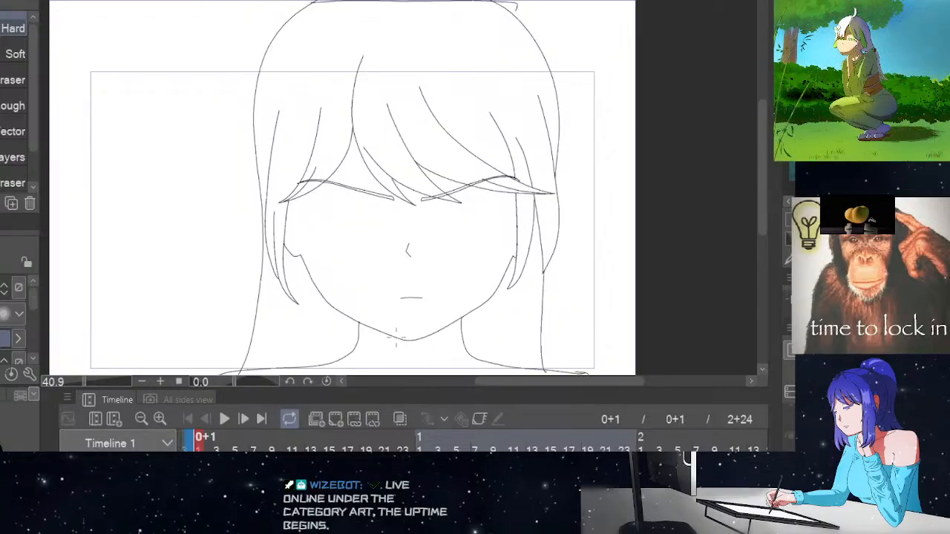
key("Right")
key("Left")
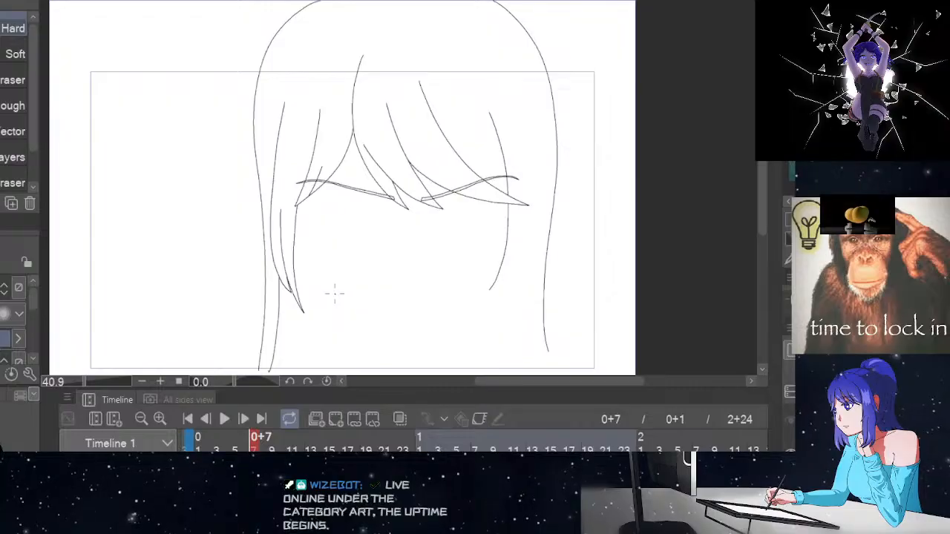
key("Left")
key("Left")
key("Left")
key("Left")
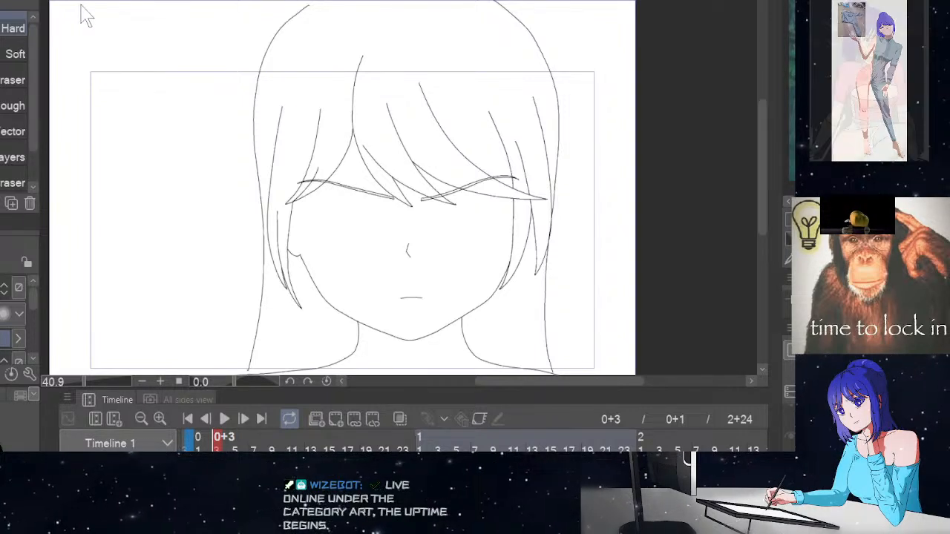
Return to frame 0+9 and turn on onion skin to compare its hair lines with the neighbouring drawing
left_click(241, 2)
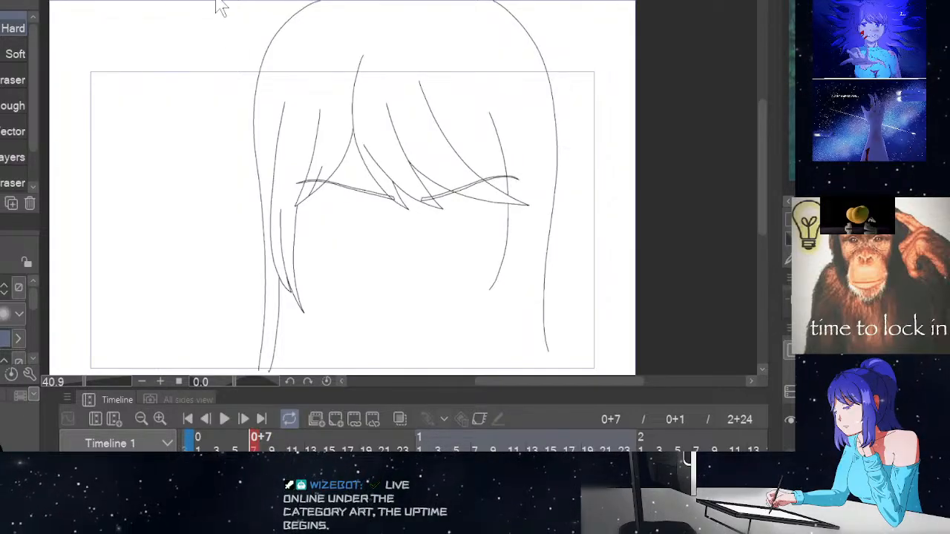
left_click(320, 449)
left_click(273, 449)
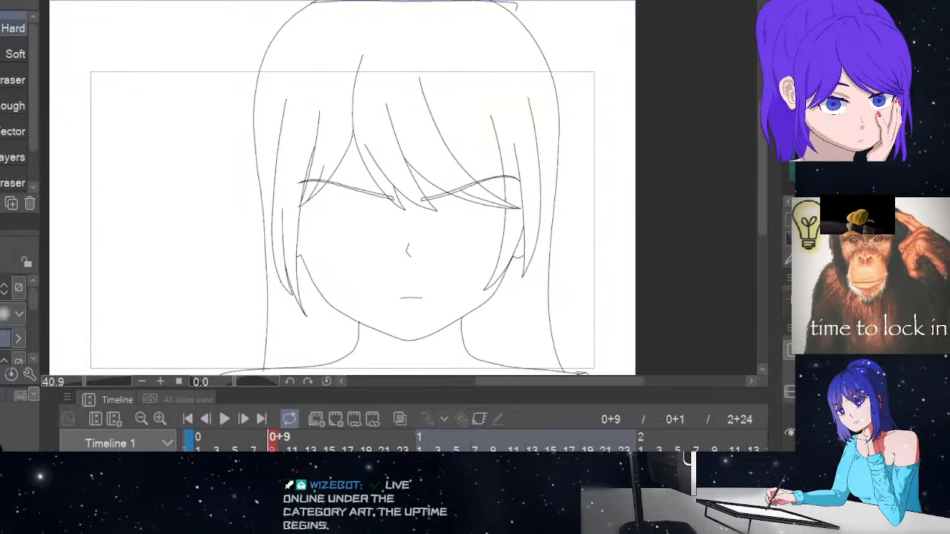
scroll(765, 208, "up", 1)
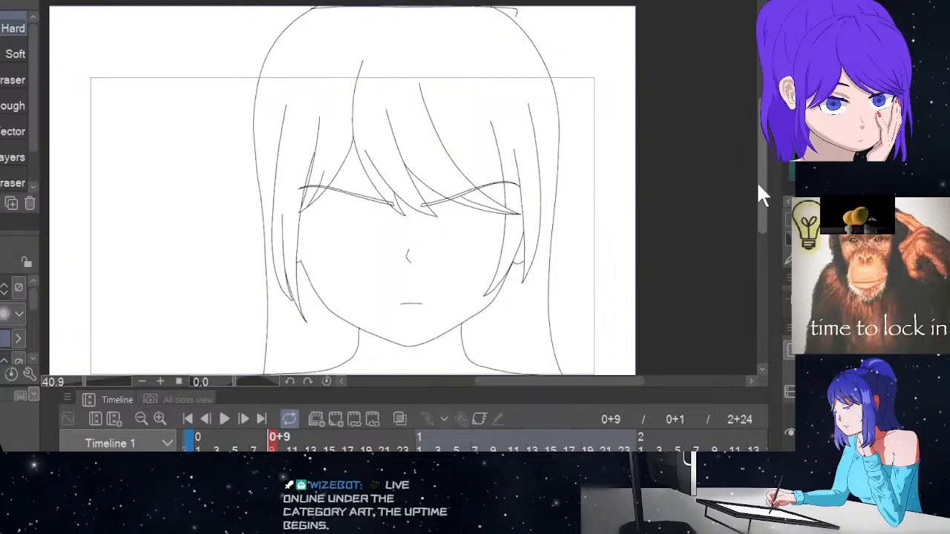
left_click(399, 420)
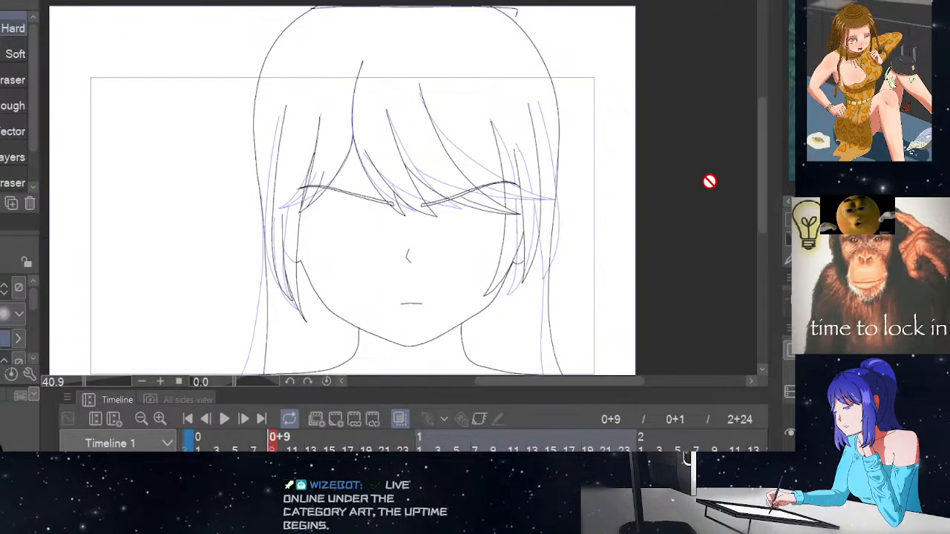
scroll(761, 197, "down", 3)
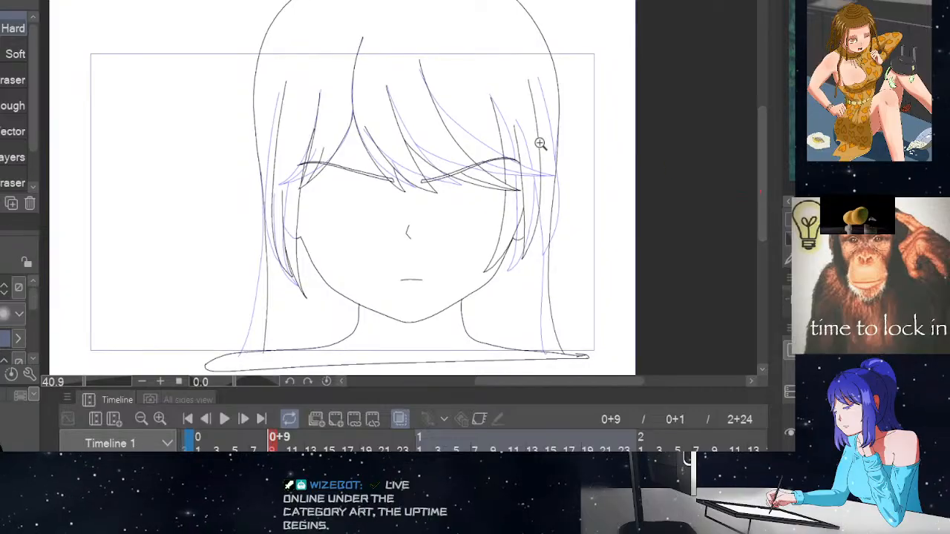
left_click_drag(537, 147, 537, 175)
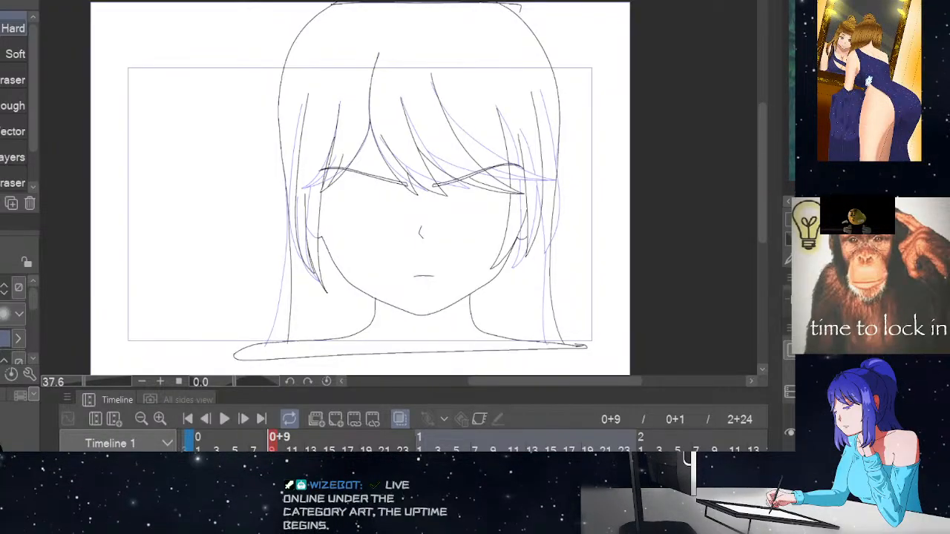
scroll(522, 205, "up", 3)
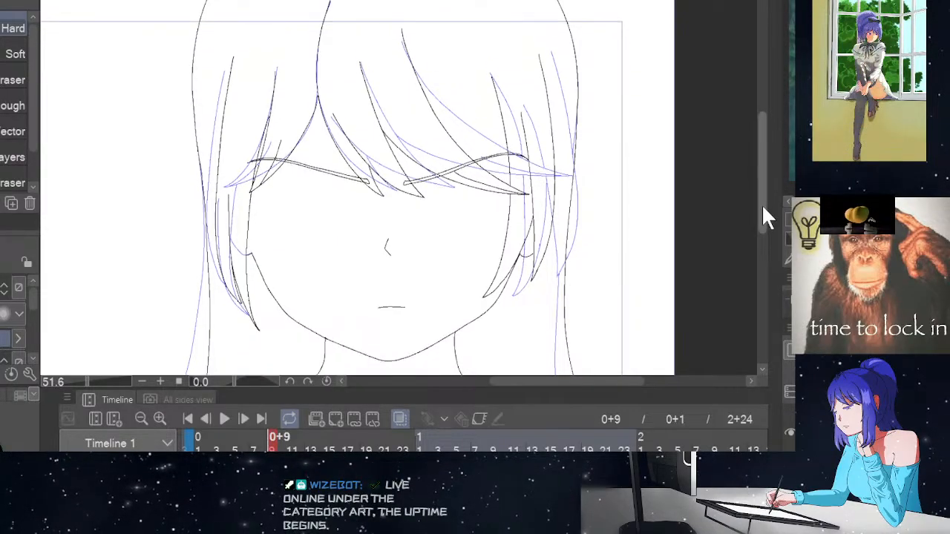
left_click_drag(762, 204, 760, 195)
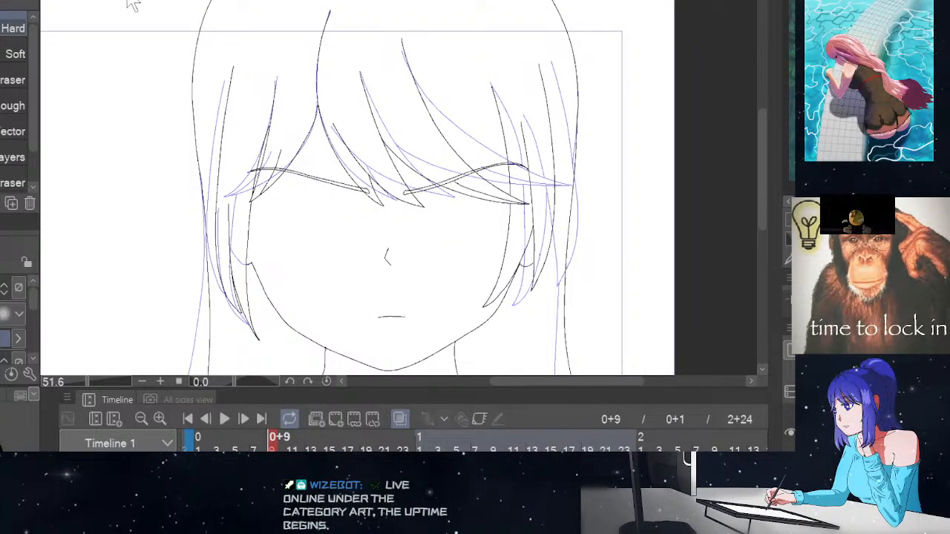
Put a new blank animation cel on frame 0+9 in place of the existing drawing and pick the pen for drawing
key("ctrl+z")
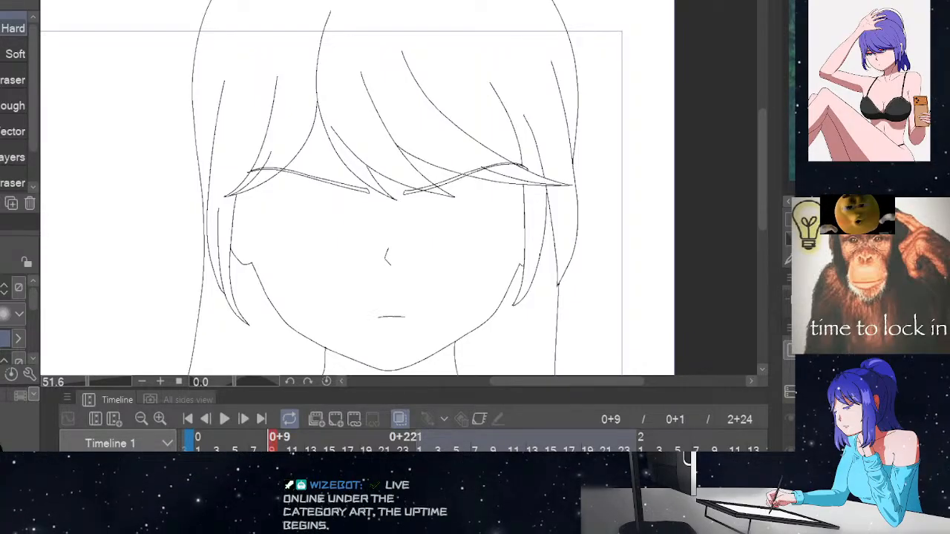
left_click(340, 423)
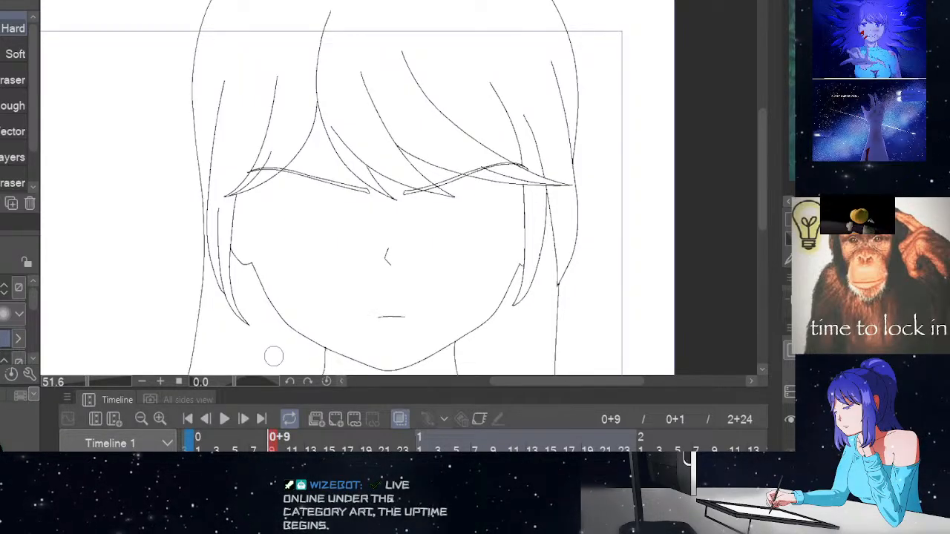
left_click(335, 419)
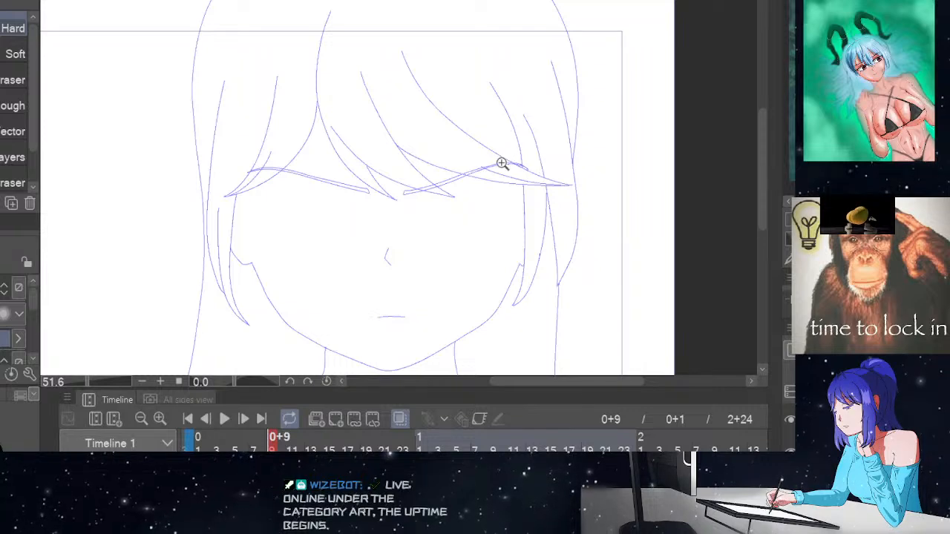
scroll(503, 162, "down", 1)
scroll(657, 170, "up", 2)
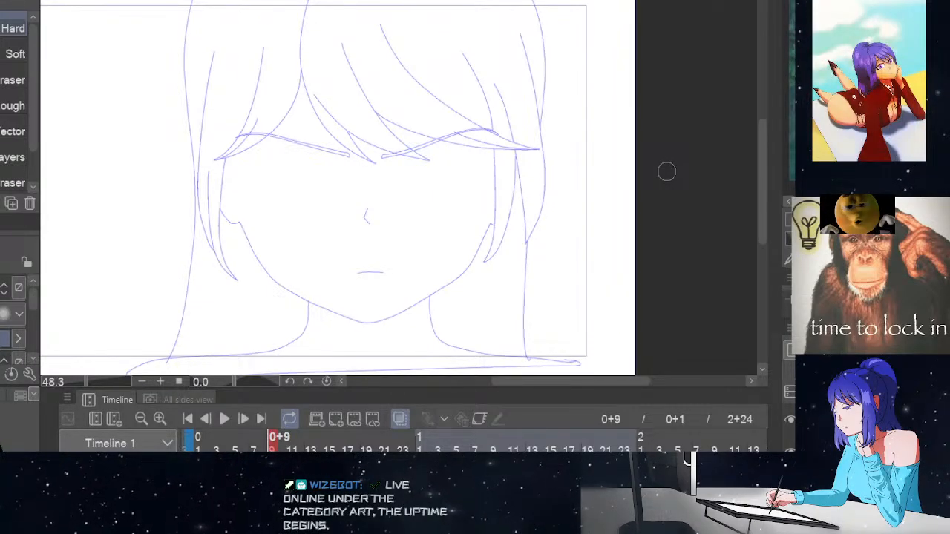
scroll(760, 178, "down", 1)
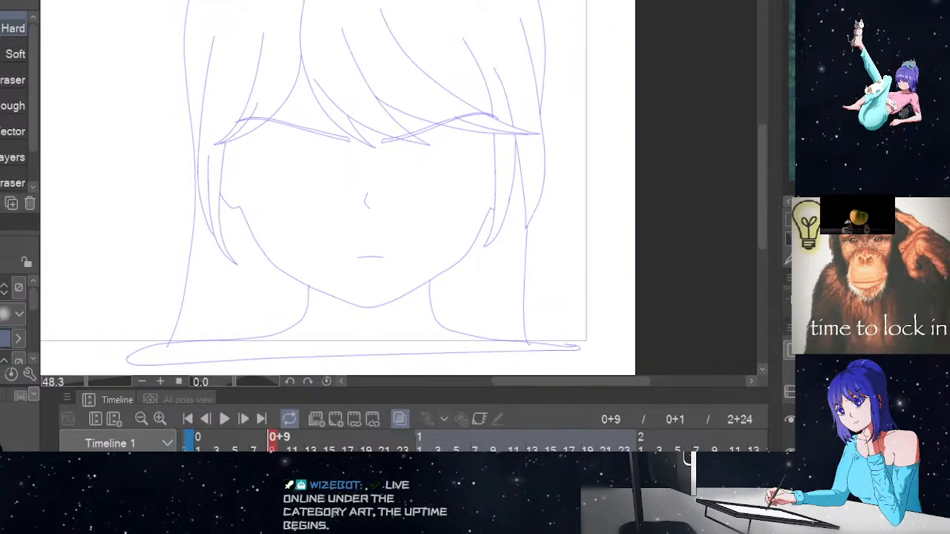
key("p")
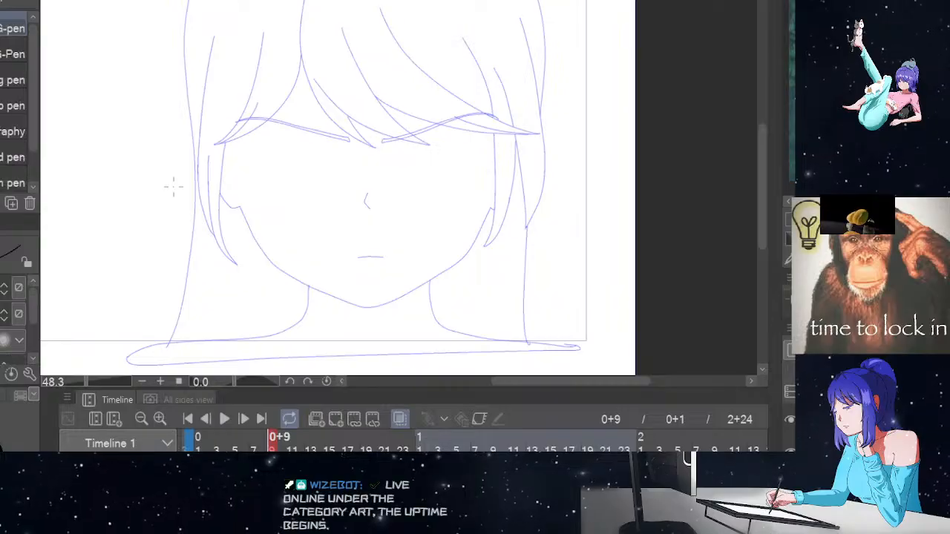
scroll(270, 215, "down", 2)
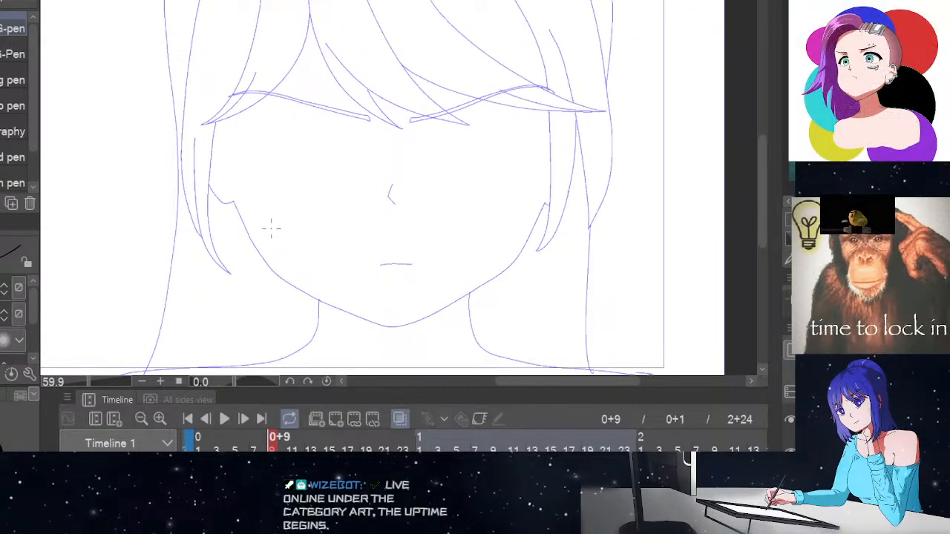
scroll(265, 234, "up", 2)
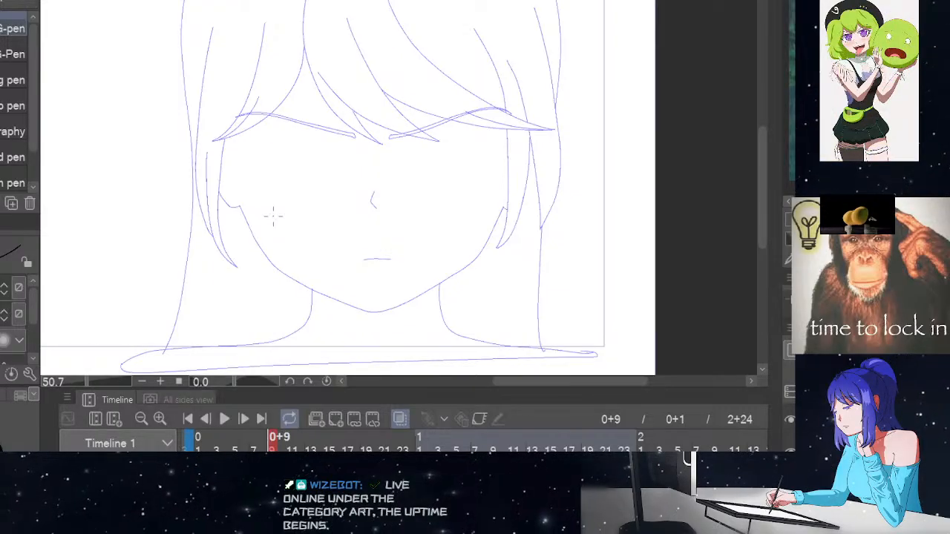
Go to frame 0+1 and draw an outer line along the left bang lock, from its upper strand down toward the tip
key("Home")
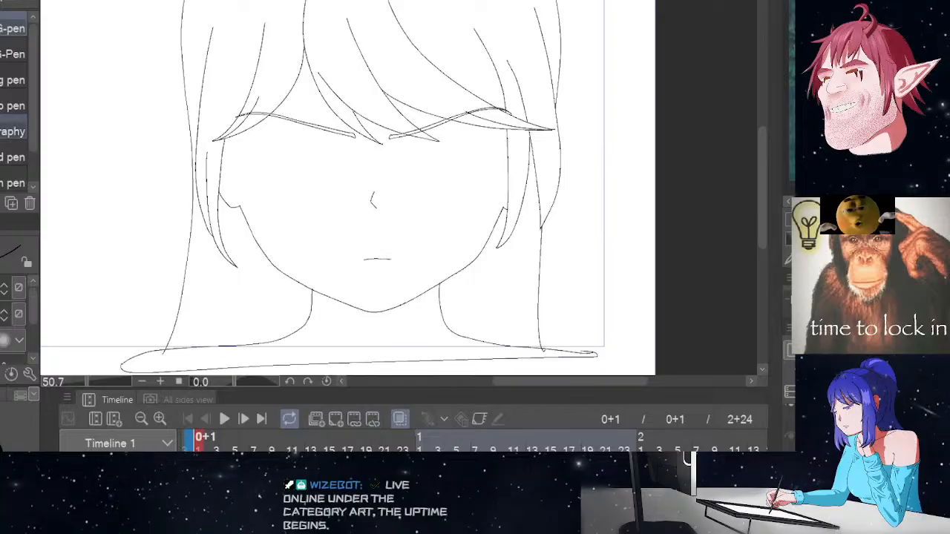
mouse_move(234, 128)
left_mouse_down()
mouse_move(242, 51)
mouse_move(237, 59)
left_mouse_up()
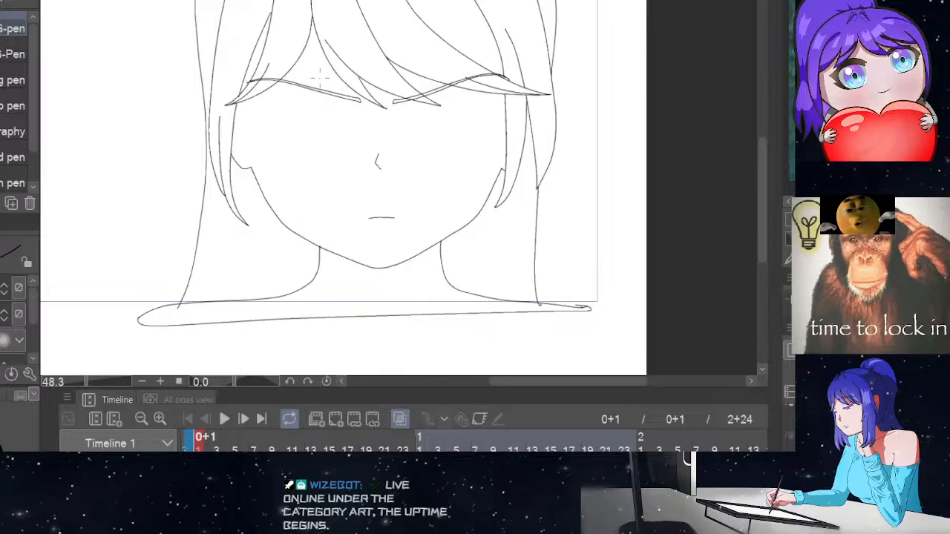
left_click_drag(241, 90, 325, 63)
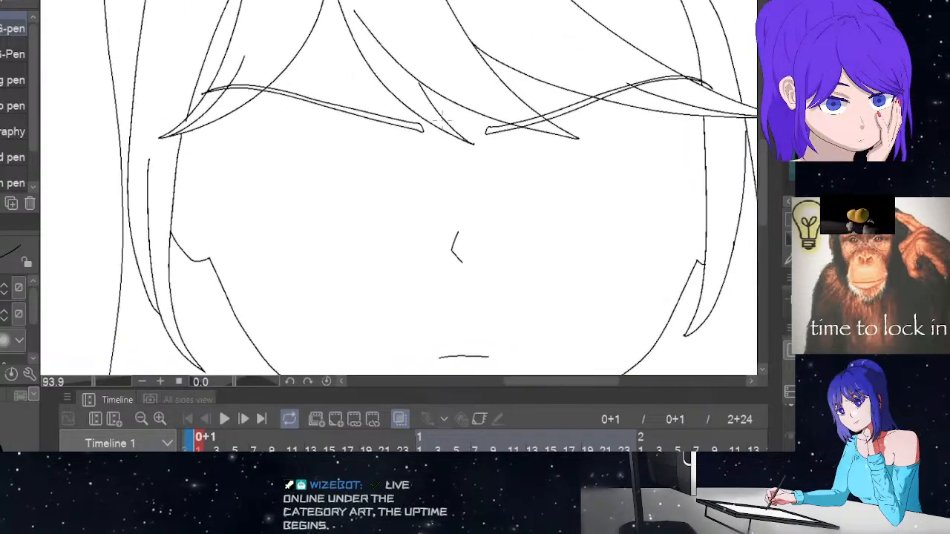
Compare the bang and side-hair lines on frame 0+1 with the blank cel, ending on frame 0+9 with the pen ready
left_click_drag(760, 165, 760, 141)
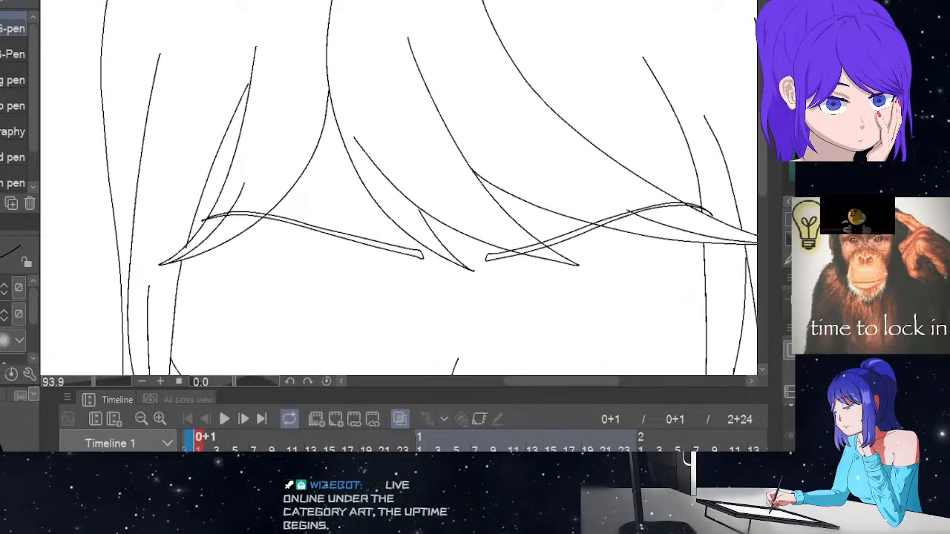
key("y")
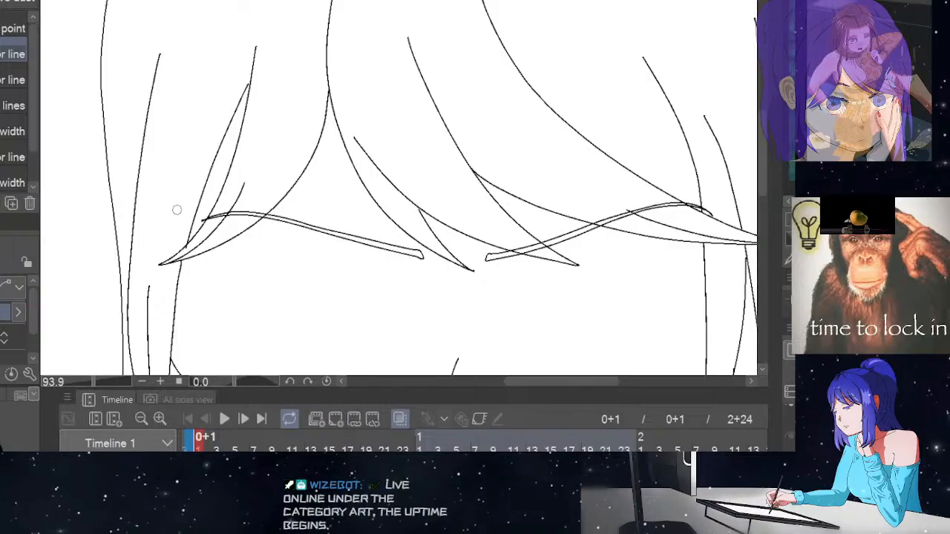
scroll(256, 215, "up", 2)
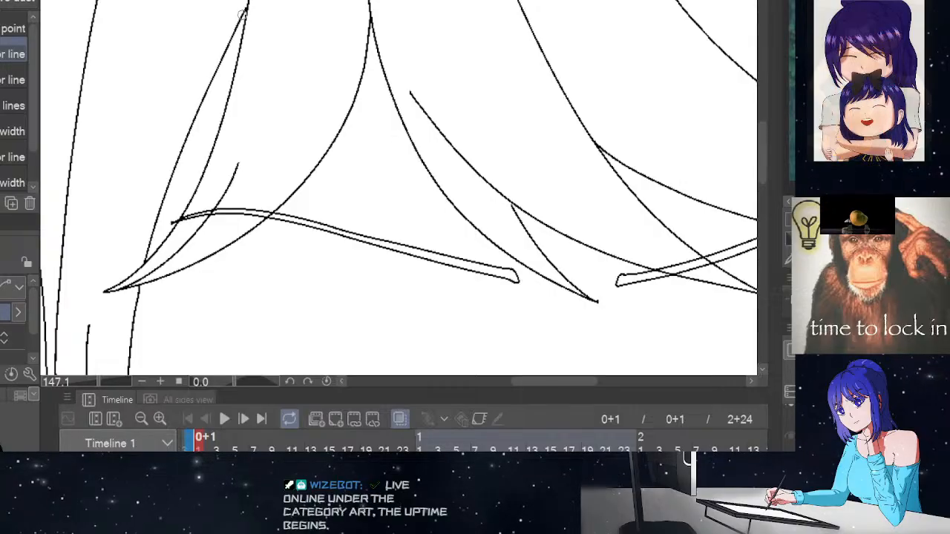
scroll(530, 197, "down", 6)
scroll(530, 198, "up", 3)
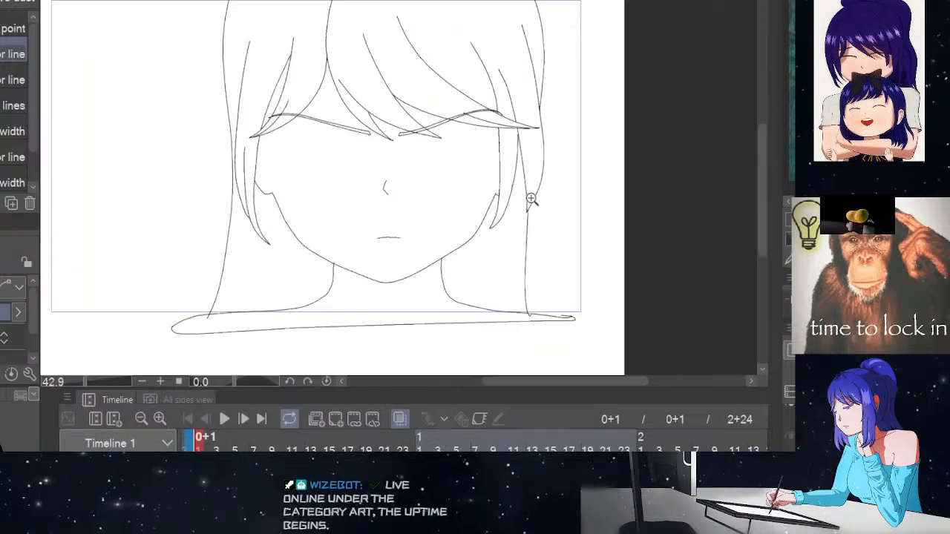
scroll(273, 59, "down", 3)
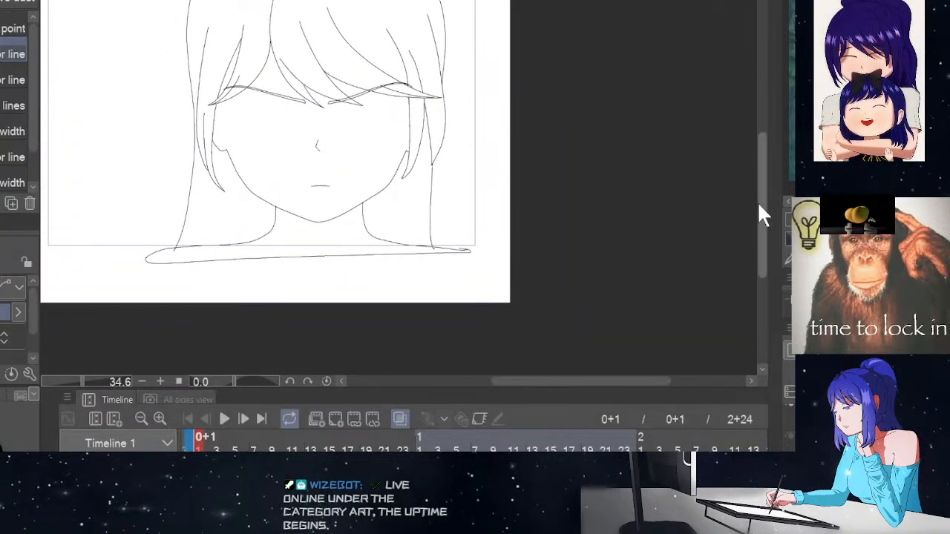
left_click_drag(757, 201, 758, 158)
scroll(378, 219, "up", 2)
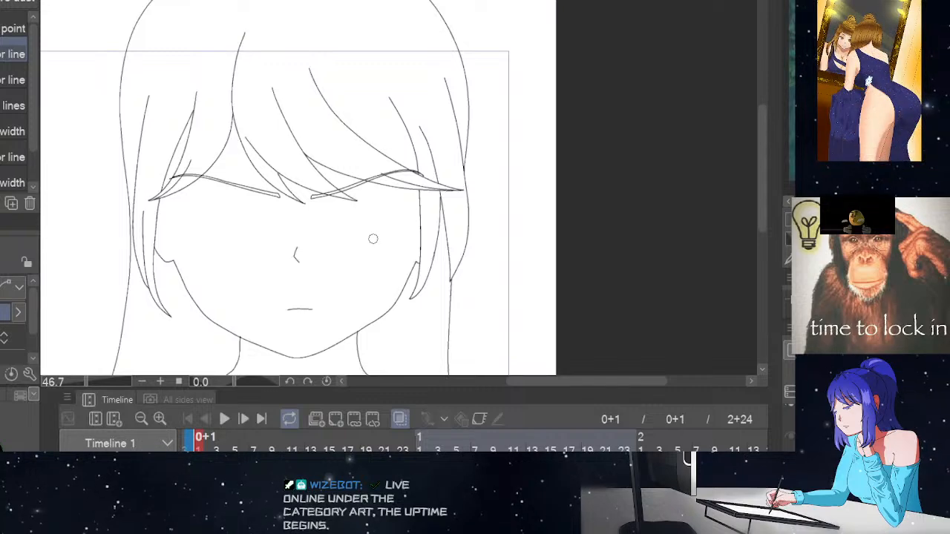
left_click(273, 438)
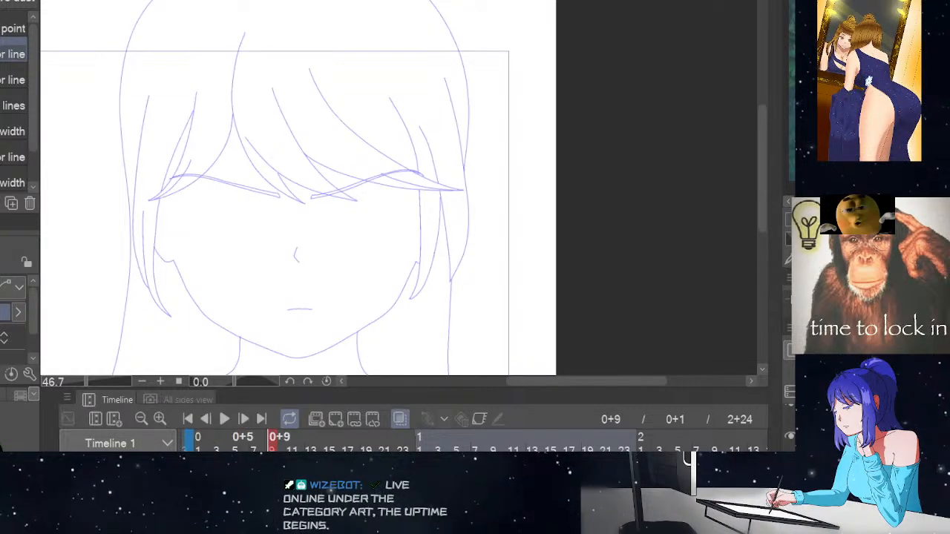
left_click(199, 438)
scroll(315, 155, "up", 3)
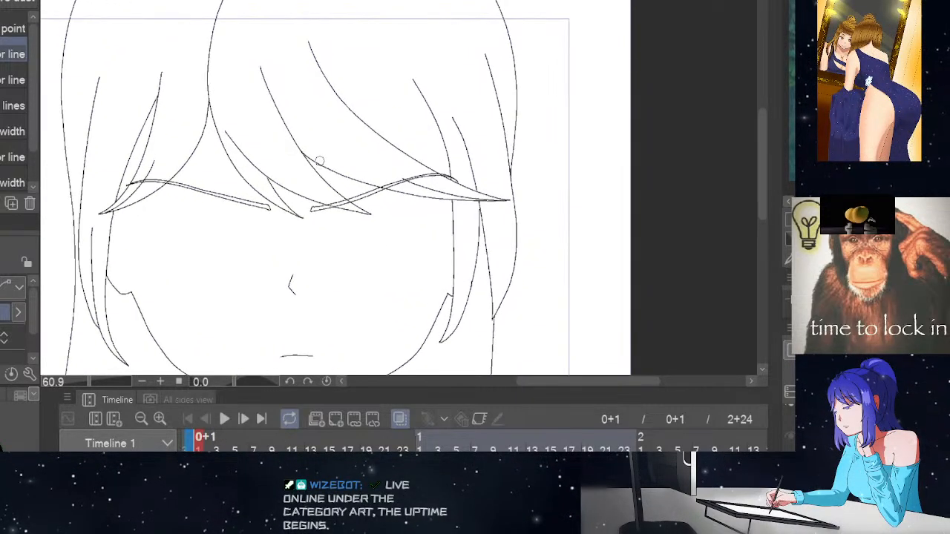
scroll(310, 165, "down", 3)
scroll(311, 165, "up", 1)
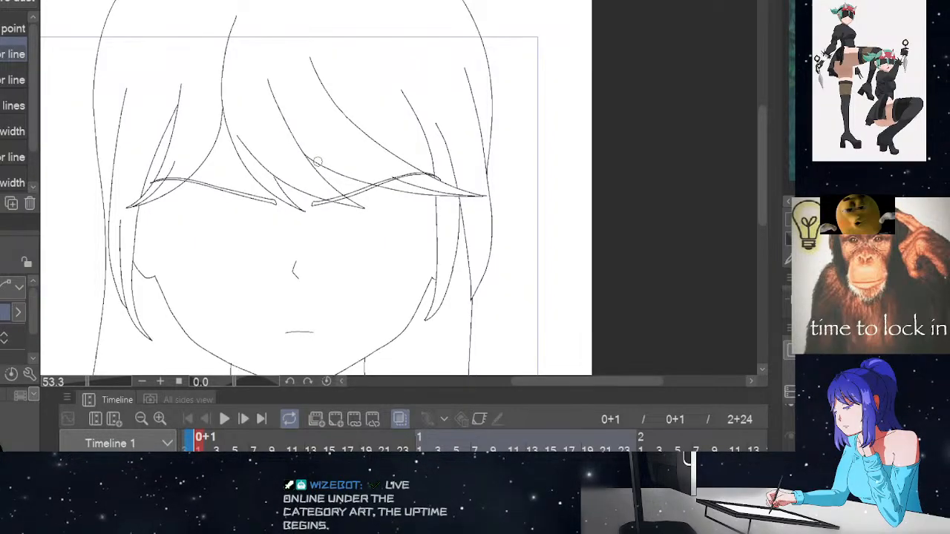
left_click(273, 438)
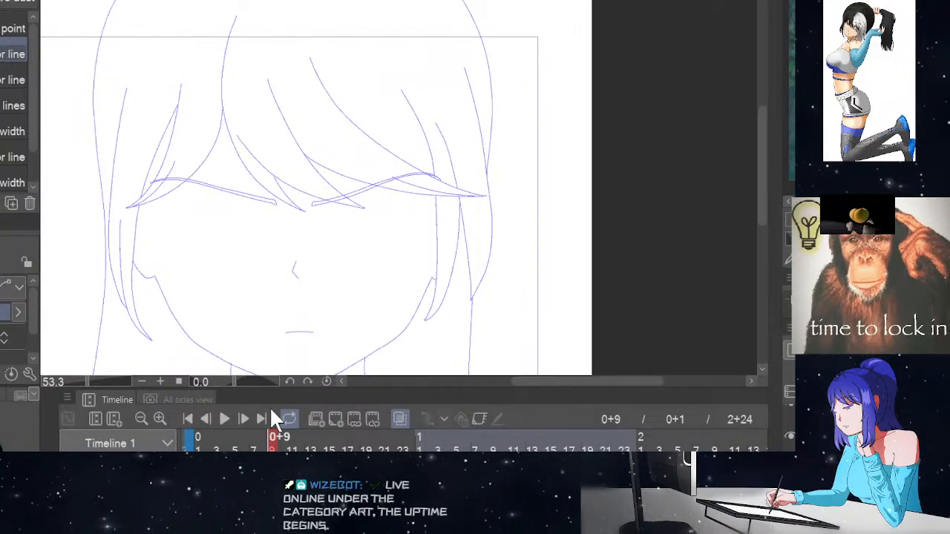
key("p")
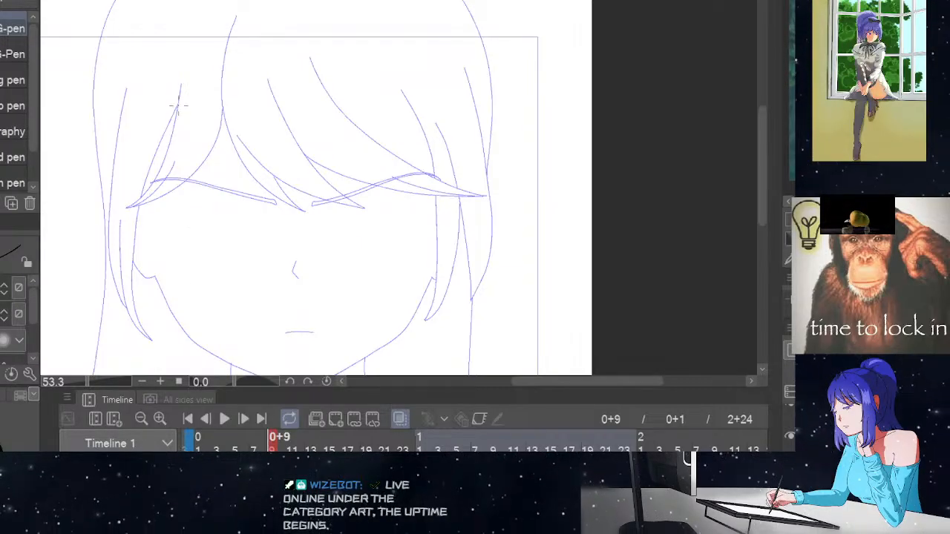
Try drawing the left side lock on frame 0+9 with two long strokes that meet at the onion-skinned tip
mouse_move(178, 103)
left_mouse_down()
mouse_move(151, 228)
mouse_move(152, 342)
left_mouse_up()
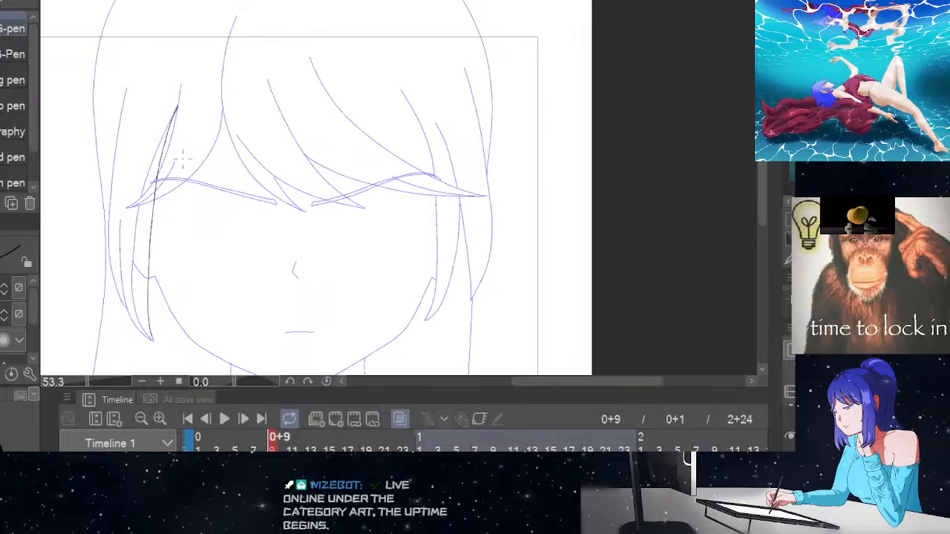
scroll(170, 180, "up", 2)
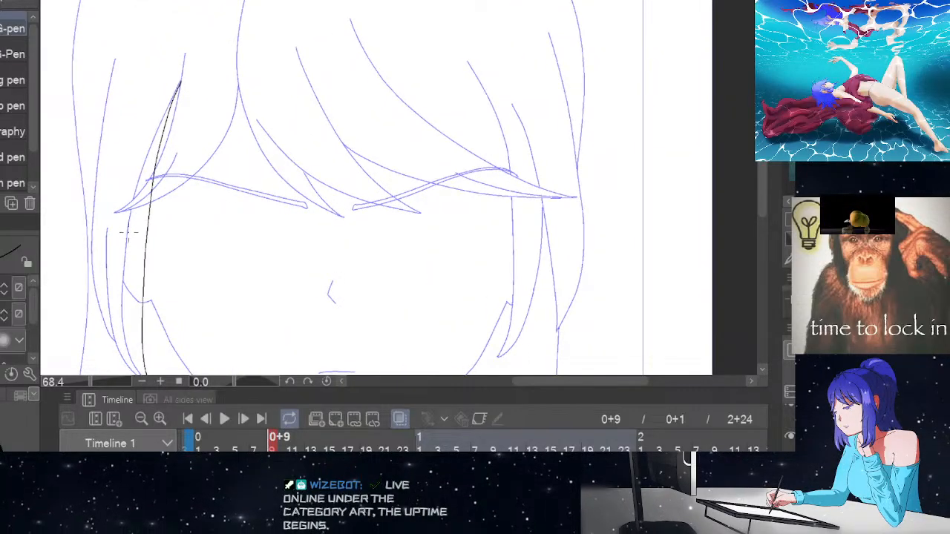
left_click_drag(123, 229, 141, 375)
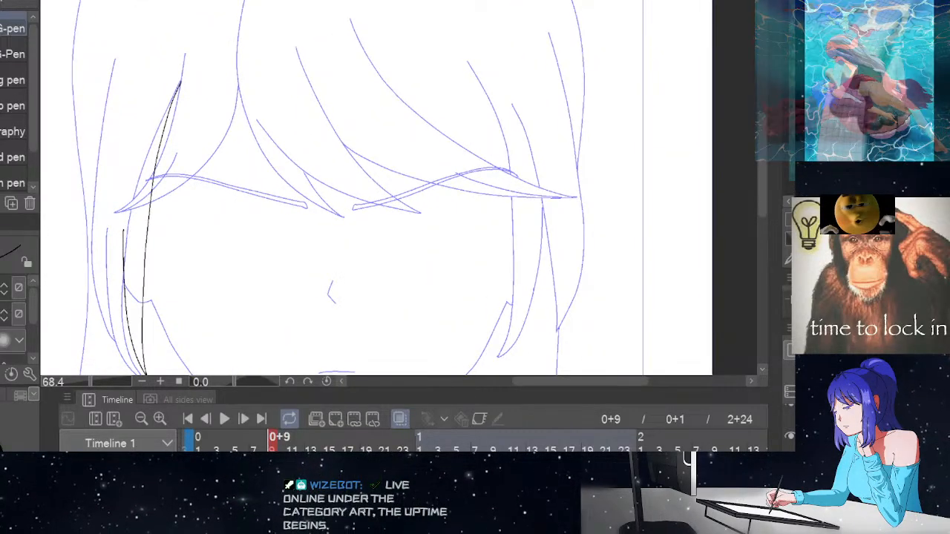
scroll(228, 271, "down", 2)
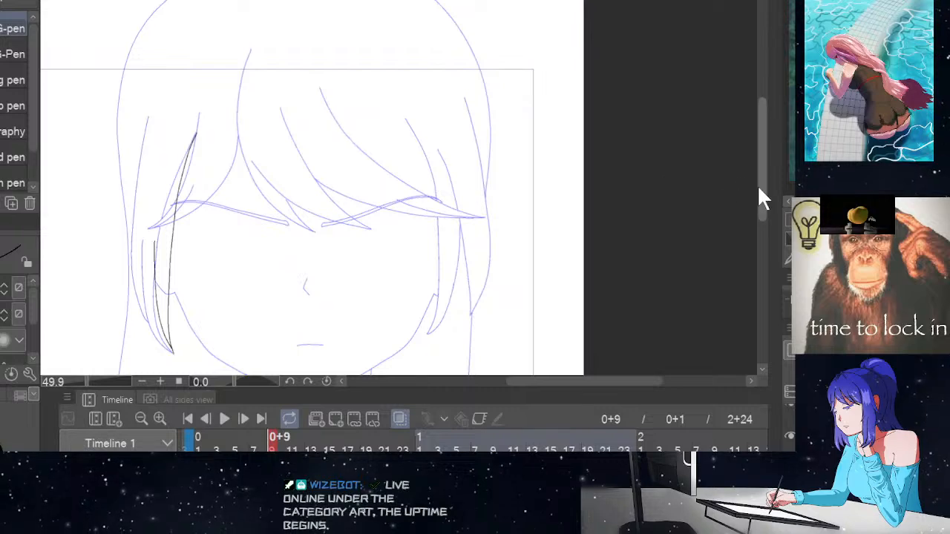
scroll(758, 185, "down", 1)
scroll(225, 218, "up", 2)
scroll(226, 218, "up", 2)
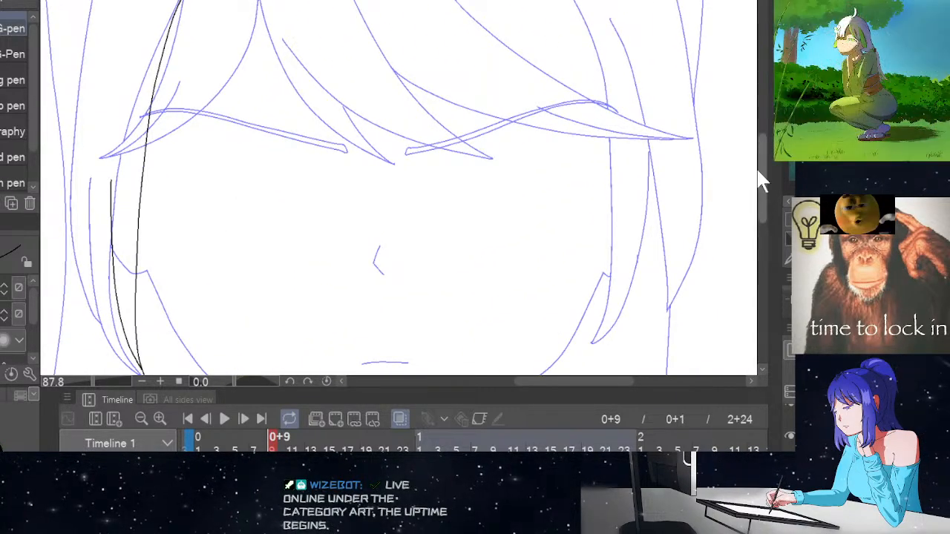
scroll(761, 184, "down", 1)
scroll(757, 173, "down", 1)
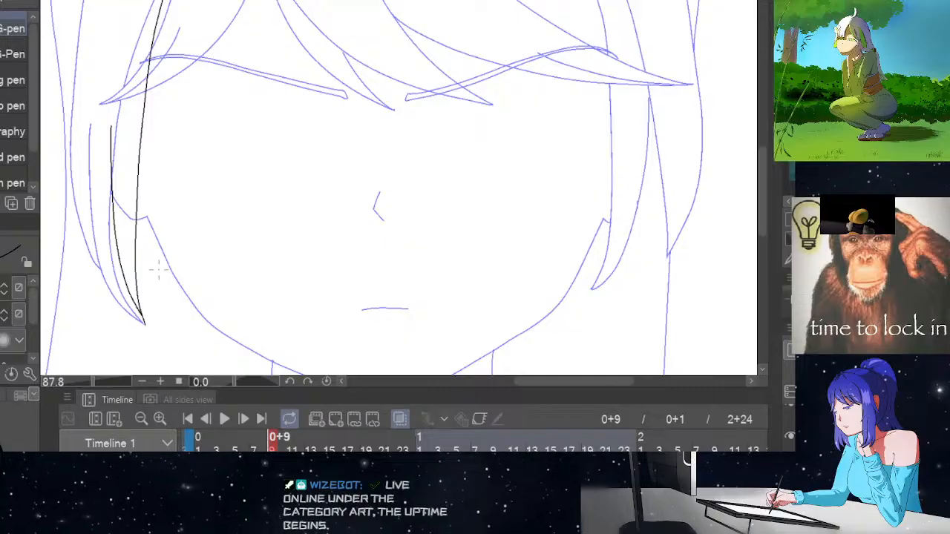
key("y")
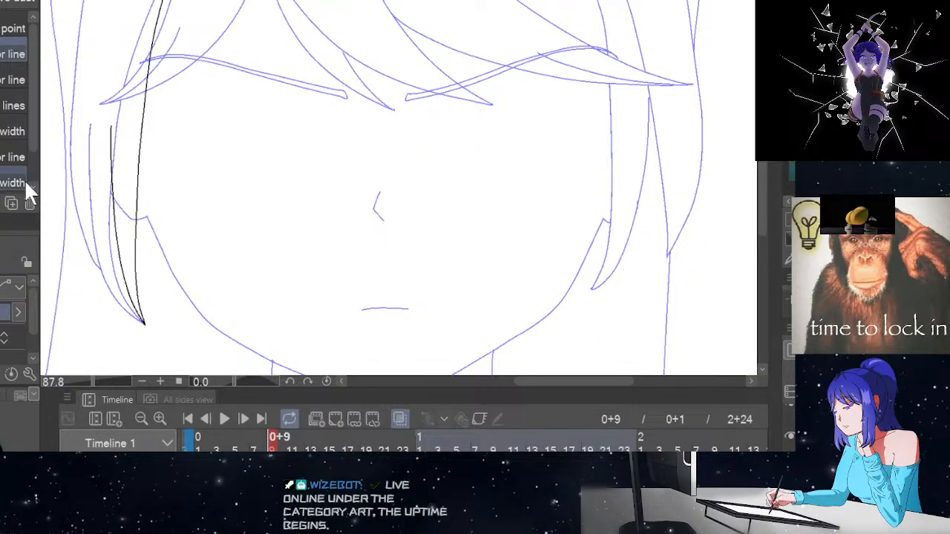
key("p")
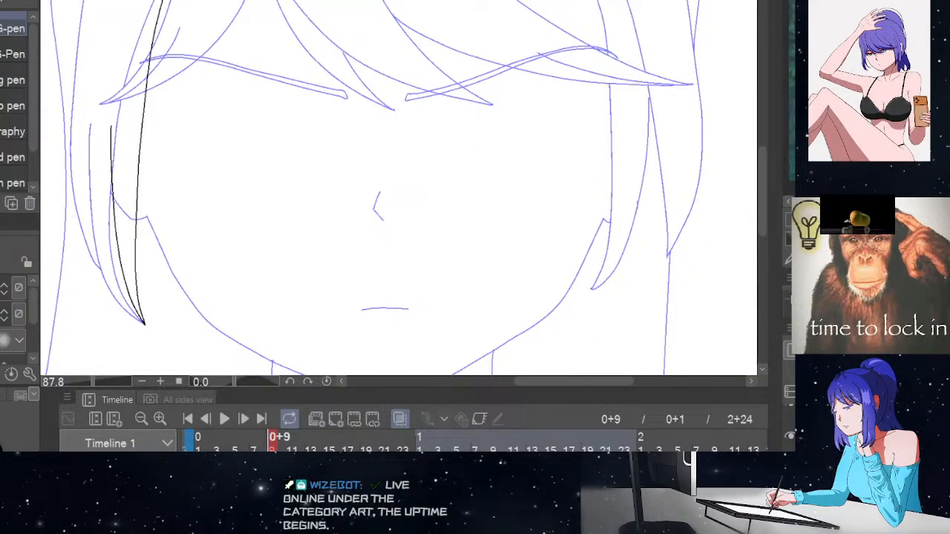
scroll(230, 226, "down", 2)
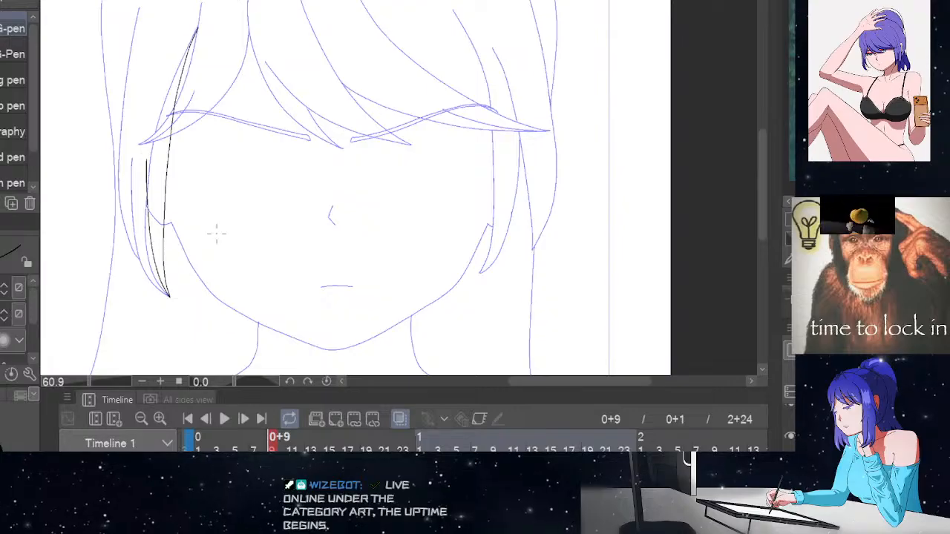
scroll(764, 204, "up", 1)
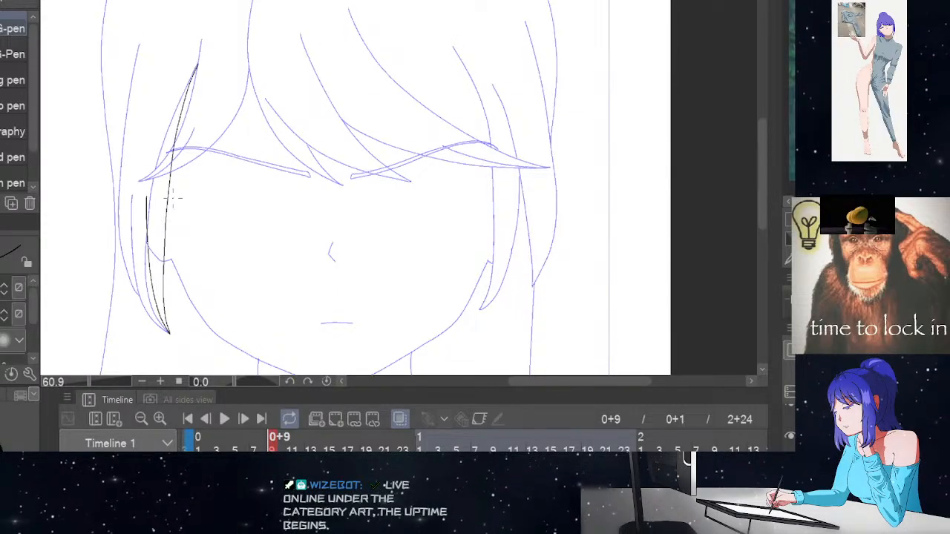
key("ctrl+z")
key("ctrl+z")
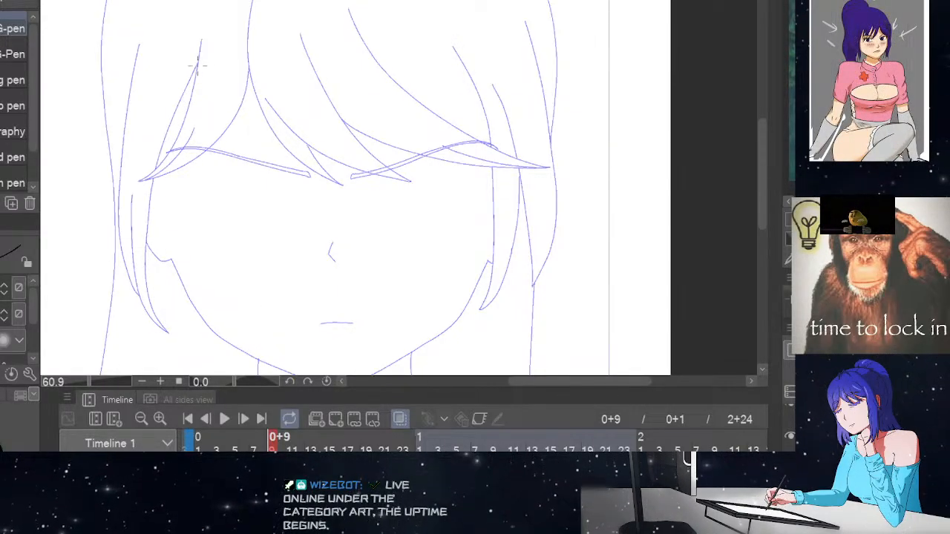
Draw the inner edge of the left side lock from the upper bang strand down past the ear to the tip
mouse_move(197, 65)
left_mouse_down()
mouse_move(170, 156)
mouse_move(159, 332)
left_mouse_up()
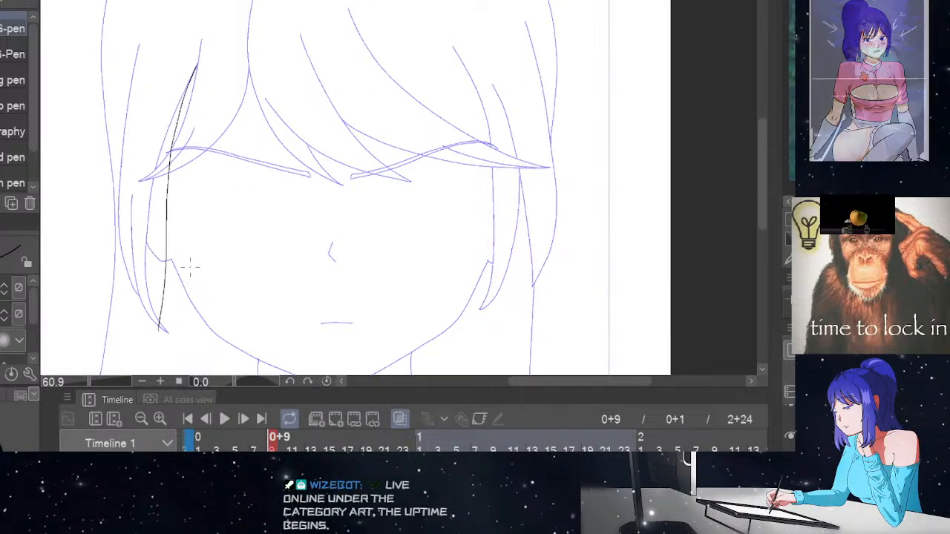
scroll(199, 294, "up", 2)
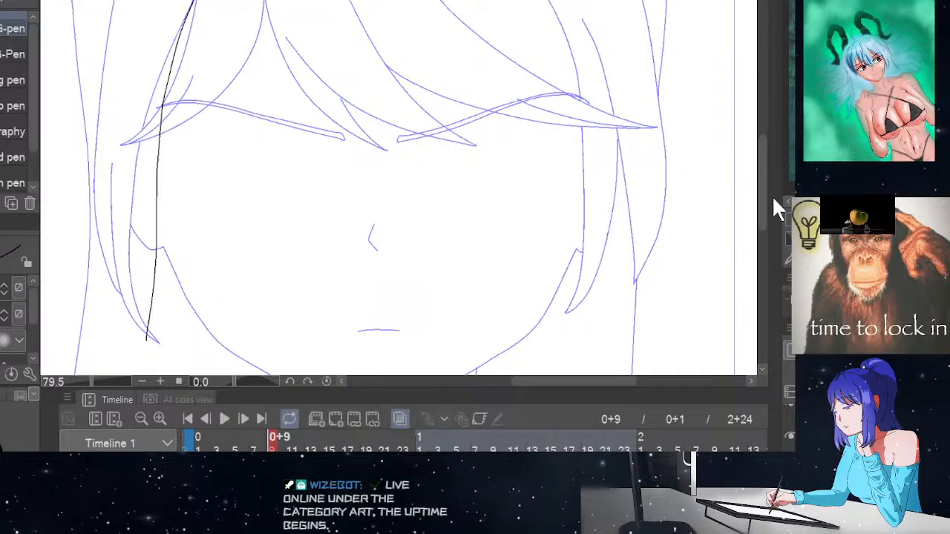
scroll(759, 196, "up", 1)
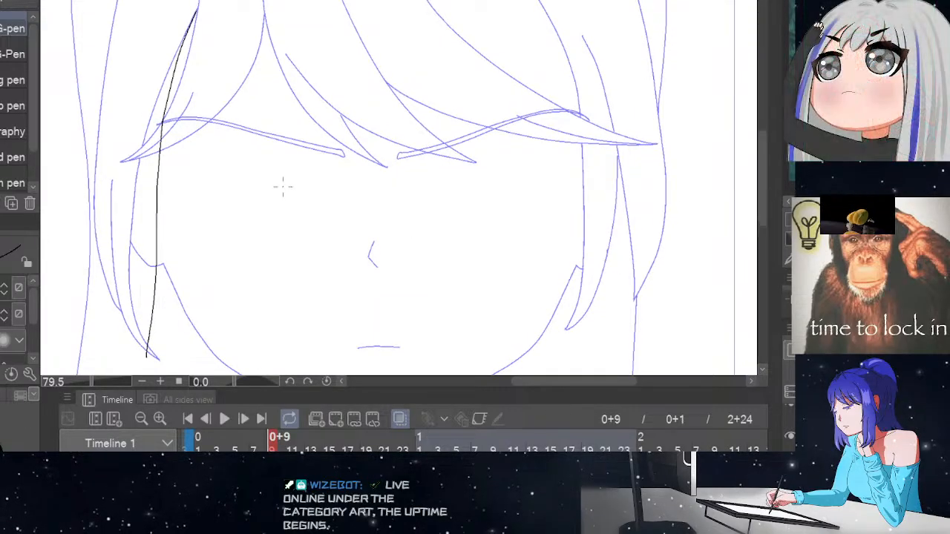
key("y")
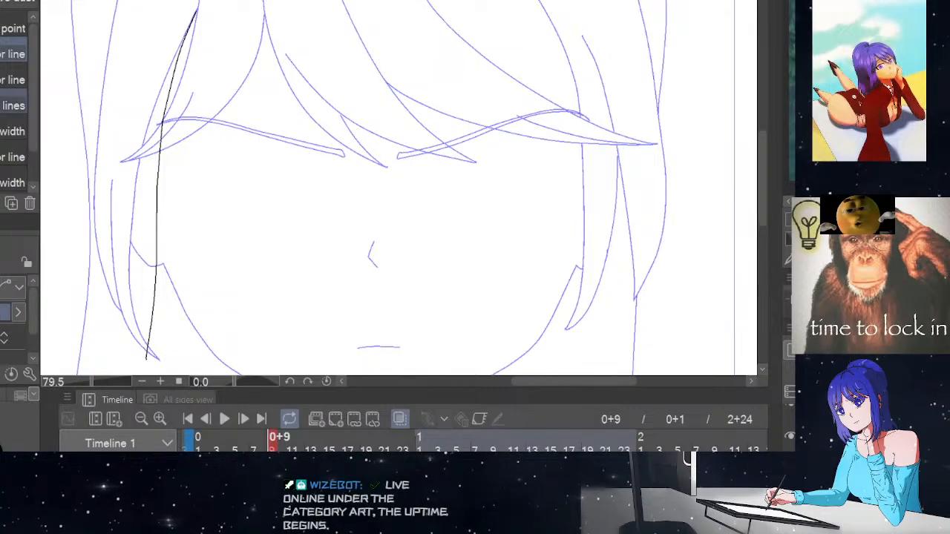
key("p")
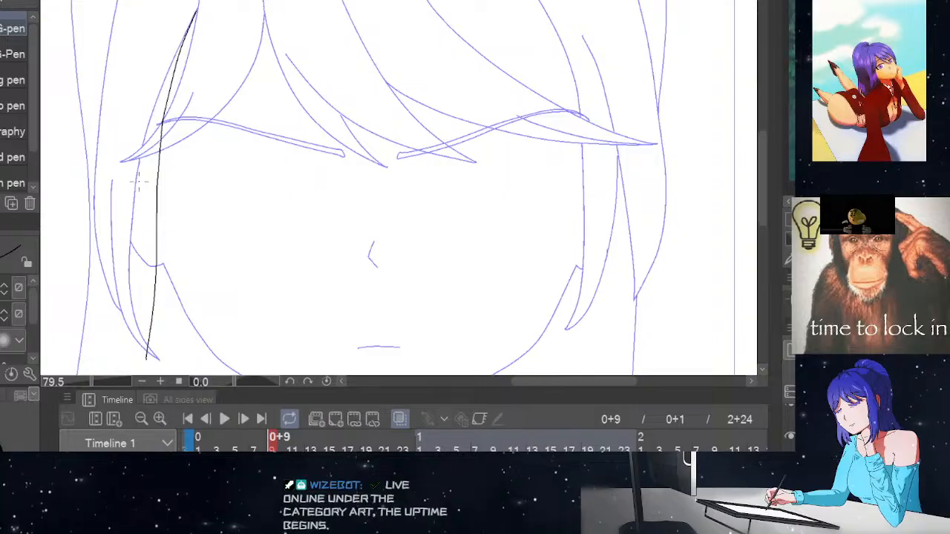
Try several strokes for the outer edge of the left side lock, from below the bang tip downward
left_click_drag(138, 187, 149, 334)
key("ctrl+z")
left_click_drag(138, 182, 139, 360)
key("ctrl+z")
left_click_drag(138, 210, 147, 360)
key("ctrl+z")
left_click_drag(138, 186, 144, 334)
key("ctrl+z")
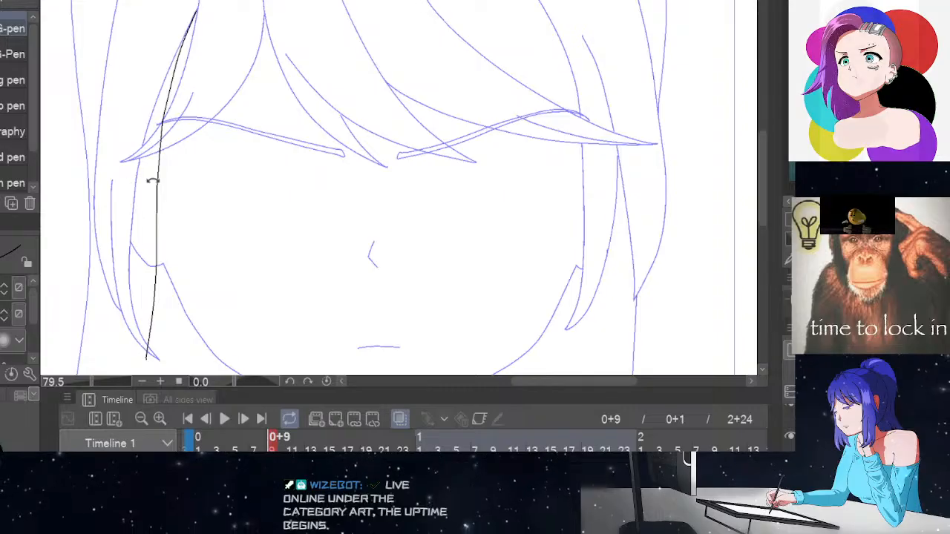
Draw the outer edge of the left side lock from below the bang tip down to meet the inner edge
left_click_drag(137, 207, 147, 368)
scroll(191, 267, "down", 1)
scroll(191, 267, "up", 1)
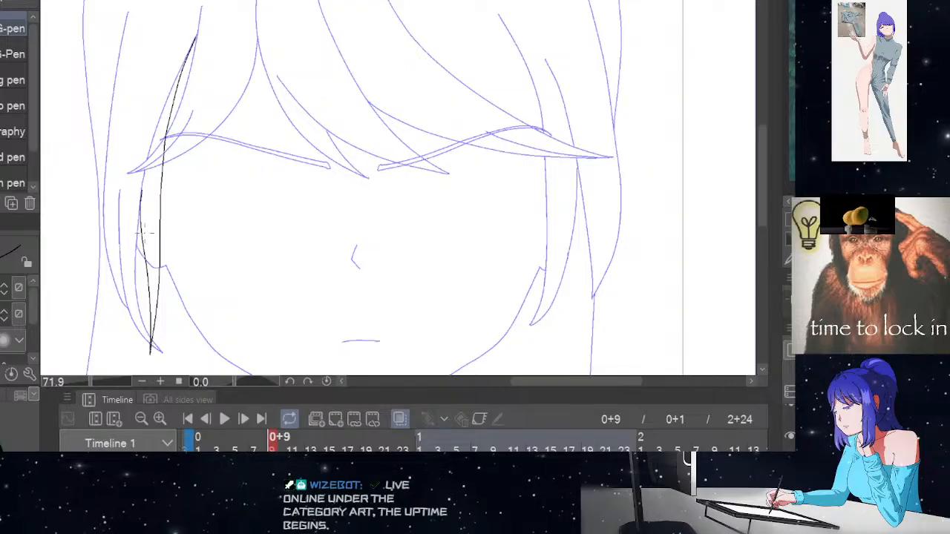
Draw a second strand beside the left lock, using a short inner line and a long outer line from the upper hair
left_click_drag(141, 216, 140, 299)
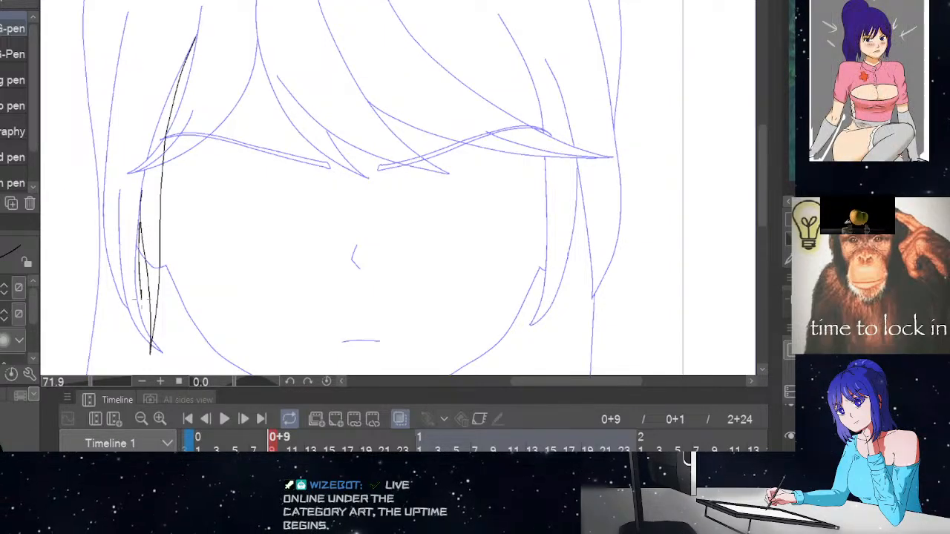
key("ctrl+z")
left_click_drag(138, 221, 146, 308)
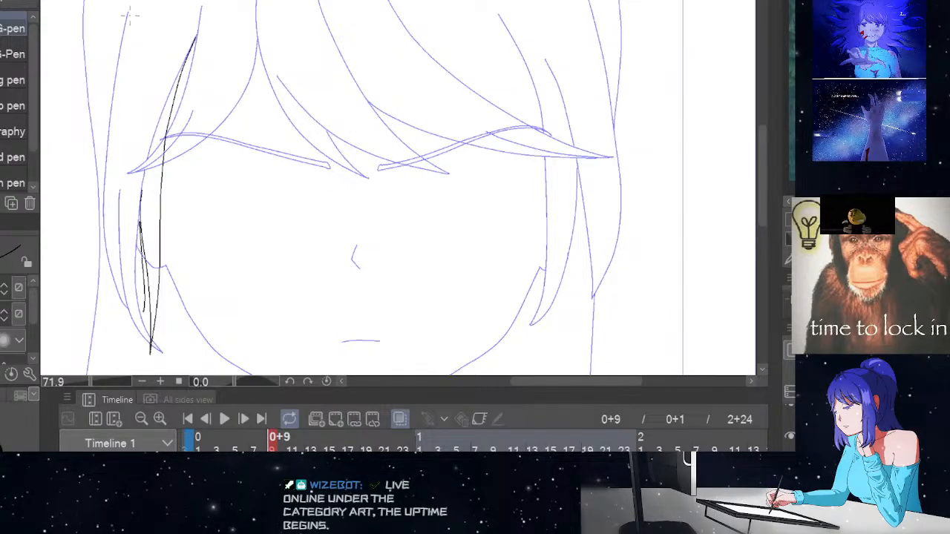
mouse_move(129, 11)
left_mouse_down()
mouse_move(115, 157)
mouse_move(126, 254)
left_mouse_up()
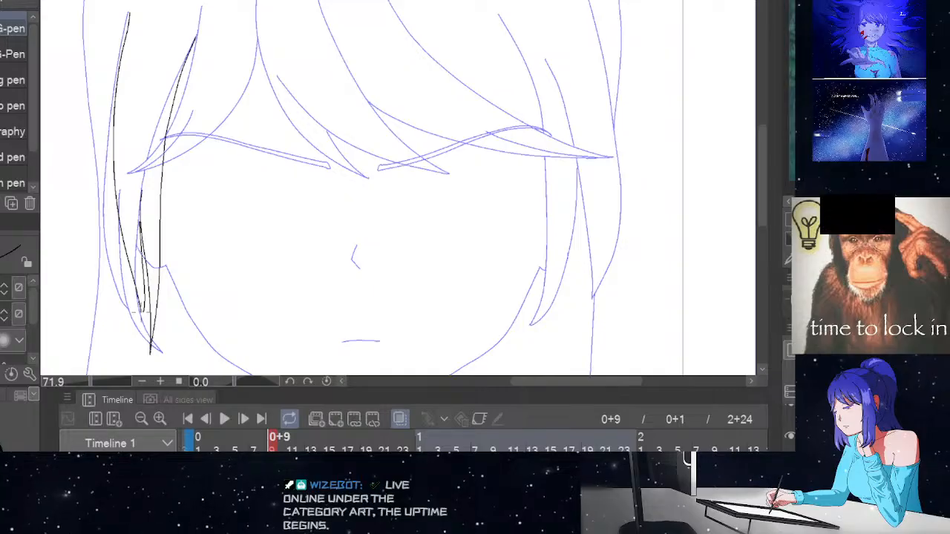
Adjust the short inner line of the second strand in the left side lock by pinching the vector line slightly inward
scroll(180, 274, "up", 2)
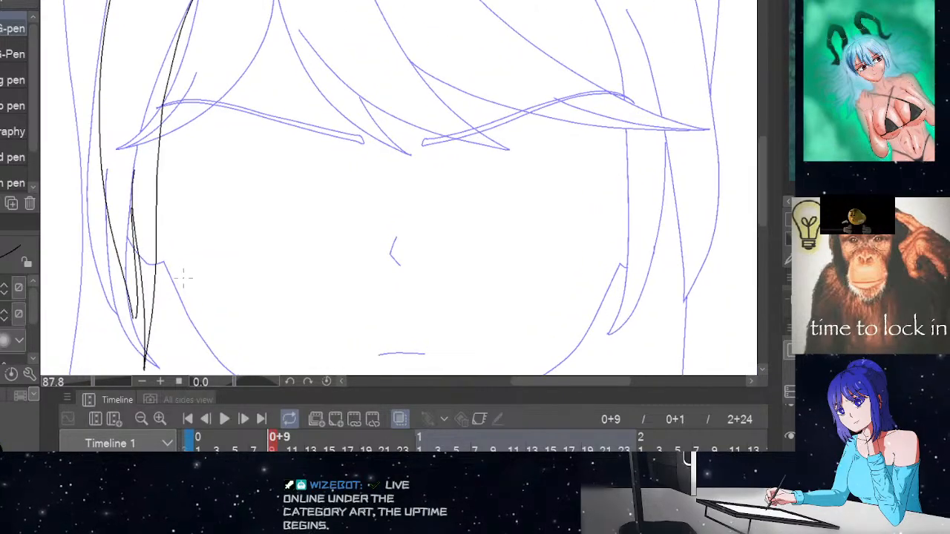
left_click(2, 310)
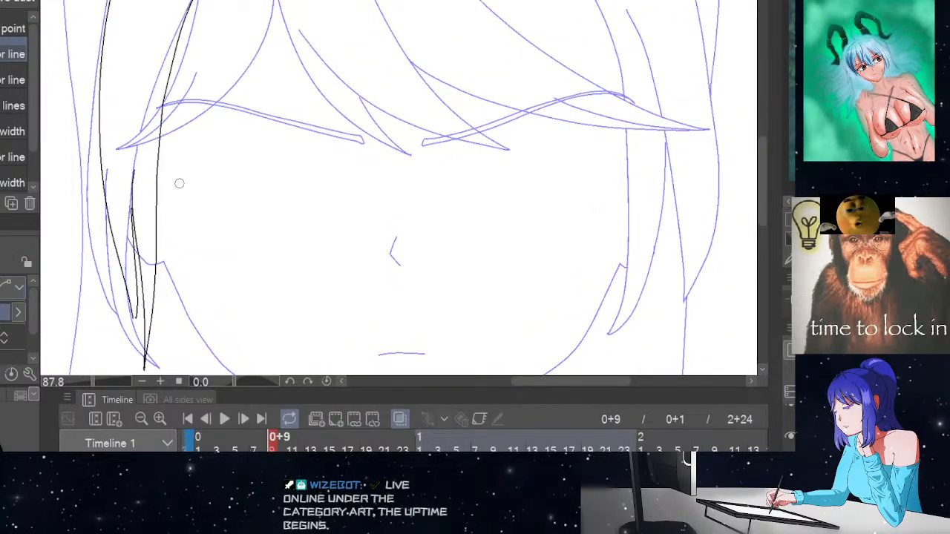
left_click_drag(139, 207, 154, 213)
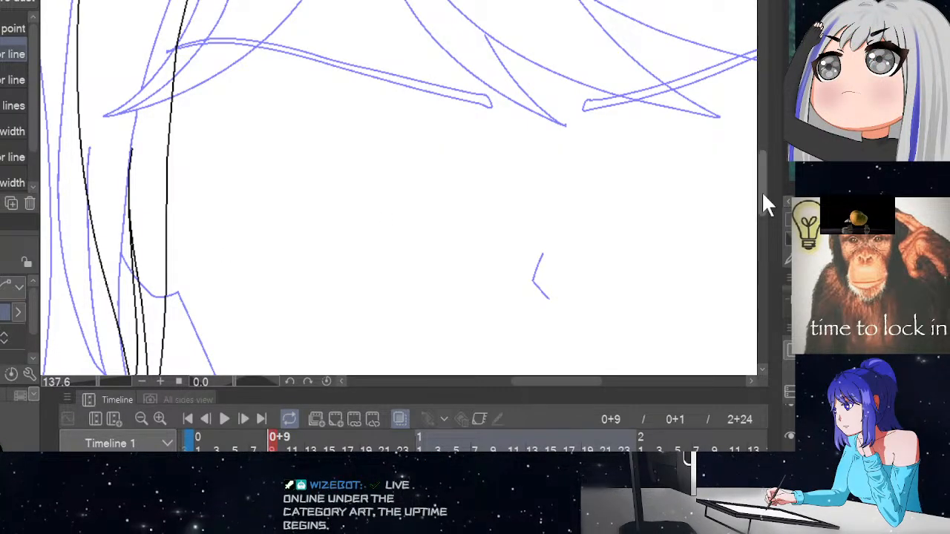
scroll(767, 204, "down", 2)
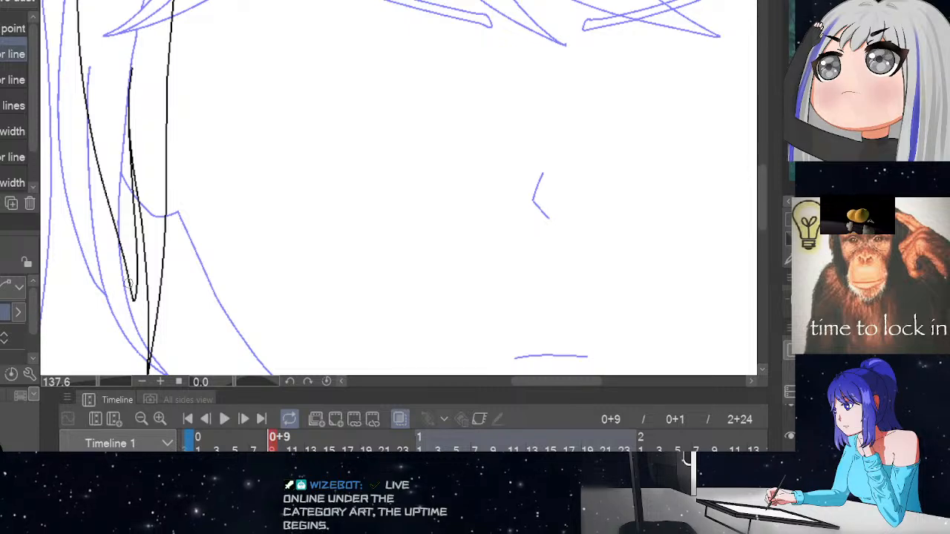
scroll(246, 214, "down", 5)
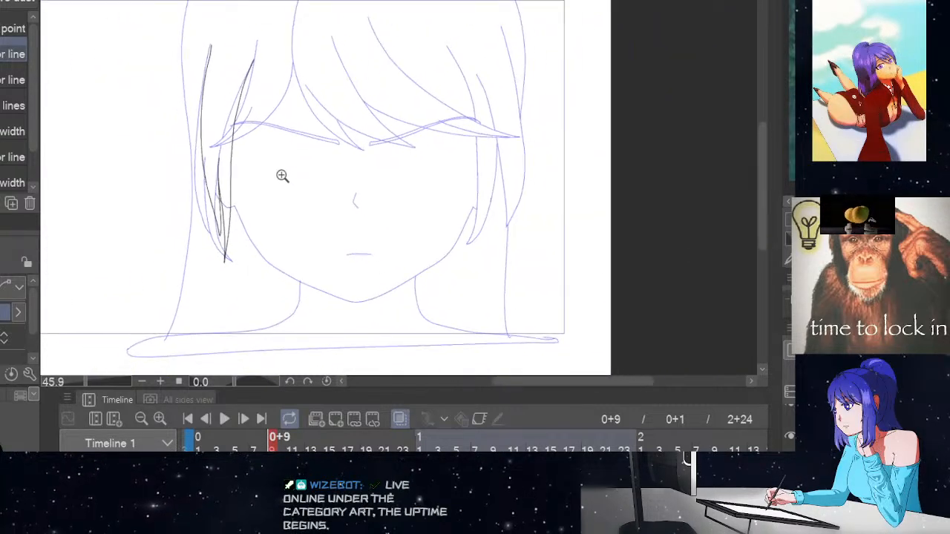
scroll(282, 176, "up", 2)
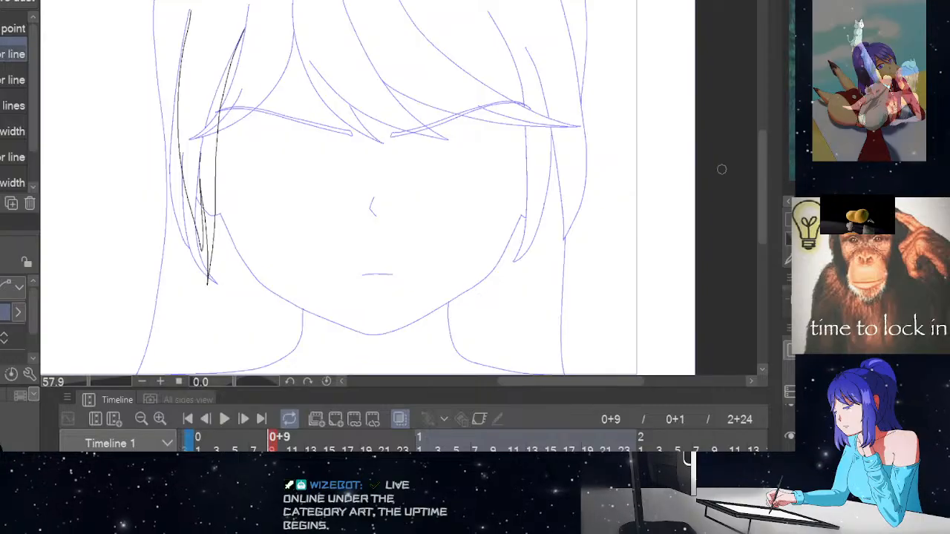
scroll(376, 210, "down", 2)
scroll(376, 211, "down", 1)
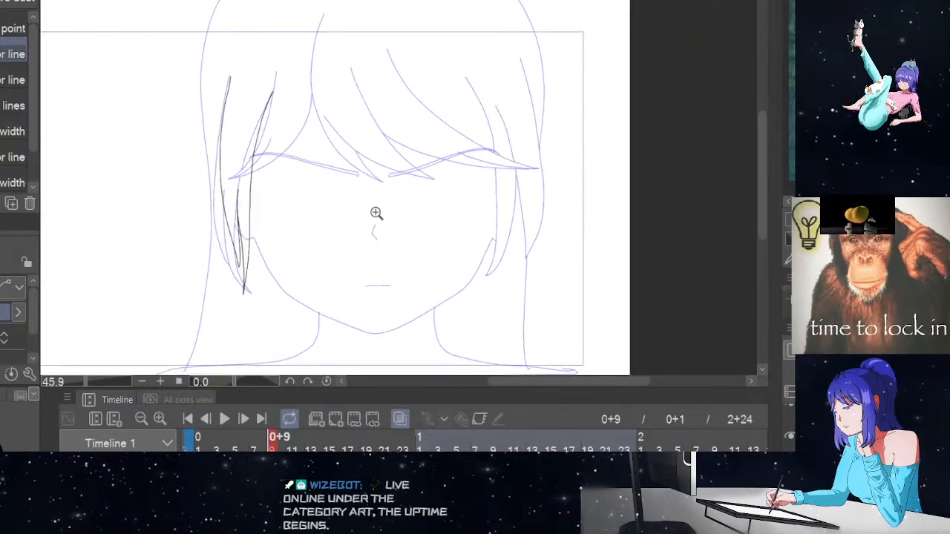
Draw the outer left hair outline with the G-pen in one long stroke from the crown down to the shoulder line
key("p")
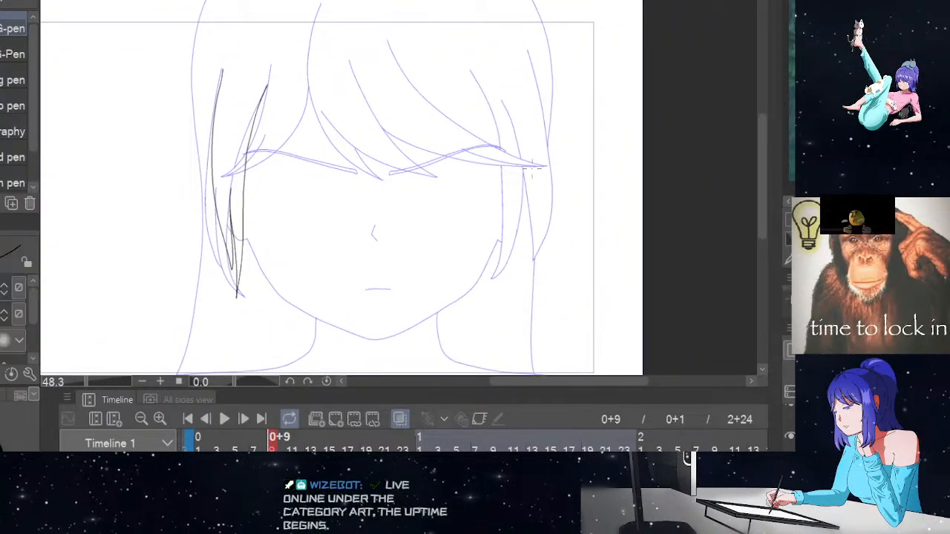
scroll(510, 150, "down", 3)
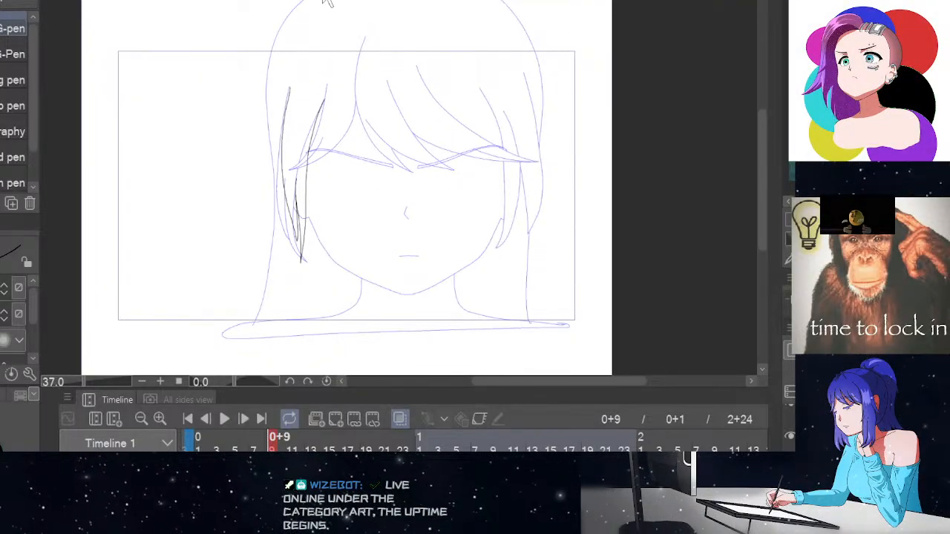
mouse_move(303, 2)
left_mouse_down()
mouse_move(283, 31)
mouse_move(268, 95)
mouse_move(274, 264)
left_mouse_up()
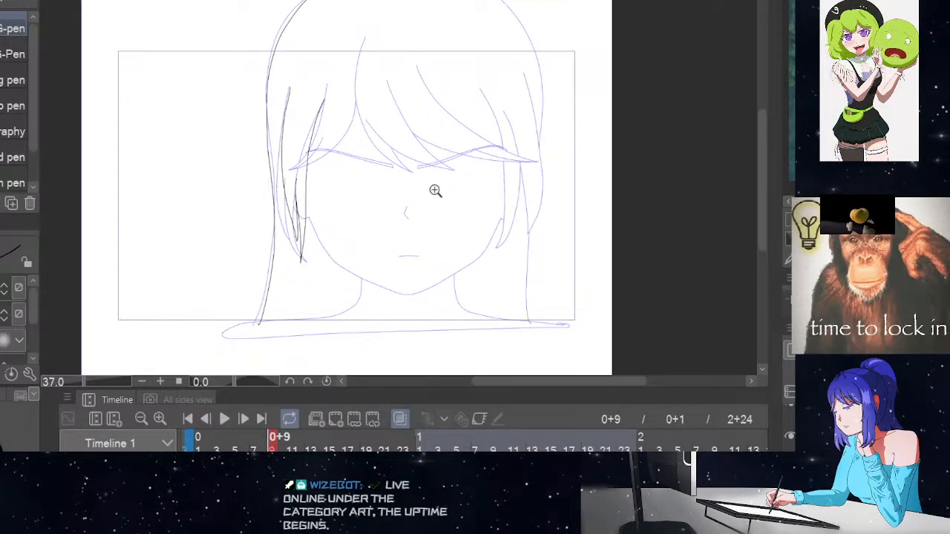
scroll(438, 190, "up", 2)
scroll(278, 118, "down", 1)
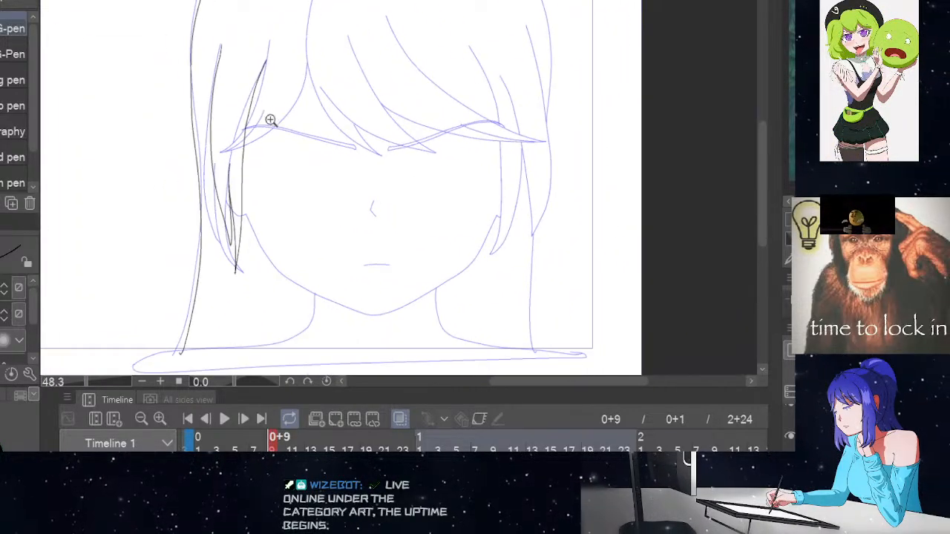
Pinch the upper curve of the outer left hair outline until it follows the onion-skinned head contour near the crown
key("y")
scroll(196, 61, "up", 1)
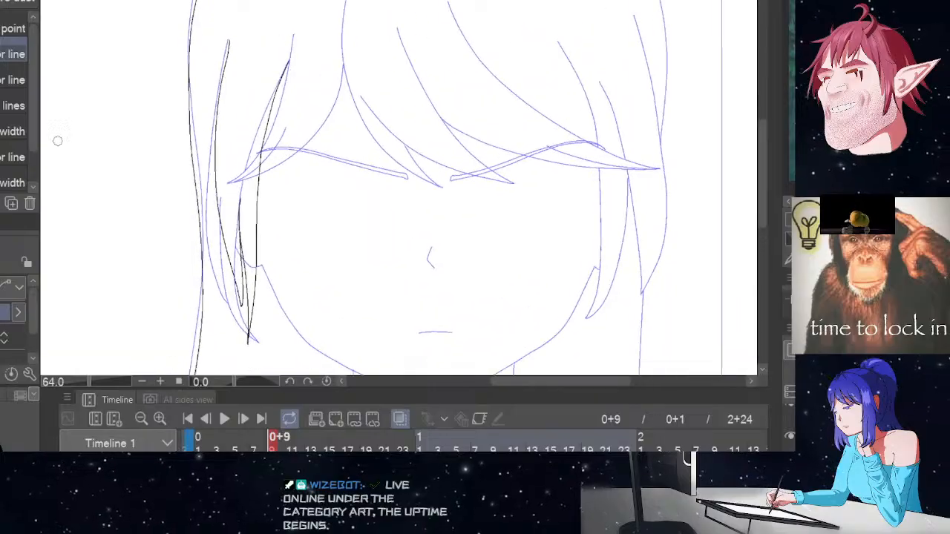
scroll(242, 53, "up", 1)
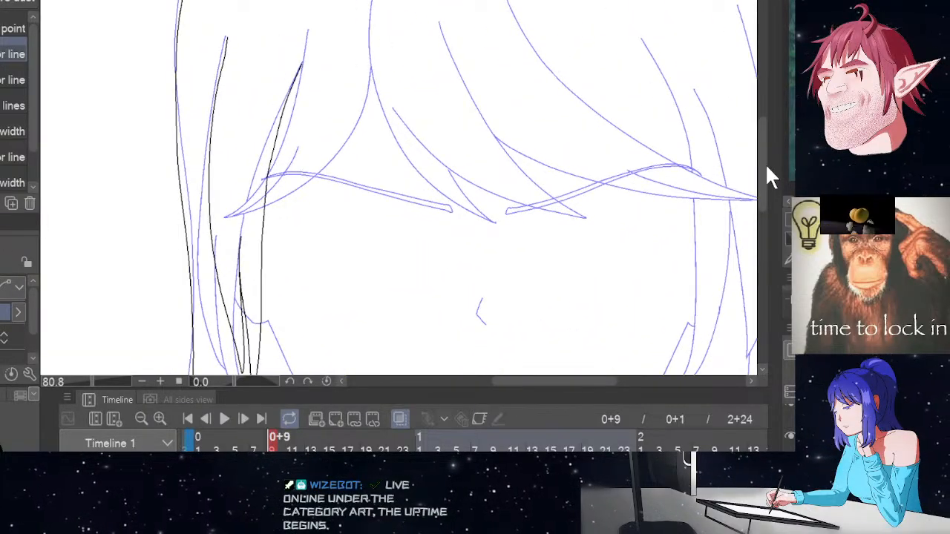
left_click_drag(762, 165, 757, 123)
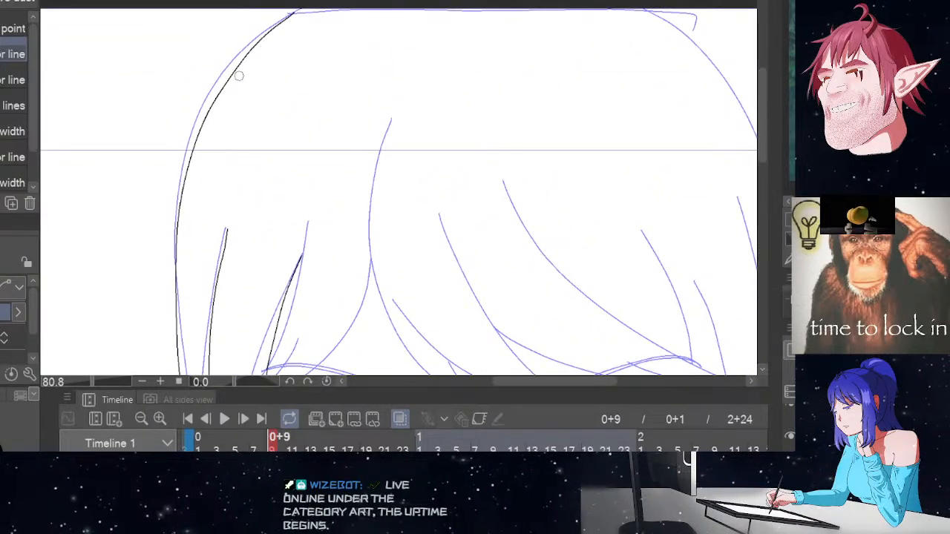
mouse_move(226, 87)
left_mouse_down()
mouse_move(223, 73)
mouse_move(189, 140)
left_mouse_up()
left_click_drag(280, 51, 322, 35)
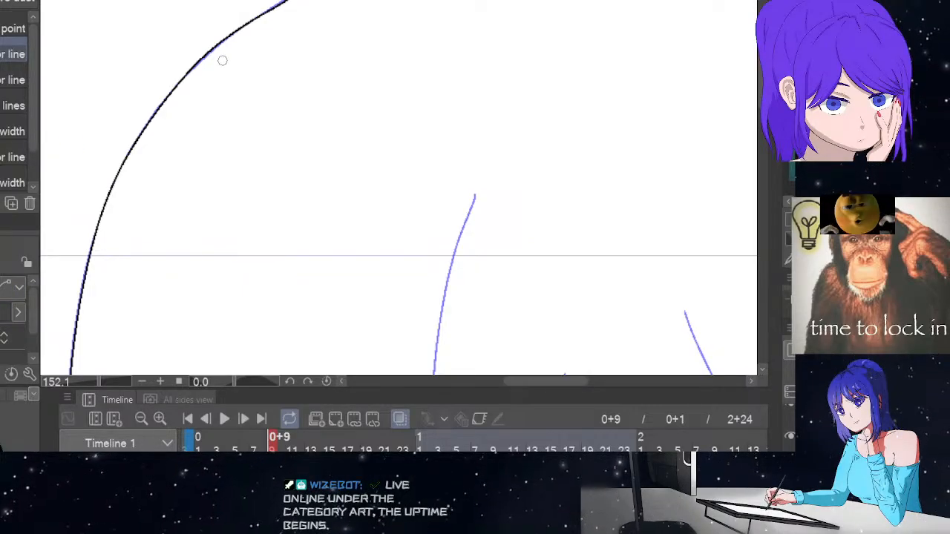
left_click_drag(219, 59, 205, 54)
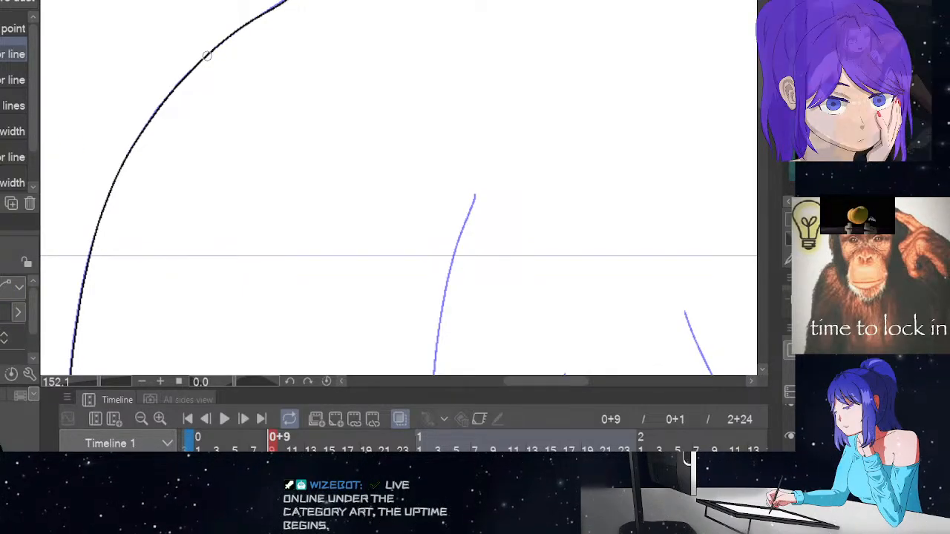
left_click_drag(218, 188, 191, 210)
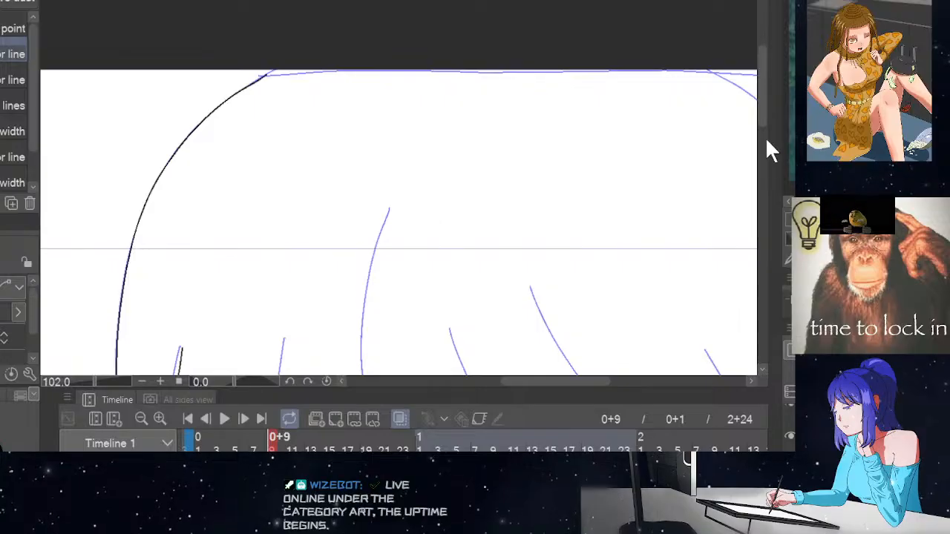
Pull the outer left hair outline outward beside the face and neck so it falls almost straight toward the shoulder
mouse_move(768, 141)
left_mouse_down()
mouse_move(768, 132)
mouse_move(769, 207)
left_mouse_up()
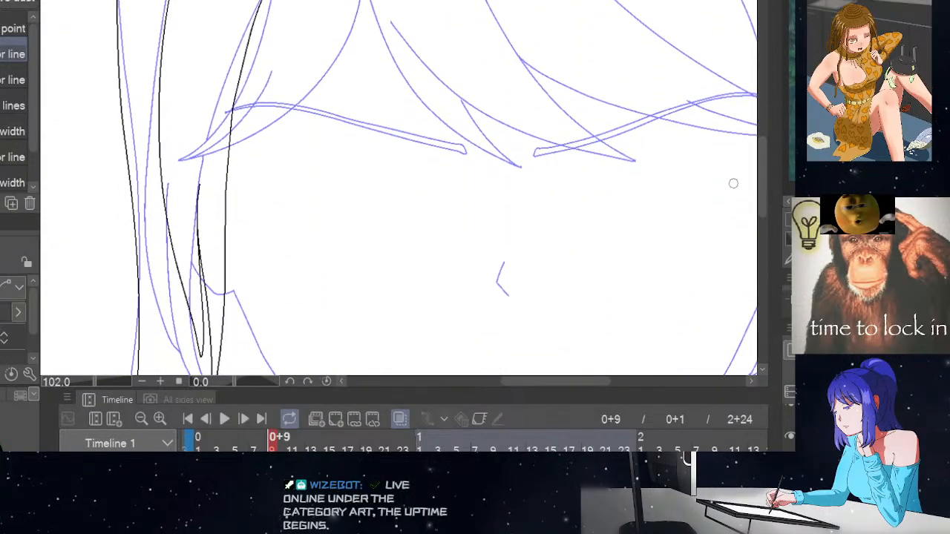
left_click_drag(446, 236, 456, 248)
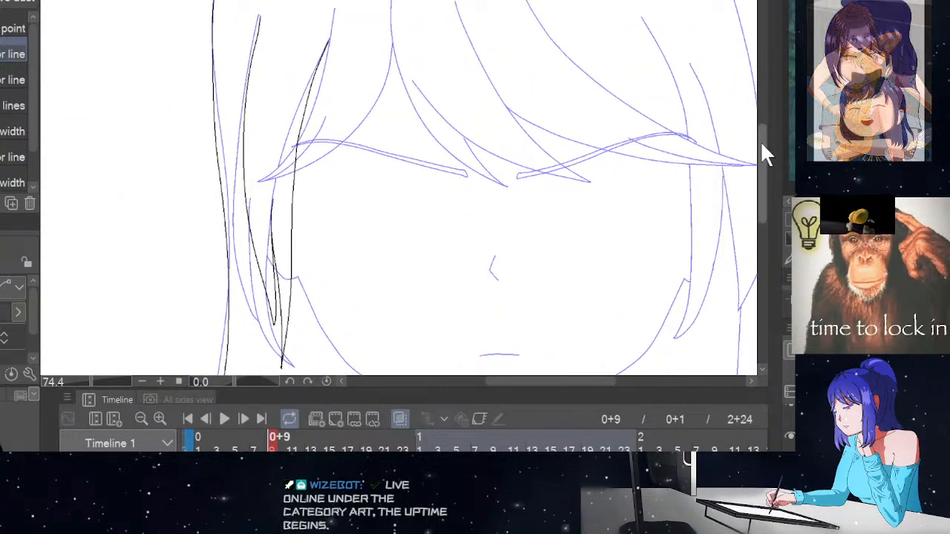
left_click_drag(765, 152, 764, 167)
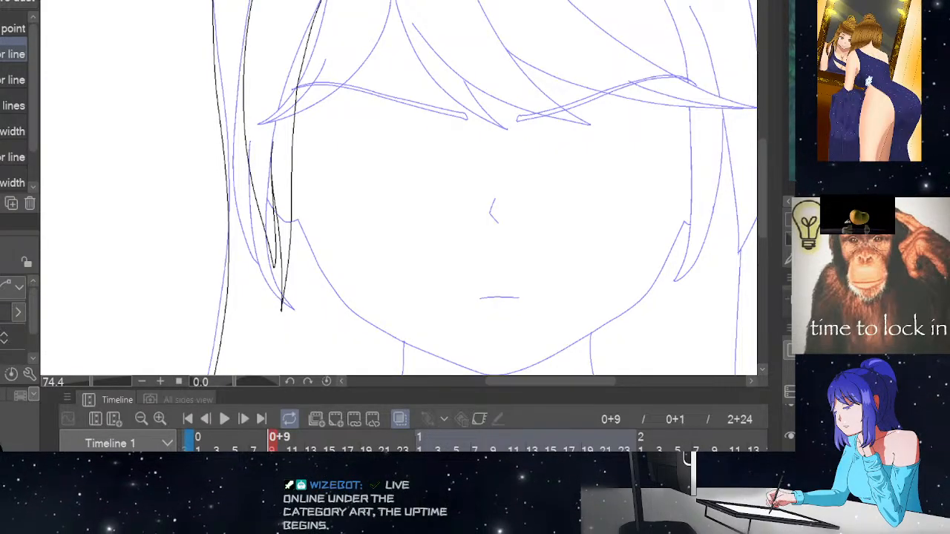
left_click(18, 314)
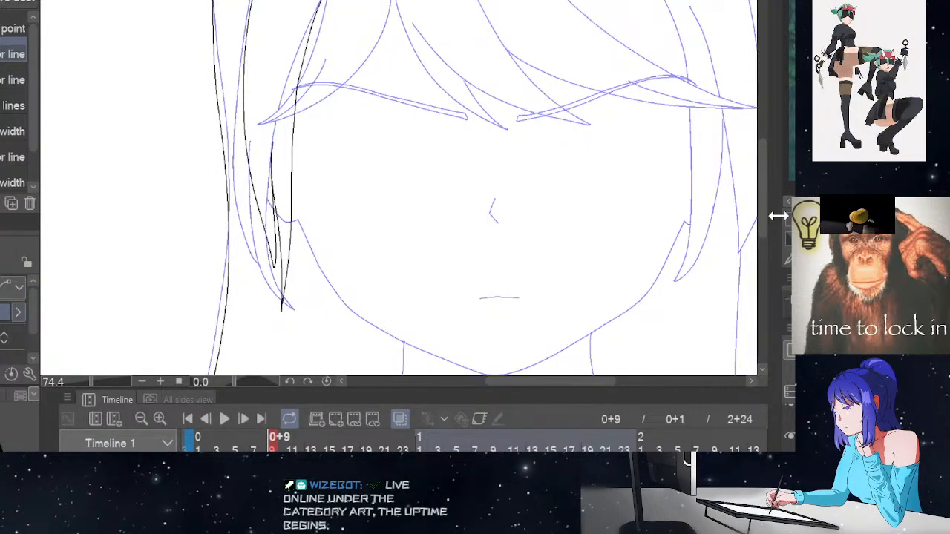
scroll(760, 208, "down", 2)
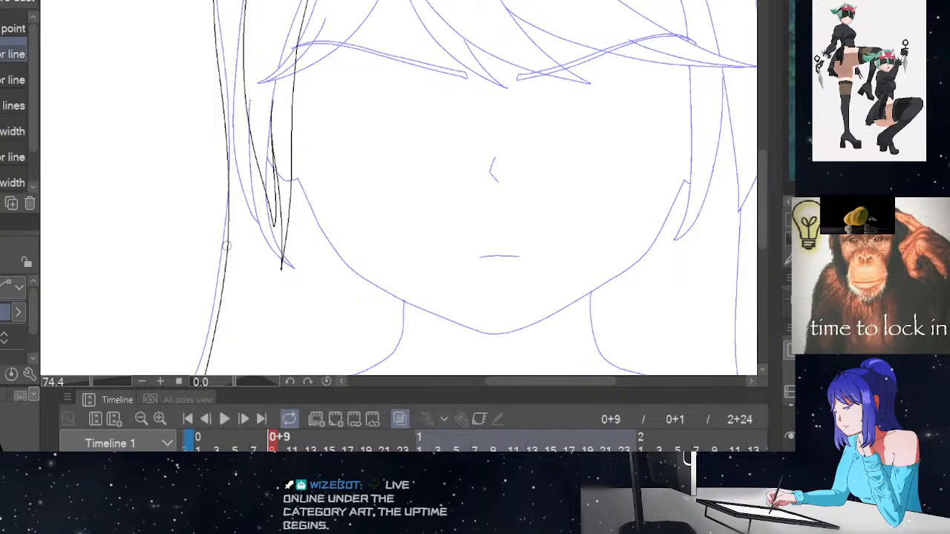
left_click_drag(227, 248, 218, 247)
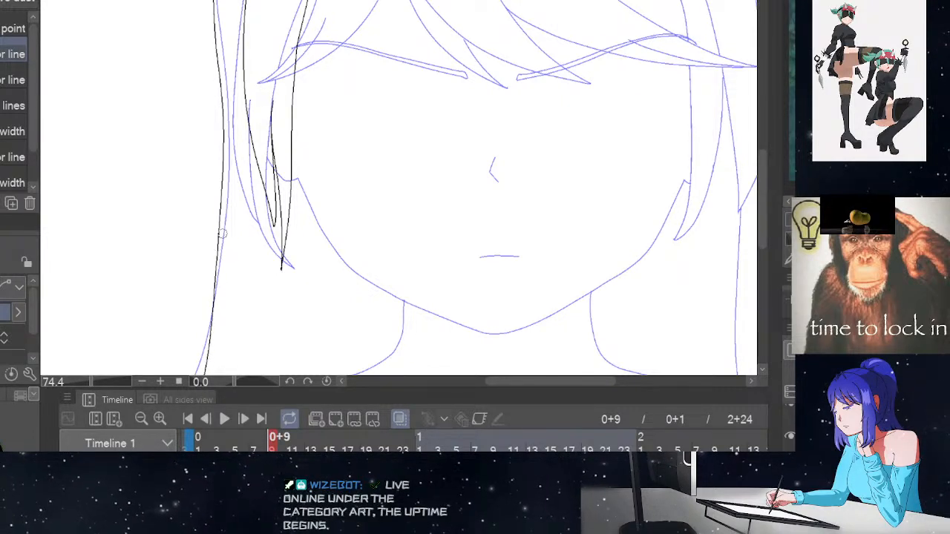
scroll(657, 203, "down", 2)
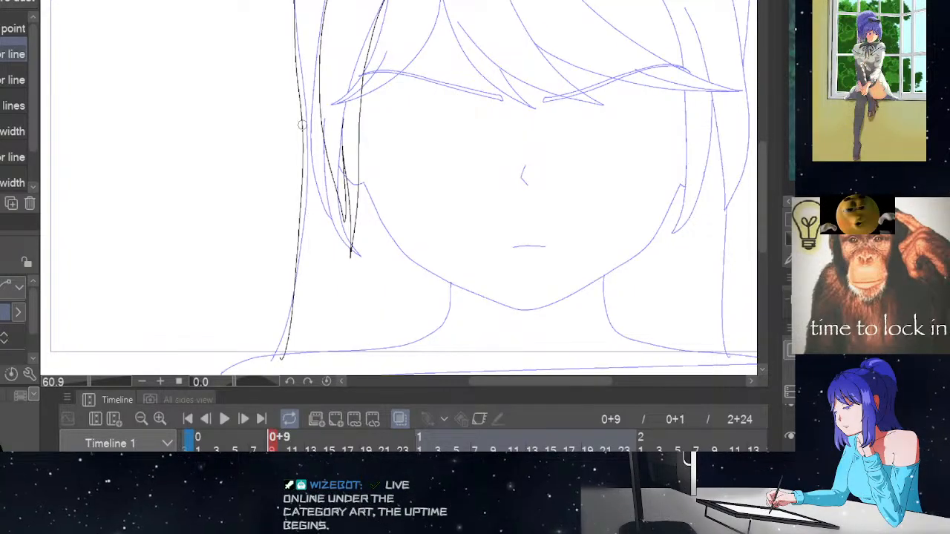
left_click_drag(310, 214, 299, 144)
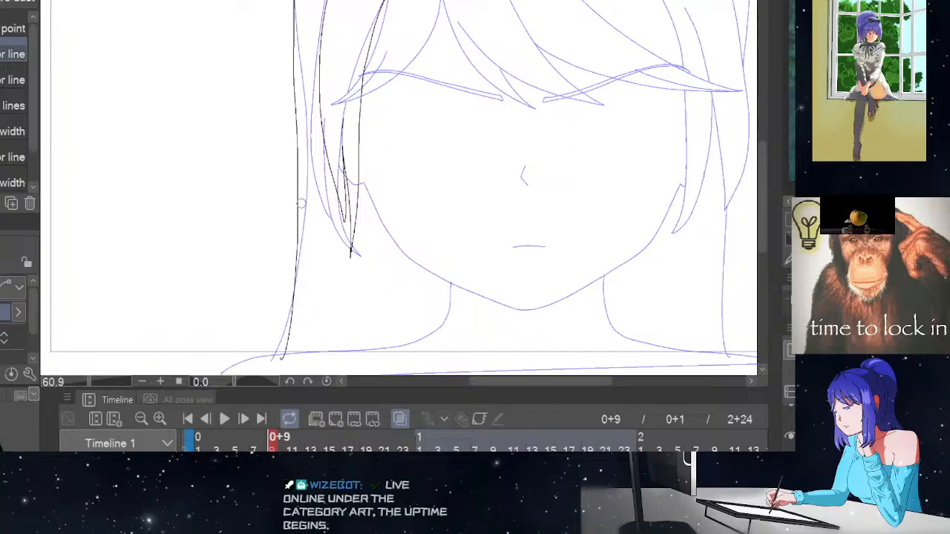
left_click_drag(303, 205, 299, 208)
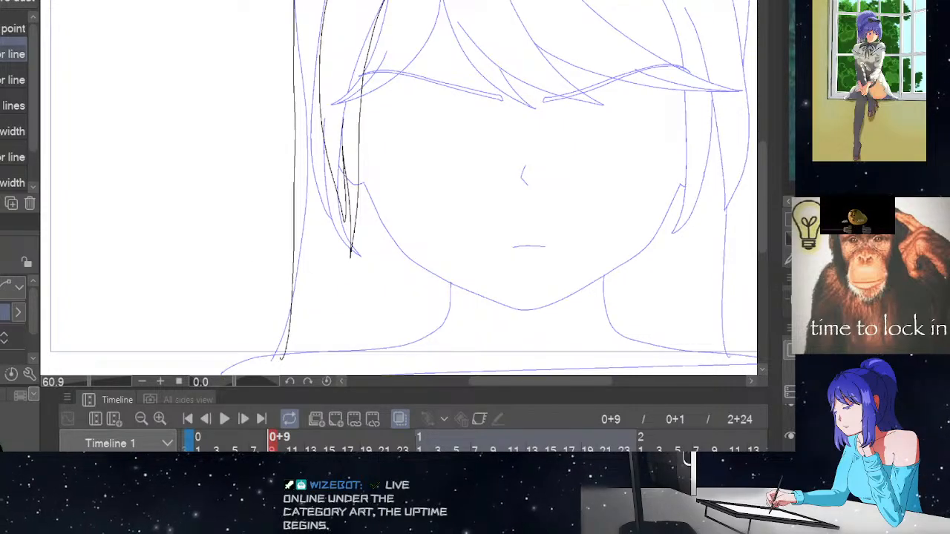
Shift the lower end of the outer left hair outline slightly inward and erase the small hook at its tip
left_click_drag(287, 362, 290, 359)
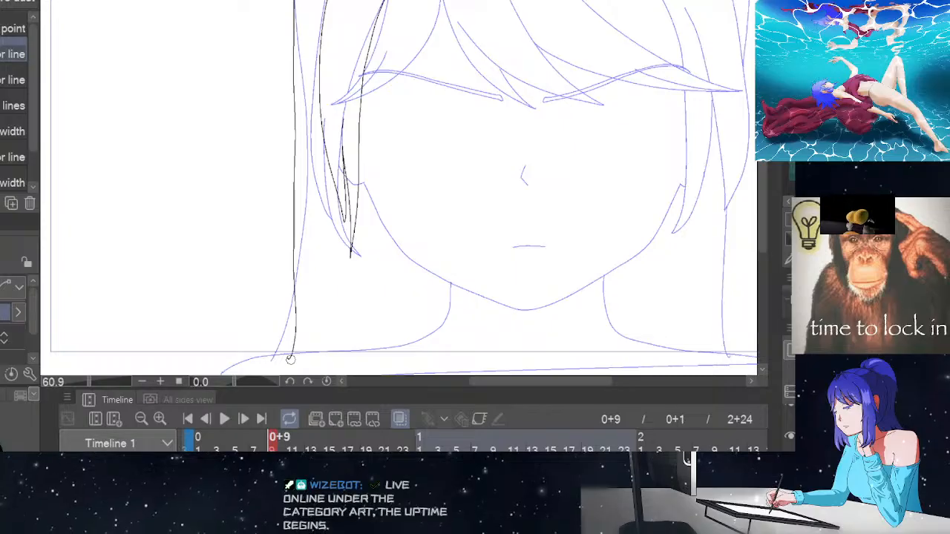
key("e")
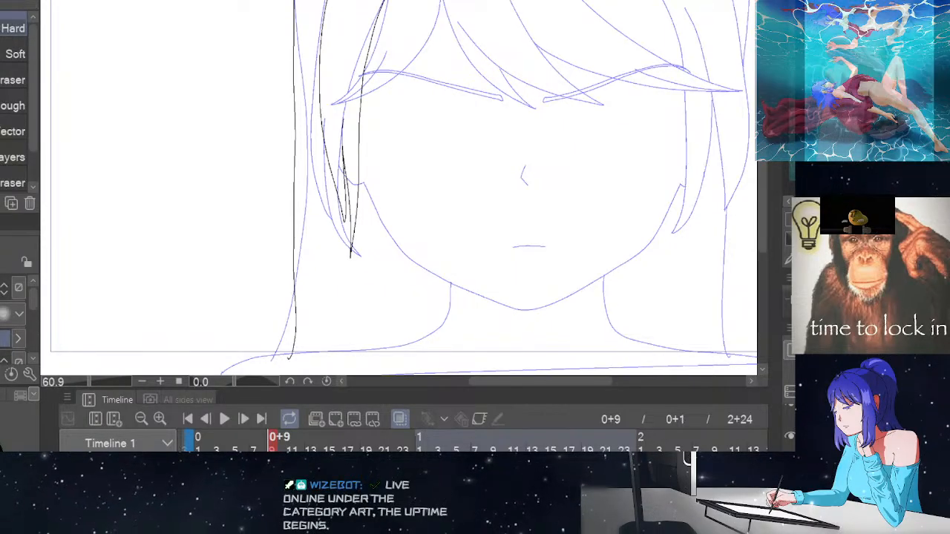
scroll(314, 346, "up", 3)
left_click_drag(269, 360, 282, 364)
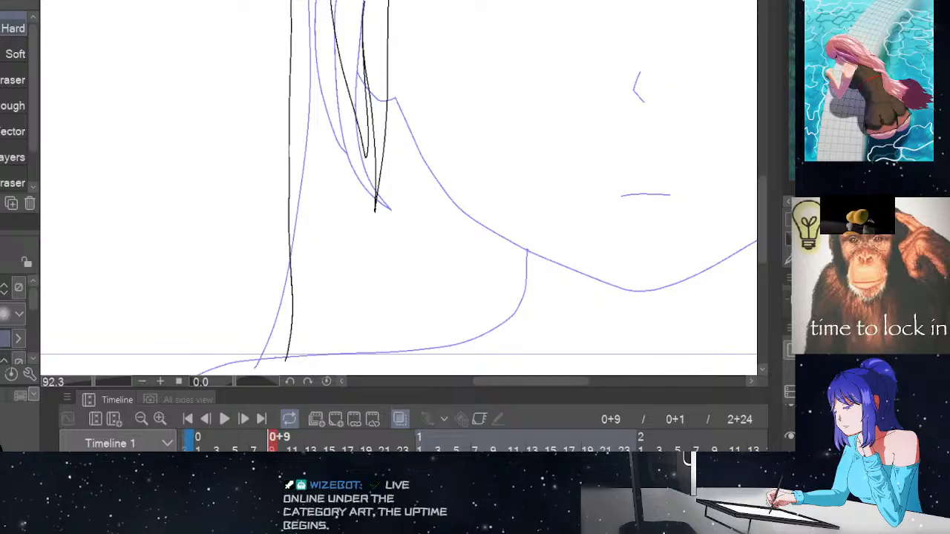
Pinch the lower part of the outer left hair outline outward above the shoulder and fine-tune its curve beside the face
left_click(3, 314)
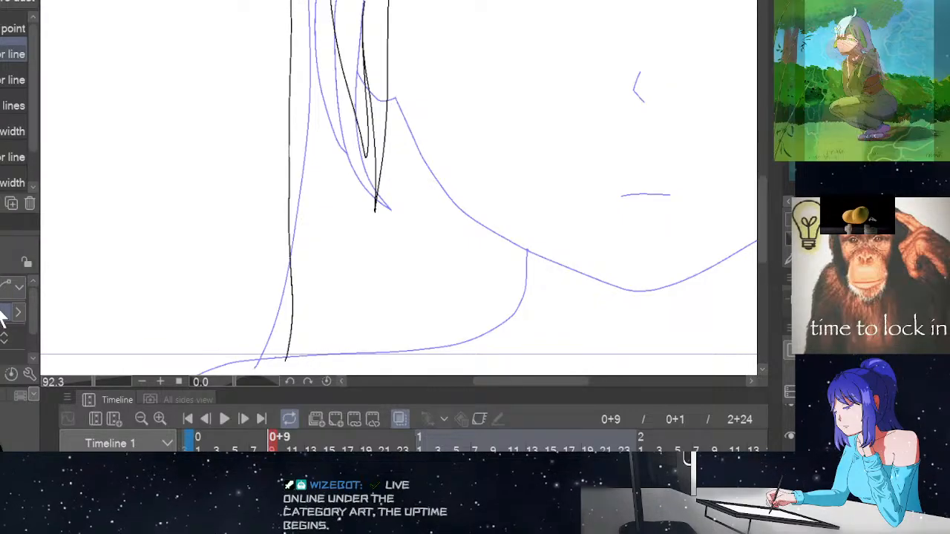
left_click_drag(289, 338, 281, 340)
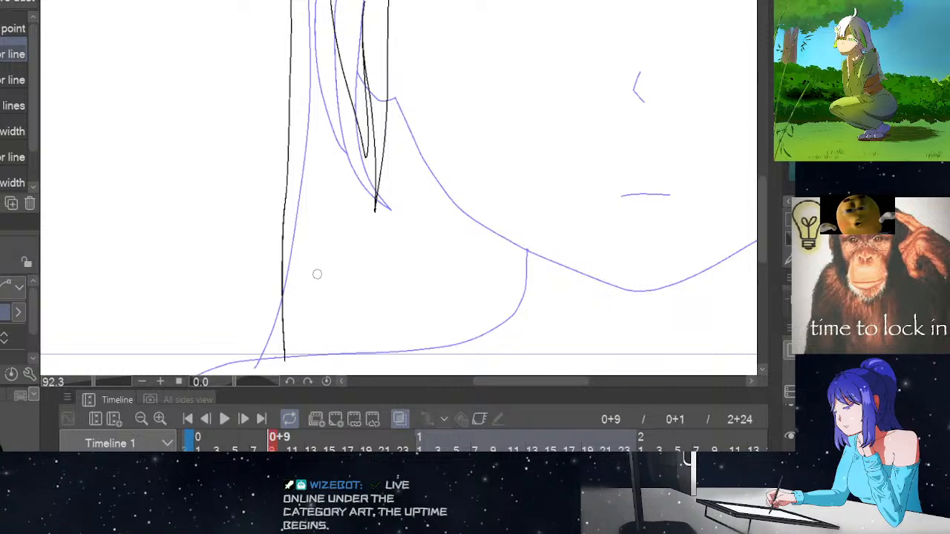
scroll(323, 237, "down", 3)
mouse_move(316, 140)
left_mouse_down()
mouse_move(310, 97)
mouse_move(307, 223)
mouse_move(309, 89)
mouse_move(320, 140)
left_mouse_up()
scroll(320, 139, "down", 1)
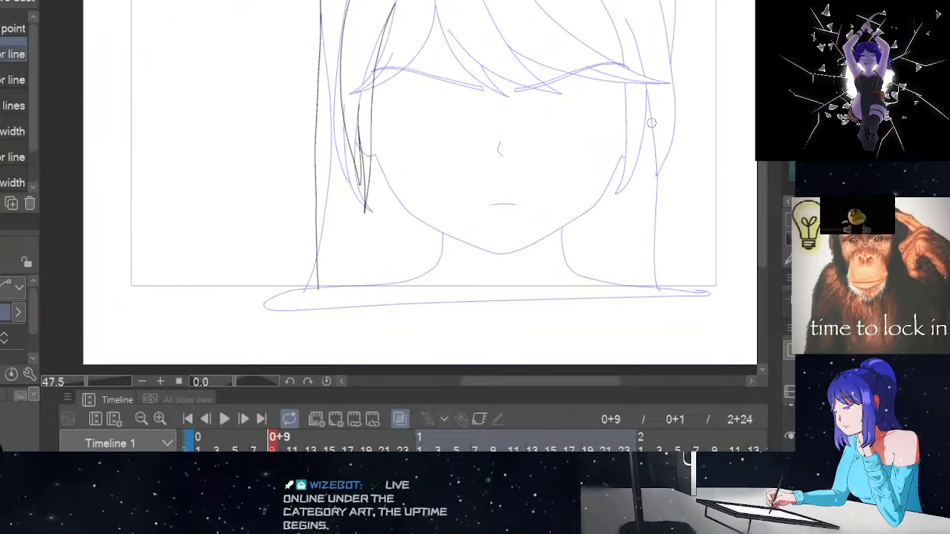
left_click_drag(767, 199, 759, 171)
scroll(397, 178, "up", 2)
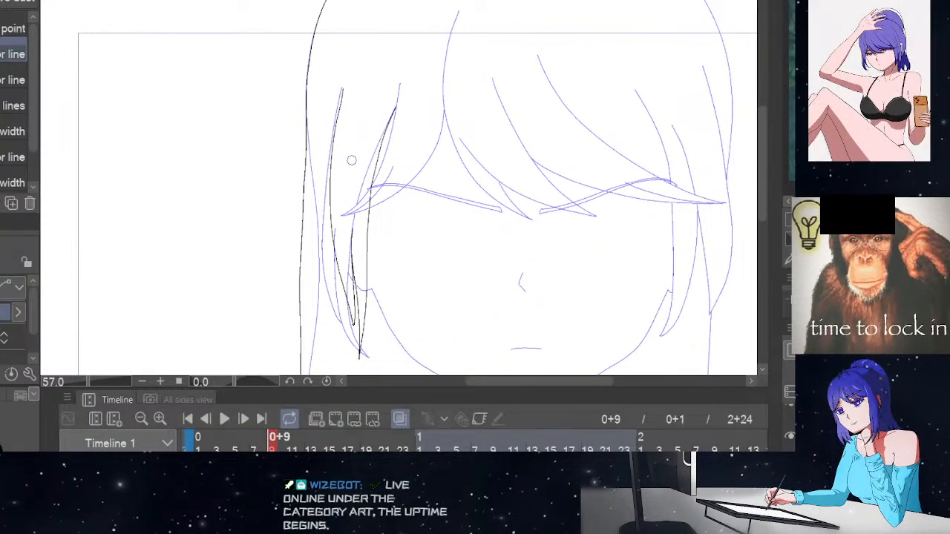
scroll(367, 233, "down", 2)
scroll(367, 232, "up", 3)
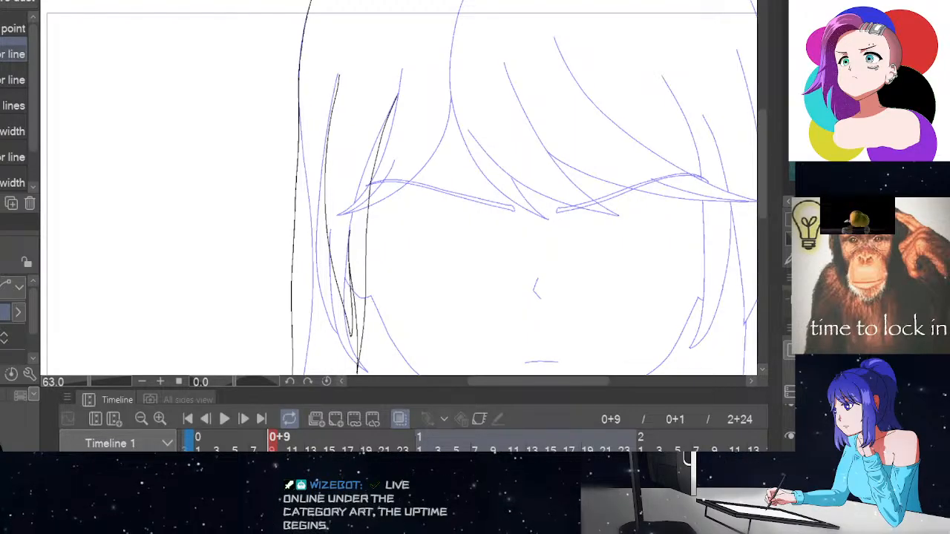
left_click_drag(762, 157, 759, 183)
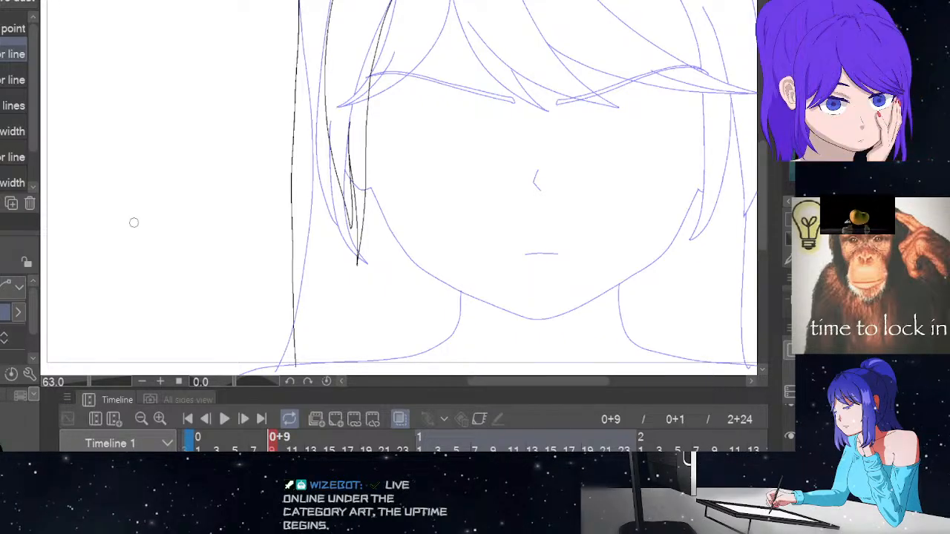
Sketch four small motion-guide curves side by side in the blank area beside the hair, alternating C-shaped and S-shaped bends
key("p")
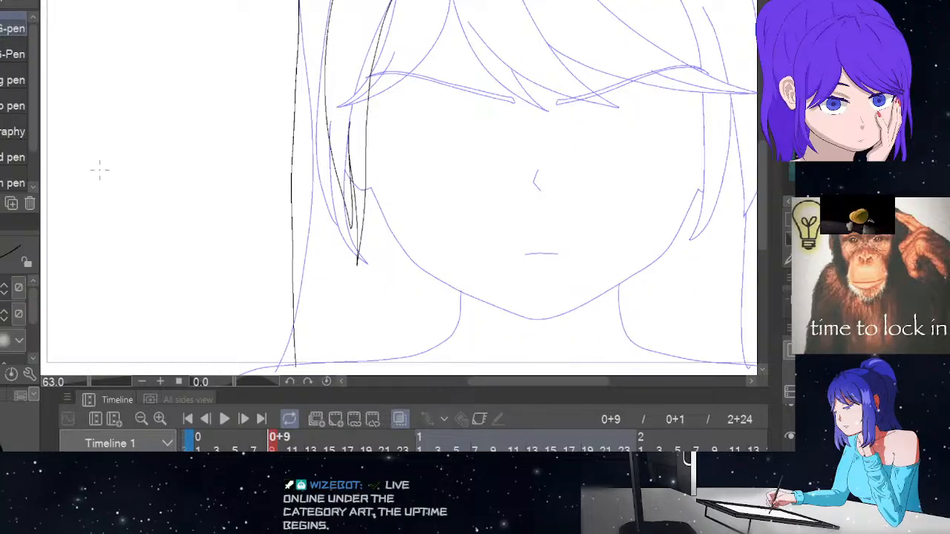
left_click_drag(83, 171, 91, 209)
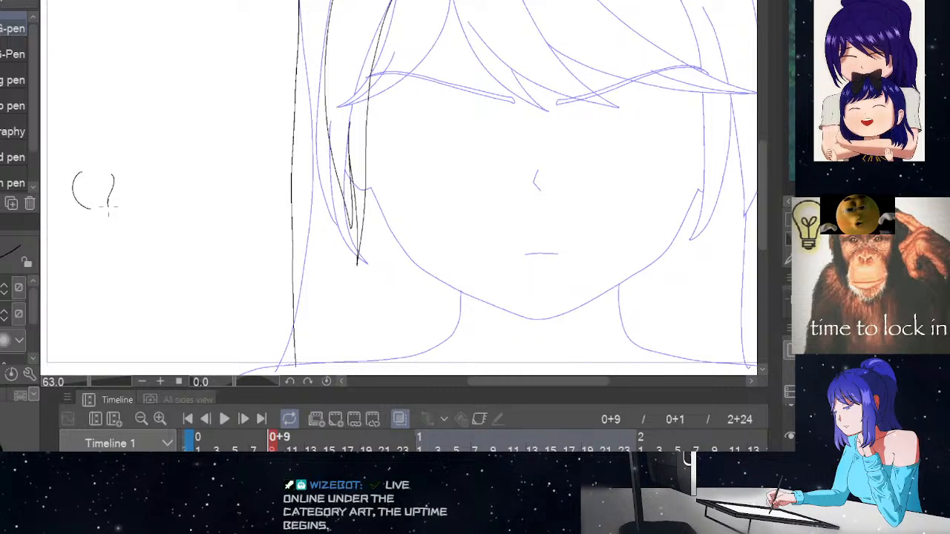
left_click_drag(109, 212, 117, 213)
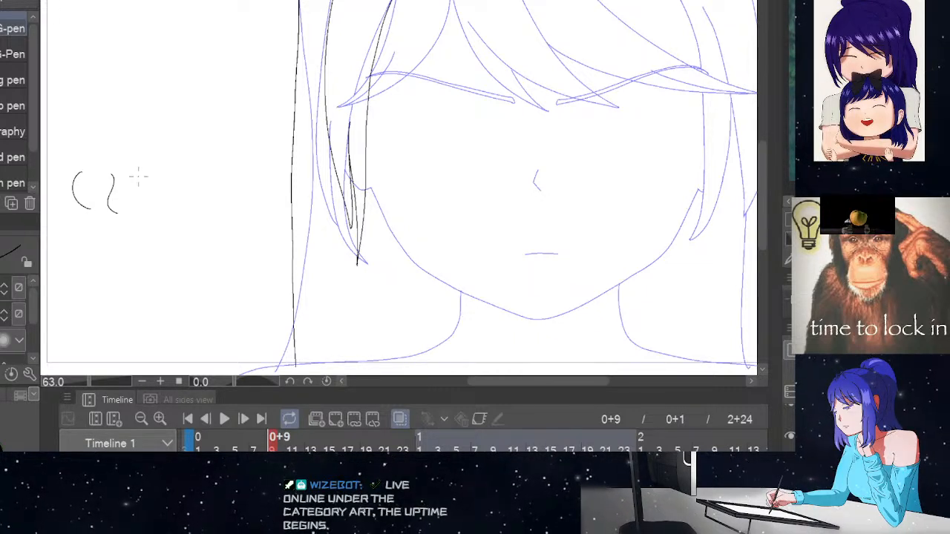
left_click_drag(137, 175, 141, 213)
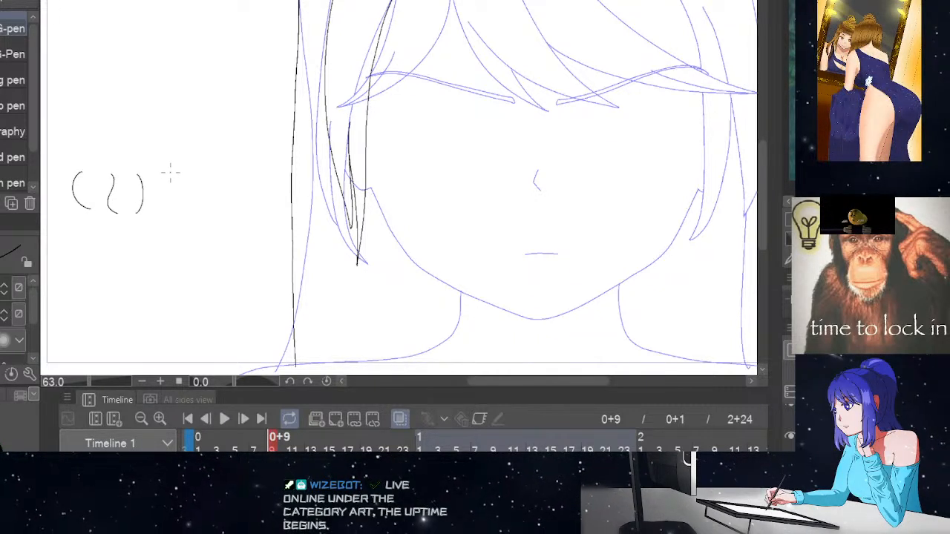
left_click_drag(165, 176, 164, 215)
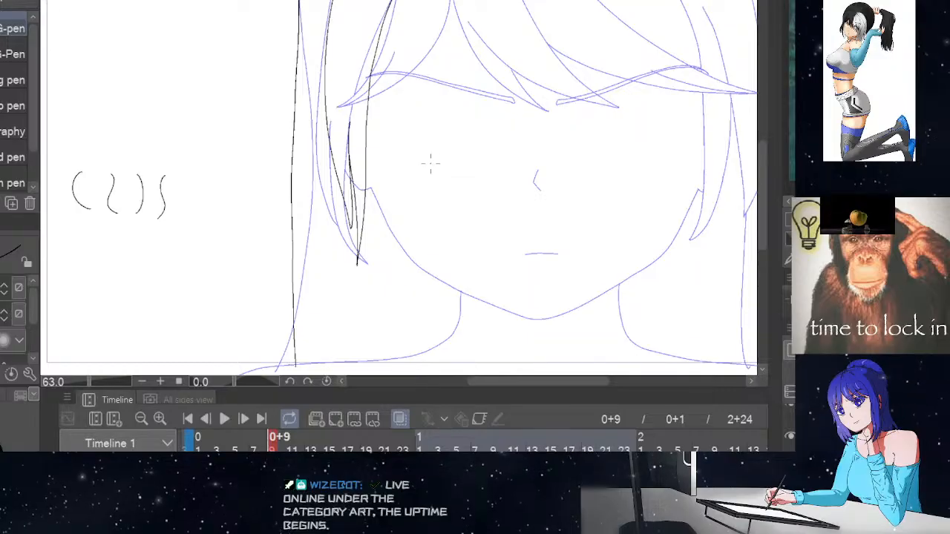
Trace the onion-skinned face contour with the G-pen, starting at the jaw corner beside the left ear
left_click_drag(609, 244, 594, 249)
left_click_drag(551, 386, 591, 387)
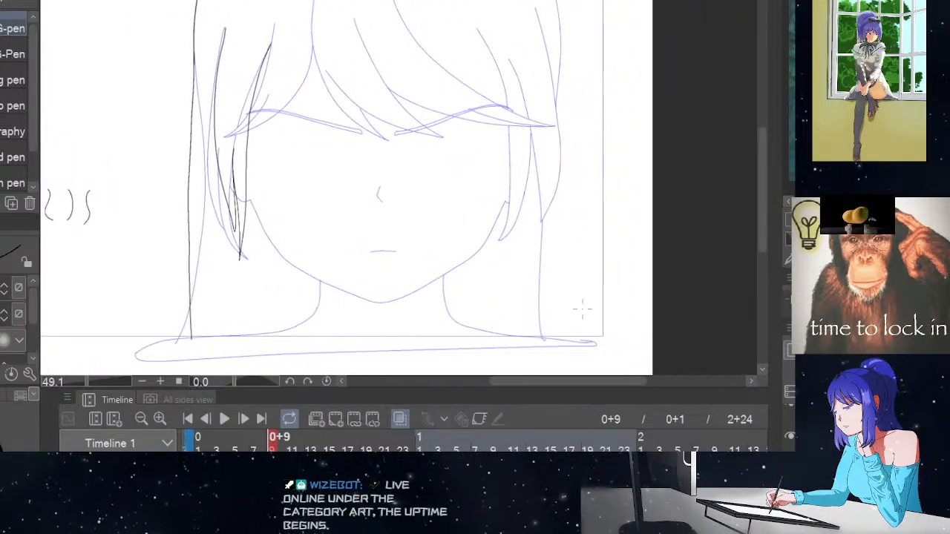
left_click(555, 221)
left_click_drag(555, 221, 561, 198)
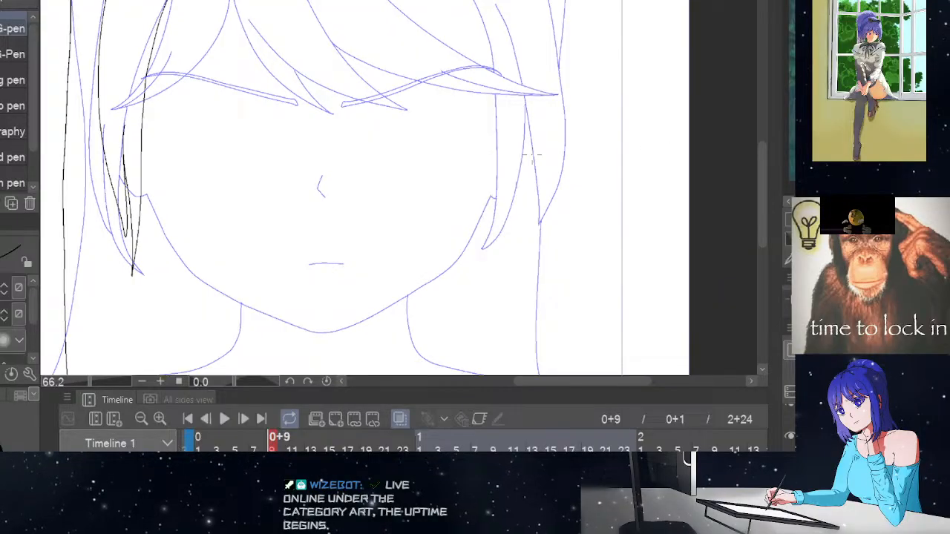
left_click_drag(763, 168, 759, 187)
scroll(162, 141, "up", 2)
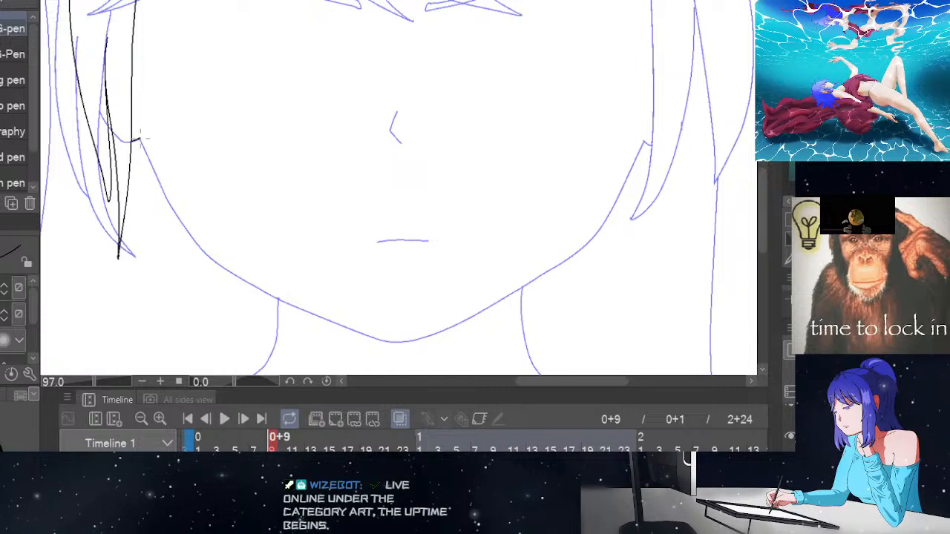
Ink the jawline with the G-pen from the left-hand ear corner down to the chin, following the blue sketch
mouse_move(141, 137)
left_mouse_down()
mouse_move(171, 210)
mouse_move(204, 256)
mouse_move(244, 294)
mouse_move(322, 324)
left_mouse_up()
key("ctrl+z")
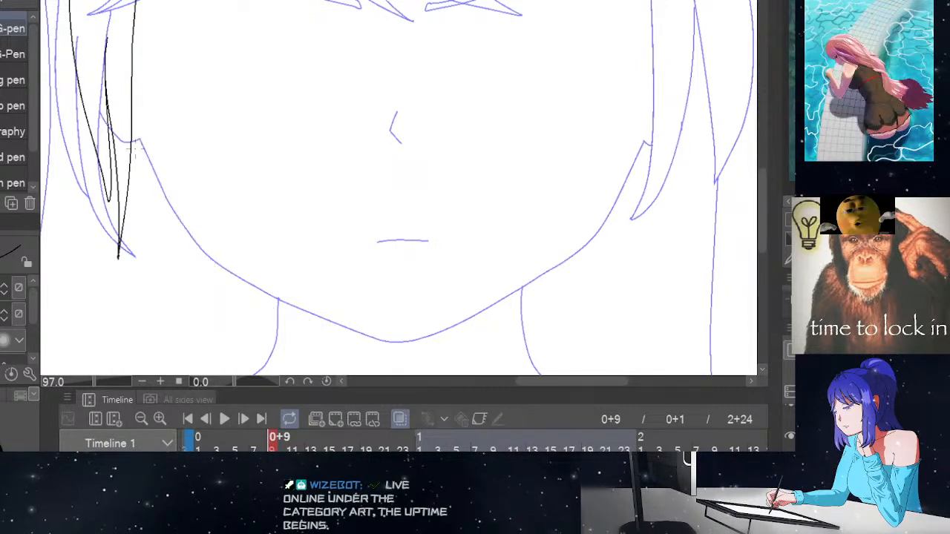
mouse_move(140, 138)
left_mouse_down()
mouse_move(181, 214)
mouse_move(259, 299)
mouse_move(414, 341)
left_mouse_up()
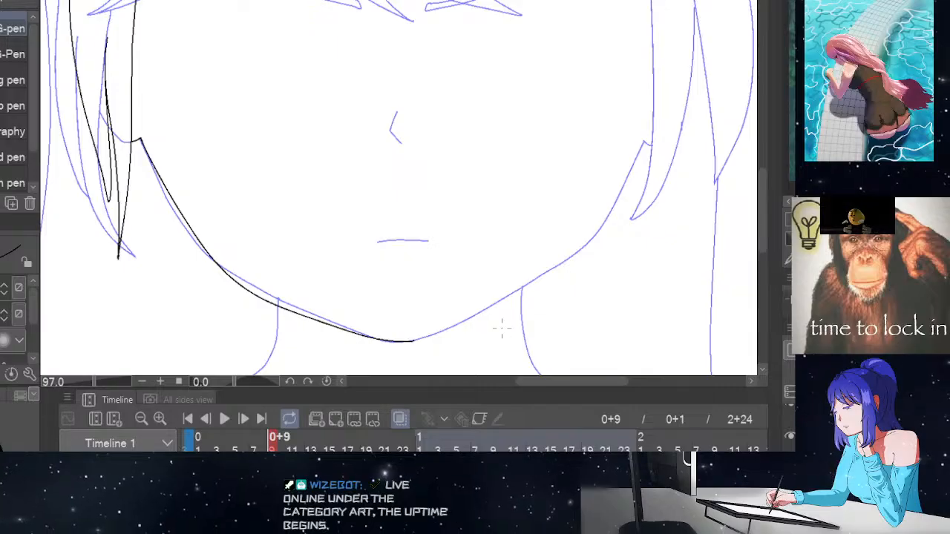
Pinch the inked left-hand jawline onto the blue sketch along the cheek, from the ear corner to the jaw bend
scroll(409, 263, "up", 2)
key("y")
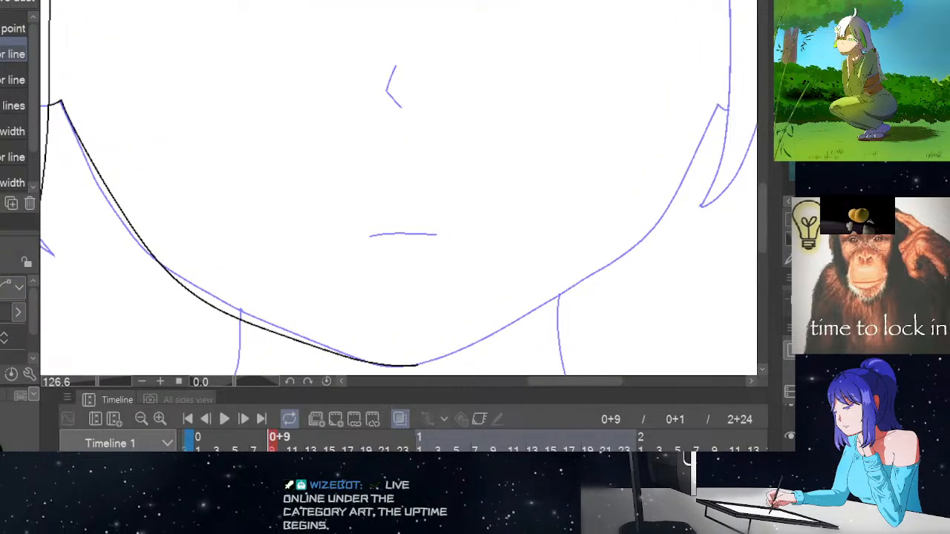
left_click_drag(108, 190, 102, 193)
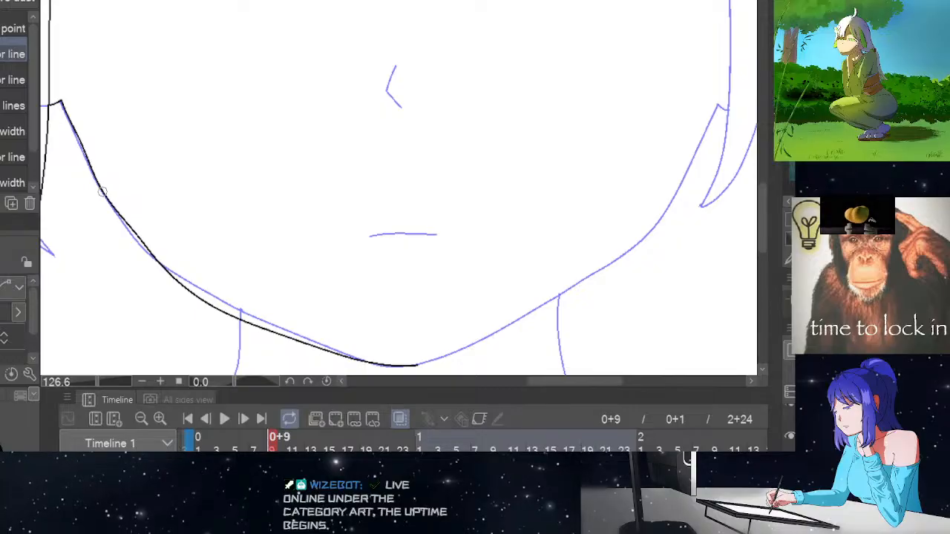
left_click_drag(81, 140, 80, 141)
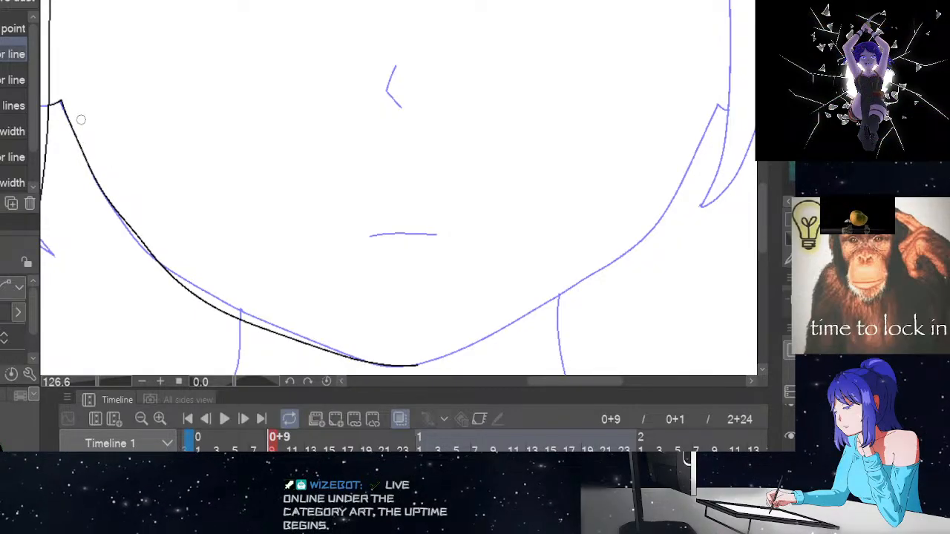
left_click_drag(62, 105, 60, 106)
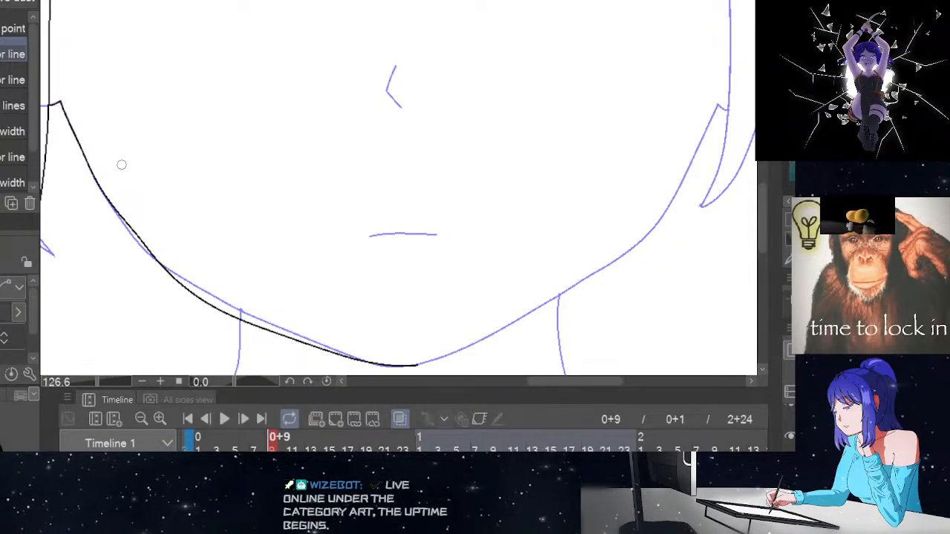
left_click_drag(141, 238, 136, 239)
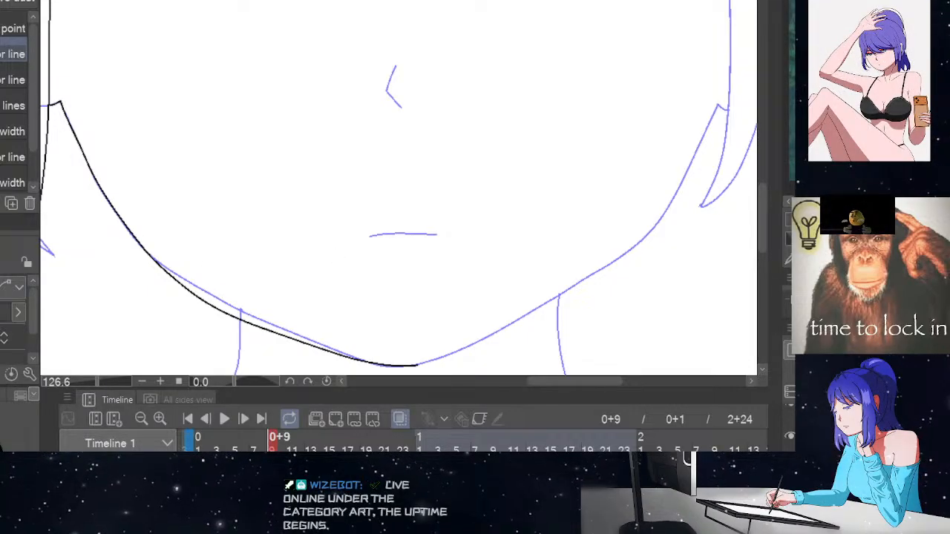
Pull the lower left-hand jawline onto the sketch between the cheek bend and the chin, realigning the bend as well
left_click_drag(226, 312, 226, 304)
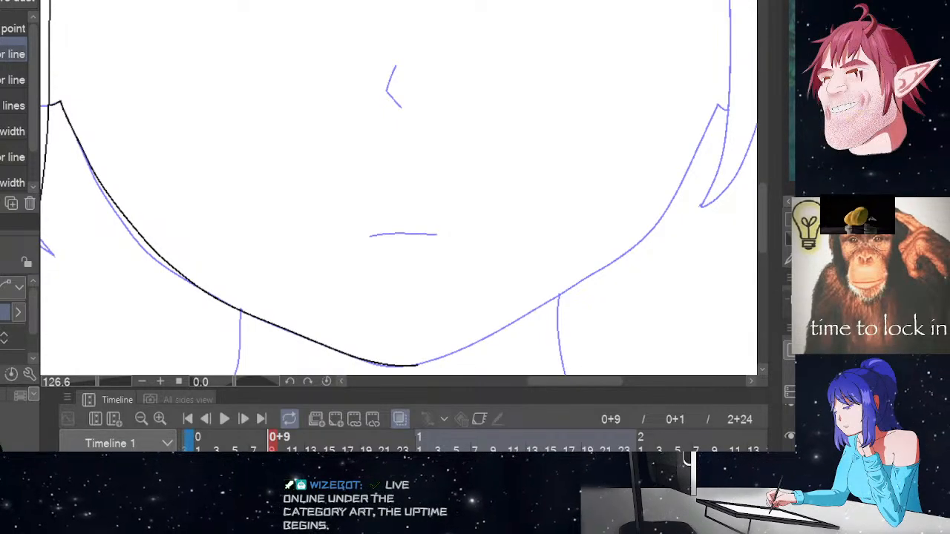
left_click_drag(143, 239, 134, 236)
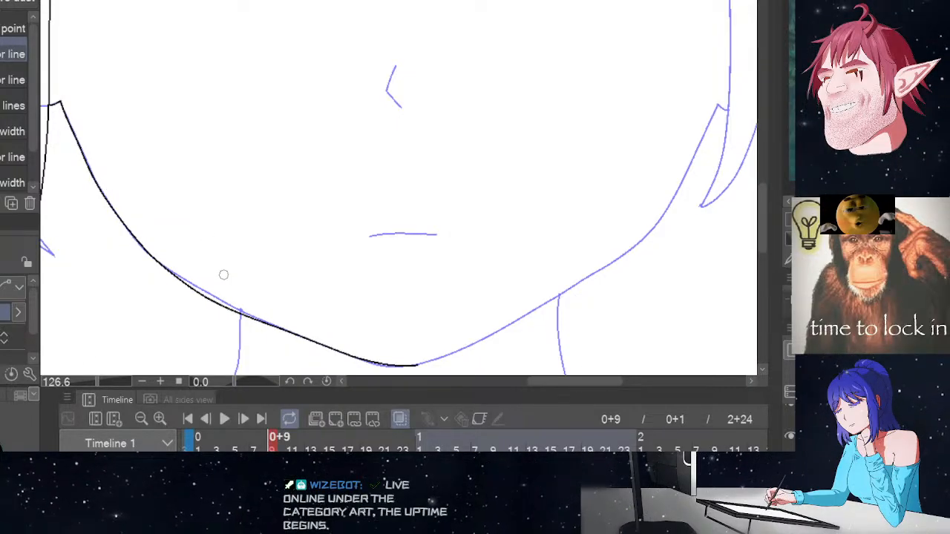
left_click_drag(223, 302, 214, 297)
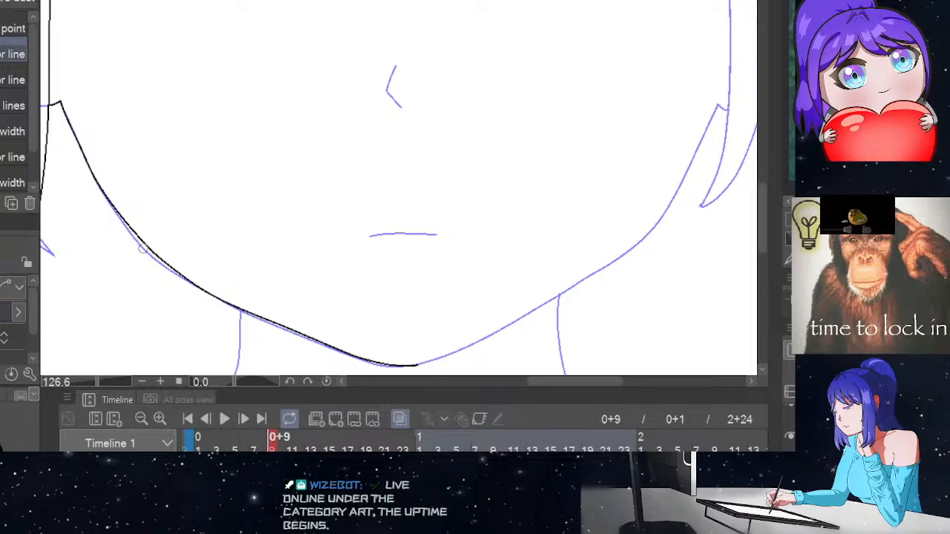
left_click_drag(149, 247, 126, 225)
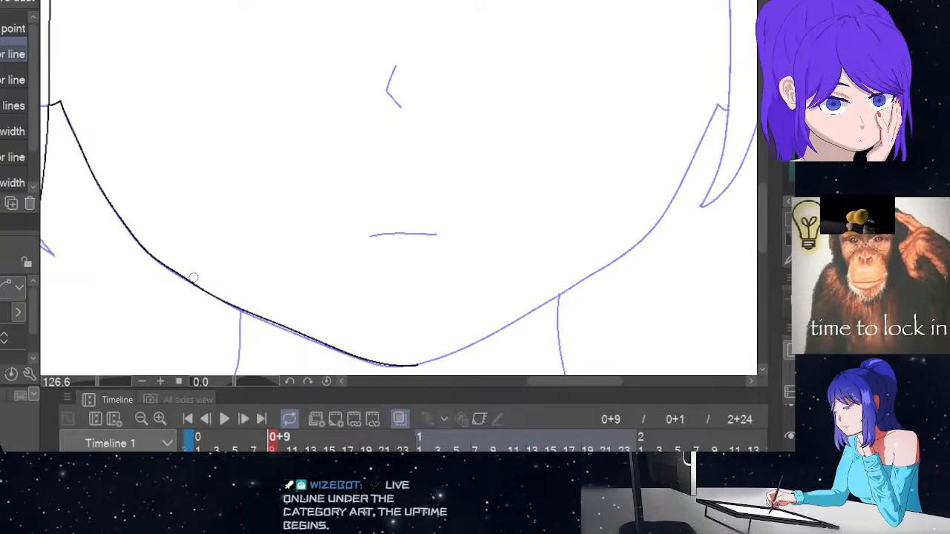
left_click_drag(181, 273, 213, 270)
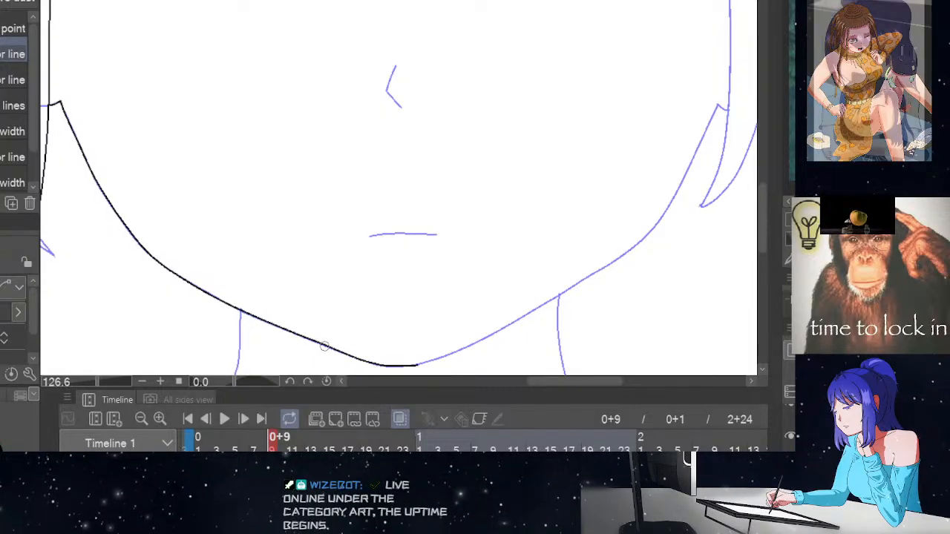
Ink the opposite jawline with the G-pen from the right-hand ear corner to the chin, joining the existing line
scroll(349, 327, "down", 3)
scroll(549, 284, "up", 2)
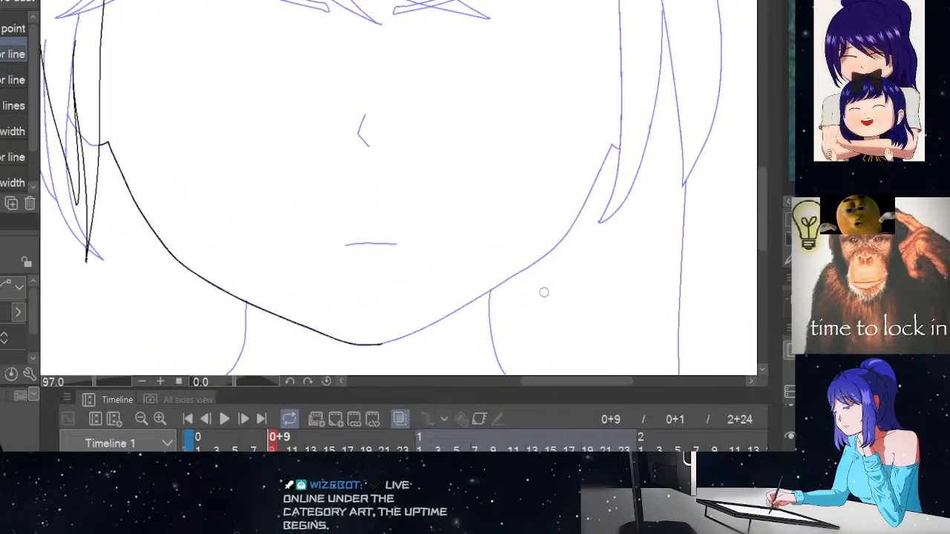
key("p")
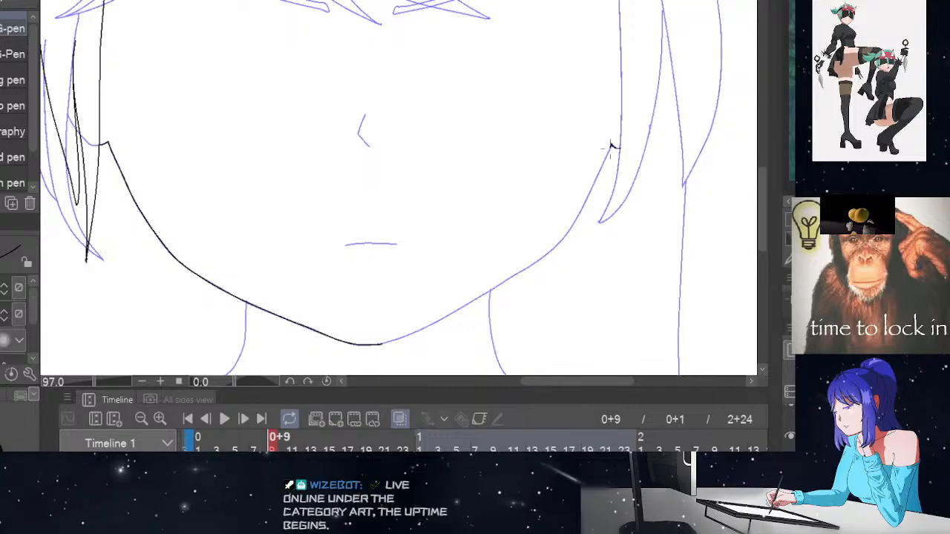
mouse_move(610, 146)
left_mouse_down()
mouse_move(566, 238)
mouse_move(380, 344)
left_mouse_up()
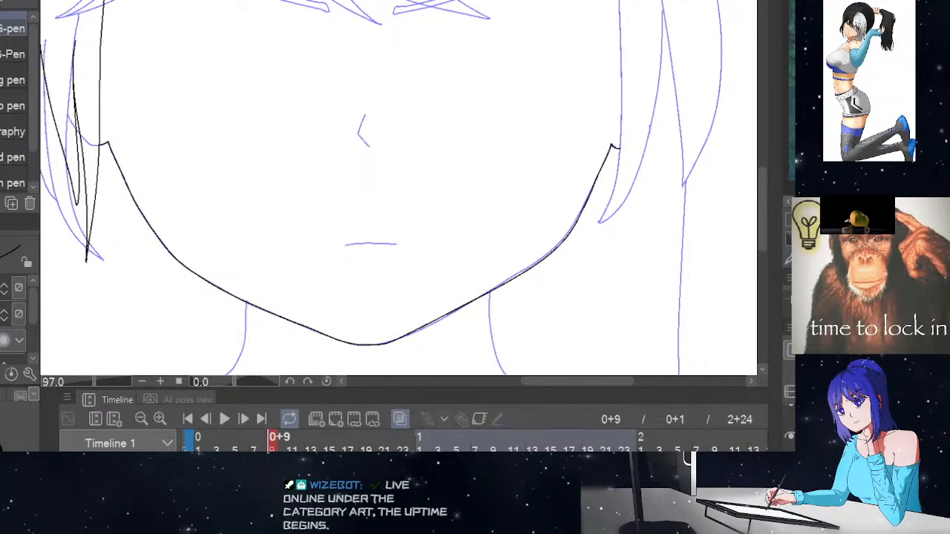
Pinch the right-hand jawline onto the blue sketch near the chin, along the jaw and at the cheek bend
key("j")
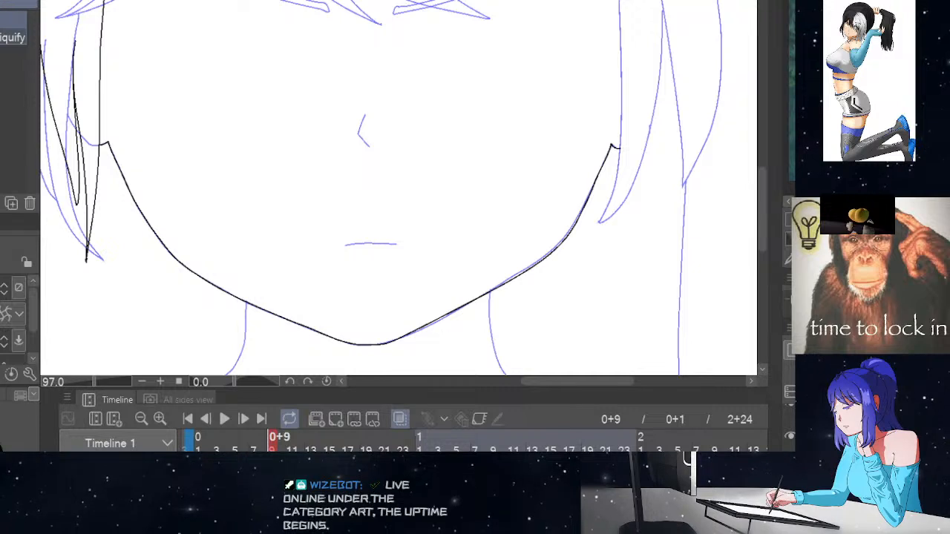
key("y")
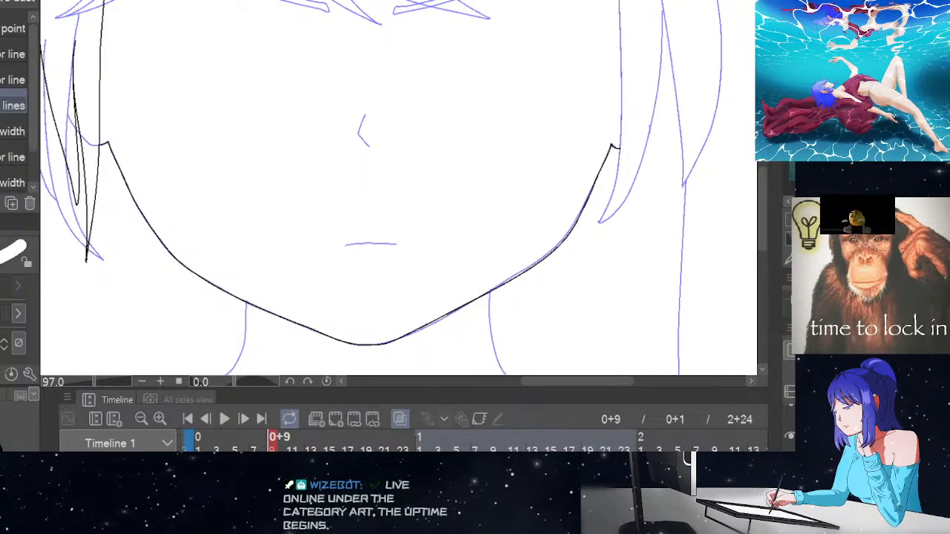
left_click(10, 55)
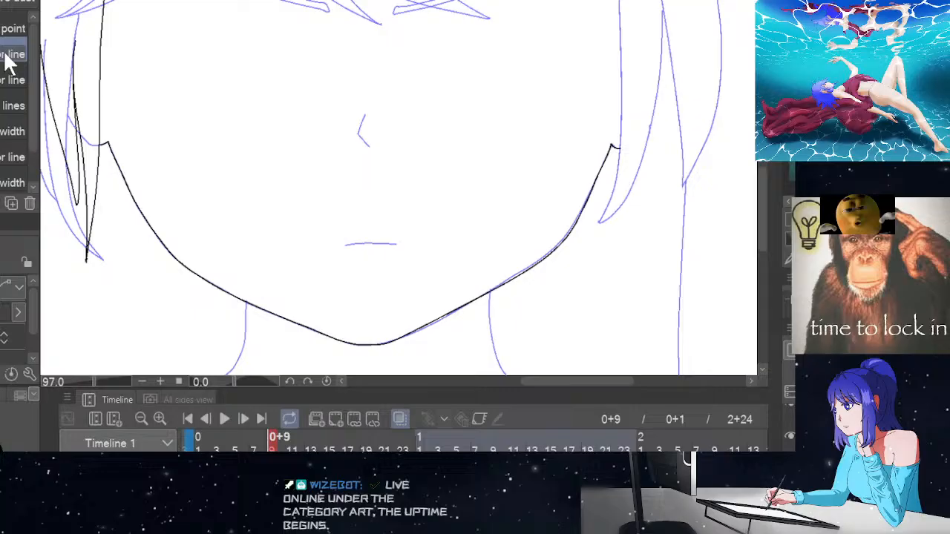
left_click(555, 307)
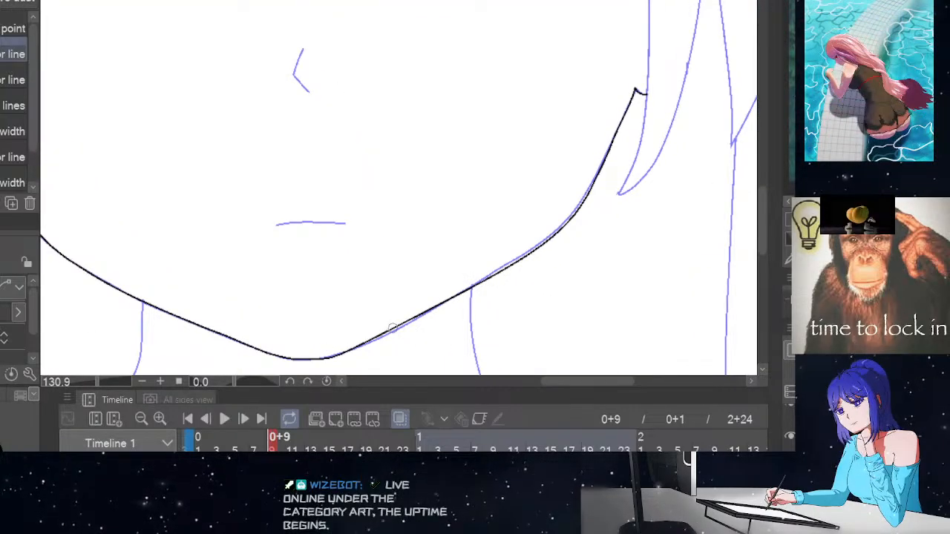
left_click_drag(394, 326, 394, 330)
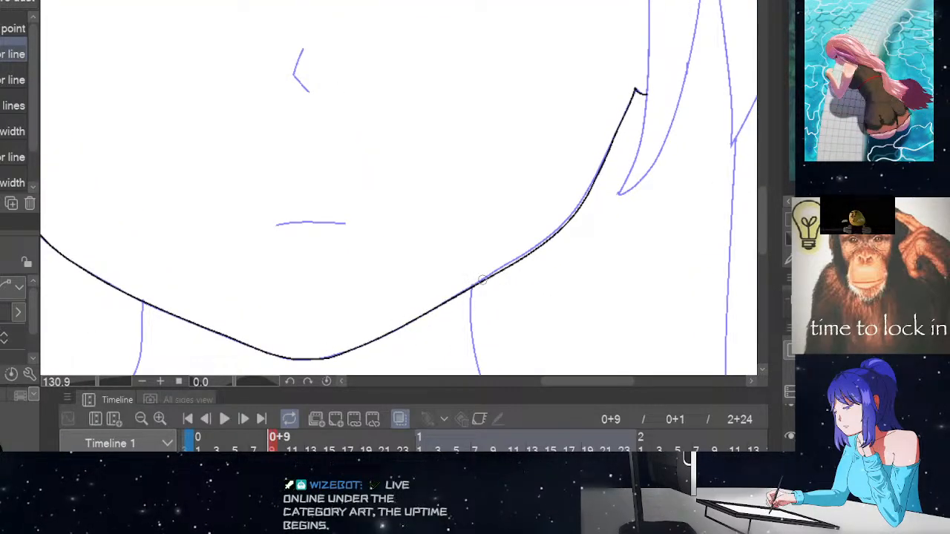
left_click_drag(544, 246, 499, 268)
left_click_drag(585, 201, 581, 199)
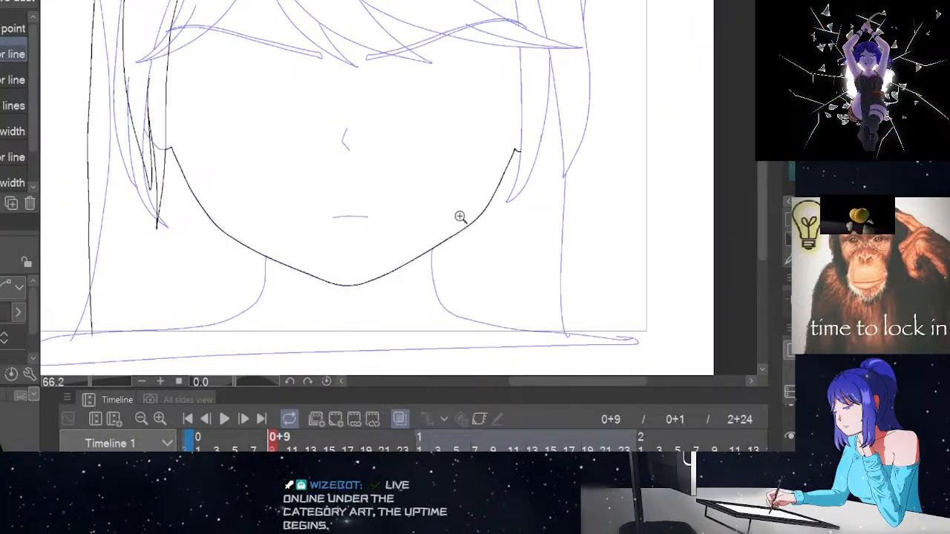
Examine the inked jaw and side hair against the blue sketch, from the chin up to the fringe
left_click_drag(457, 214, 470, 207)
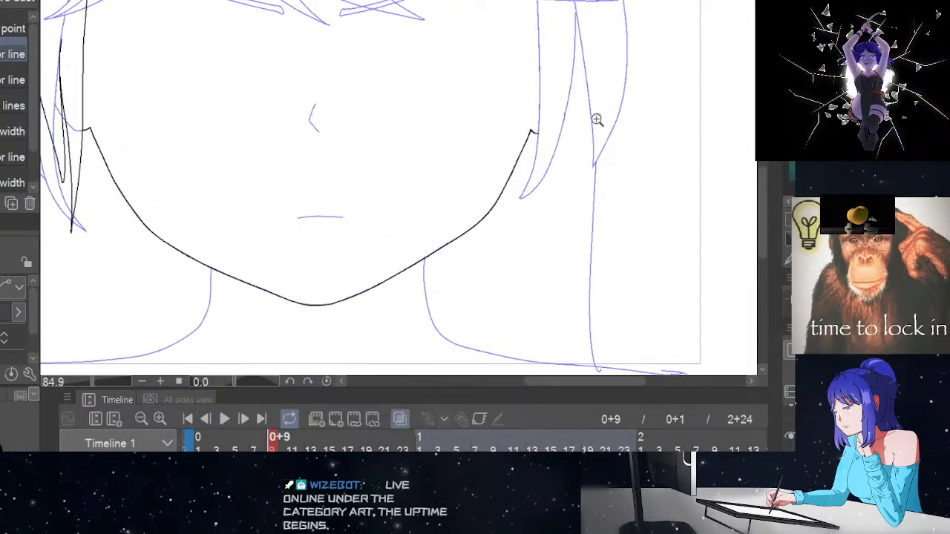
scroll(598, 122, "down", 3)
left_click_drag(757, 162, 758, 136)
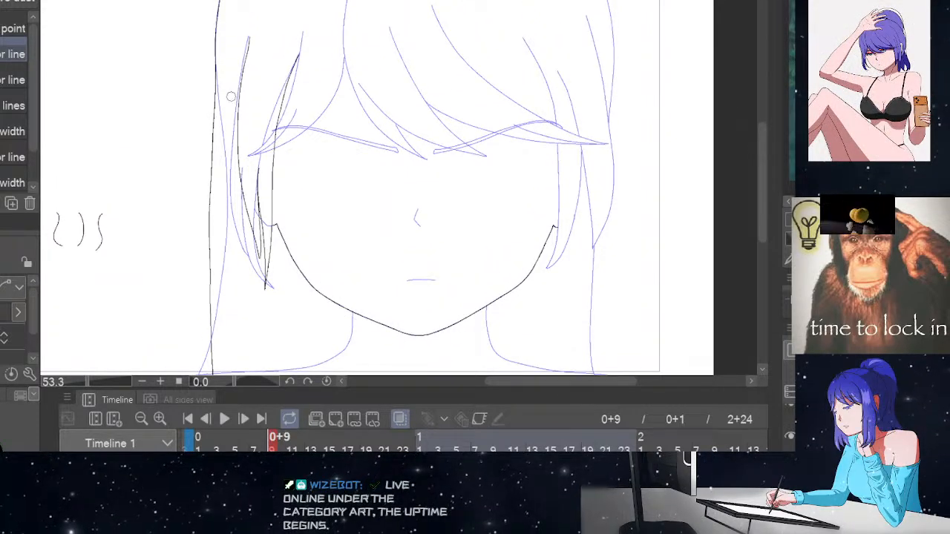
scroll(490, 381, "left", 2)
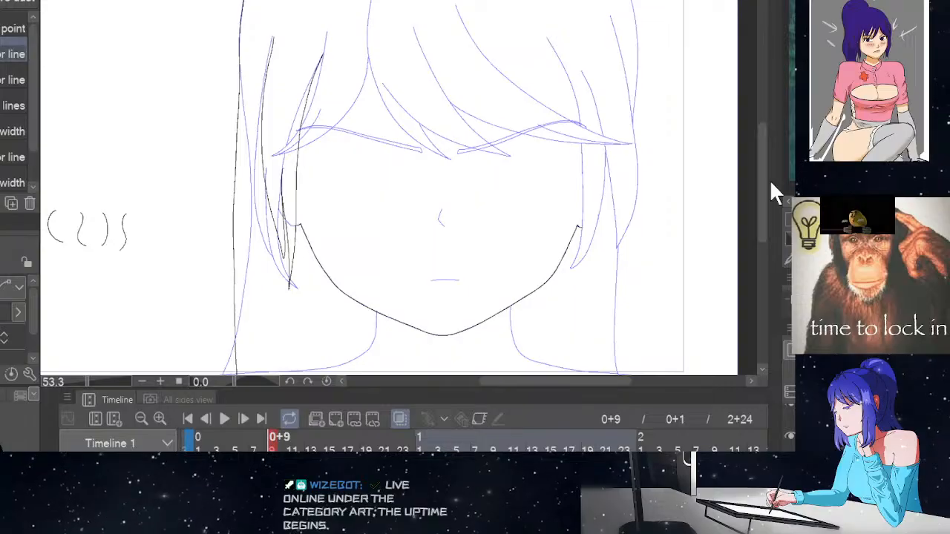
scroll(750, 190, "up", 3)
left_click(380, 129)
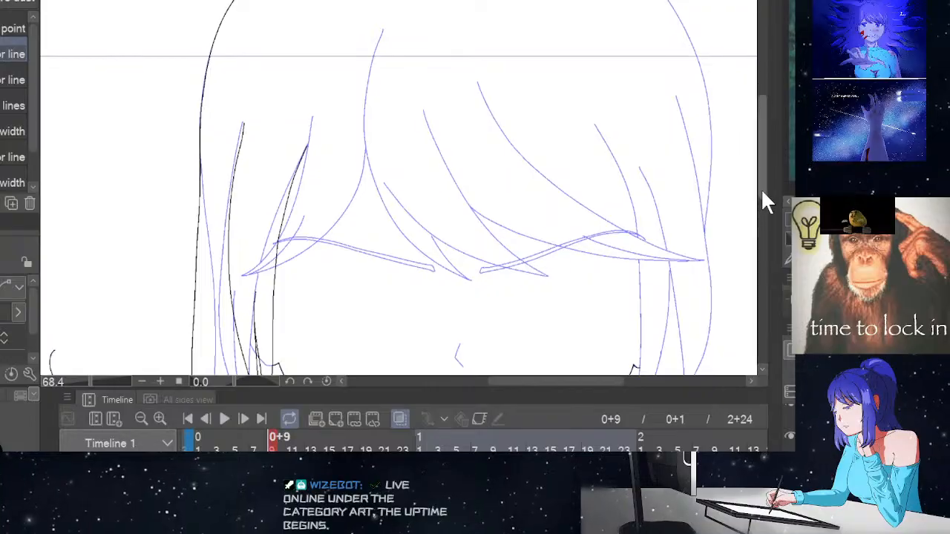
scroll(763, 191, "down", 3)
left_click_drag(619, 380, 594, 382)
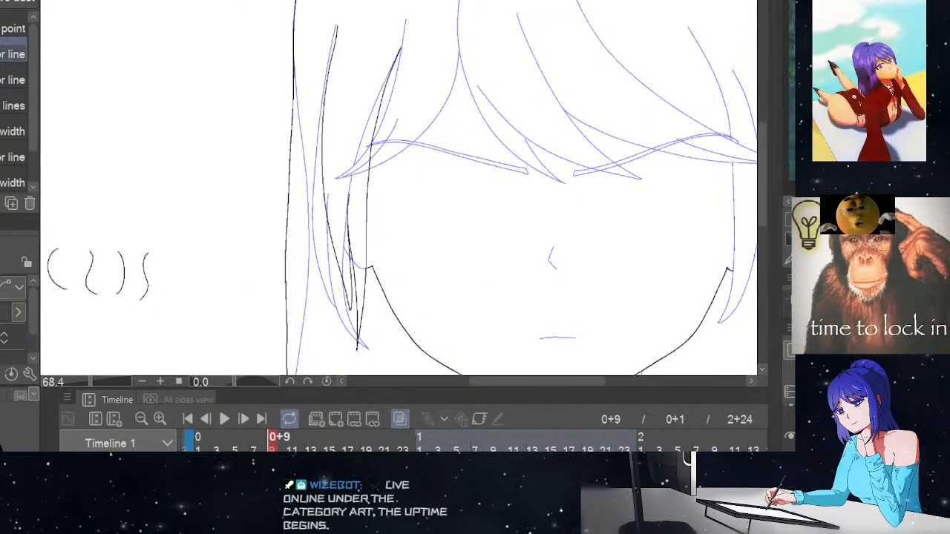
Try erasing the small curved test strokes beside the head with the Hard eraser, and undo the erasure
key("e")
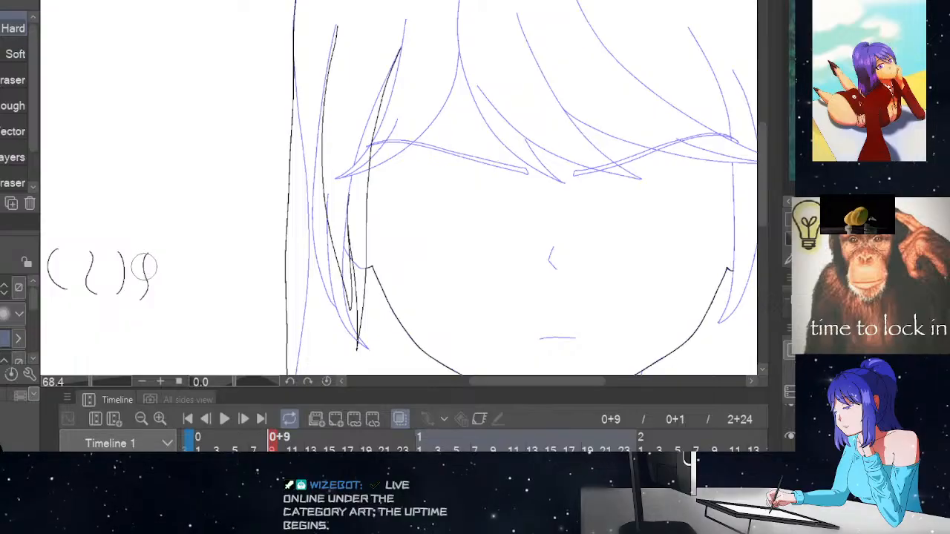
mouse_move(146, 275)
left_mouse_down()
mouse_move(142, 321)
mouse_move(131, 303)
mouse_move(96, 297)
left_mouse_up()
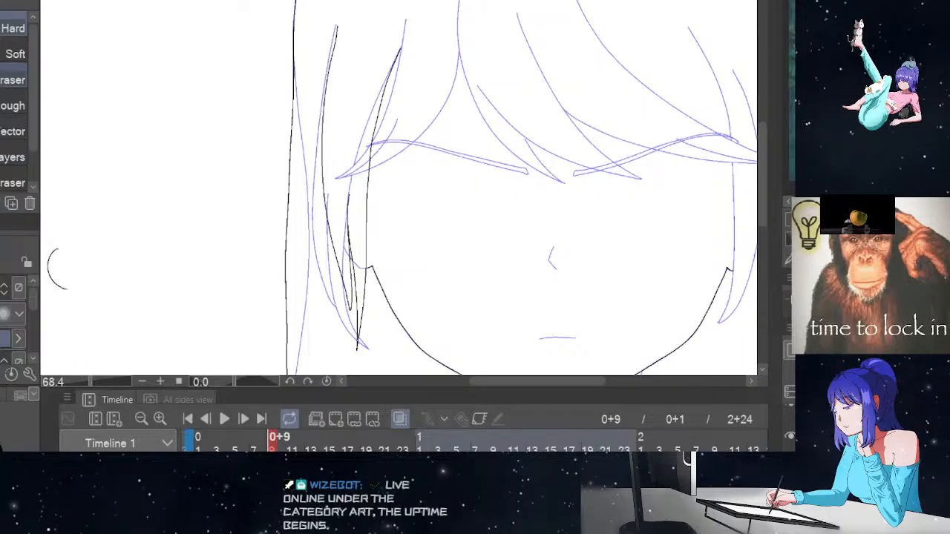
key("ctrl+z")
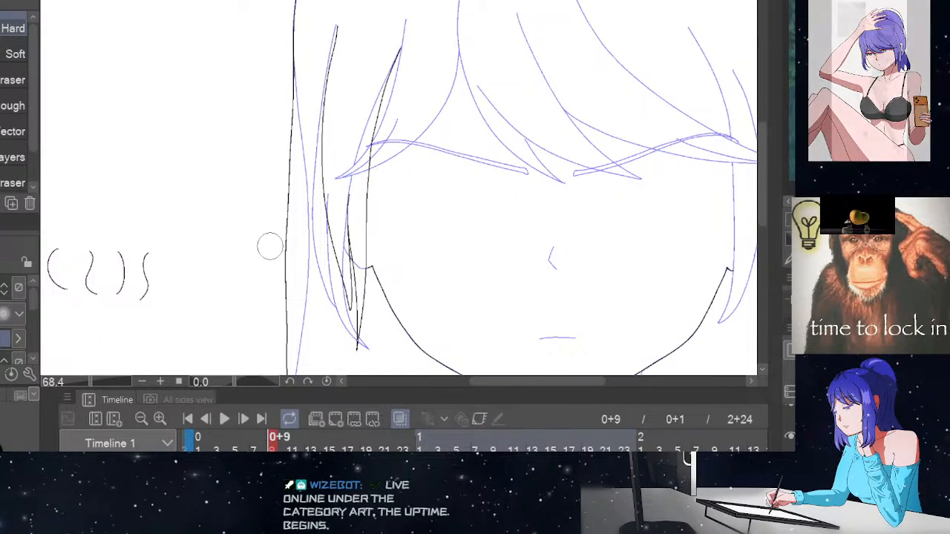
Ink both edges of the pointed fringe lock above the left-hand eye with the G-pen, redrawing the inner curve once
scroll(761, 203, "down", 2)
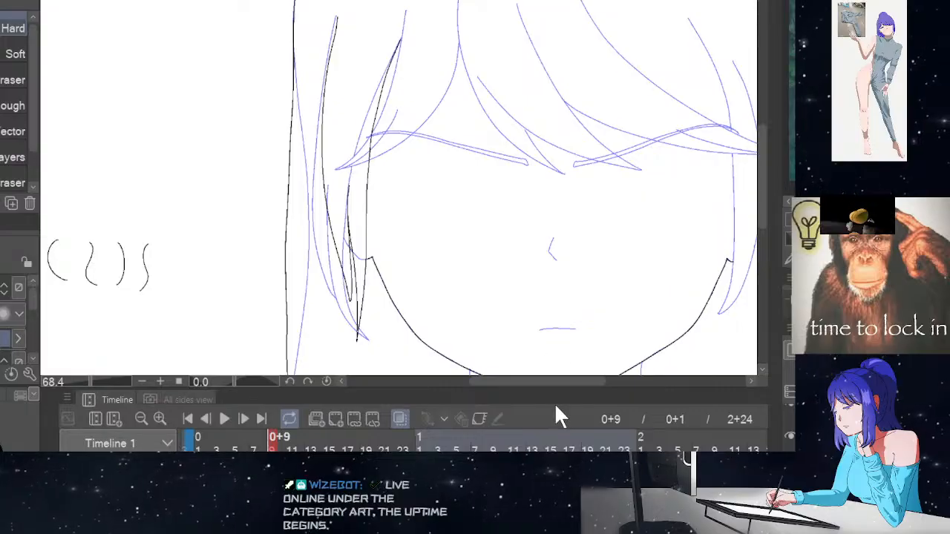
scroll(557, 377, "right", 2)
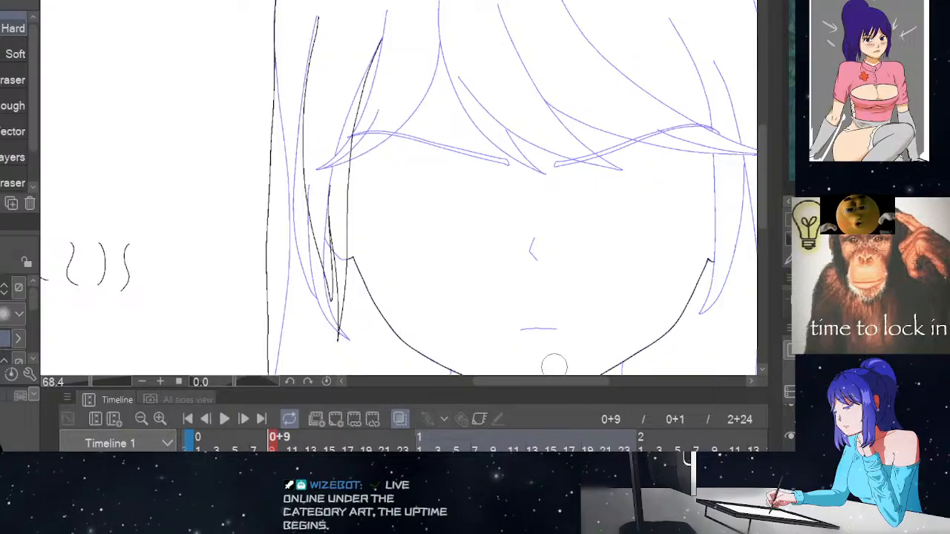
mouse_move(768, 191)
left_mouse_down()
mouse_move(761, 176)
mouse_move(773, 166)
left_mouse_up()
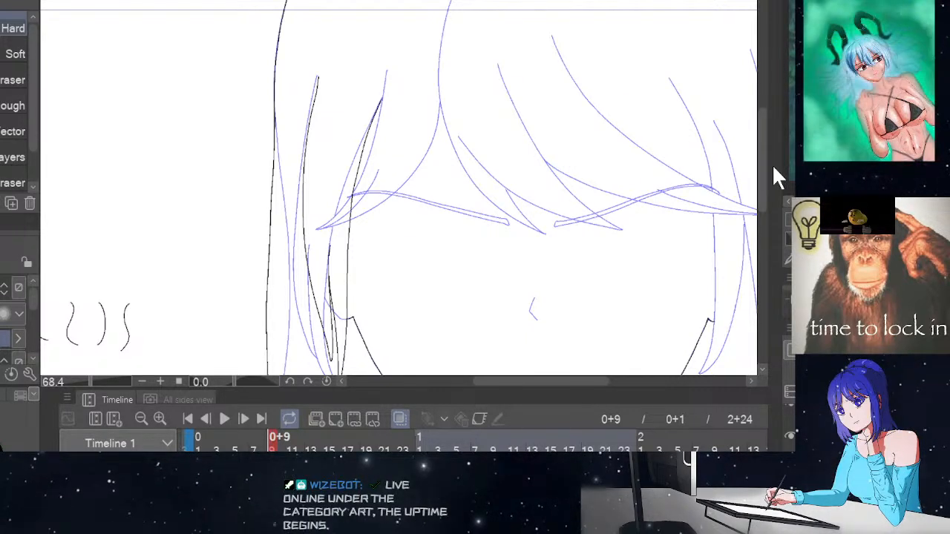
key("p")
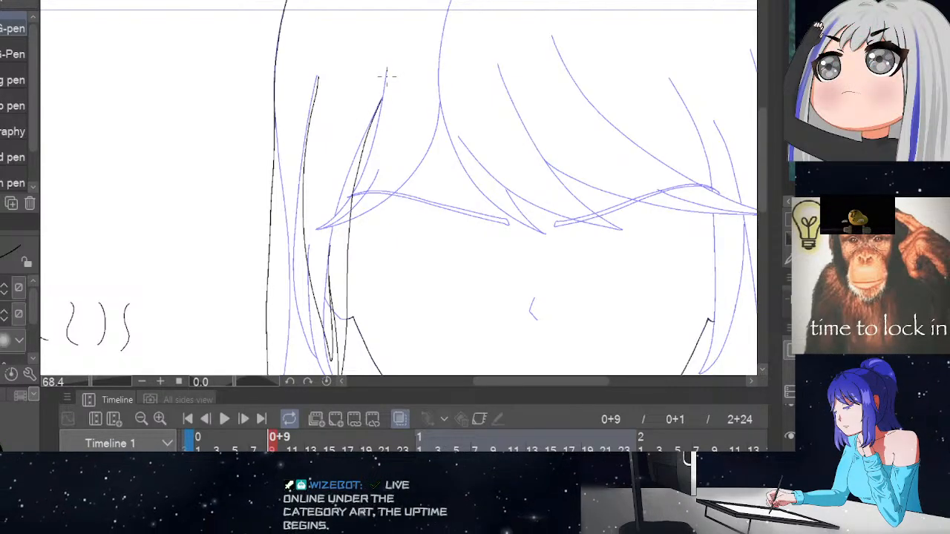
mouse_move(384, 75)
left_mouse_down()
mouse_move(362, 125)
mouse_move(340, 245)
left_mouse_up()
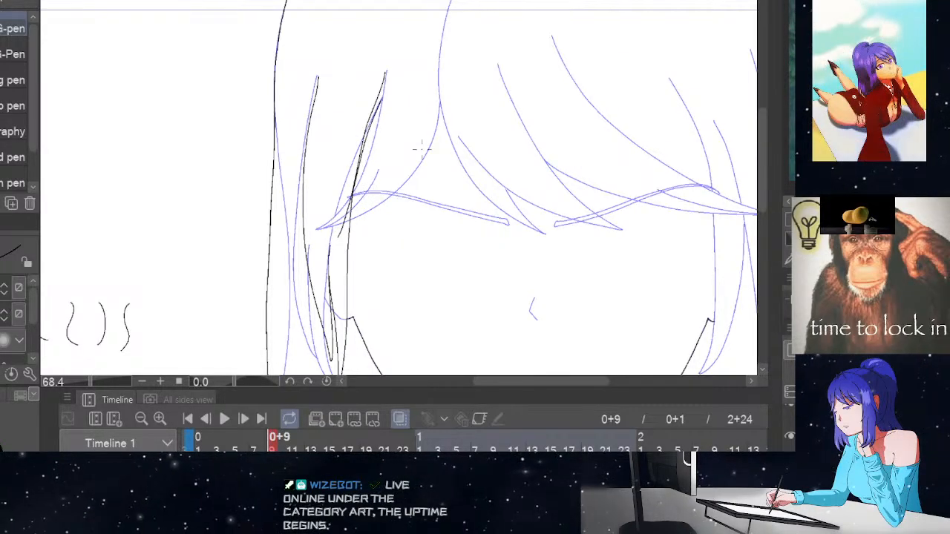
mouse_move(438, 106)
left_mouse_down()
mouse_move(413, 170)
mouse_move(353, 239)
left_mouse_up()
key("ctrl+z")
mouse_move(440, 106)
left_mouse_down()
mouse_move(421, 161)
mouse_move(339, 238)
left_mouse_up()
scroll(417, 170, "up", 1)
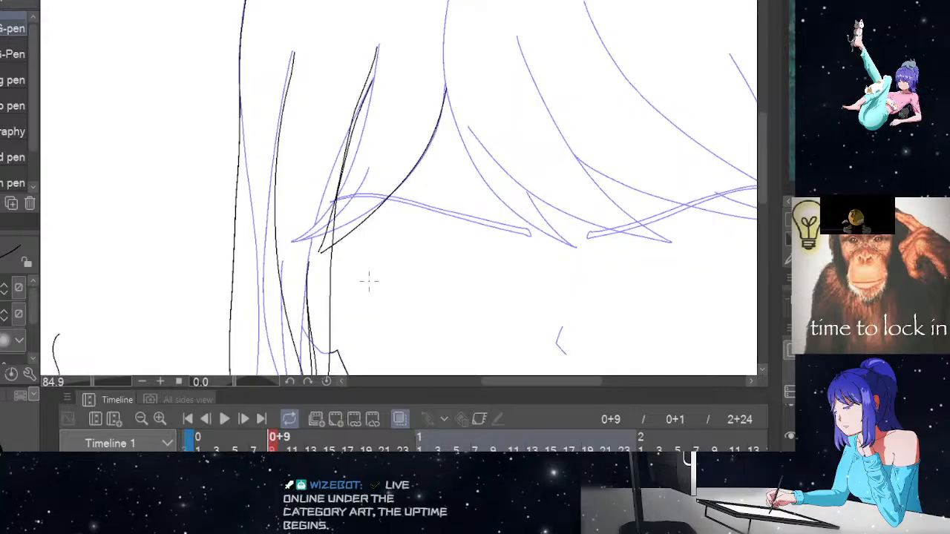
Pinch the right-hand curve of the pointed fringe lock, near its lower end and at mid-length, to follow the blue sketch more smoothly
scroll(480, 268, "down", 2)
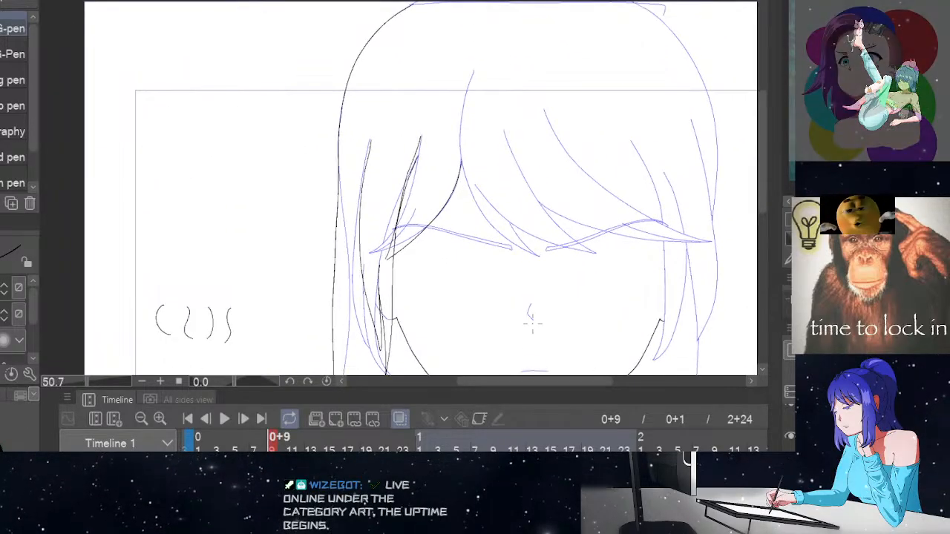
scroll(551, 383, "right", 1)
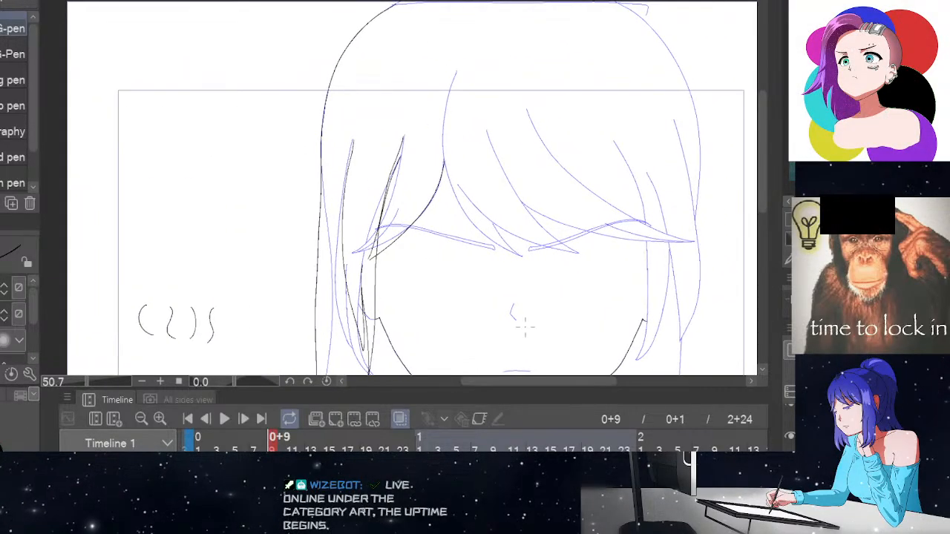
scroll(436, 259, "up", 1)
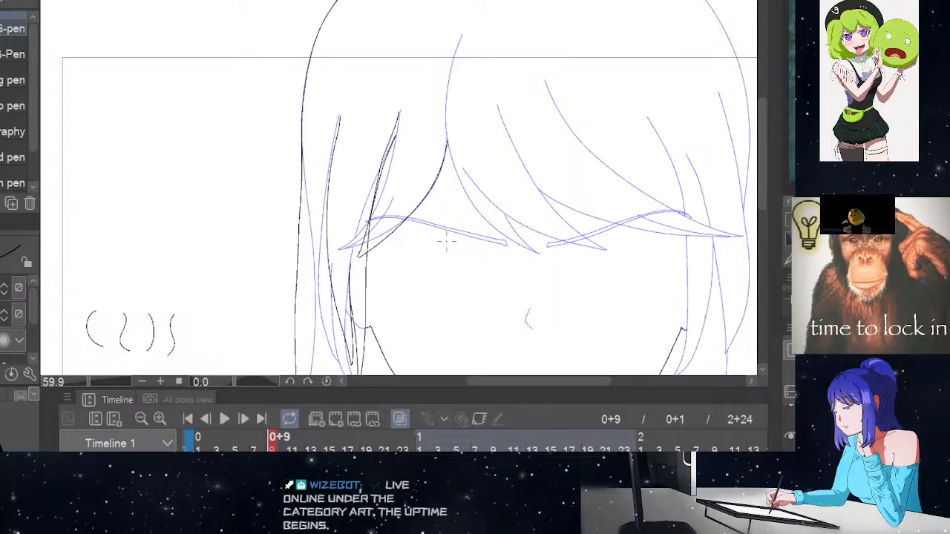
left_click_drag(440, 259, 483, 256)
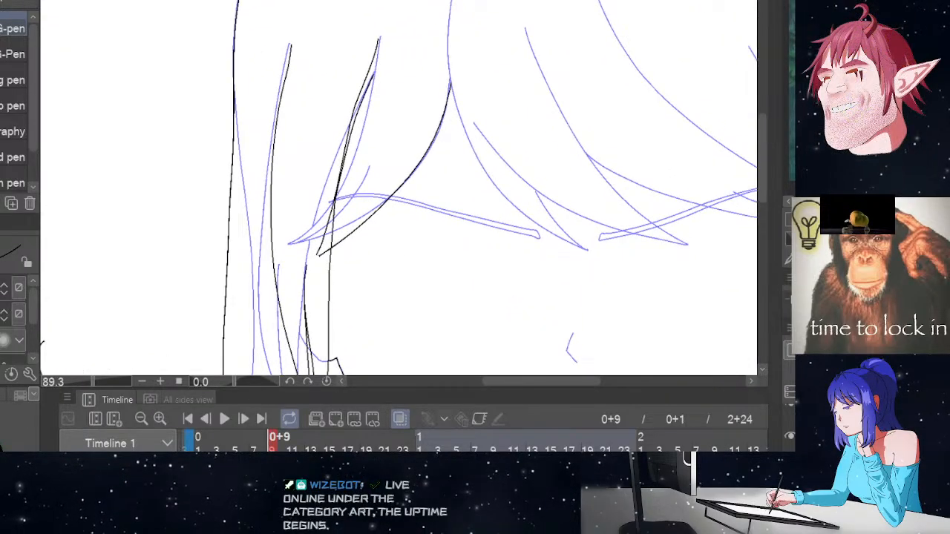
key("y")
left_click(9, 312)
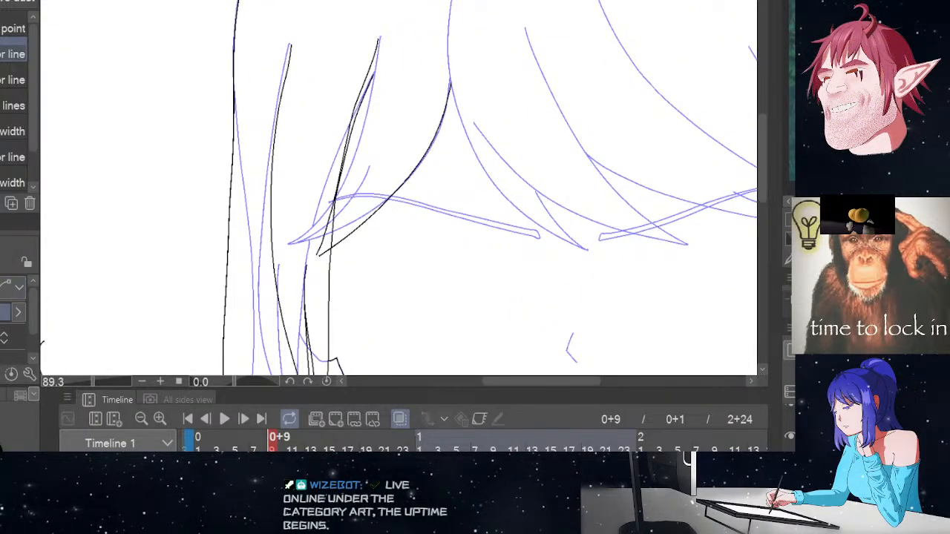
left_click_drag(340, 246, 337, 242)
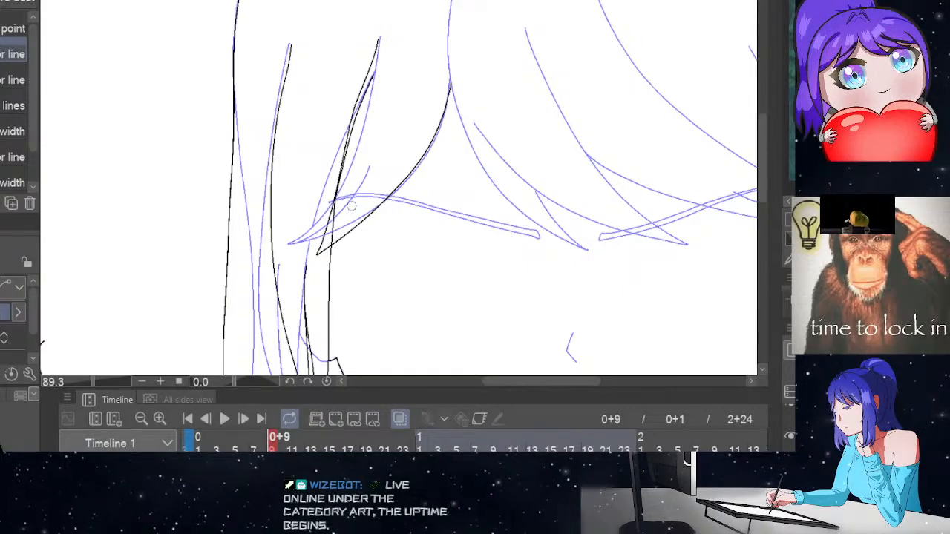
left_click_drag(419, 164, 422, 166)
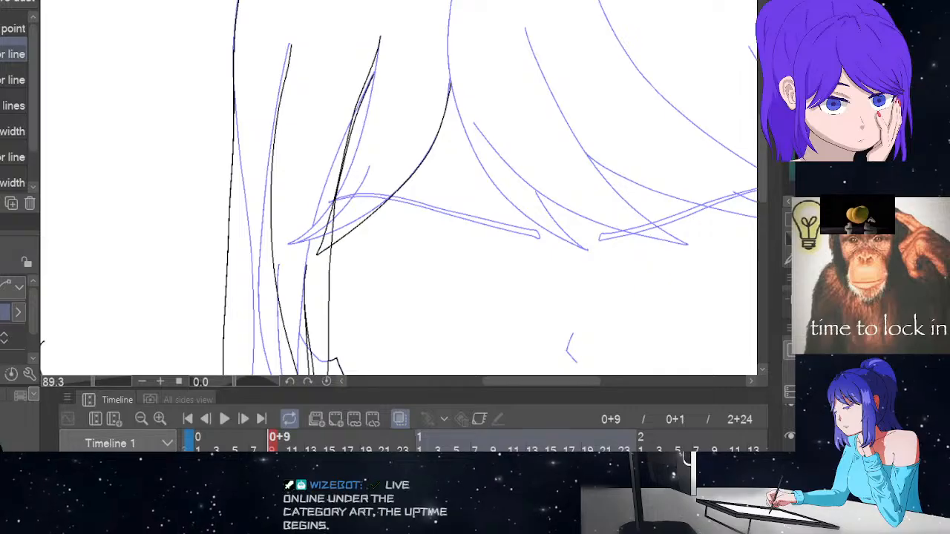
Ink the short inner strand line running down to the fringe lock's tip with the G-pen, redrawing it once
key("p")
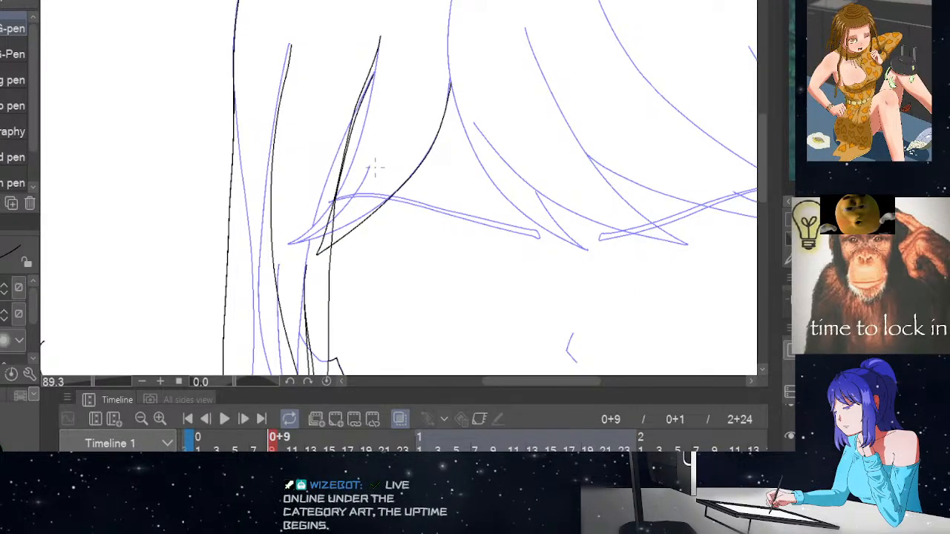
left_click_drag(376, 166, 362, 188)
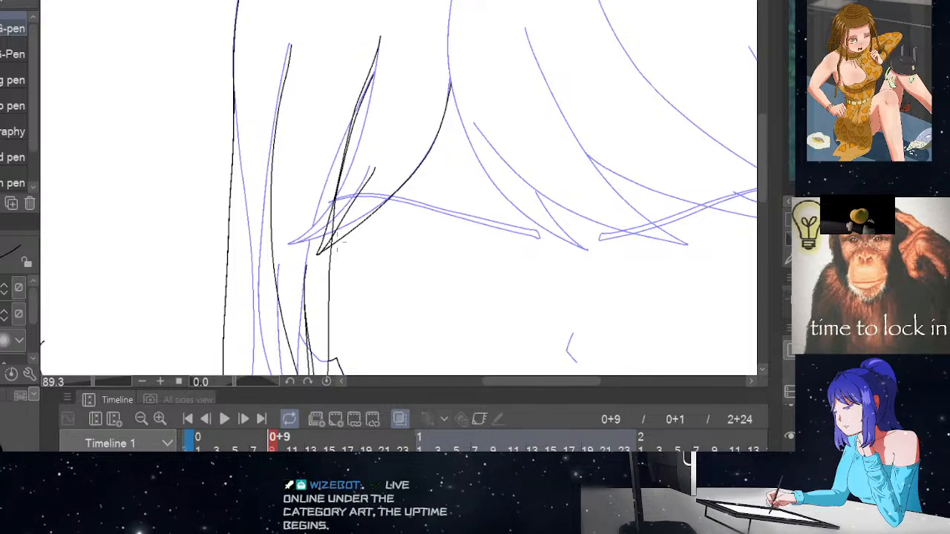
key("ctrl+z")
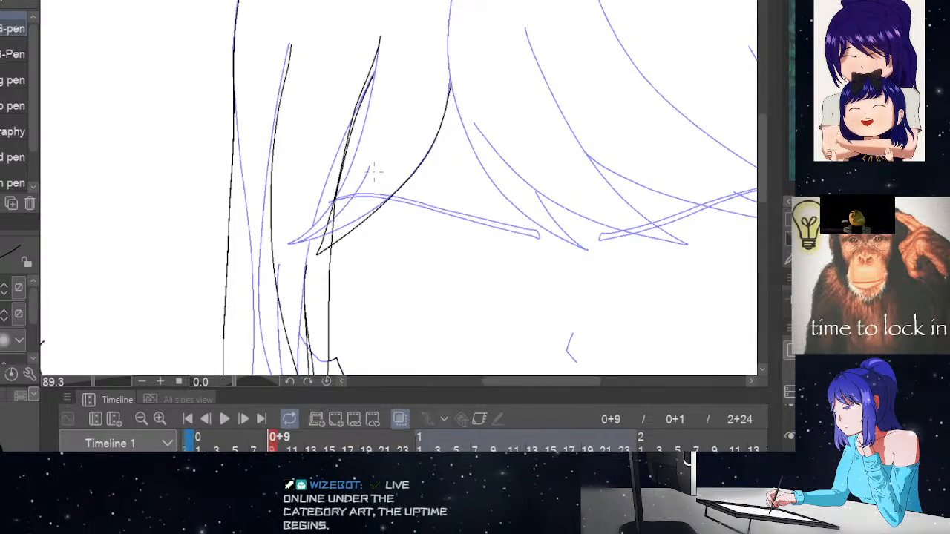
left_click_drag(374, 170, 353, 208)
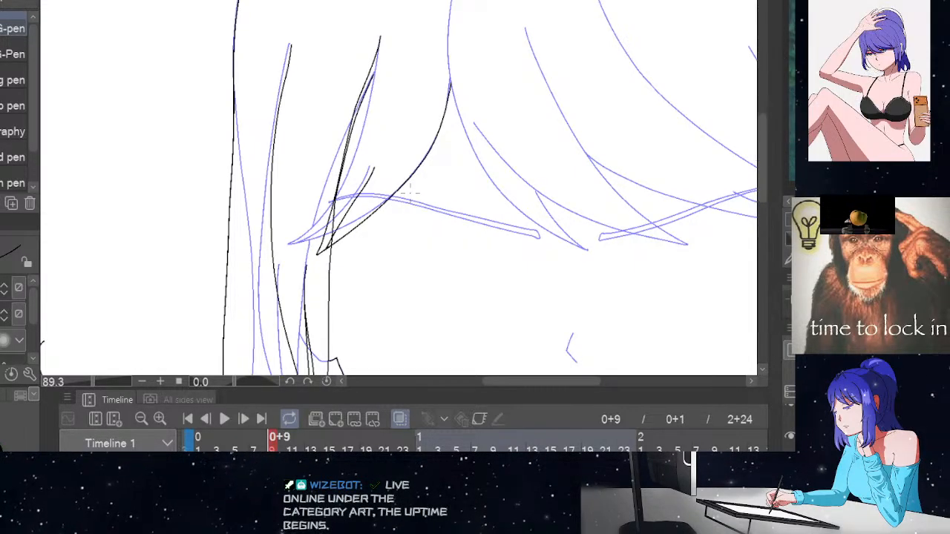
Hide the onion skin, flip between neighbouring frames to check the inked hair and jaw, and show the onion skin again
left_click_drag(760, 177, 760, 175)
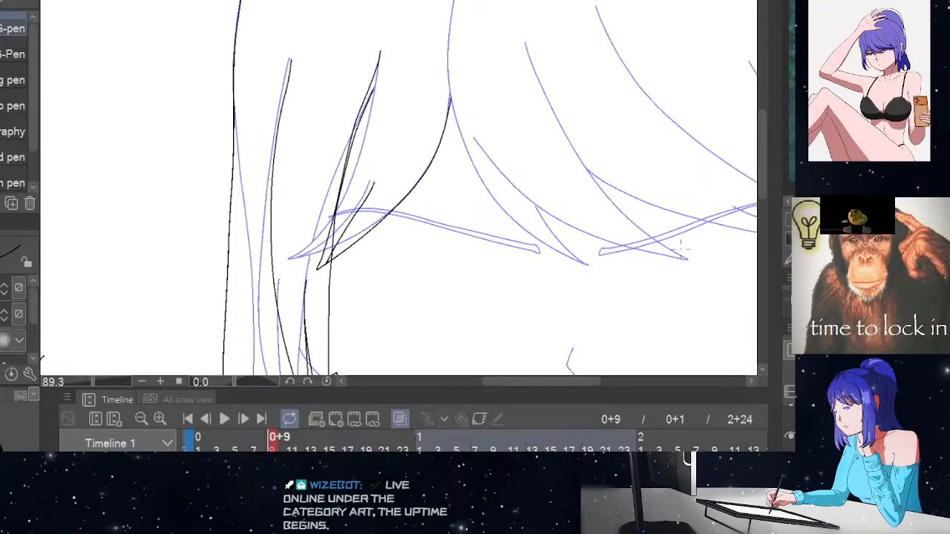
left_click(401, 421)
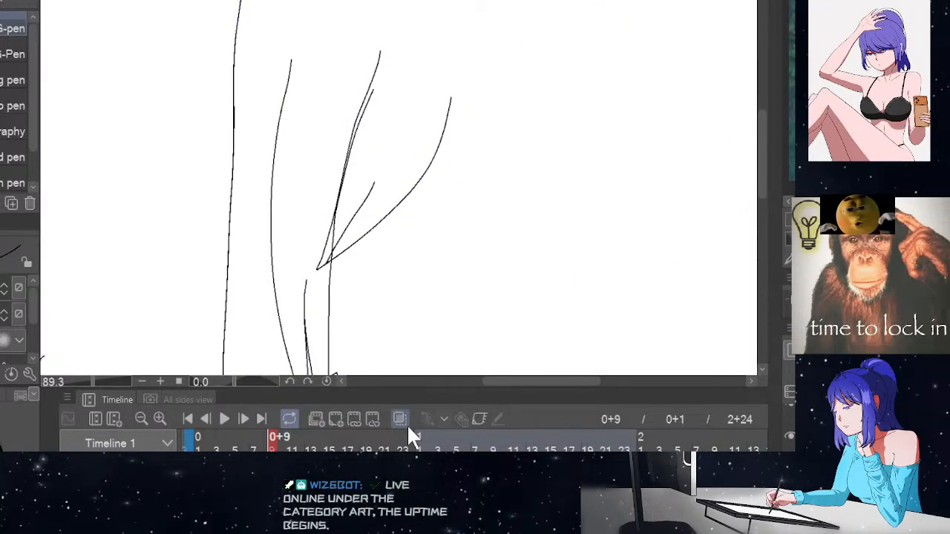
key("Left")
key("Right")
key("Left")
key("Right")
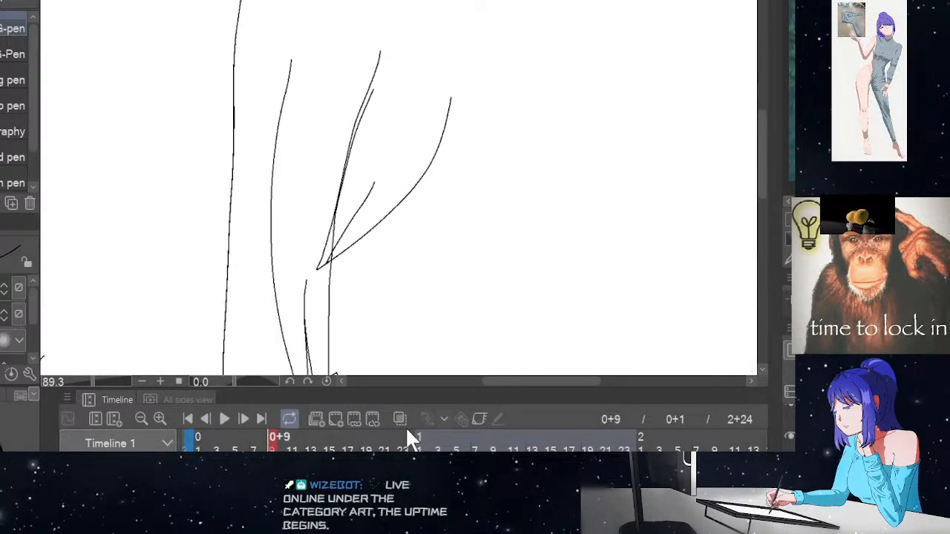
key("Left")
key("Right")
key("Left")
key("Right")
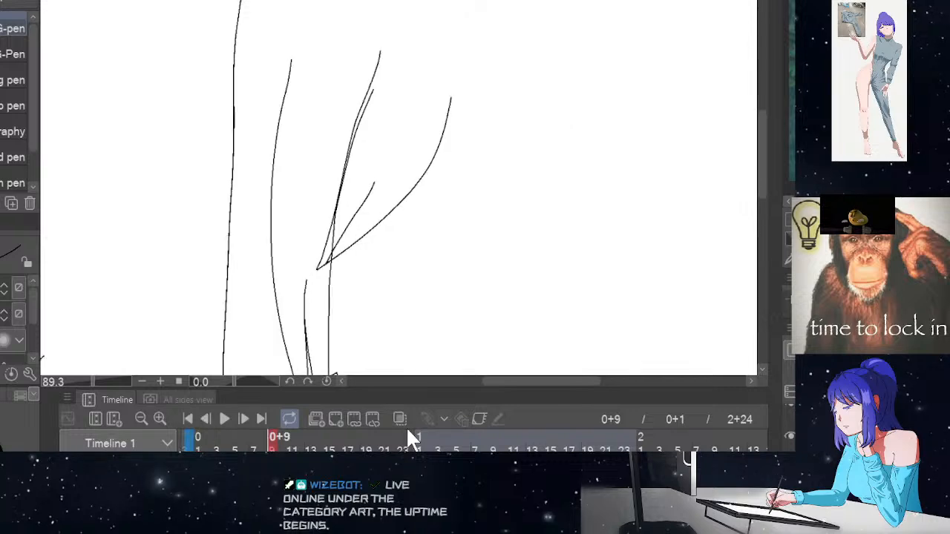
mouse_move(561, 253)
left_mouse_down()
mouse_move(530, 251)
mouse_move(546, 251)
left_mouse_up()
left_click_drag(763, 155, 760, 176)
key("Left")
key("Right")
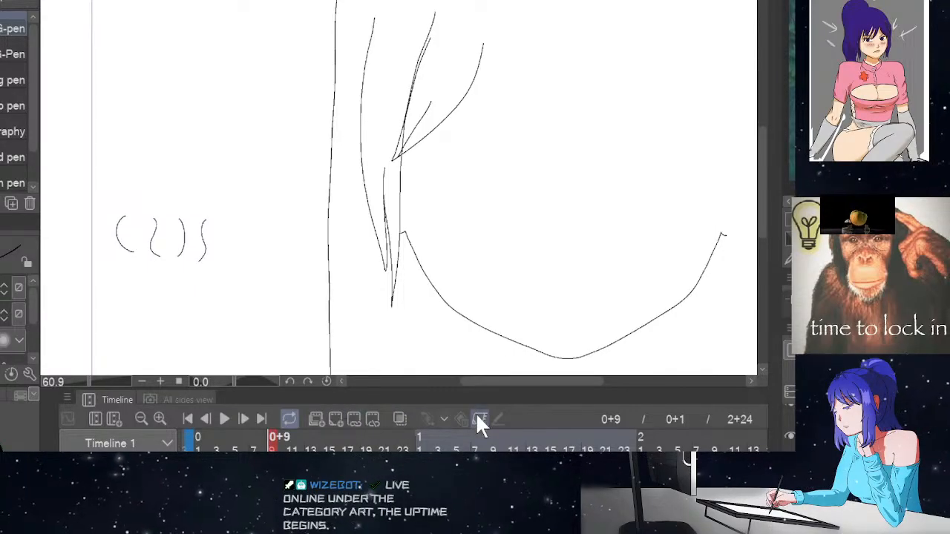
left_click(401, 419)
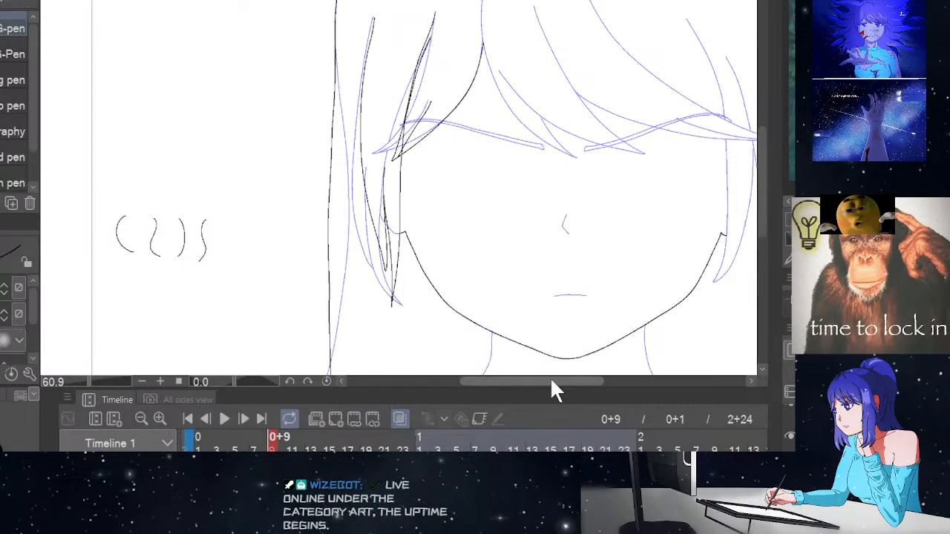
Erase the upper part of the surplus line running alongside the fringe lock's left-hand edge with the Hard eraser
scroll(405, 78, "up", 4)
scroll(405, 78, "up", 1)
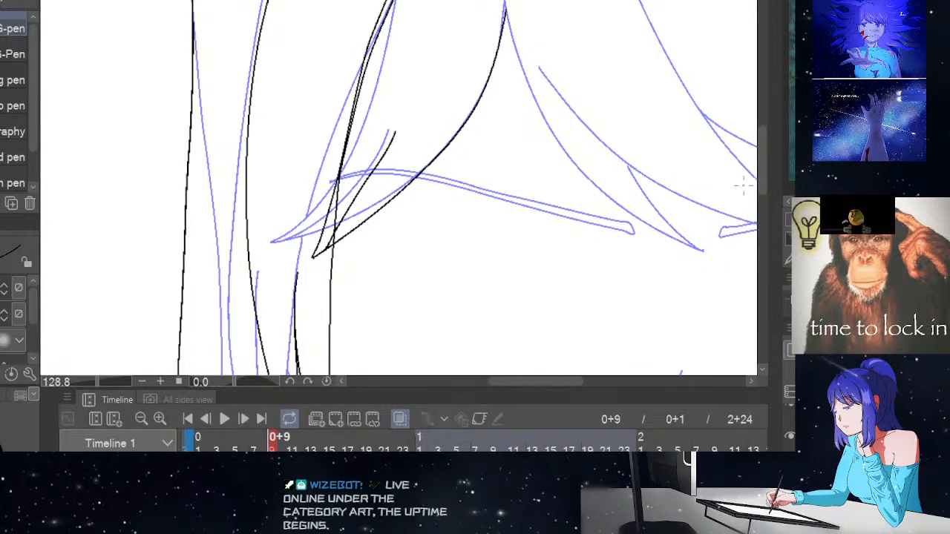
left_click_drag(761, 184, 762, 172)
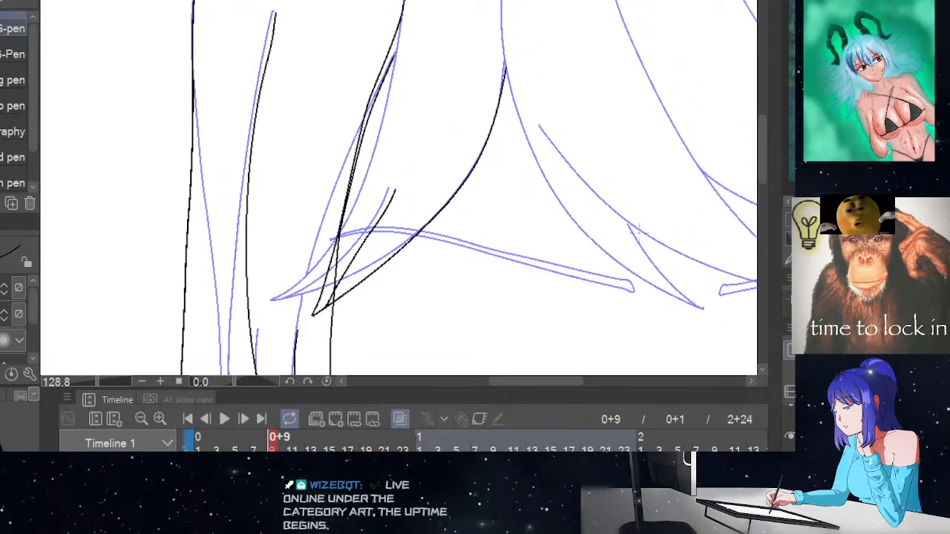
key("comma")
key("period")
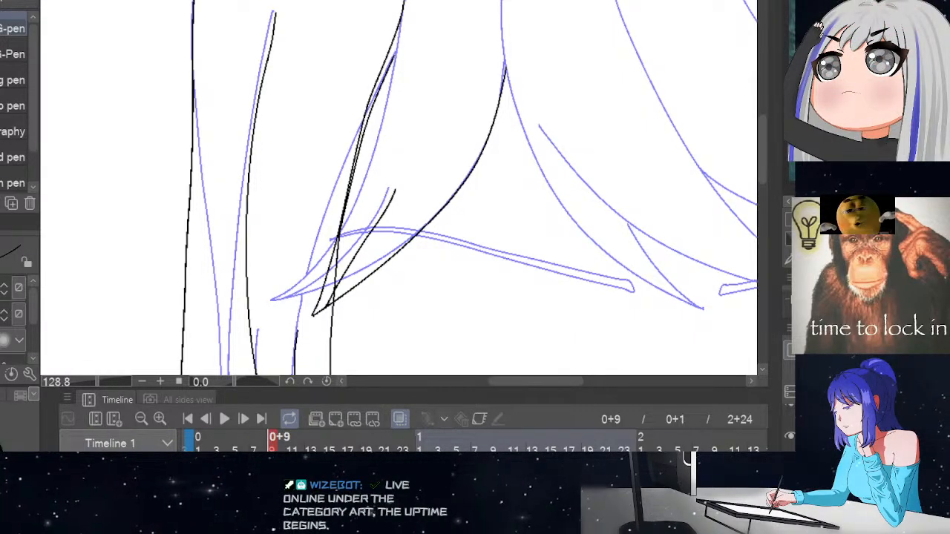
key("e")
scroll(391, 144, "up", 1)
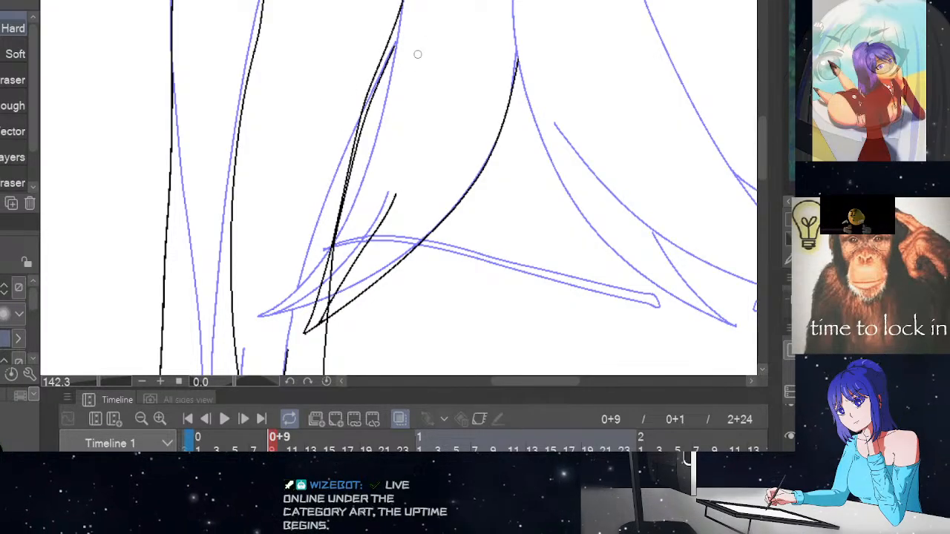
left_click_drag(399, 43, 357, 162)
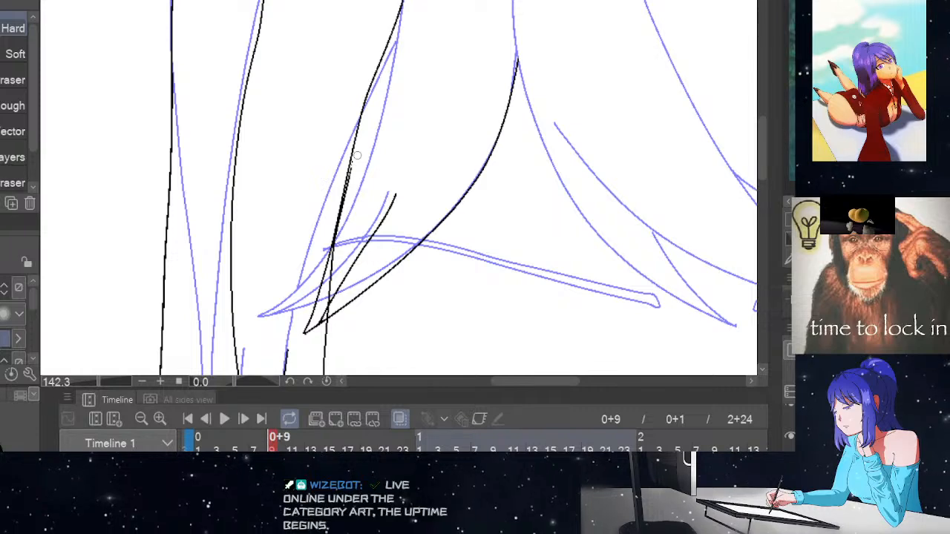
Erase the rest of the surplus line inside the fringe lock down to its tip, redoing one eraser stroke and keeping the face edge below
left_click(355, 190, "ctrl")
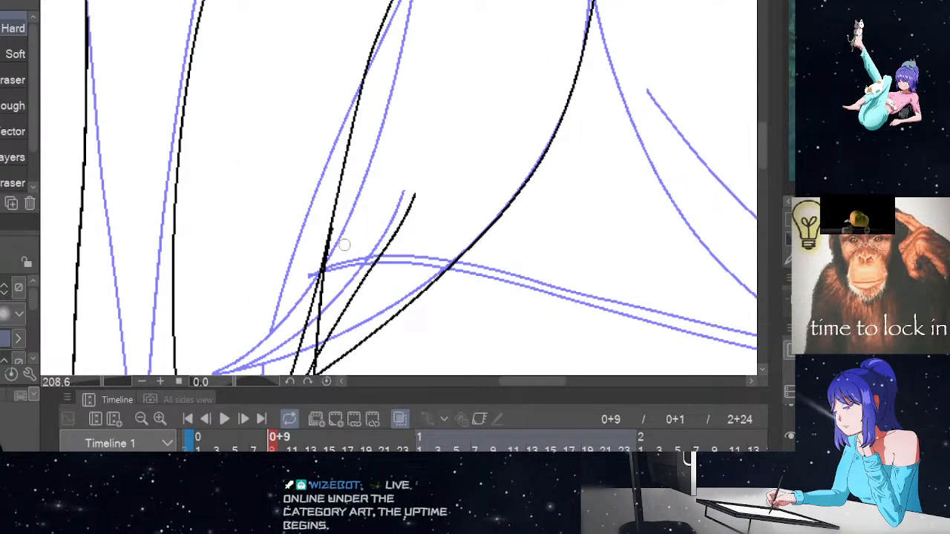
left_click_drag(340, 222, 334, 265)
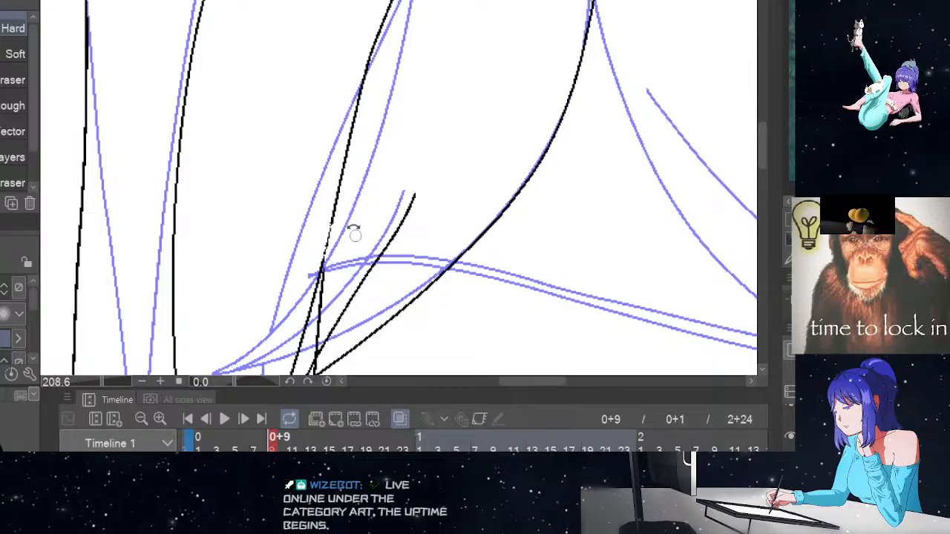
left_click_drag(337, 228, 315, 350)
key("ctrl+z")
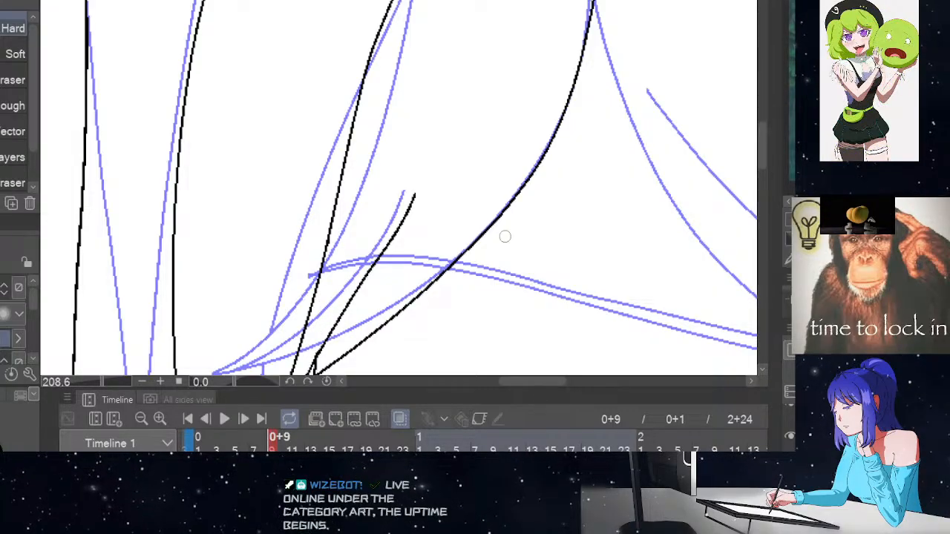
scroll(761, 170, "down", 5)
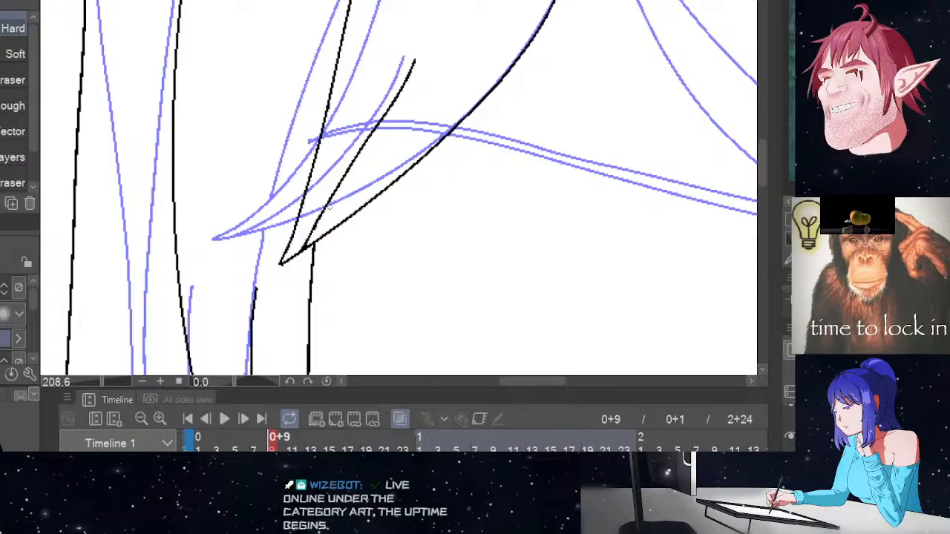
left_click_drag(347, 199, 299, 211)
Examine the cleaned fringe lock against the whole face by flipping back and forth between neighbouring frames
left_click_drag(492, 173, 464, 175)
key("Left")
key("Right")
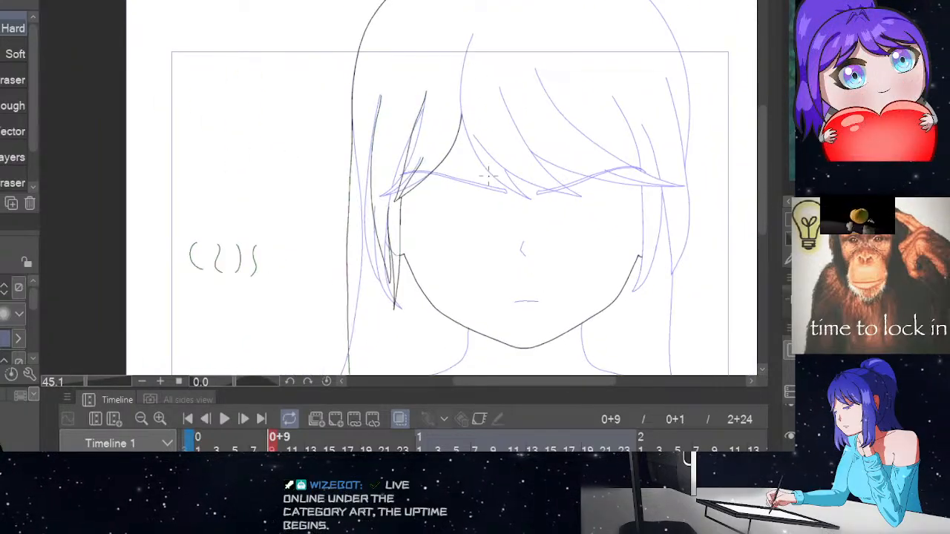
key("Left")
key("Right")
key("Left")
key("Right")
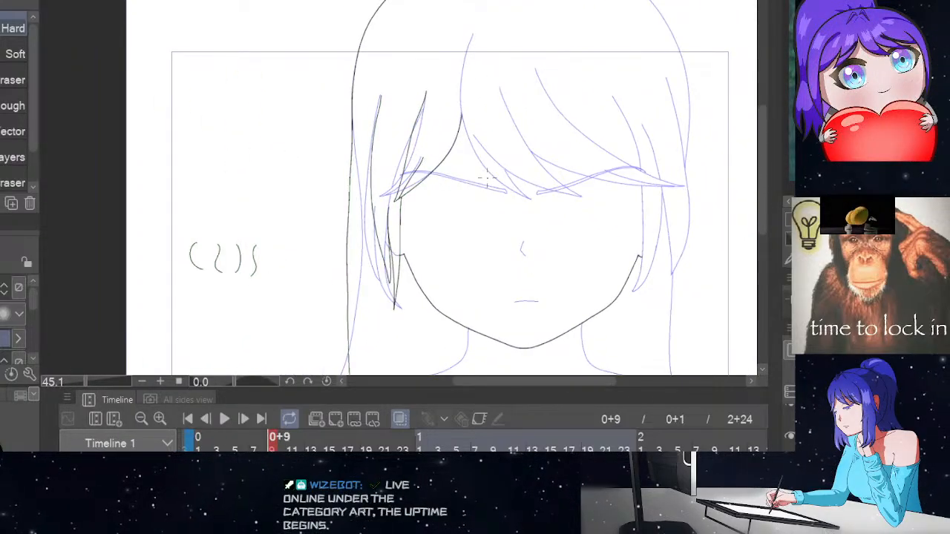
Reshape the left-hand edge of the fringe lock with the line-pinching tool and switch back to the Hard eraser
scroll(488, 176, "up", 5)
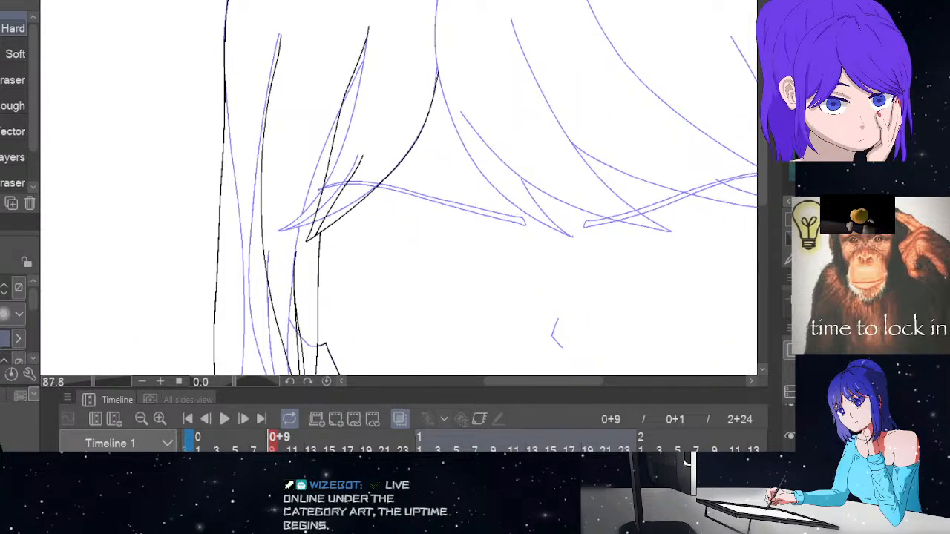
key("y")
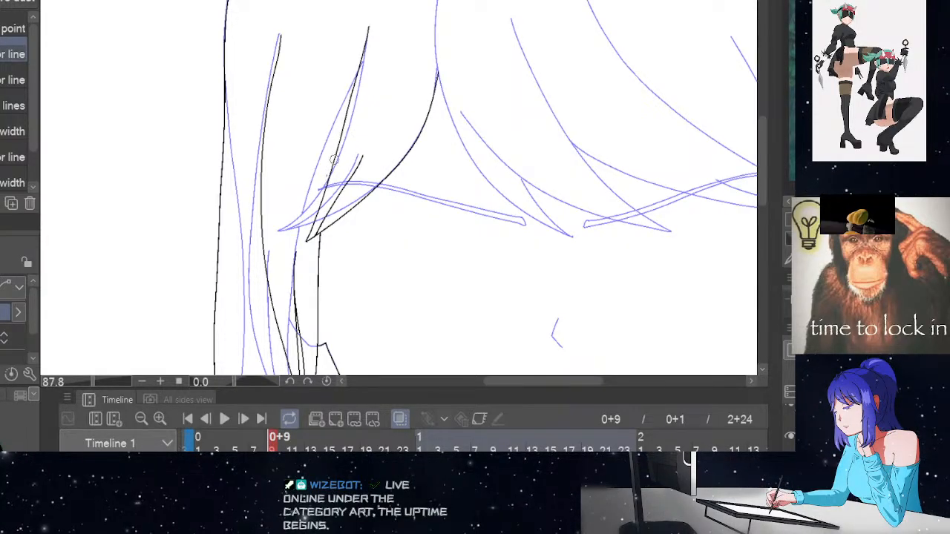
left_click_drag(367, 153, 392, 159)
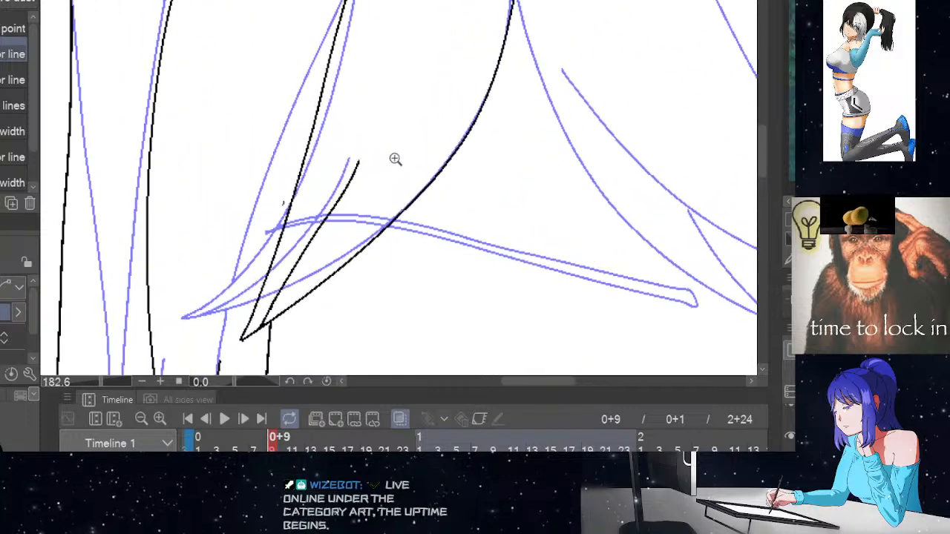
key("e")
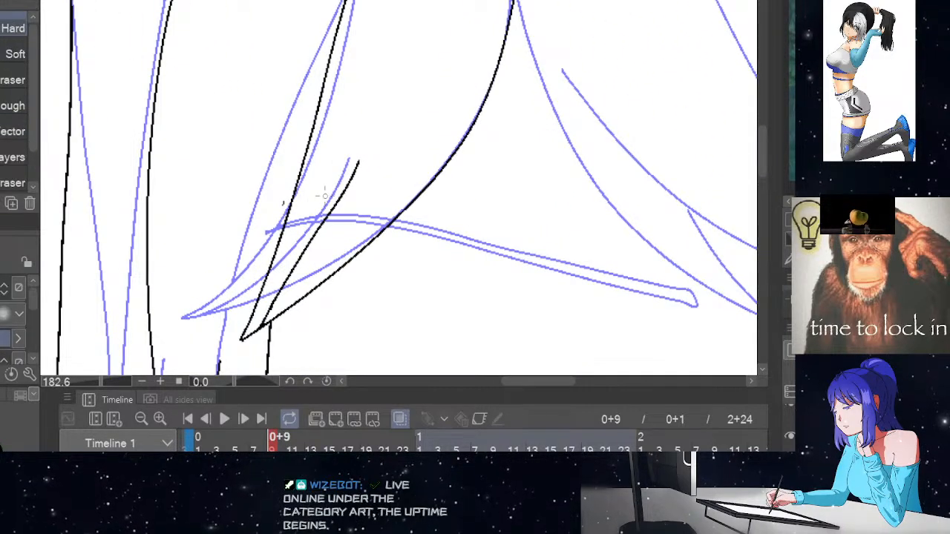
scroll(337, 181, "down", 4)
scroll(371, 177, "down", 3)
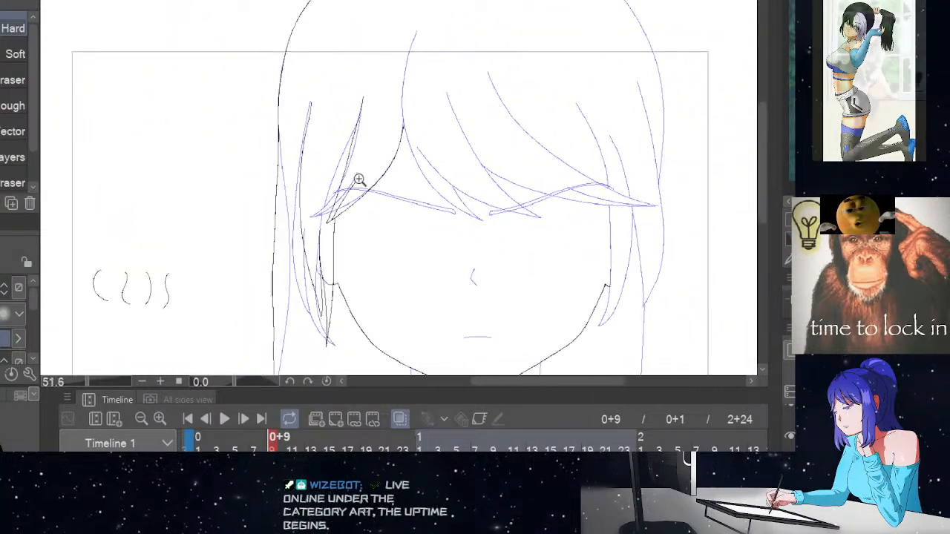
scroll(356, 181, "up", 3)
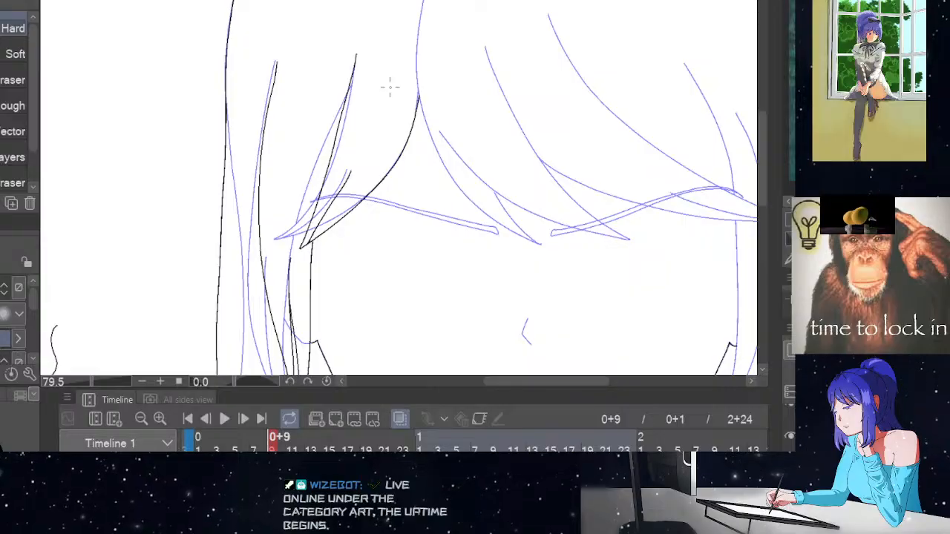
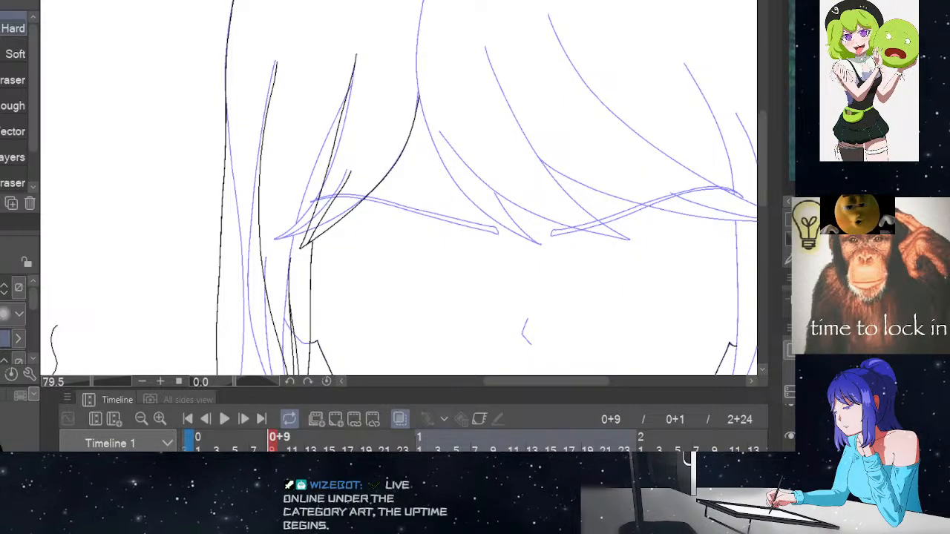
Ink the upper edge of the left eyebrow with the G-pen, trim its overshooting inner end and bend the line slightly above the sketch
scroll(759, 182, "down", 1)
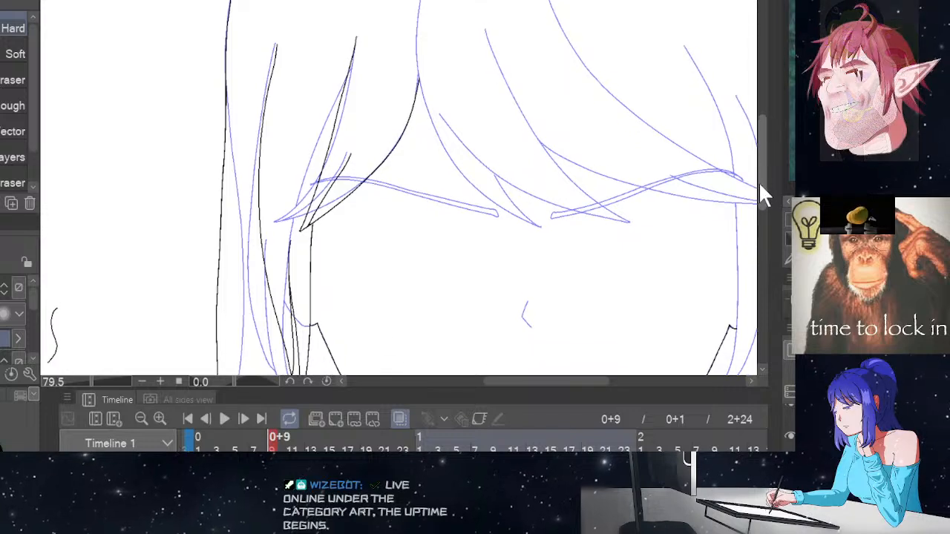
scroll(453, 172, "up", 3)
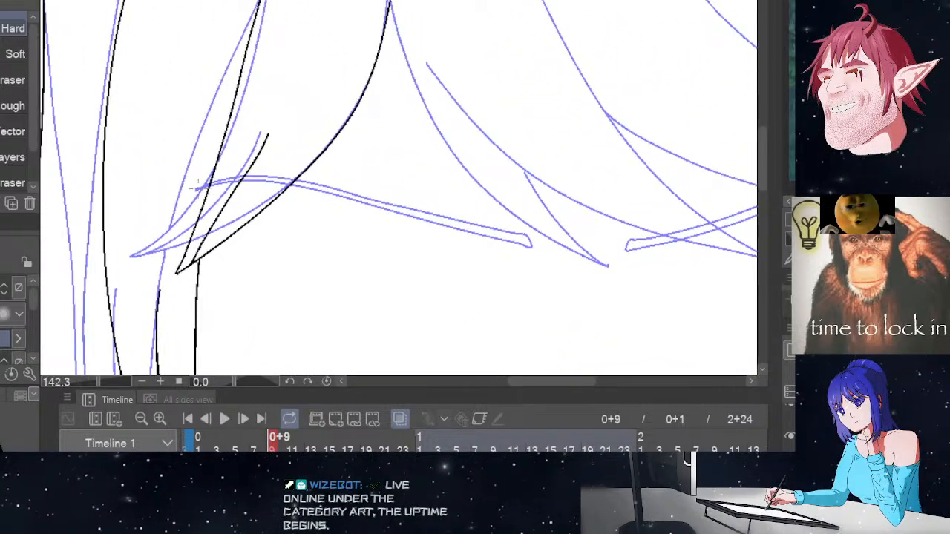
key("p")
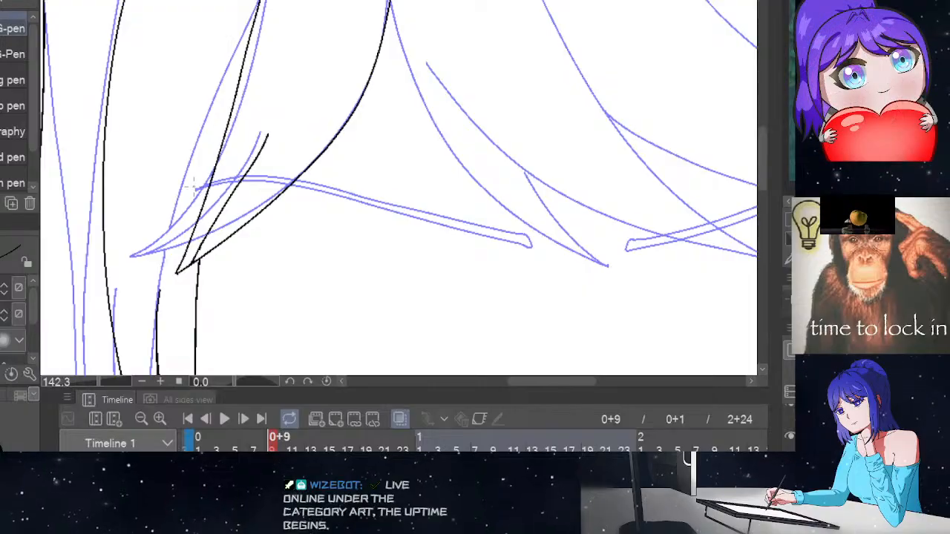
mouse_move(197, 187)
left_mouse_down()
mouse_move(292, 179)
mouse_move(538, 237)
left_mouse_up()
left_click(578, 199)
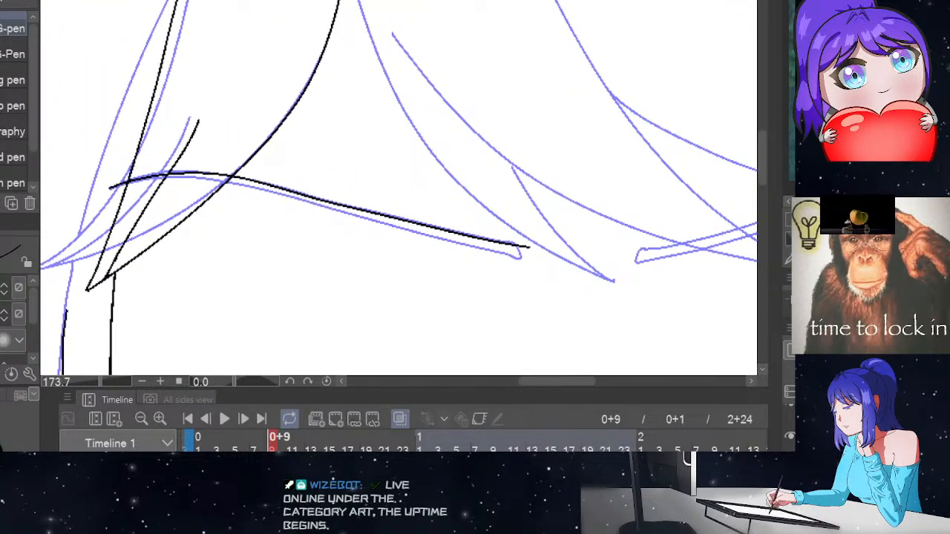
key("e")
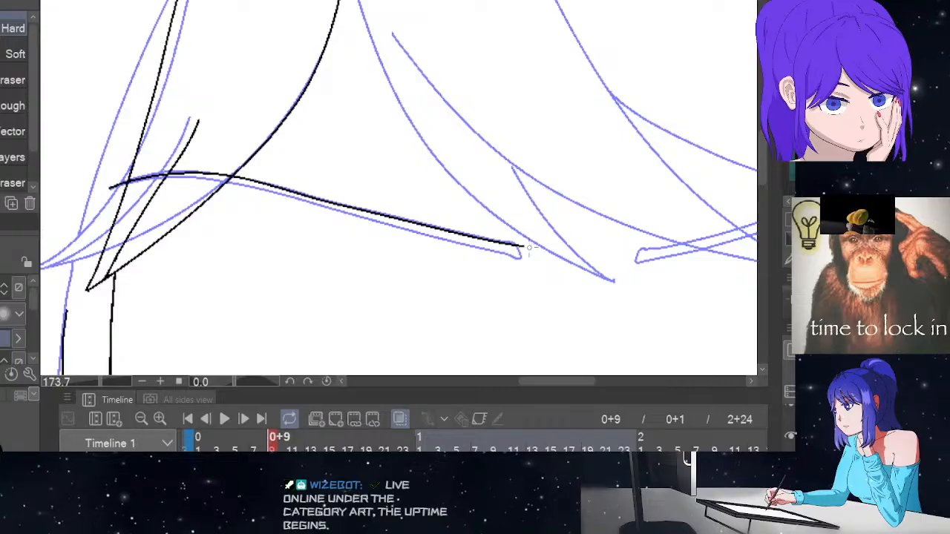
key("y")
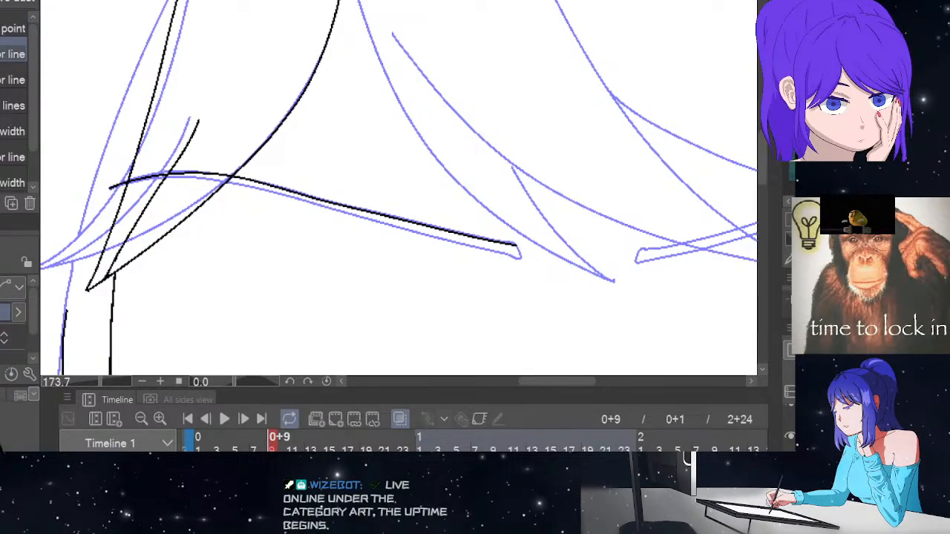
left_click(510, 244)
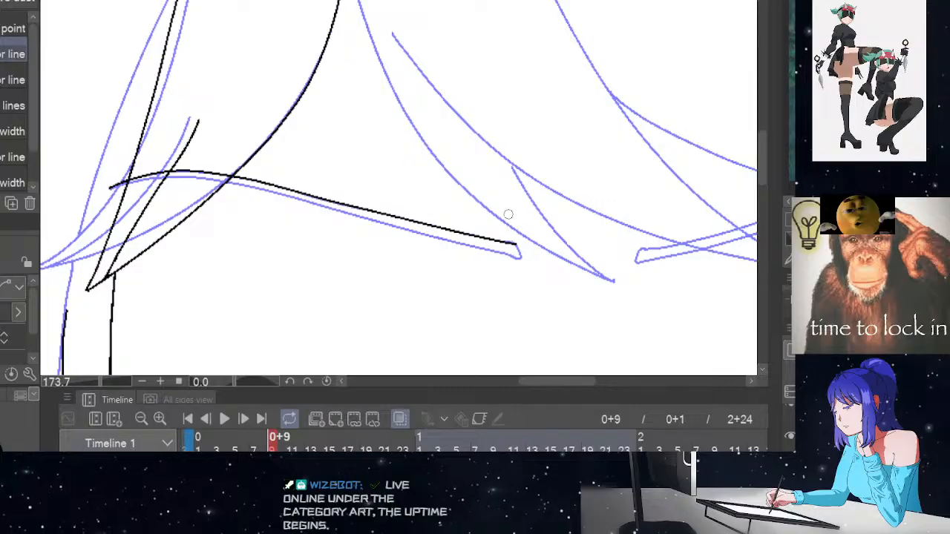
Ink the lower edge and inner end of the left eyebrow with the G-pen and refine them with the line-pinching tool
scroll(509, 214, "down", 4)
key("p")
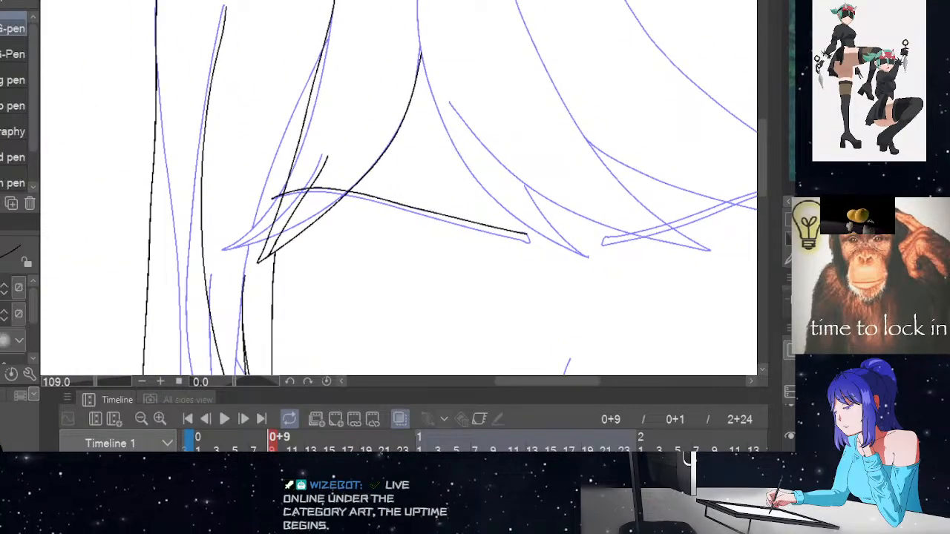
mouse_move(271, 197)
left_mouse_down()
mouse_move(349, 202)
mouse_move(526, 241)
left_mouse_up()
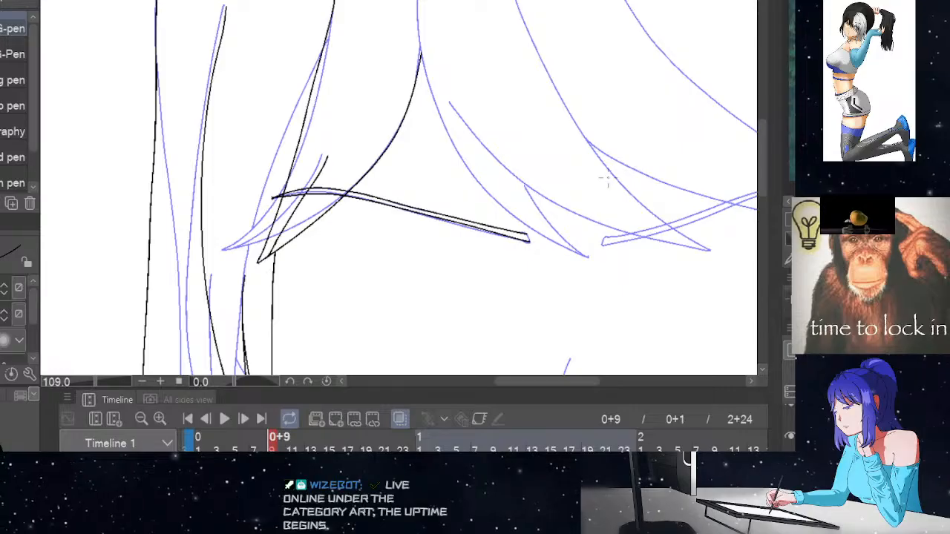
scroll(605, 181, "up", 3)
key("y")
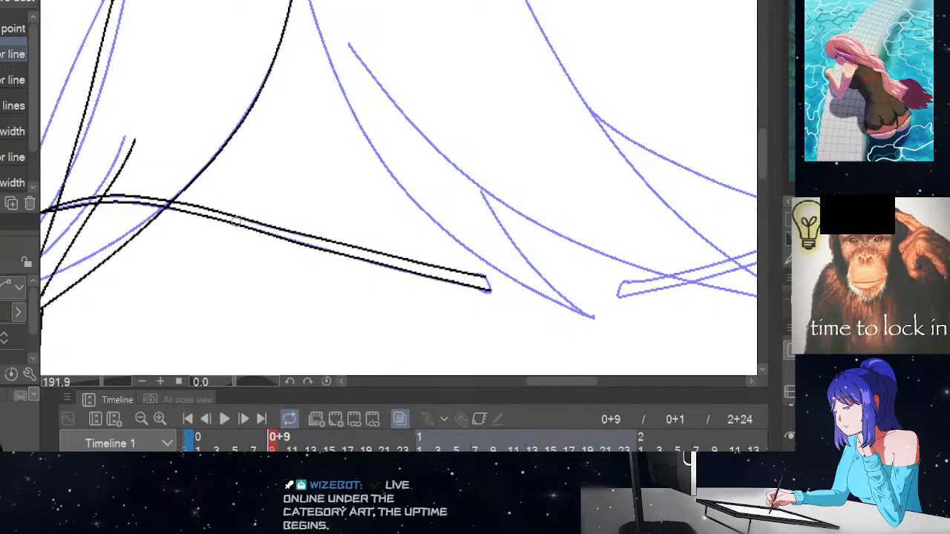
scroll(263, 234, "down", 5)
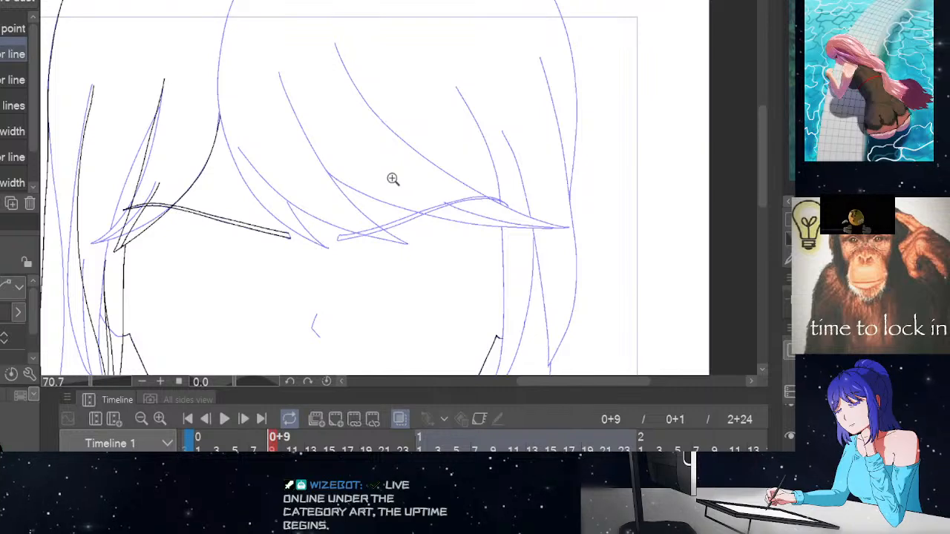
Compare with the first frame, then ink the hair parting curve from the top of the fringe down between the eyebrows
key("p")
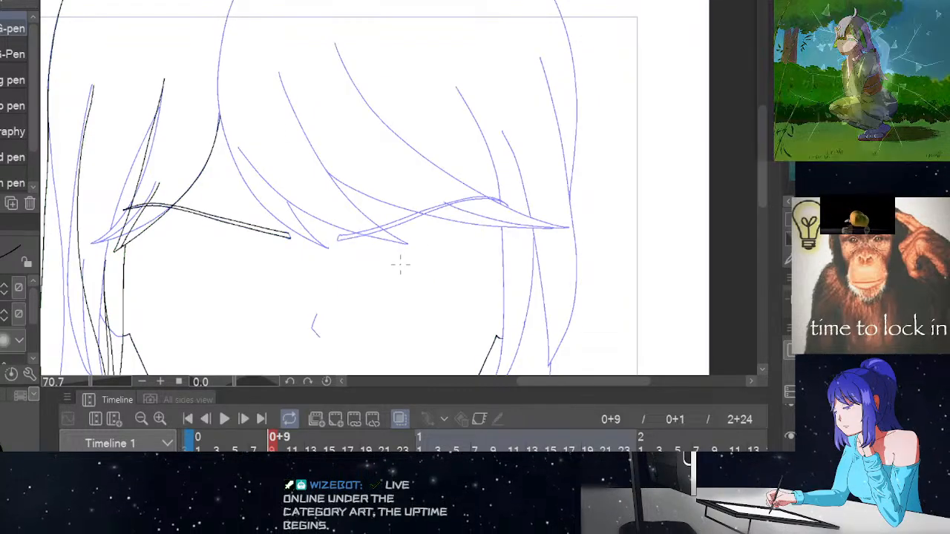
scroll(414, 239, "down", 2)
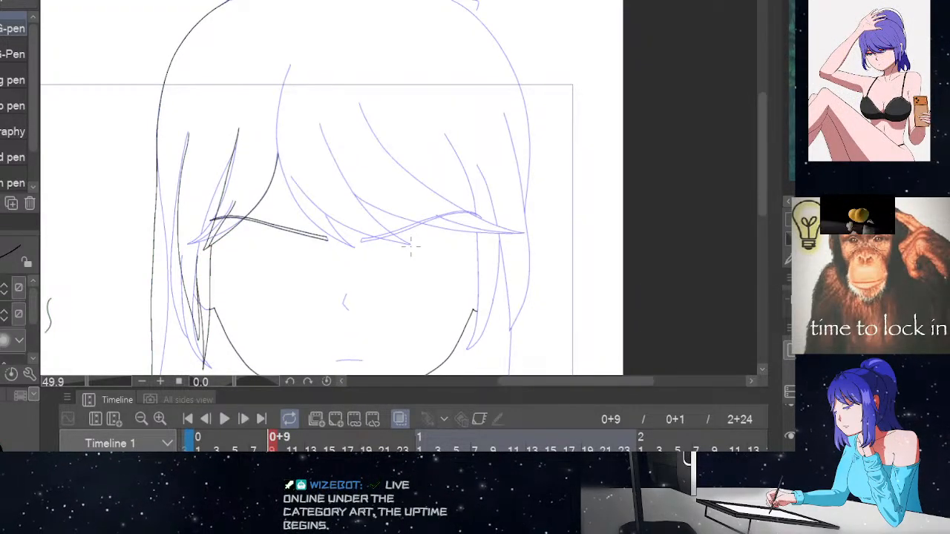
scroll(412, 245, "up", 2)
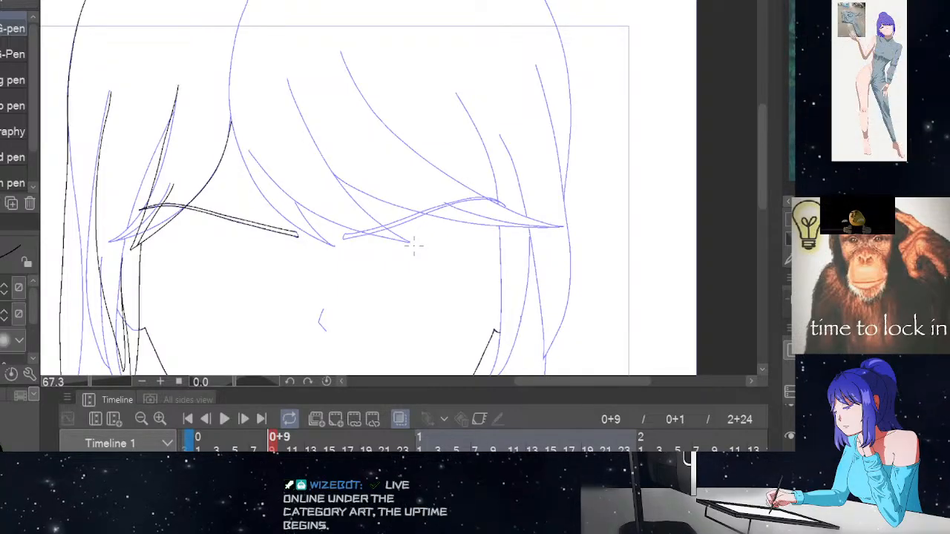
key("Home")
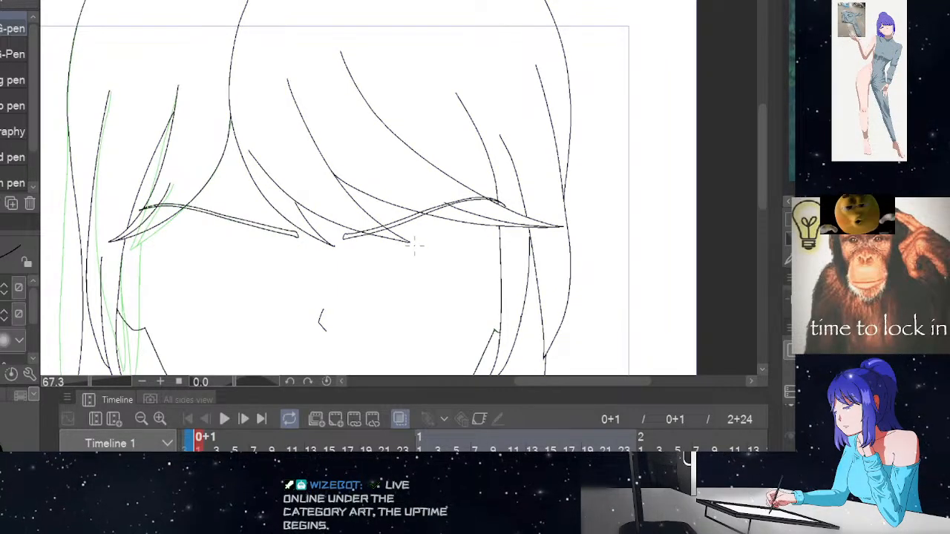
key("period")
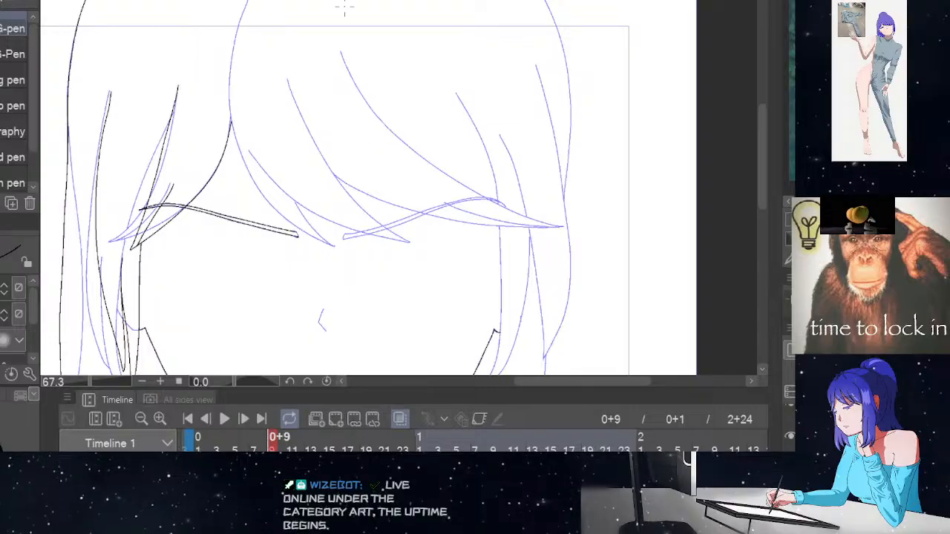
mouse_move(245, 3)
left_mouse_down()
mouse_move(233, 76)
mouse_move(247, 148)
mouse_move(273, 193)
mouse_move(330, 241)
left_mouse_up()
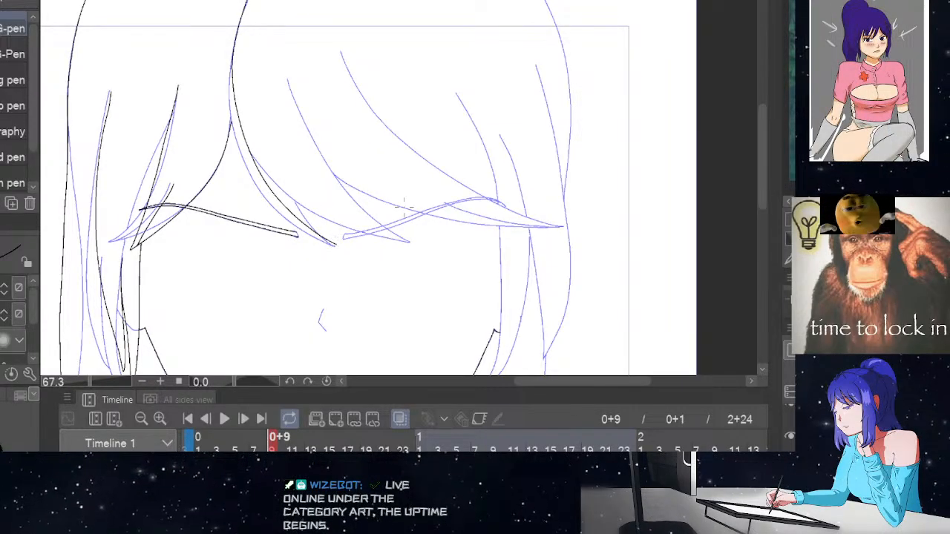
Pull the lower tip of the parting curve outward to the inner end of the right eyebrow with the line-pinching tool
scroll(404, 206, "up", 2)
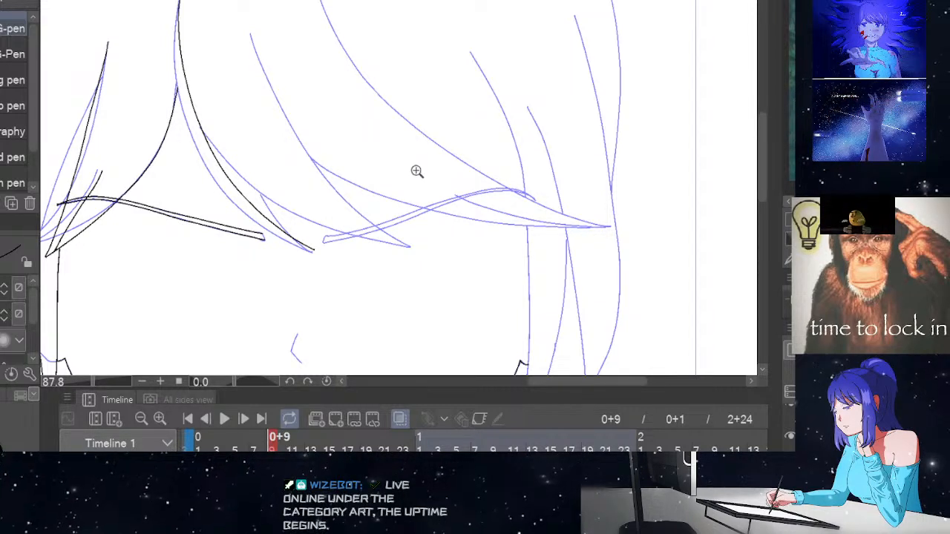
scroll(418, 176, "up", 1)
scroll(401, 166, "up", 1)
key("y")
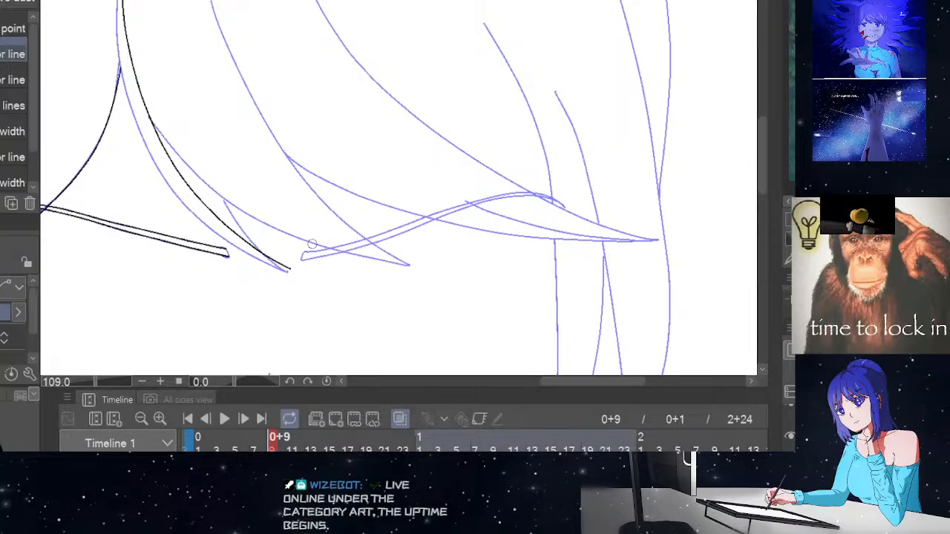
left_click_drag(293, 268, 301, 266)
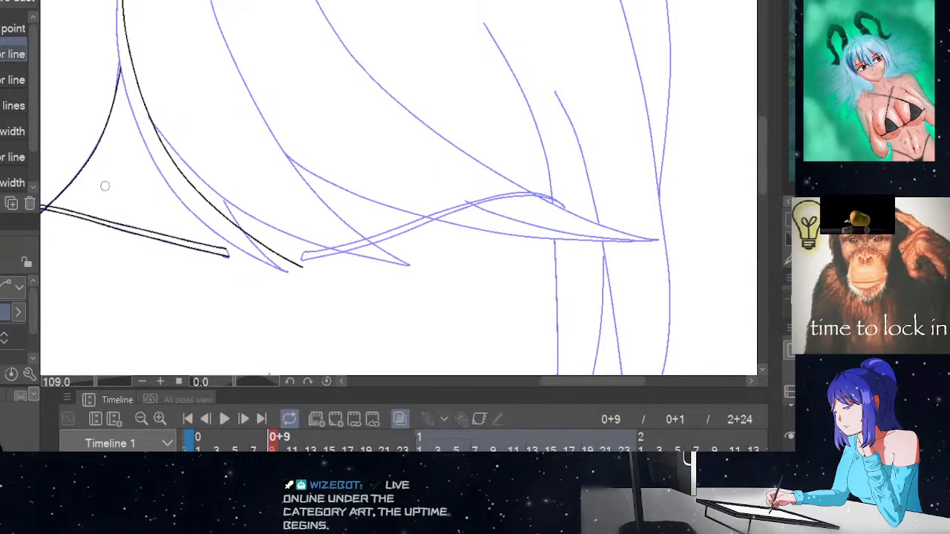
scroll(105, 186, "down", 3)
scroll(307, 87, "up", 2)
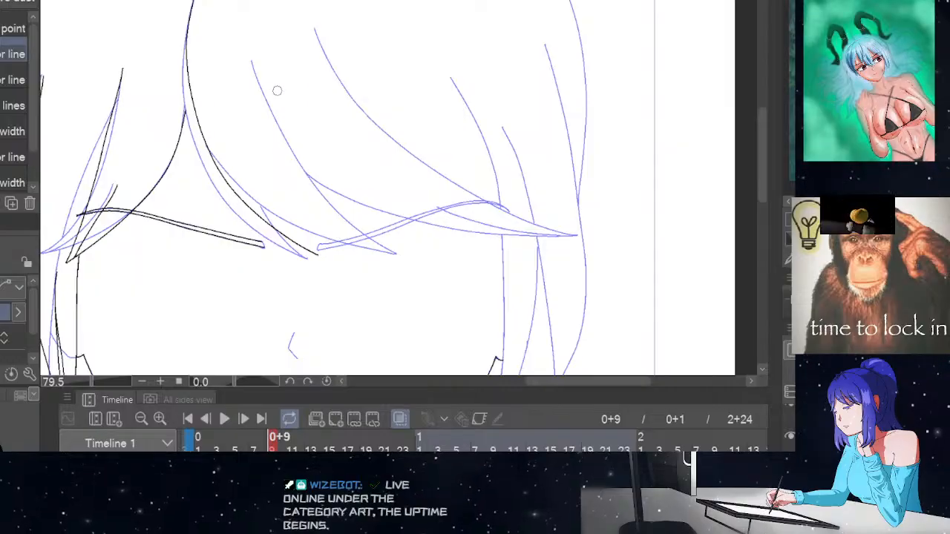
scroll(277, 91, "up", 1)
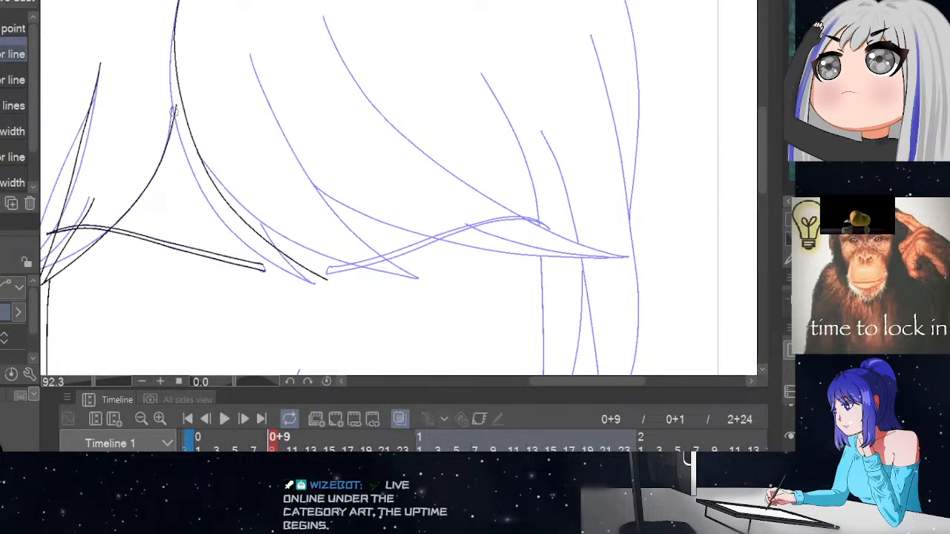
mouse_move(171, 117)
left_mouse_down()
mouse_move(118, 215)
mouse_move(179, 95)
left_mouse_up()
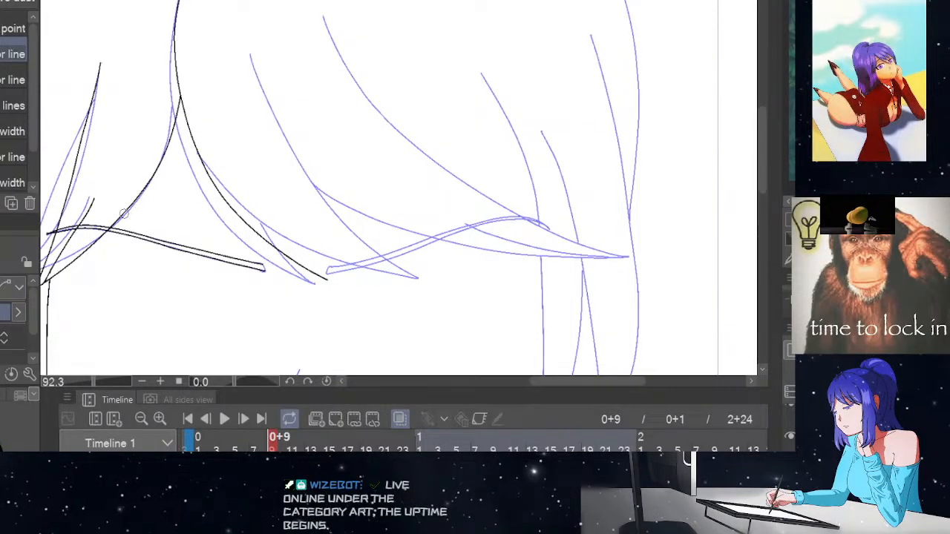
key("ctrl+z")
key("ctrl+y")
key("ctrl+minus")
key("ctrl+minus")
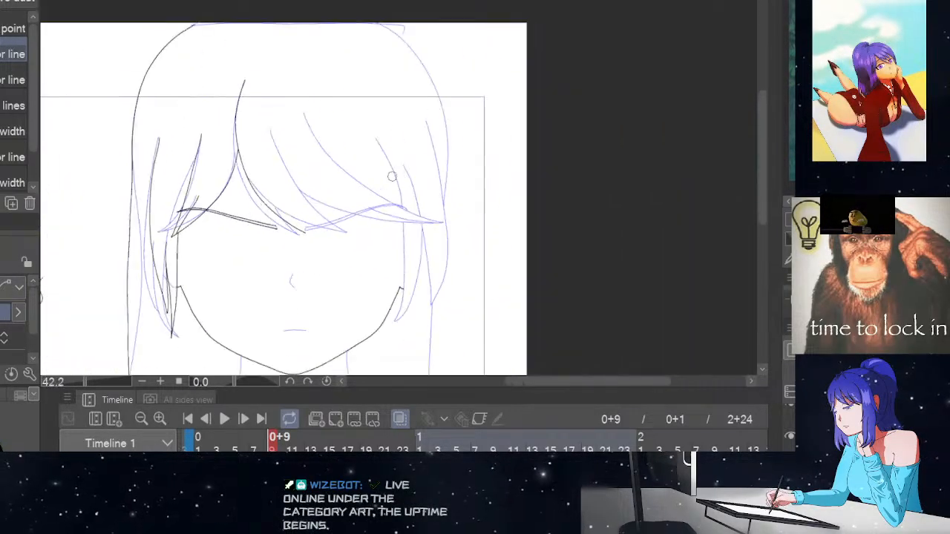
key("ctrl+plus")
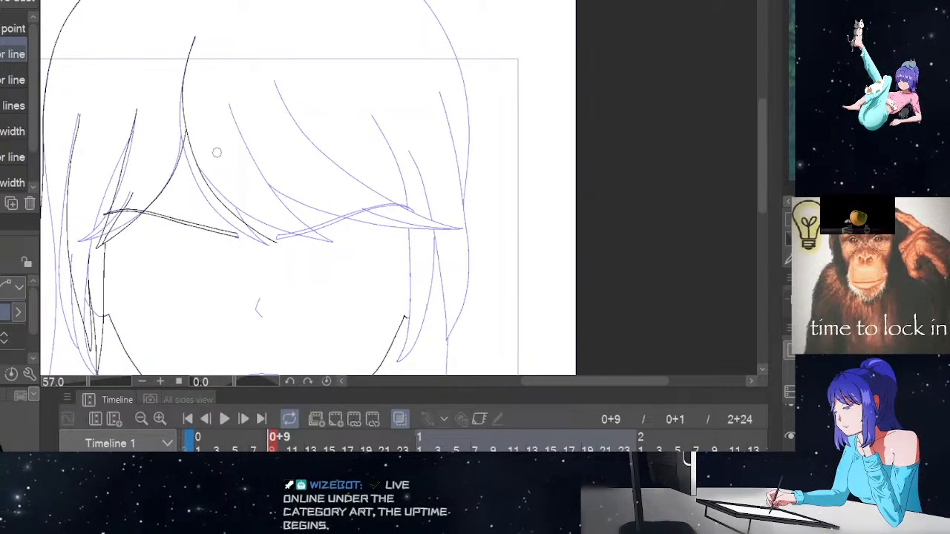
scroll(229, 173, "up", 2)
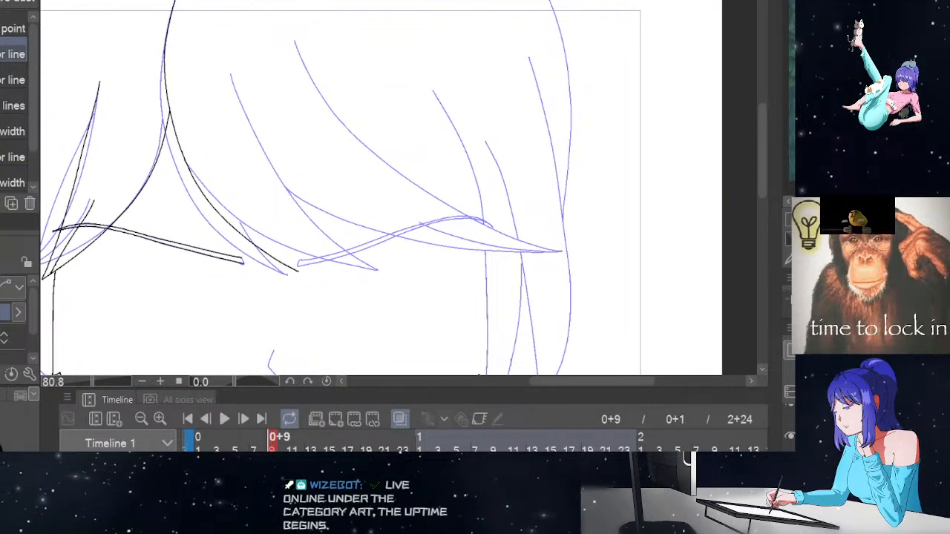
scroll(192, 74, "up", 1)
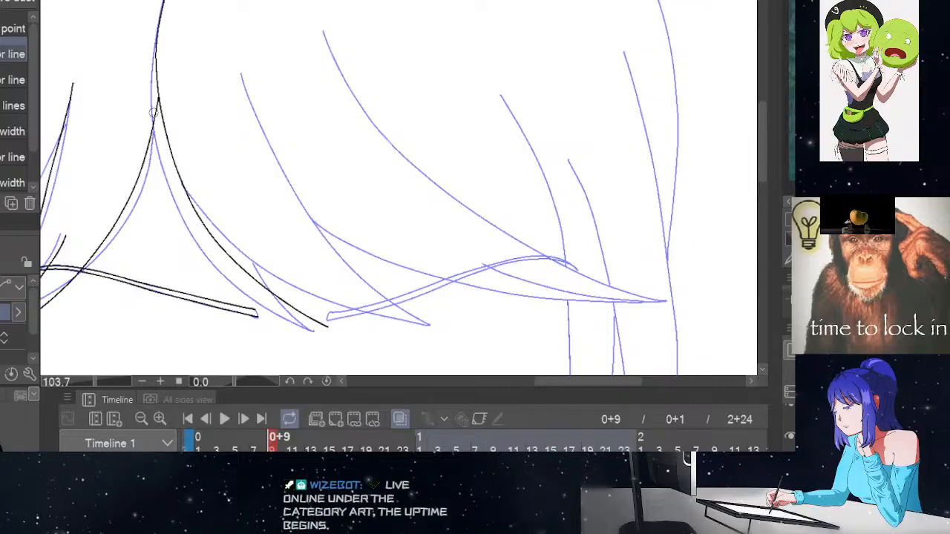
key("ctrl+z")
Align the left fringe lock's inner edge with the sketch and bend the upper parting curve to meet it using the line-pinching tool
left_click_drag(155, 125, 150, 142)
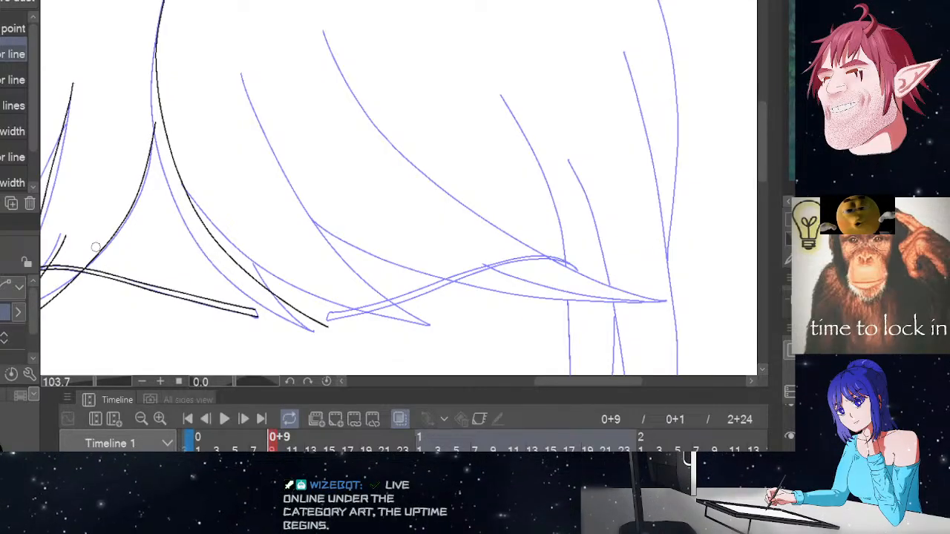
left_click_drag(139, 178, 142, 180)
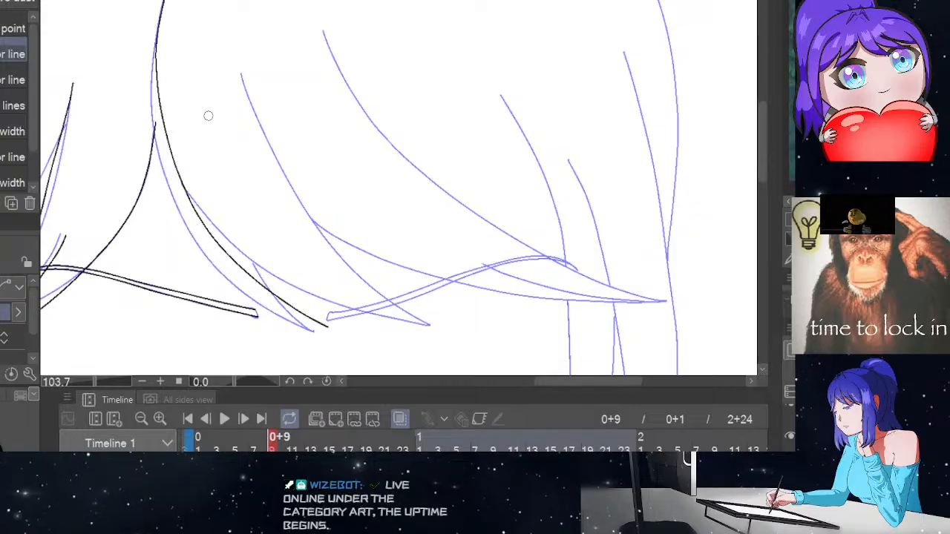
left_click_drag(170, 131, 157, 131)
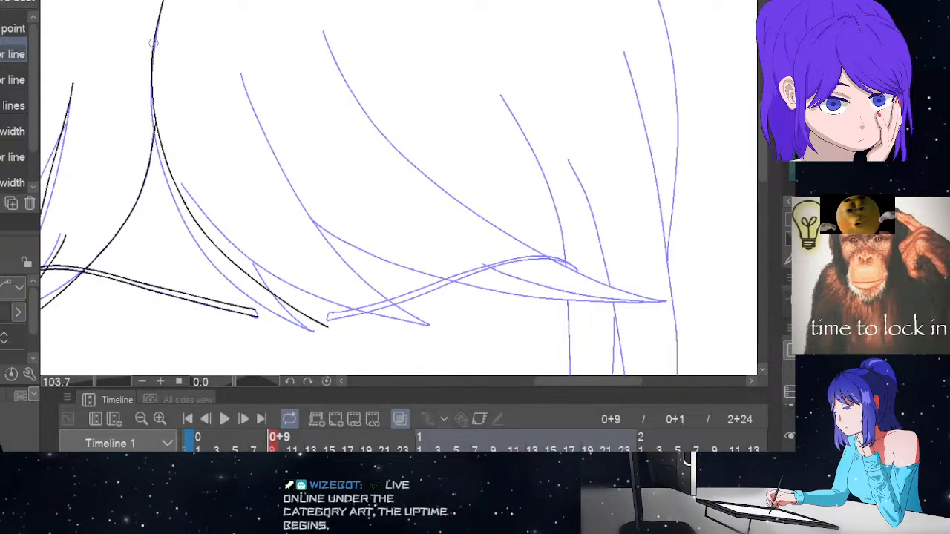
scroll(275, 66, "down", 3)
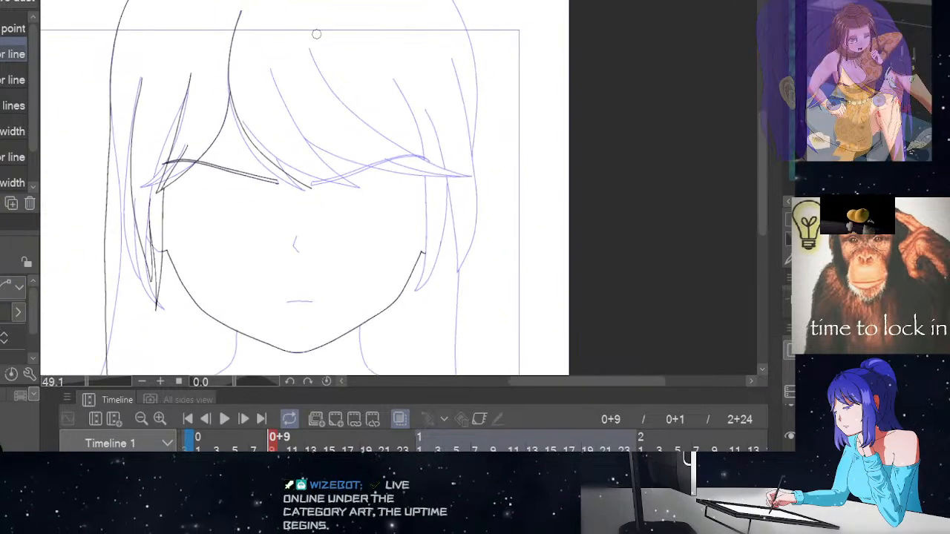
Ink the upper edge of the fringe lock just right of the parting with the G-pen and refine its tip with the line-pinching tool
scroll(318, 68, "up", 2)
scroll(346, 202, "up", 2)
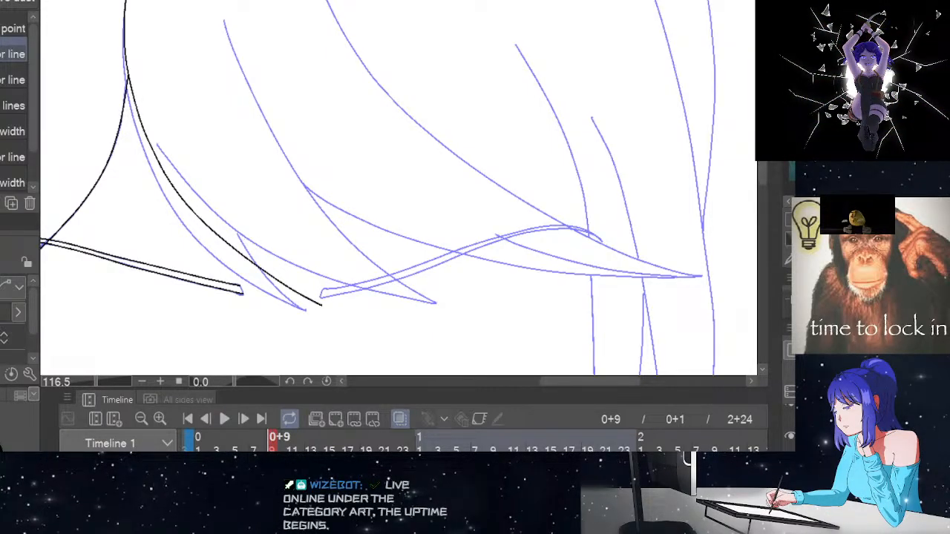
left_click_drag(760, 175, 761, 181)
left_click_drag(666, 187, 635, 169)
left_click_drag(632, 131, 657, 136)
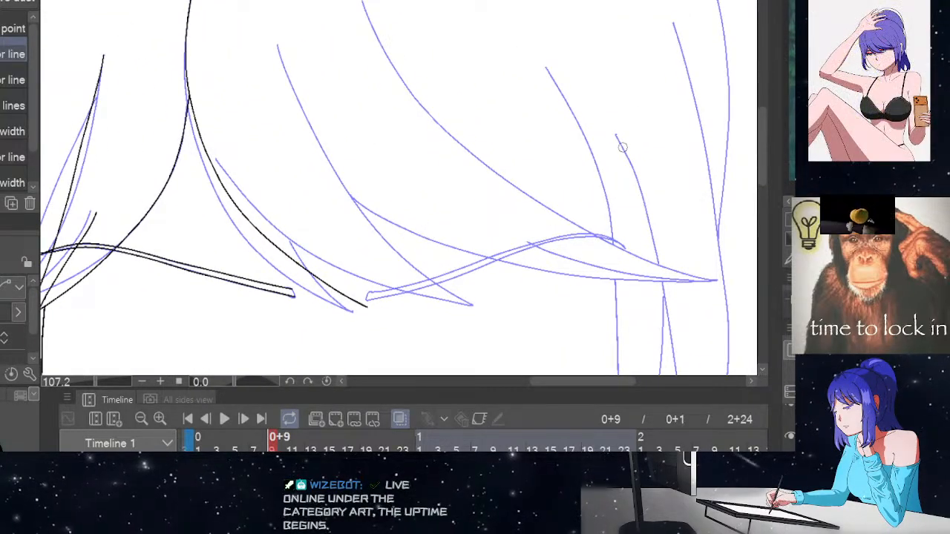
mouse_move(628, 152)
left_mouse_down()
mouse_move(616, 163)
mouse_move(618, 155)
left_mouse_up()
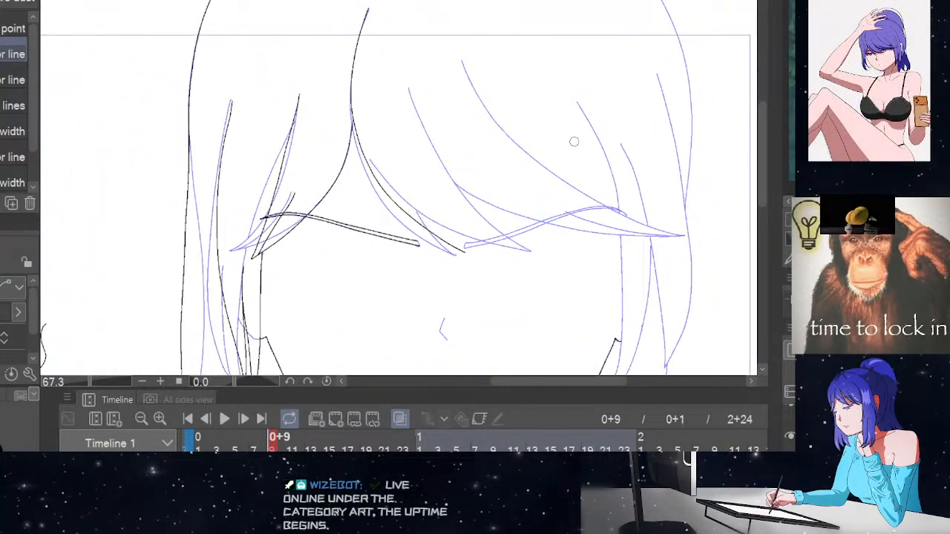
key("p")
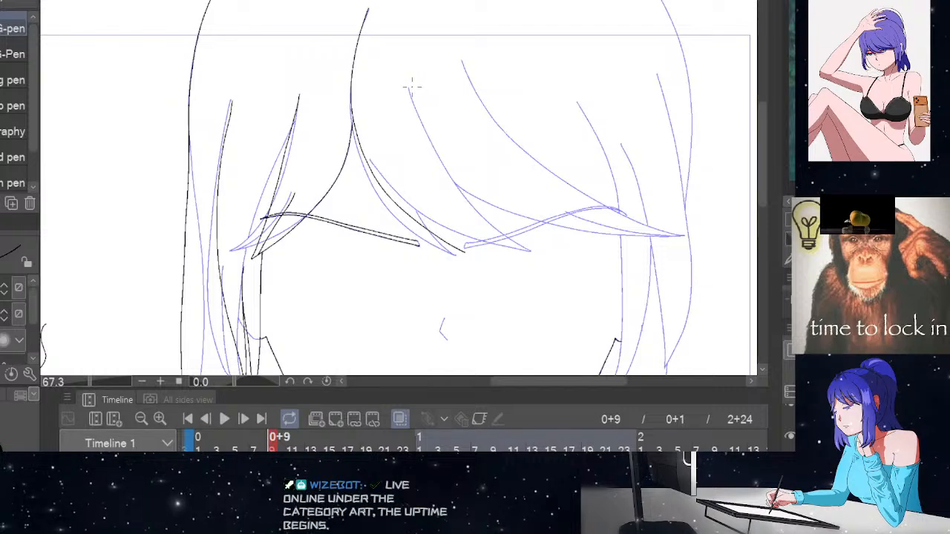
mouse_move(410, 86)
left_mouse_down()
mouse_move(449, 170)
mouse_move(520, 252)
left_mouse_up()
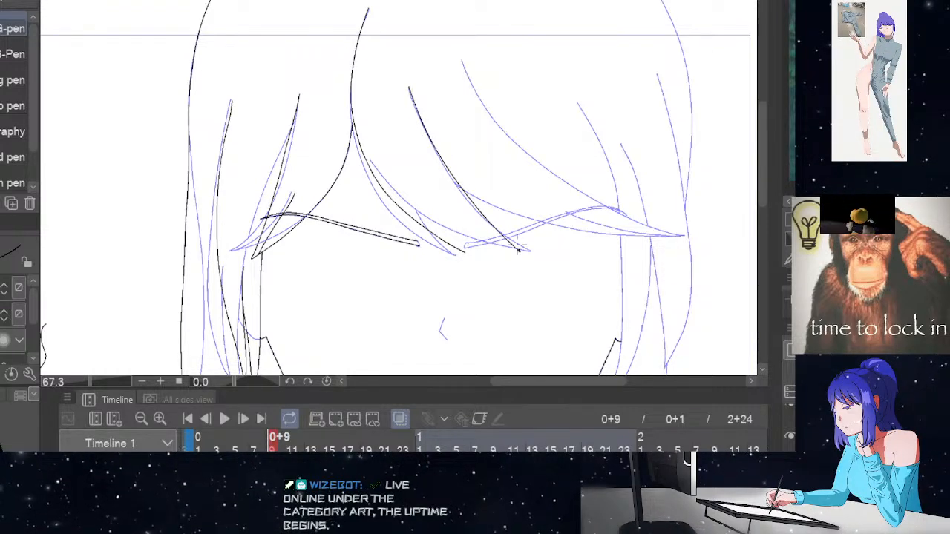
key("ctrl+z")
mouse_move(410, 86)
left_mouse_down()
mouse_move(450, 192)
mouse_move(495, 245)
mouse_move(519, 253)
left_mouse_up()
left_click(556, 171, "ctrl")
left_click(527, 138, "ctrl")
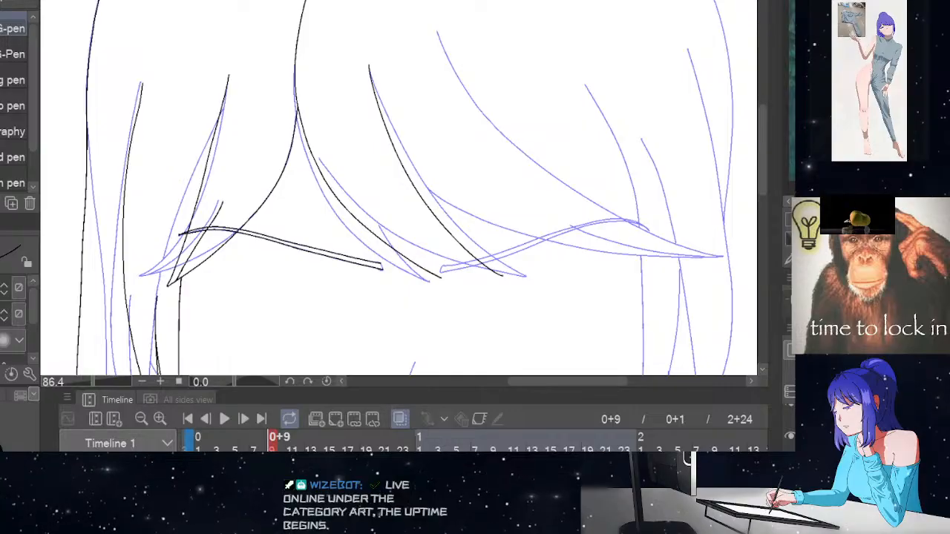
key("y")
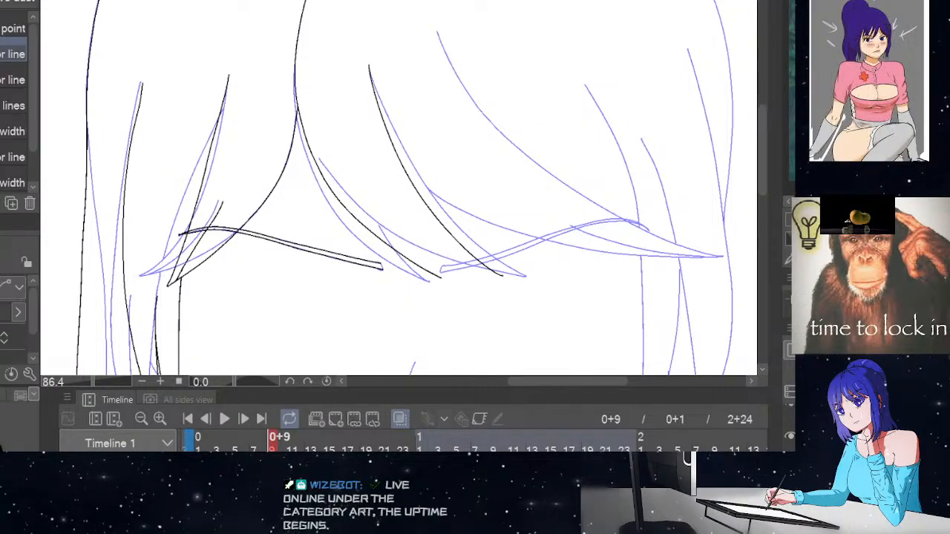
left_click(4, 314)
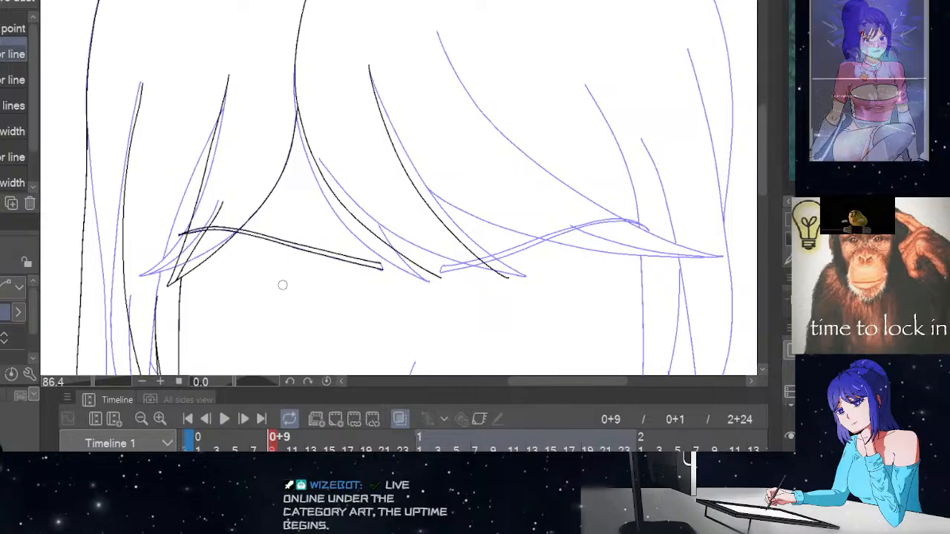
Ink the lower edge of the lock right of the parting and pull its end onto the lock's tip with the line-pinching tool
key("p")
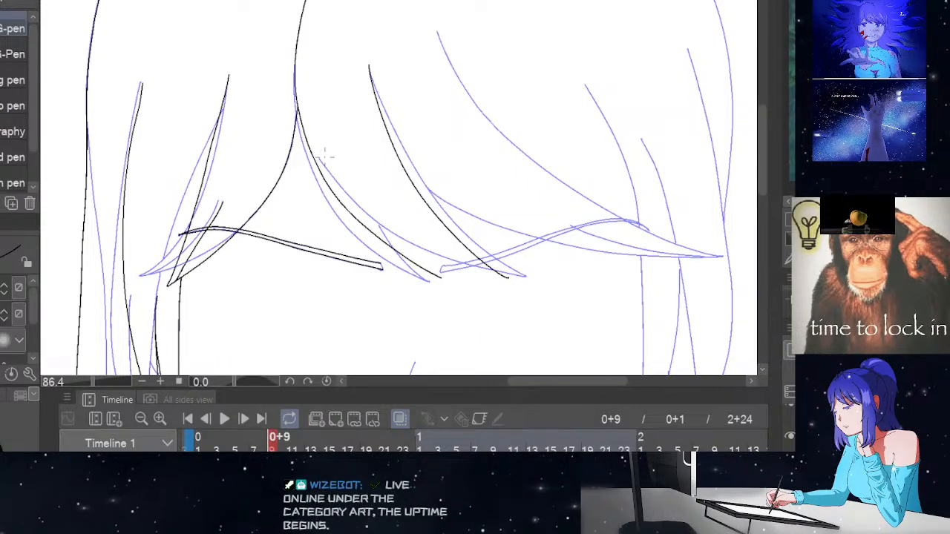
mouse_move(321, 157)
left_mouse_down()
mouse_move(353, 196)
mouse_move(452, 276)
mouse_move(503, 283)
left_mouse_up()
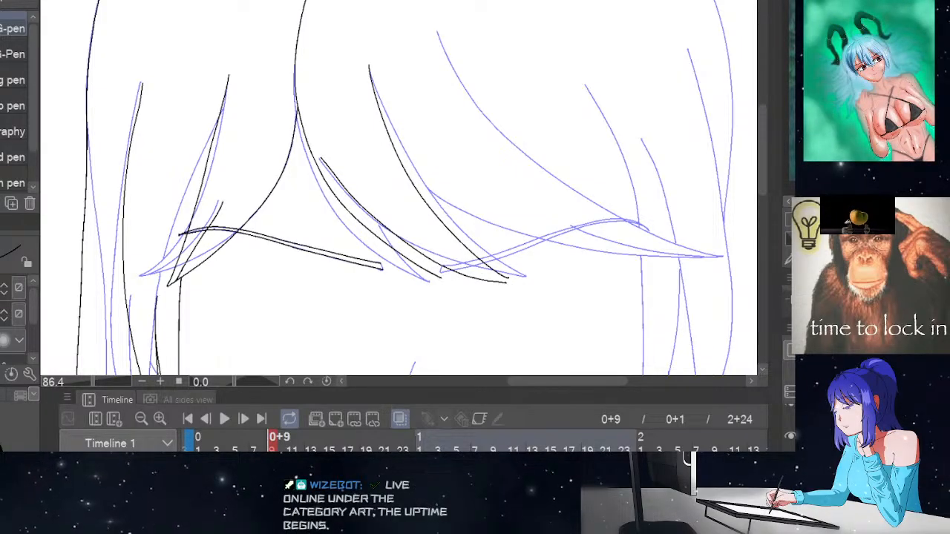
key("y")
left_click_drag(498, 283, 496, 280)
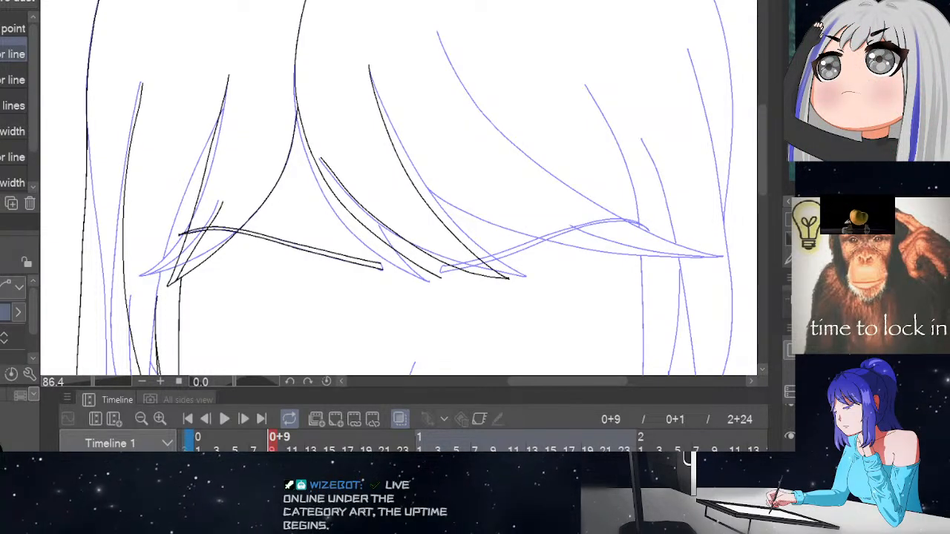
Ink the short strand line from the middle lock's lower edge down to the tip of the parting curve
key("p")
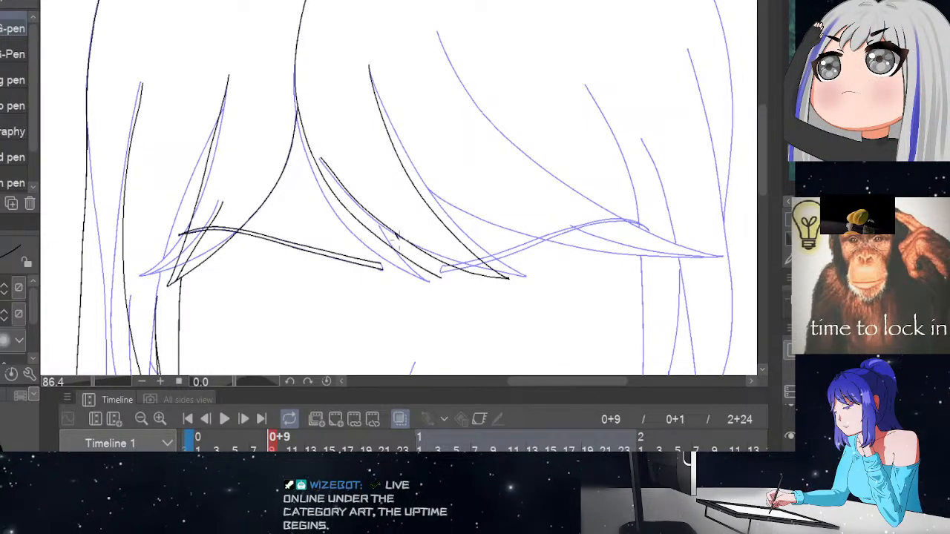
left_click_drag(398, 240, 444, 278)
key("ctrl+z")
left_click_drag(396, 235, 443, 278)
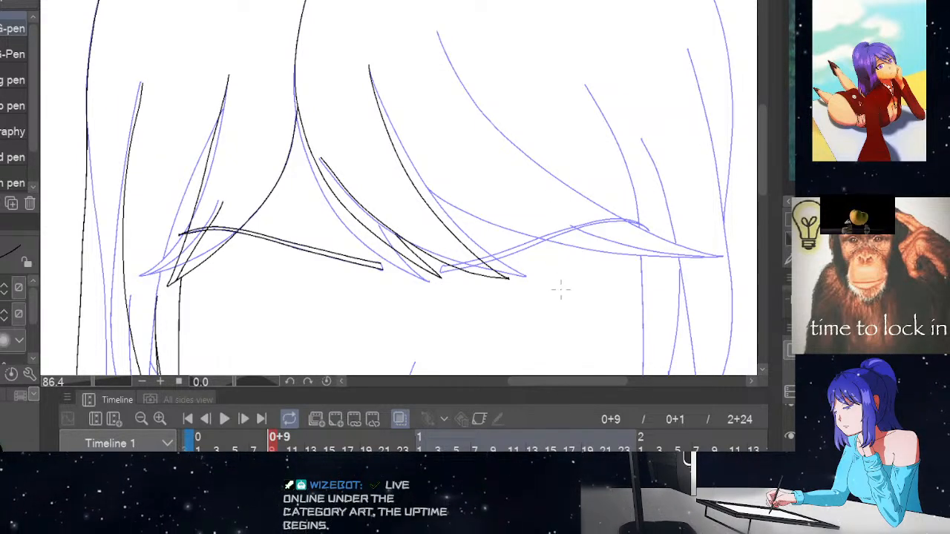
Flip between the first frame and frame 0+9 to compare the inked middle fringe locks
key("Left")
key("Right")
key("Left")
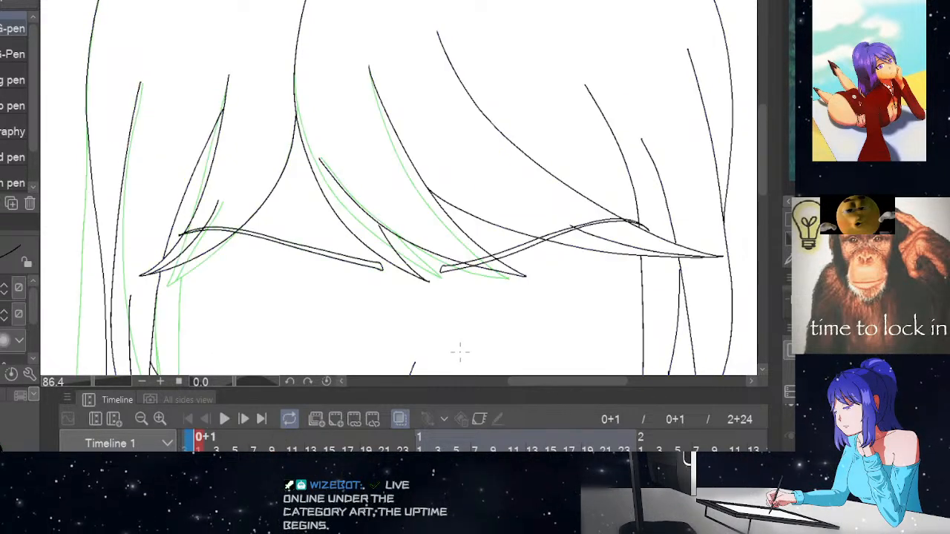
key("Right")
key("Left")
key("Right")
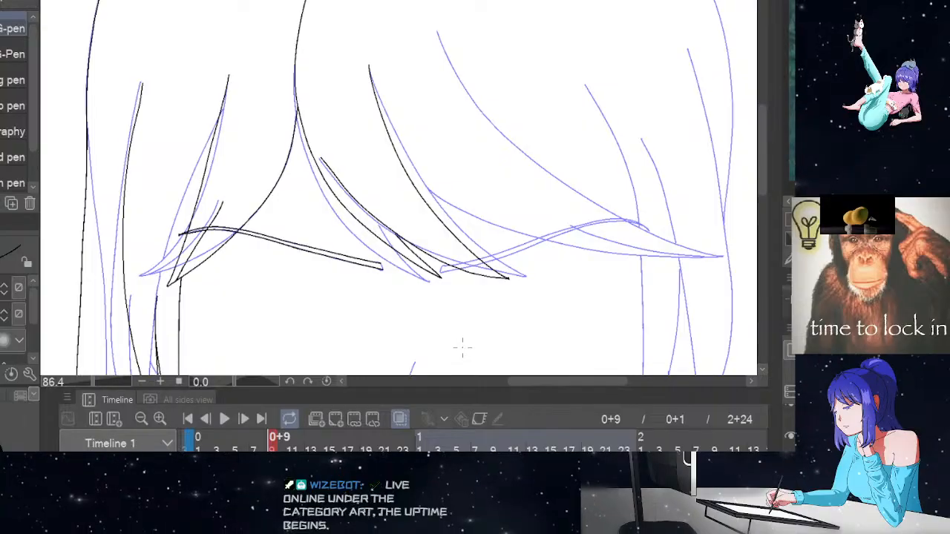
key("Left")
key("Right")
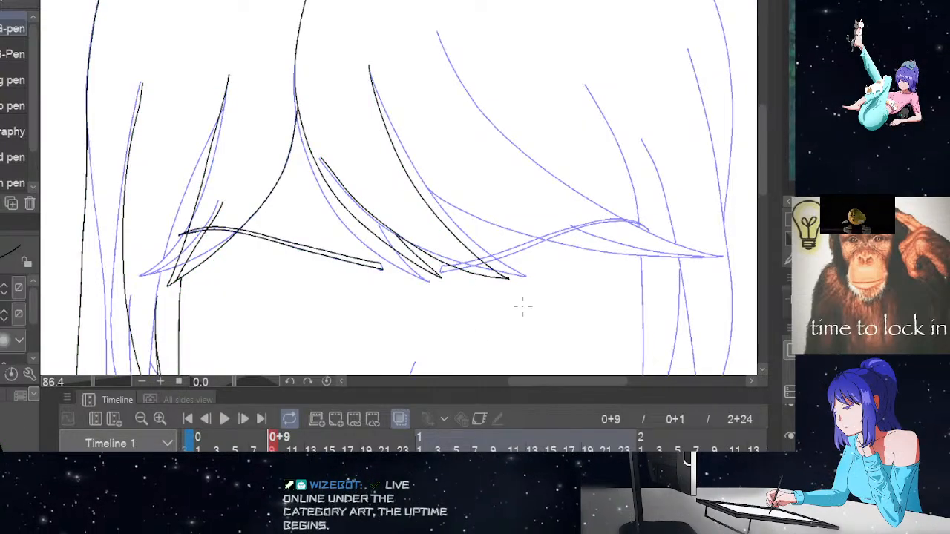
Ink the upper edge of the long right fringe lock with the G-pen and curve its lower end with the line-pinching tool
left_click_drag(518, 379, 553, 388)
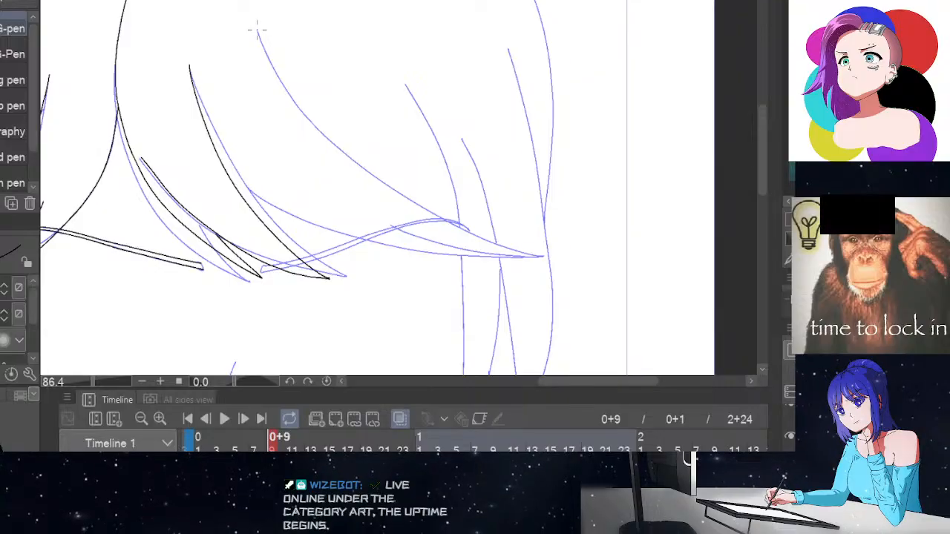
mouse_move(265, 46)
left_mouse_down()
mouse_move(363, 180)
mouse_move(486, 271)
left_mouse_up()
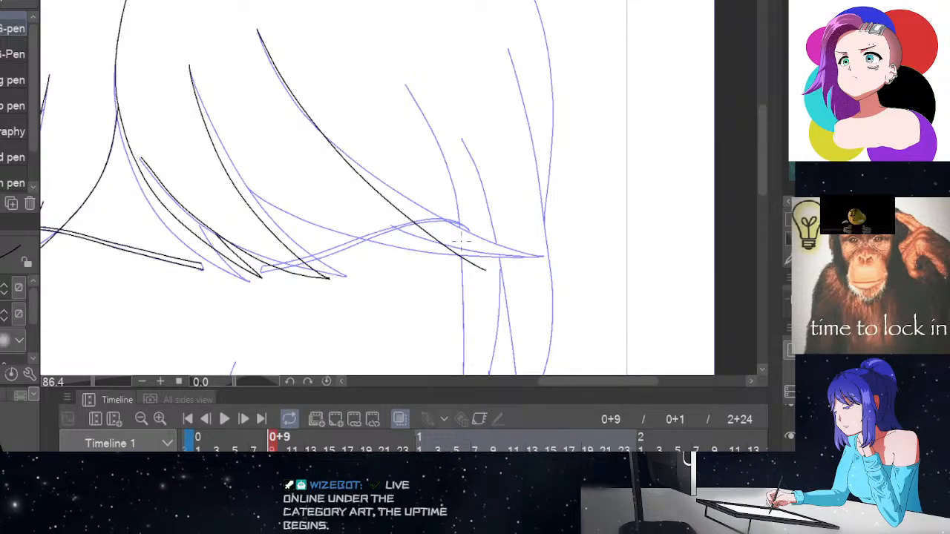
key("y")
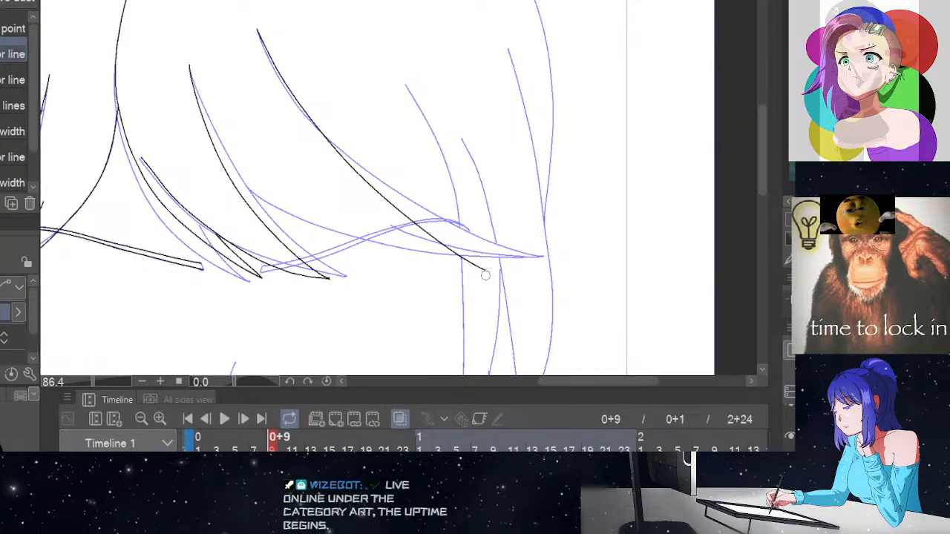
left_click_drag(484, 273, 488, 259)
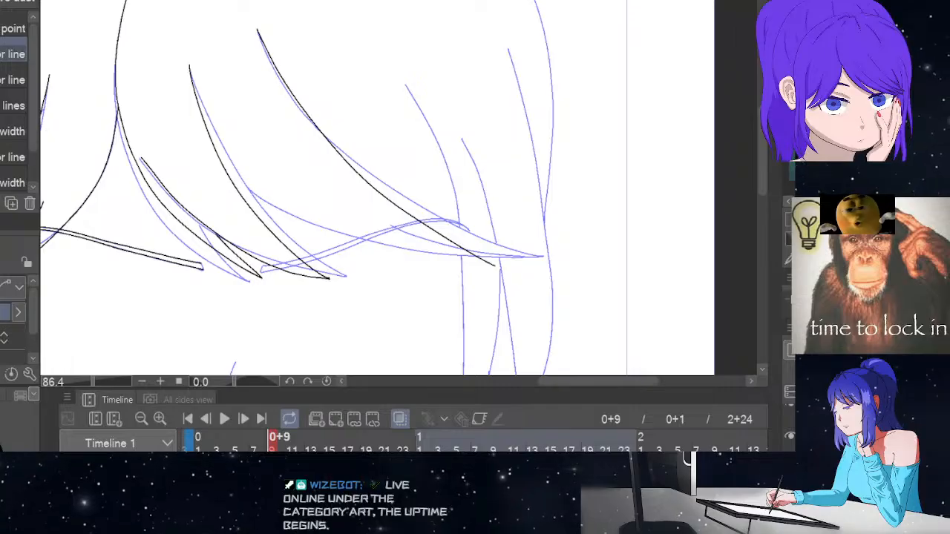
Ink the long right lock's lower edge, extend and smooth the upper edge, and join both at one tip with the line-pinching tool
key("p")
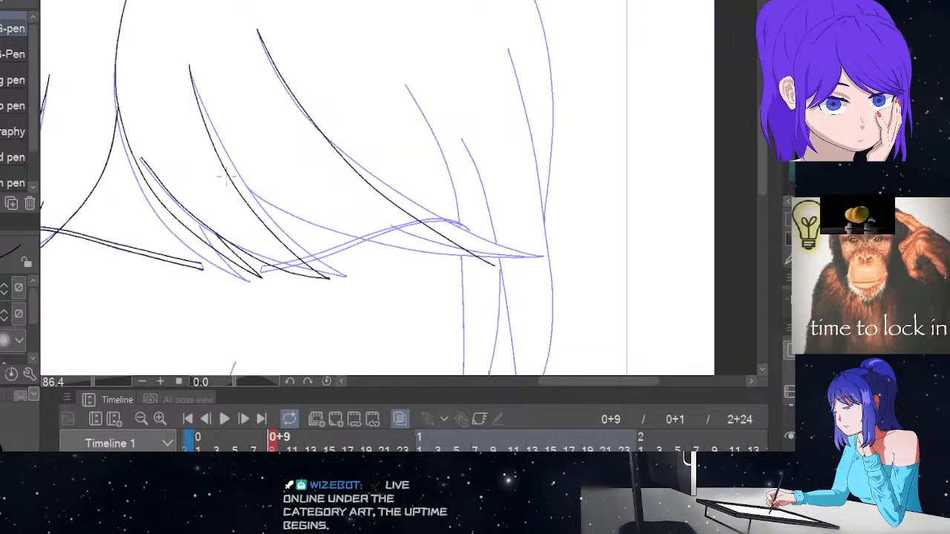
left_click_drag(230, 179, 456, 262)
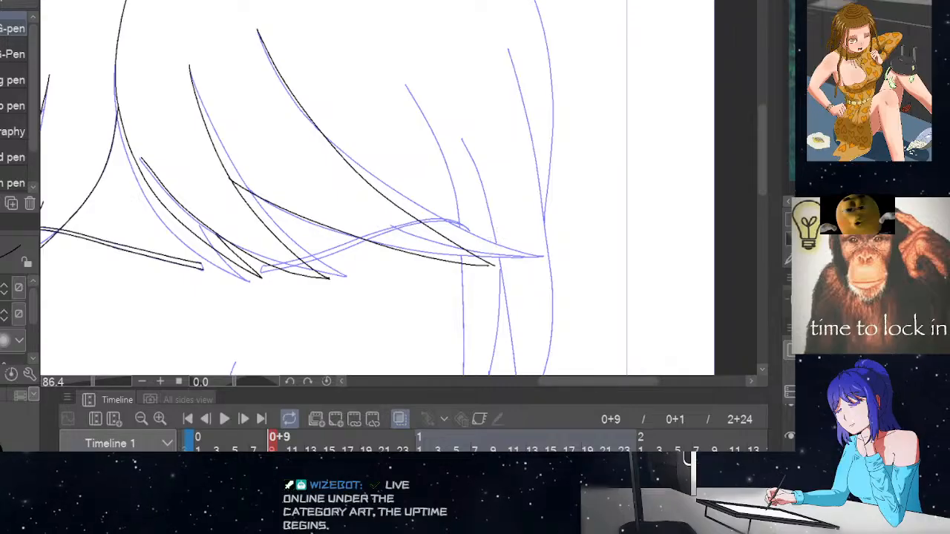
key("y")
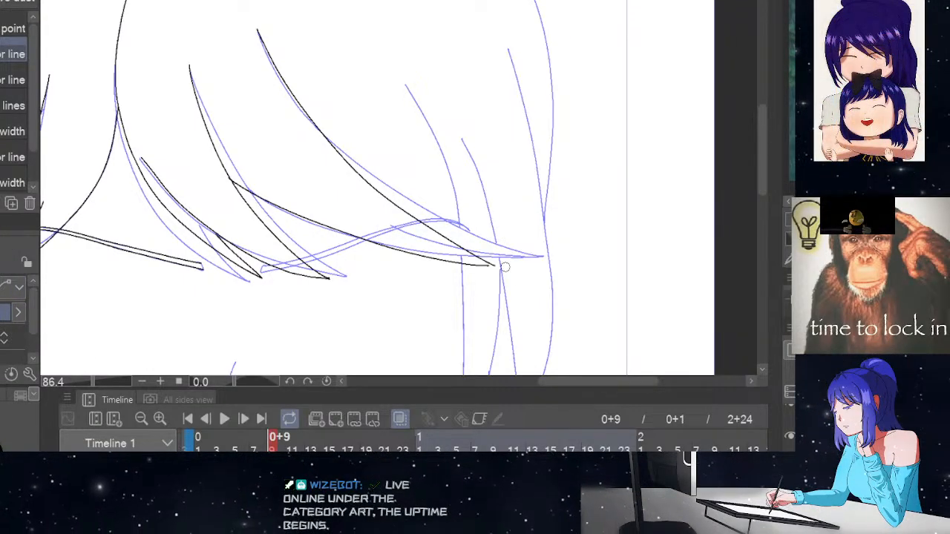
left_click_drag(496, 265, 508, 273)
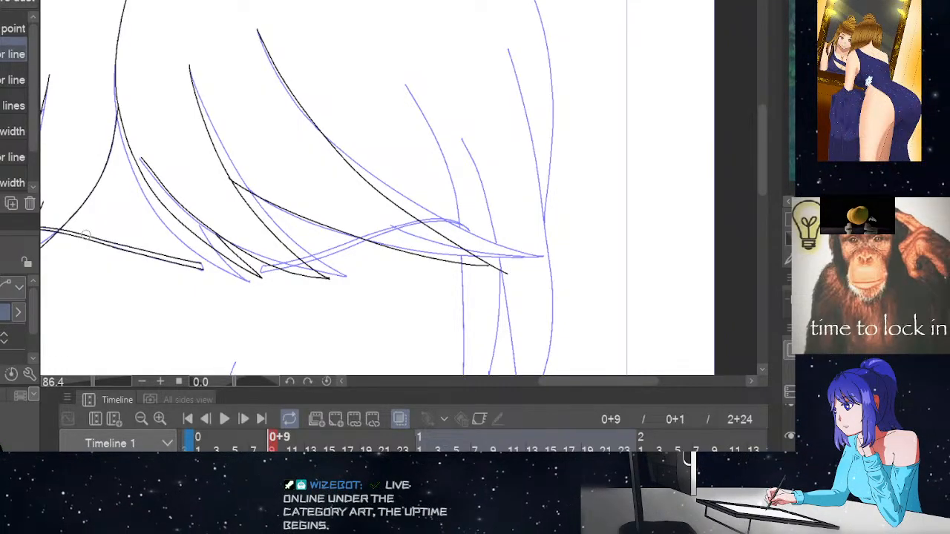
left_click_drag(299, 103, 295, 105)
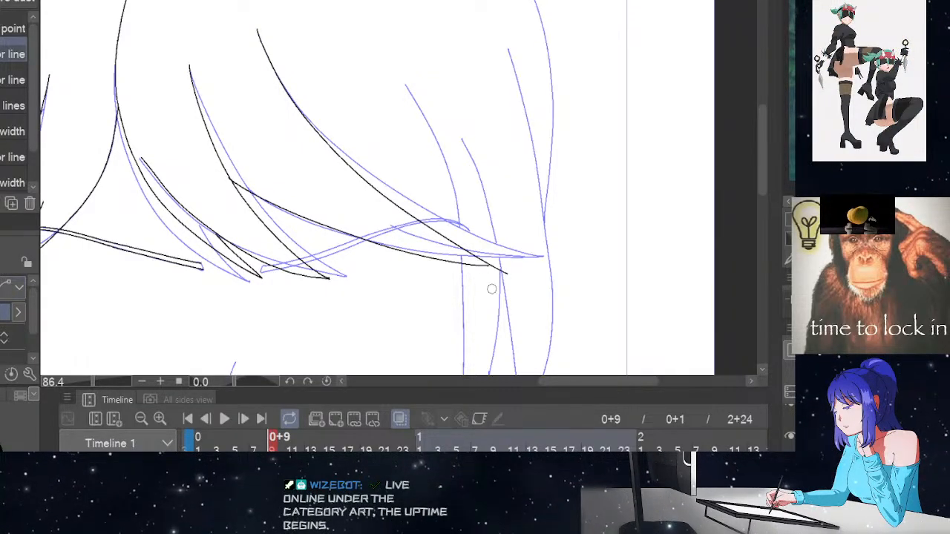
left_click_drag(477, 267, 493, 274)
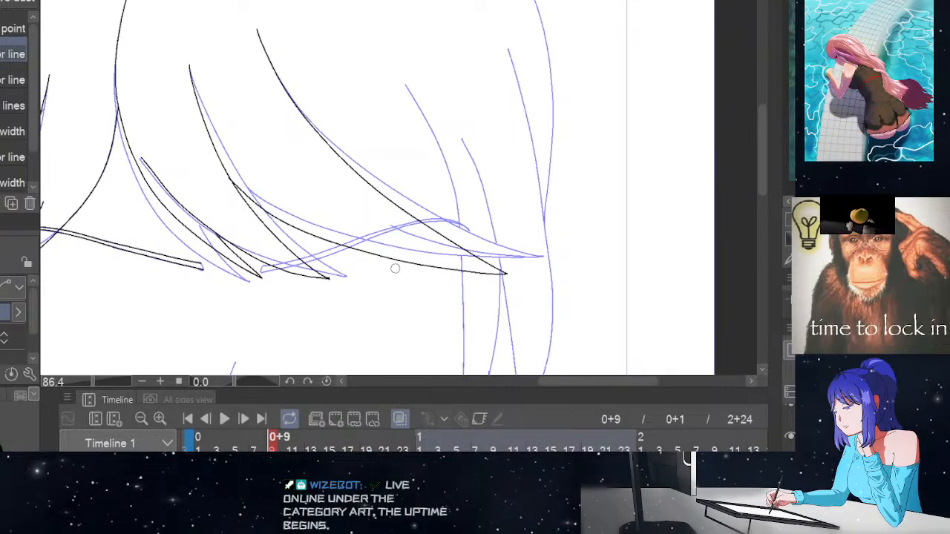
Ink the short inner strand line near the tip of the long right fringe lock with the G-pen
scroll(508, 275, "down", 2)
scroll(508, 275, "up", 1)
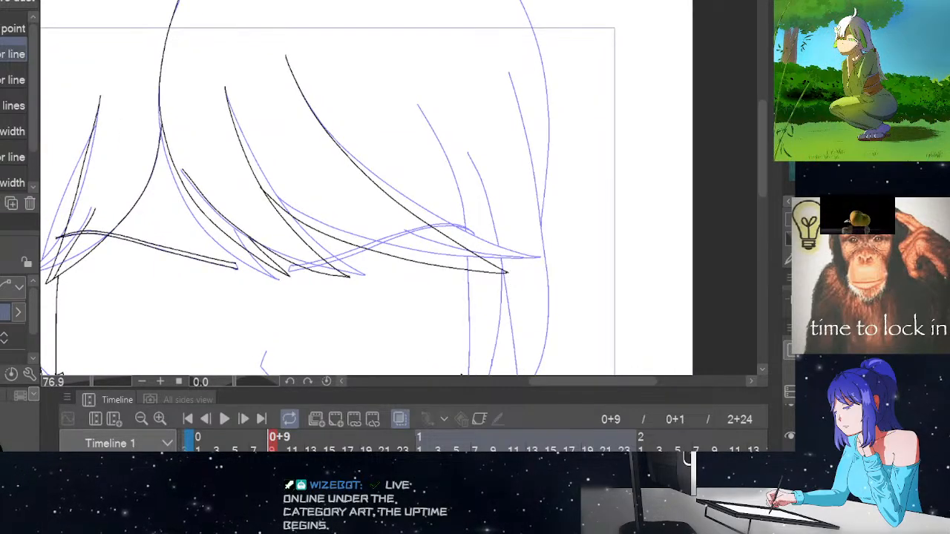
key("p")
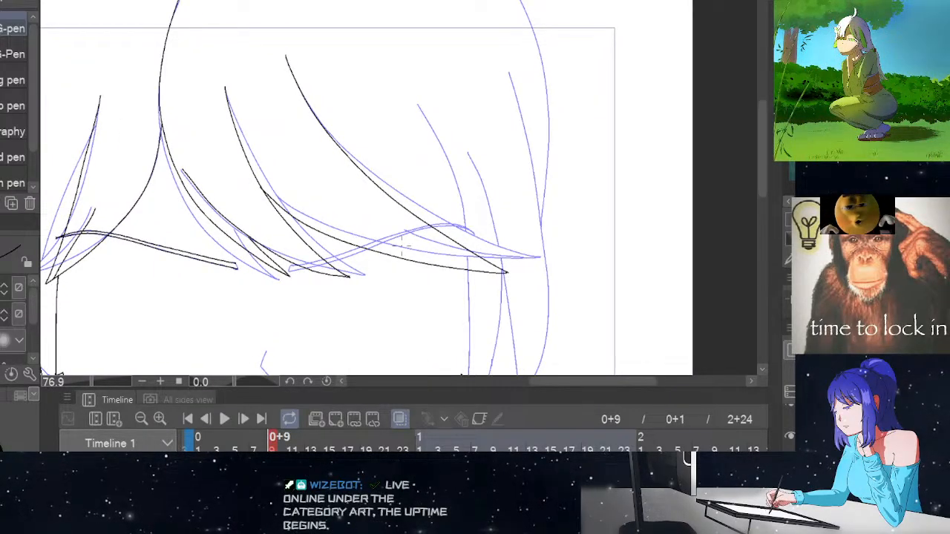
left_click_drag(403, 244, 482, 271)
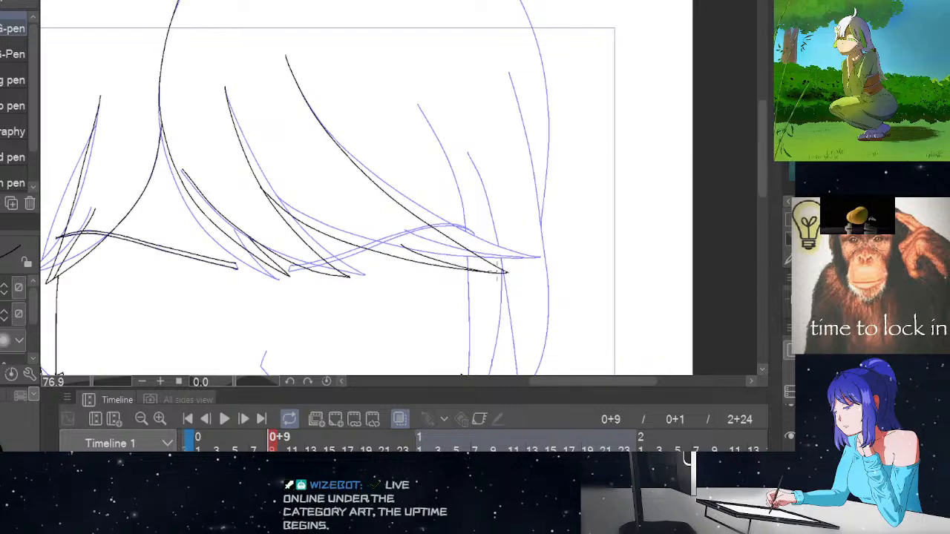
Flip repeatedly between the first frame and frame 0+9 to check how the whole fringe moves
left_click_drag(620, 251, 634, 270)
key("Left")
key("Right")
key("Left")
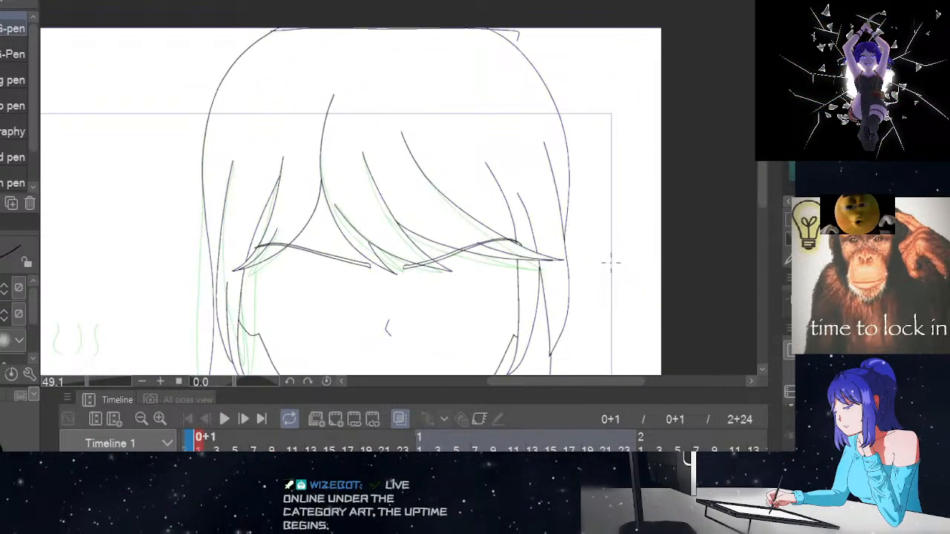
key("Right")
key("Left")
key("Right")
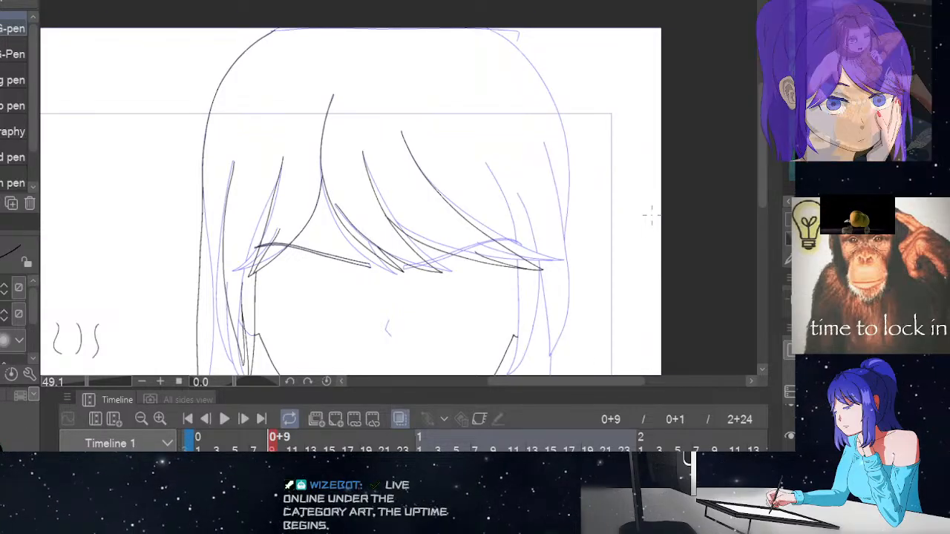
scroll(761, 190, "up", 1)
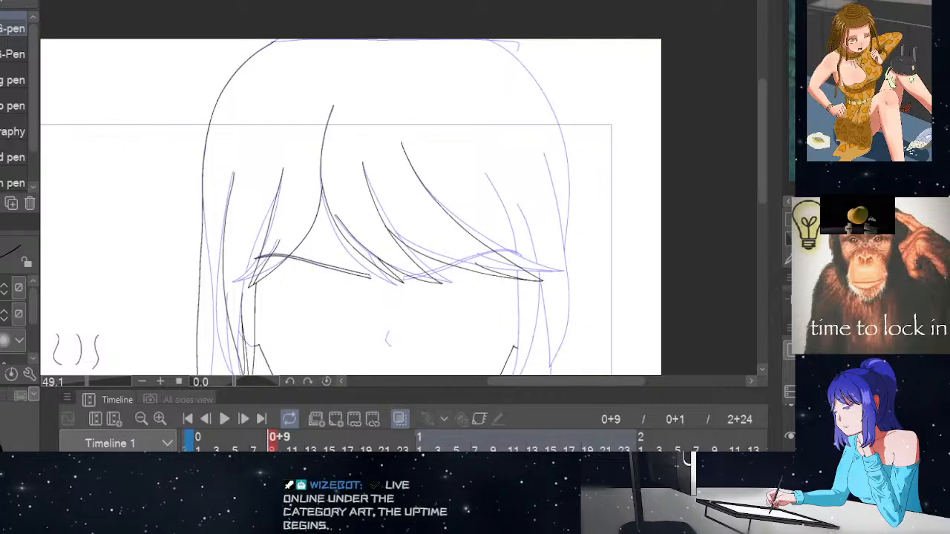
left_click_drag(603, 380, 628, 380)
left_click_drag(761, 182, 762, 208)
key("Left")
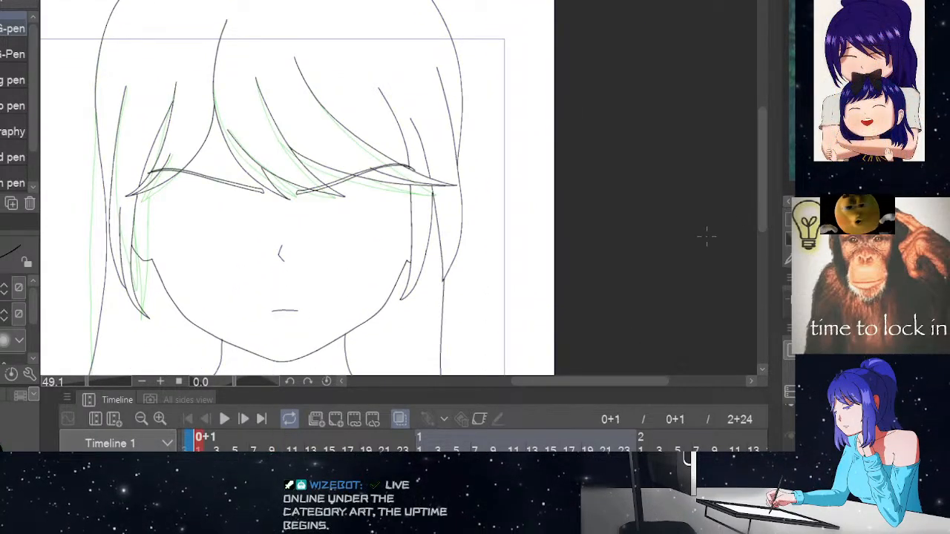
key("Right")
key("Left")
key("Right")
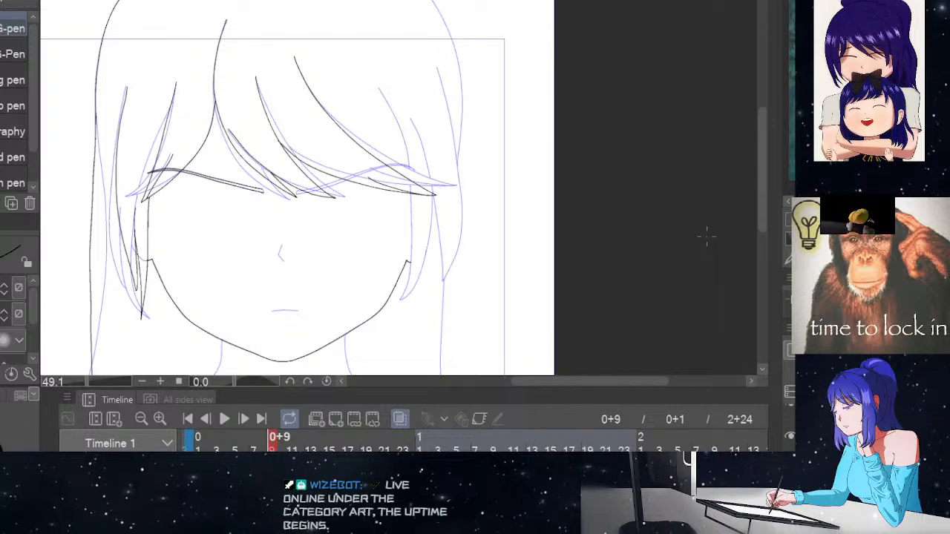
key("Left")
key("Right")
key("Left")
key("Right")
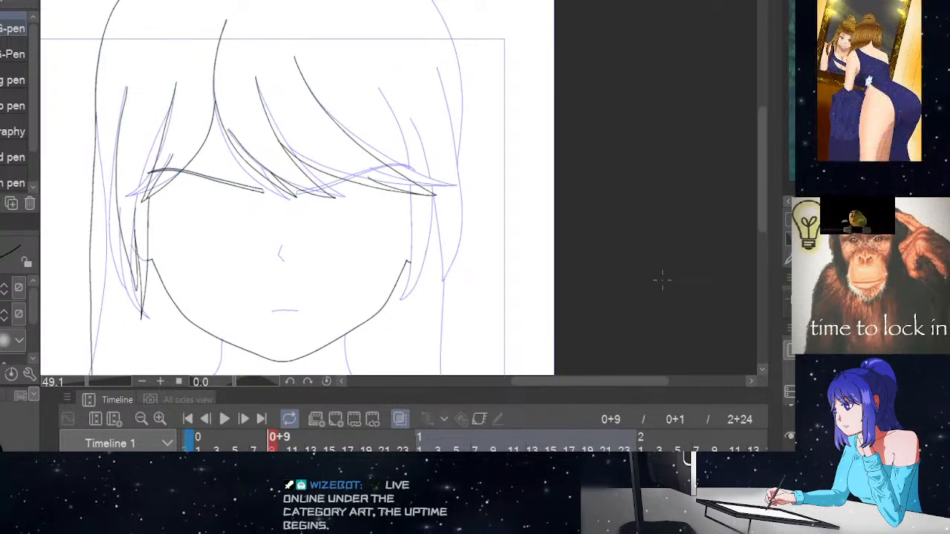
Compare frame 0+9 with the first frame again, checking how the fringe locks and left side hair shift between them
key("Left")
key("Right")
key("Left")
key("Right")
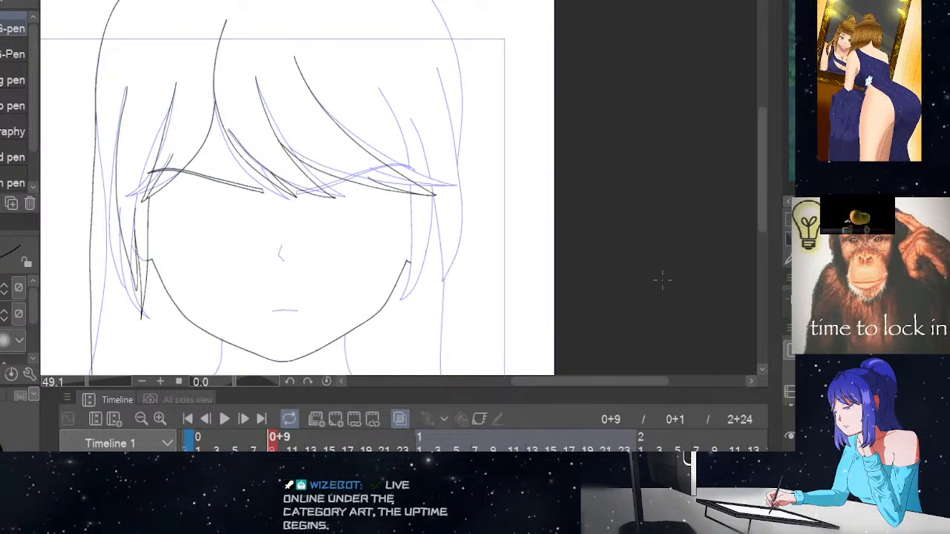
key("Left")
key("Right")
key("Left")
key("Right")
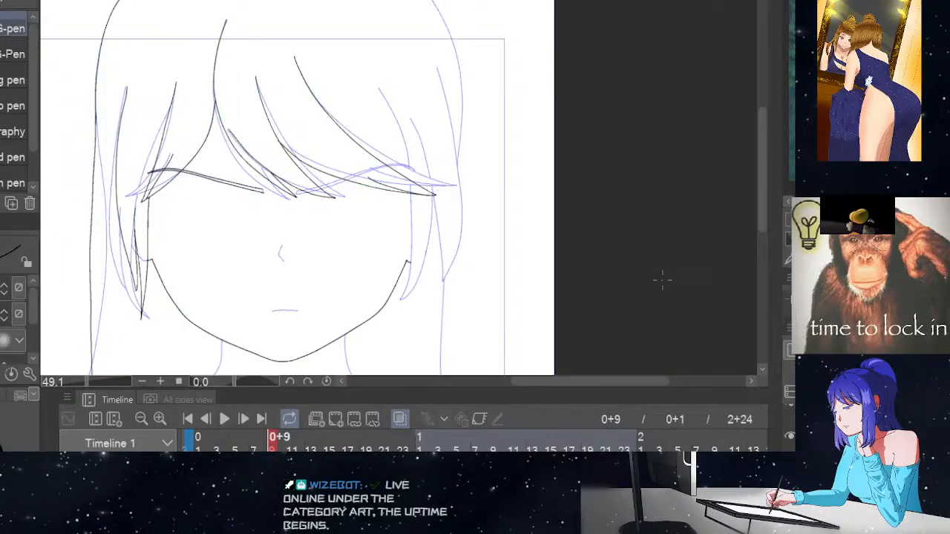
key("Left")
key("Right")
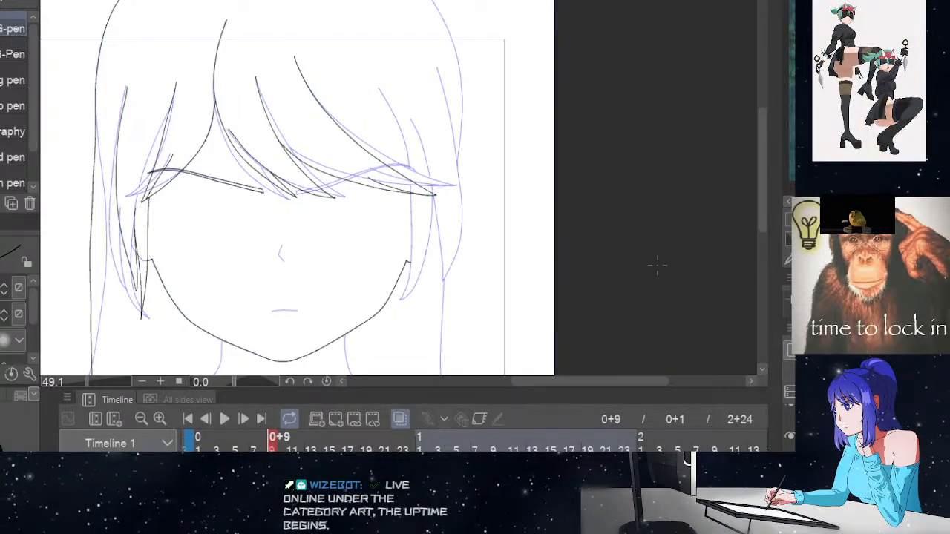
Ink the inner edge of the right side lock with the G-pen, from beside the fringe down past the jaw
mouse_move(529, 384)
left_mouse_down()
mouse_move(493, 379)
mouse_move(517, 389)
left_mouse_up()
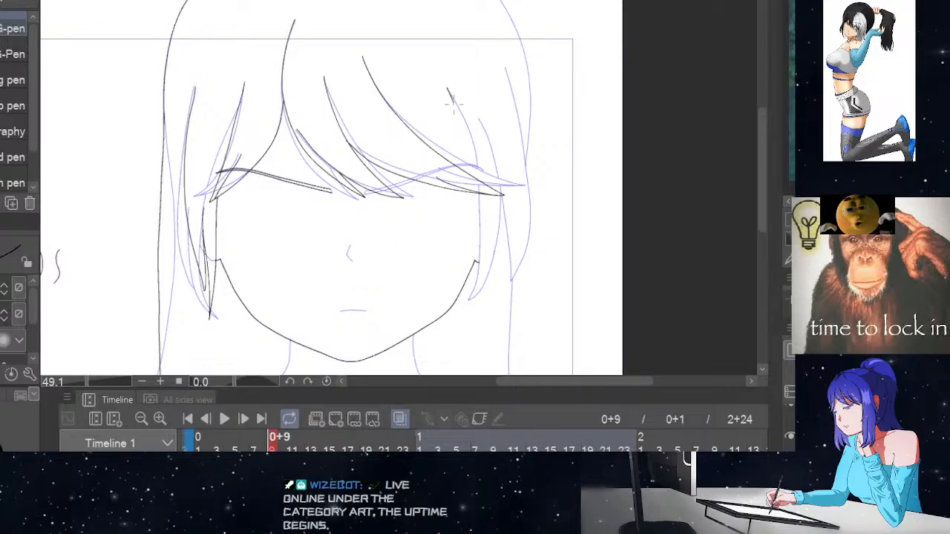
left_click_drag(448, 88, 490, 264)
key("ctrl+z")
mouse_move(448, 89)
left_mouse_down()
mouse_move(471, 164)
mouse_move(479, 298)
left_mouse_up()
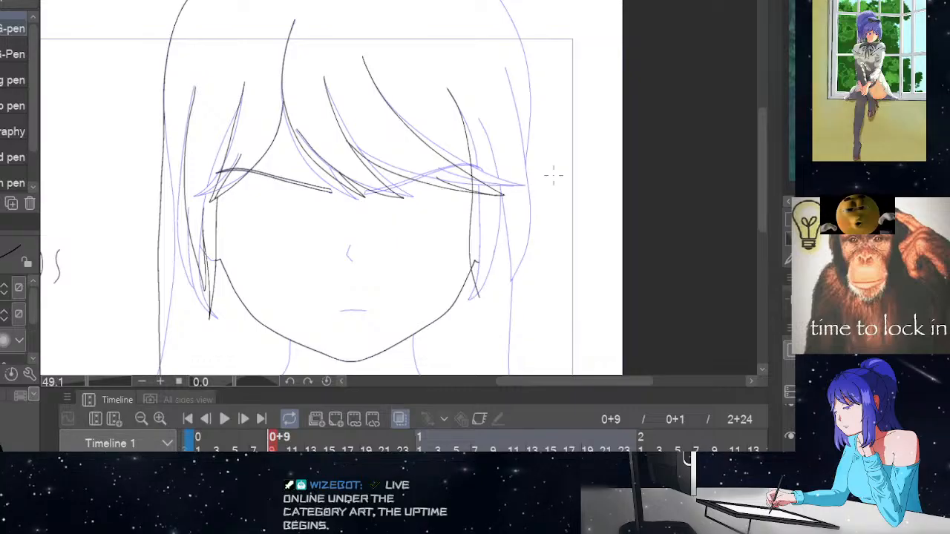
left_click(557, 269)
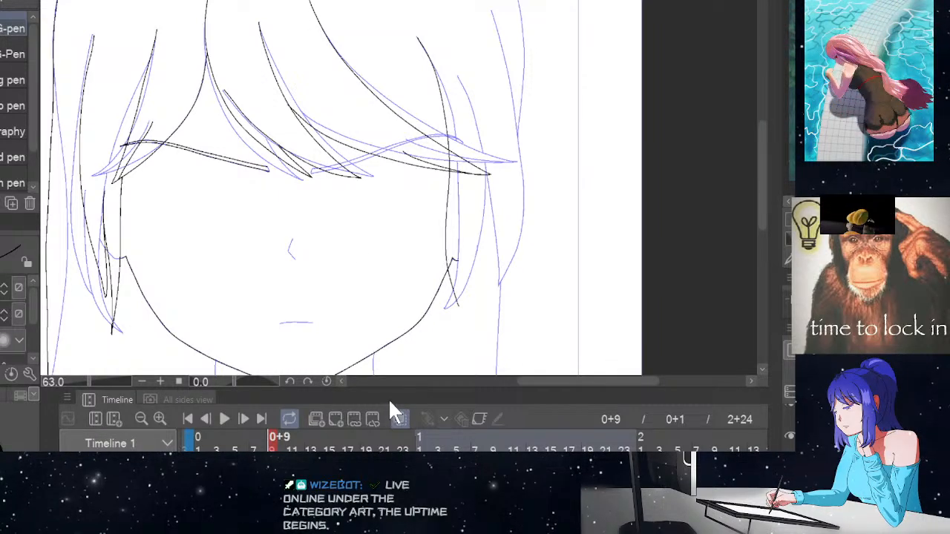
Erase the short ear mark and the jawline end that extend beyond the right side lock's inner edge
key("e")
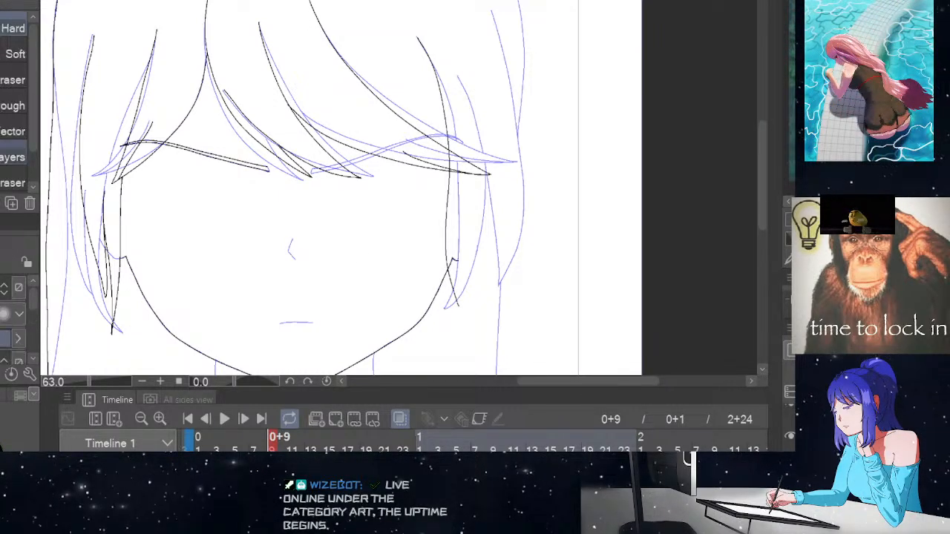
scroll(453, 264, "up", 3)
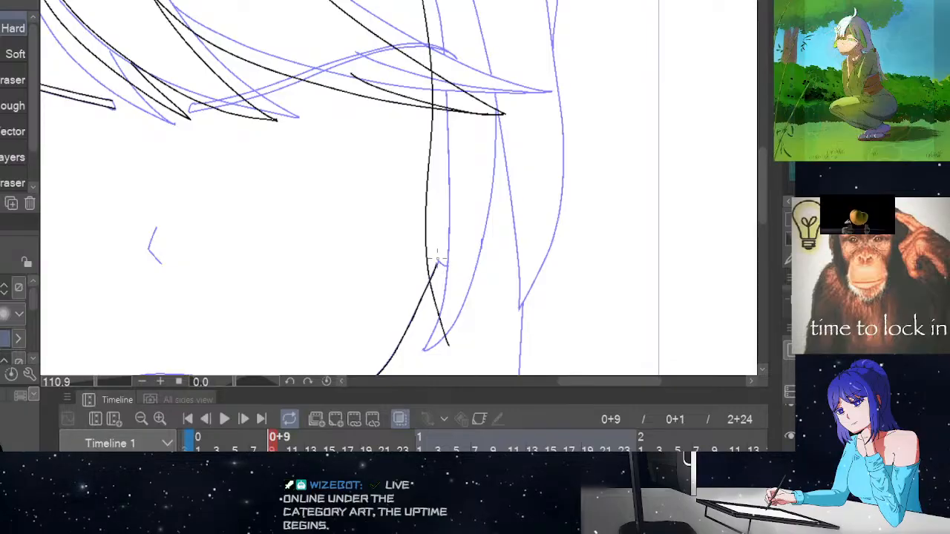
key("ctrl+z")
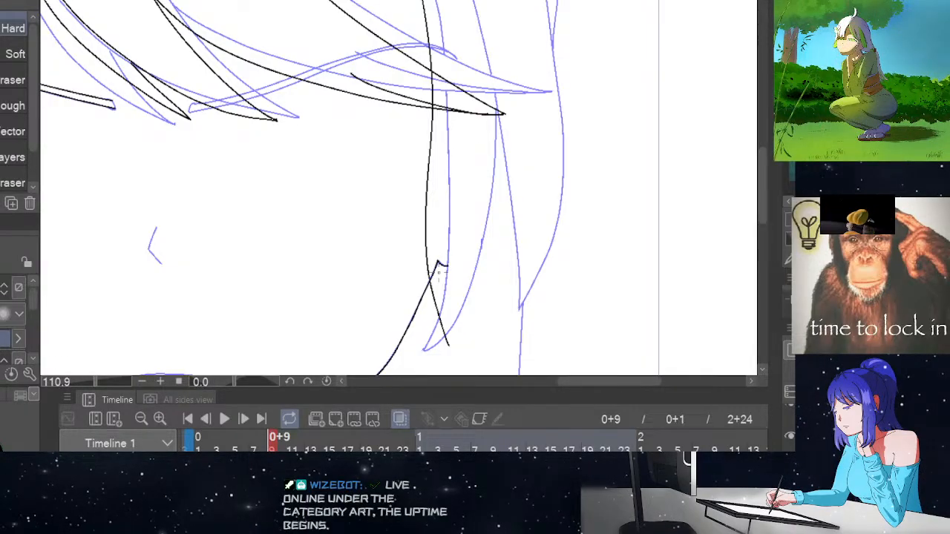
scroll(484, 299, "up", 2)
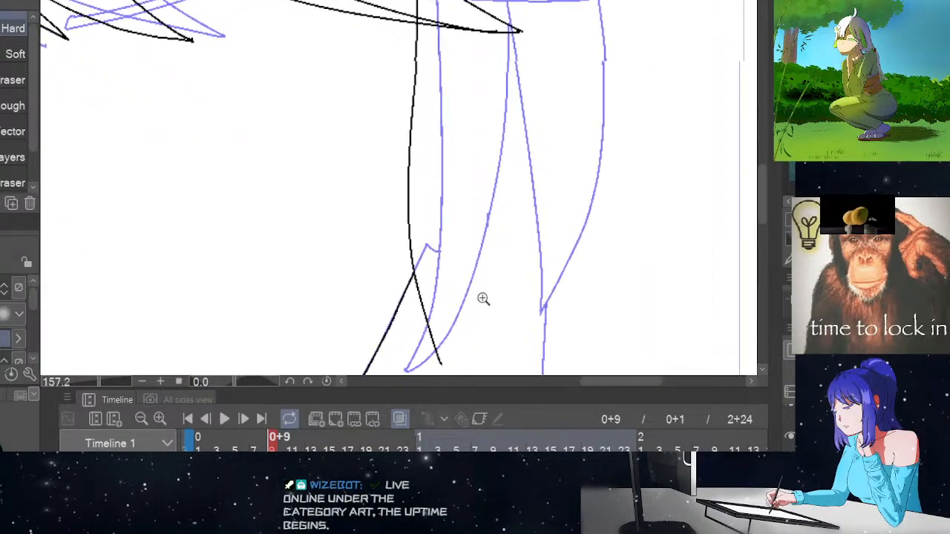
scroll(475, 269, "down", 3)
scroll(520, 185, "down", 4)
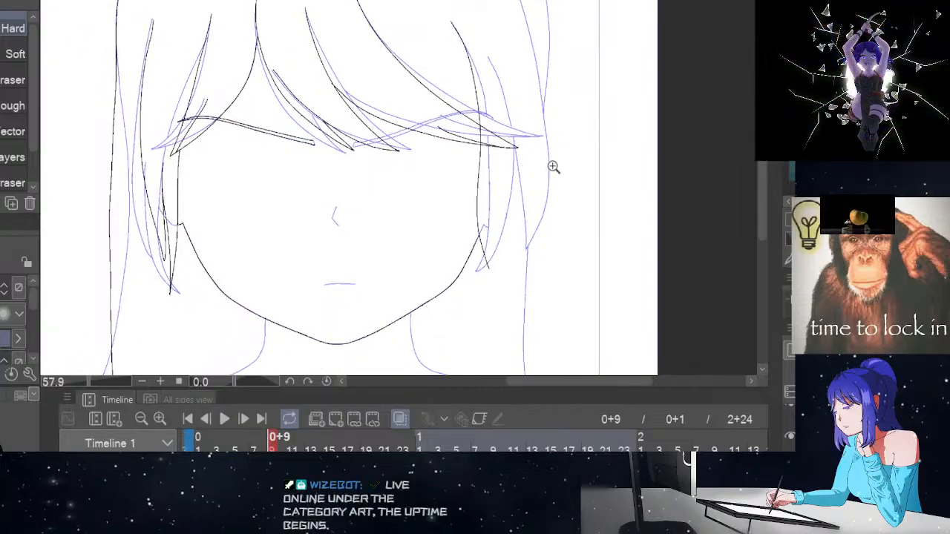
Ink the right side lock's outer edge with the G-pen, from the fringe tip down to the lock's pointed end
key("y")
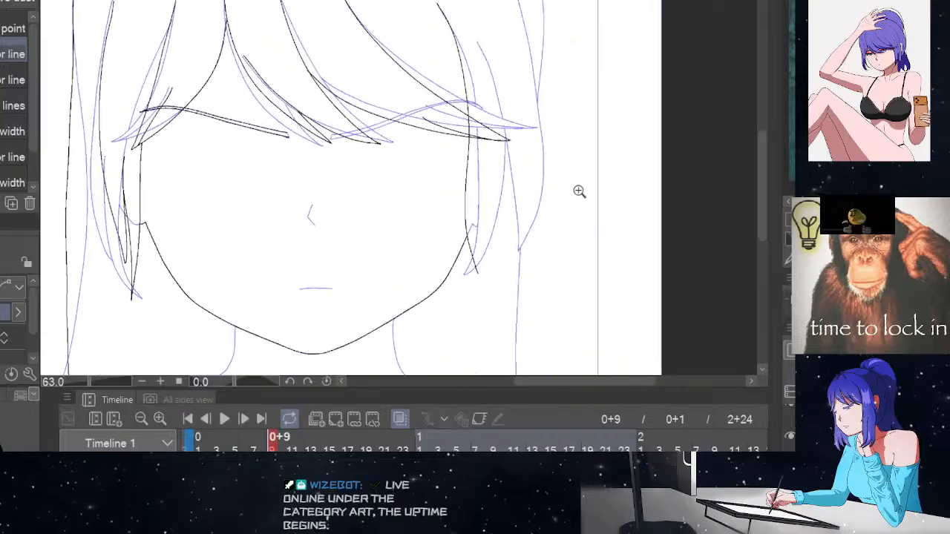
scroll(578, 186, "up", 2)
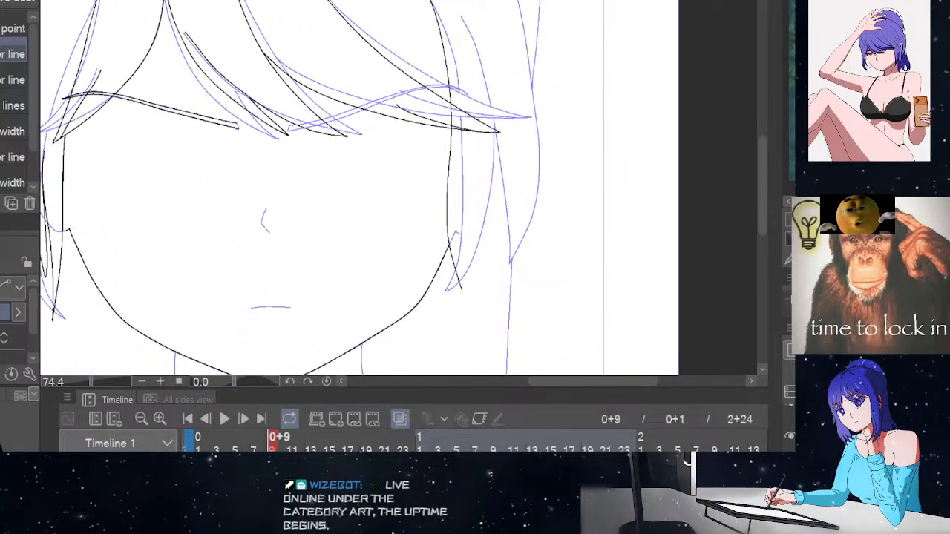
key("p")
scroll(757, 199, "up", 3)
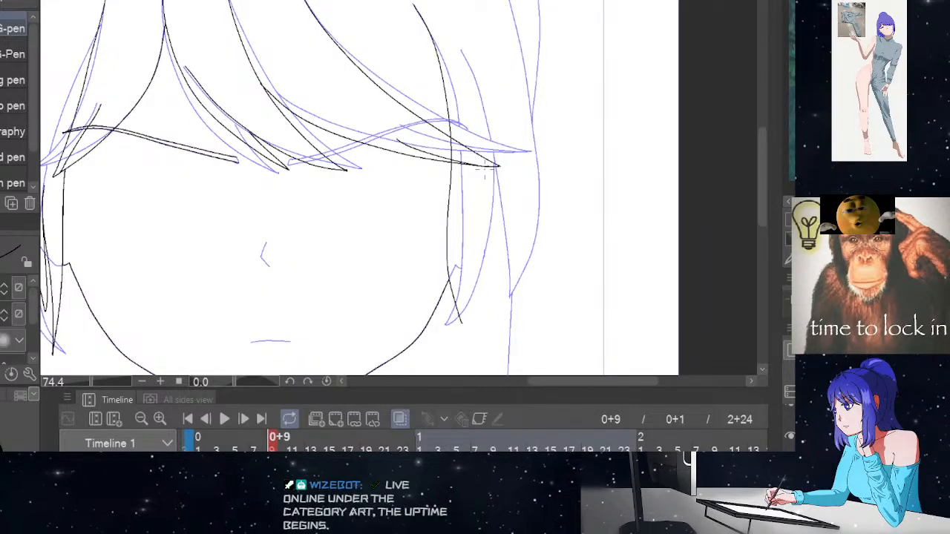
left_click_drag(483, 170, 462, 325)
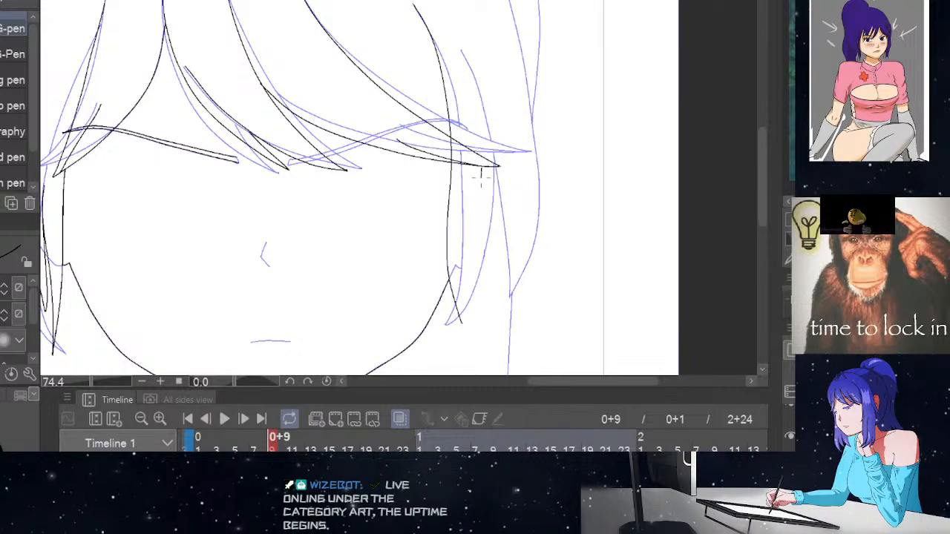
left_click_drag(483, 171, 461, 324)
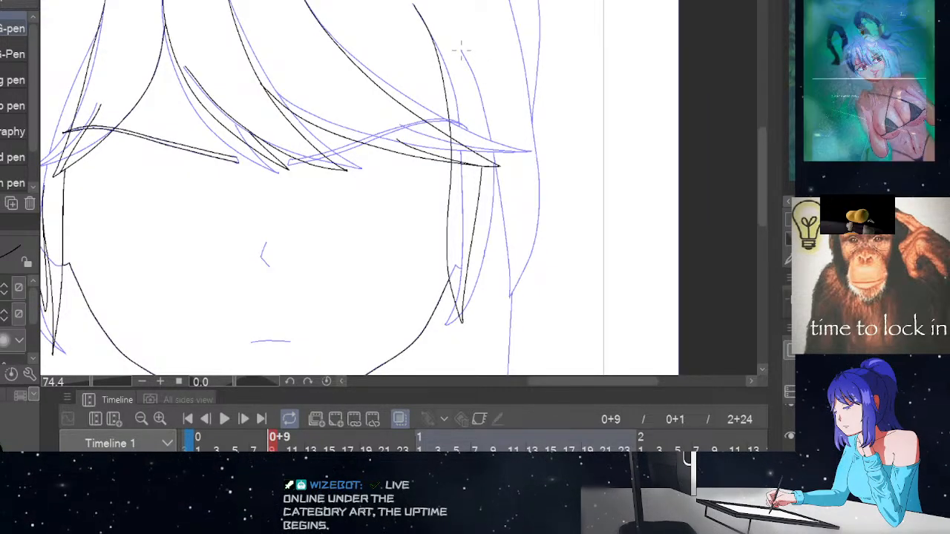
Ink the inner edge of the second right side lock with the G-pen and adjust it with the line-pinching tool
left_click_drag(461, 50, 484, 141)
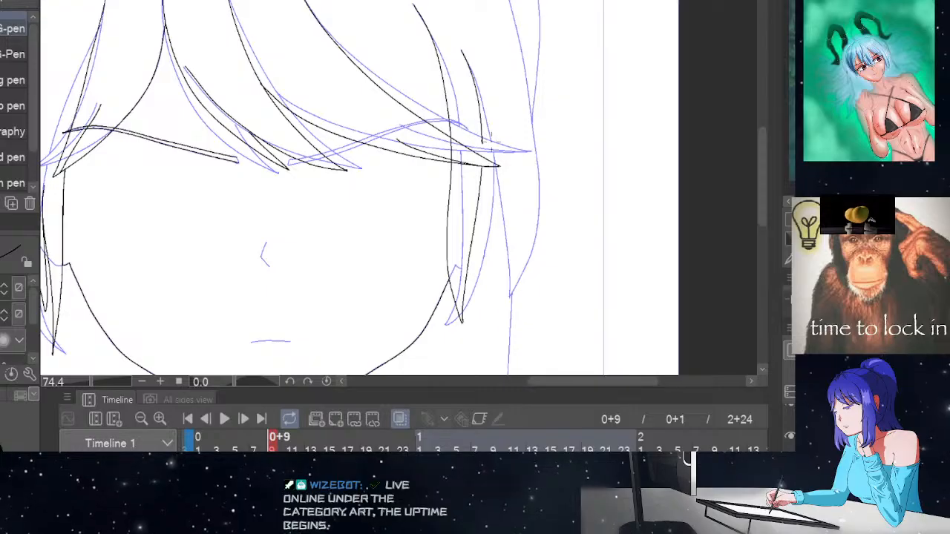
key("ctrl+z")
mouse_move(461, 52)
left_mouse_down()
mouse_move(480, 116)
mouse_move(483, 226)
mouse_move(501, 291)
left_mouse_up()
key("ctrl+z")
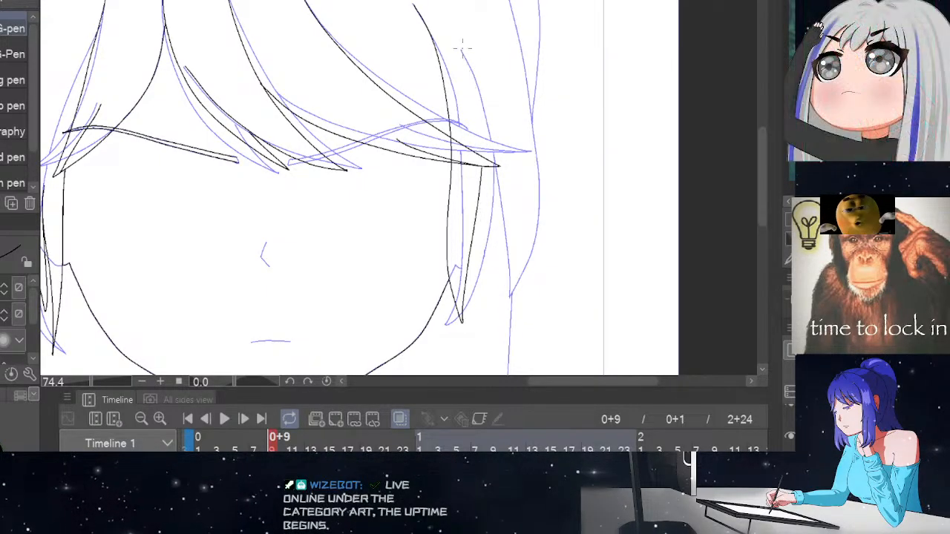
mouse_move(461, 50)
left_mouse_down()
mouse_move(486, 228)
mouse_move(508, 295)
left_mouse_up()
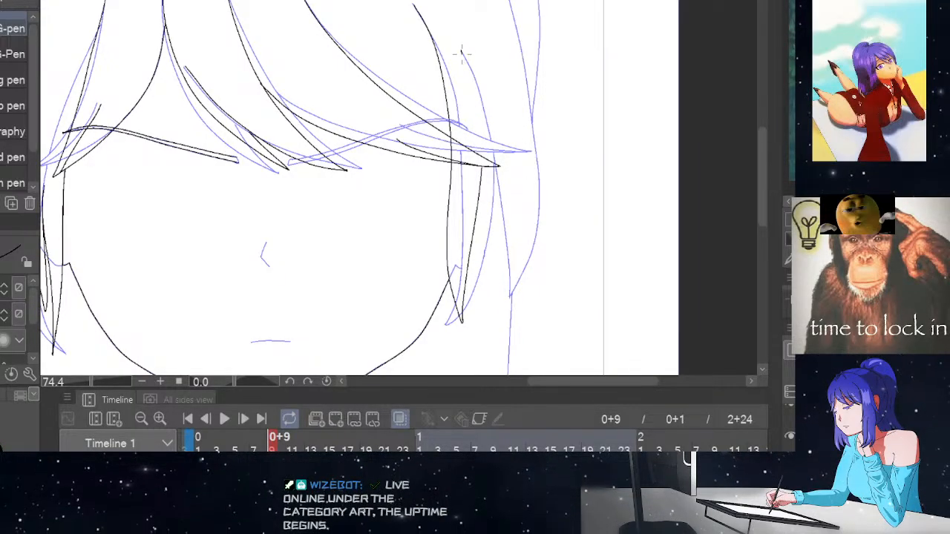
left_click_drag(461, 53, 499, 298)
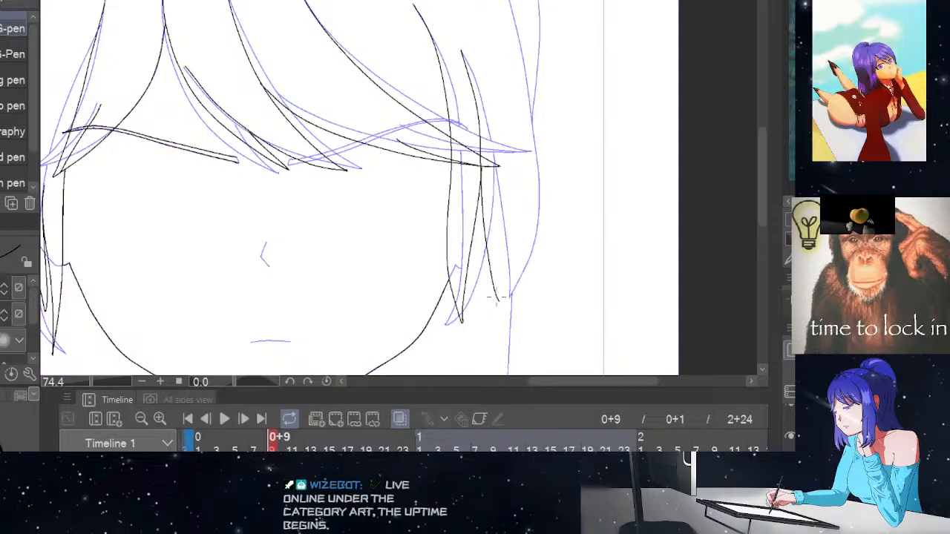
scroll(567, 208, "up", 2)
key("y")
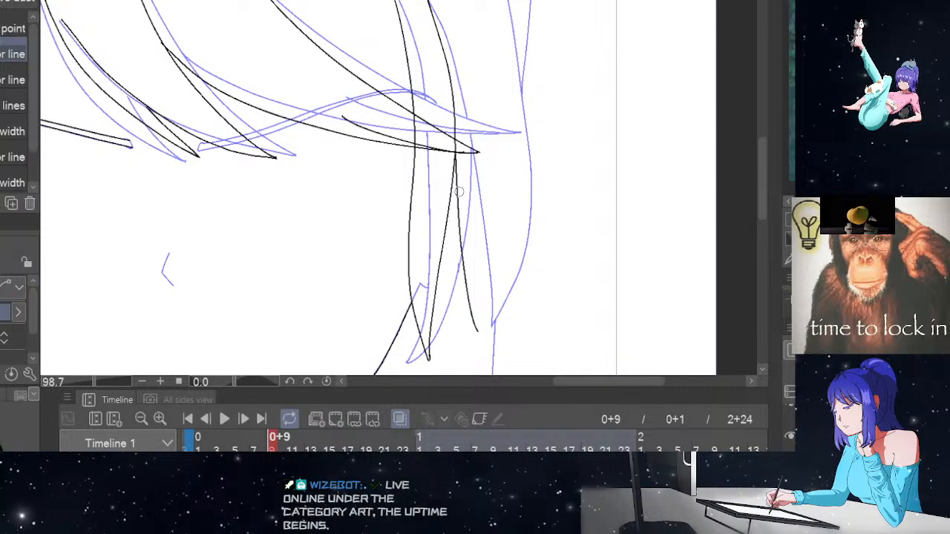
scroll(571, 216, "down", 2)
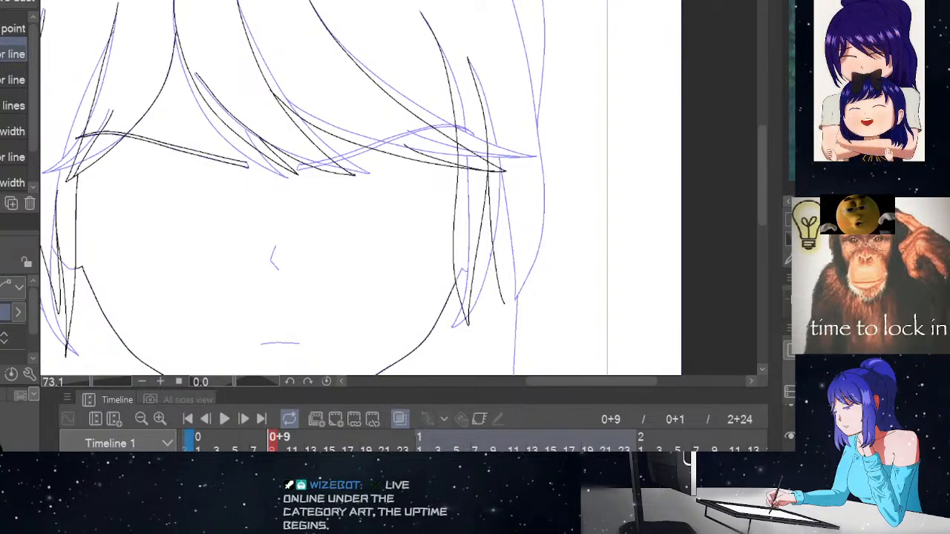
Ink the long outer edge of the second right side lock with the G-pen, curving it down to the lock's tip
scroll(760, 197, "up", 3)
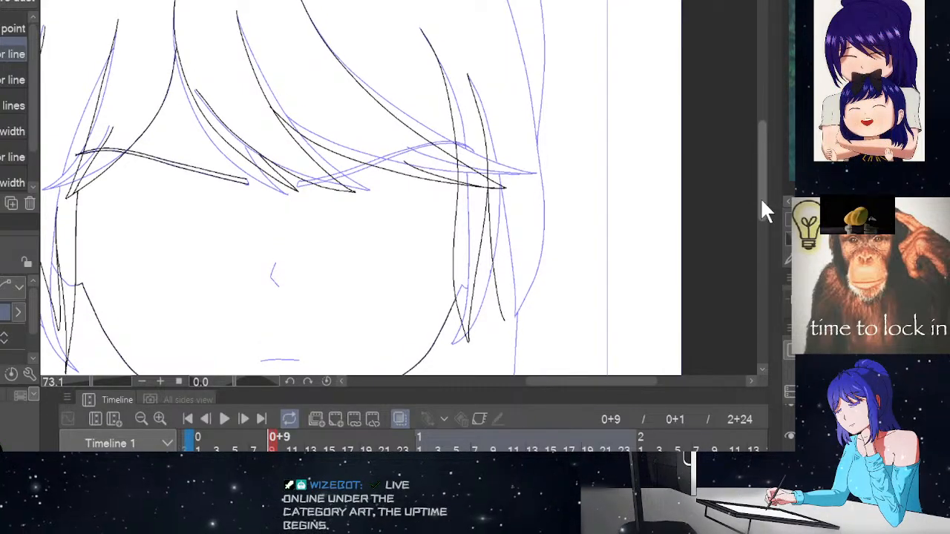
left_click_drag(690, 208, 688, 195)
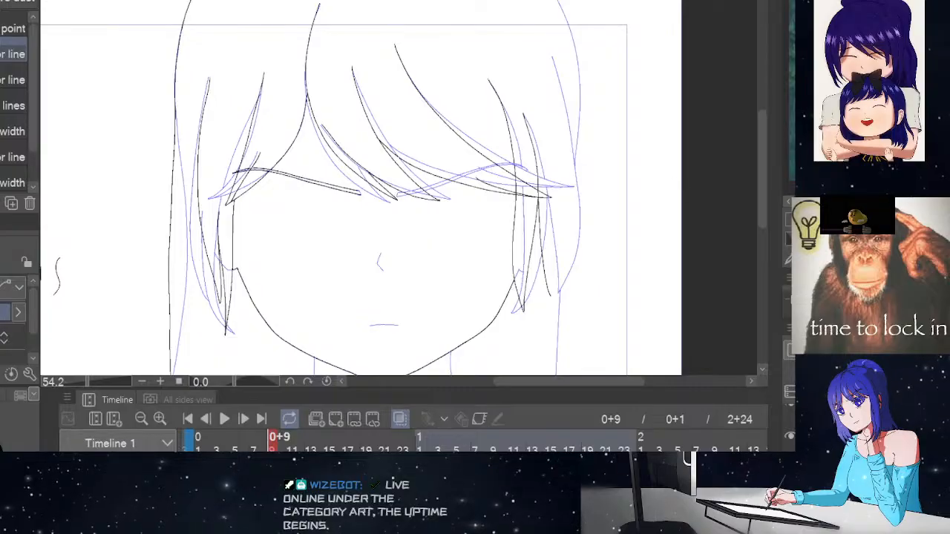
key("p")
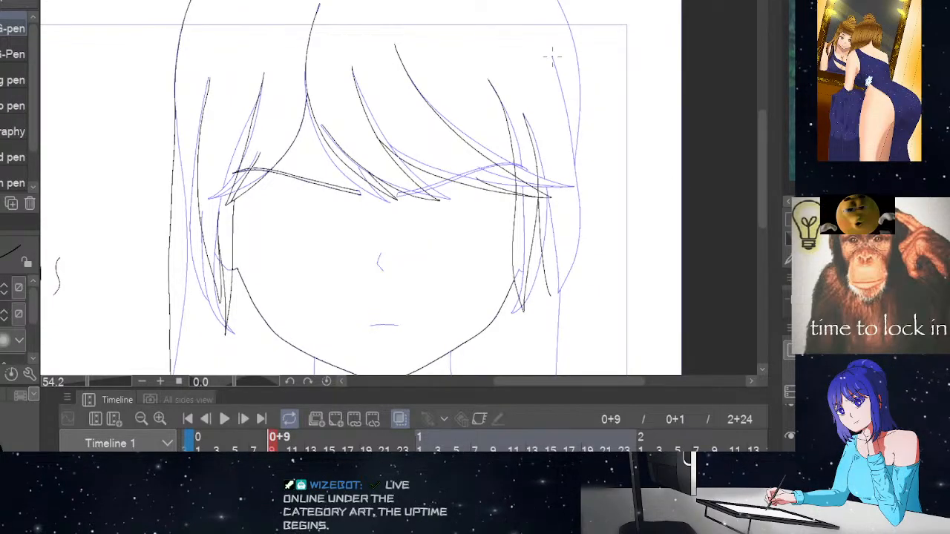
left_click_drag(553, 56, 564, 157)
left_click_drag(558, 230, 562, 288)
key("ctrl+z")
mouse_move(552, 56)
left_mouse_down()
mouse_move(572, 156)
mouse_move(551, 296)
left_mouse_up()
scroll(632, 245, "up", 2)
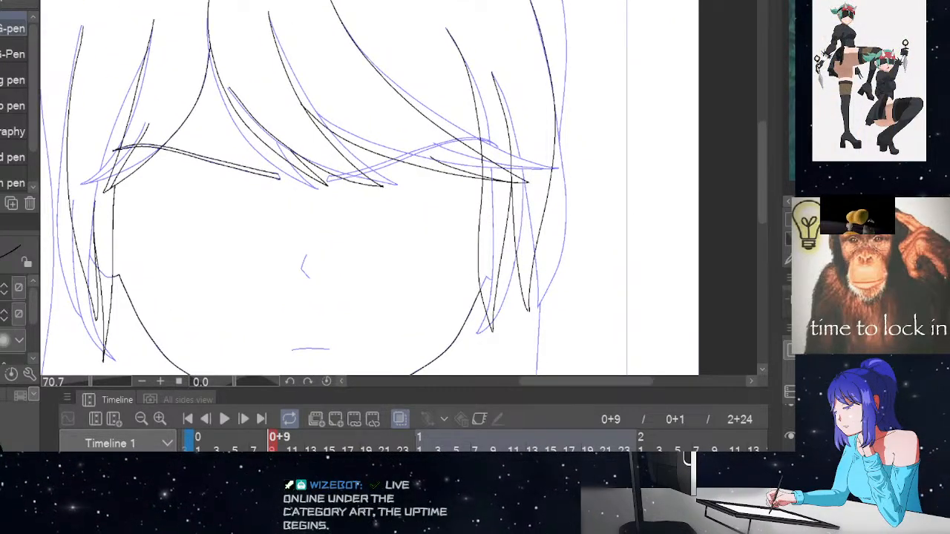
Refine the curve of the second right side lock's outer edge and its tip with the line-pinching tool
key("y")
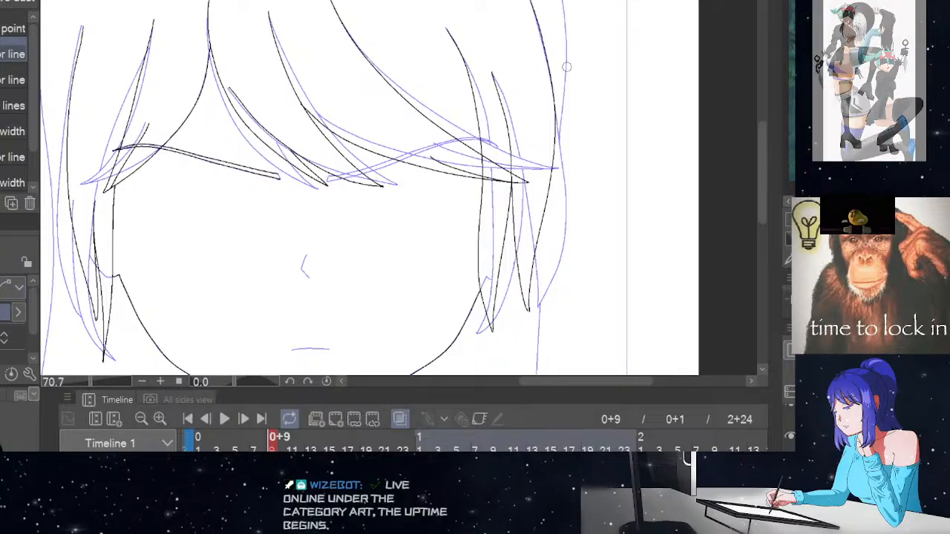
left_click_drag(544, 53, 546, 53)
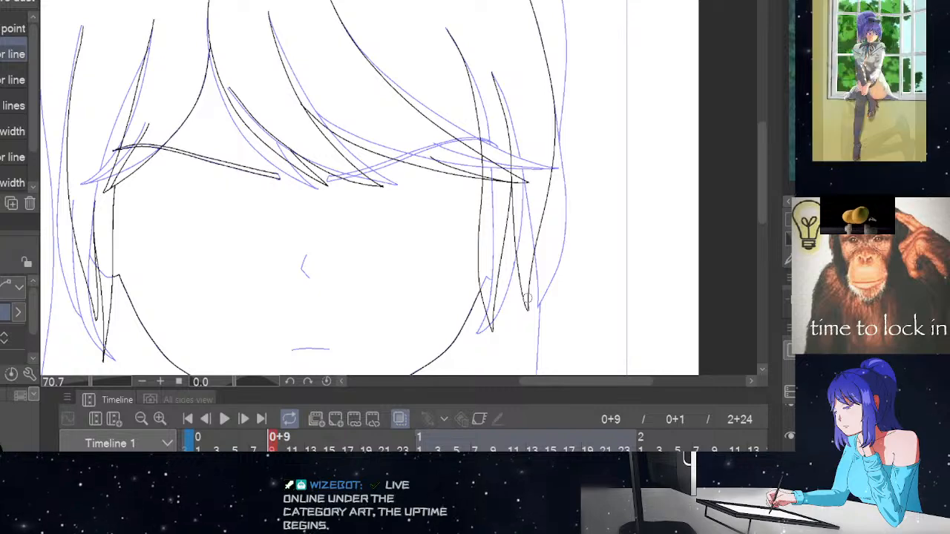
scroll(526, 299, "up", 3)
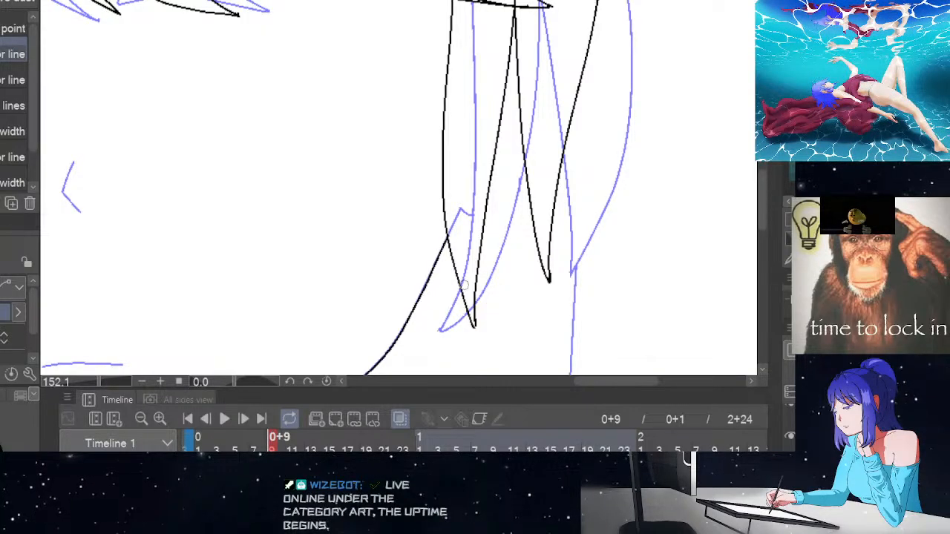
scroll(549, 223, "down", 2)
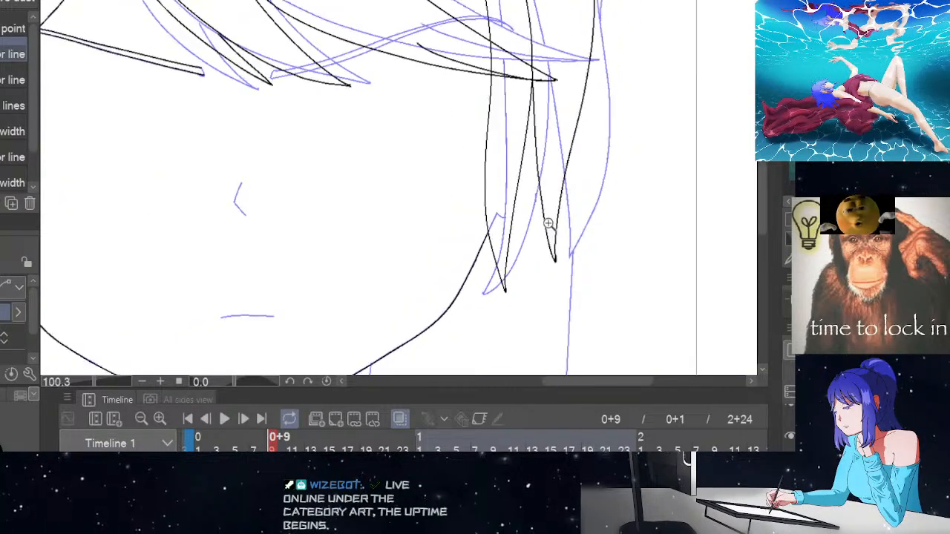
scroll(640, 165, "down", 3)
scroll(643, 183, "up", 2)
left_click_drag(764, 198, 758, 187)
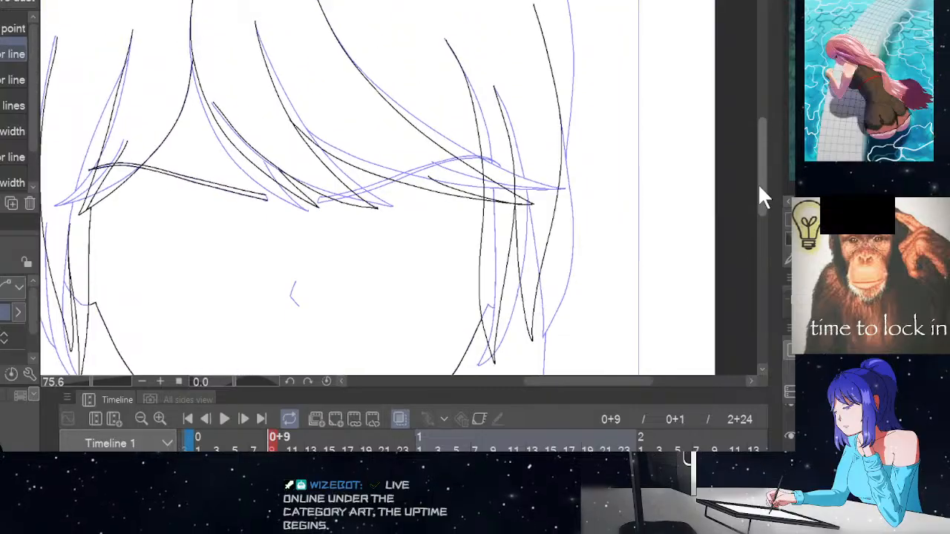
Flip repeatedly between the first frame and frame 0+9 to check the movement of the new right side locks
scroll(658, 215, "down", 3)
scroll(661, 216, "up", 1)
key("Home")
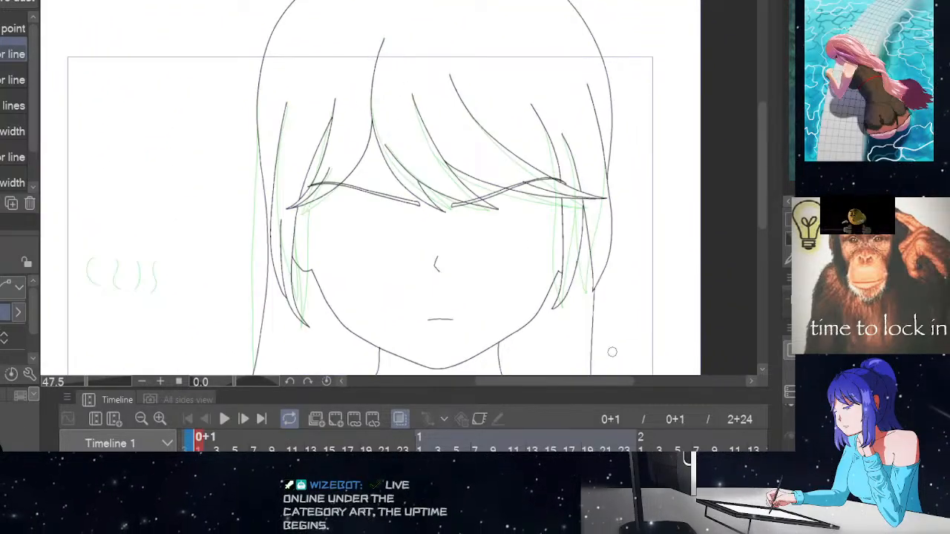
key("period")
key("comma")
key("period")
key("comma")
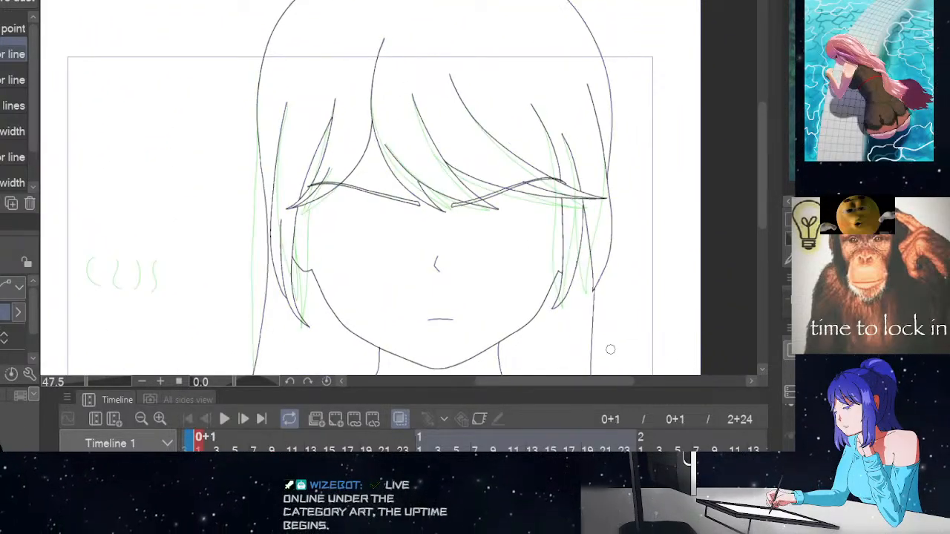
key("period")
key("comma")
key("period")
key("comma")
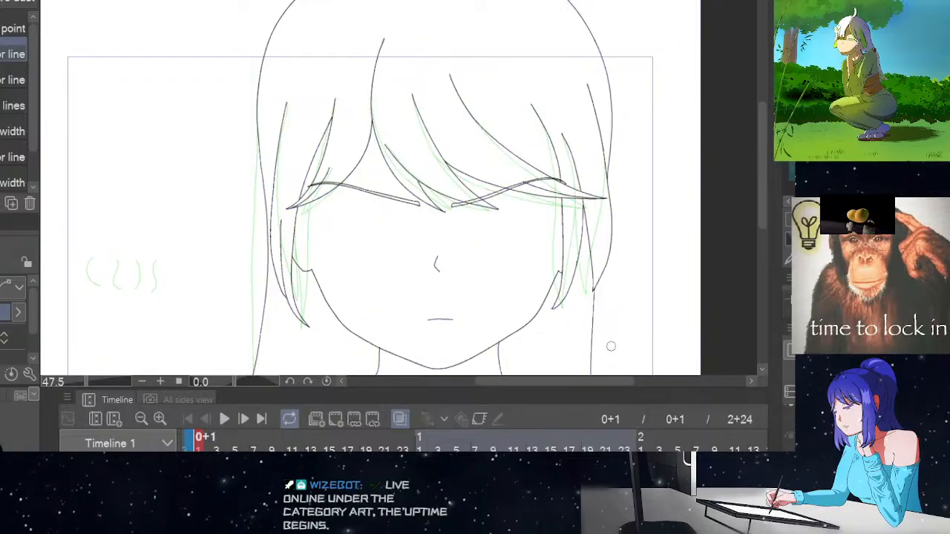
key("period")
left_click_drag(610, 381, 630, 381)
key("comma")
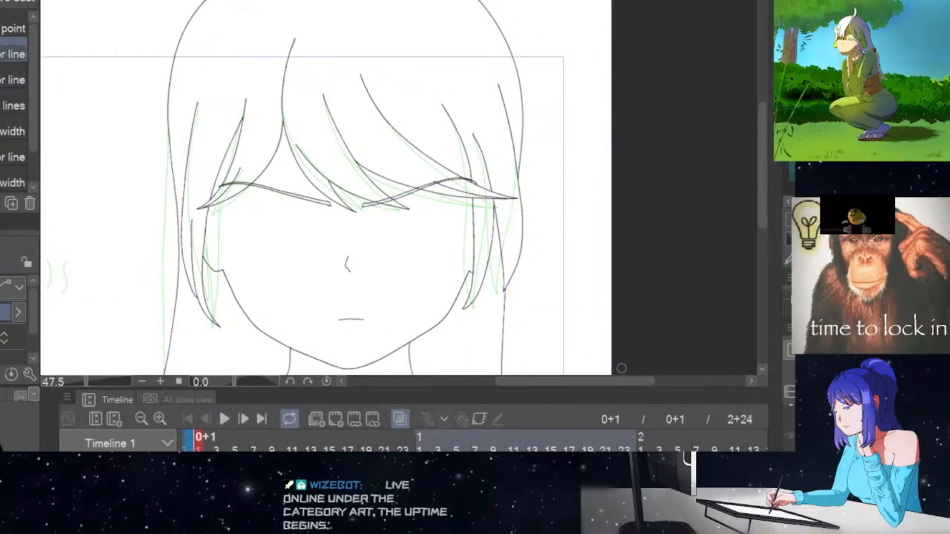
Undo the black line strokes of the right side locks on frame 0+9
key("period")
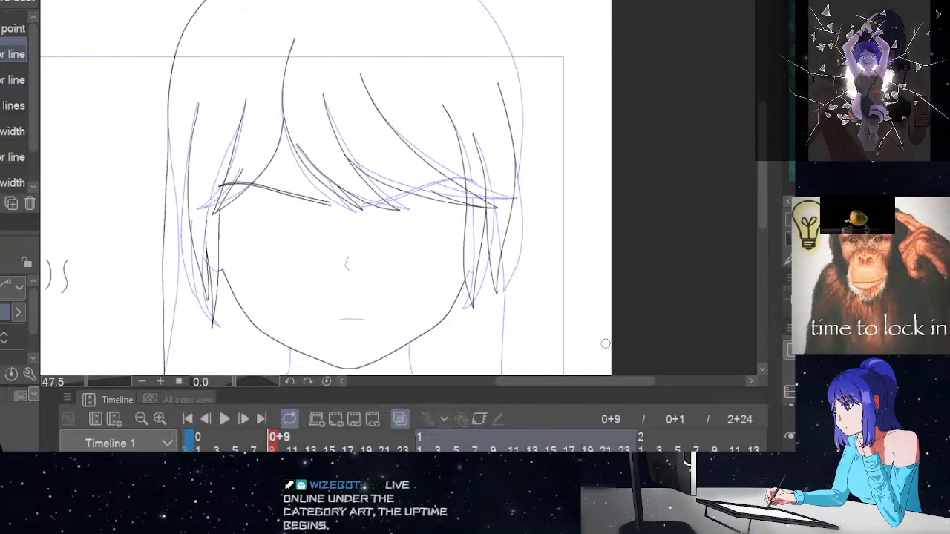
key("ctrl+z")
key("ctrl+z")
key("ctrl+z")
key("ctrl+z")
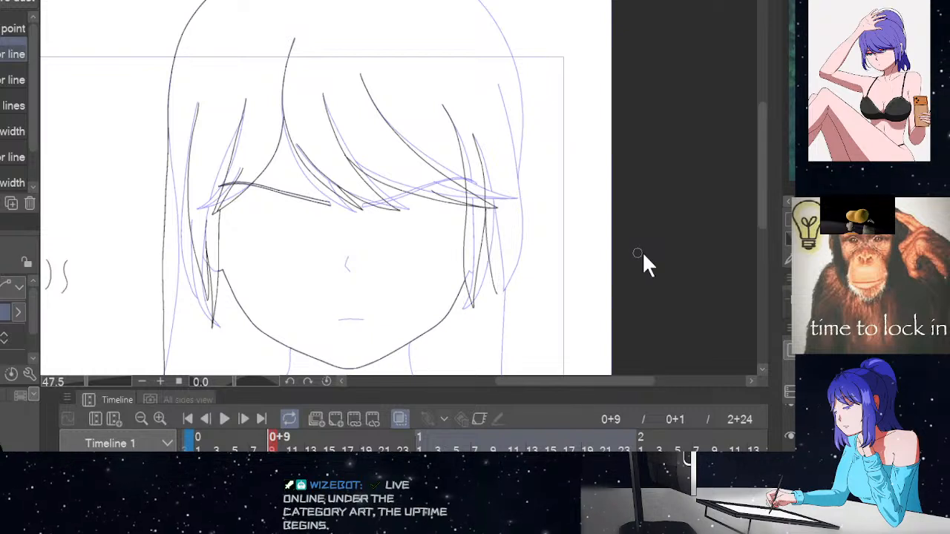
key("ctrl+z")
key("ctrl+z")
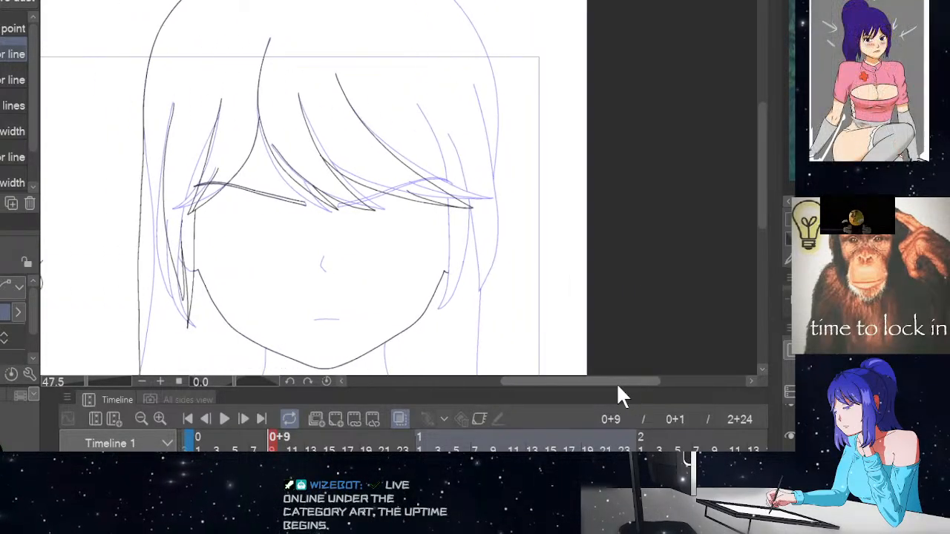
Ink the first right side lock's line with the G-pen, curving from the hair above the fringe down past the jaw corner
left_click_drag(616, 383, 601, 378)
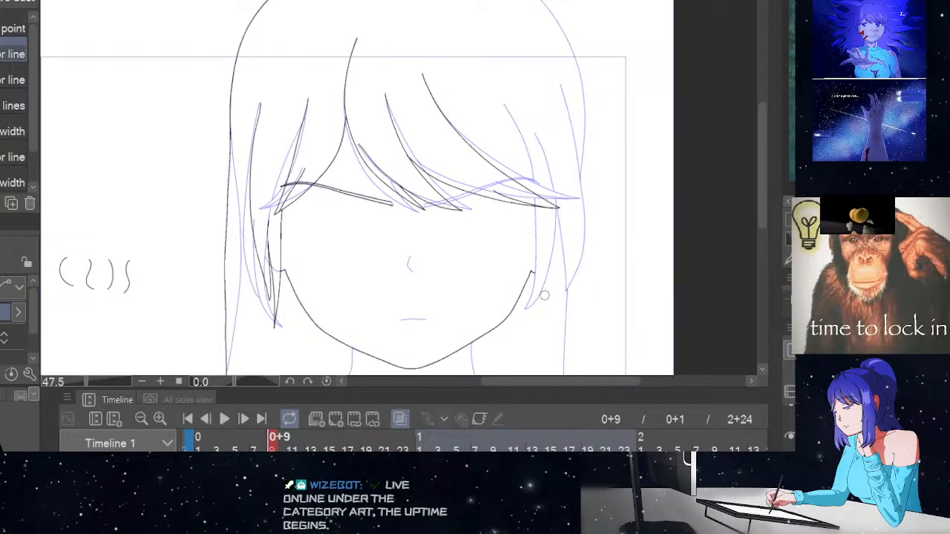
mouse_move(600, 270)
left_mouse_down()
mouse_move(610, 278)
mouse_move(609, 265)
left_mouse_up()
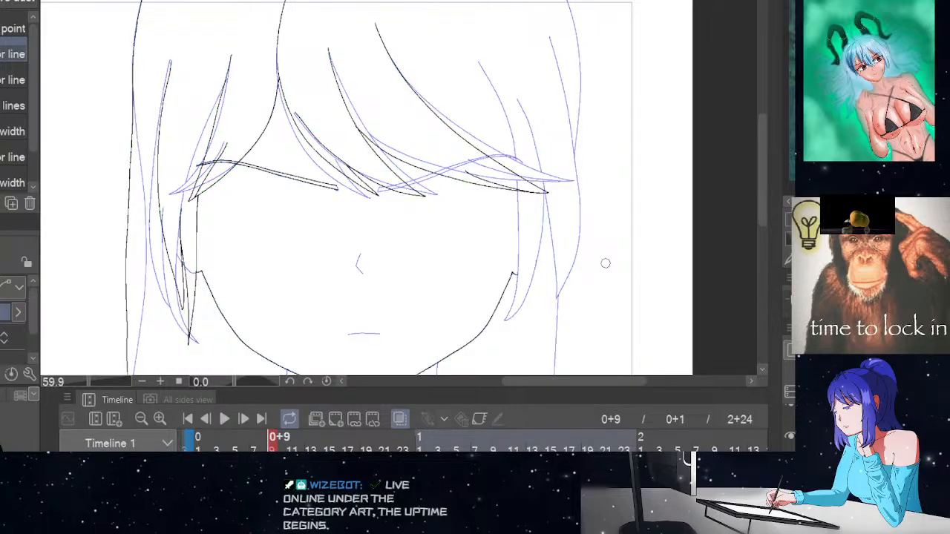
key("p")
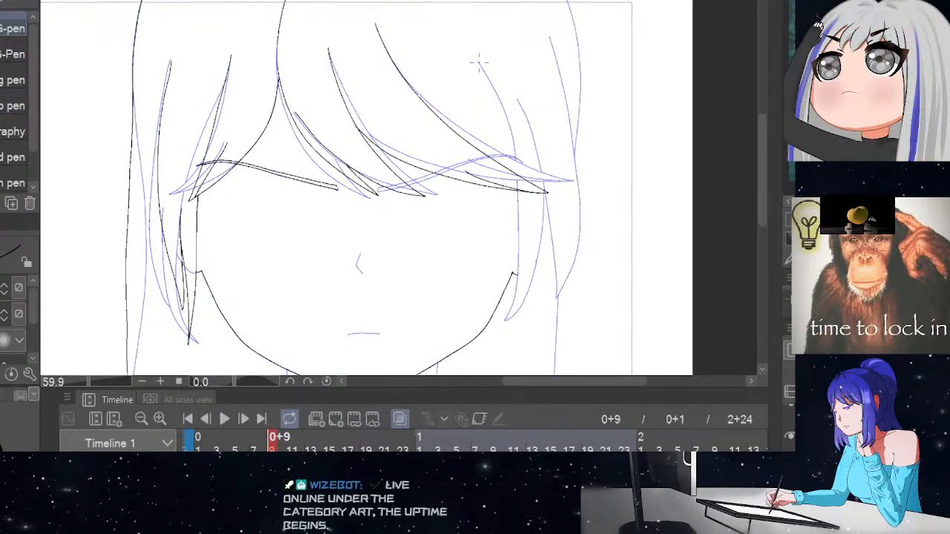
mouse_move(522, 148)
left_mouse_down()
mouse_move(524, 236)
mouse_move(511, 315)
left_mouse_up()
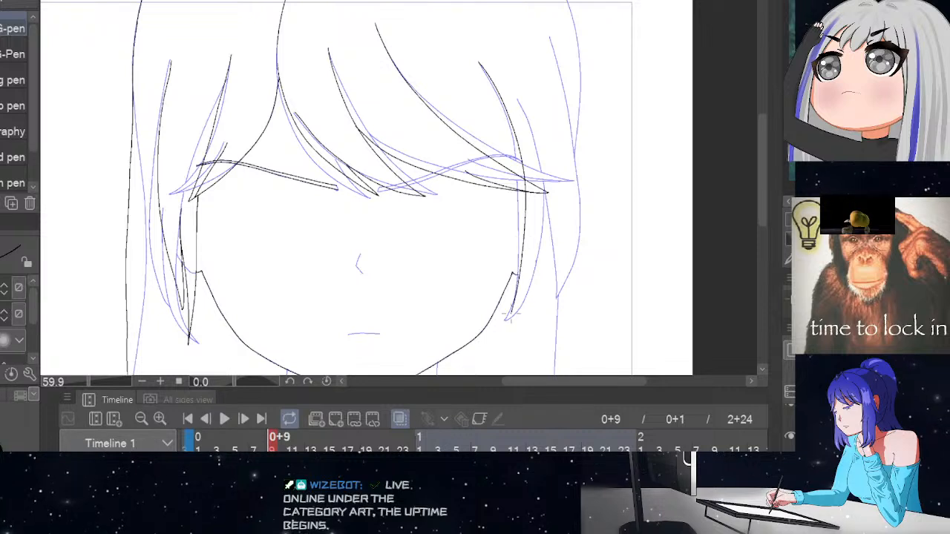
key("ctrl+z")
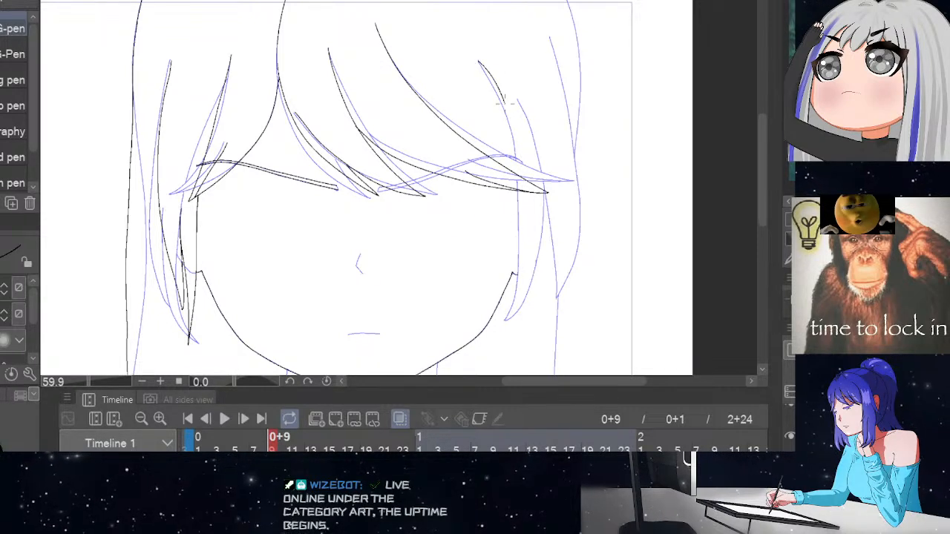
mouse_move(478, 62)
left_mouse_down()
mouse_move(520, 146)
mouse_move(527, 216)
mouse_move(516, 311)
left_mouse_up()
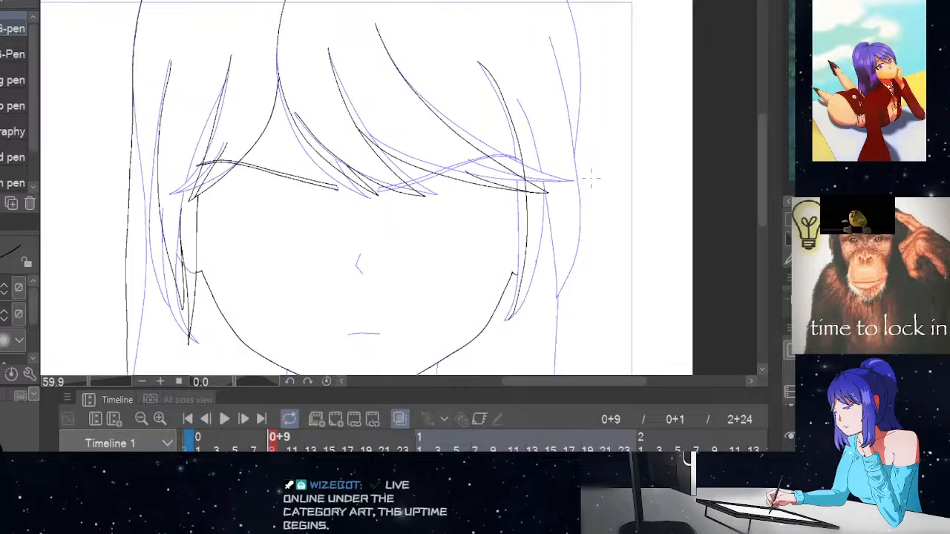
Refine the upper curve of the new right side lock line and pull its lower tip outward with the line-pinching tool
left_click(614, 136)
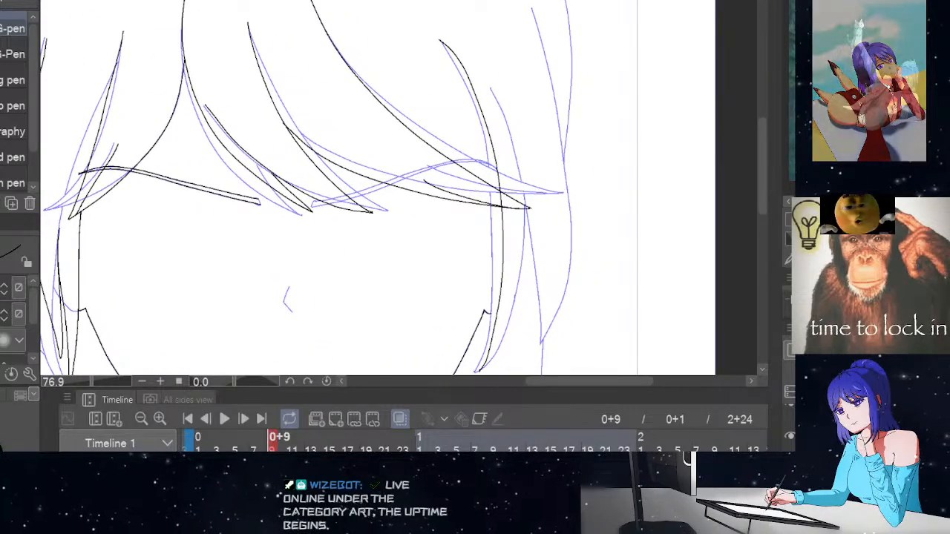
key("y")
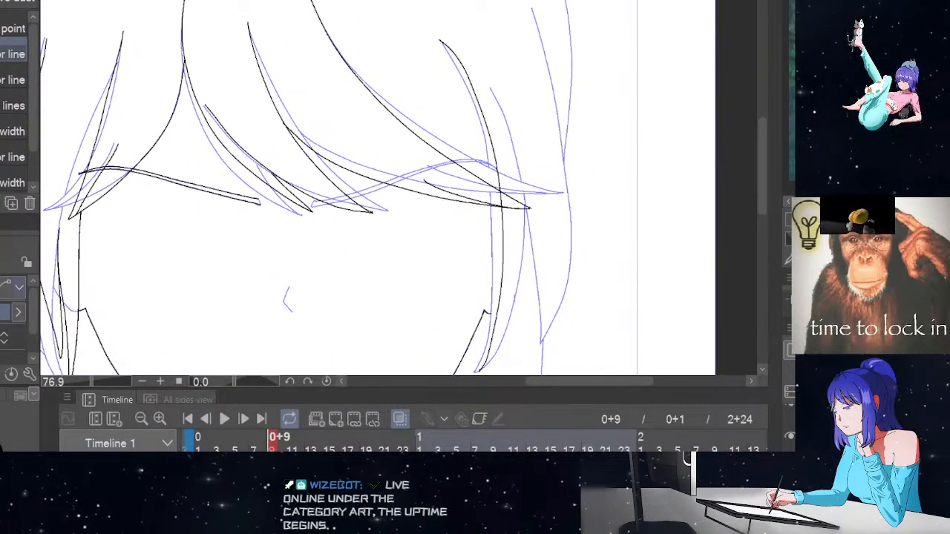
left_click_drag(462, 62, 461, 66)
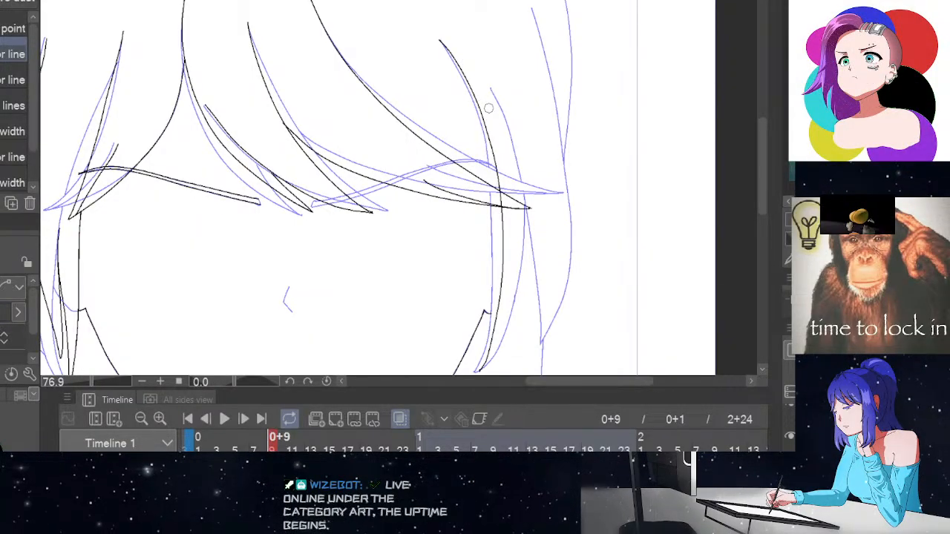
left_click(5, 316)
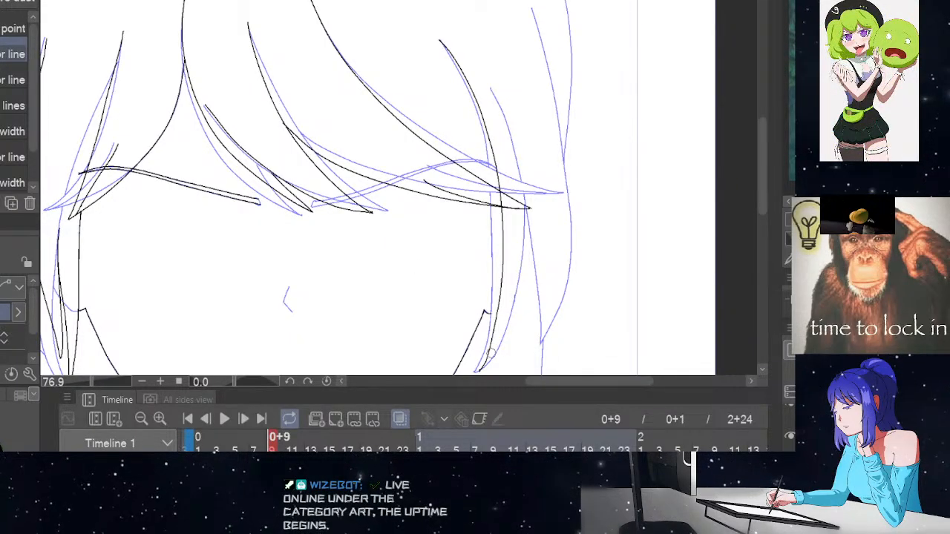
mouse_move(557, 380)
left_mouse_down()
mouse_move(498, 383)
mouse_move(549, 401)
left_mouse_up()
left_click_drag(765, 202, 762, 215)
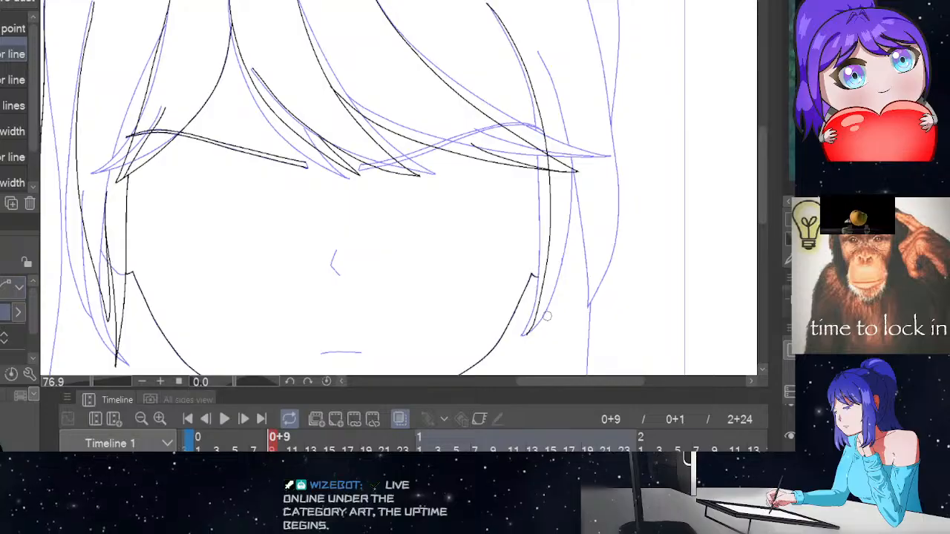
mouse_move(546, 316)
left_mouse_down()
mouse_move(553, 223)
mouse_move(545, 318)
left_mouse_up()
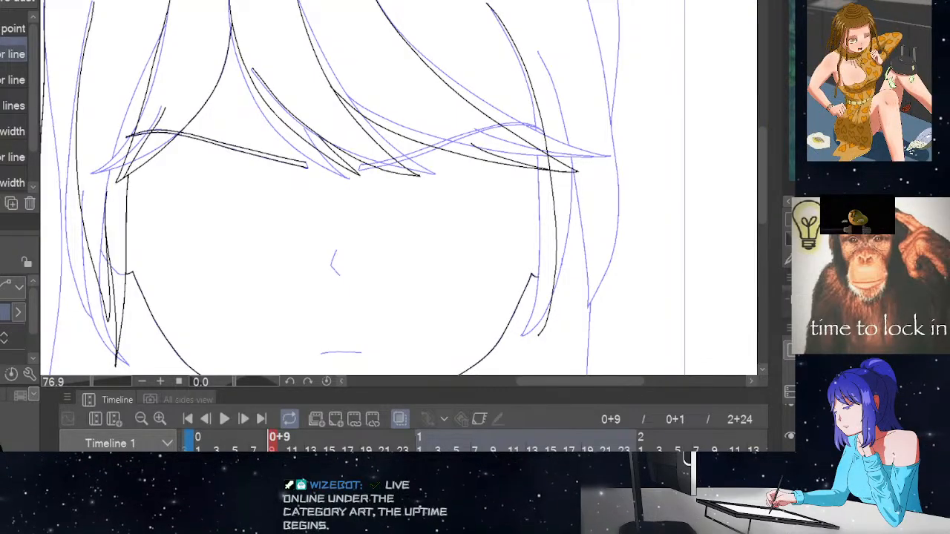
Rework the middle of the first right side lock's line, undoing trial pinches and bowing it slightly outward below the fringe tip
key("ctrl+z")
key("ctrl+z")
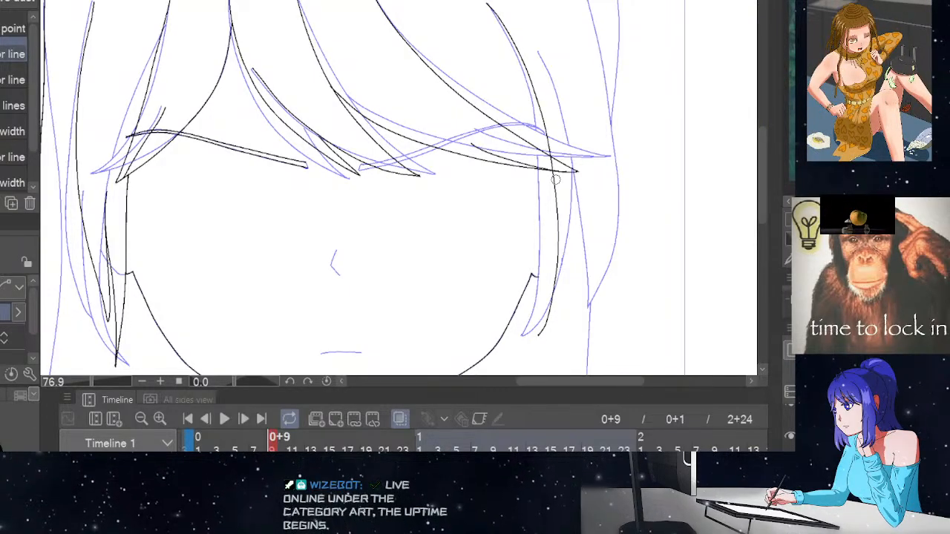
key("ctrl+z")
key("ctrl+z")
key("ctrl+z")
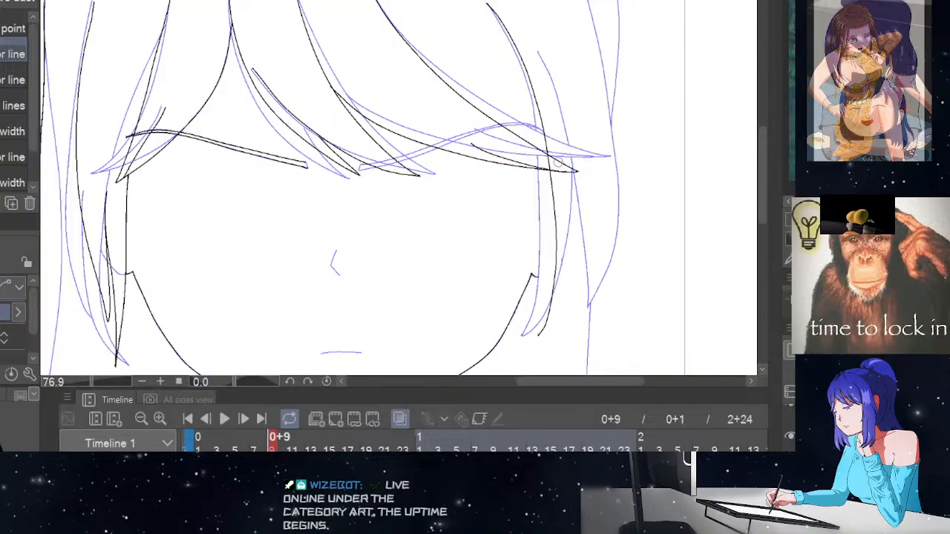
key("ctrl+z")
key("ctrl+z")
key("ctrl+z")
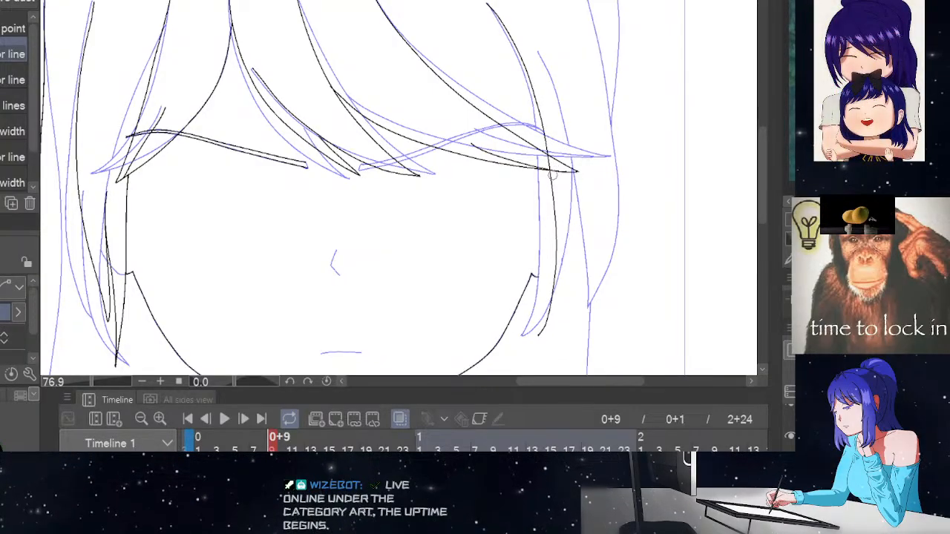
key("ctrl+z")
key("ctrl+z")
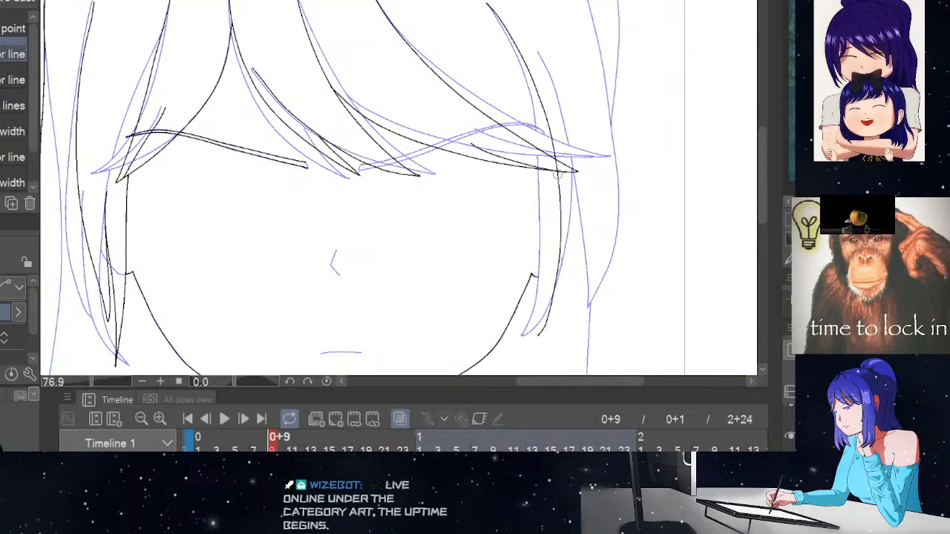
scroll(602, 212, "down", 2)
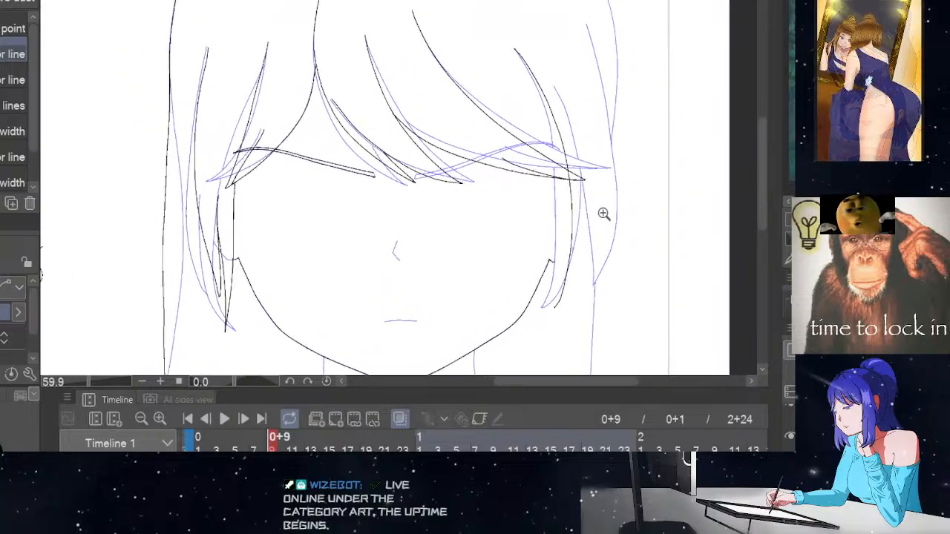
key("p")
key("p")
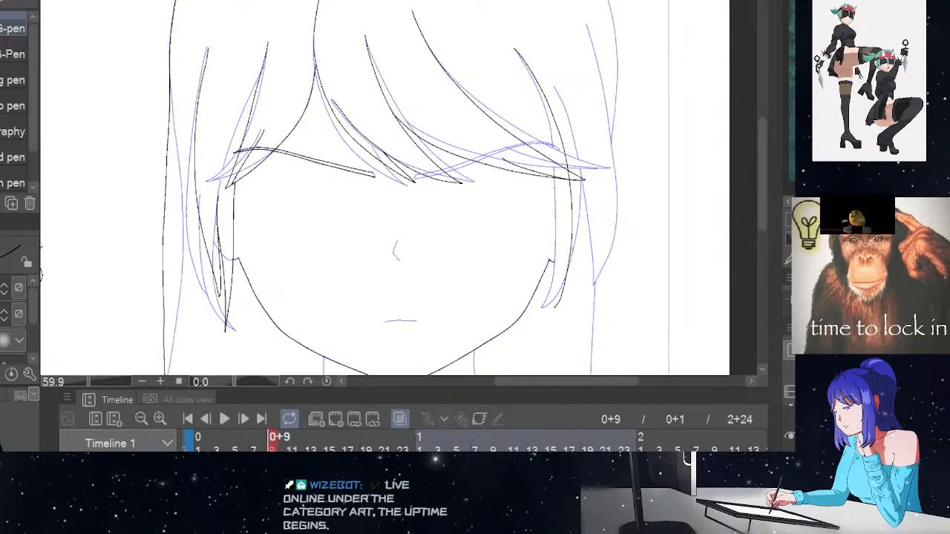
scroll(758, 184, "down", 1)
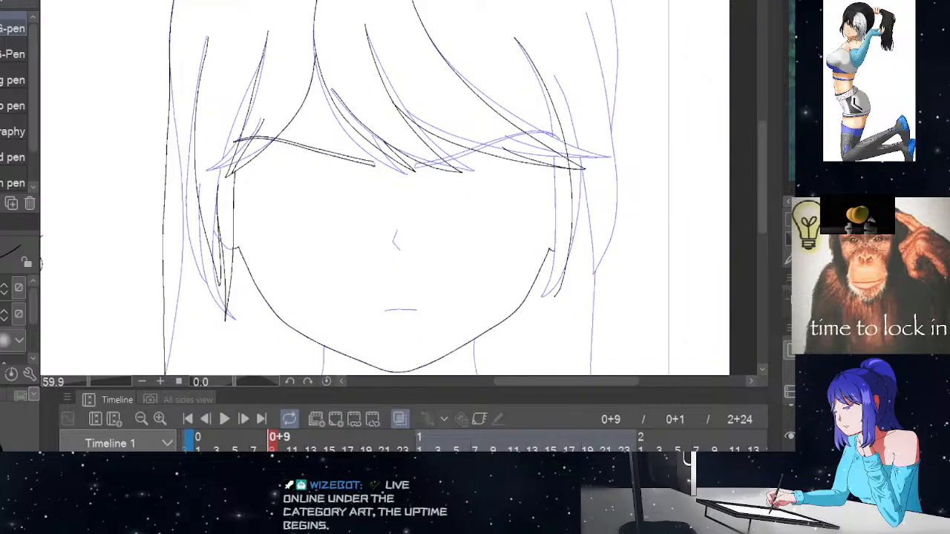
key("y")
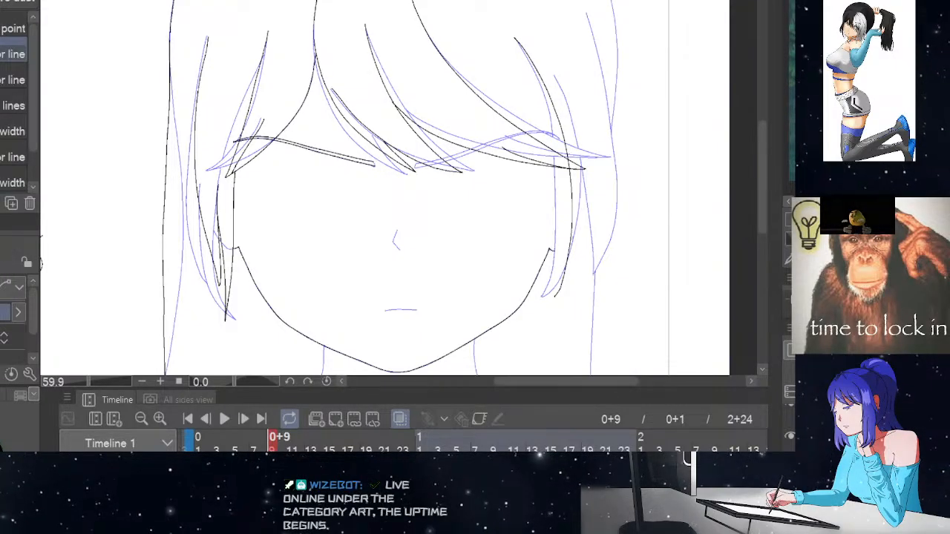
left_click(6, 106)
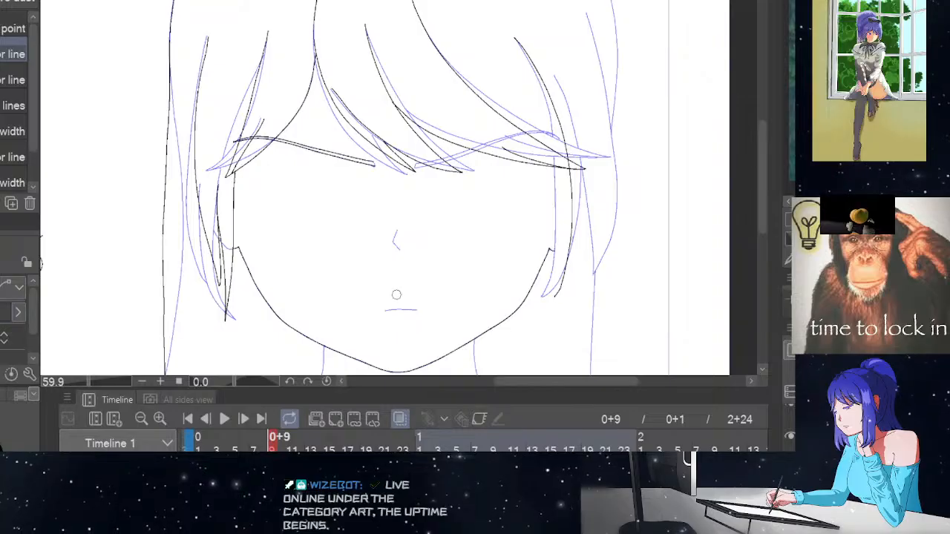
scroll(601, 327, "up", 1)
scroll(600, 326, "up", 2)
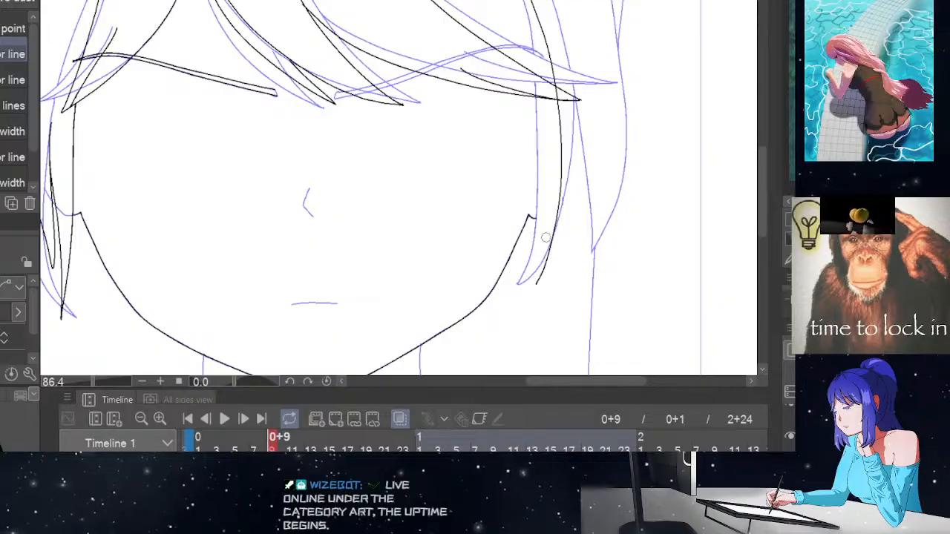
scroll(513, 184, "down", 2)
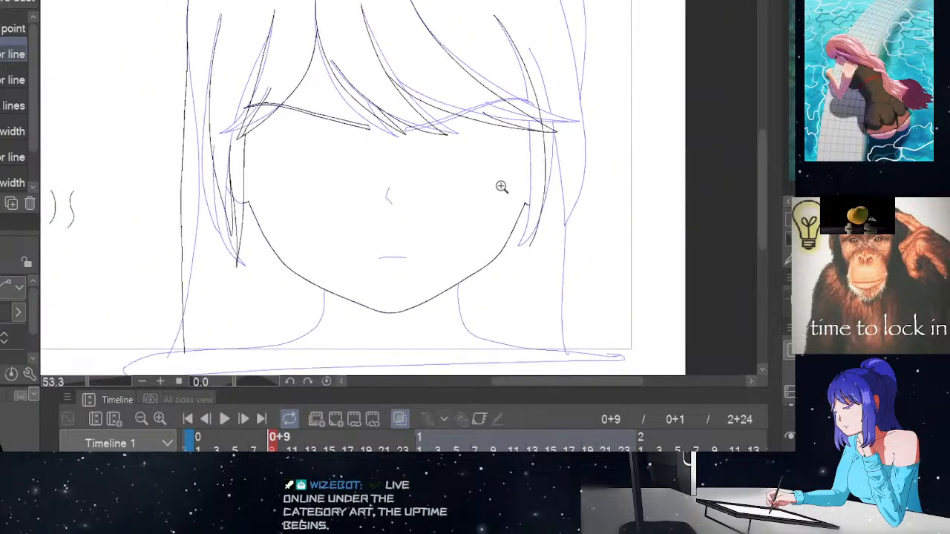
scroll(721, 169, "down", 1)
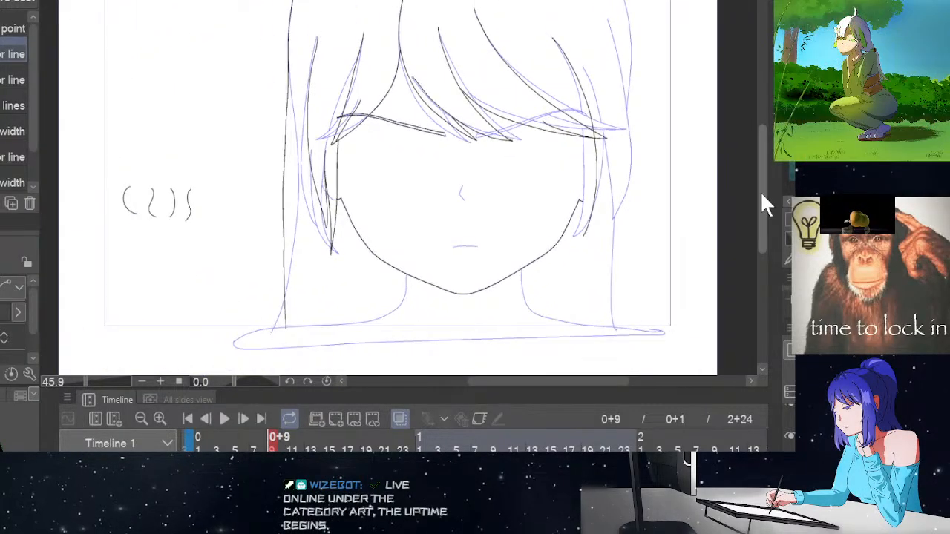
Ink the outer and inner edges of the second right side lock with the G-pen, joining them in a pointed tip
left_click_drag(760, 191, 760, 174)
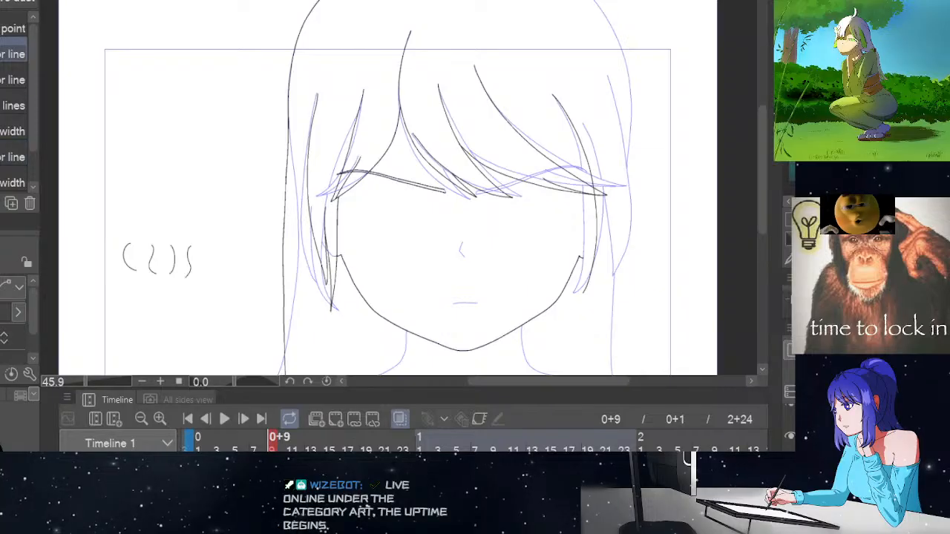
key("p")
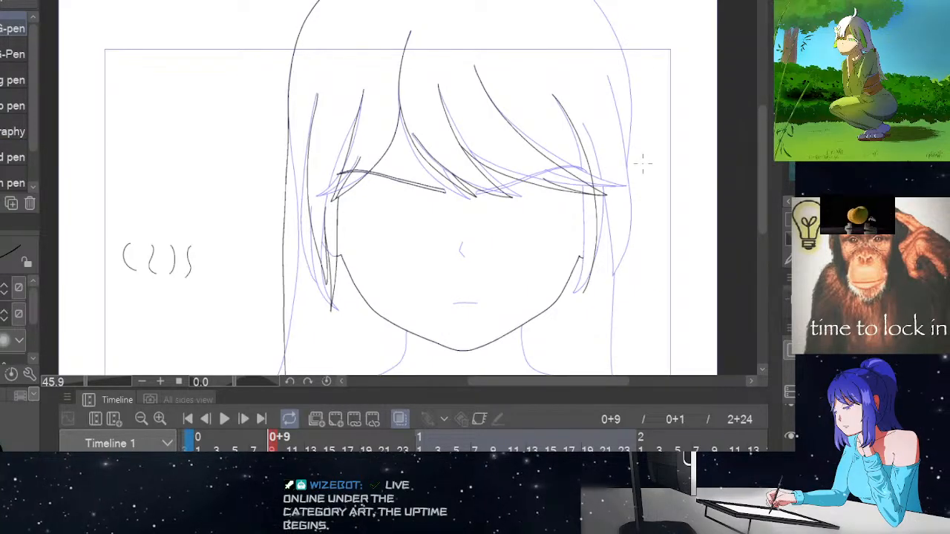
scroll(653, 187, "up", 1)
scroll(653, 187, "up", 1)
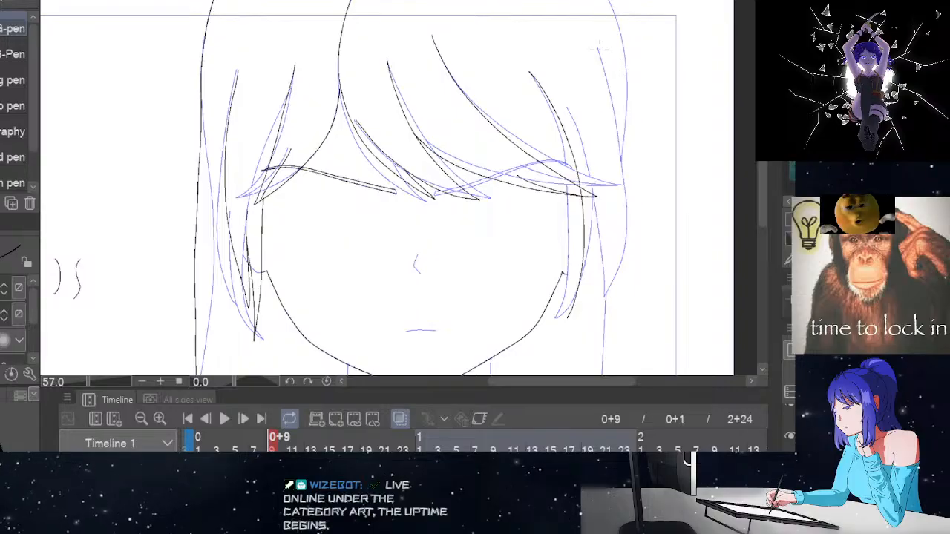
mouse_move(599, 49)
left_mouse_down()
mouse_move(635, 170)
mouse_move(624, 288)
left_mouse_up()
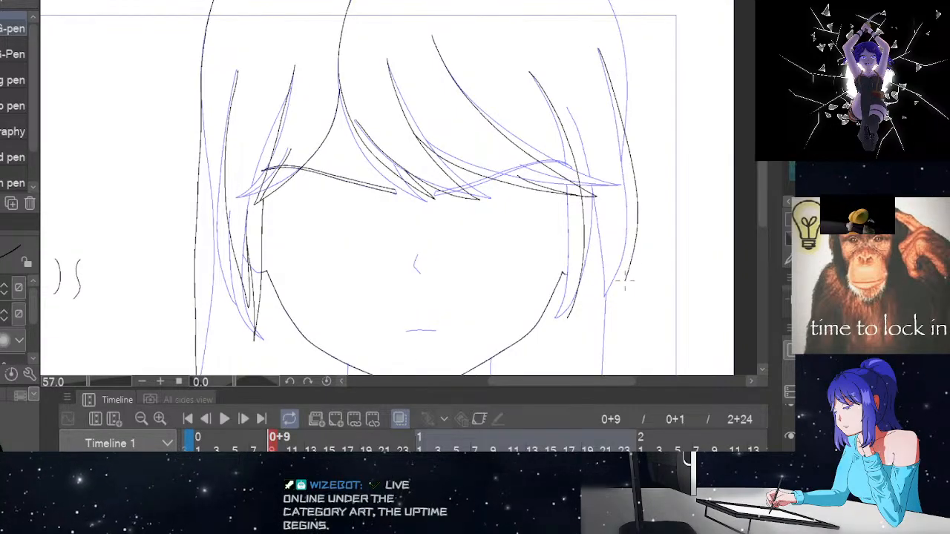
scroll(667, 194, "up", 2)
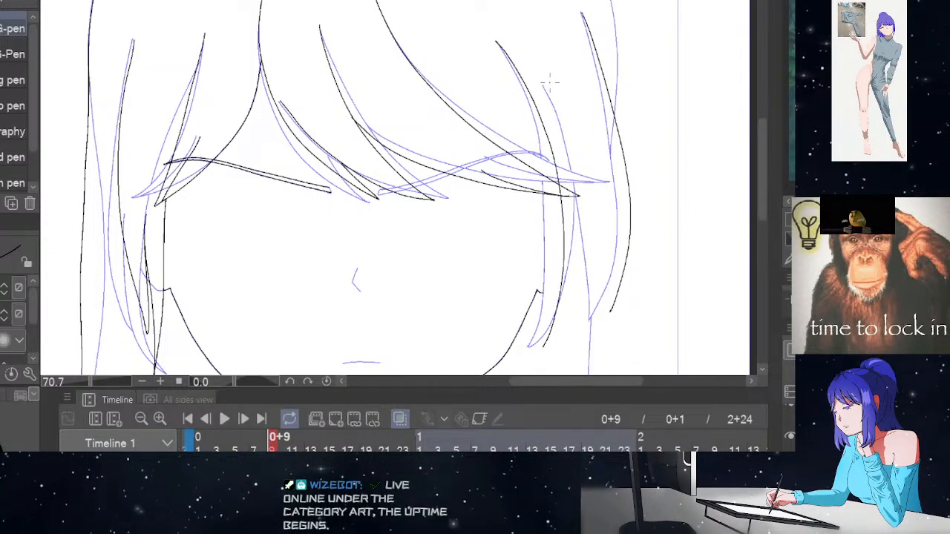
mouse_move(550, 83)
left_mouse_down()
mouse_move(582, 174)
mouse_move(609, 310)
left_mouse_up()
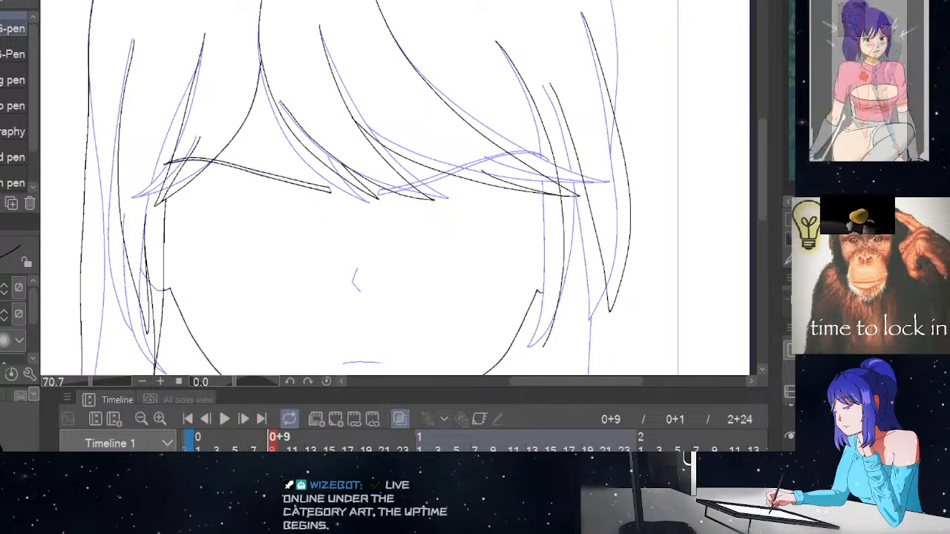
Refine the inner edge of the second right side lock with the line-pinching tool, bowing it slightly outward beside the fringe tip
key("y")
left_click(4, 312)
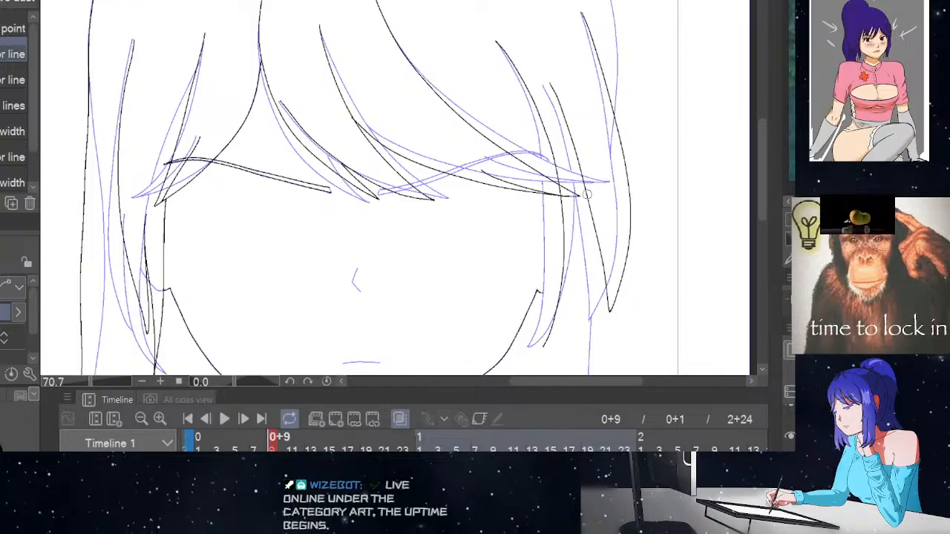
left_click_drag(589, 194, 594, 186)
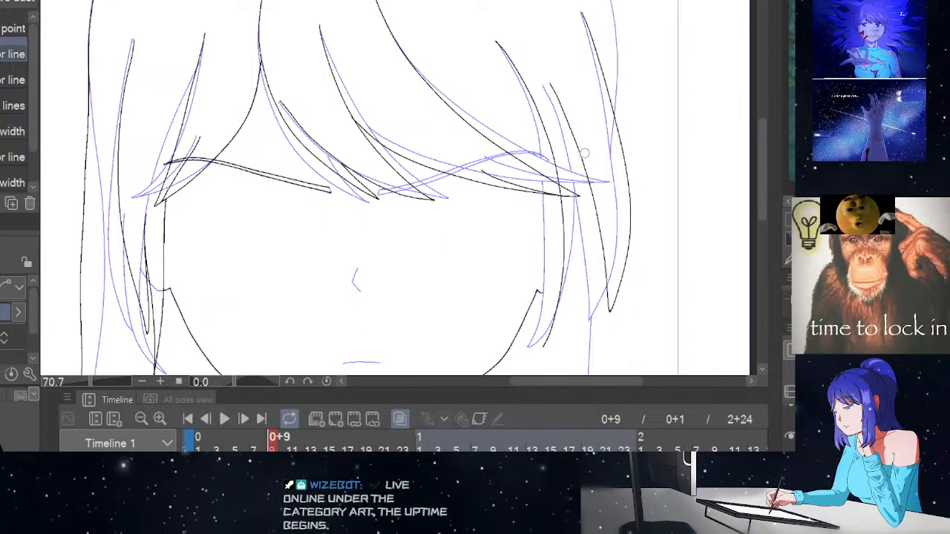
left_click_drag(567, 111, 566, 106)
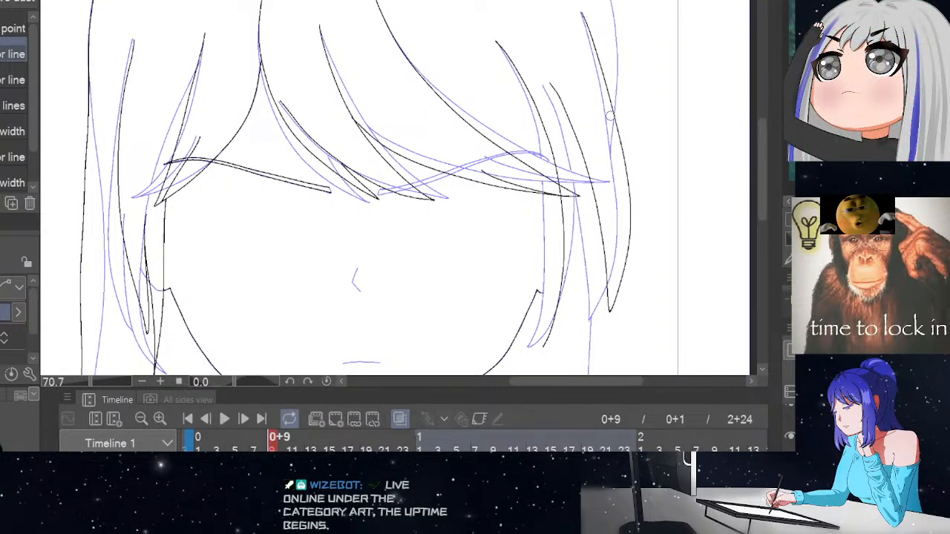
Ink the outer edge of the first right side lock from the second lock down, trimming and pinching its end into a pointed tip
key("p")
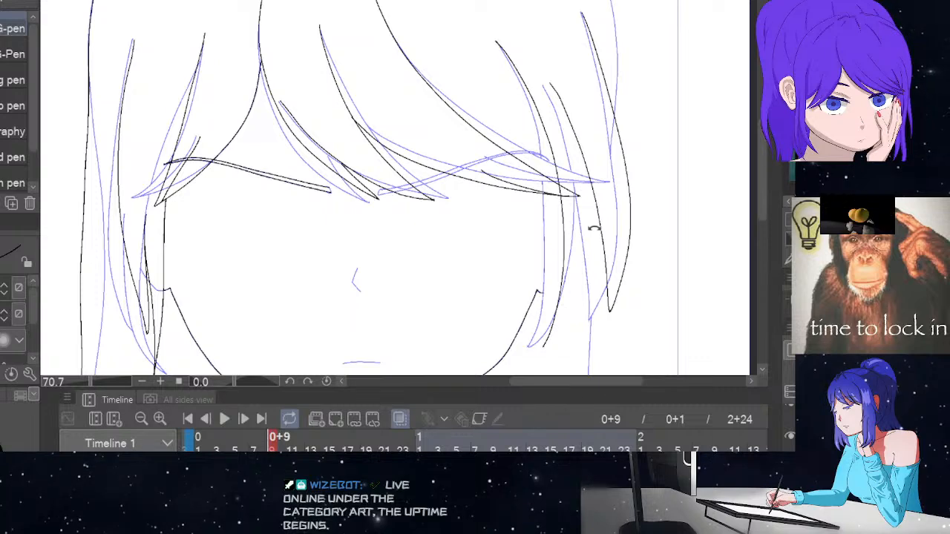
mouse_move(591, 180)
left_mouse_down()
mouse_move(577, 288)
mouse_move(544, 350)
mouse_move(599, 333)
left_mouse_up()
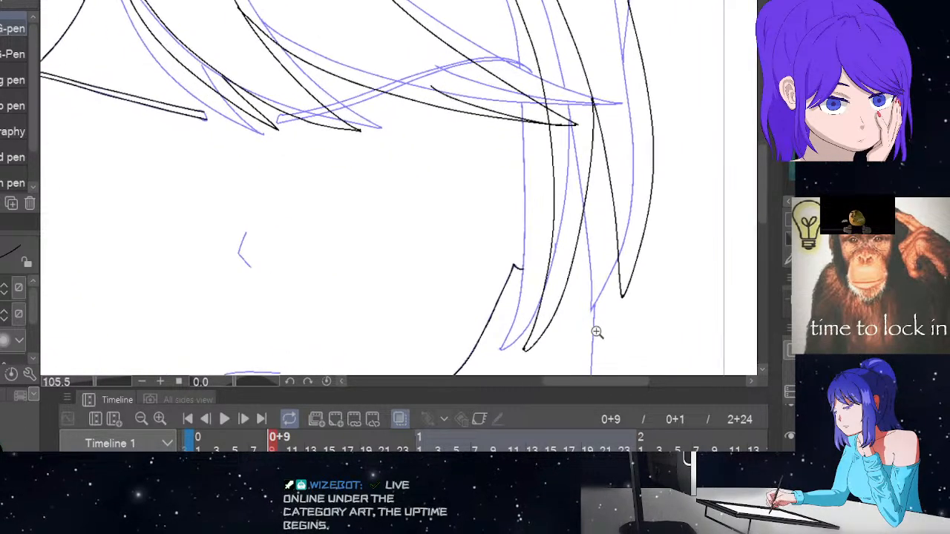
key("y")
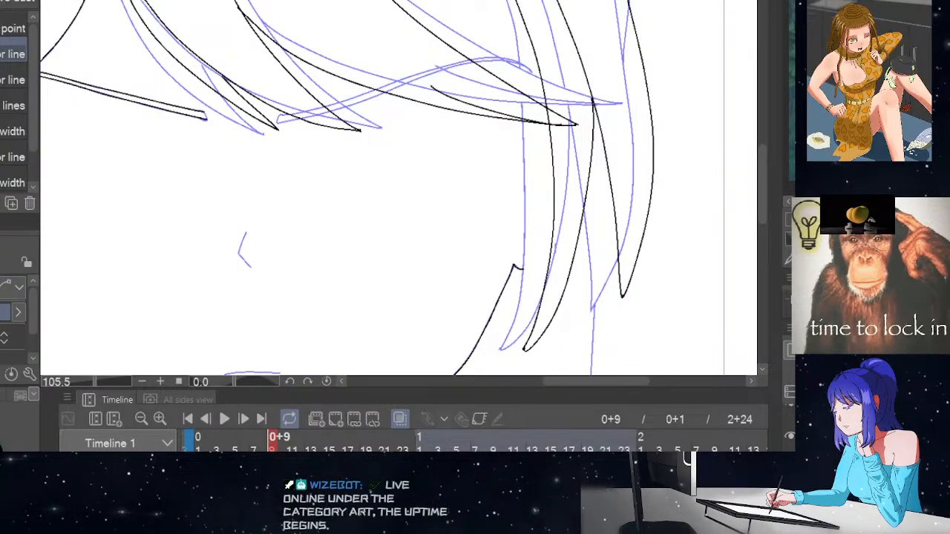
key("e")
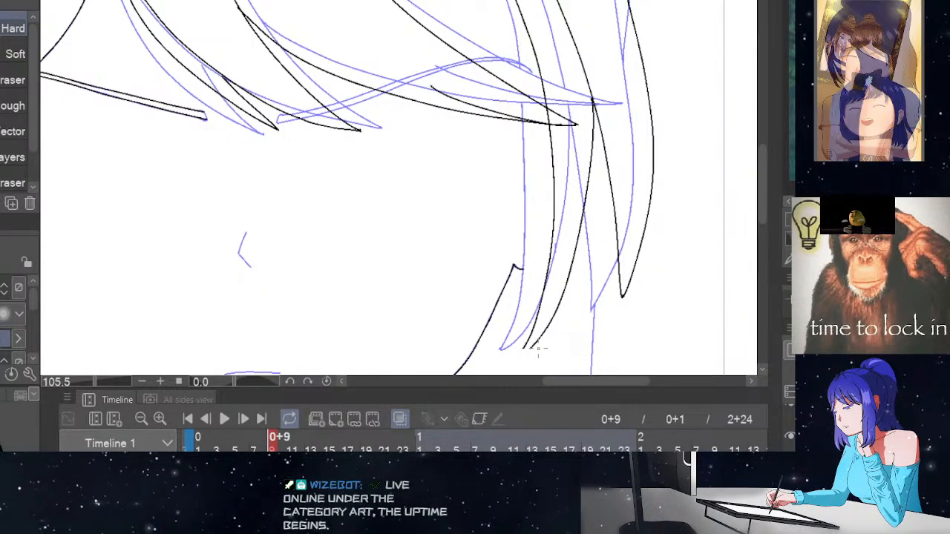
key("y")
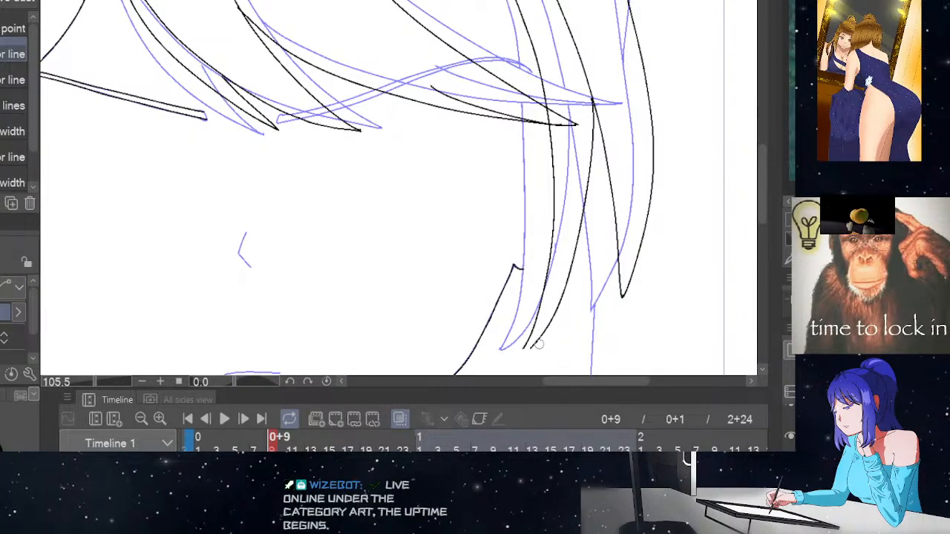
left_click_drag(534, 345, 528, 343)
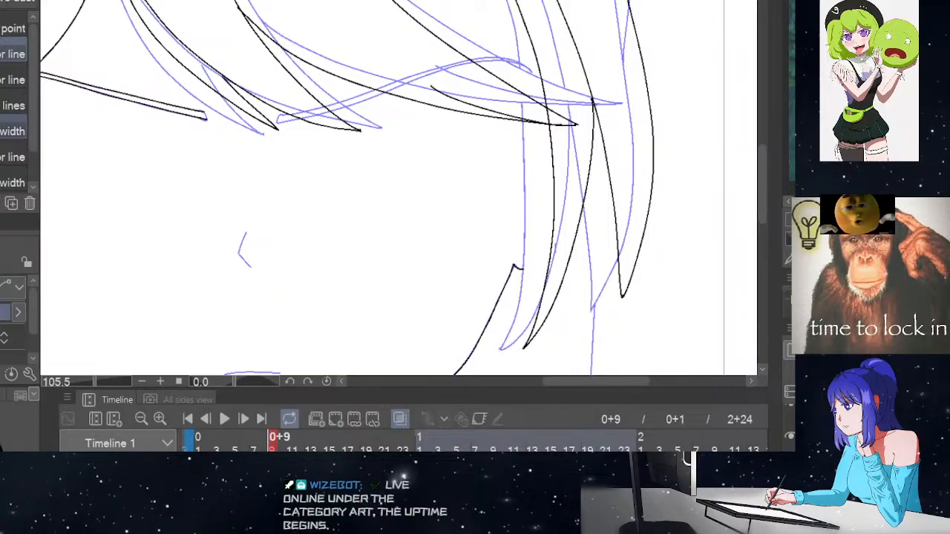
Ink a short curve with the G-pen from the right jaw corner up to the side lock, and smooth its bottom by pinching
key("p")
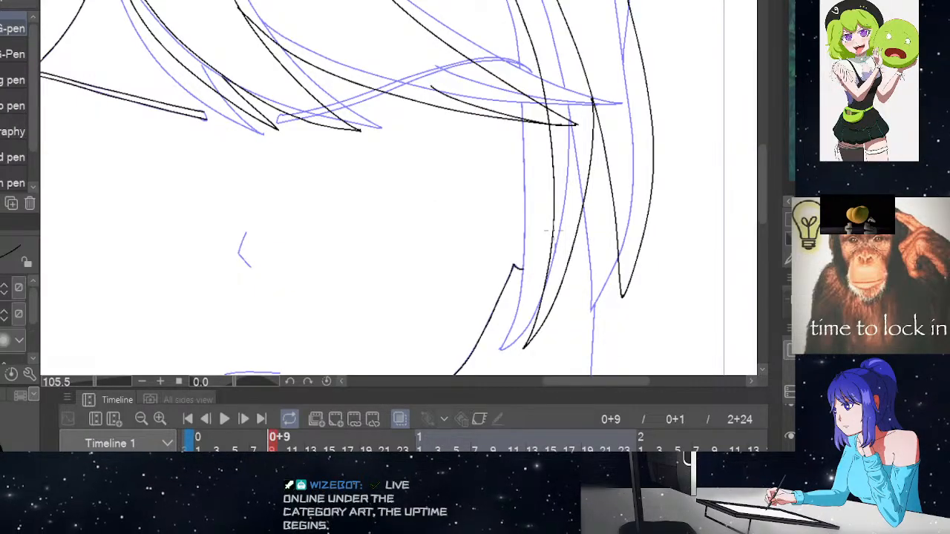
mouse_move(534, 223)
left_mouse_down()
mouse_move(498, 239)
mouse_move(523, 236)
mouse_move(534, 251)
mouse_move(525, 253)
left_mouse_up()
left_click_drag(578, 222, 618, 228)
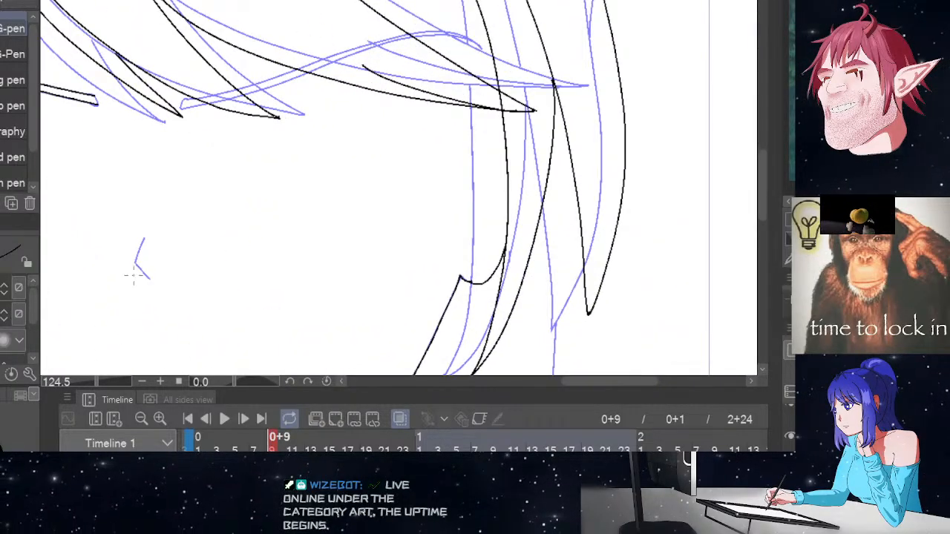
key("y")
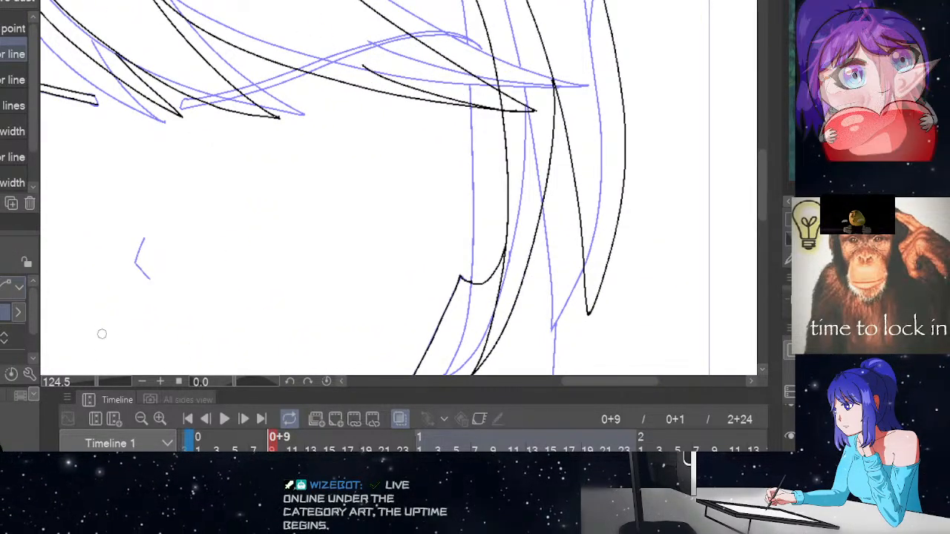
left_click_drag(487, 283, 480, 280)
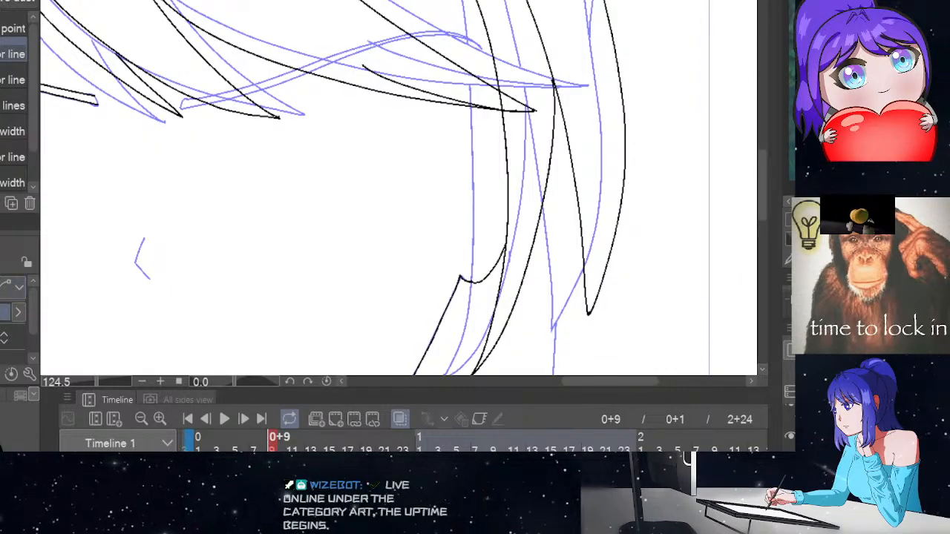
left_click(13, 106)
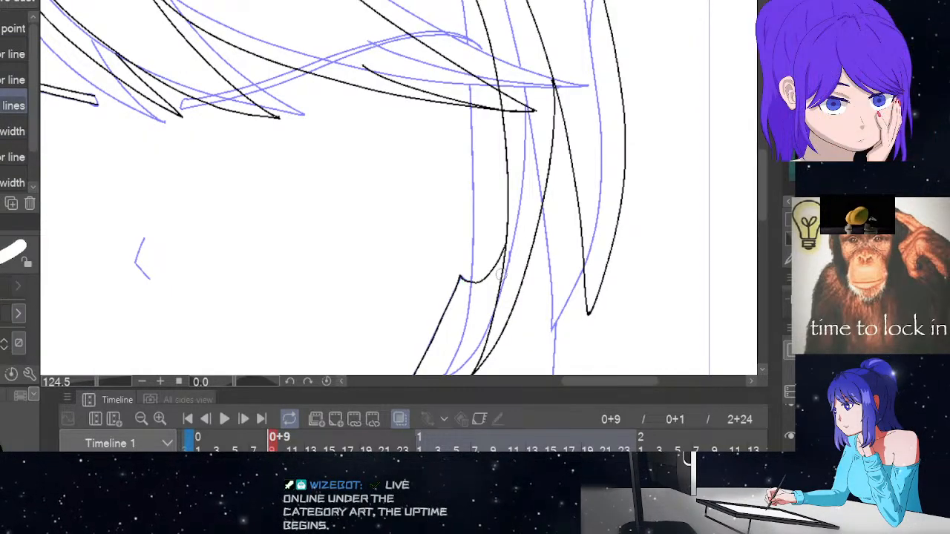
Compare the inked face and hair with and without the onion skin of the first frame
scroll(552, 254, "down", 5)
scroll(602, 249, "up", 1)
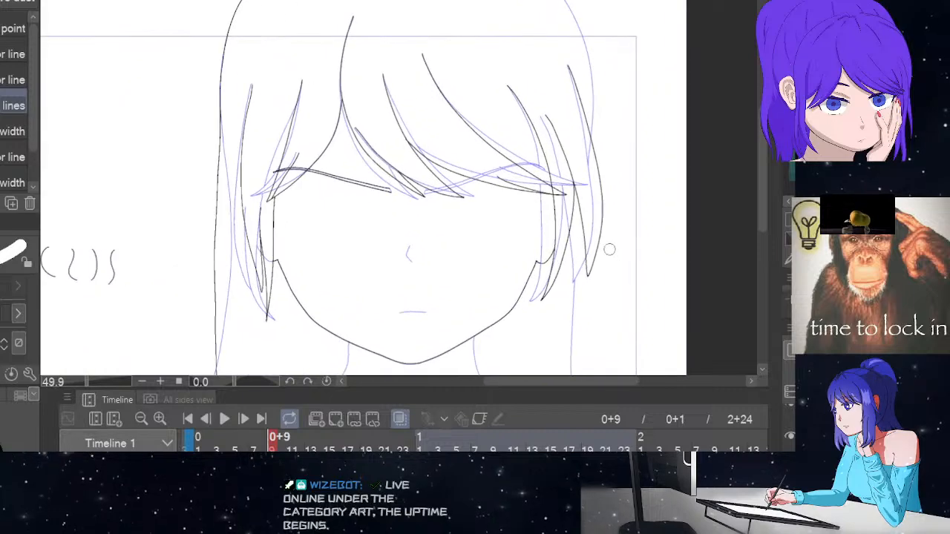
left_click(400, 419)
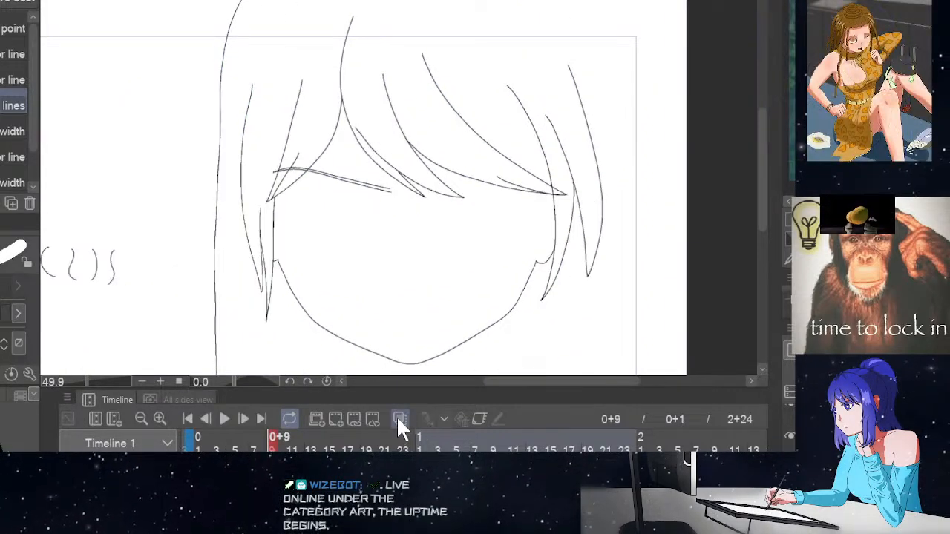
left_click(400, 418)
left_click(400, 418)
left_click(398, 418)
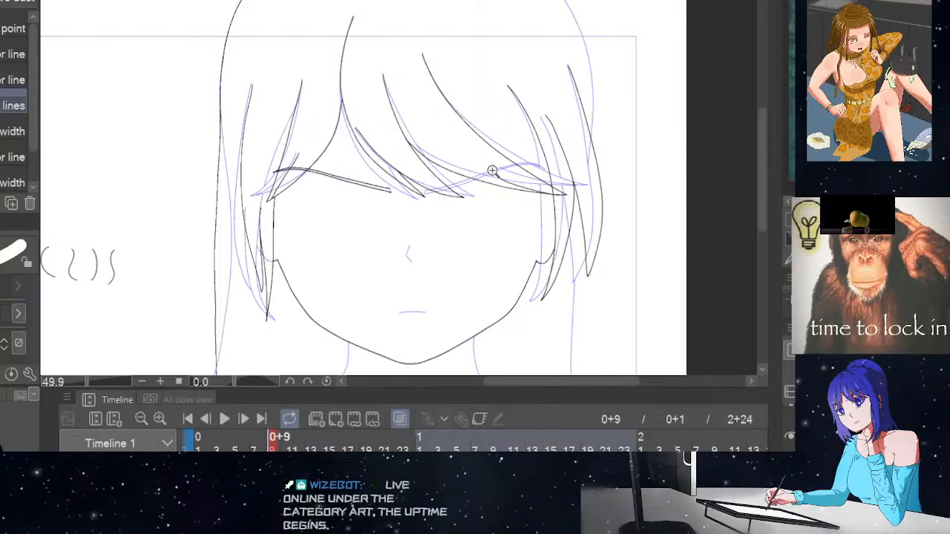
Ink the upper edge of the right eyebrow with the G-pen along the guide, and pull its outer end slightly inward
scroll(492, 171, "up", 5)
key("p")
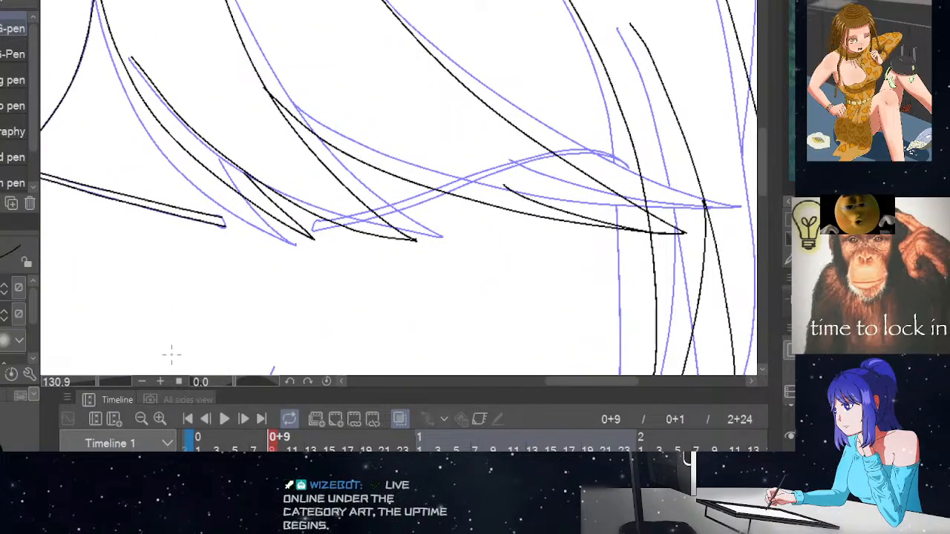
mouse_move(313, 224)
left_mouse_down()
mouse_move(534, 157)
mouse_move(618, 156)
mouse_move(631, 165)
left_mouse_up()
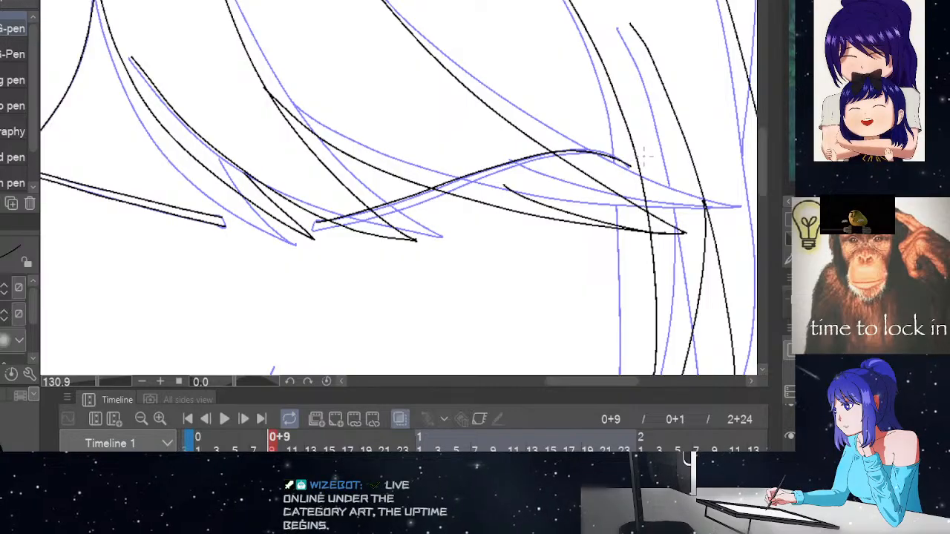
key("y")
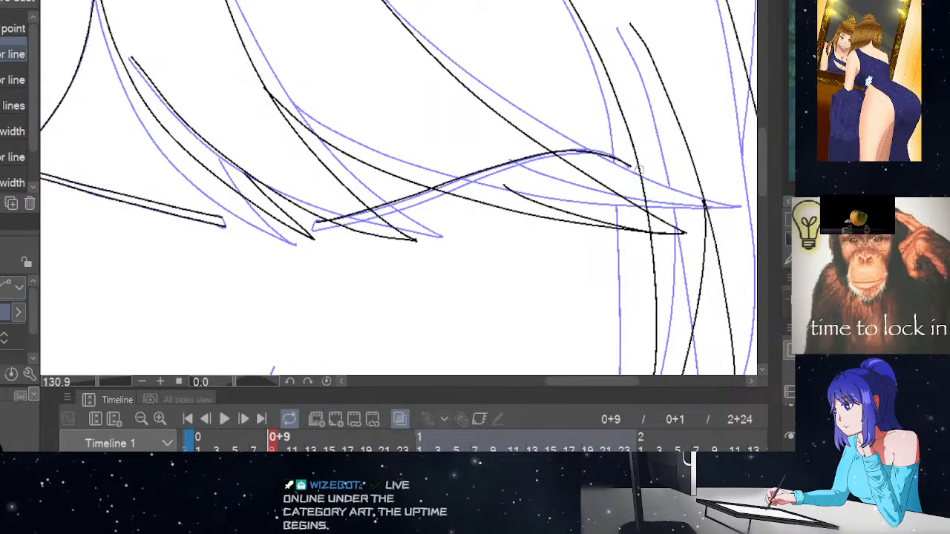
left_click_drag(631, 165, 627, 165)
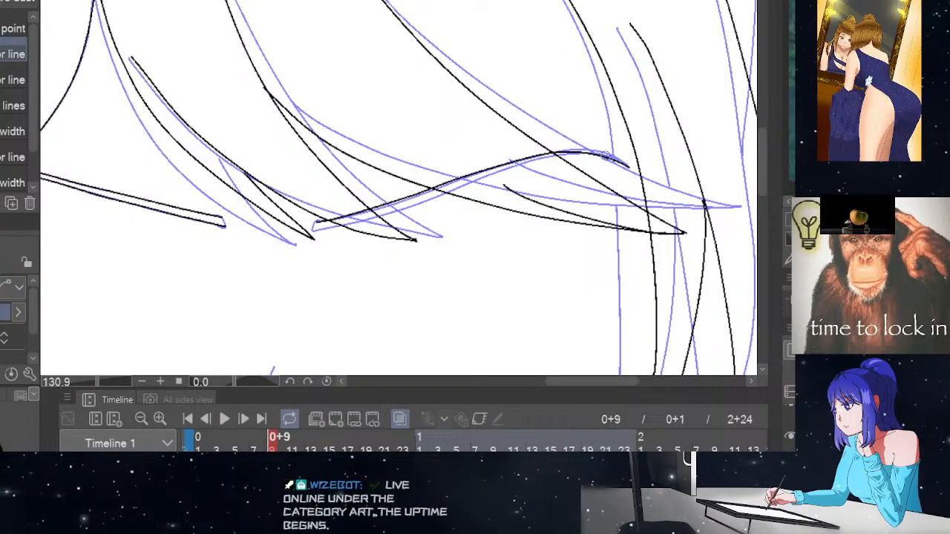
Smooth the arch and inner slope of the right eyebrow's upper edge with small pinches along the line
left_click_drag(606, 156, 609, 155)
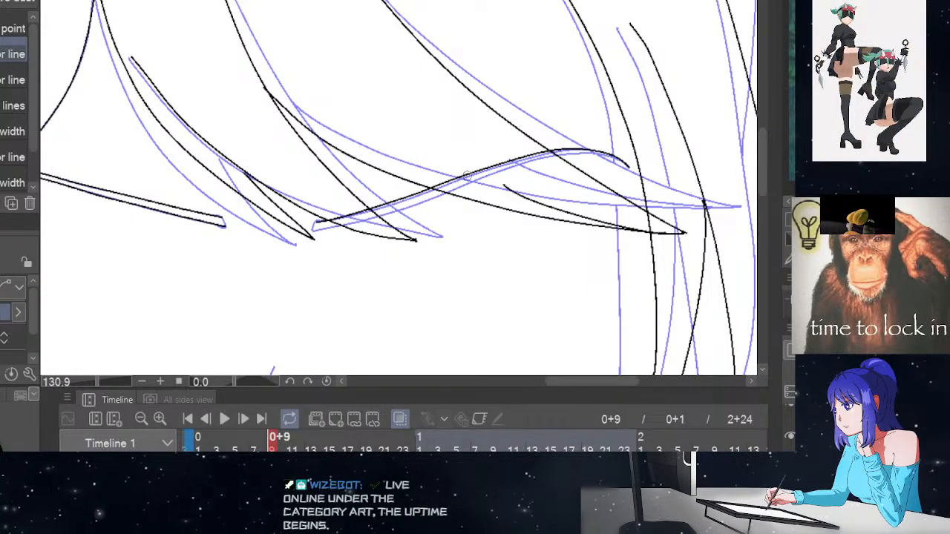
left_click_drag(458, 177, 459, 181)
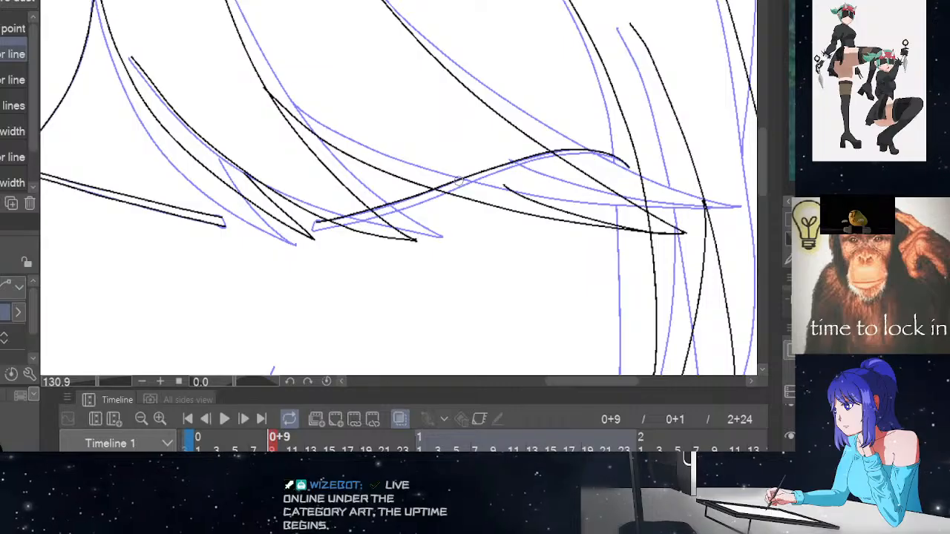
left_click_drag(554, 152, 564, 149)
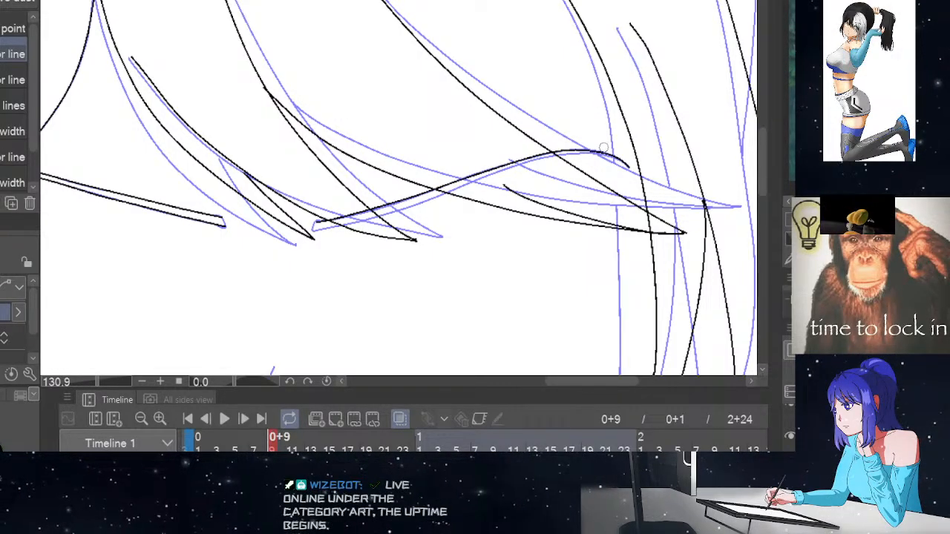
left_click_drag(386, 203, 386, 206)
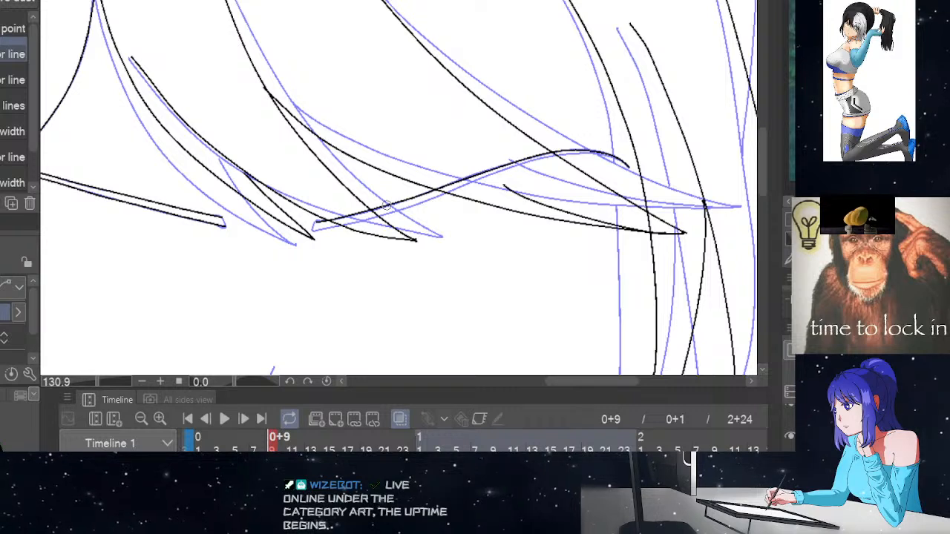
left_click_drag(481, 170, 481, 167)
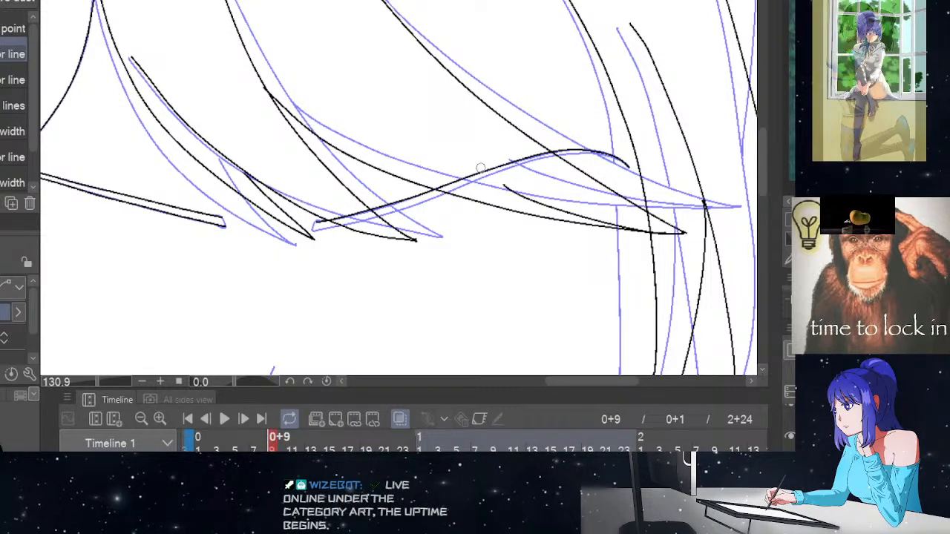
left_click_drag(563, 147, 563, 148)
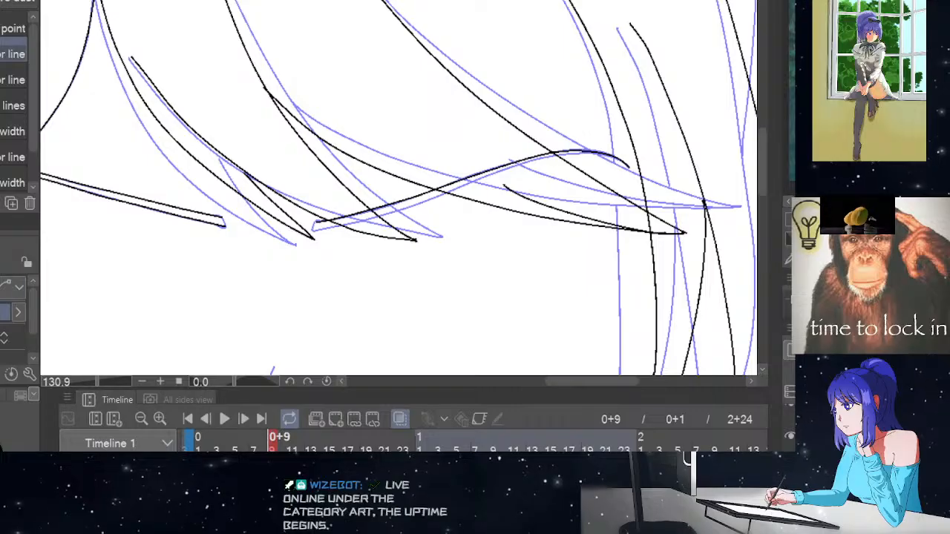
Ink the lower edge of the right eyebrow, joining it to the upper edge at the outer tip and closing the inner end
key("p")
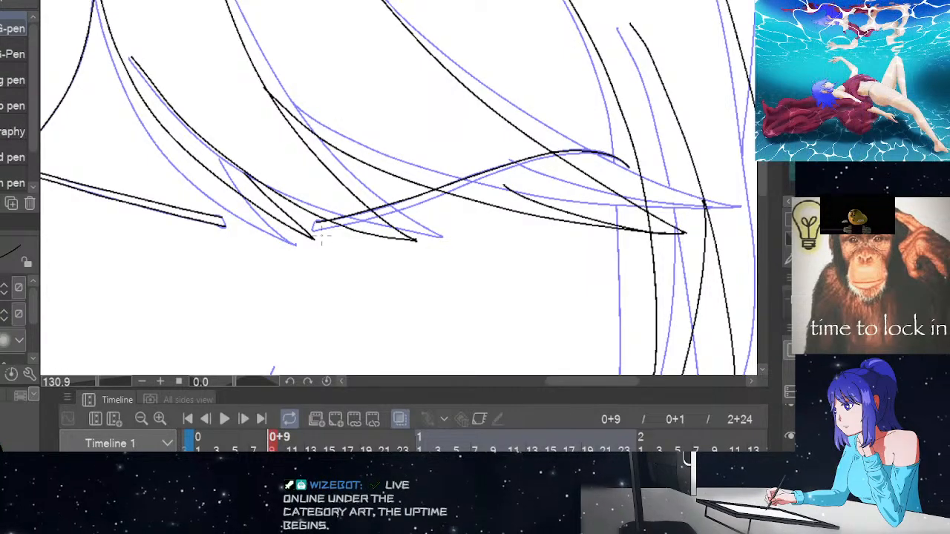
left_click_drag(322, 231, 410, 206)
key("ctrl+z")
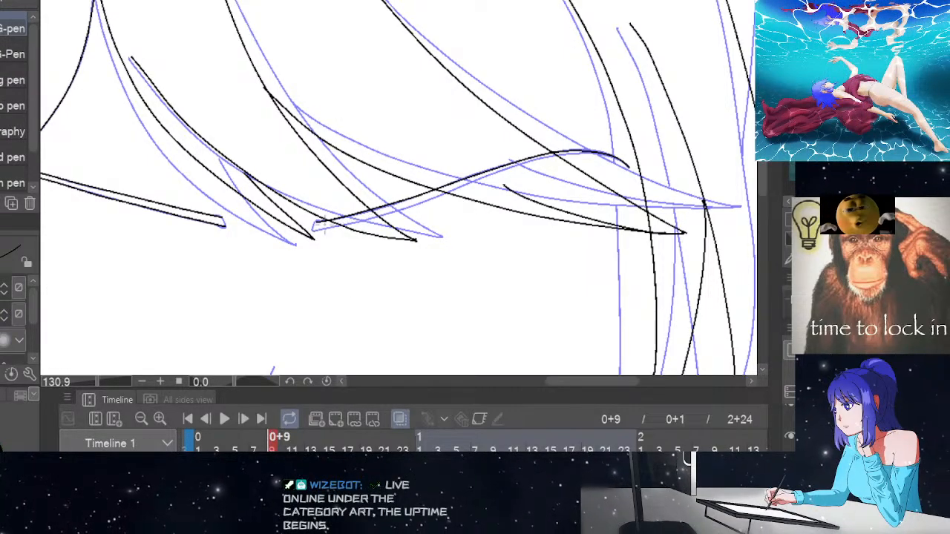
mouse_move(314, 231)
left_mouse_down()
mouse_move(338, 236)
mouse_move(534, 157)
mouse_move(630, 170)
left_mouse_up()
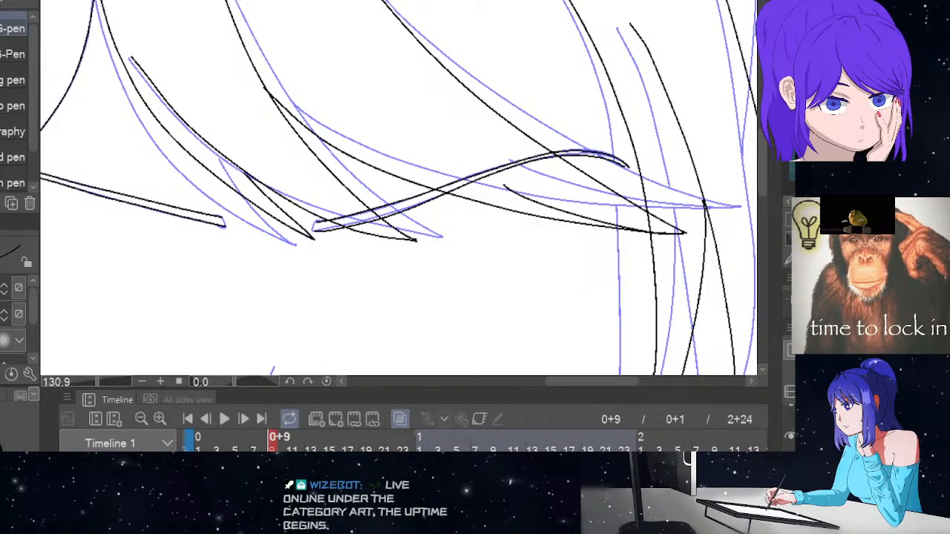
key("y")
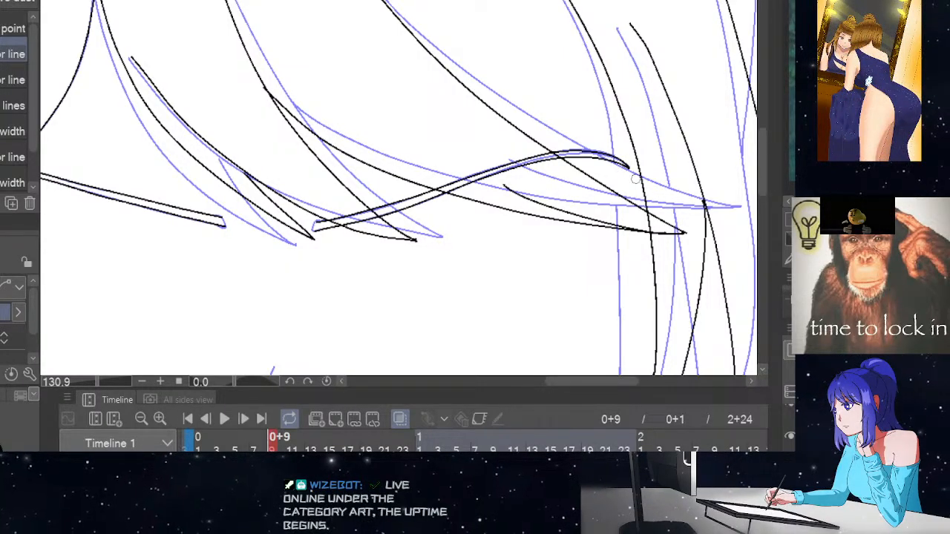
left_click(5, 311)
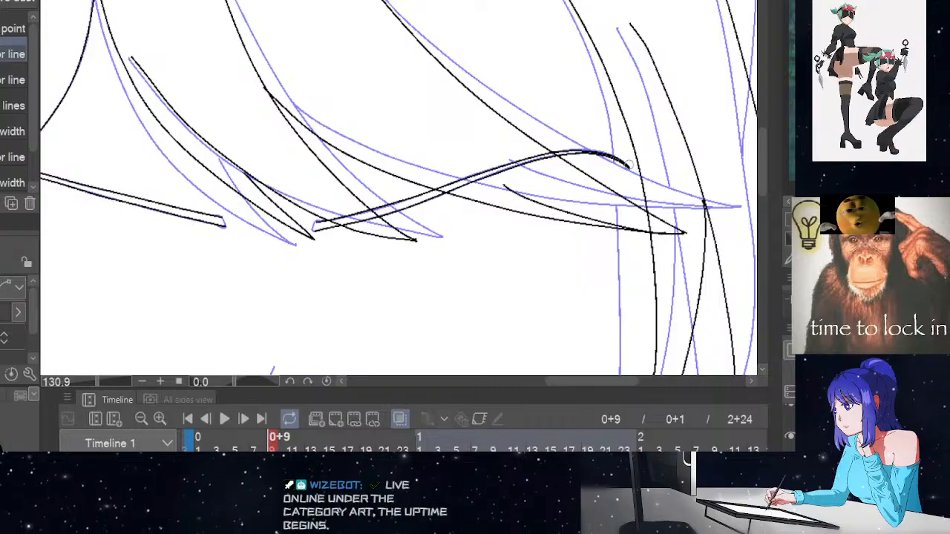
key("p")
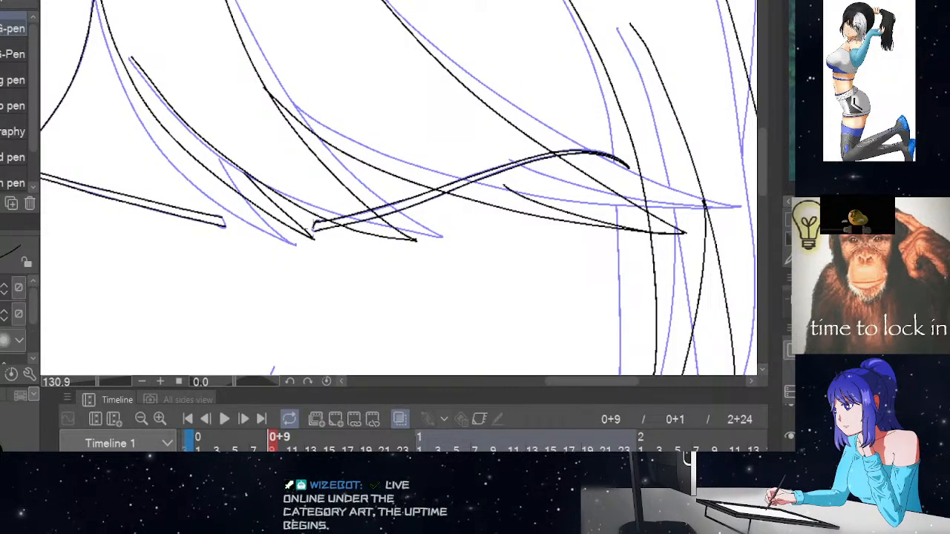
scroll(480, 235, "down", 5)
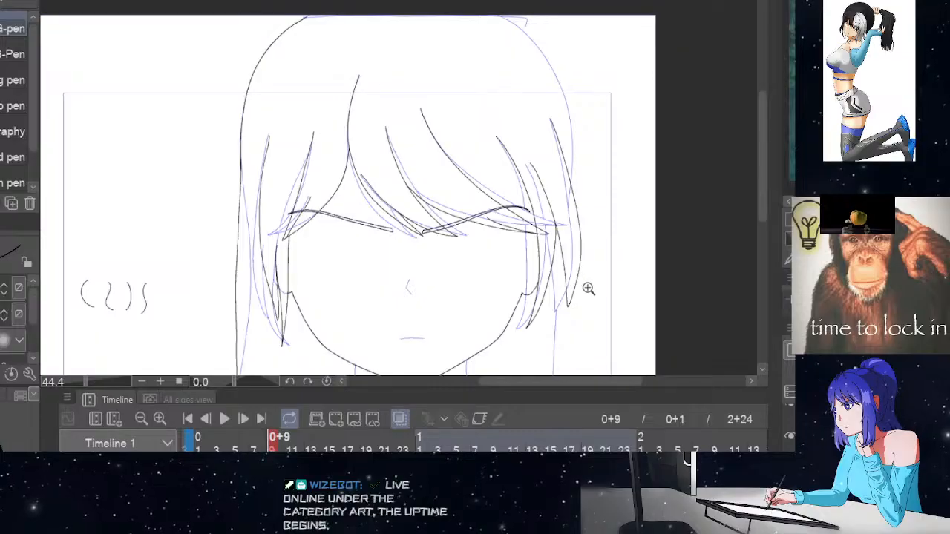
scroll(587, 285, "up", 2)
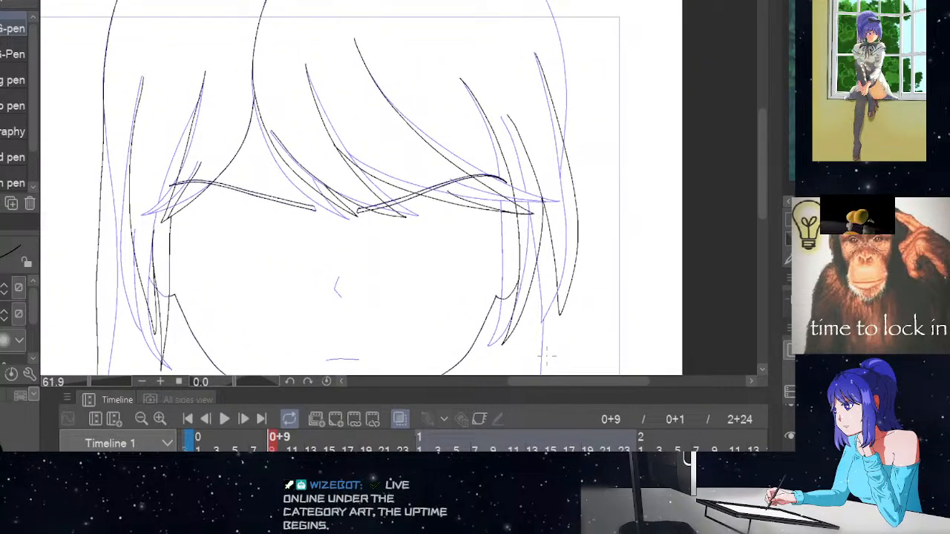
Turn off the onion skin, flip between frames 0+1 and 0+9 to compare the drawings, and restore the onion skin
left_click(400, 419)
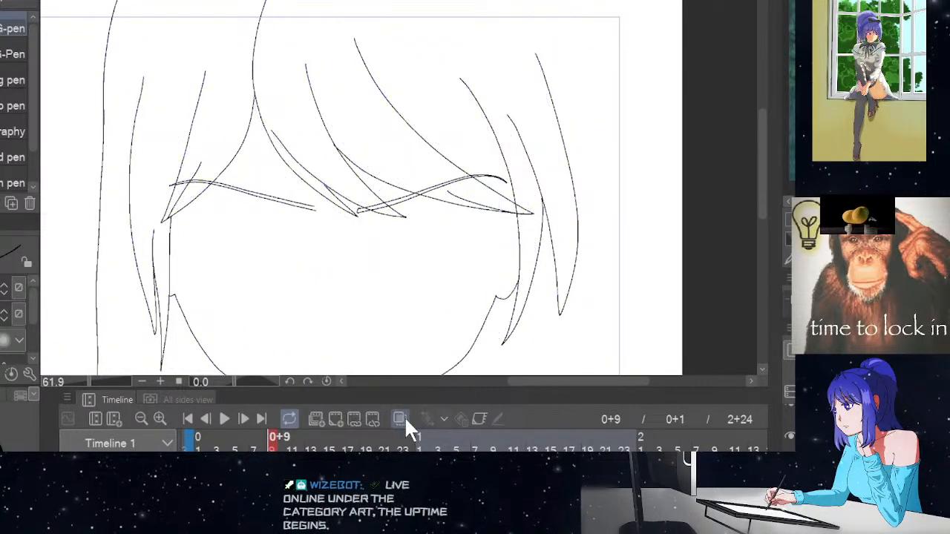
key("Left")
key("Right")
key("Left")
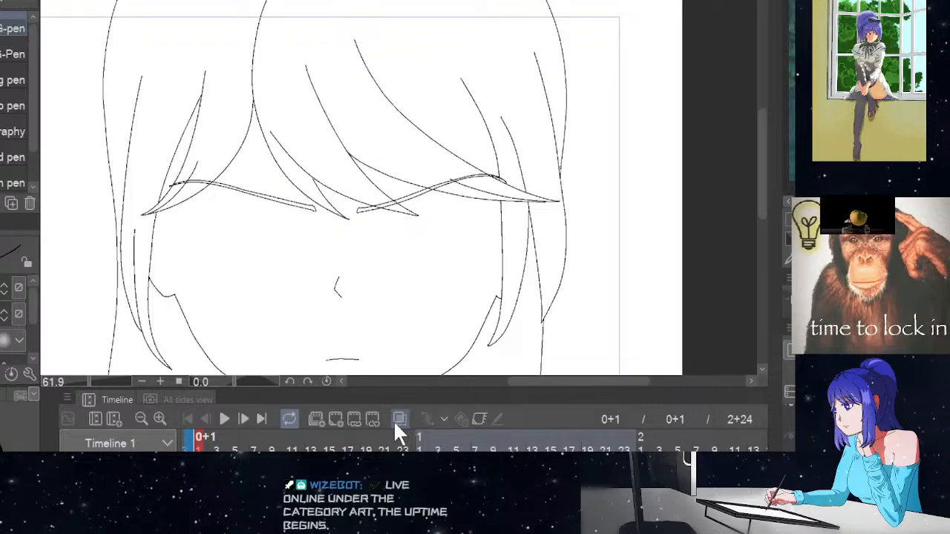
key("Right")
left_click(398, 417)
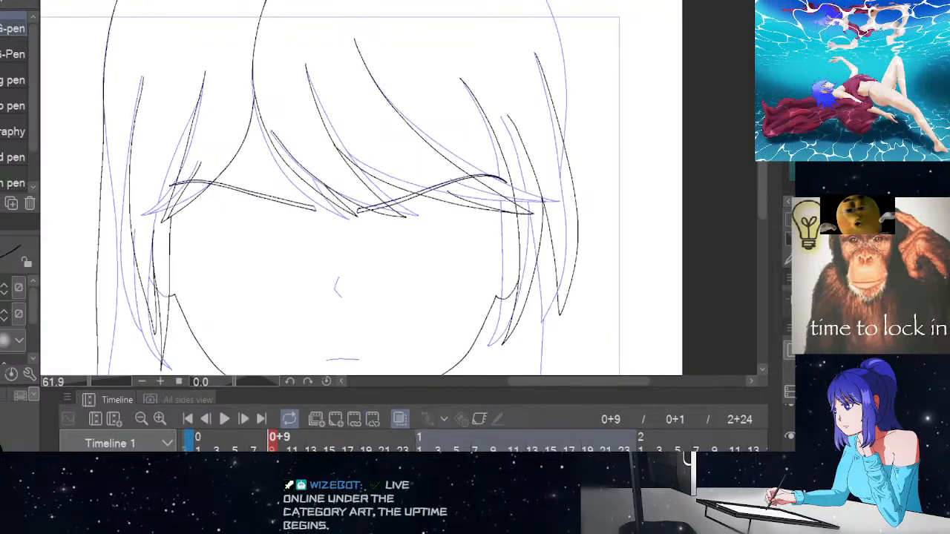
Ink the small angled nose line with the G-pen along the first frame's guide
scroll(335, 314, "up", 3)
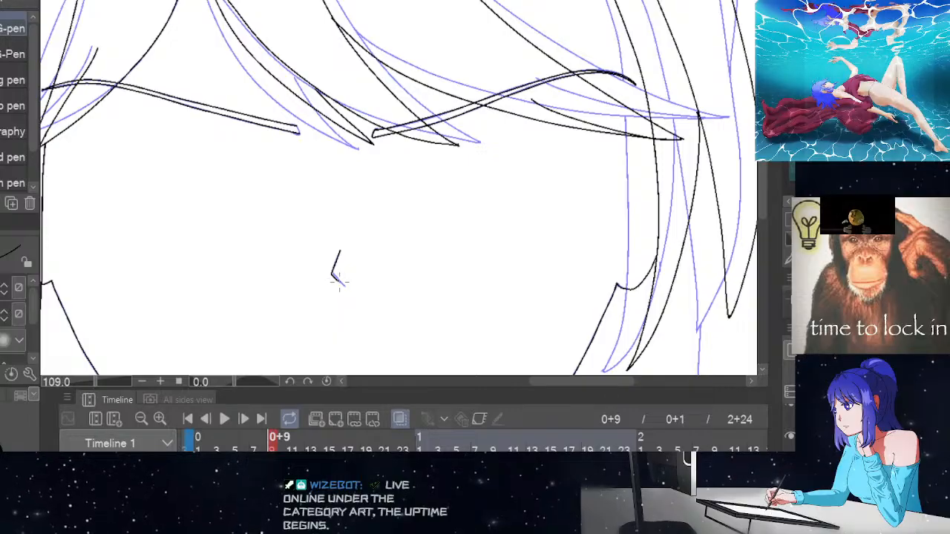
scroll(382, 246, "up", 2)
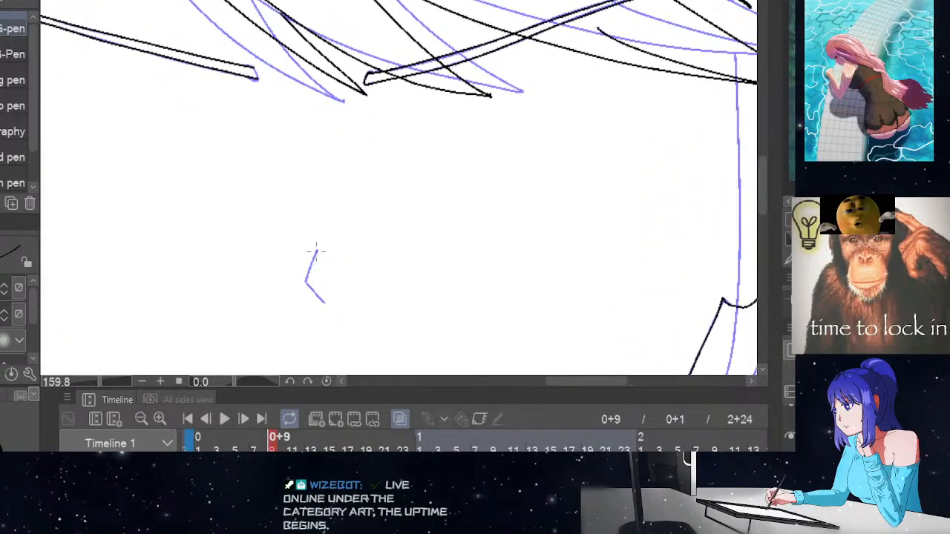
mouse_move(317, 250)
left_mouse_down()
mouse_move(306, 280)
mouse_move(323, 303)
left_mouse_up()
scroll(426, 307, "down", 1)
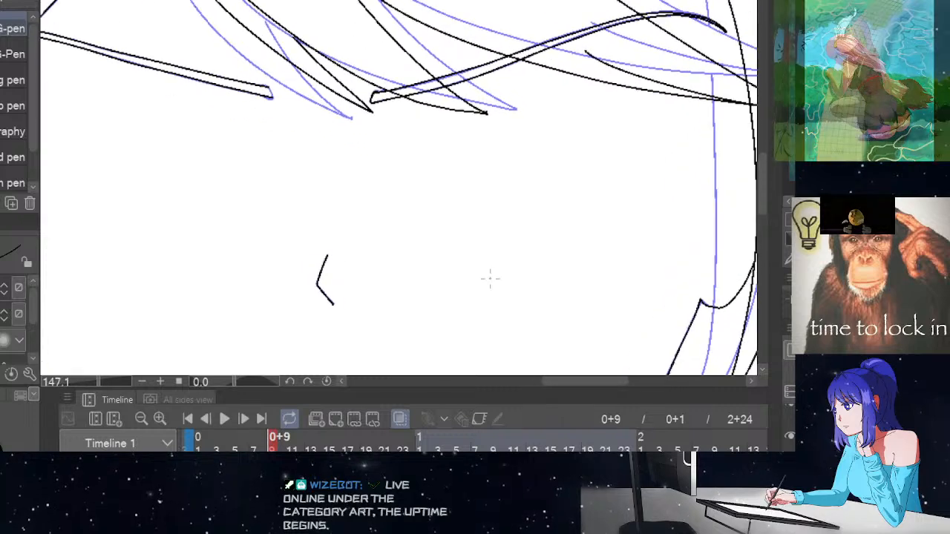
Ink the short, slightly arched mouth line with the G-pen, redoing the stroke until it follows the guide
left_click_drag(762, 207, 761, 232)
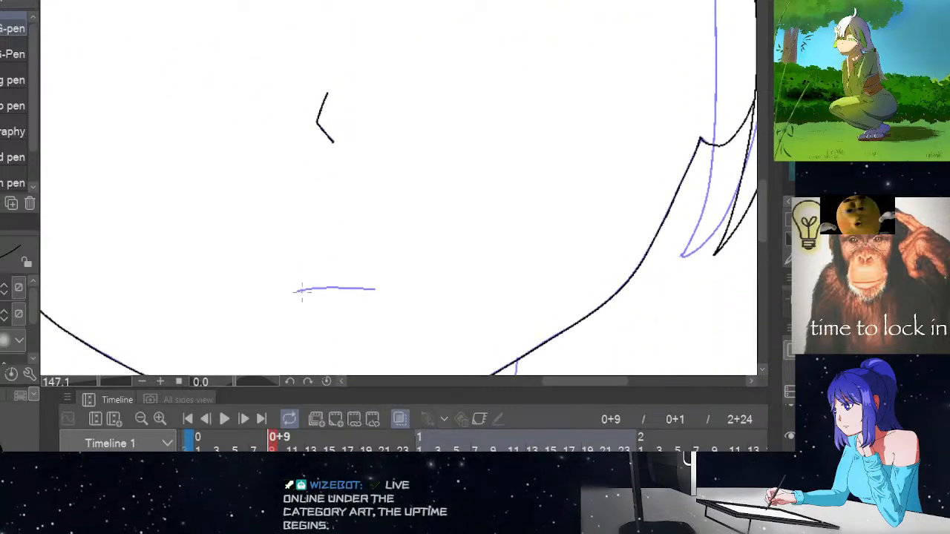
left_click_drag(298, 293, 373, 288)
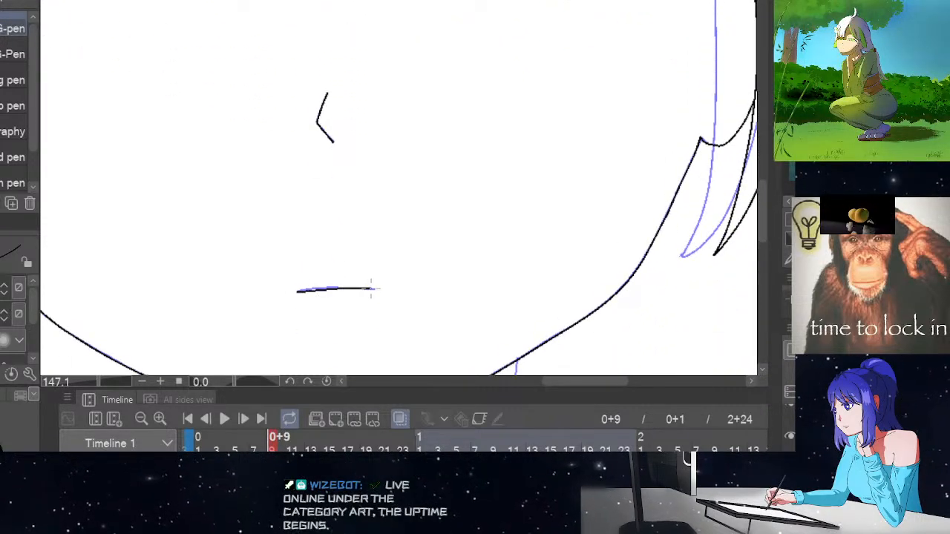
key("ctrl+z")
mouse_move(297, 292)
left_mouse_down()
mouse_move(379, 285)
mouse_move(306, 290)
mouse_move(367, 290)
left_mouse_up()
key("ctrl+z")
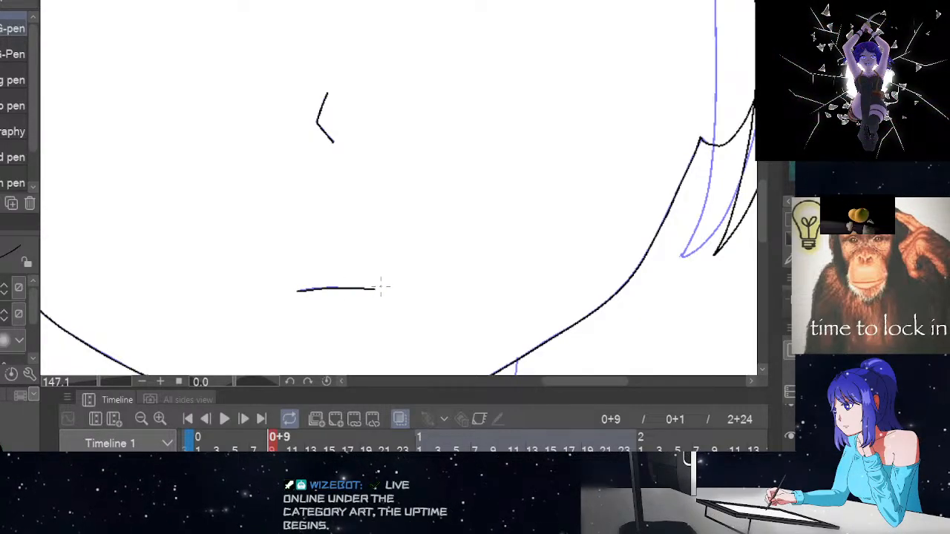
Pinch the lower end of the nose line so it matches the guide
left_click_drag(513, 246, 483, 244)
mouse_move(486, 172)
left_mouse_down()
mouse_move(498, 184)
mouse_move(484, 167)
left_mouse_up()
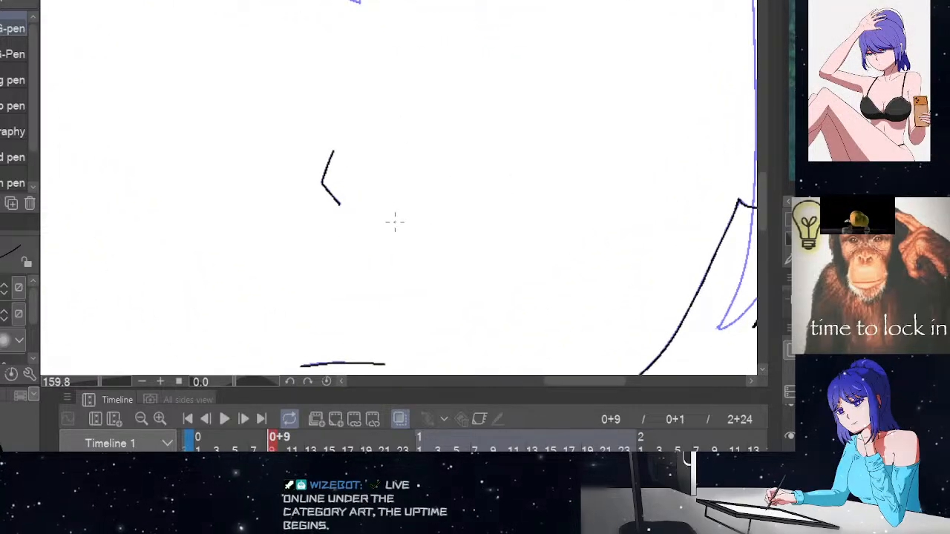
left_click_drag(400, 161, 409, 163)
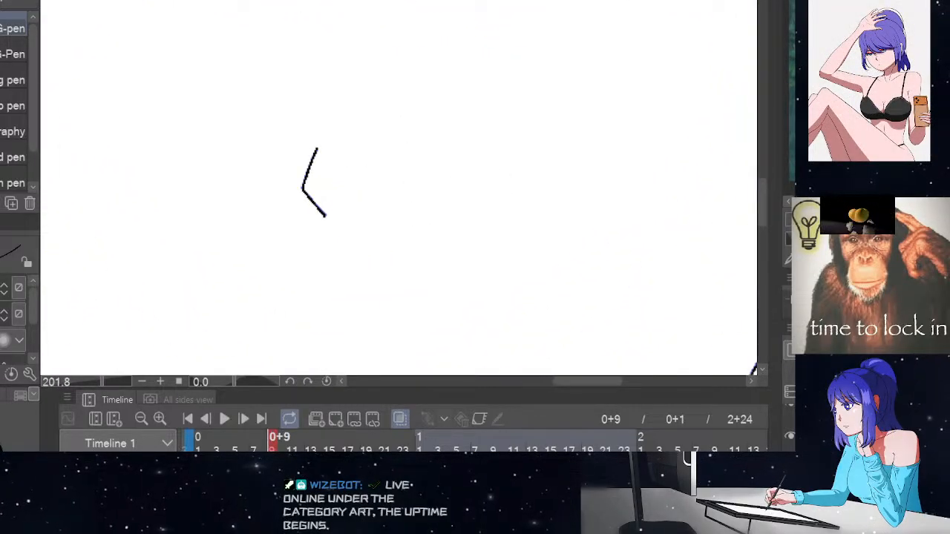
key("y")
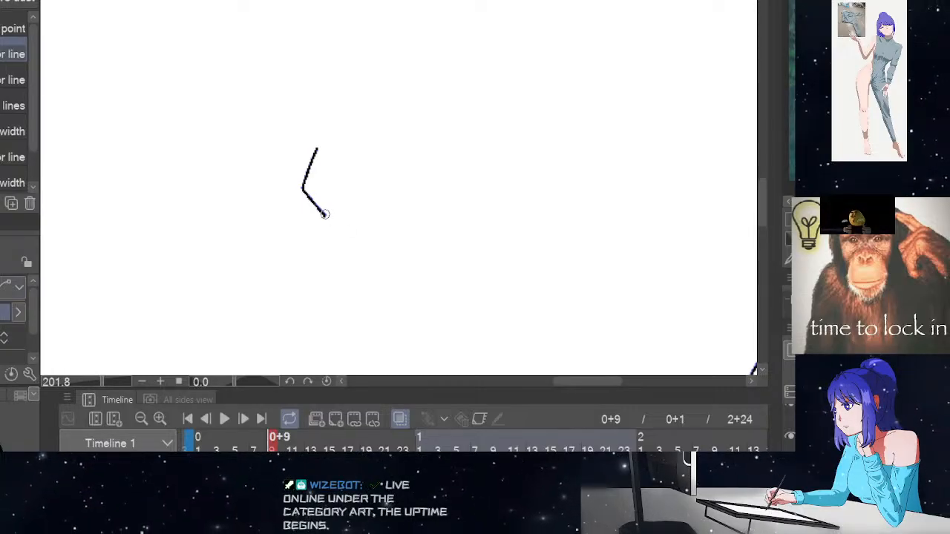
left_click_drag(325, 216, 325, 213)
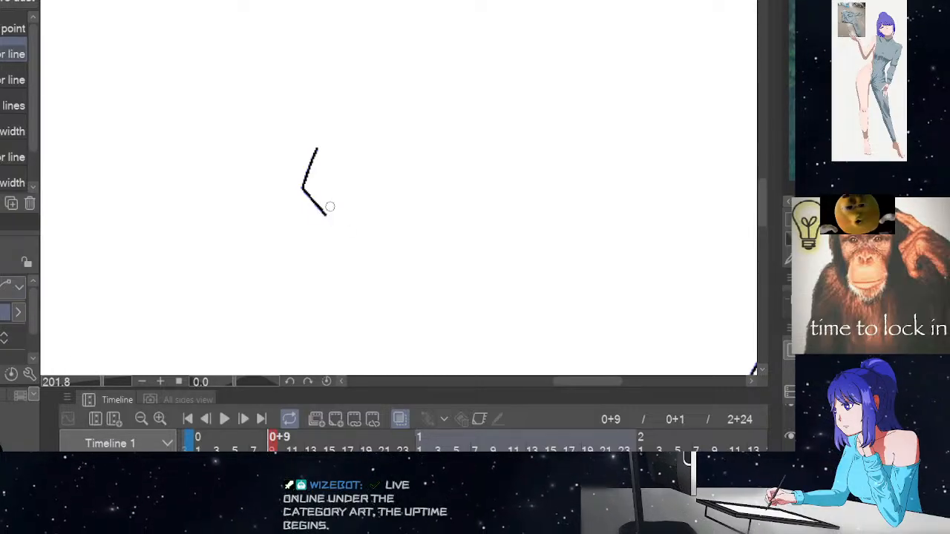
Pinch the left neck and shoulder line at several points so its curve follows the guide
left_click_drag(380, 189, 322, 192)
left_click_drag(526, 183, 579, 172)
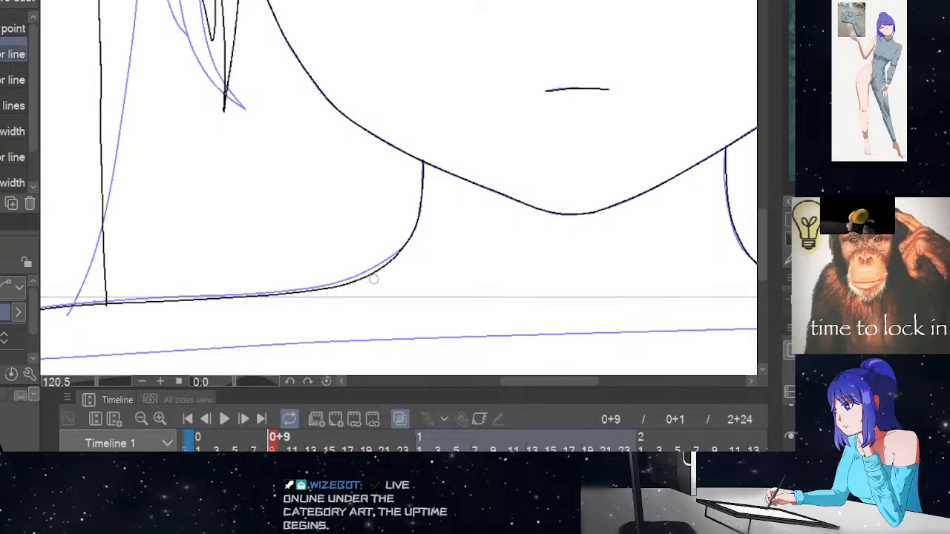
left_click_drag(340, 288, 339, 282)
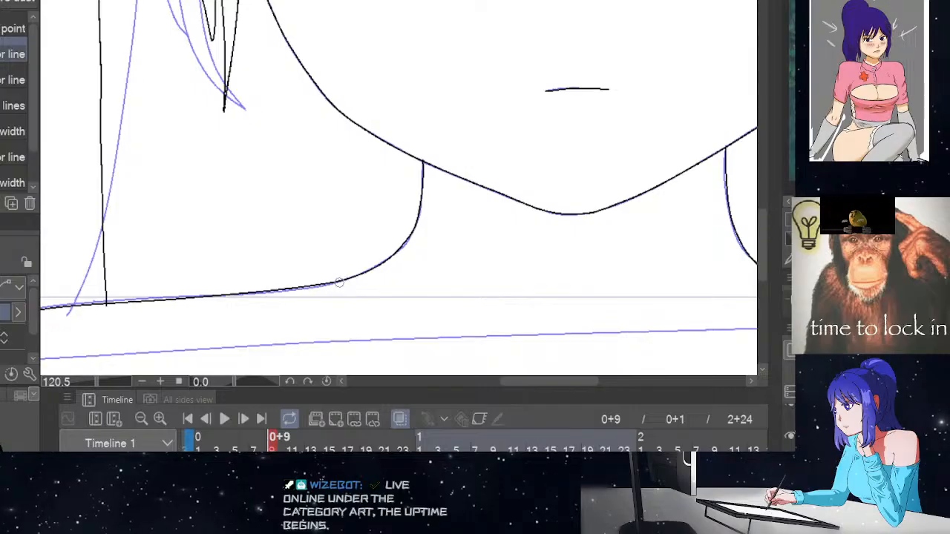
left_click_drag(140, 304, 236, 293)
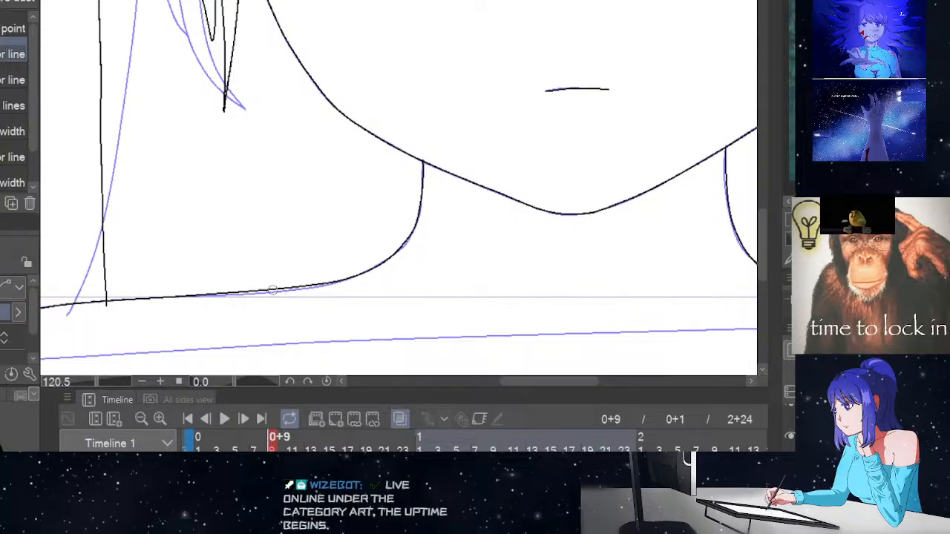
left_click_drag(273, 289, 274, 292)
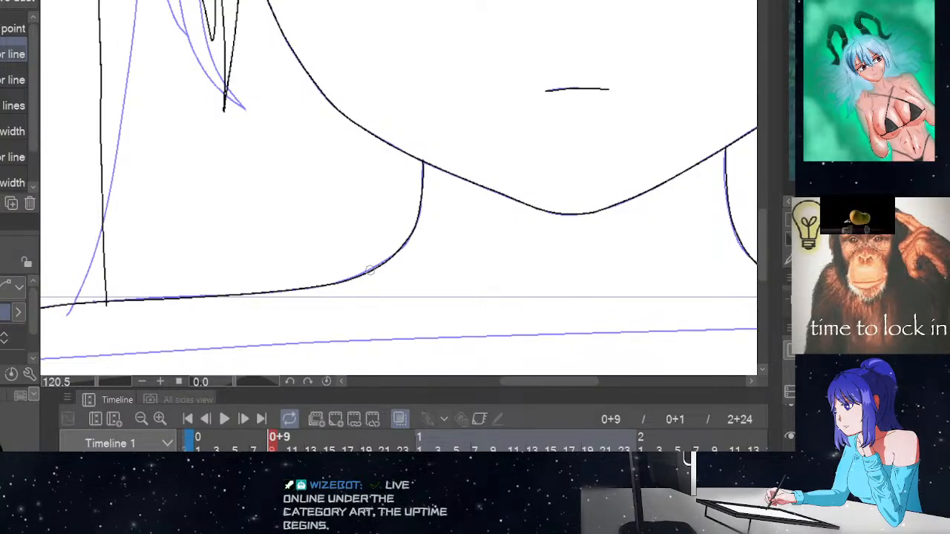
left_click_drag(297, 289, 420, 216)
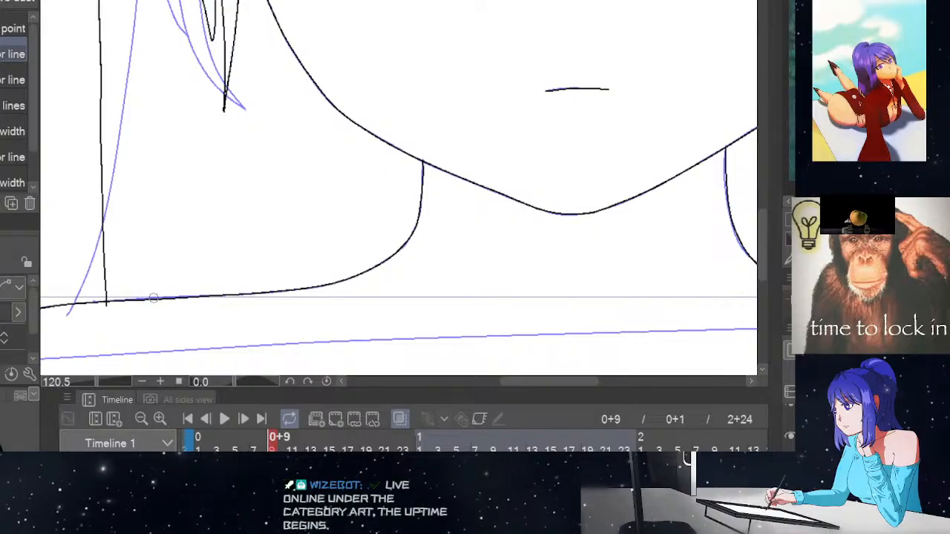
scroll(439, 225, "down", 5)
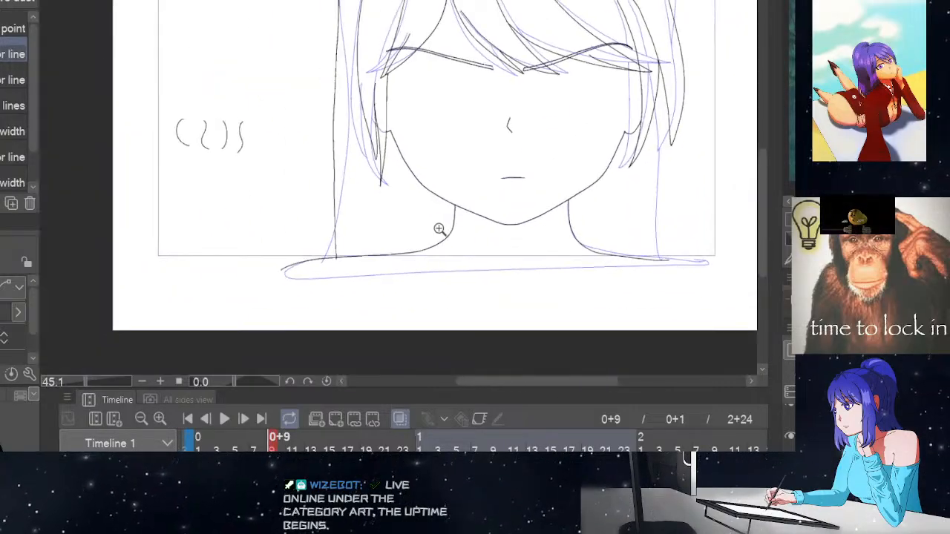
Stretch the end of the right shoulder line out to the guide's shoulder tip and pinch it onto the guide
scroll(632, 217, "up", 5)
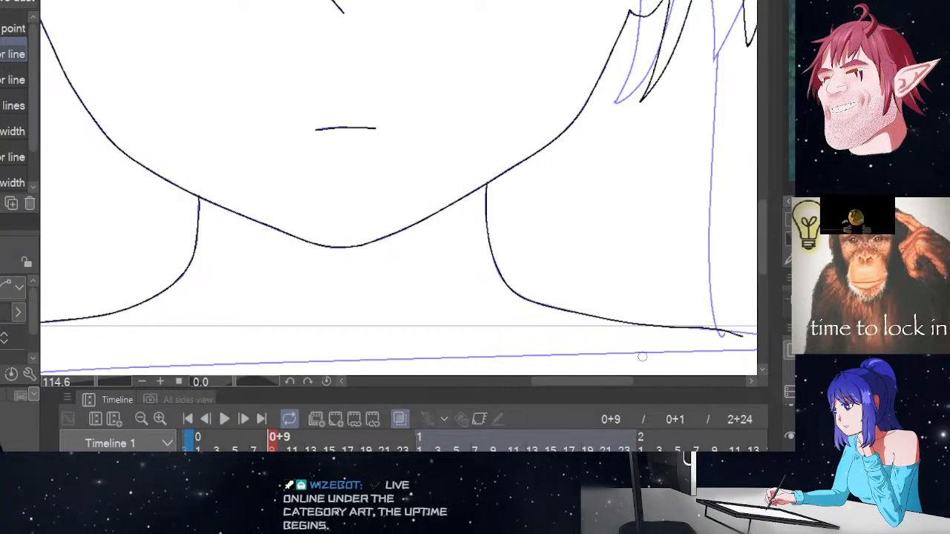
left_click_drag(622, 386, 655, 387)
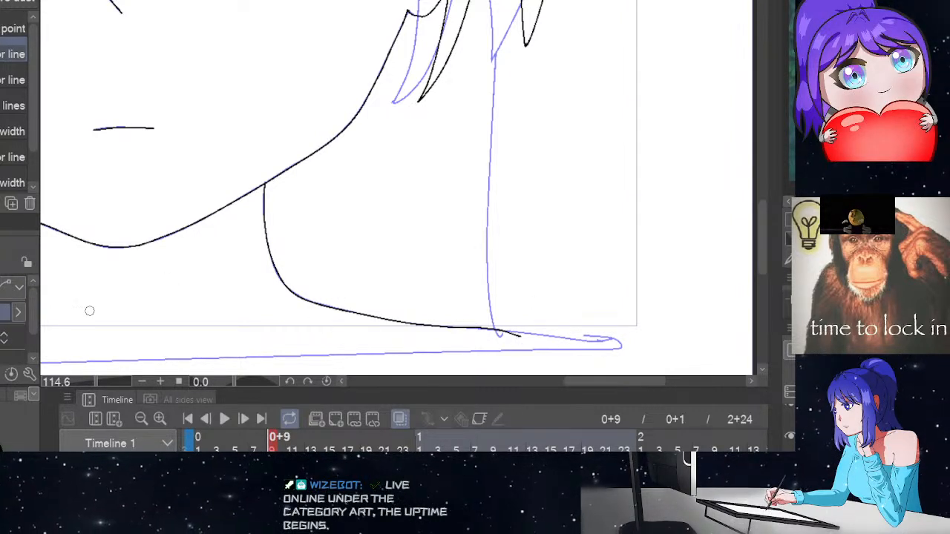
left_click_drag(481, 328, 616, 342)
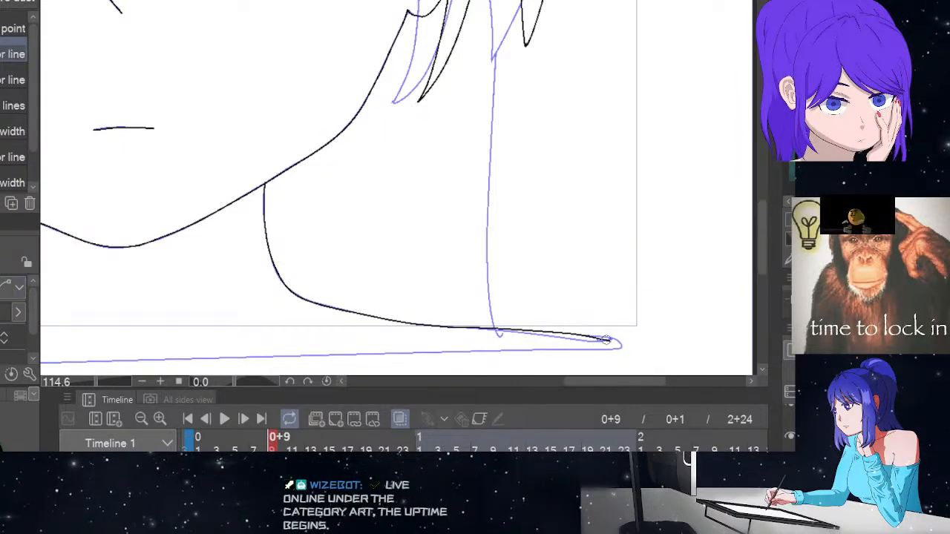
left_click_drag(581, 337, 579, 340)
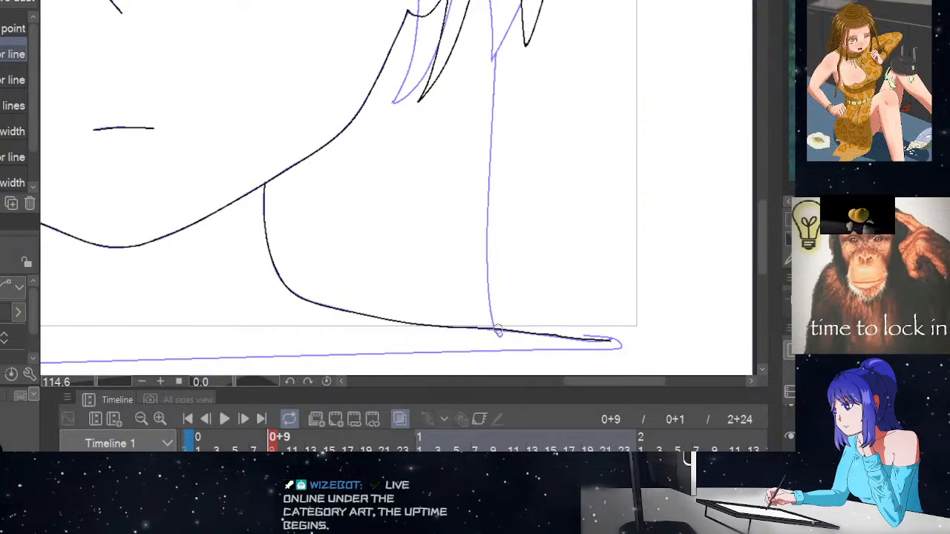
scroll(497, 253, "down", 3)
left_click_drag(562, 150, 569, 149)
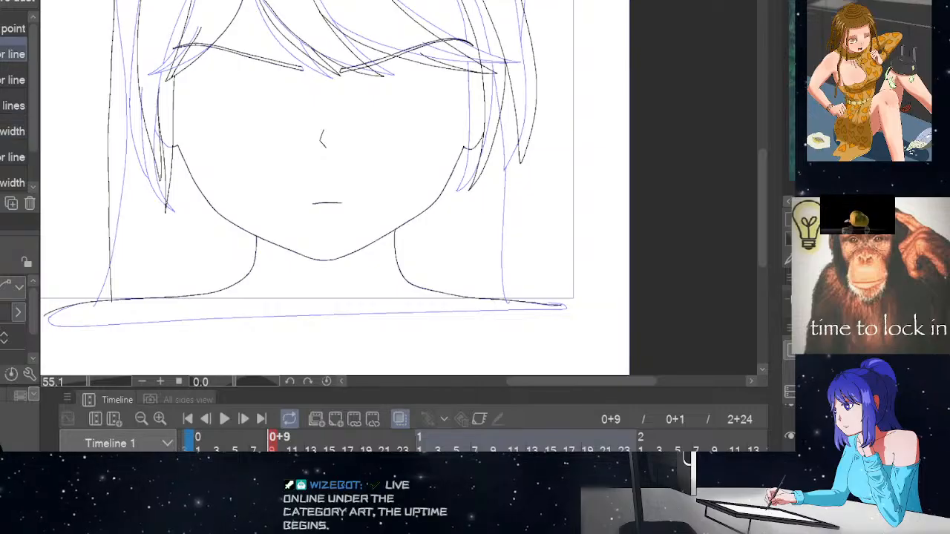
Try to ink the long right hair strand with the G-pen from beside the ear down to the shoulder
key("p")
scroll(764, 202, "up", 1)
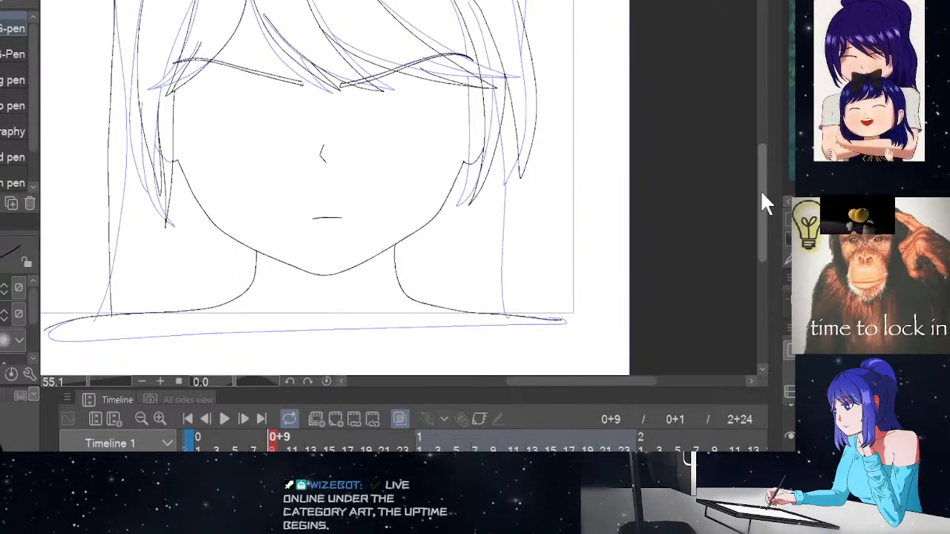
scroll(760, 187, "up", 1)
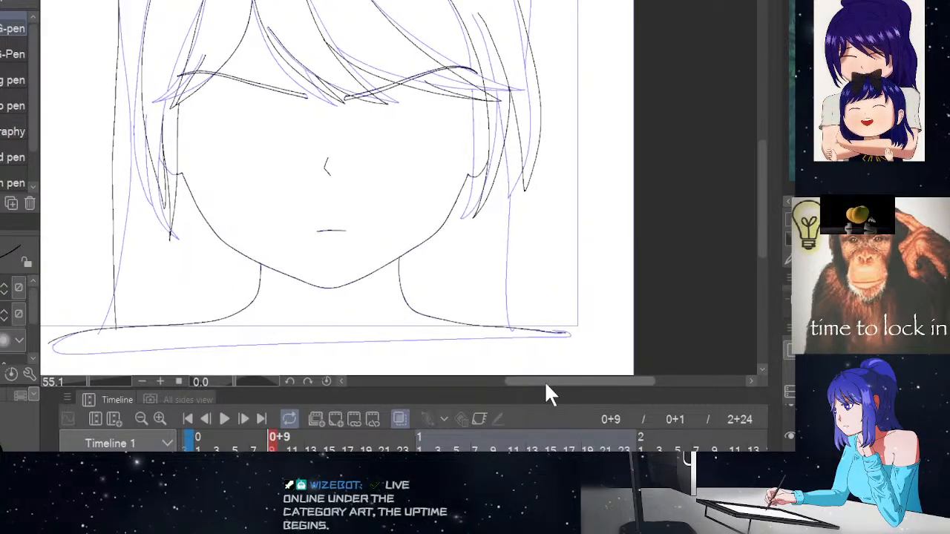
left_click_drag(544, 381, 521, 383)
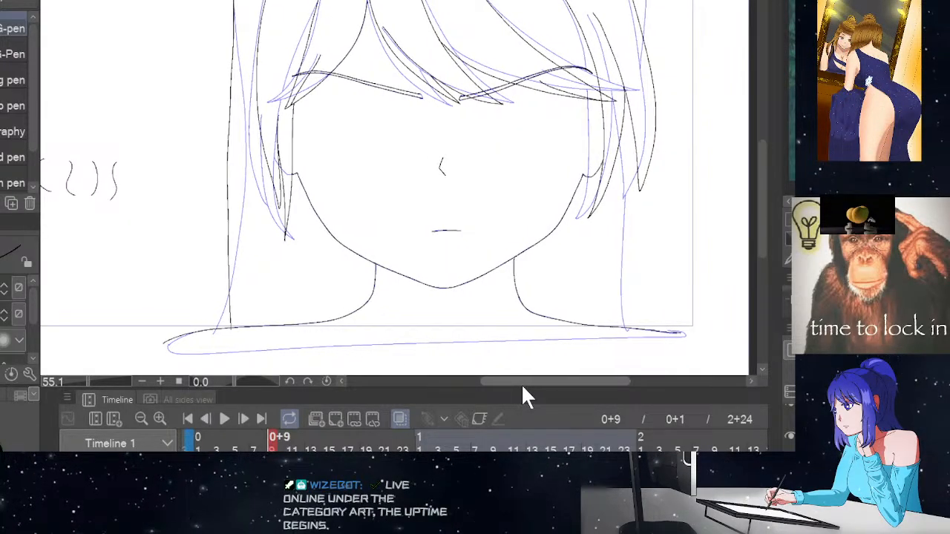
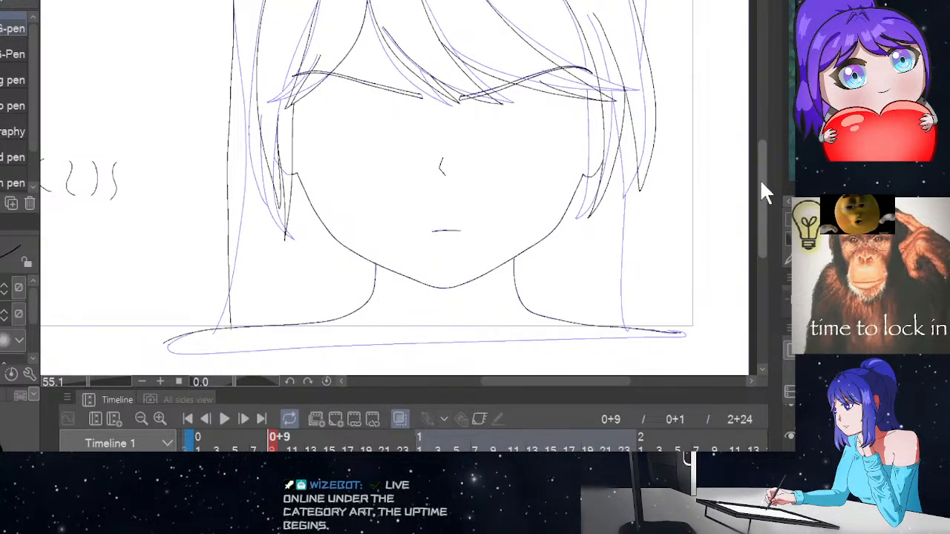
scroll(758, 178, "up", 2)
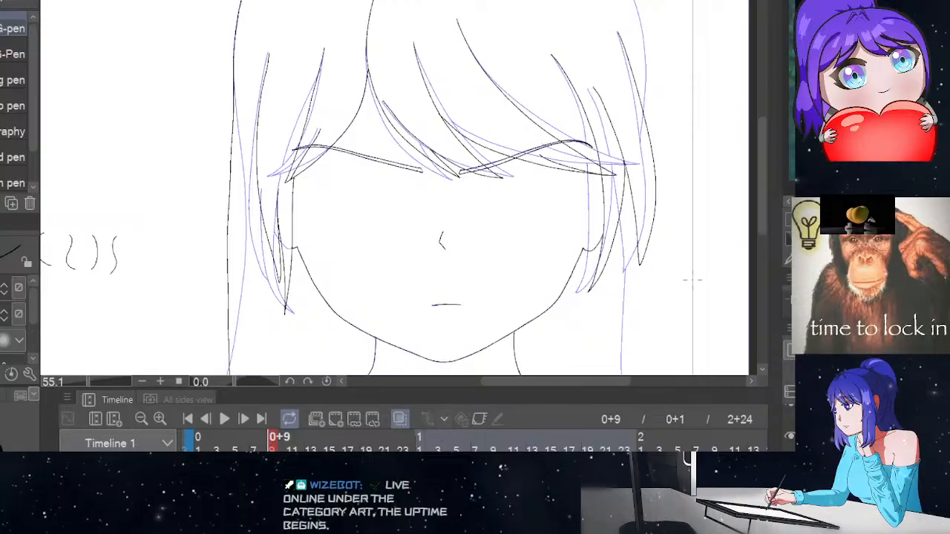
scroll(764, 201, "down", 3)
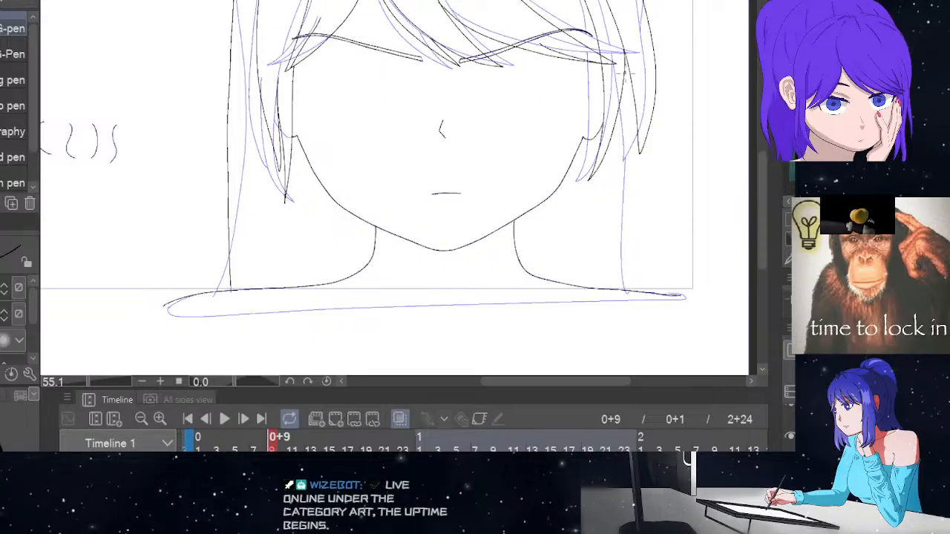
mouse_move(628, 74)
left_mouse_down()
mouse_move(629, 164)
mouse_move(617, 260)
left_mouse_up()
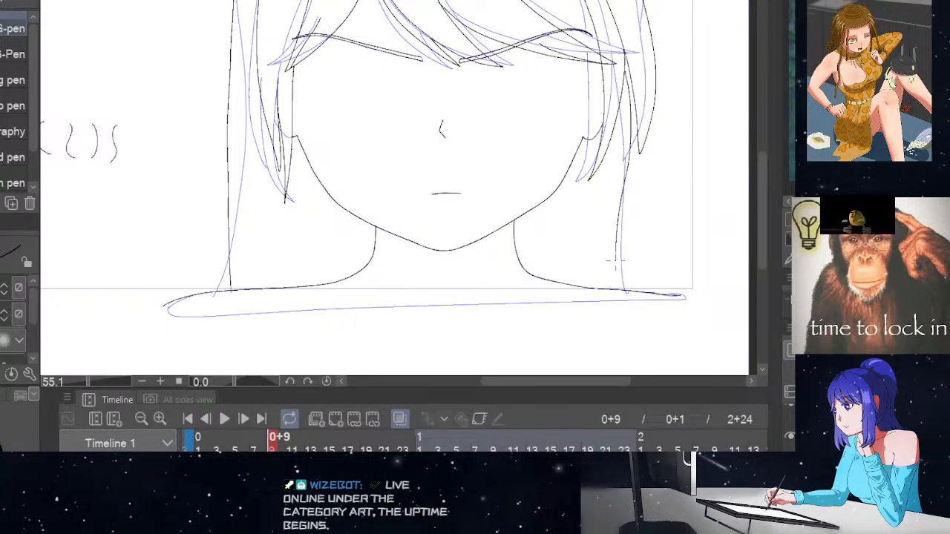
left_click(673, 188, "ctrl")
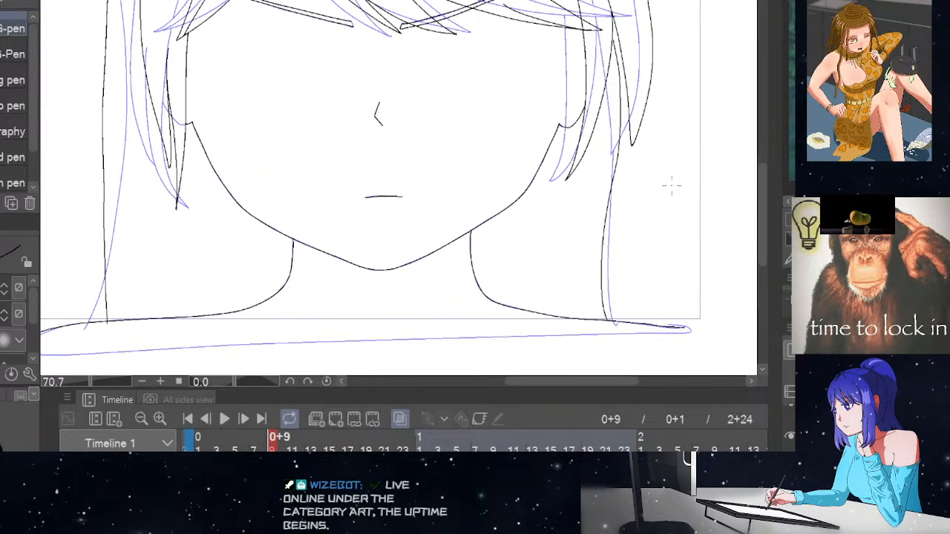
key("ctrl+z")
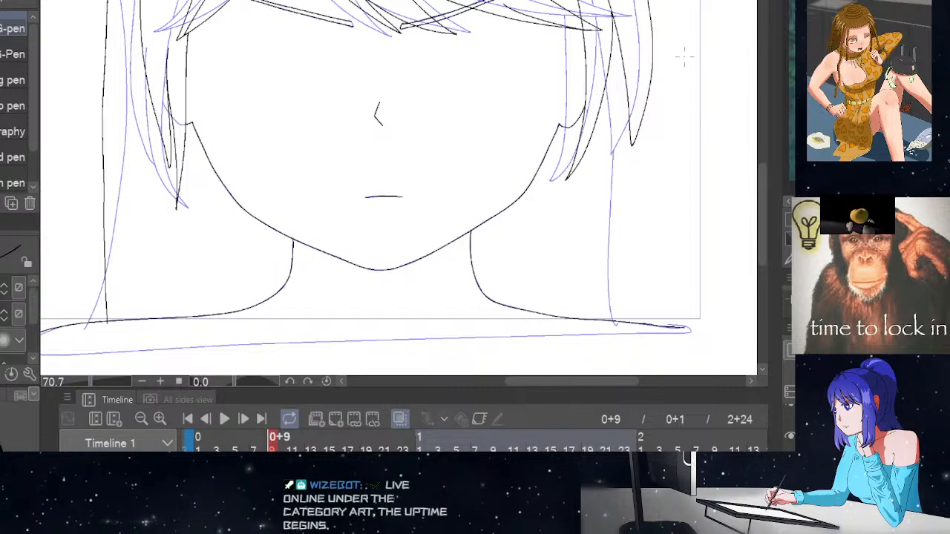
scroll(684, 58, "down", 5)
left_click(762, 134)
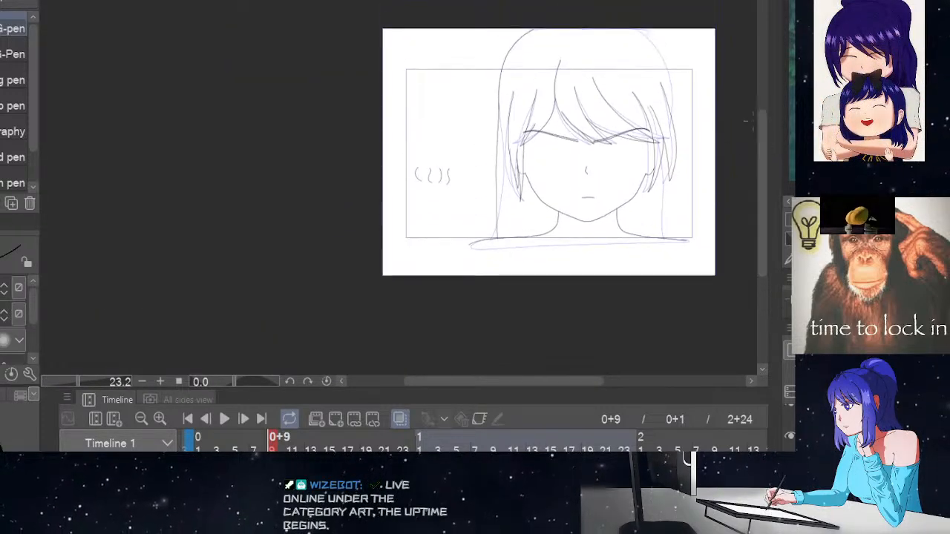
left_click_drag(592, 380, 625, 381)
scroll(620, 131, "up", 3)
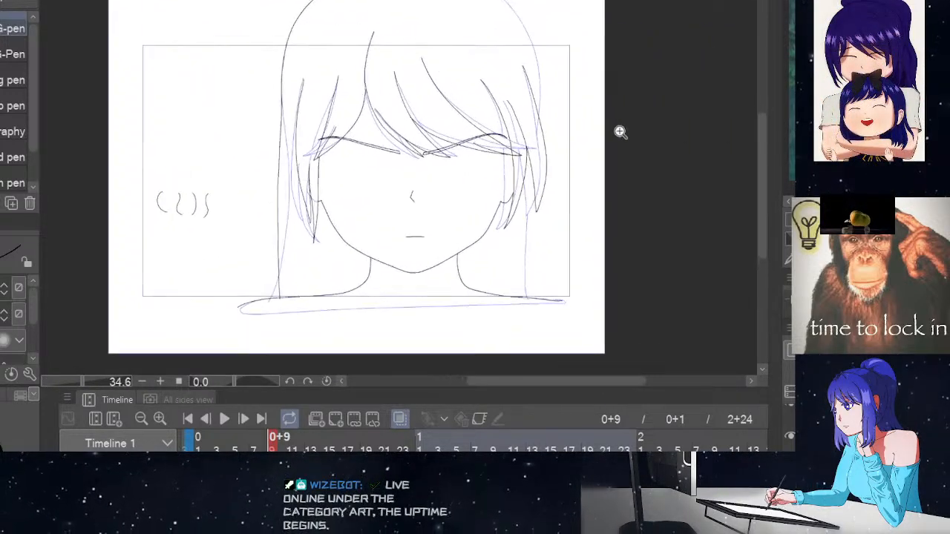
Ink the long right hair outline with the G-pen, following the guide from the crown down to the shoulder
scroll(626, 67, "down", 2)
left_click_drag(764, 170, 761, 155)
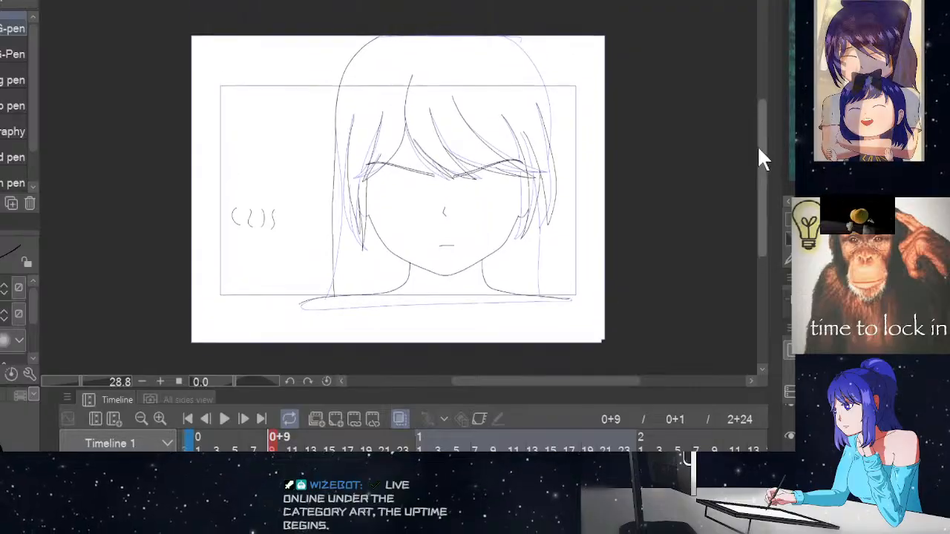
scroll(678, 144, "up", 2)
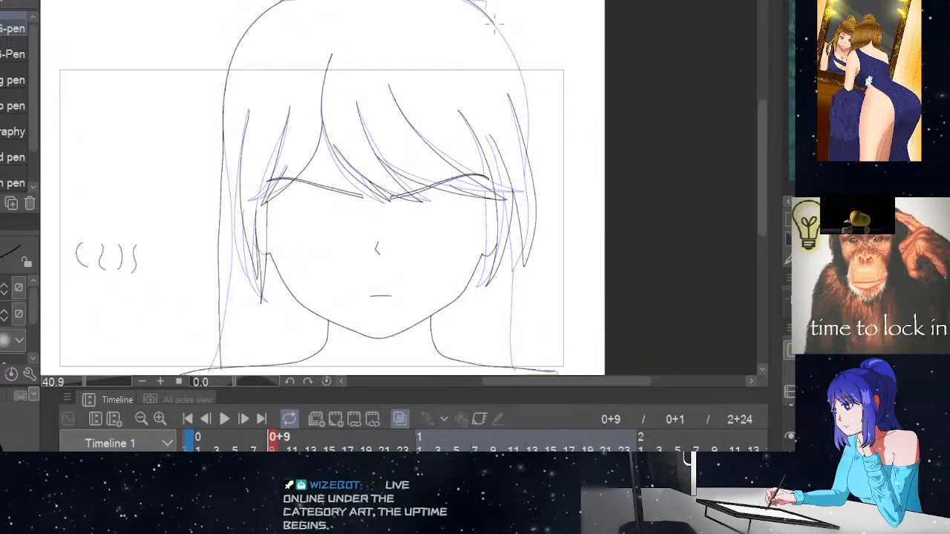
mouse_move(493, 24)
left_mouse_down()
mouse_move(514, 49)
mouse_move(531, 118)
mouse_move(517, 334)
left_mouse_up()
key("ctrl+z")
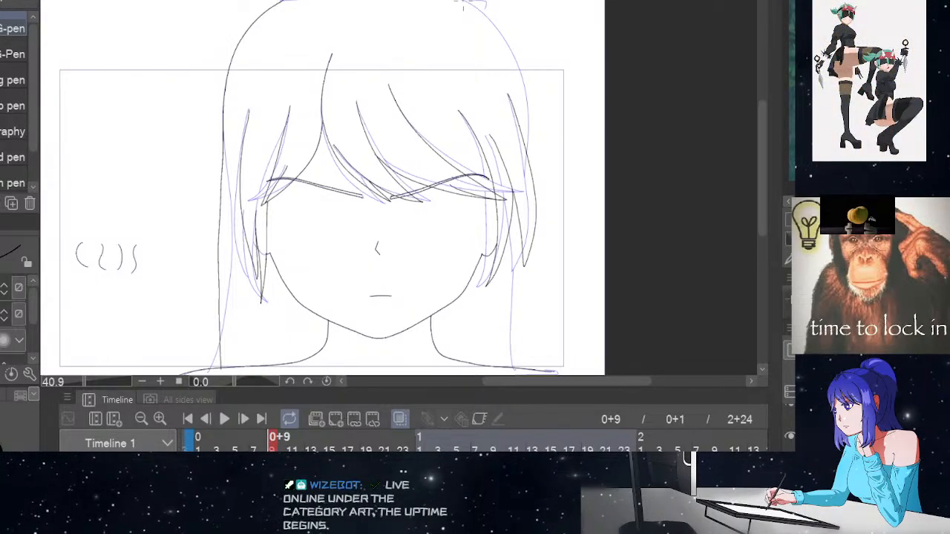
mouse_move(463, 6)
left_mouse_down()
mouse_move(514, 59)
mouse_move(529, 117)
mouse_move(503, 265)
mouse_move(515, 352)
left_mouse_up()
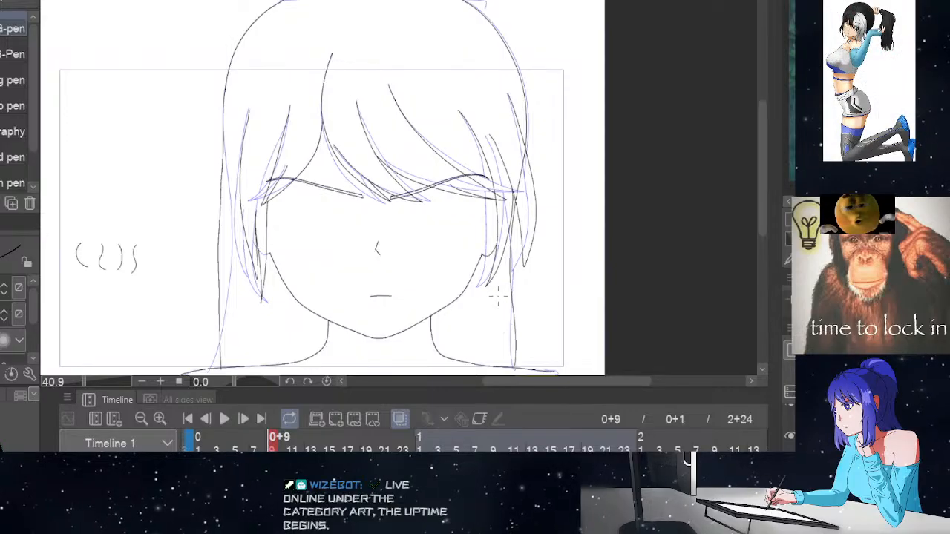
key("ctrl+z")
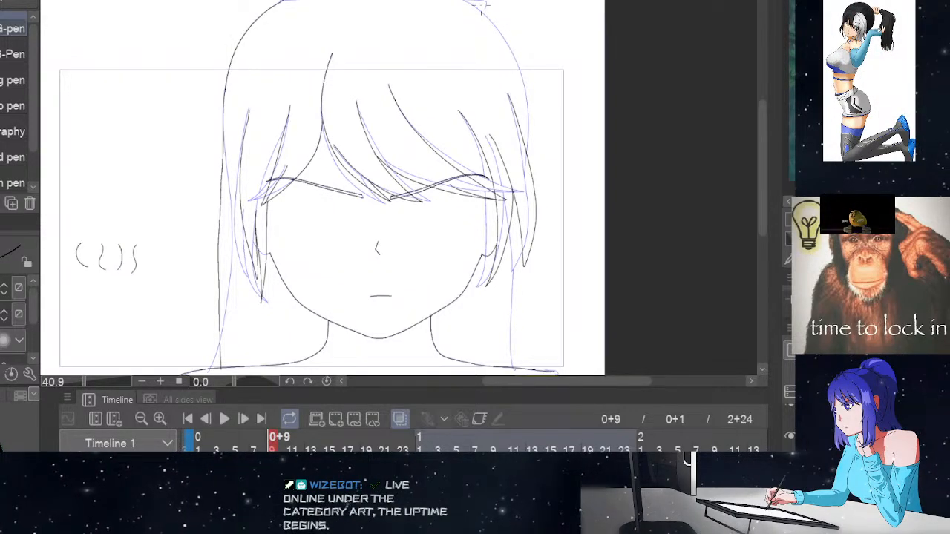
mouse_move(487, 9)
left_mouse_down()
mouse_move(525, 100)
mouse_move(530, 145)
mouse_move(508, 268)
mouse_move(512, 365)
left_mouse_up()
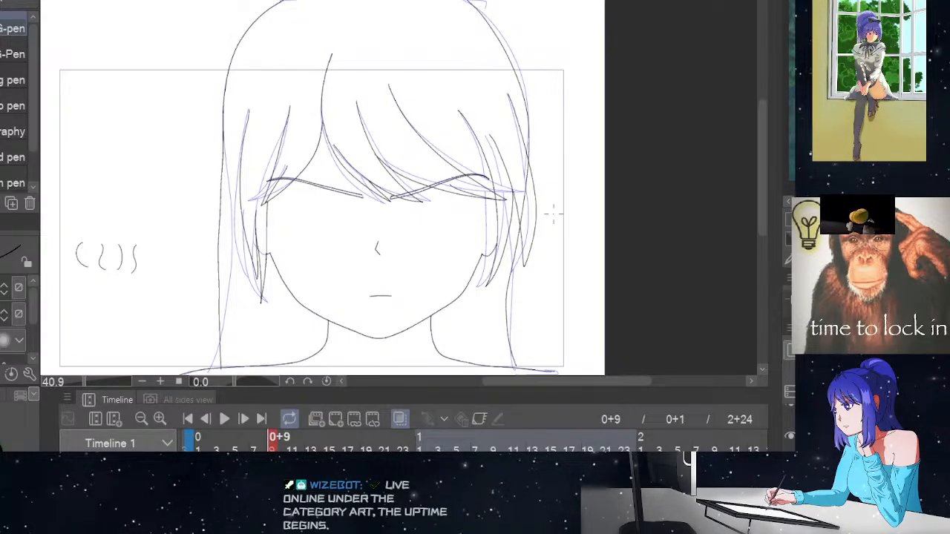
scroll(582, 245, "up", 1)
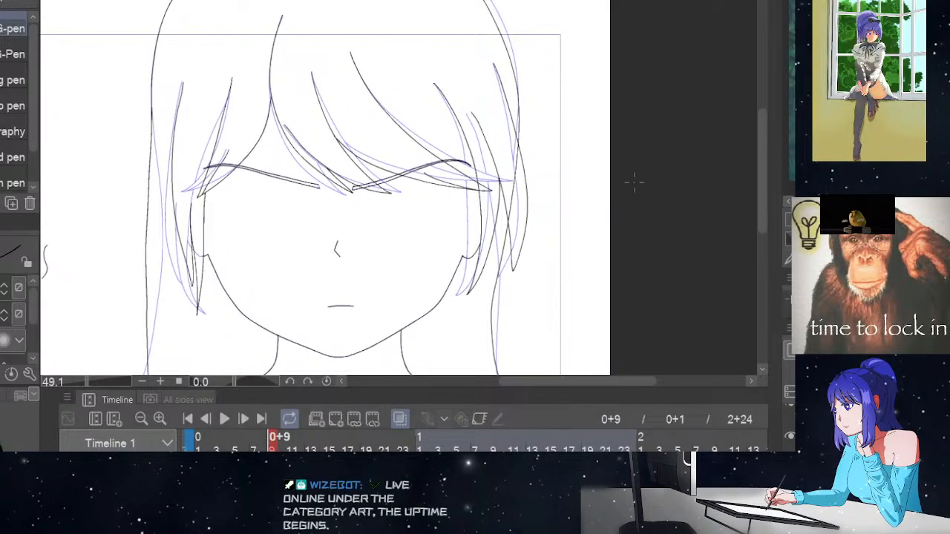
Pinch the upper part of the right hair outline so its curve beside the crown follows the guide
left_click(6, 323)
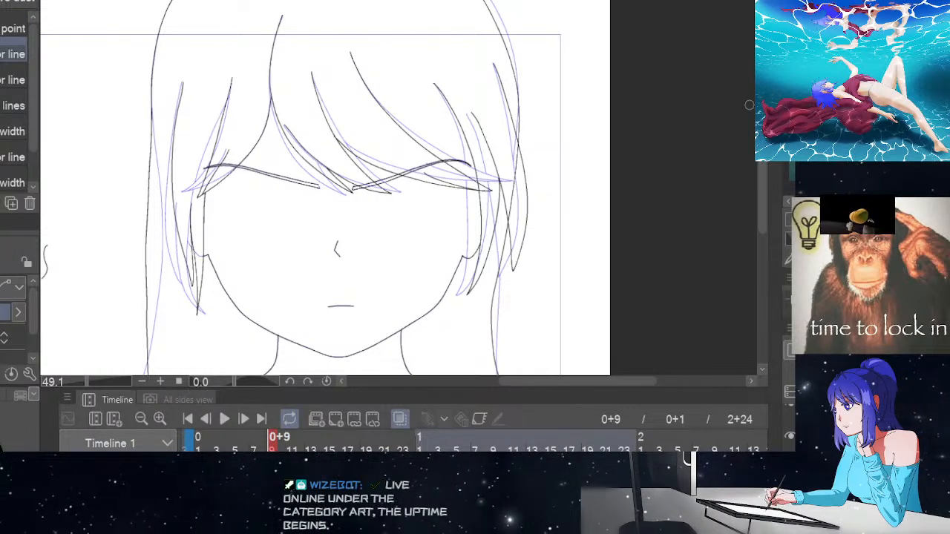
scroll(763, 195, "up", 1)
scroll(763, 194, "up", 5)
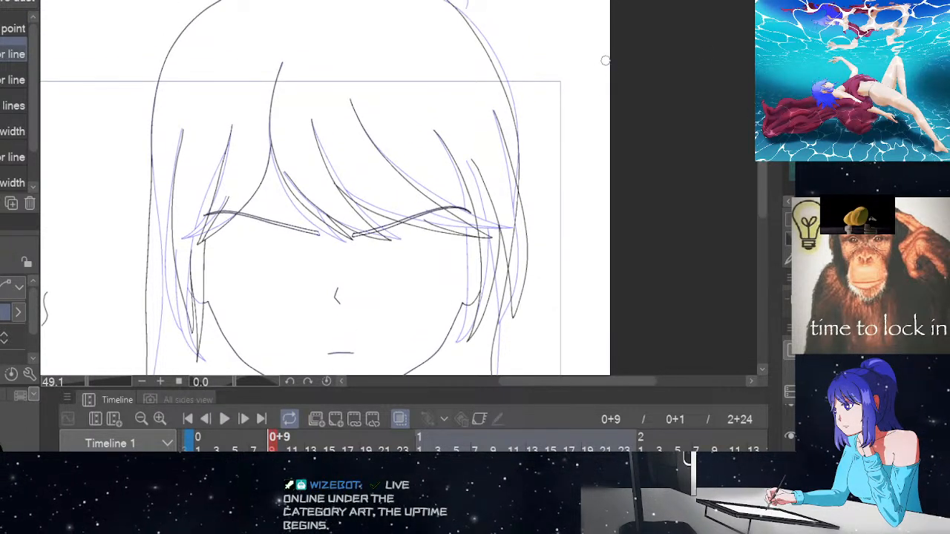
mouse_move(460, 9)
left_mouse_down()
mouse_move(516, 133)
mouse_move(495, 51)
left_mouse_up()
left_click(527, 59, "ctrl")
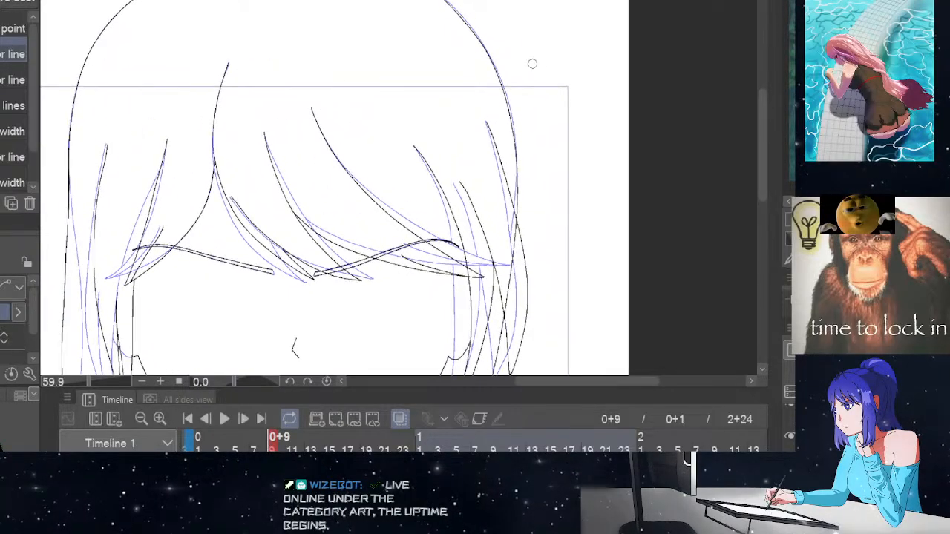
key("ctrl+z")
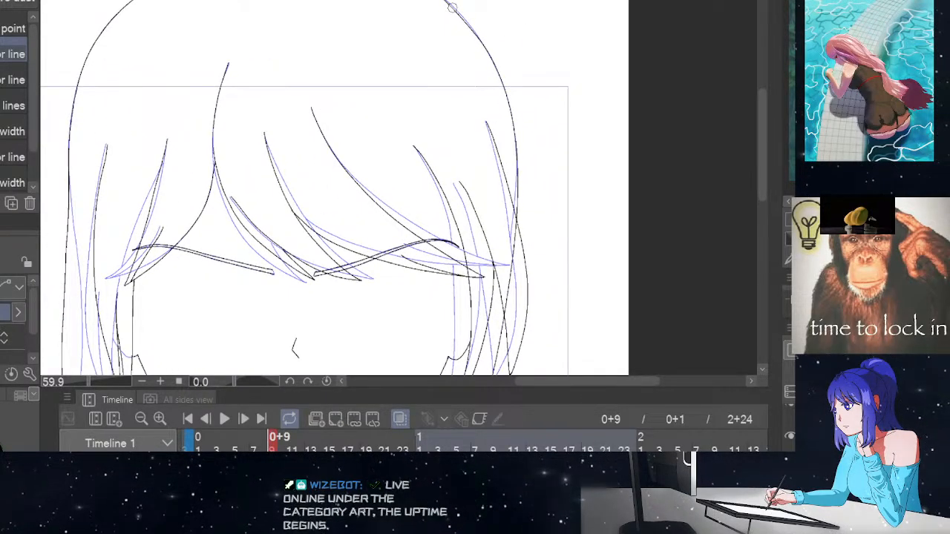
left_click(494, 8, "ctrl+alt")
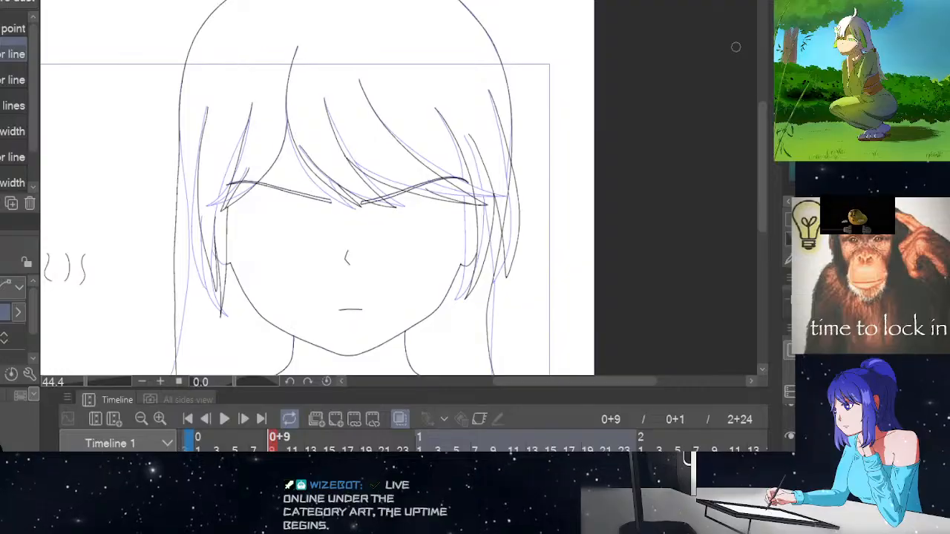
Pinch the middle and lower parts of the right hair outline onto the guide, down to the shoulder
left_click(642, 148, "ctrl")
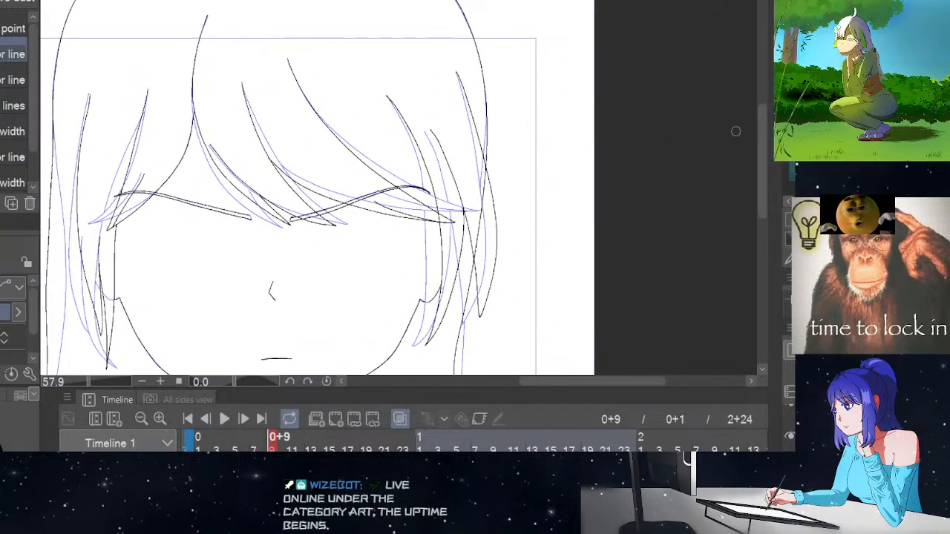
left_click_drag(765, 155, 764, 173)
left_click_drag(668, 163, 687, 156)
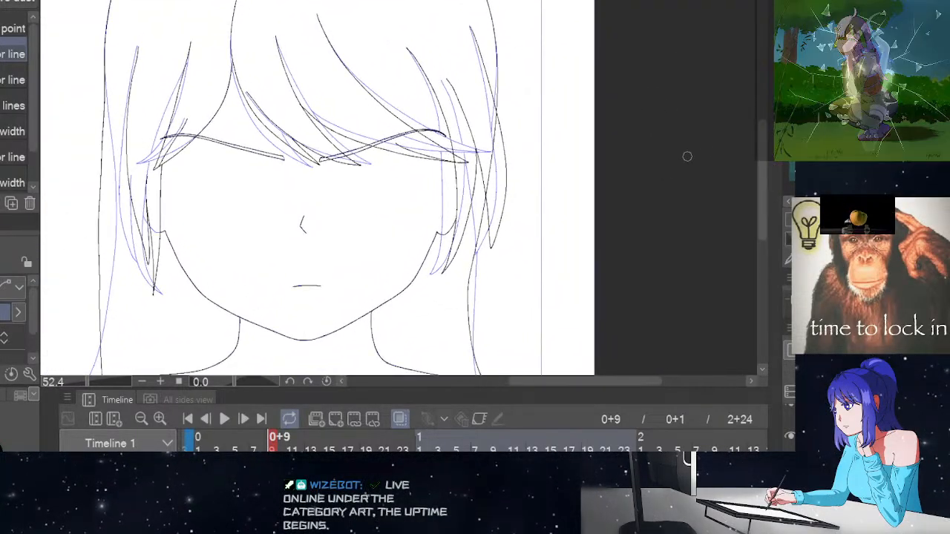
left_click_drag(757, 196, 761, 200)
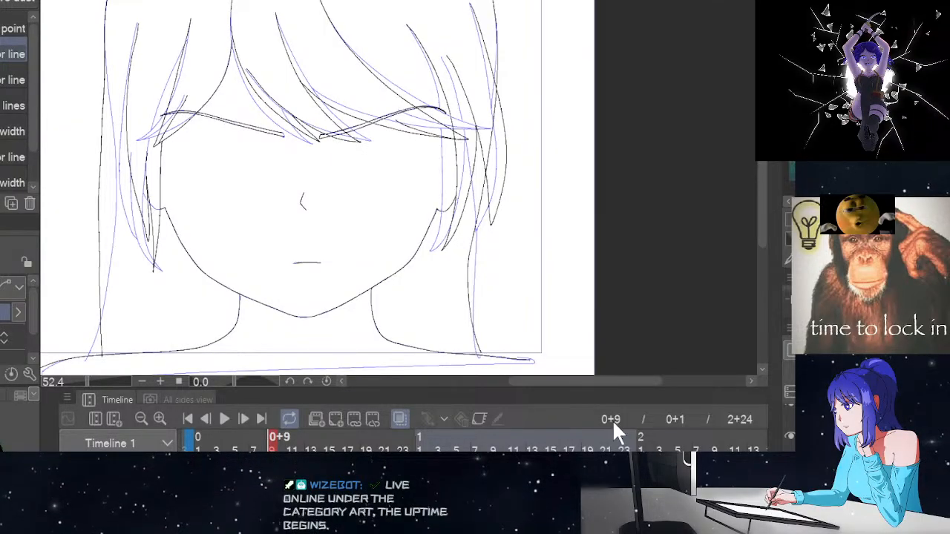
mouse_move(619, 383)
left_mouse_down()
mouse_move(581, 383)
mouse_move(613, 397)
left_mouse_up()
left_click(600, 102)
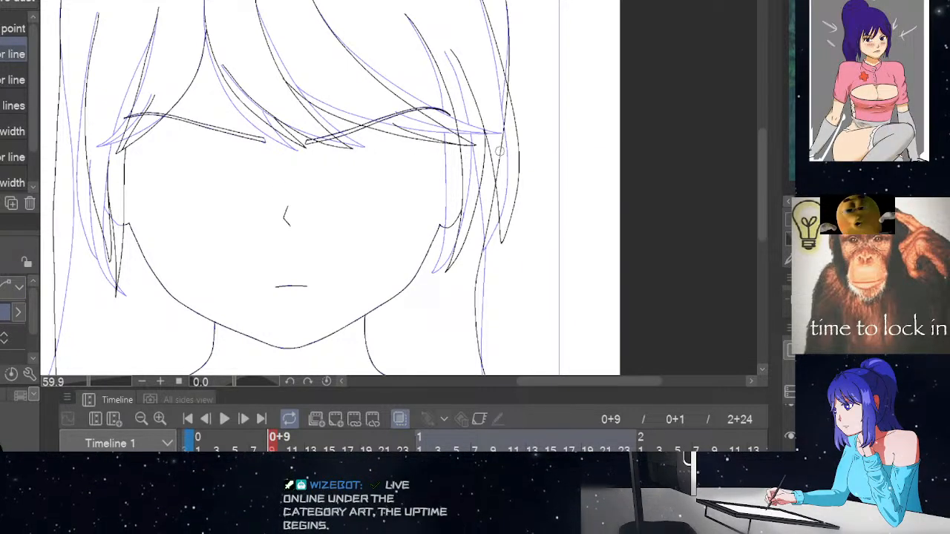
left_click_drag(507, 83, 487, 233)
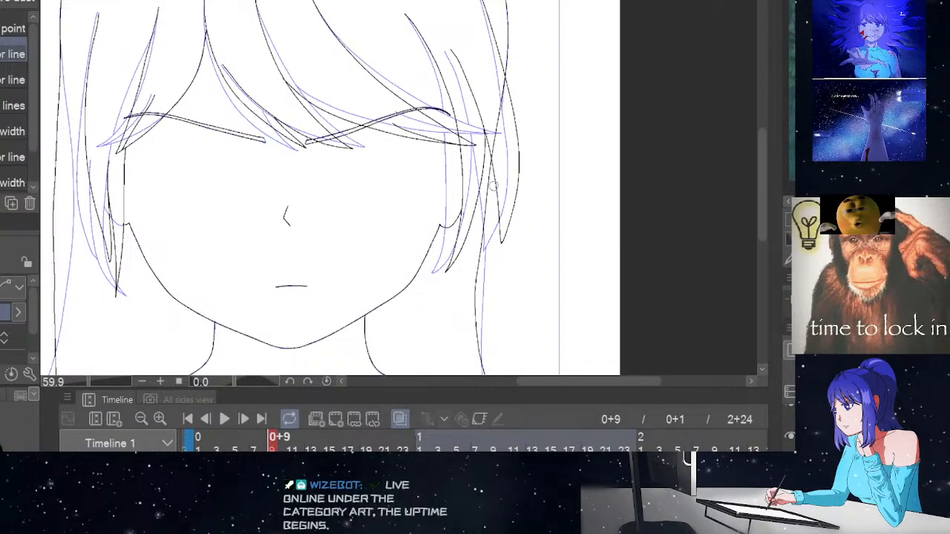
left_click_drag(481, 216, 478, 294)
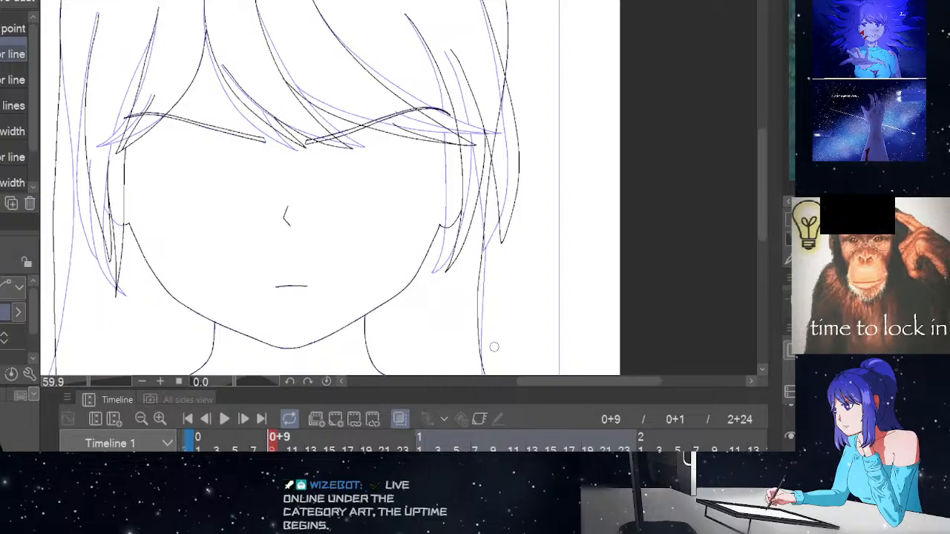
scroll(763, 221, "down", 2)
scroll(761, 221, "down", 1)
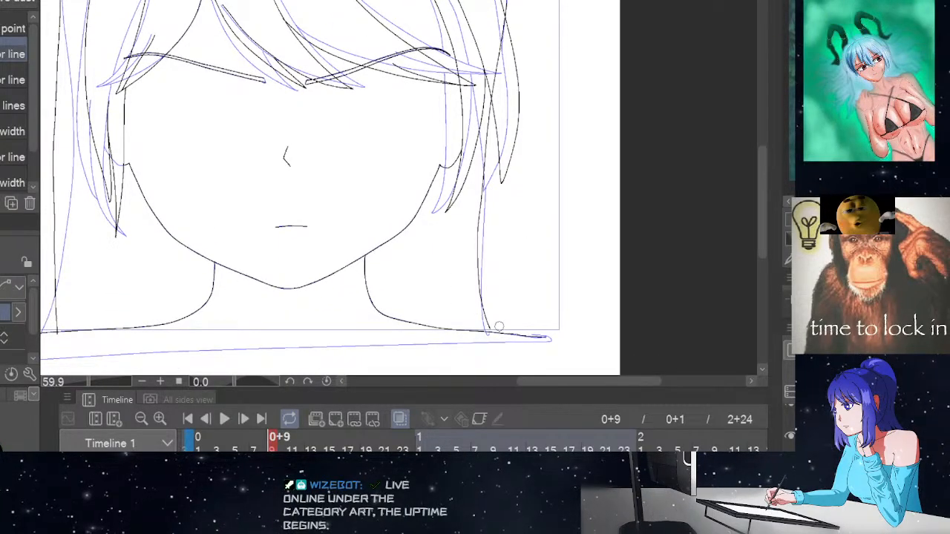
left_click_drag(490, 328, 480, 242)
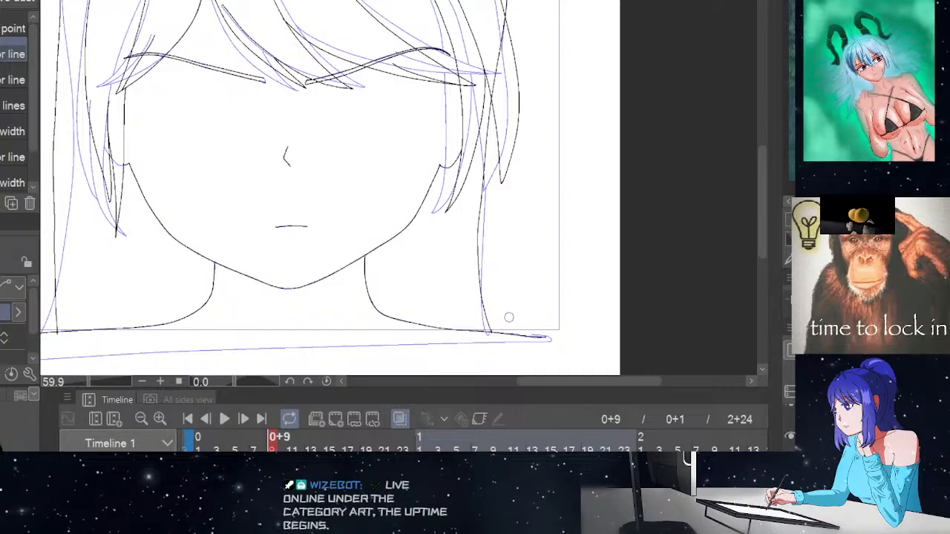
scroll(594, 223, "down", 2)
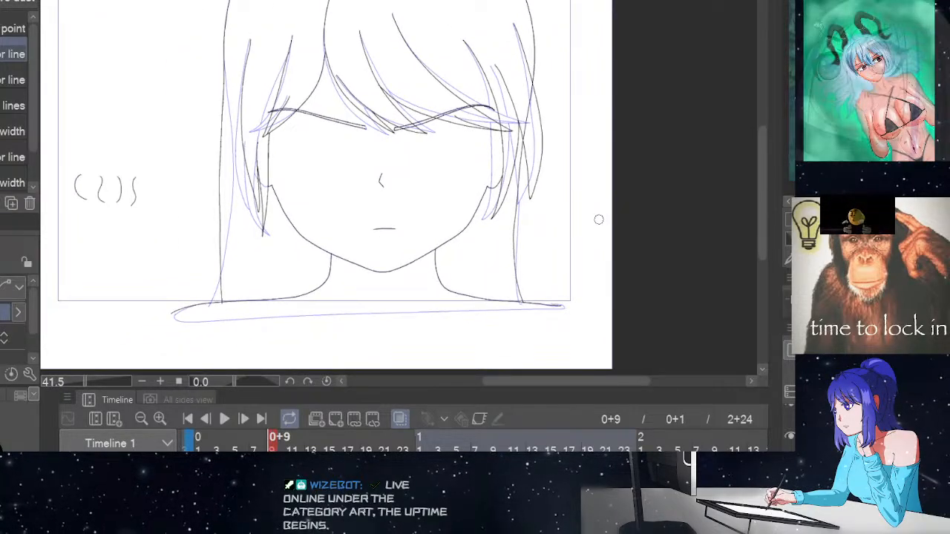
Hide the onion skin and erase the part of the right hair outline that crosses between the side strands
left_click(402, 418)
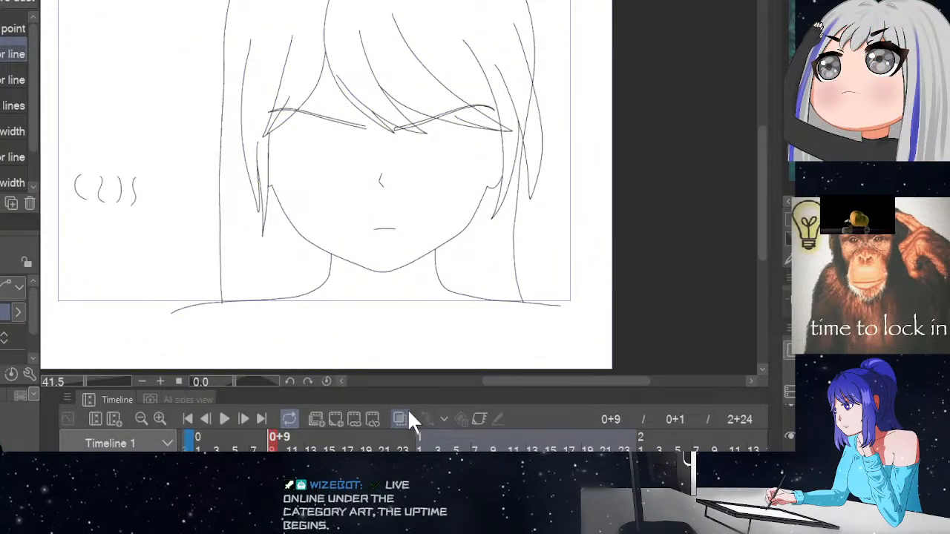
scroll(587, 104, "up", 6)
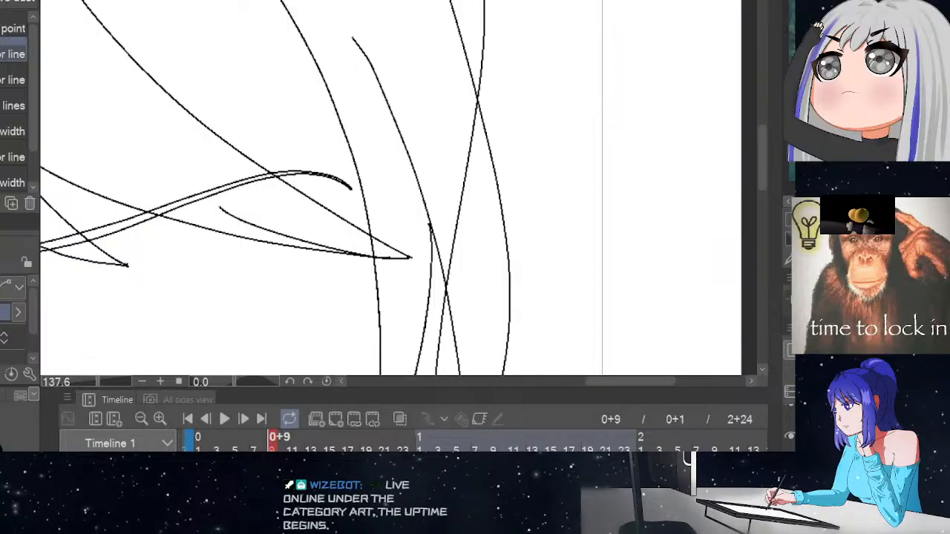
key("e")
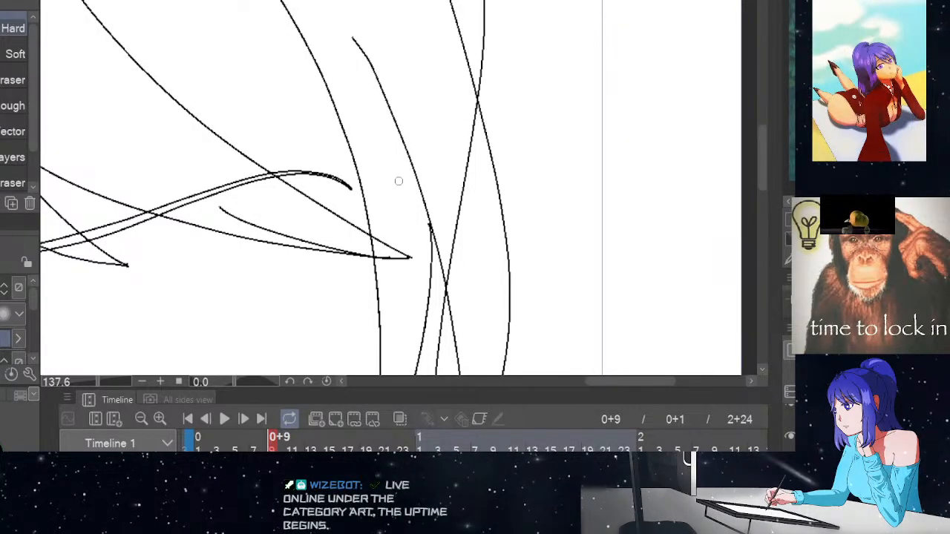
mouse_move(476, 130)
left_mouse_down()
mouse_move(471, 101)
mouse_move(451, 285)
left_mouse_up()
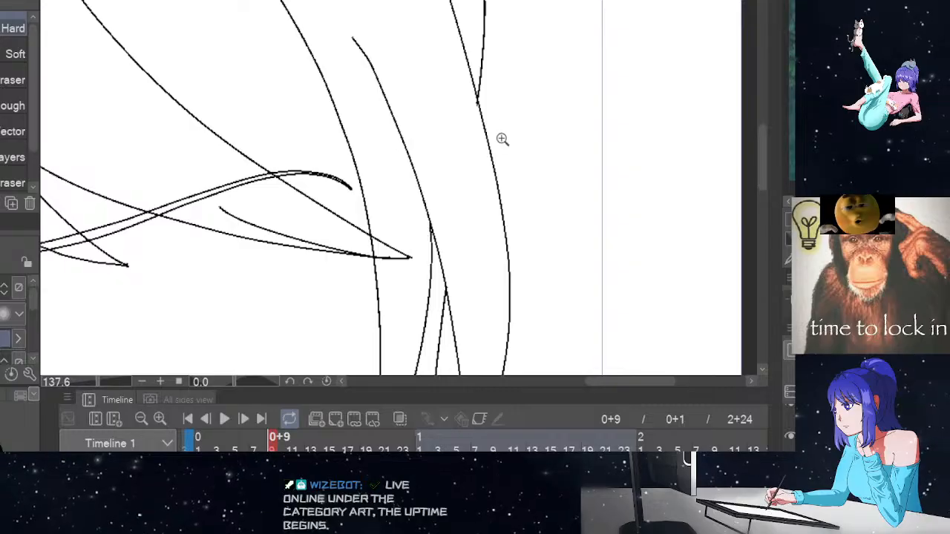
Flip back and forth between frames 0+1 and 0+9 to compare the two drawings
left_click_drag(500, 146, 515, 136)
key("Left")
key("Right")
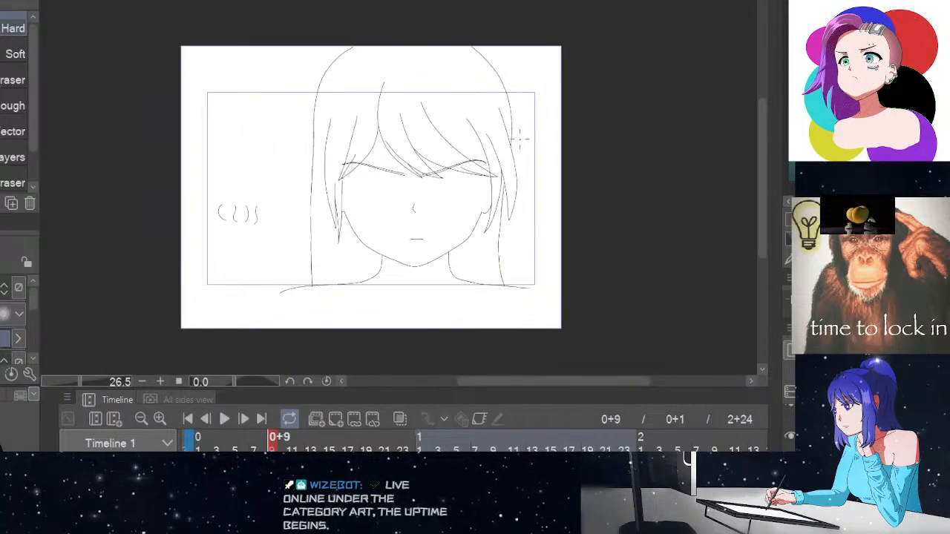
key("Left")
key("Right")
key("Left")
key("Right")
key("Left")
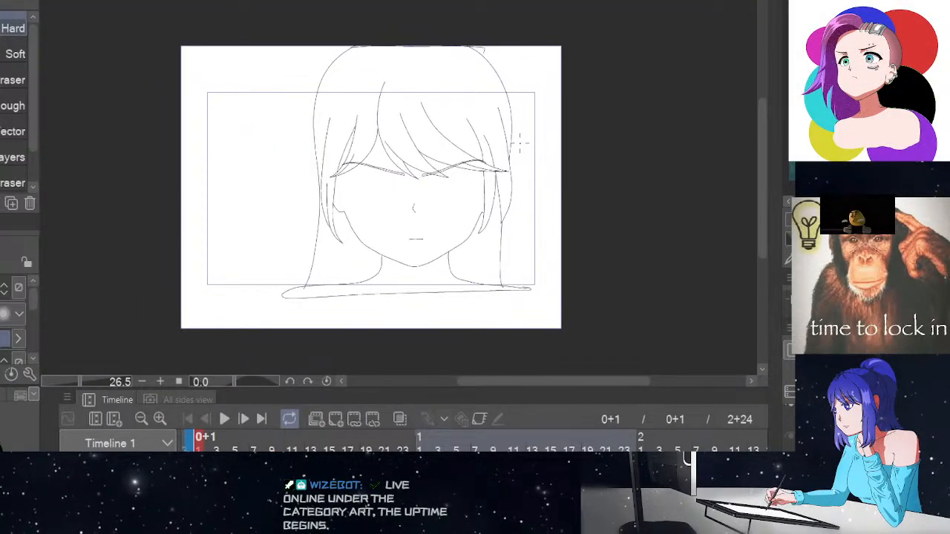
key("Right")
key("Left")
key("Right")
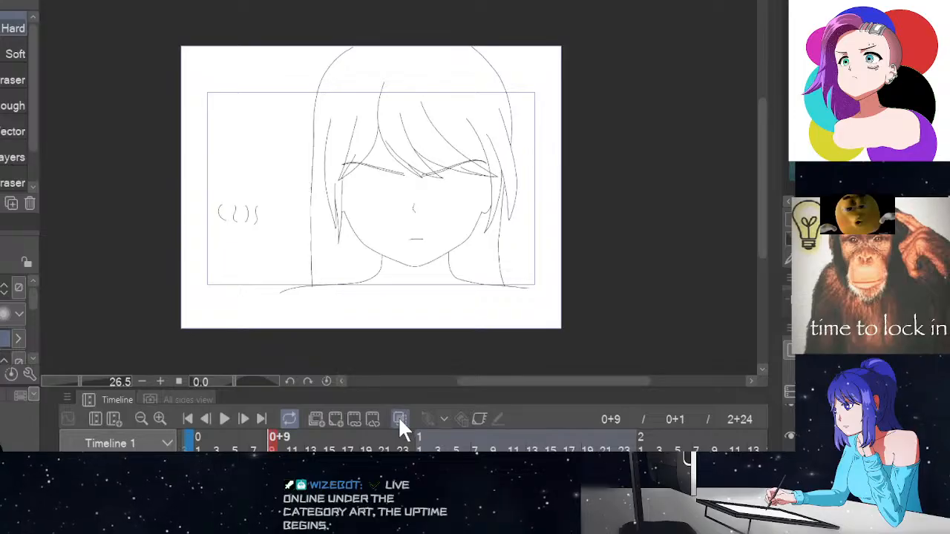
Show the onion skin on frame 0+9 and pinch the lower part of the left hair outline into a straighter fall
left_click(397, 416)
scroll(363, 189, "up", 4)
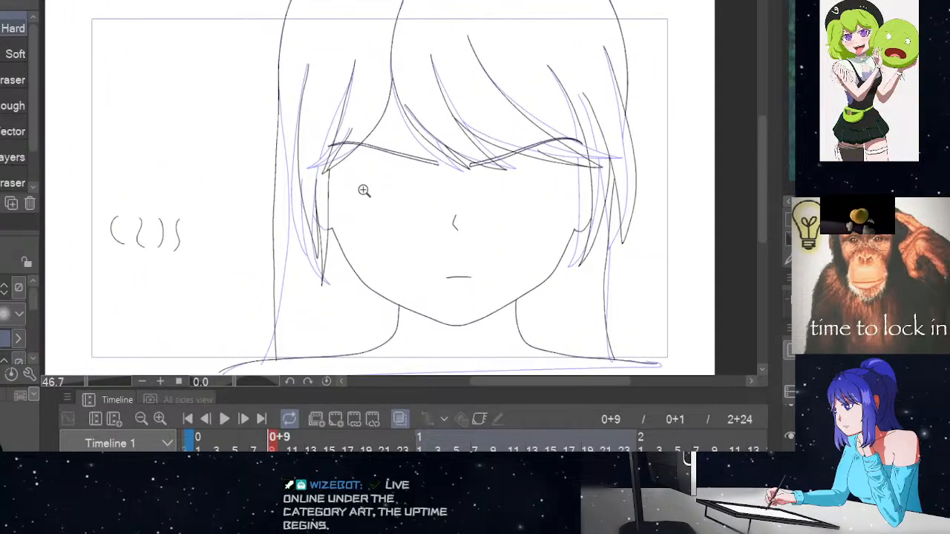
scroll(364, 191, "up", 1)
scroll(365, 189, "down", 2)
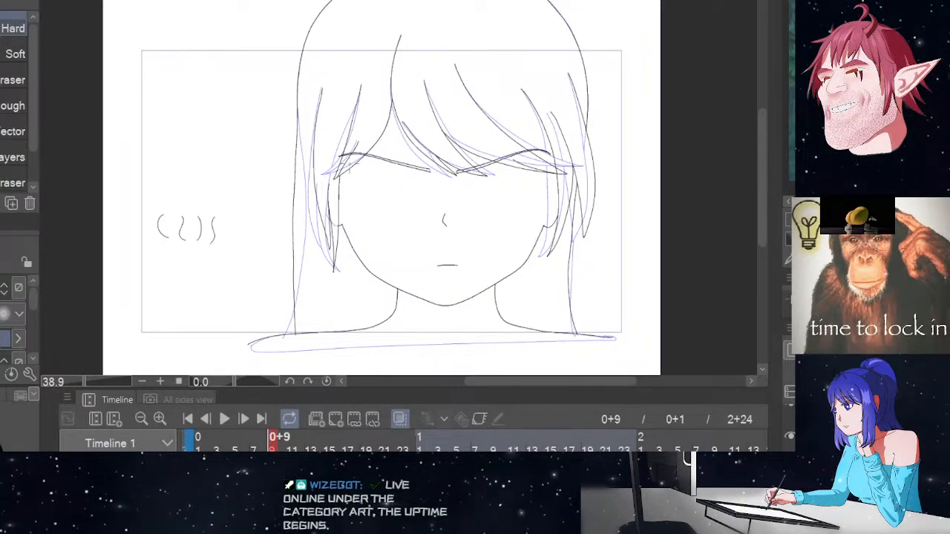
scroll(364, 195, "up", 1)
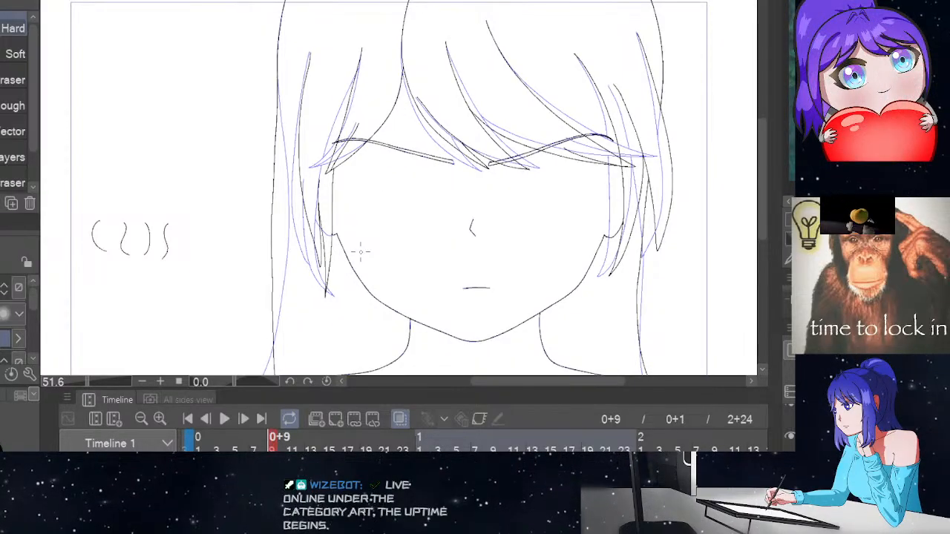
scroll(473, 280, "down", 2)
scroll(474, 280, "up", 1)
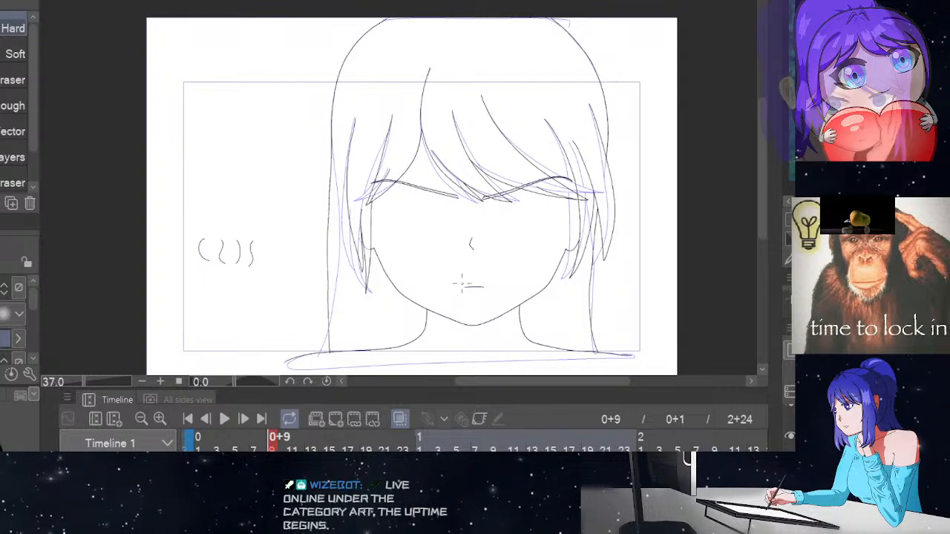
scroll(455, 273, "up", 1)
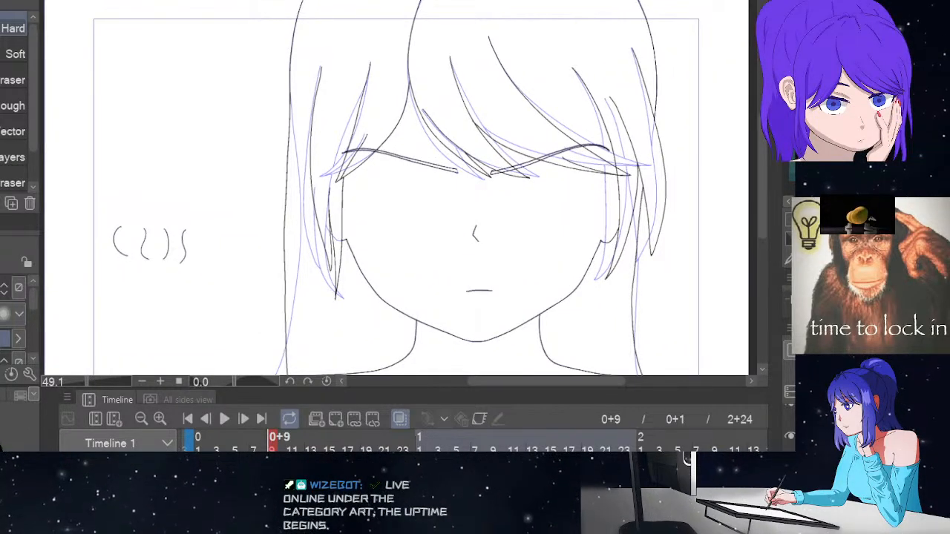
left_click(1, 276)
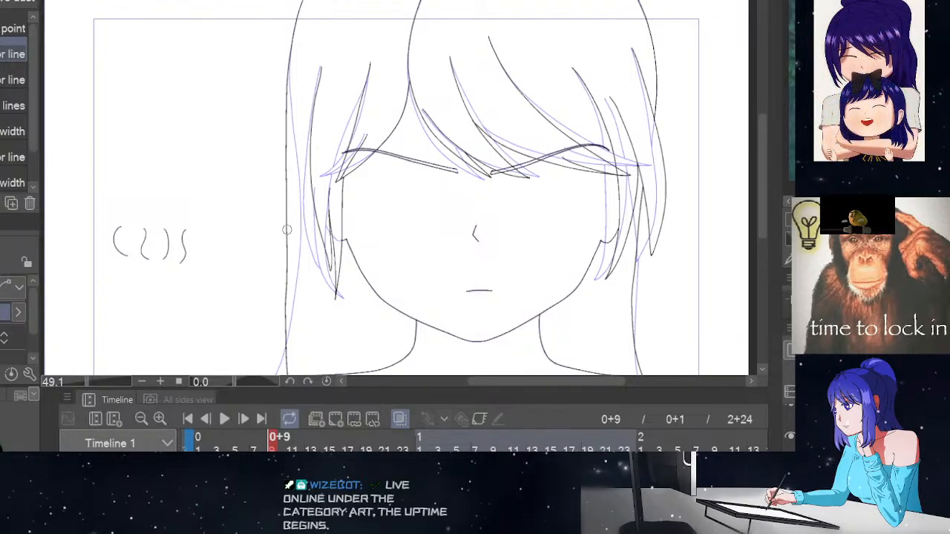
left_click_drag(759, 182, 760, 198)
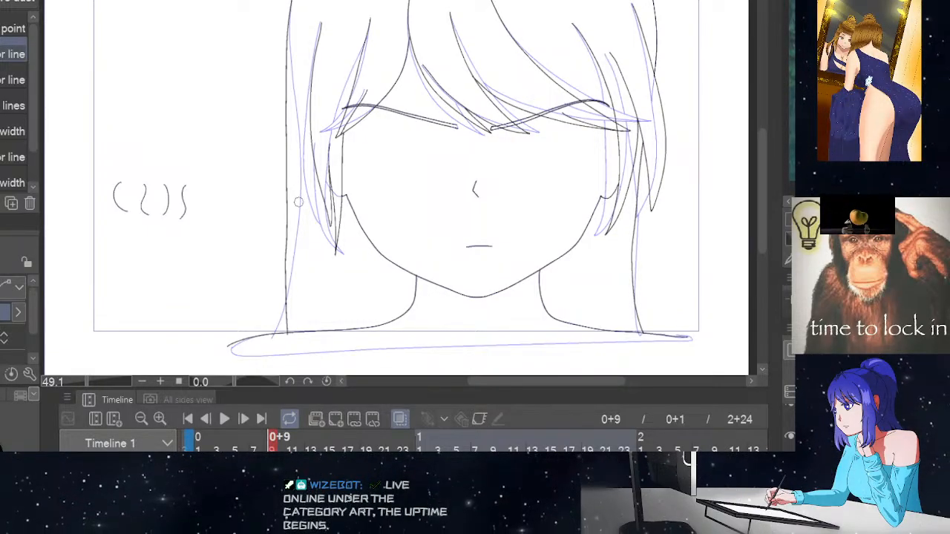
left_click_drag(288, 221, 285, 221)
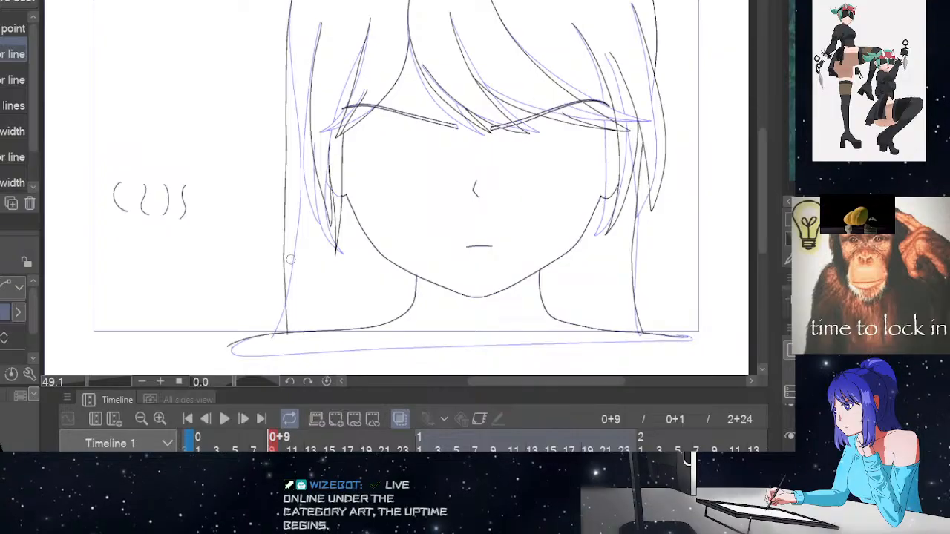
left_click_drag(285, 259, 287, 259)
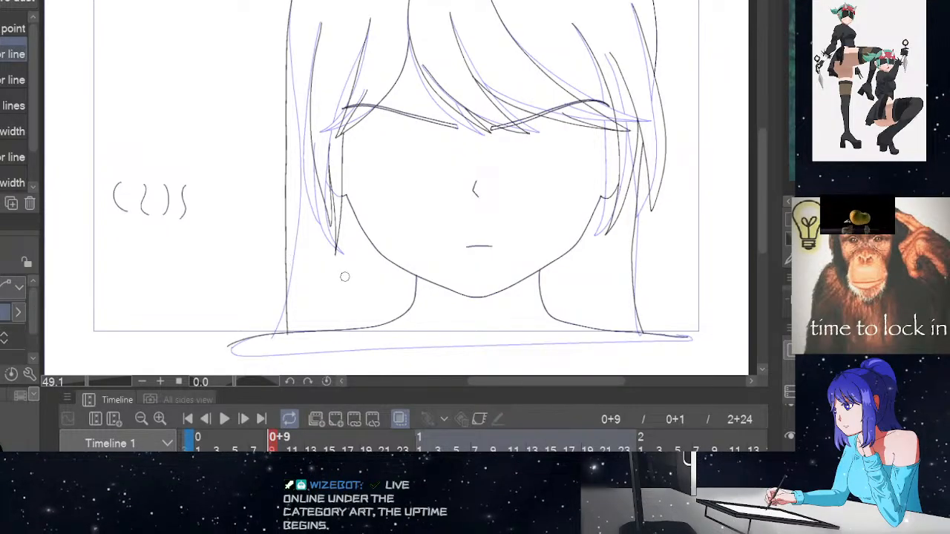
Compare the drawings on frames 0+1 and 0+9 with the onion skin off, and turn it back on
left_click_drag(432, 243, 416, 245)
left_click_drag(503, 219, 511, 221)
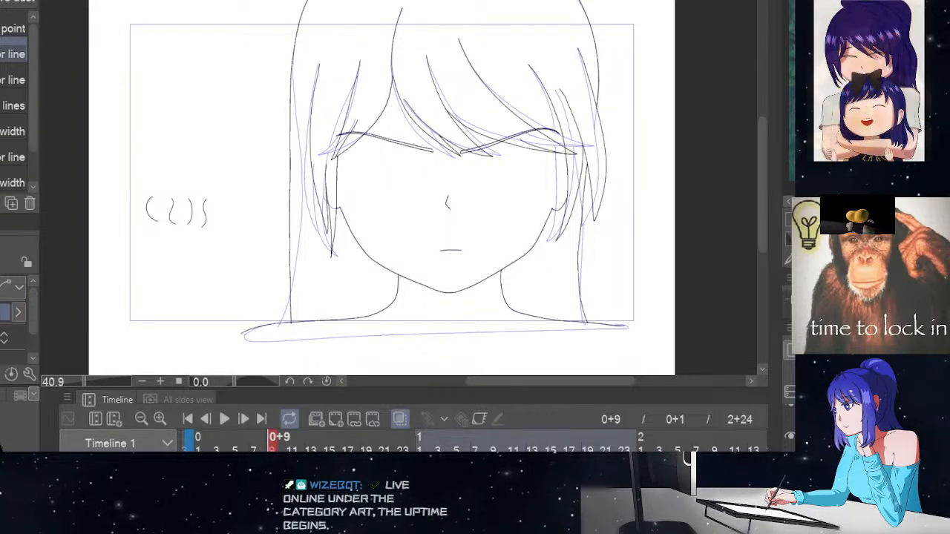
scroll(760, 141, "up", 1)
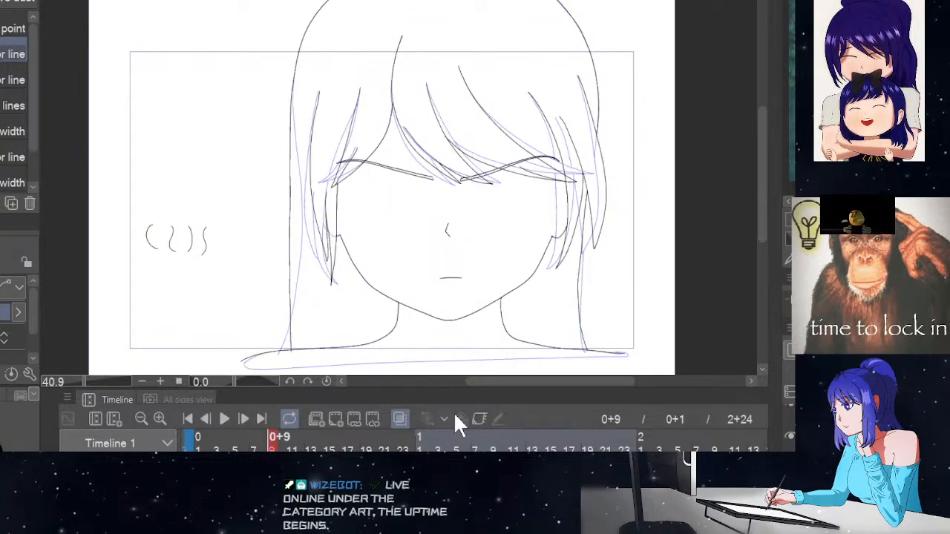
left_click(401, 419)
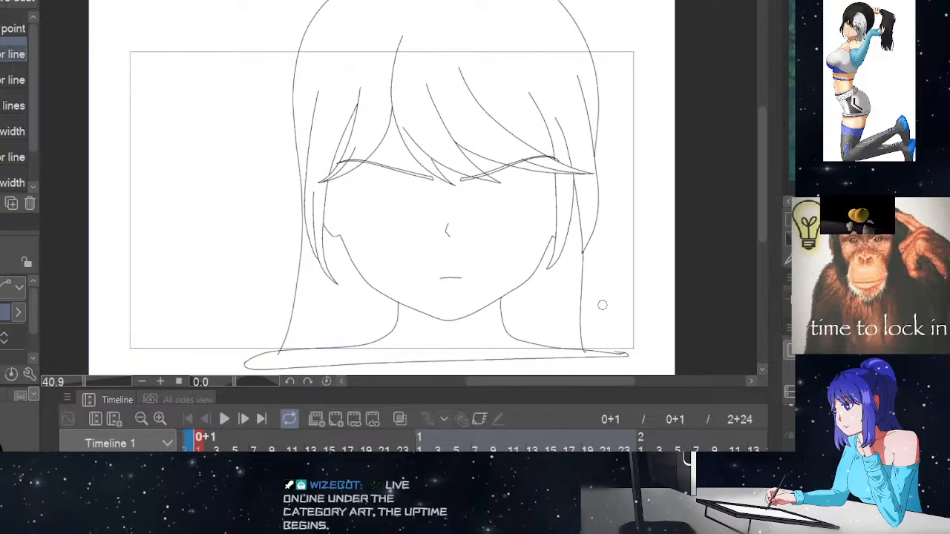
left_click(400, 420)
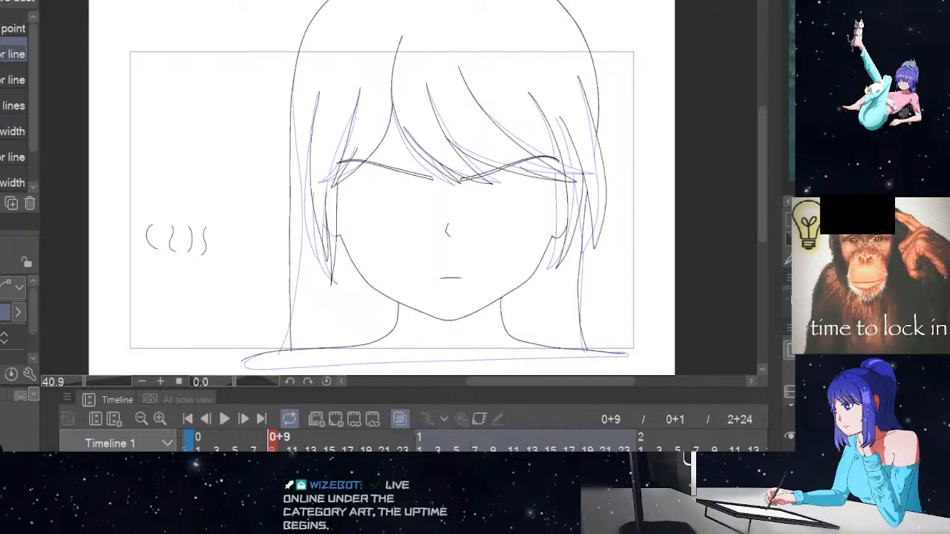
Add a new blank cel at frame 0+17
left_click_drag(762, 165, 762, 167)
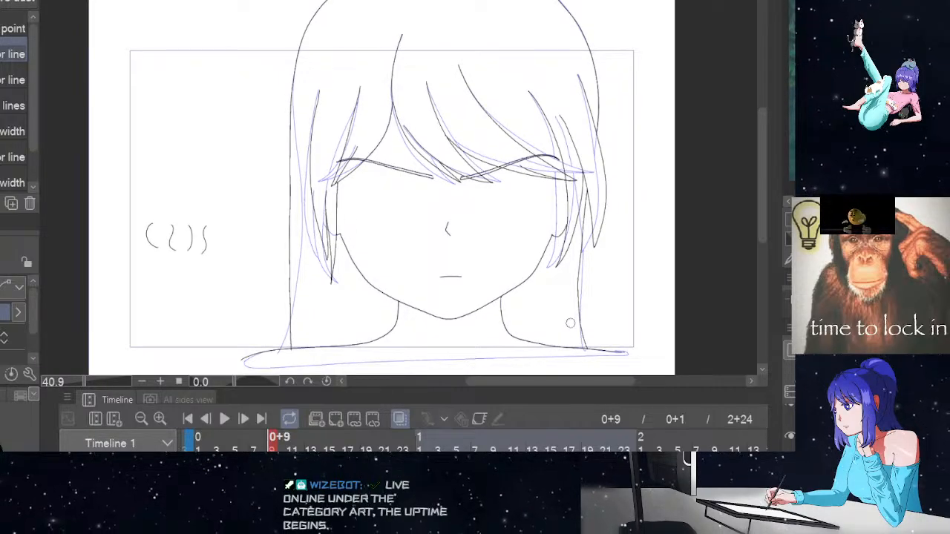
left_click_drag(552, 379, 553, 379)
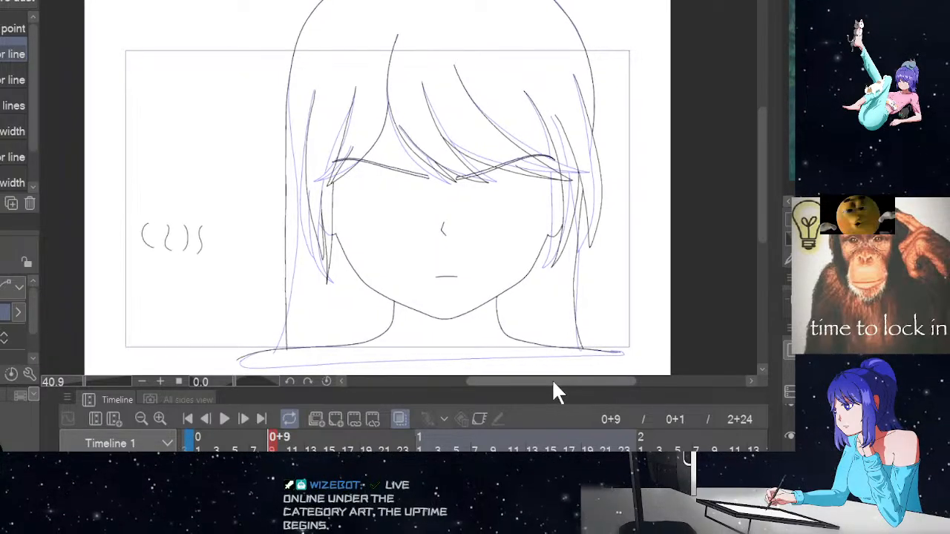
left_click(348, 438)
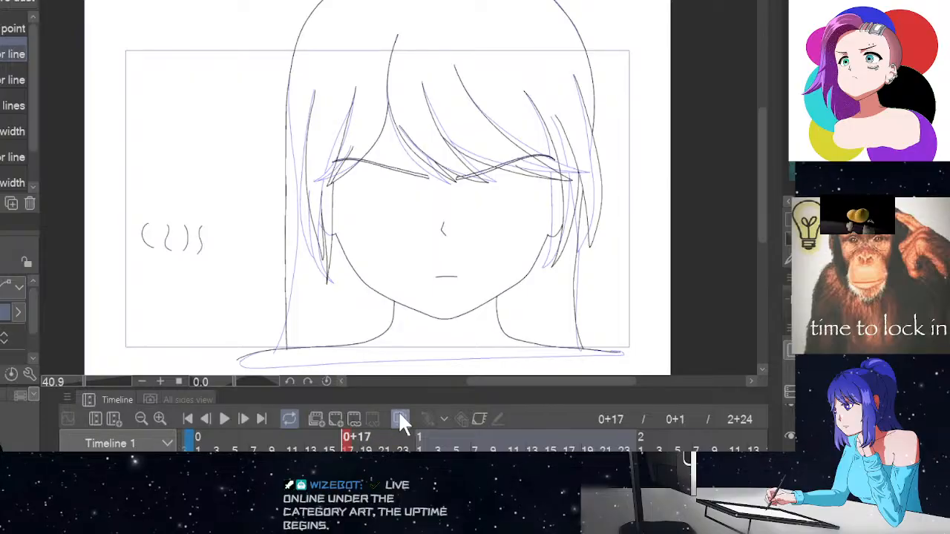
left_click(356, 441)
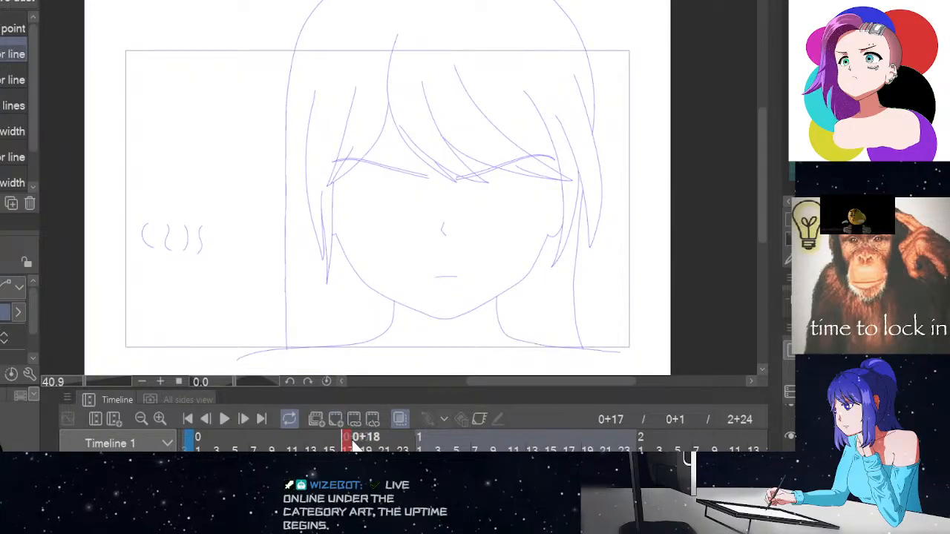
Flip back and forth between frames 0+1, 0+9 and 0+17 to check how the hair moves
key("Left")
key("Left")
key("Left")
key("Left")
key("Left")
key("Left")
key("Left")
key("Left")
key("Left")
key("Left")
key("Left")
key("Left")
key("Left")
key("Left")
key("Left")
key("Left")
key("Left")
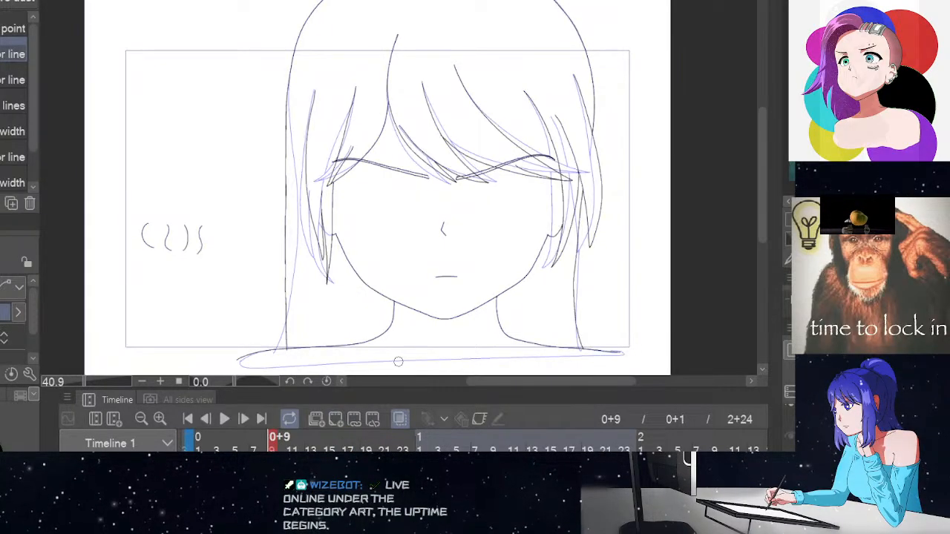
key("Right")
key("Right")
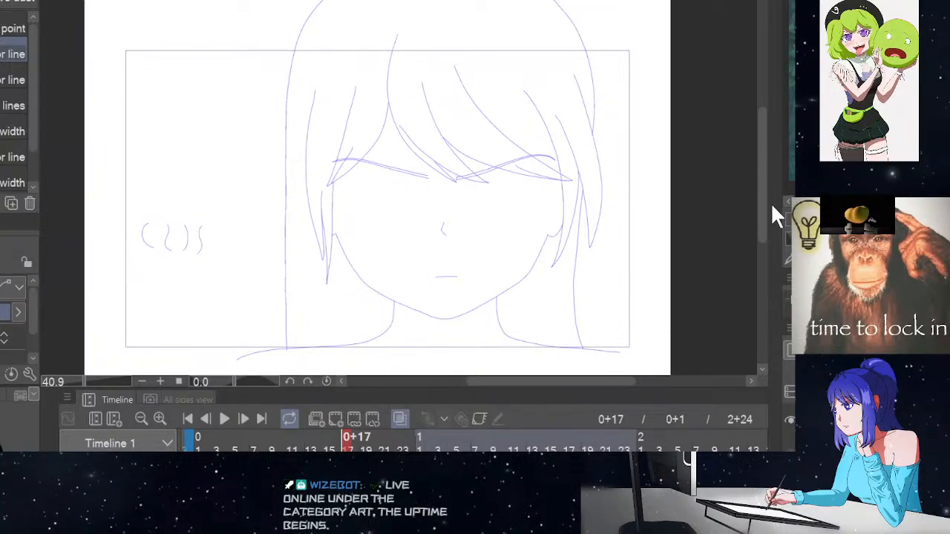
scroll(760, 201, "up", 1)
left_click_drag(759, 198, 762, 204)
key("Left")
key("Left")
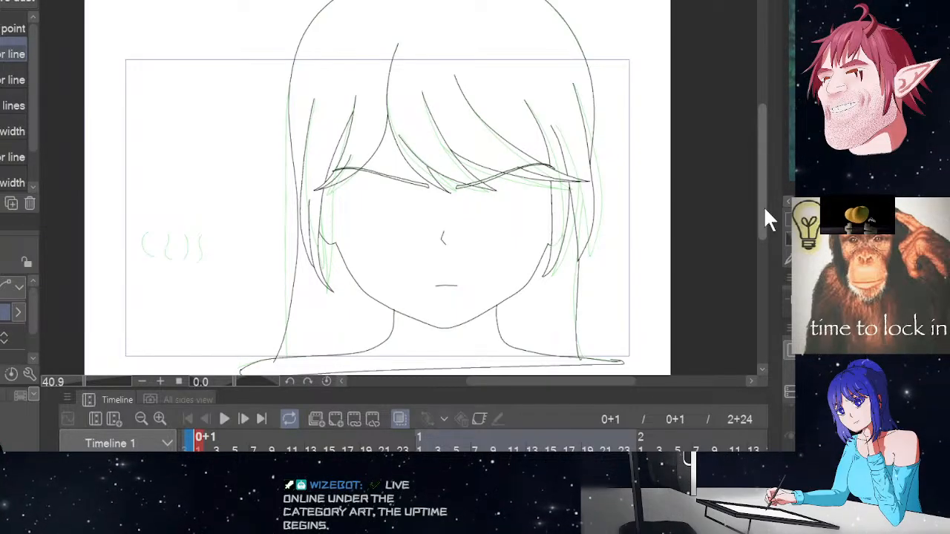
key("Right")
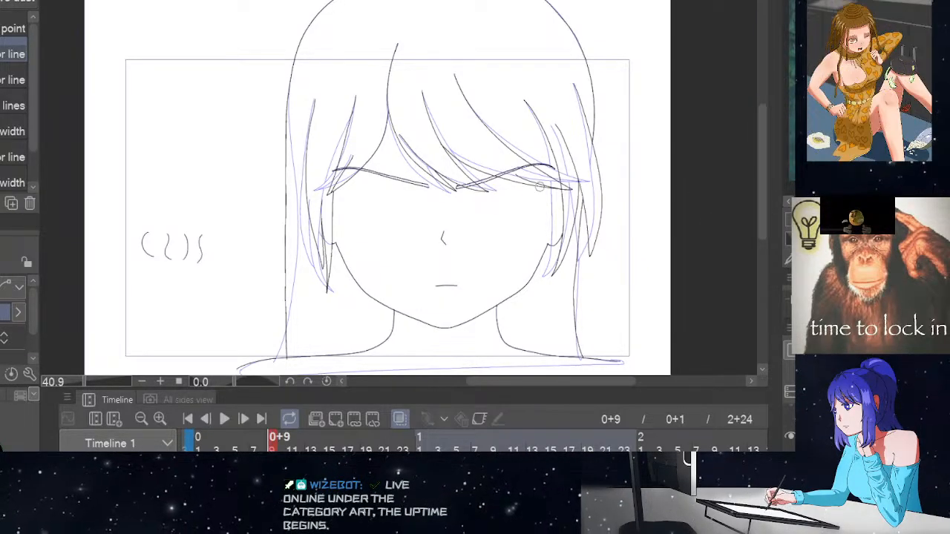
Go to the blank frame 0+17 and switch to the inking pen
left_click(460, 217)
key("Right")
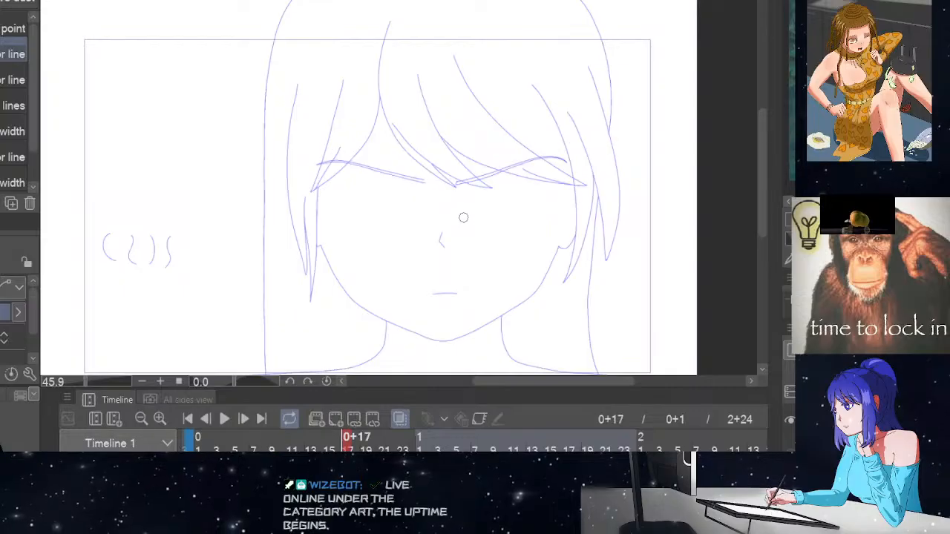
left_click(681, 199, "alt")
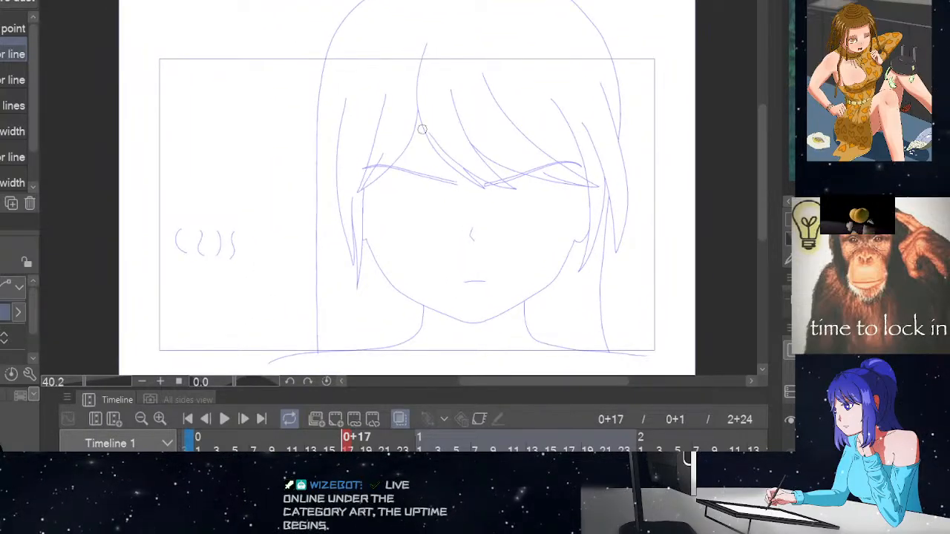
key("p")
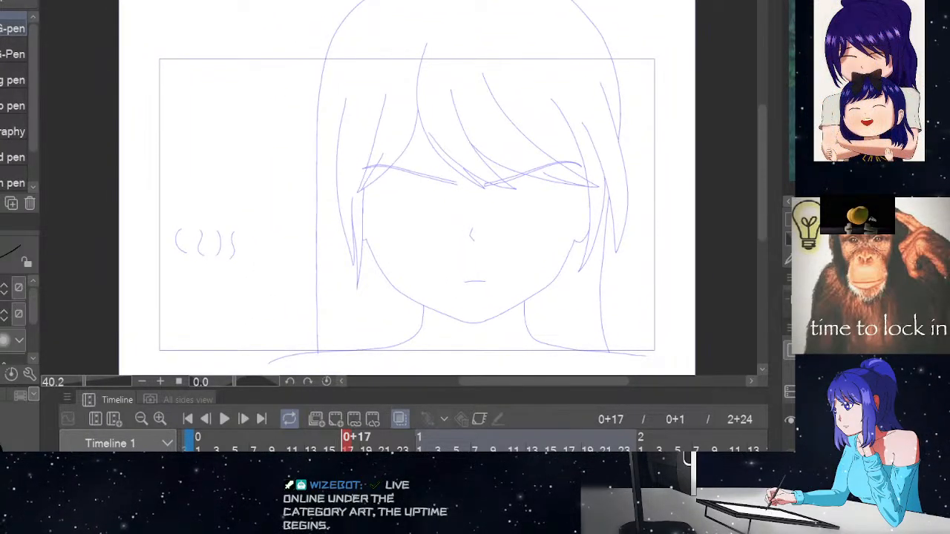
mouse_move(371, 1)
left_mouse_down()
mouse_move(322, 86)
mouse_move(317, 150)
left_mouse_up()
key("ctrl+z")
mouse_move(366, 1)
left_mouse_down()
mouse_move(314, 97)
mouse_move(322, 175)
left_mouse_up()
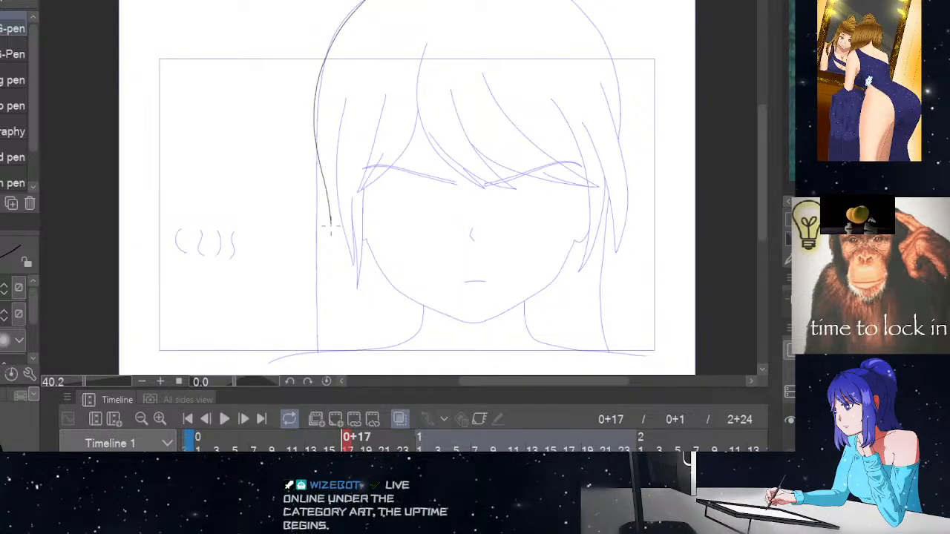
left_click_drag(331, 229, 313, 375)
key("ctrl+z")
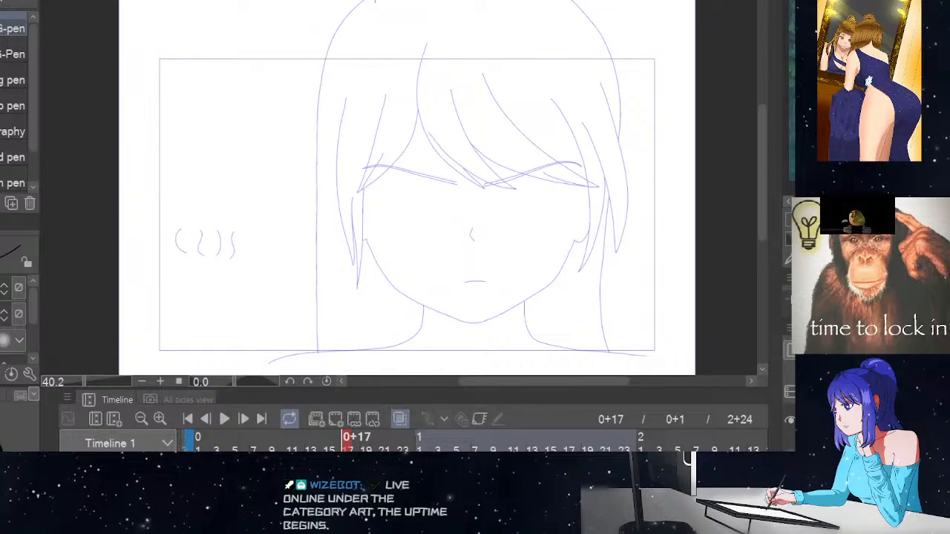
mouse_move(353, 12)
left_mouse_down()
mouse_move(321, 84)
mouse_move(327, 221)
mouse_move(318, 361)
left_mouse_up()
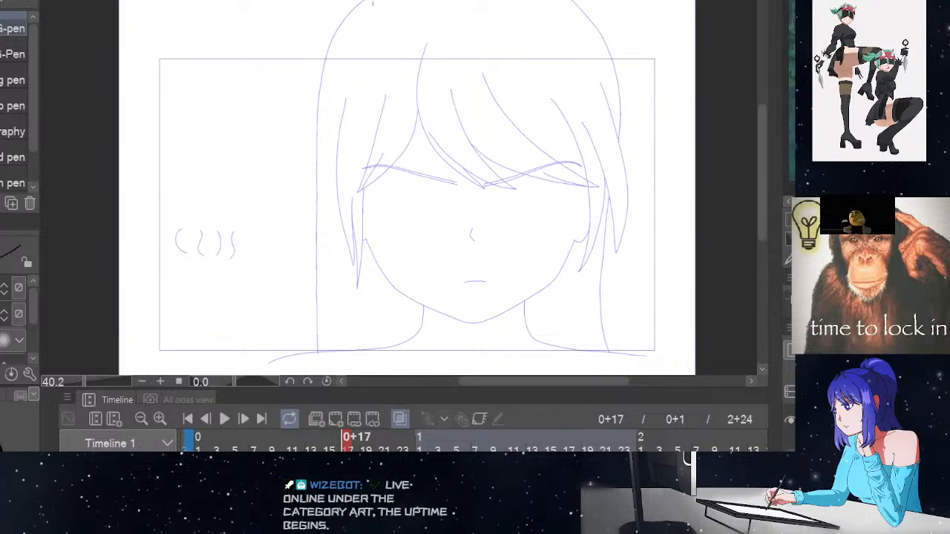
Ink the left hair outline on frame 0+17 from crown to shoulder, bowing outward, and pinch its crown part towards the guide
mouse_move(343, 34)
left_mouse_down()
mouse_move(311, 181)
mouse_move(305, 274)
mouse_move(326, 364)
left_mouse_up()
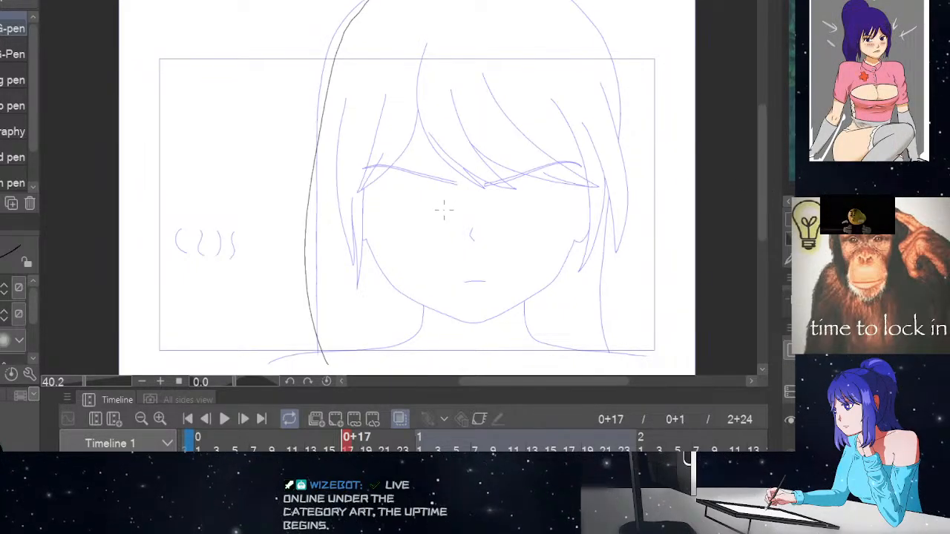
key("e")
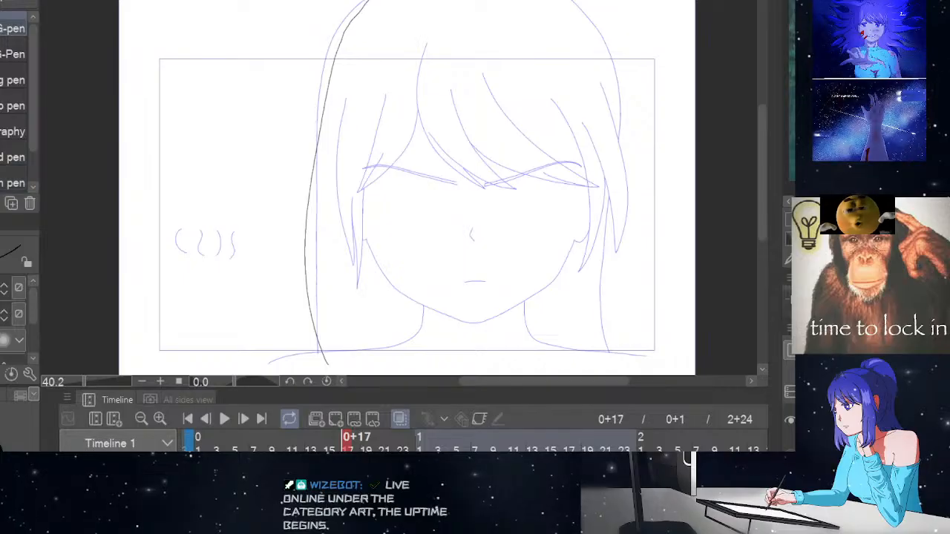
key("y")
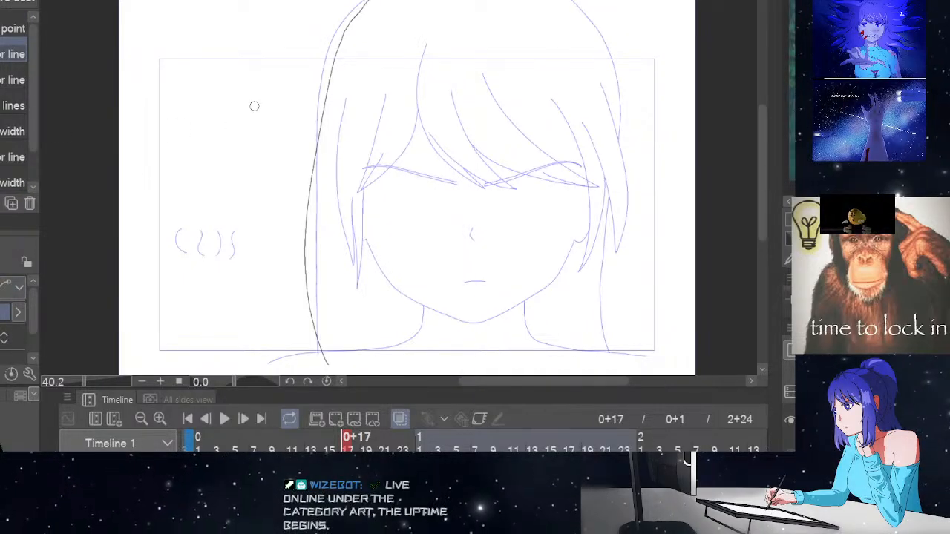
mouse_move(346, 34)
left_mouse_down()
mouse_move(336, 31)
mouse_move(325, 71)
left_mouse_up()
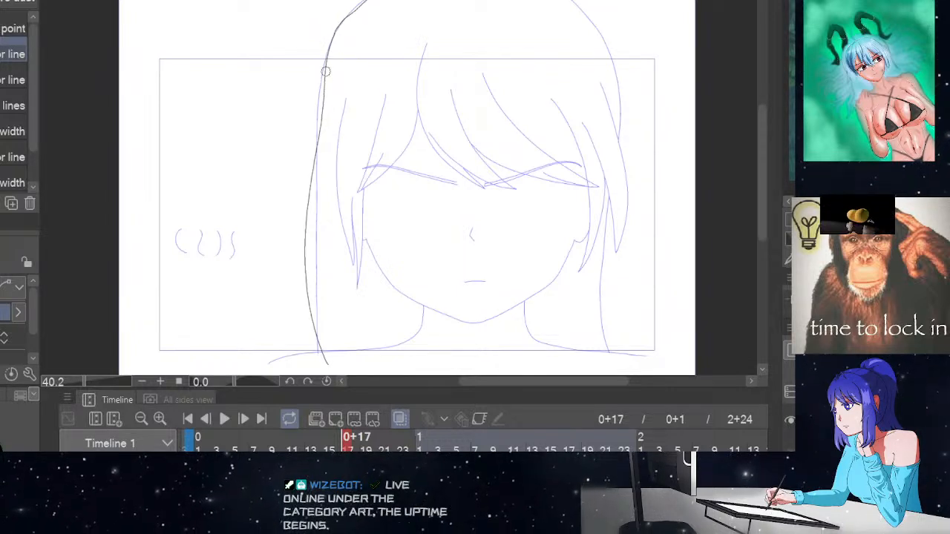
Pinch the upper section of the left hair outline beside the fringe so it follows the onion-skin guide
scroll(368, 93, "up", 2)
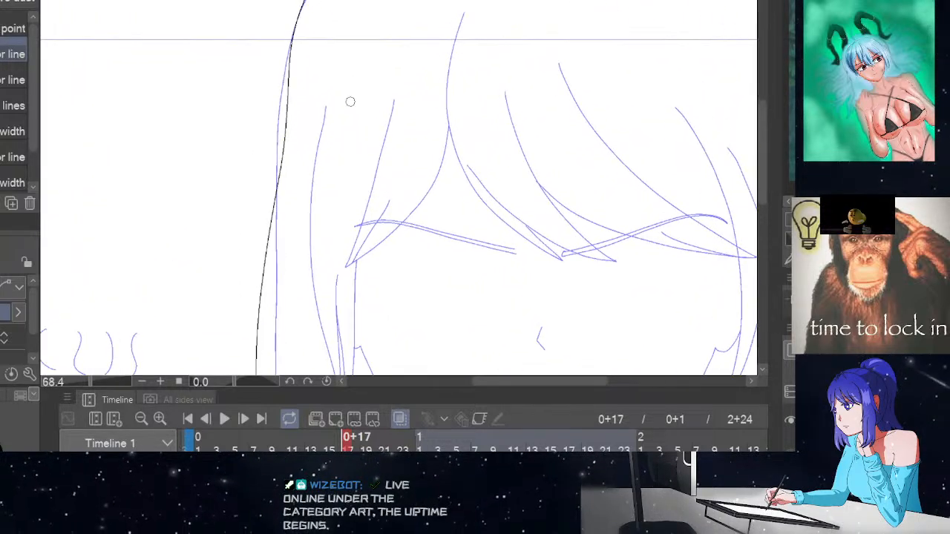
left_click_drag(287, 121, 278, 121)
left_click_drag(303, 1, 281, 85)
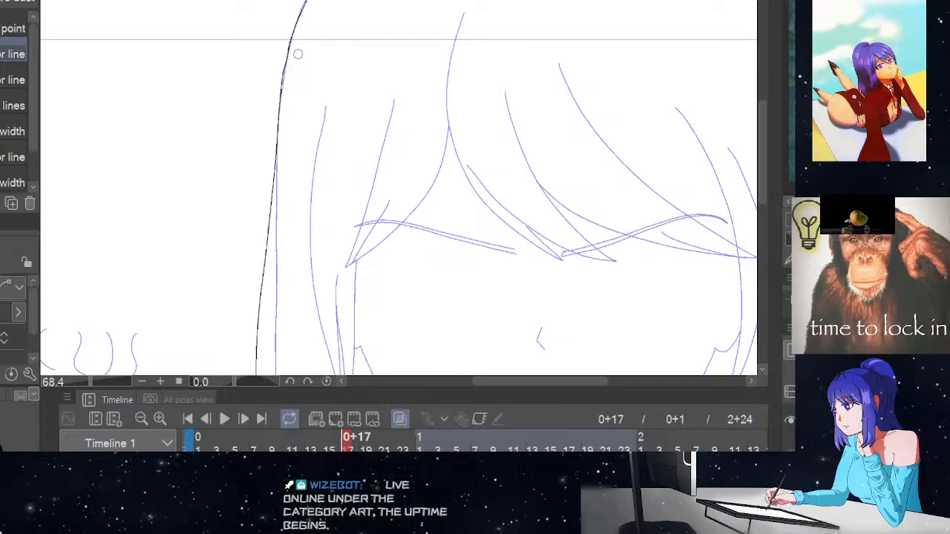
left_click(6, 320)
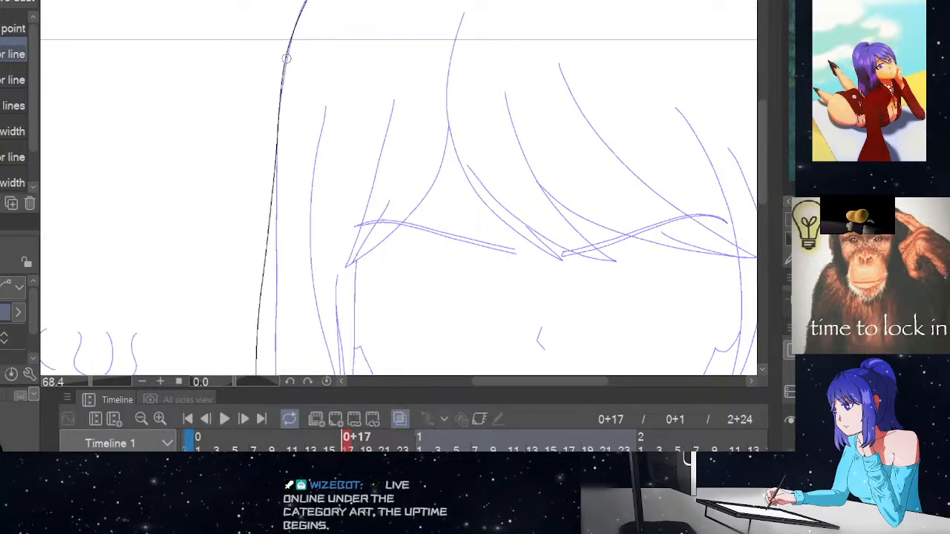
left_click_drag(303, 1, 288, 58)
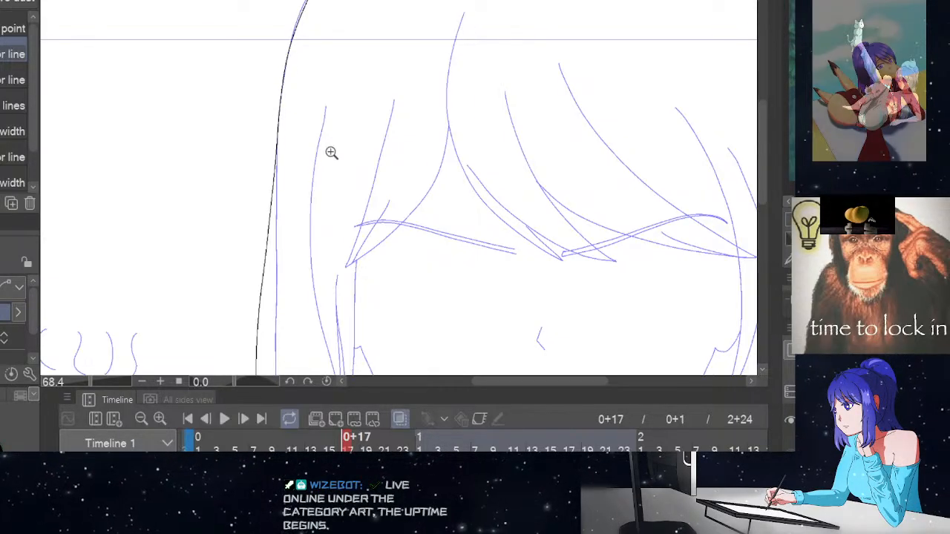
Pinch the lower end of the left hair outline on frame 0+17 inward, towards the guide at the shoulder
scroll(329, 153, "down", 3)
scroll(762, 179, "down", 2)
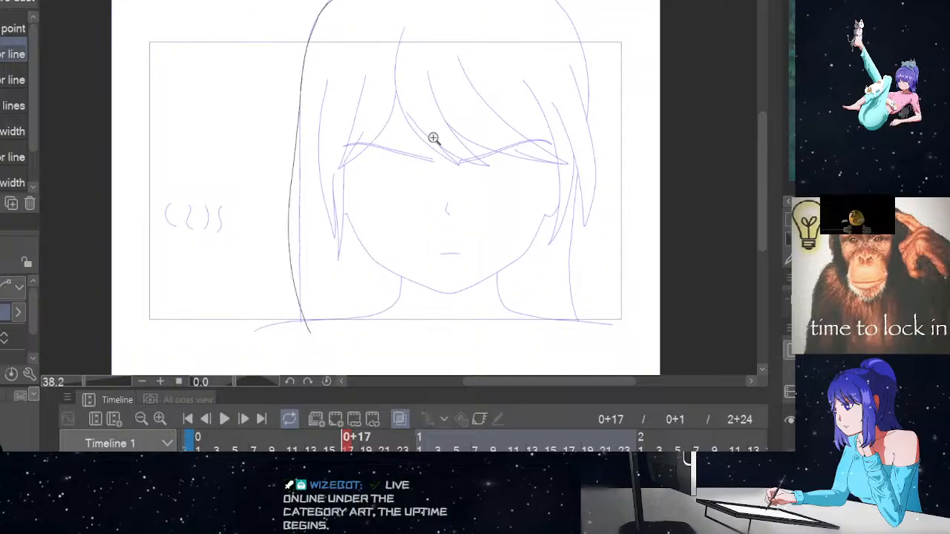
scroll(433, 138, "up", 2)
scroll(415, 202, "down", 1)
scroll(415, 202, "down", 1)
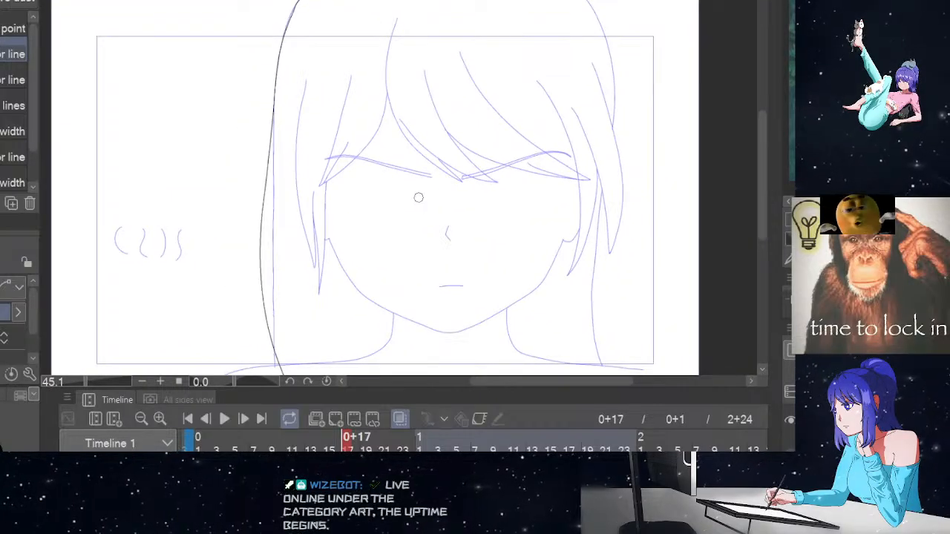
scroll(394, 231, "down", 1)
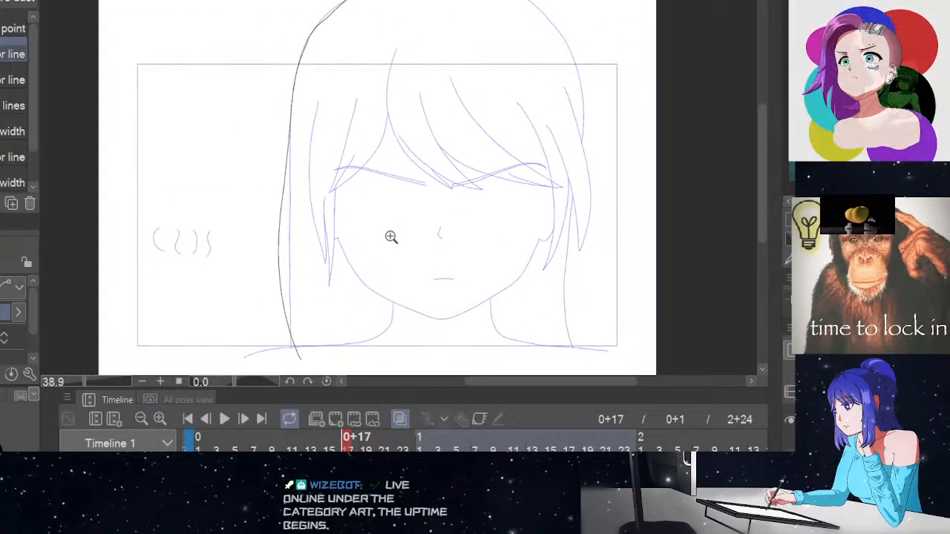
key("ctrl+Left")
key("ctrl+Left")
key("ctrl+Right")
key("ctrl+Right")
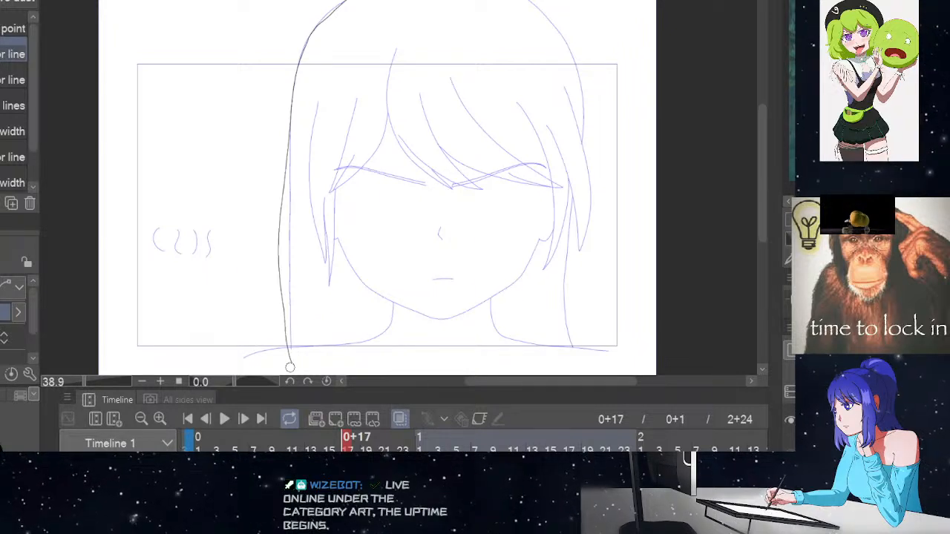
left_click_drag(289, 320, 300, 359)
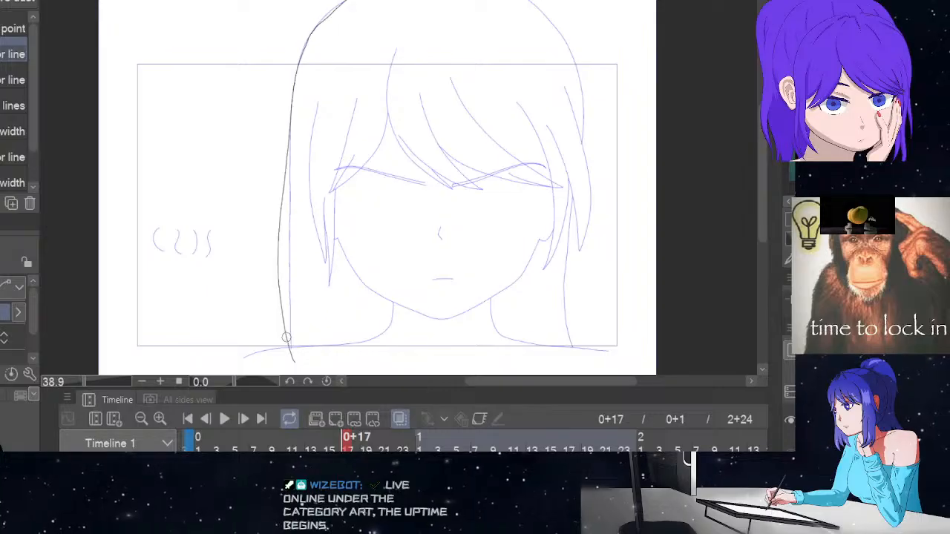
Switch to the G-pen and flip between frames 0+1, 0+9 and 0+17 to compare the hair's movement
left_click_drag(537, 380, 558, 383)
key("p")
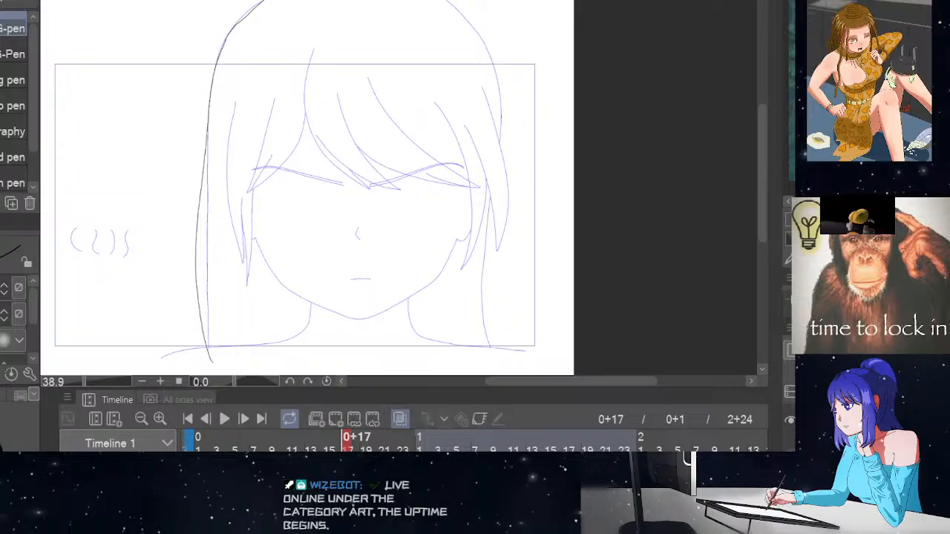
left_click_drag(762, 156, 761, 160)
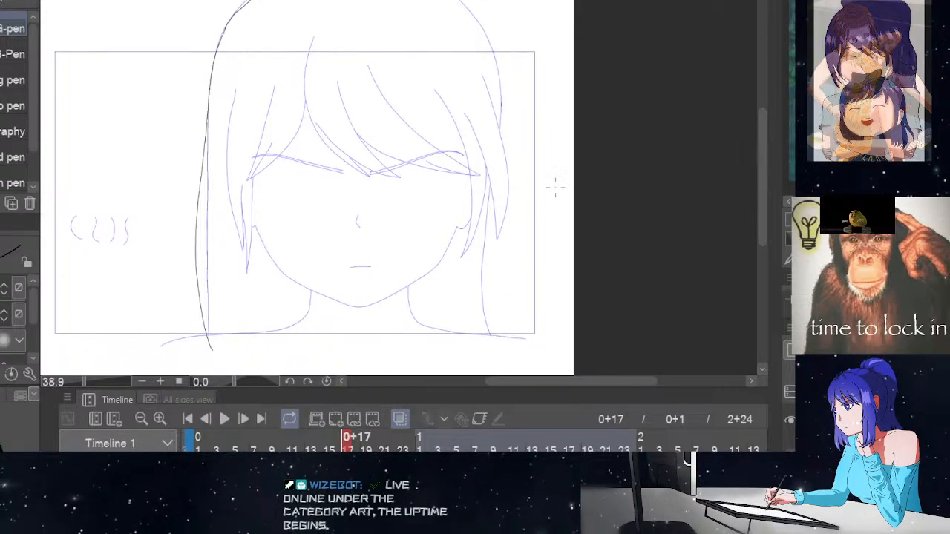
key("comma")
key("period")
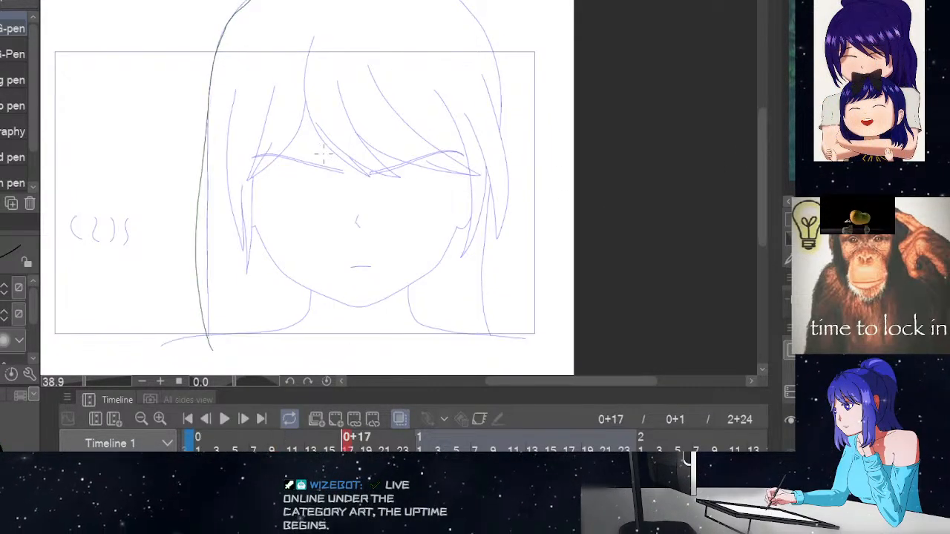
key("comma")
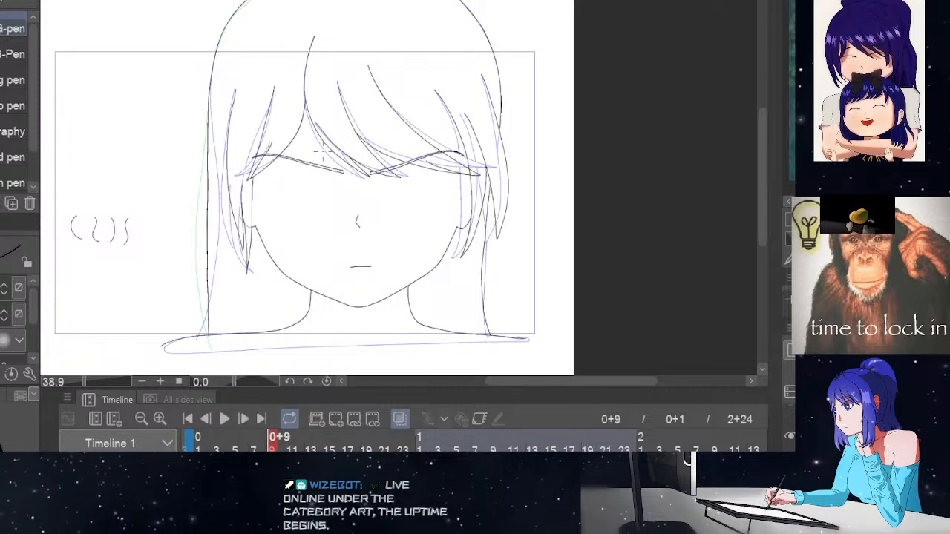
key("period")
key("comma")
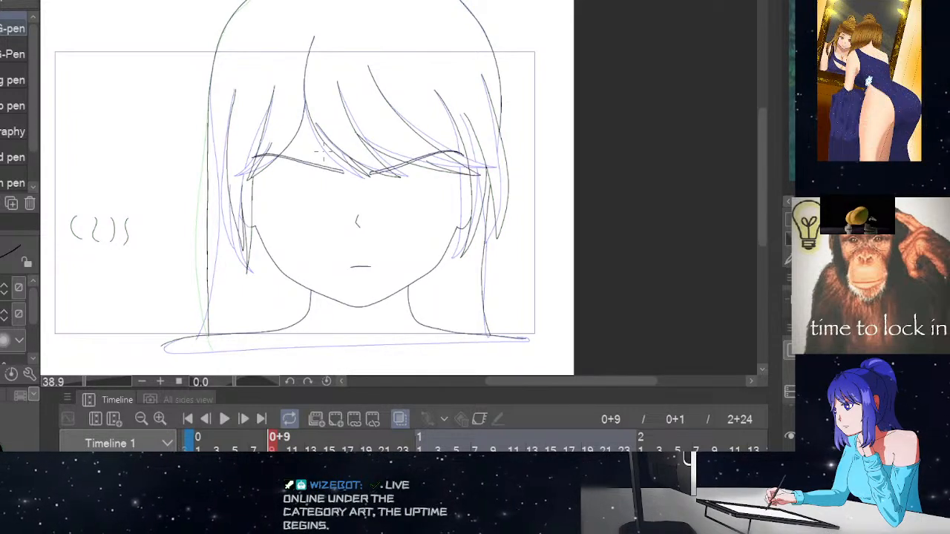
key("Home")
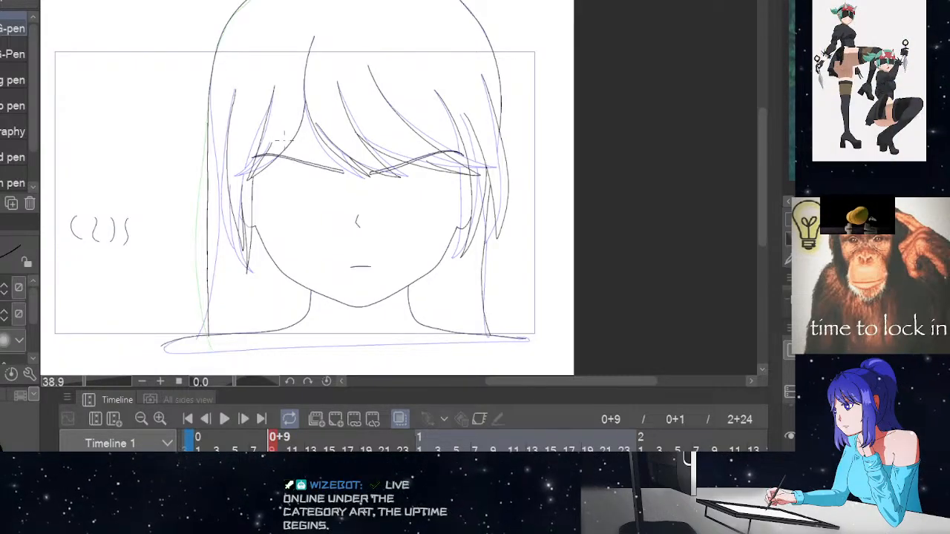
key("Left")
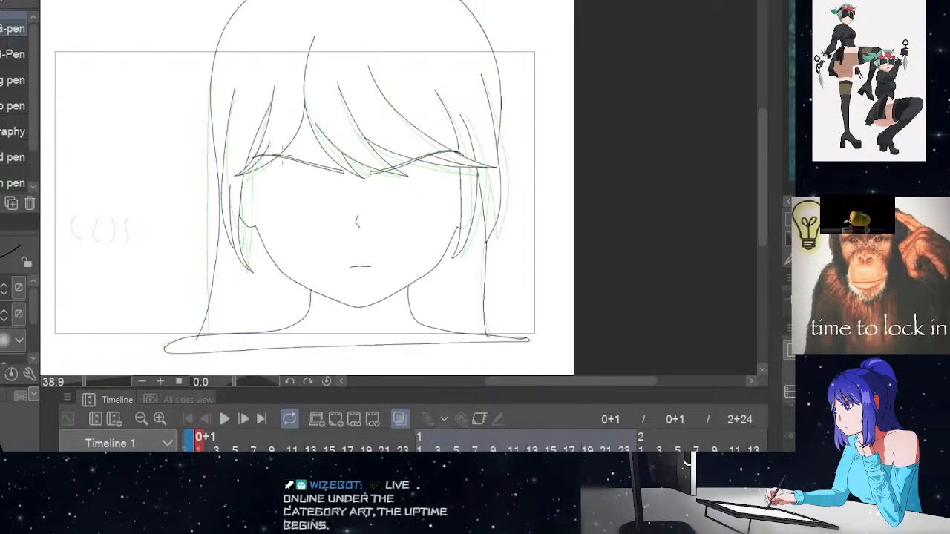
key("Right")
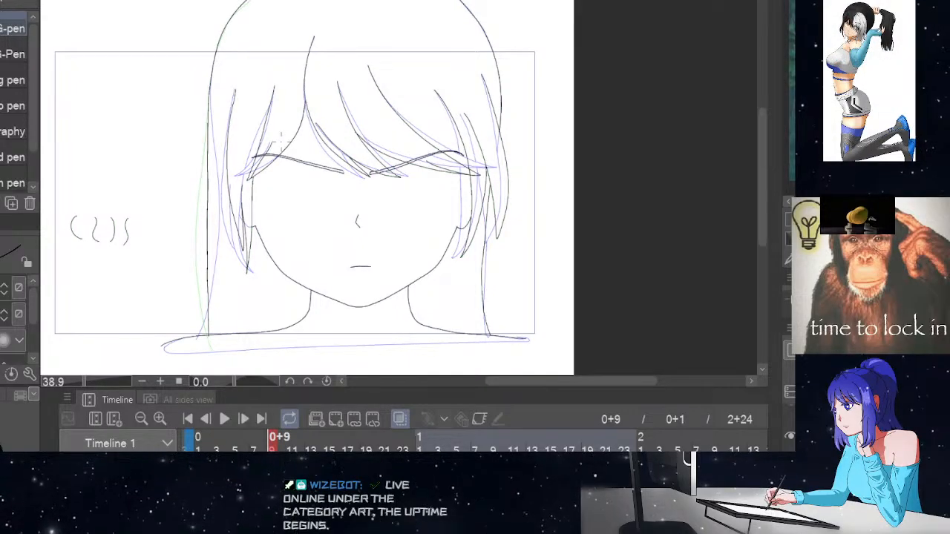
key("Left")
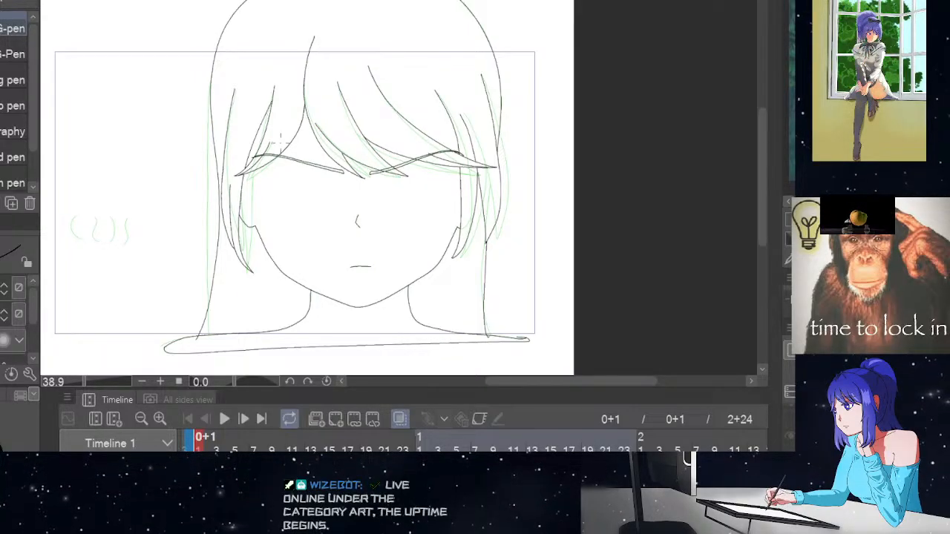
key("Right")
key("Left")
key("Right")
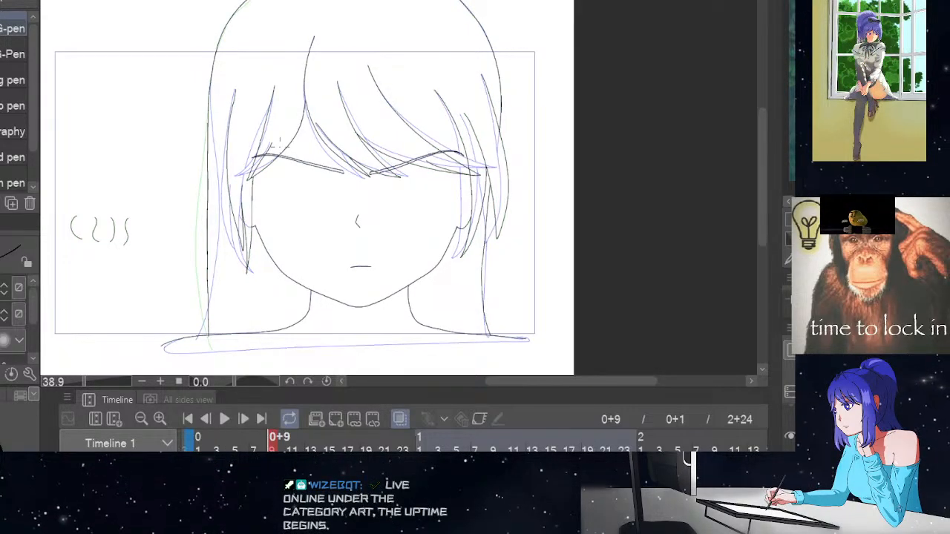
Ink a short hair strand branching off the middle of the fringe on frame 0+9
key("Right")
key("Left")
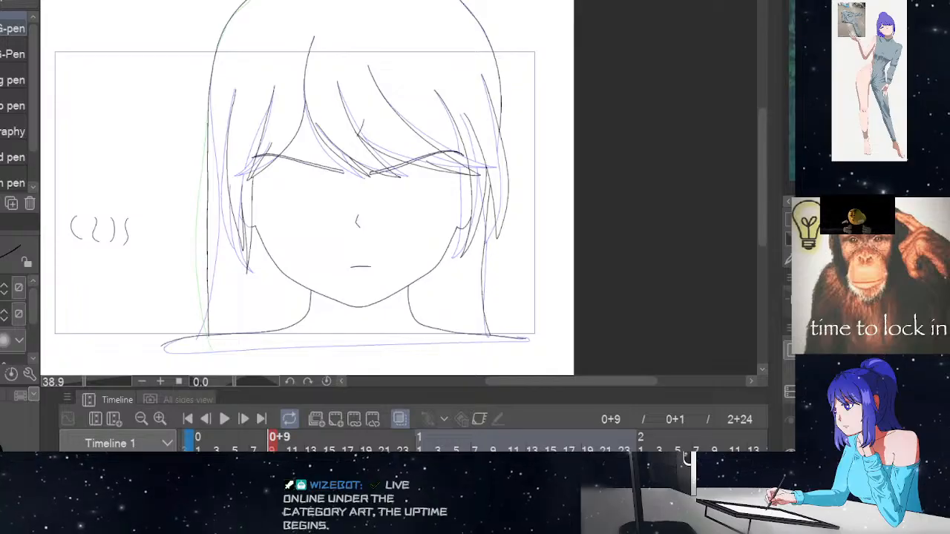
left_click_drag(762, 181, 762, 183)
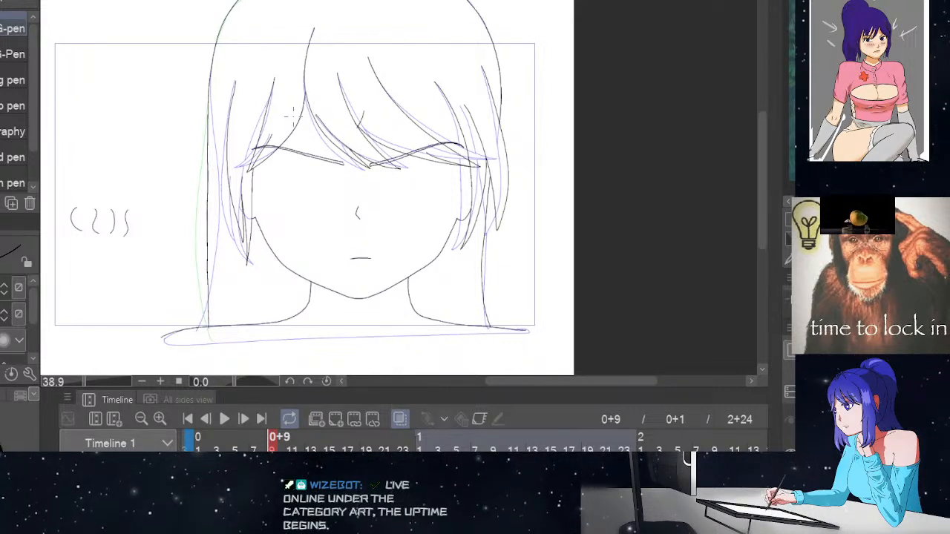
Pinch the outer strand of the left side lock on frame 0+9 into a straighter curve and connect its vector lines at the tip
scroll(271, 117, "up", 2)
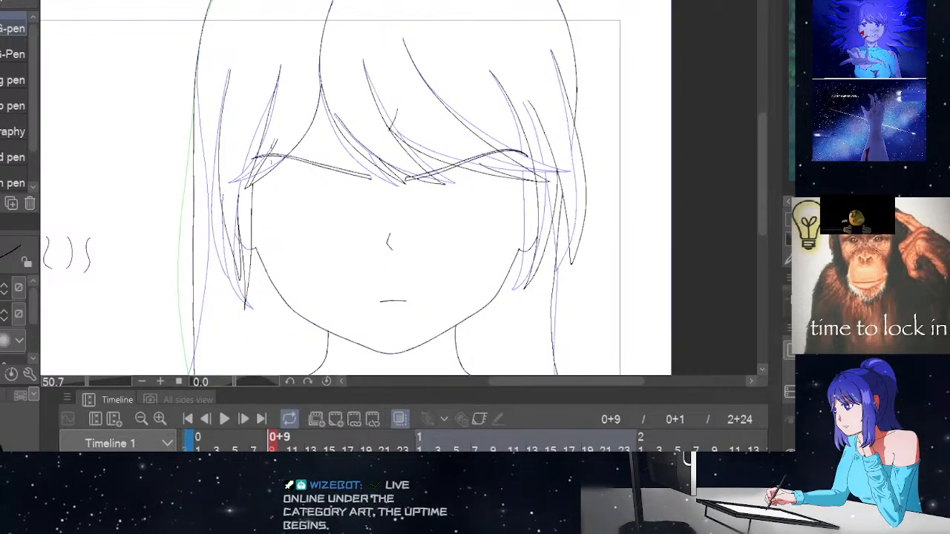
scroll(268, 192, "down", 2)
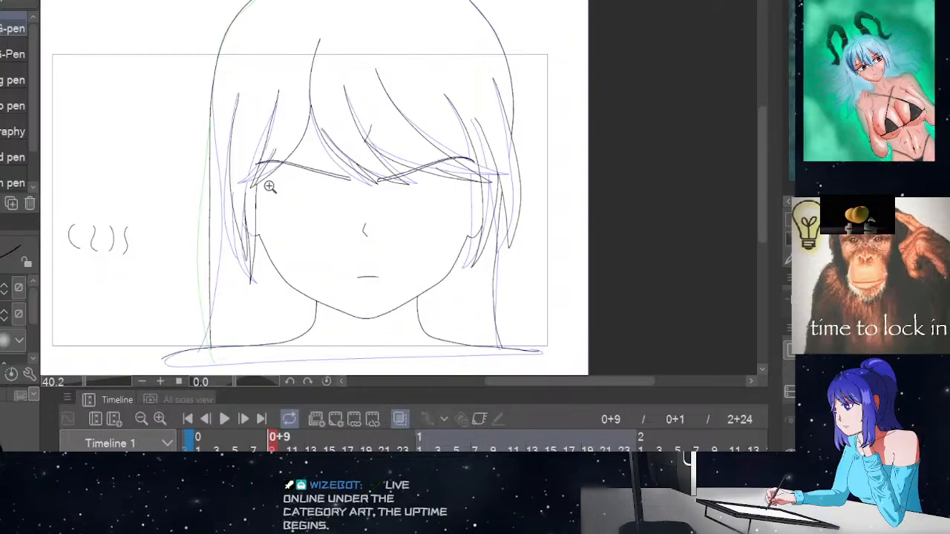
scroll(270, 185, "up", 1)
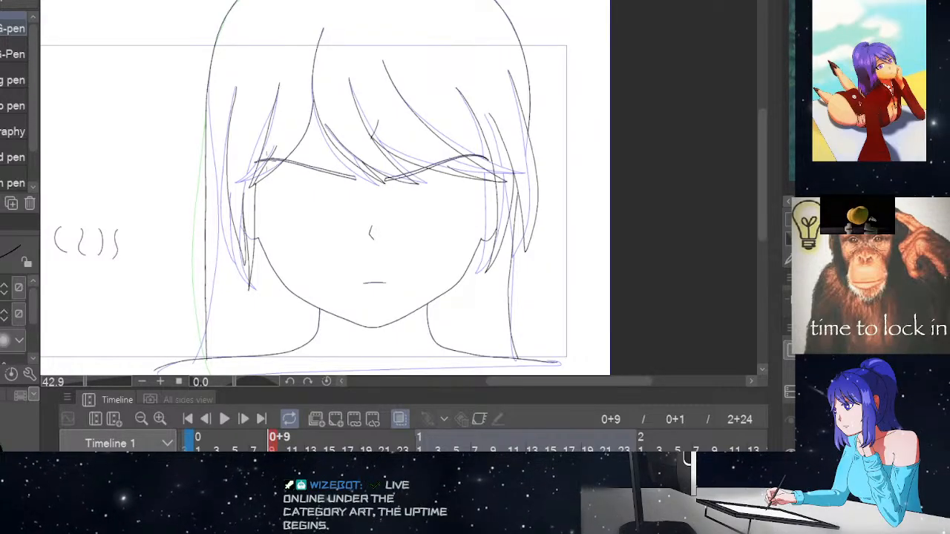
scroll(263, 145, "up", 1)
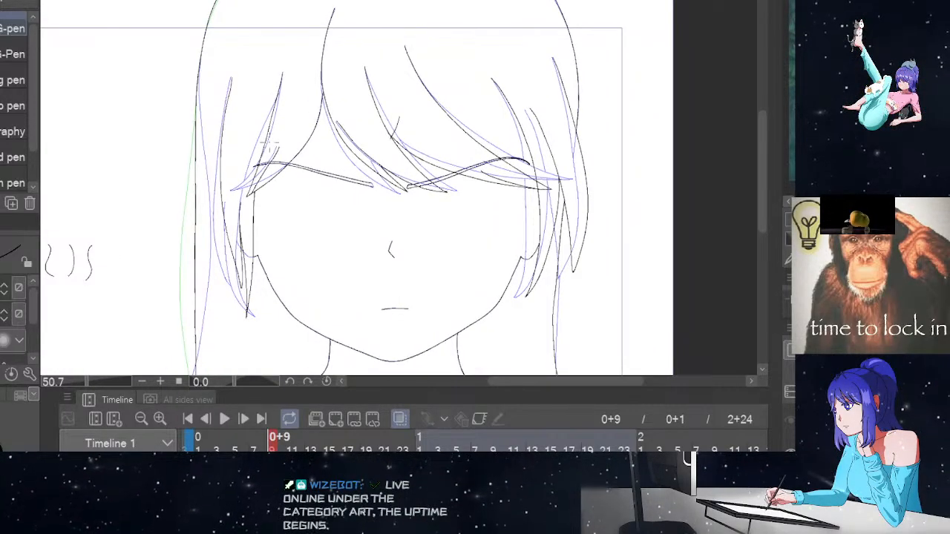
key("y")
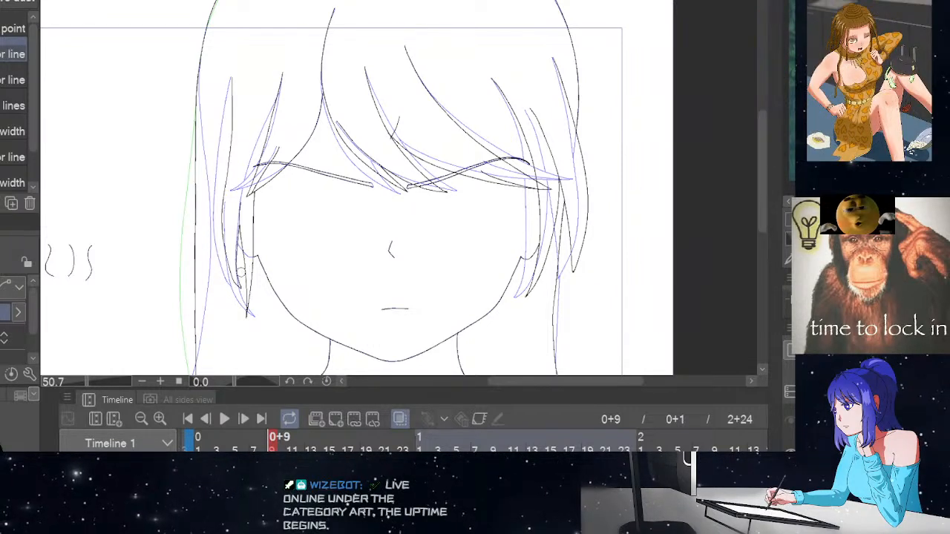
left_click(14, 105)
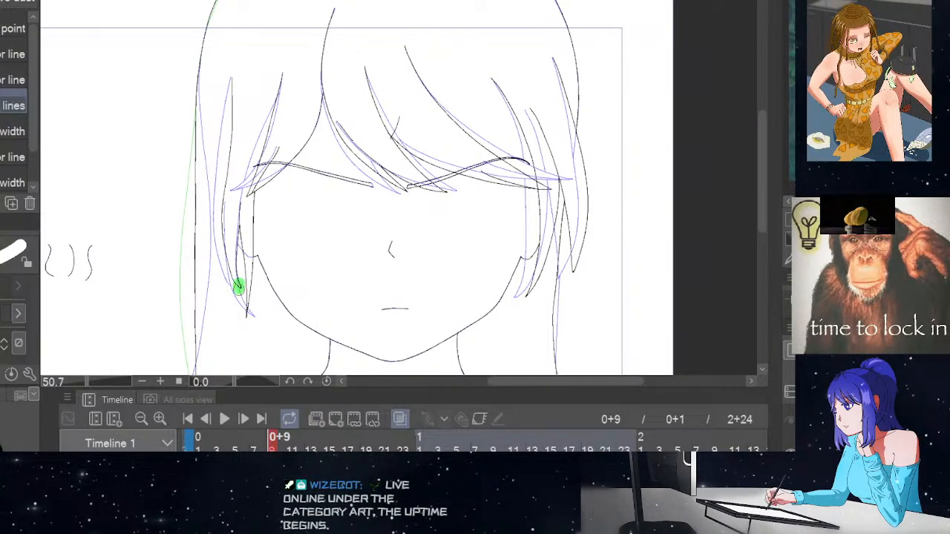
left_click(13, 55)
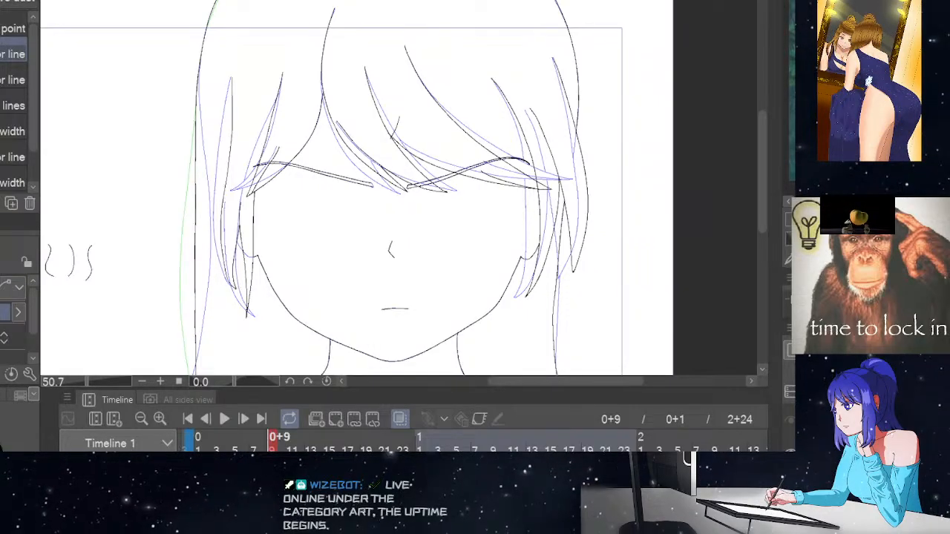
Bend the inner strand of the left side lock on frame 0+9 outward over the ear and erase the stray line overlap beside it
key("p")
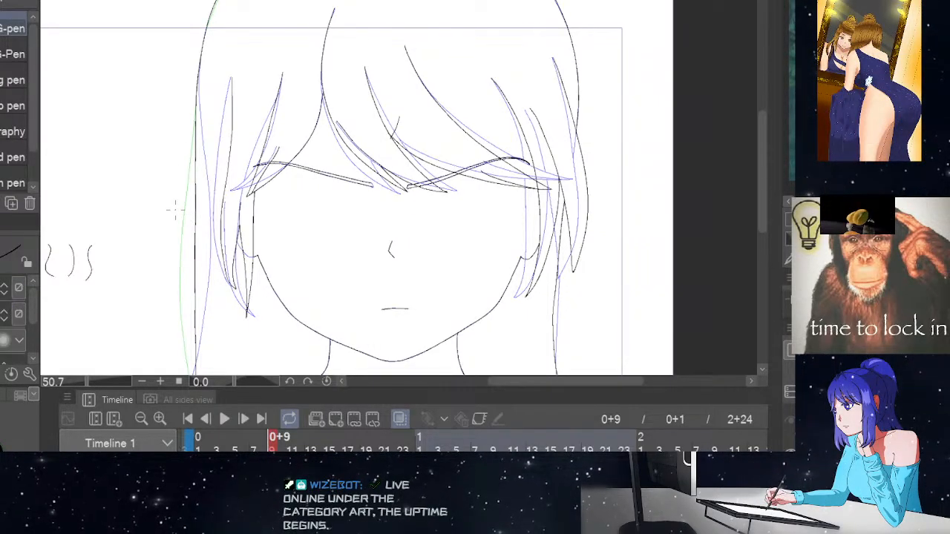
key("y")
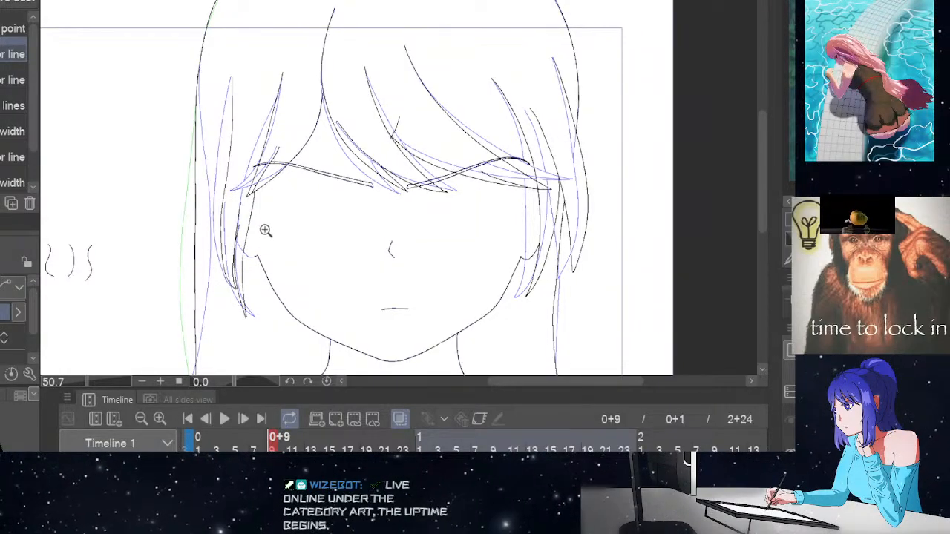
scroll(265, 229, "up", 2)
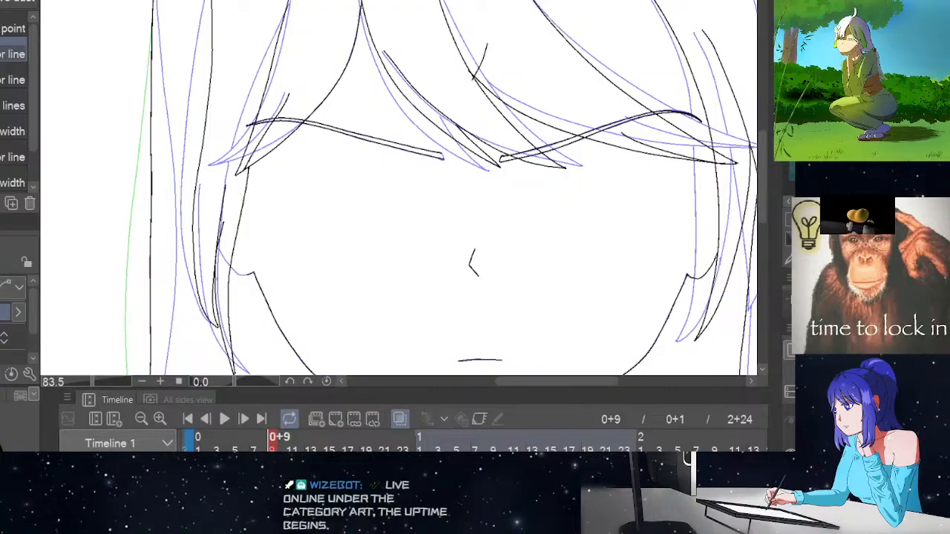
key("e")
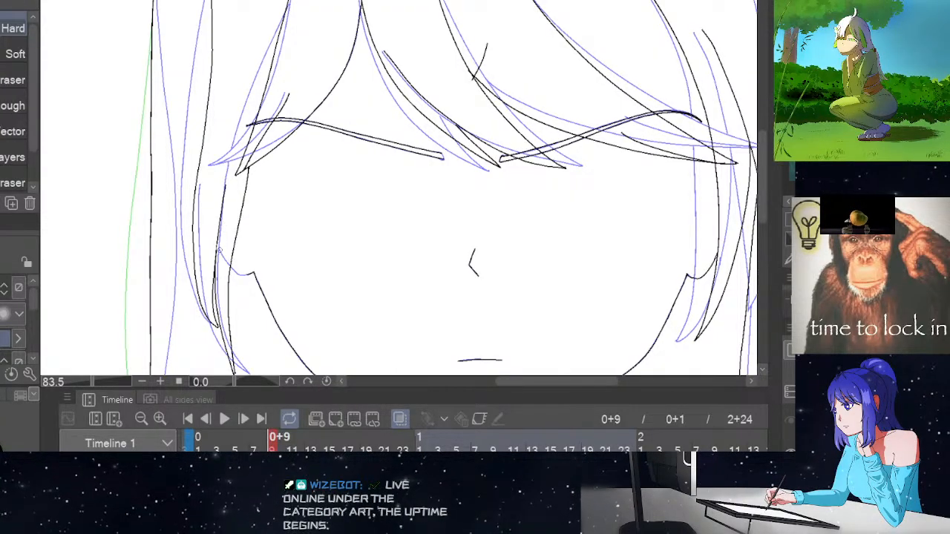
scroll(223, 245, "up", 5)
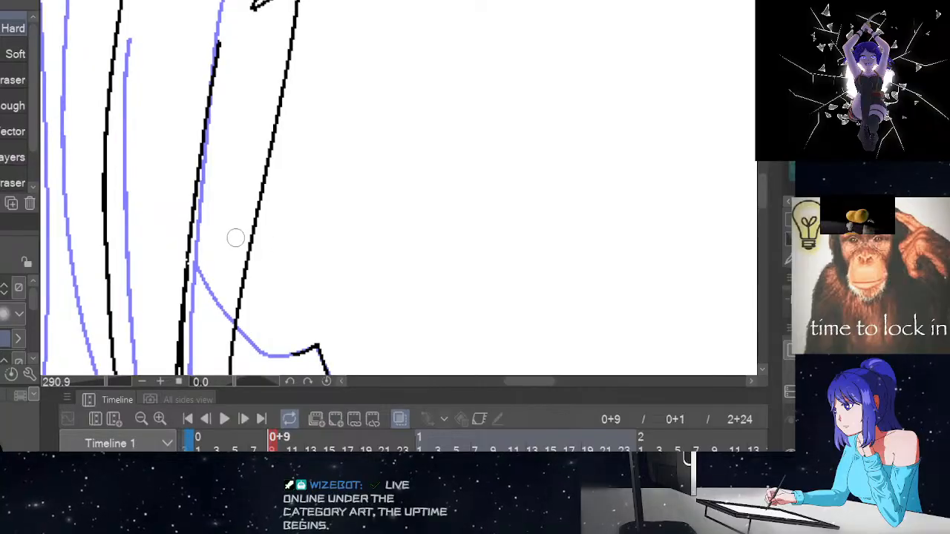
scroll(250, 229, "down", 3)
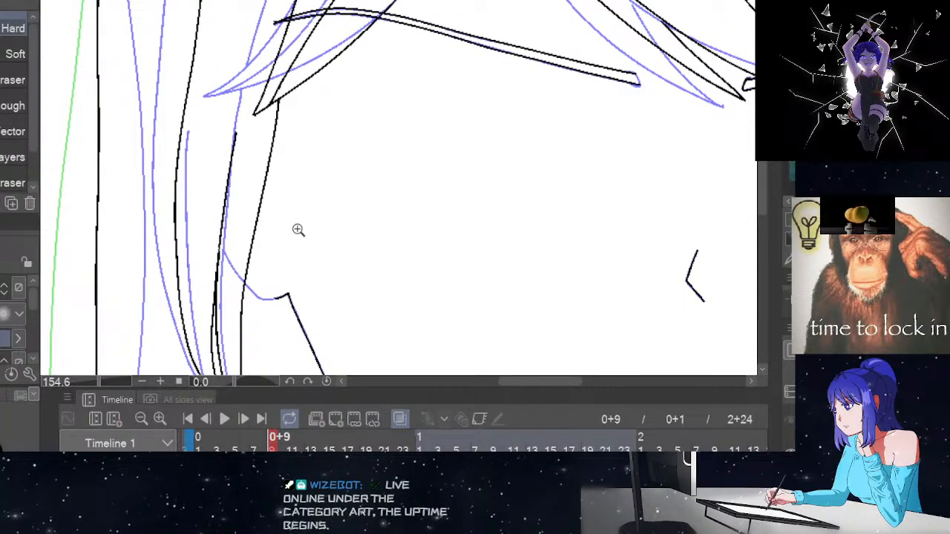
scroll(298, 229, "down", 4)
scroll(316, 227, "up", 1)
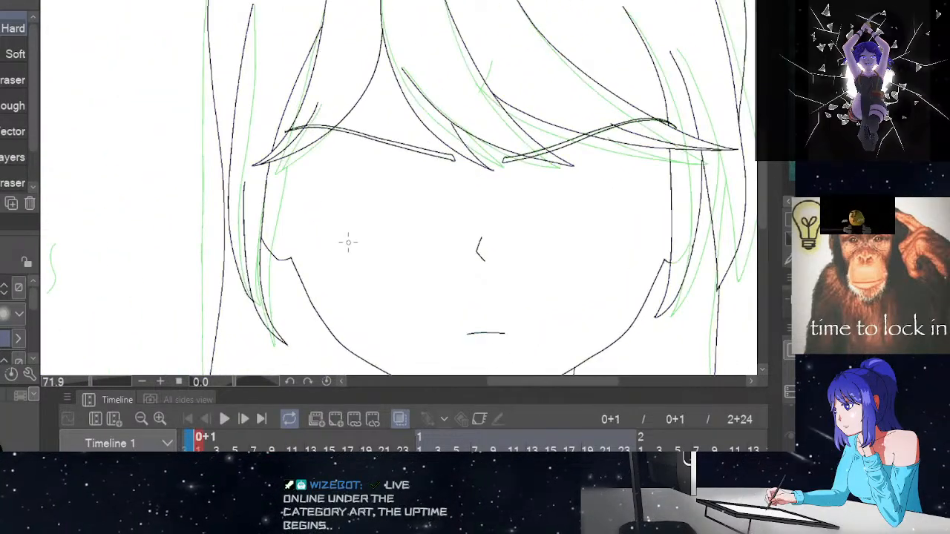
Flip between frames 0+1 and 0+9 to compare the side locks, and turn off the onion skin on frame 0+1
key("Right")
key("Left")
key("Right")
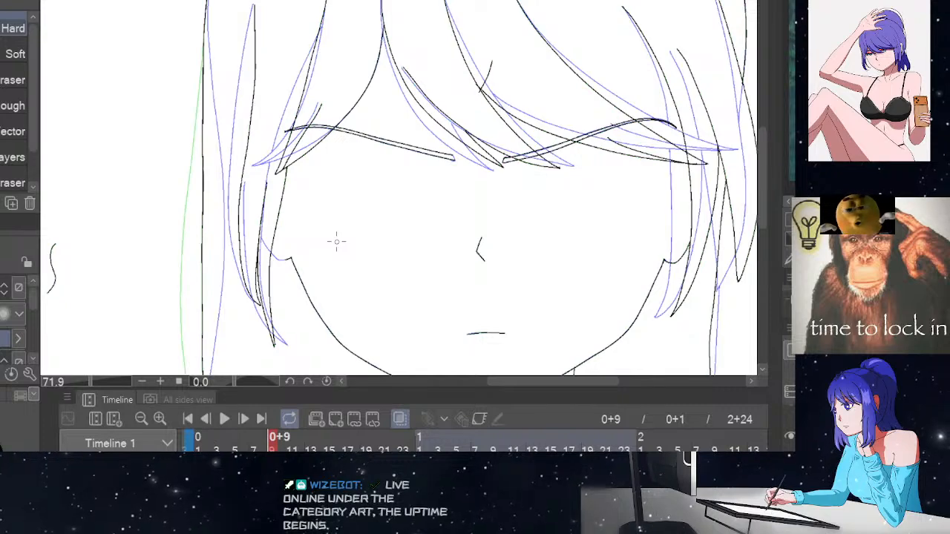
key("Left")
key("Right")
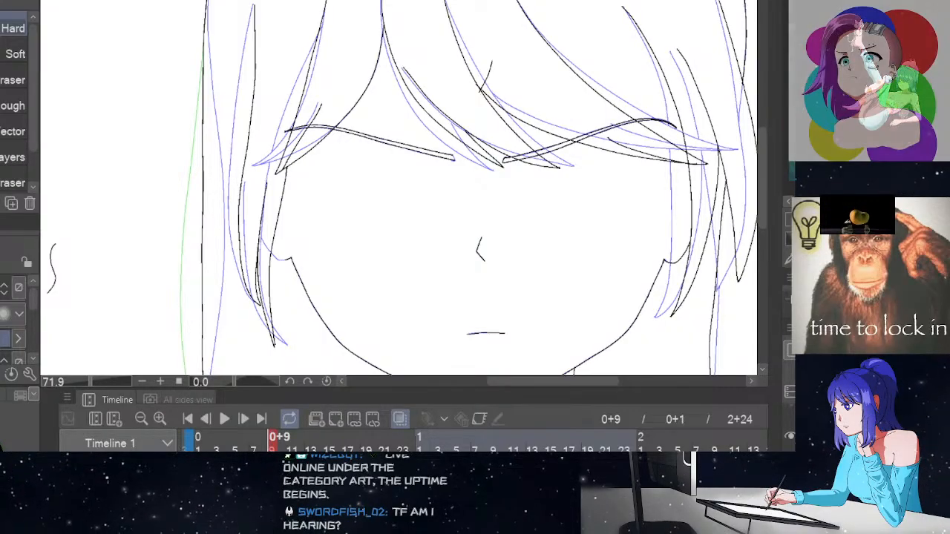
scroll(761, 190, "down", 2)
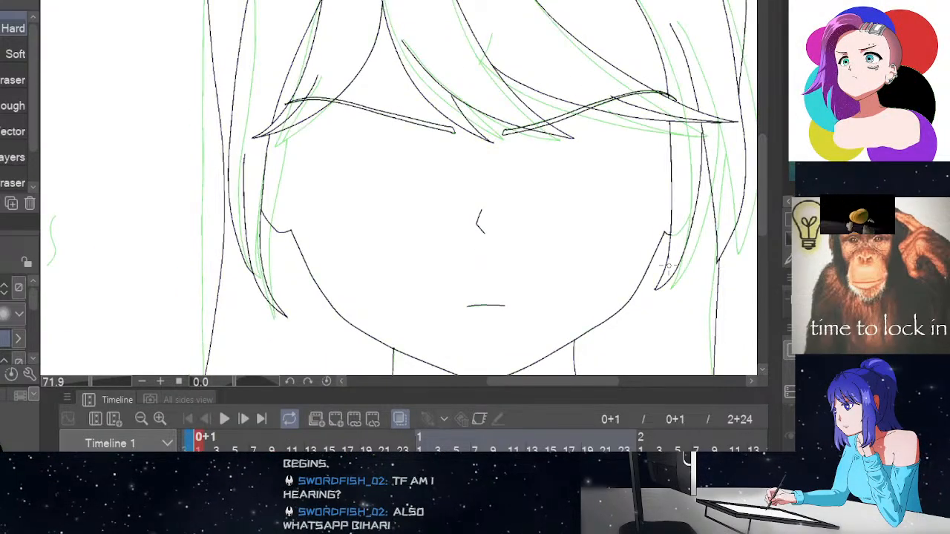
left_click(401, 419)
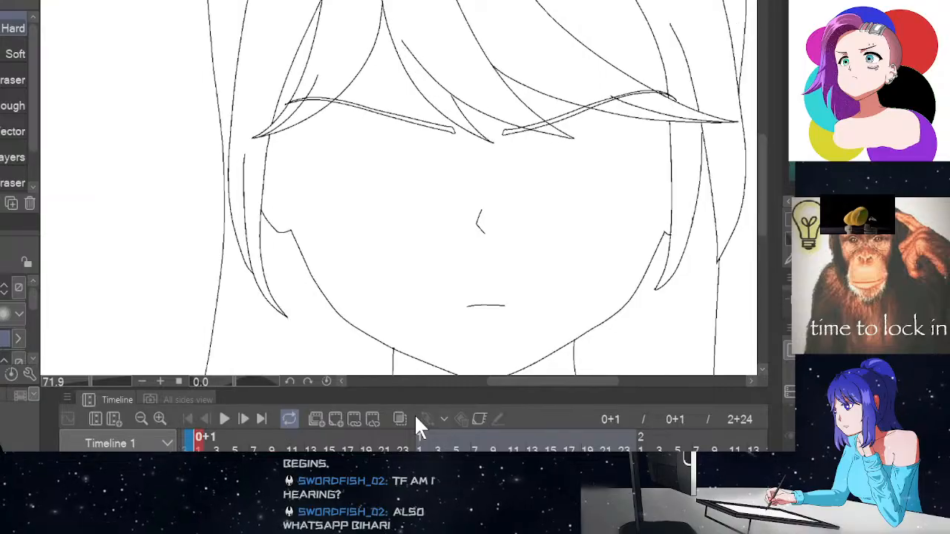
Turn the onion skin back on and ink the missing earlobe curve on frame 0+9, from the jaw corner to the side lock's inner strand
left_click(399, 419)
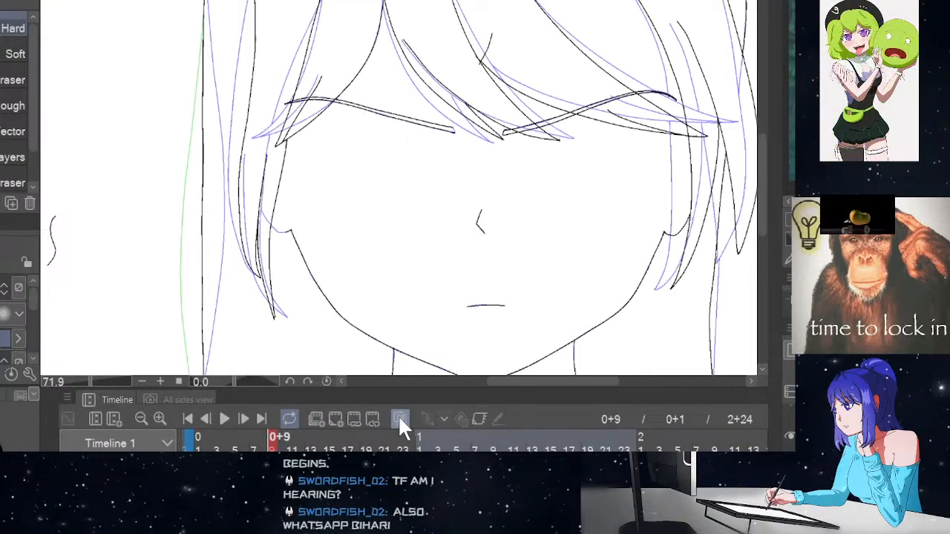
key("p")
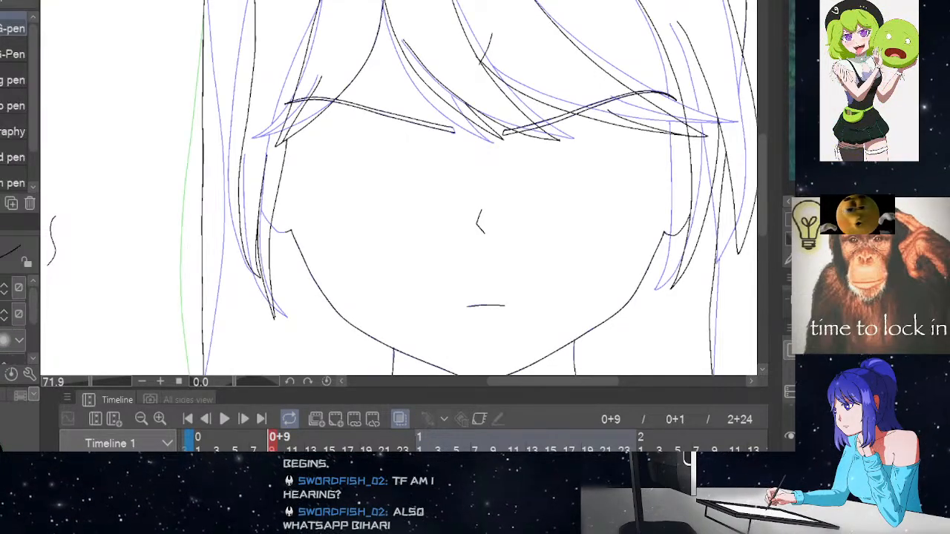
left_click(331, 242)
left_click_drag(331, 242, 218, 206)
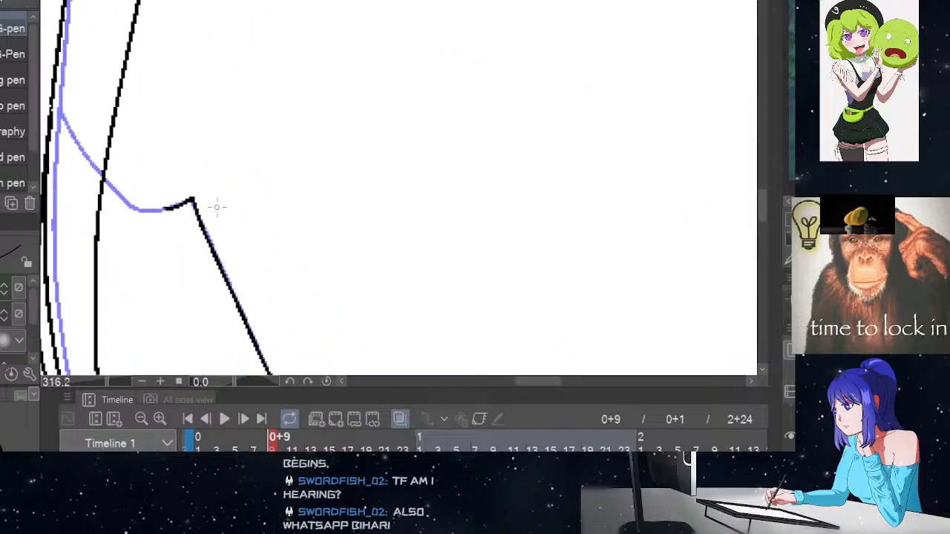
left_click_drag(117, 201, 188, 205)
scroll(213, 171, "down", 2)
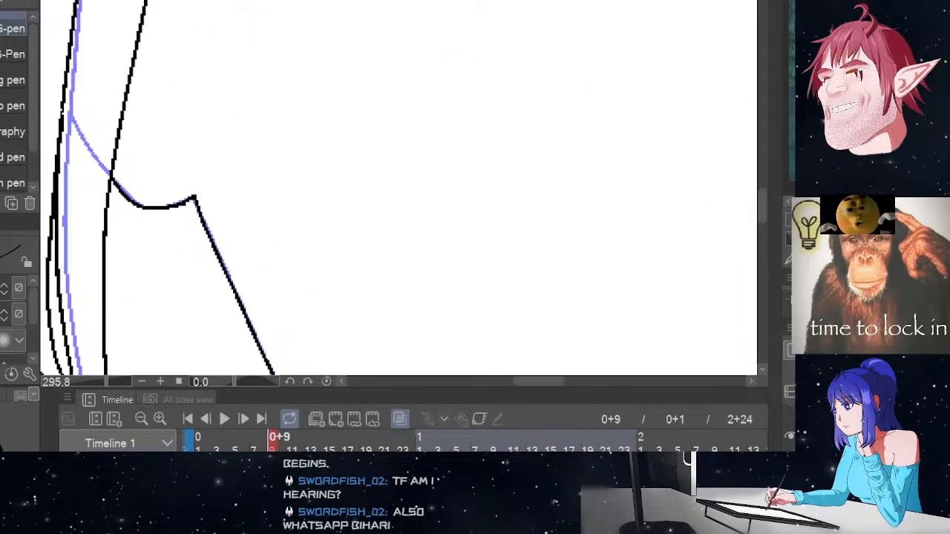
Connect the vector lines of the earlobe curve at the jaw corner on frame 0+9 and switch to pinching vector lines
key("y")
left_click(12, 105)
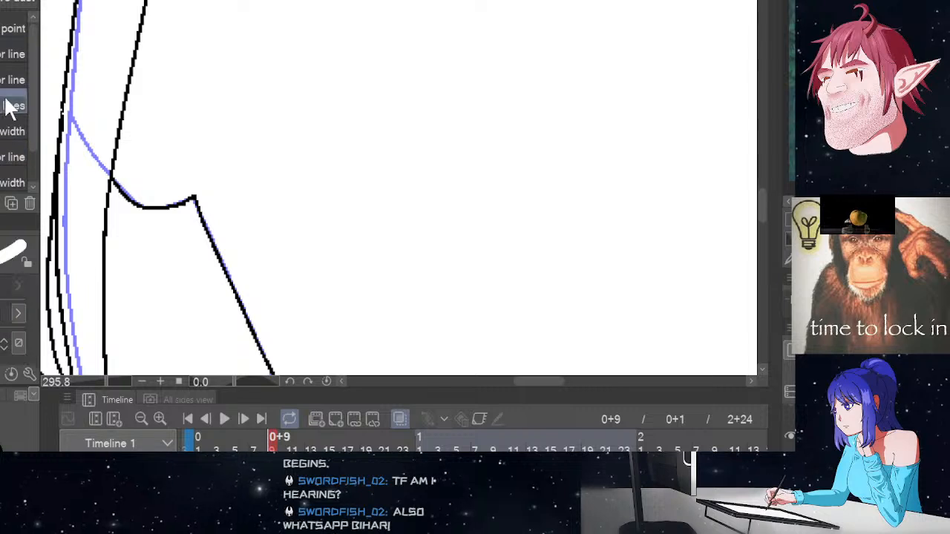
left_click_drag(130, 205, 190, 201)
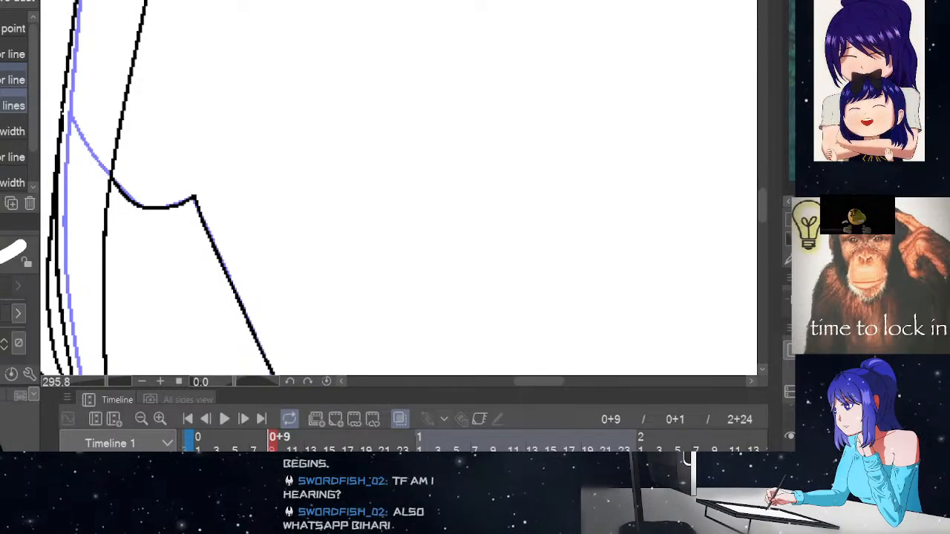
left_click(12, 55)
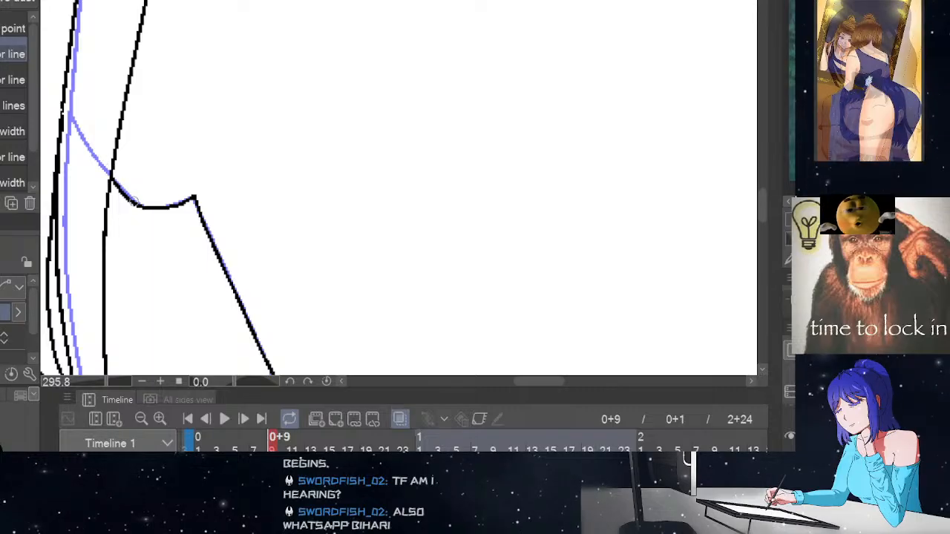
Pinch the ear-and-jaw vector line on the left side of the face into line with the onion-skin outline on frame 0+9
left_click_drag(125, 199, 127, 194)
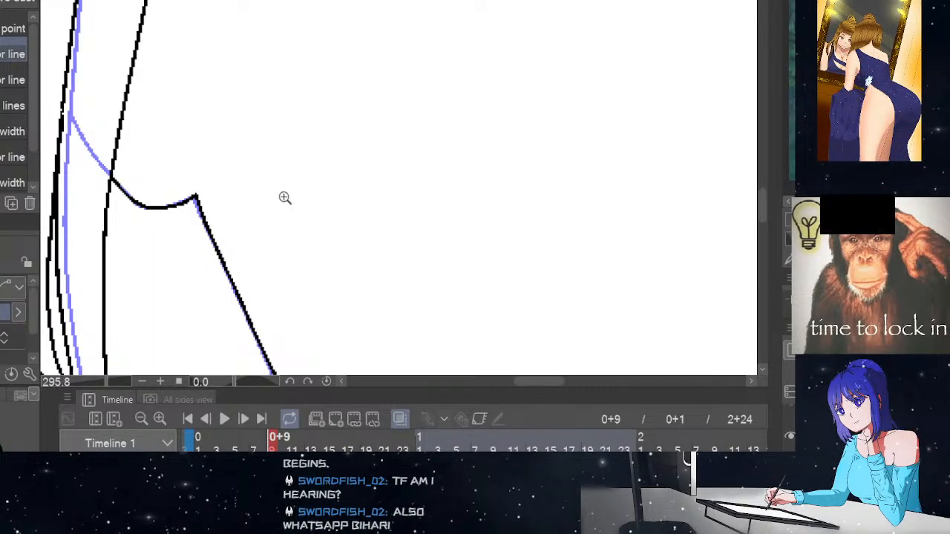
scroll(275, 198, "down", 2)
scroll(299, 193, "down", 3)
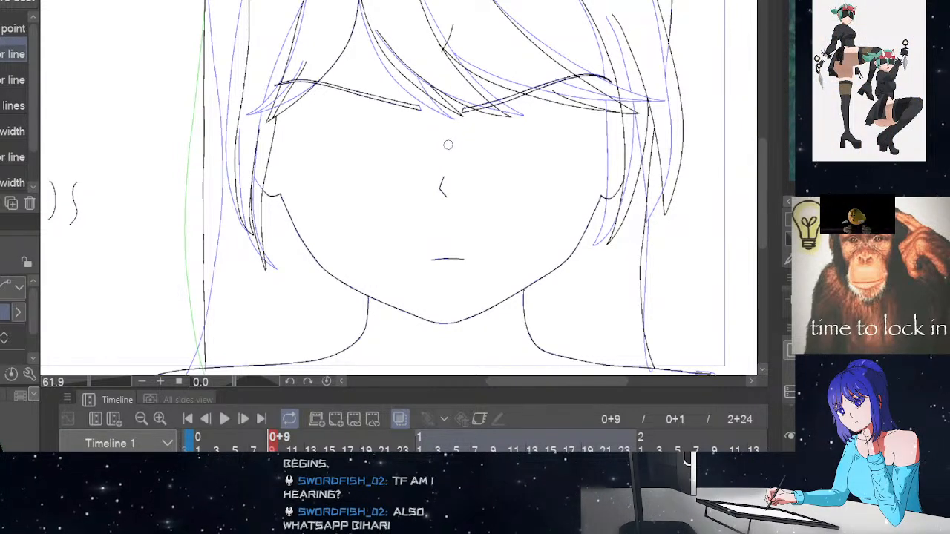
scroll(548, 215, "down", 2)
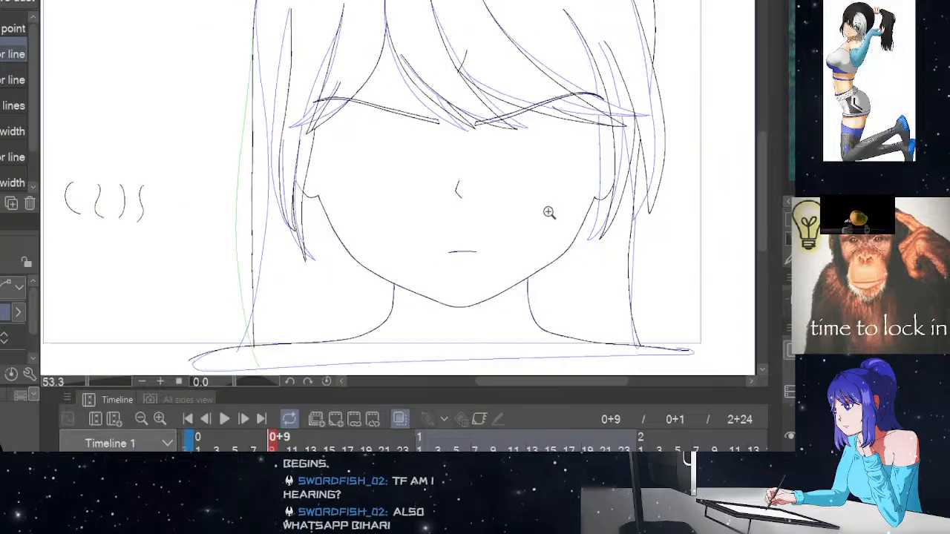
scroll(546, 194, "up", 1)
scroll(547, 189, "up", 1)
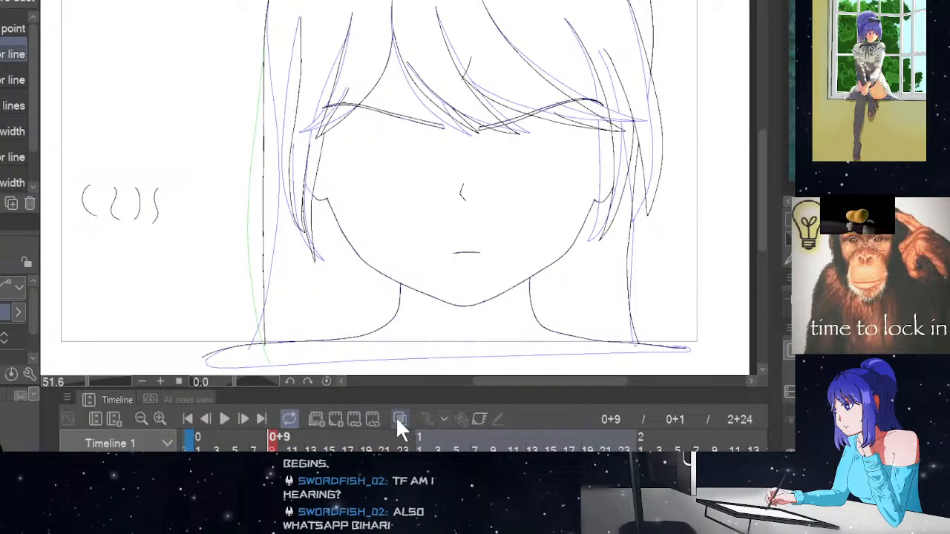
scroll(486, 276, "down", 3)
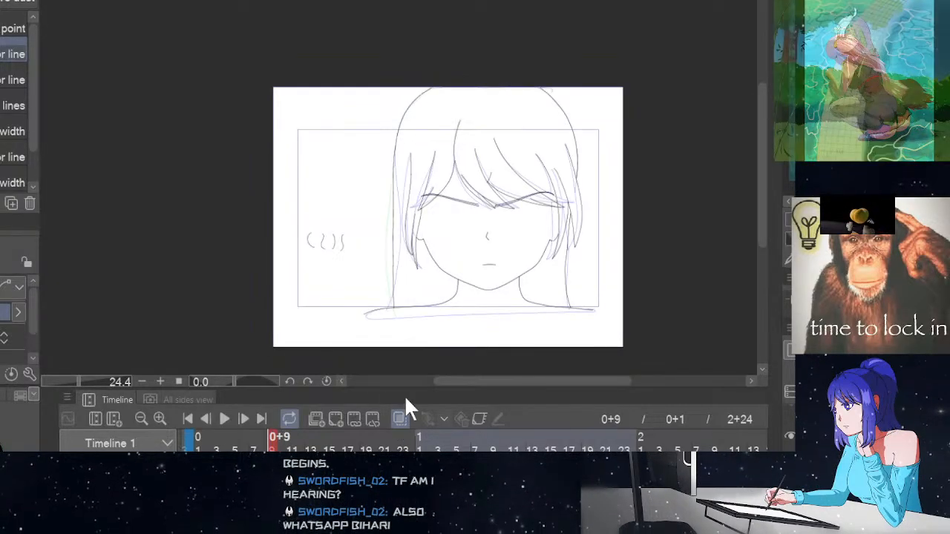
Pull the tip of the long hair strand beside the left ear slightly downward with the vector line correction tool
scroll(452, 256, "up", 5)
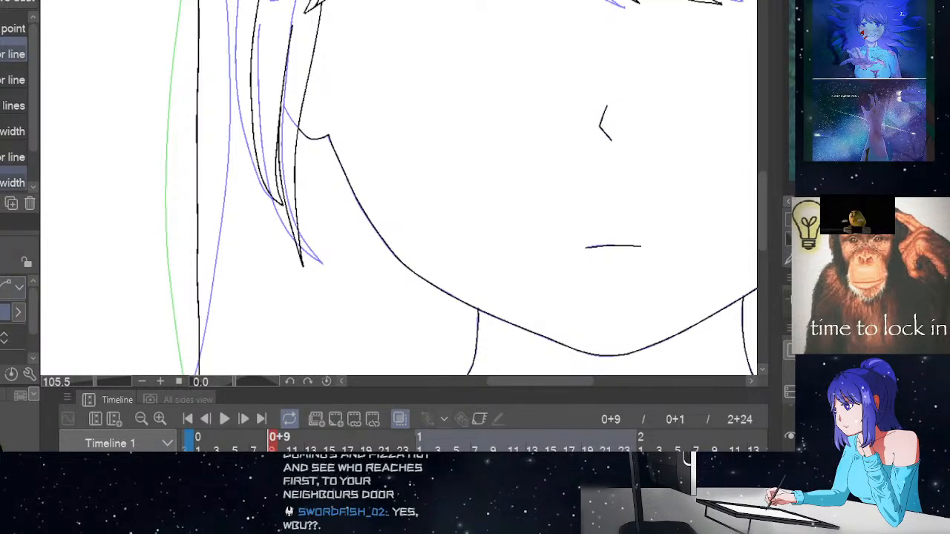
left_click(13, 106)
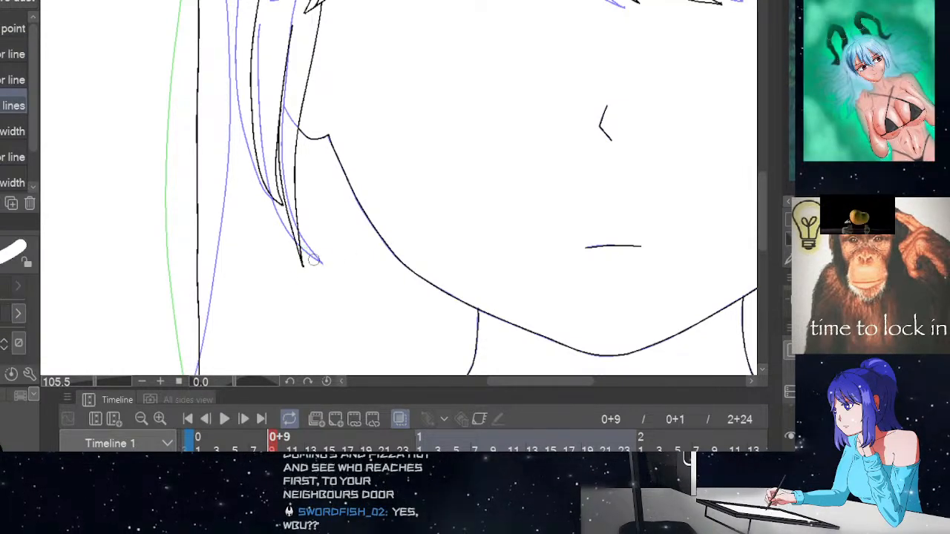
left_click(14, 54)
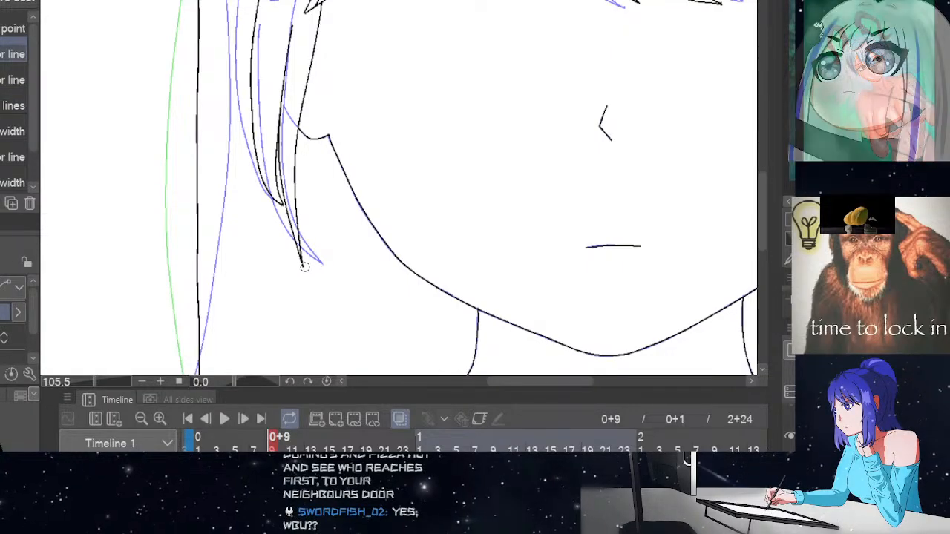
left_click_drag(301, 268, 299, 276)
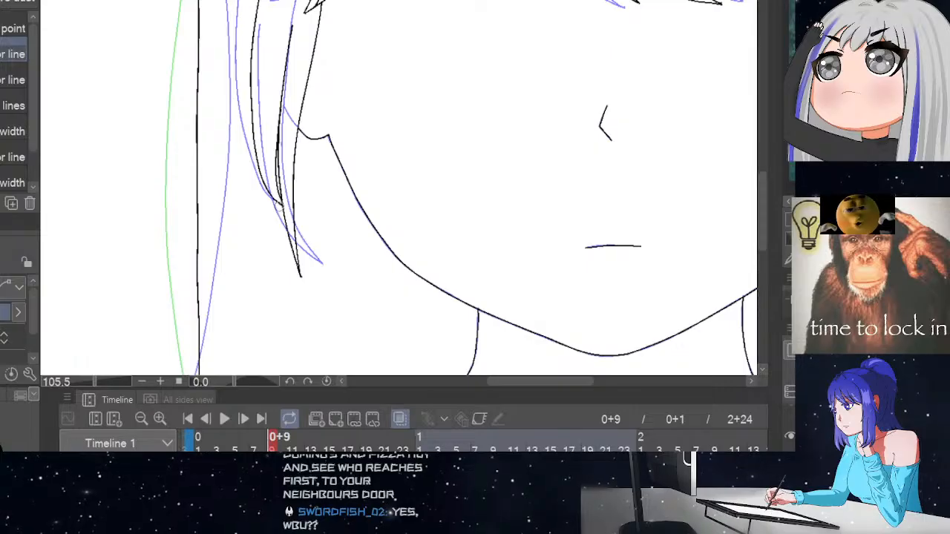
scroll(400, 236, "down", 5)
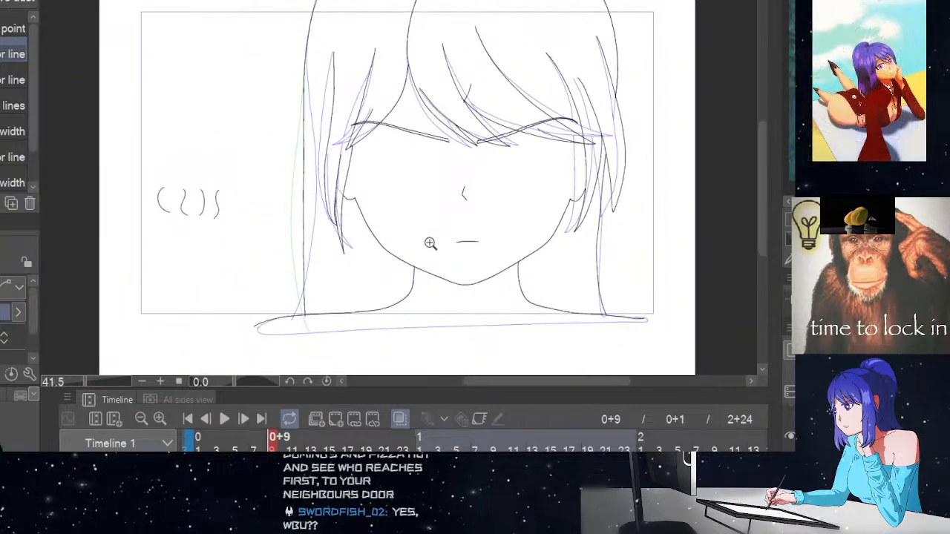
Turn off onion skin and erase the short stray stroke and overshooting line end where the central bangs cross
left_click(399, 421)
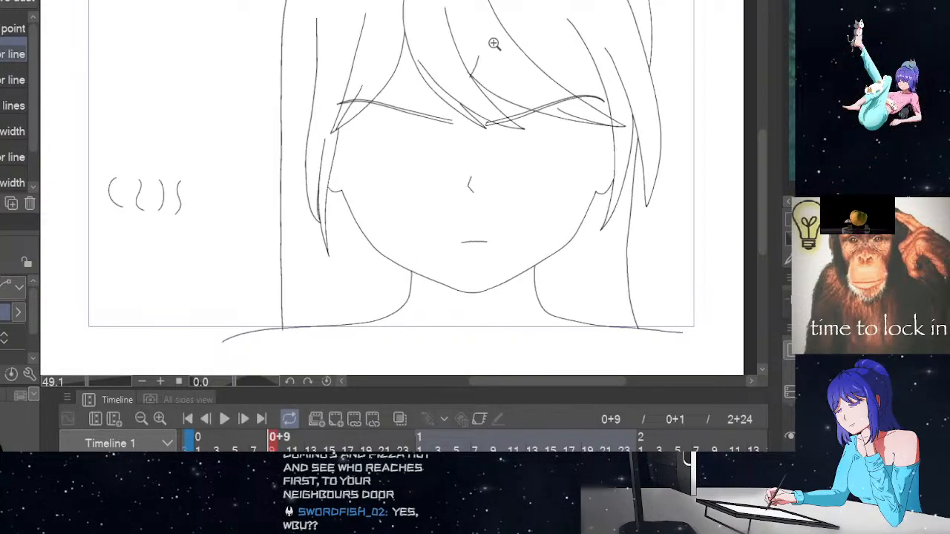
scroll(552, 76, "up", 7)
key("e")
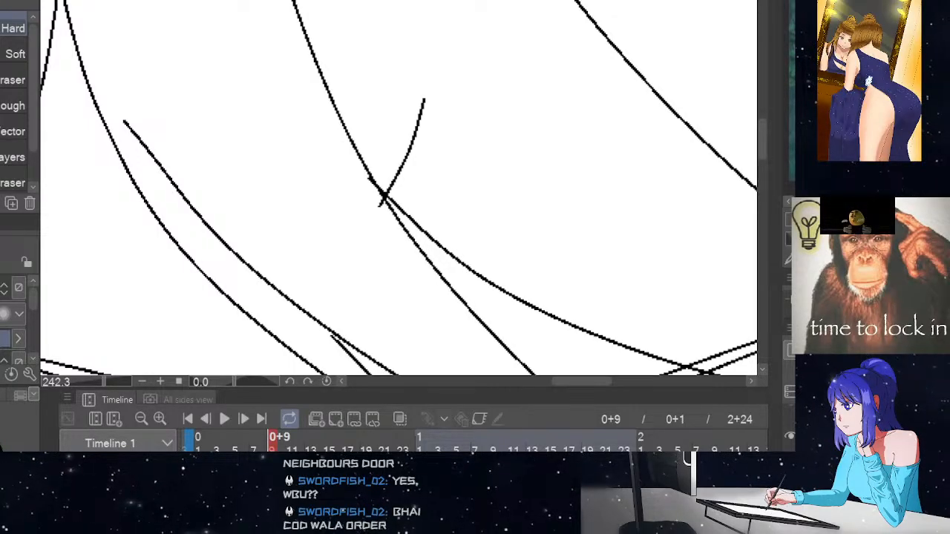
left_click_drag(428, 96, 393, 186)
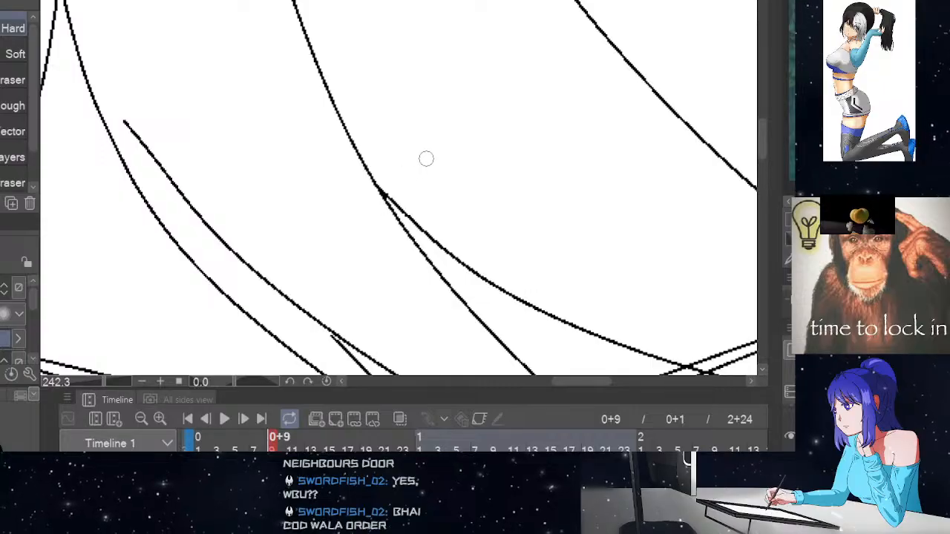
Go to the drawing at frame 0+17 and turn on onion skin
scroll(424, 158, "down", 5)
scroll(514, 142, "up", 1)
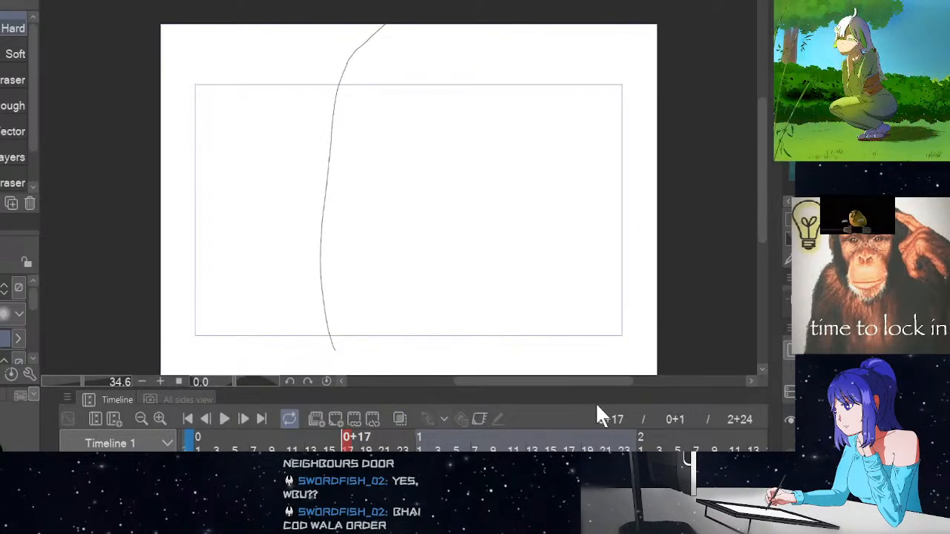
left_click(399, 418)
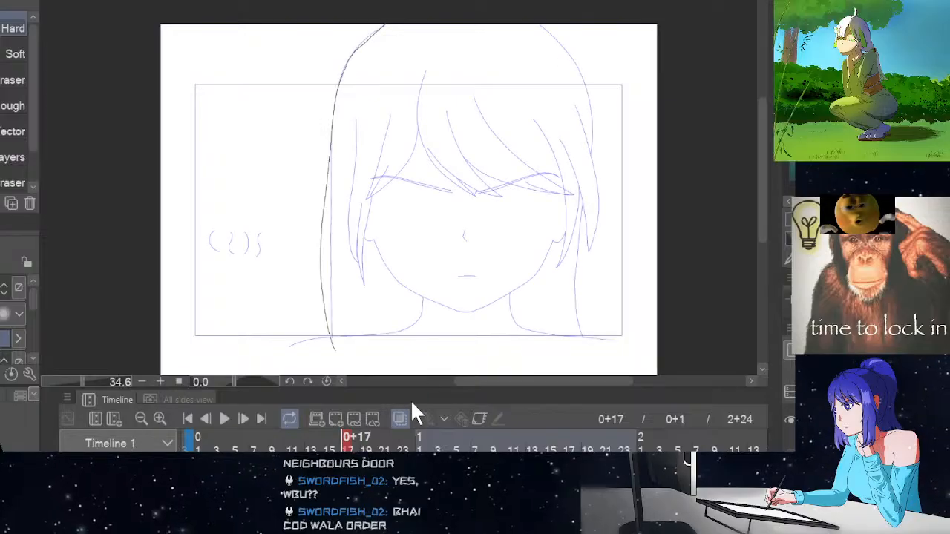
Flip between the drawings at frames 0+1, 0+9 and 0+17 to examine how the hair moves
left_click(509, 234)
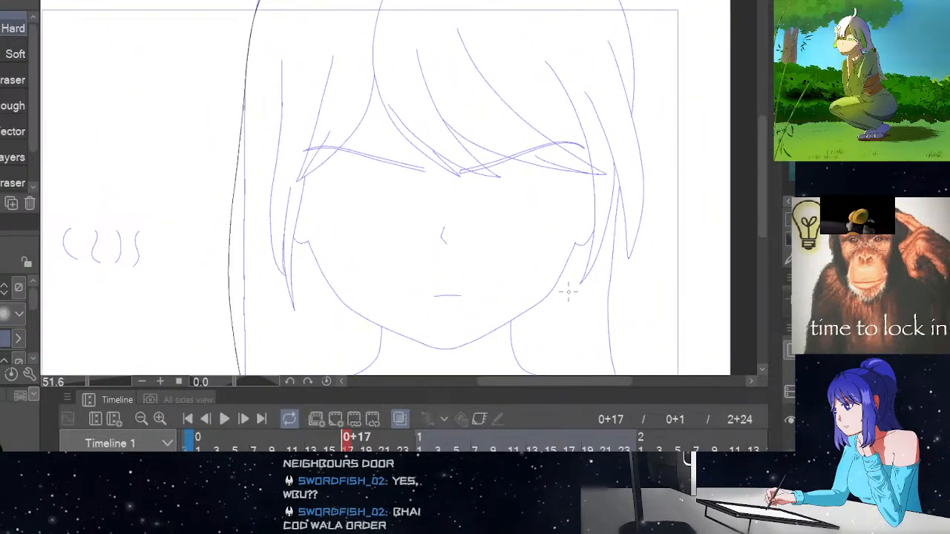
left_click_drag(544, 381, 566, 380)
key("Left")
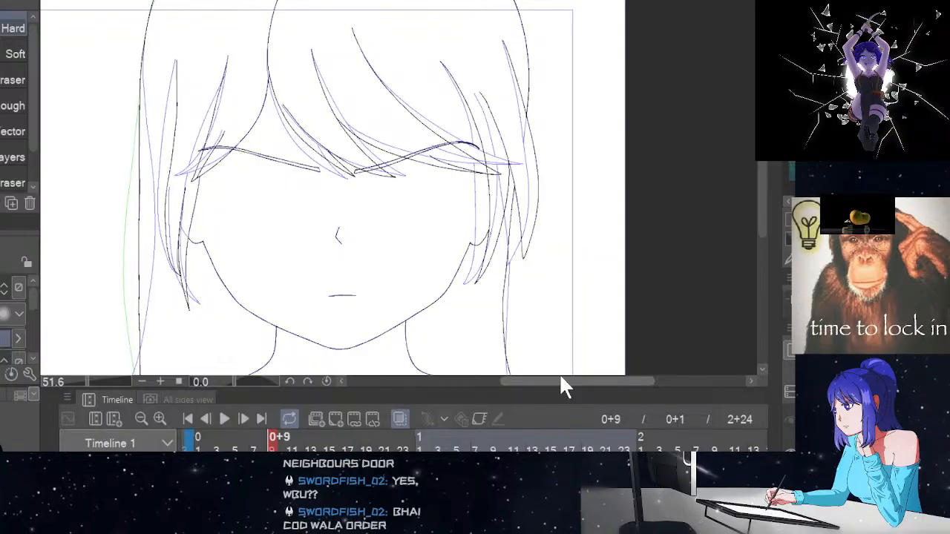
key("Left")
key("Right")
key("Right")
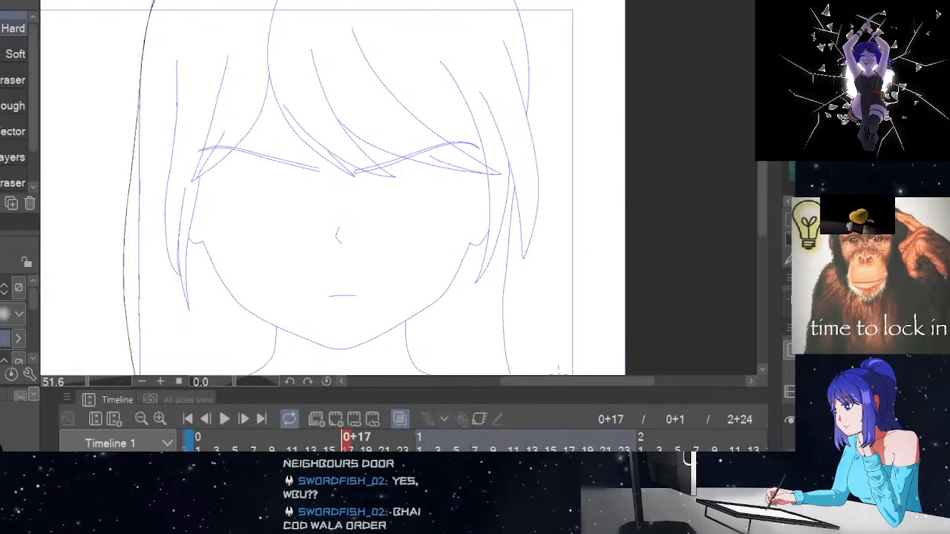
key("Left")
key("Right")
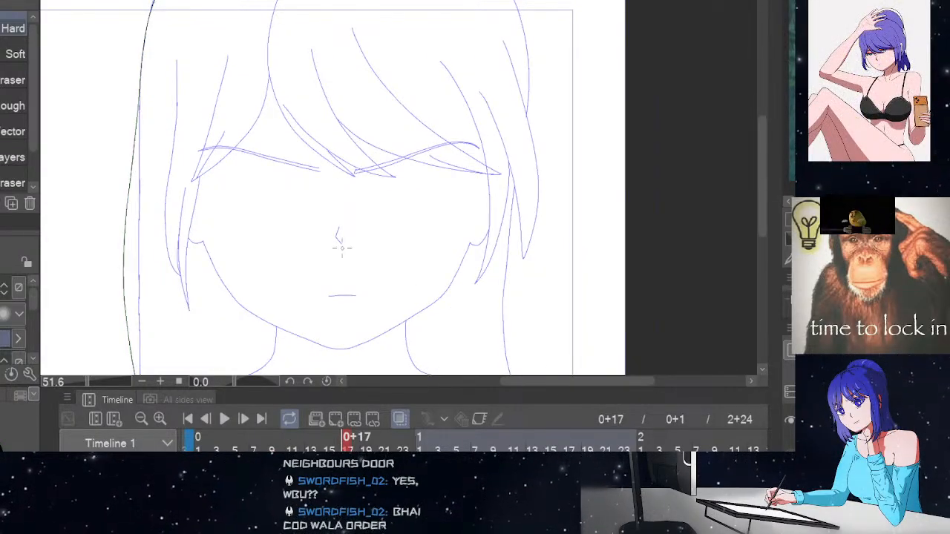
key("Left")
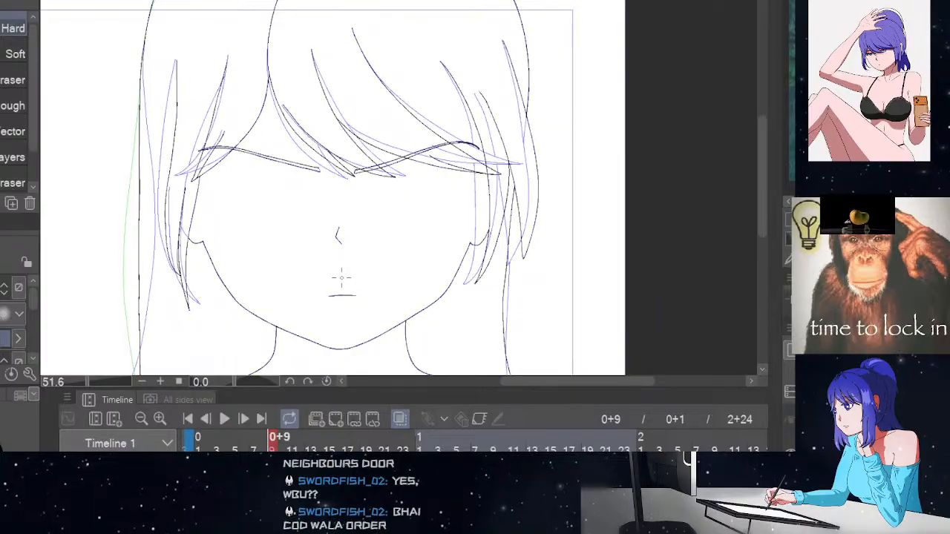
key("Left")
key("Right")
key("Right")
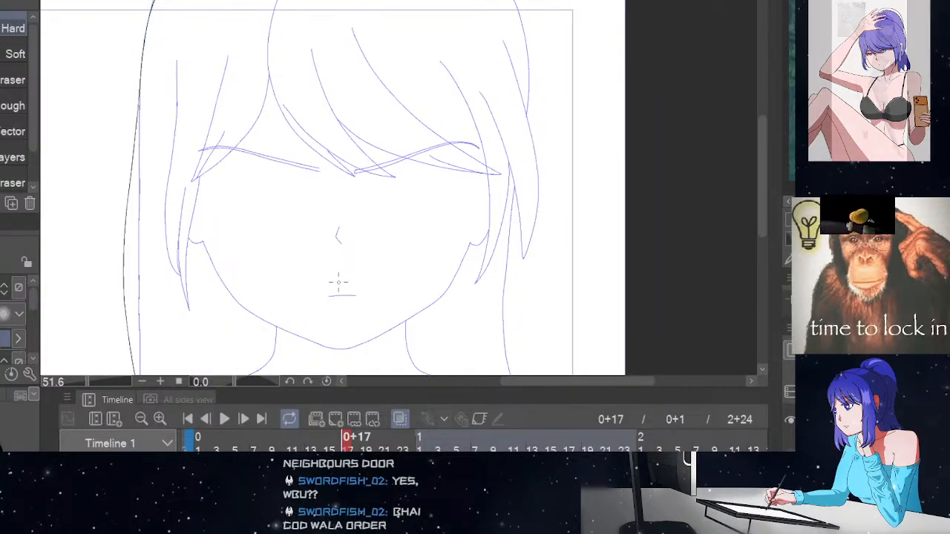
mouse_move(346, 287)
left_mouse_down()
mouse_move(324, 290)
mouse_move(333, 291)
left_mouse_up()
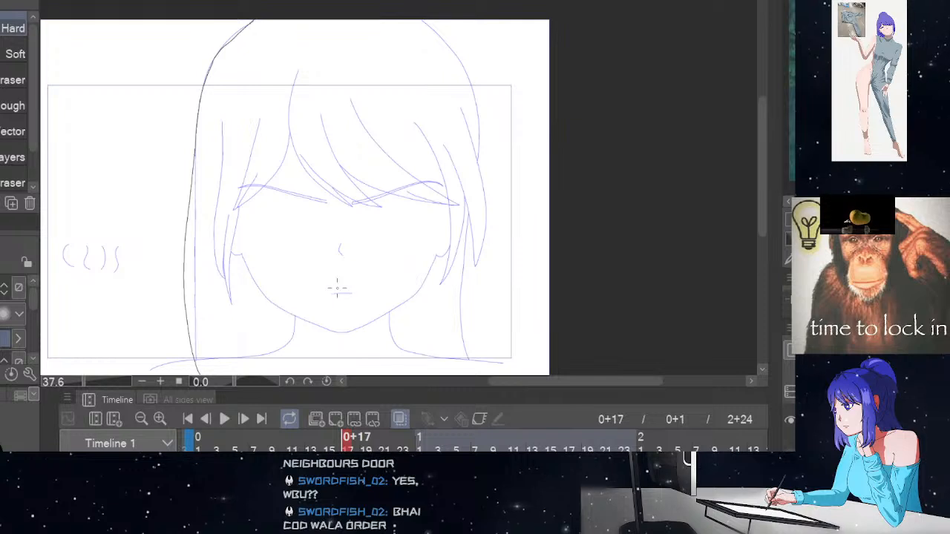
key("Left")
key("Left")
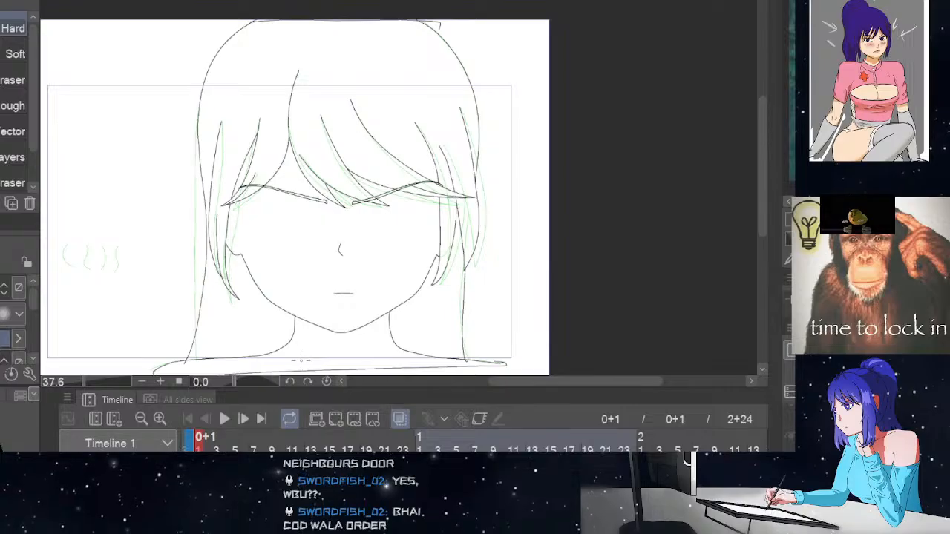
key("Right")
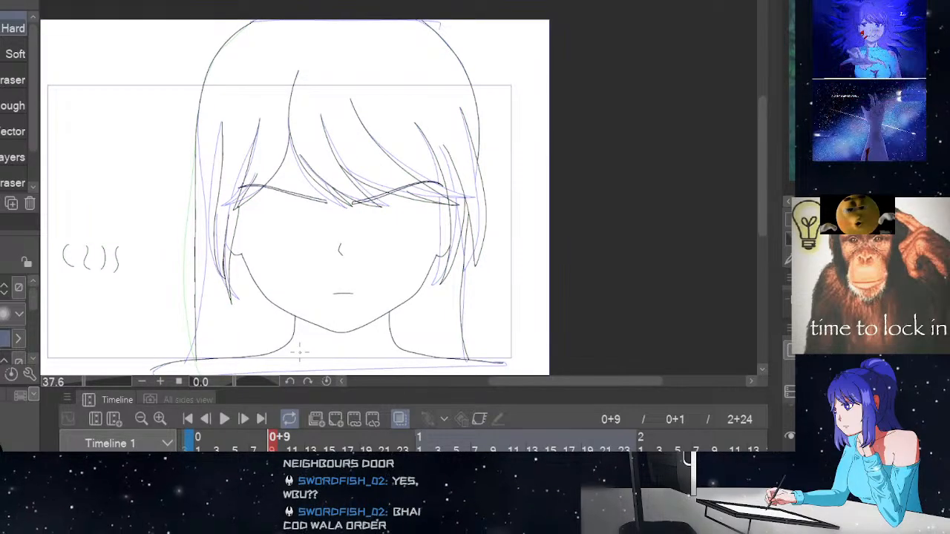
key("Right")
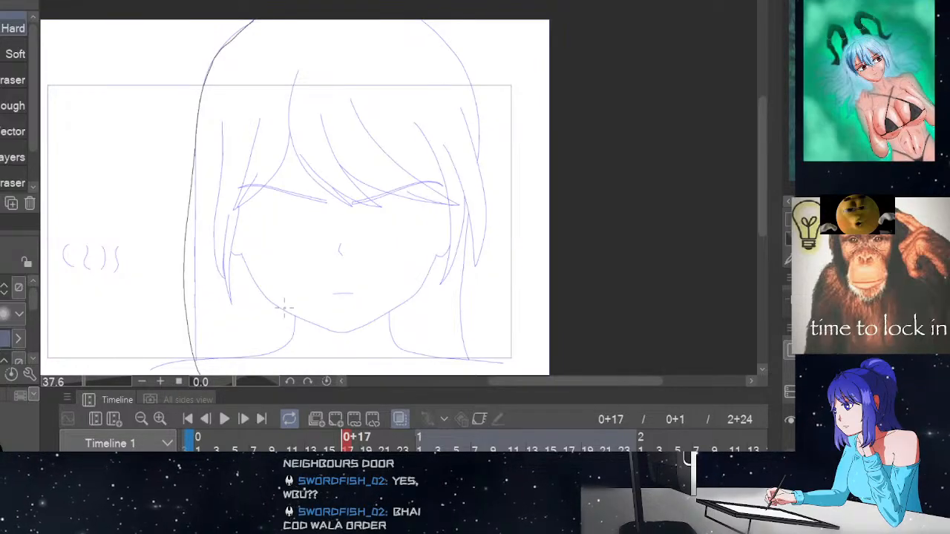
scroll(202, 250, "up", 1)
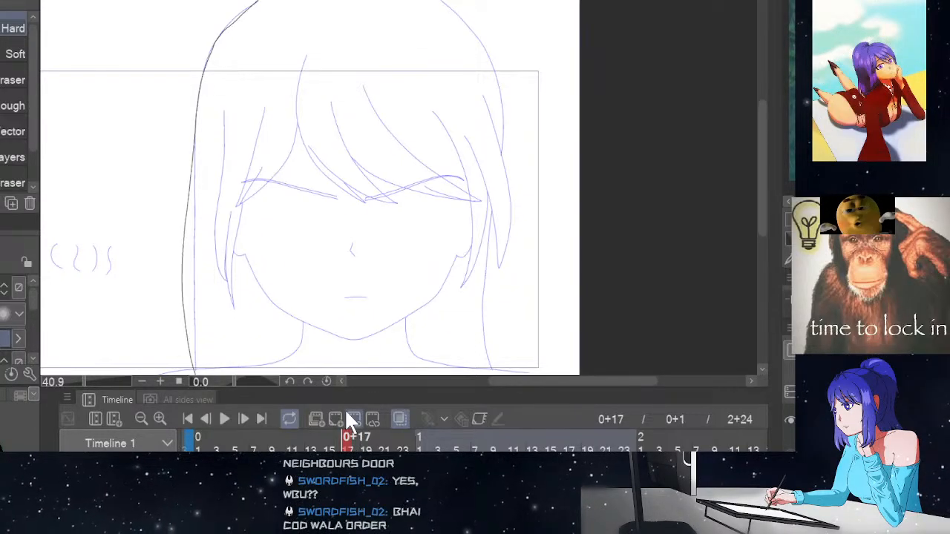
Draw the inner hair strand line left of the face on frame 0+17 with the G-pen, replacing the first attempt
key("p")
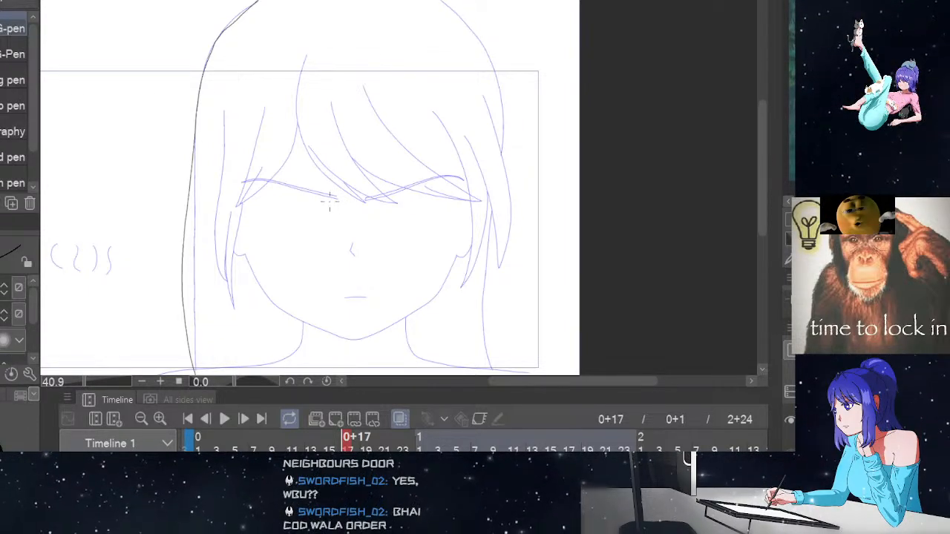
key("Home")
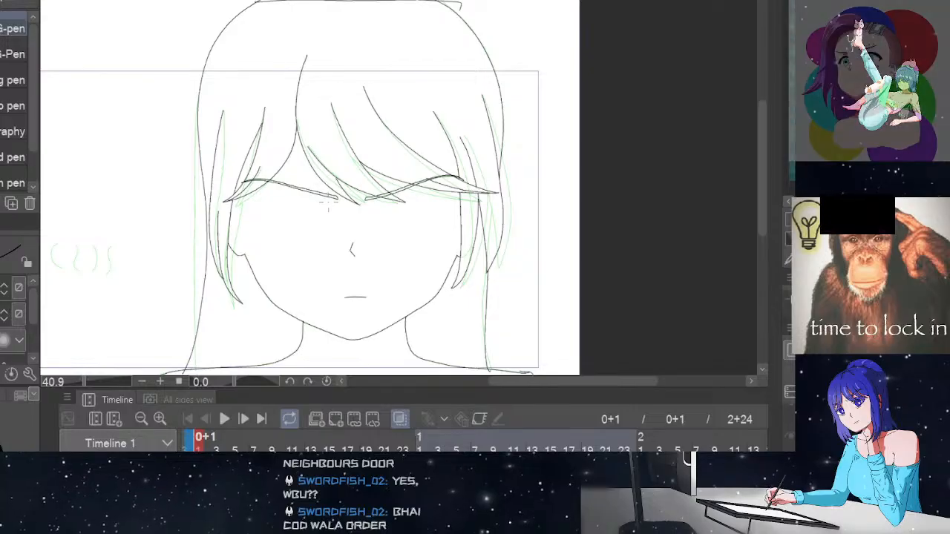
key("Right")
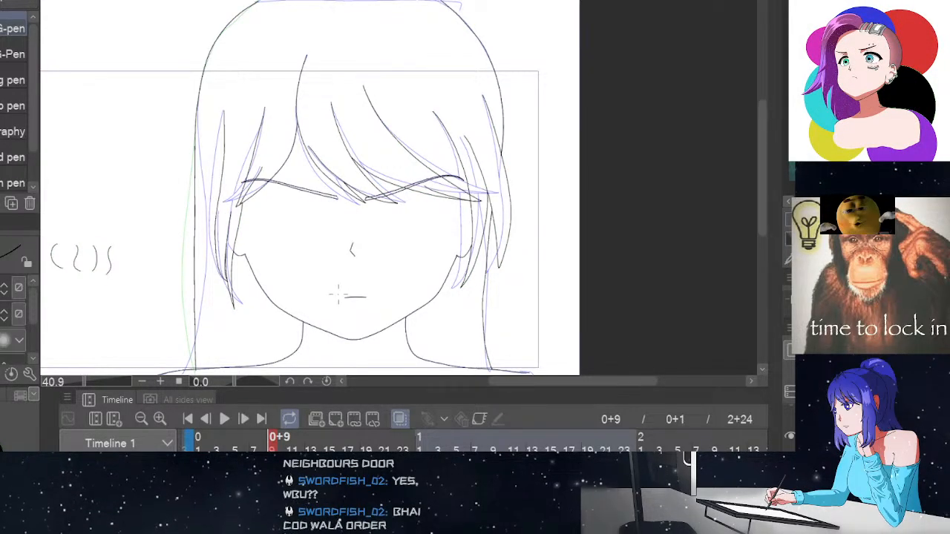
key("Right")
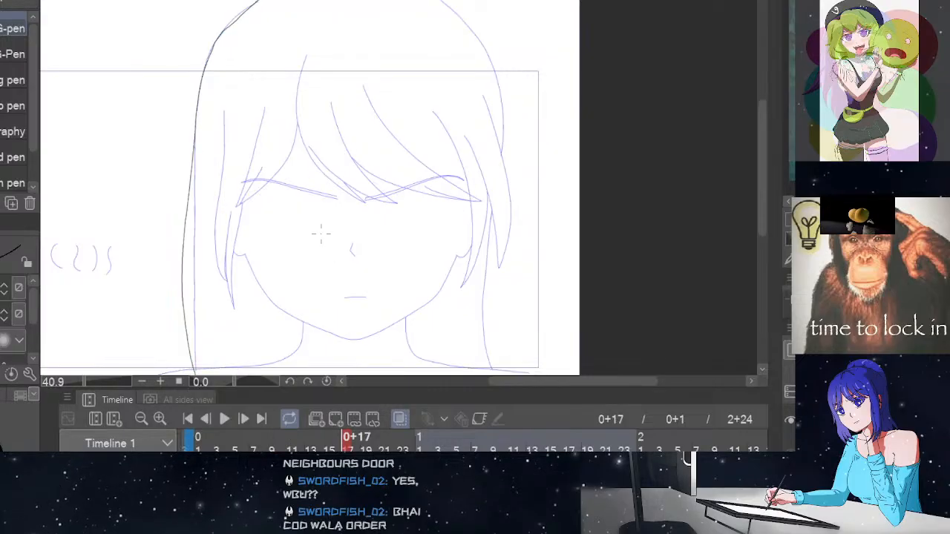
scroll(314, 227, "up", 2)
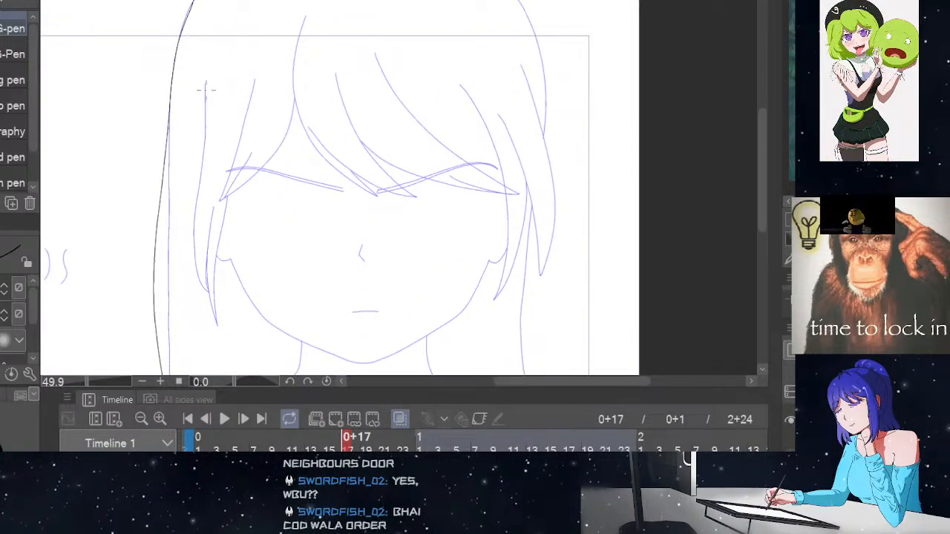
left_click_drag(205, 95, 200, 289)
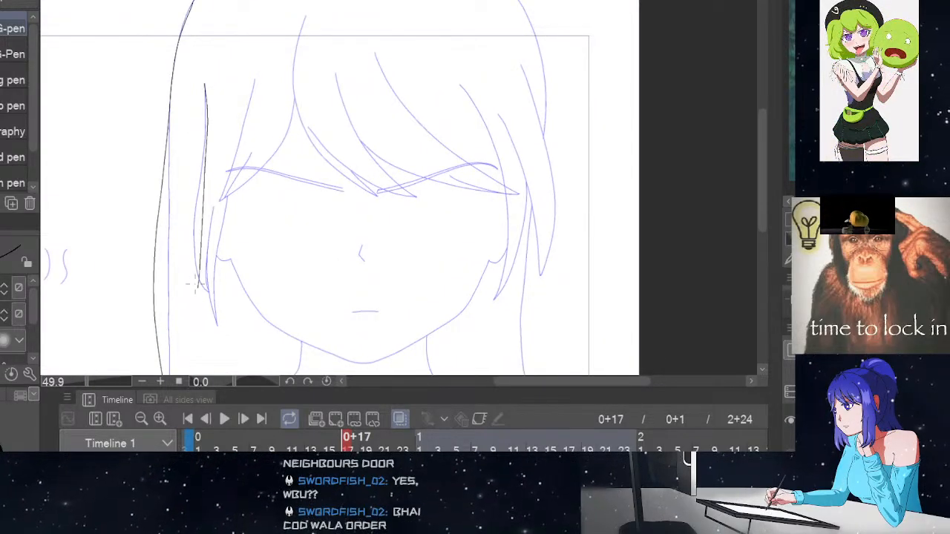
key("ctrl+z")
left_click_drag(205, 84, 198, 276)
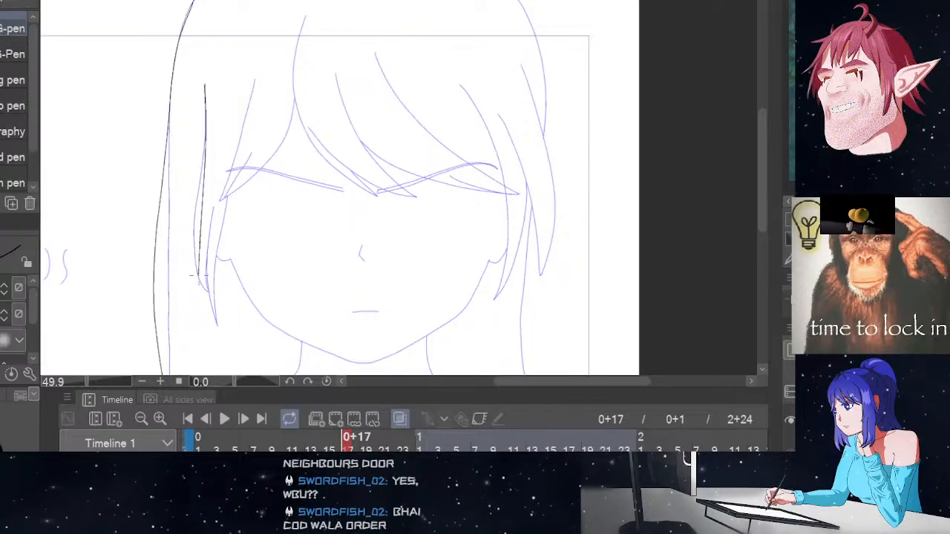
Erase the hooked tip at the lower end of the inner strand left of the face and adjust the vector line's end
scroll(235, 240, "up", 3)
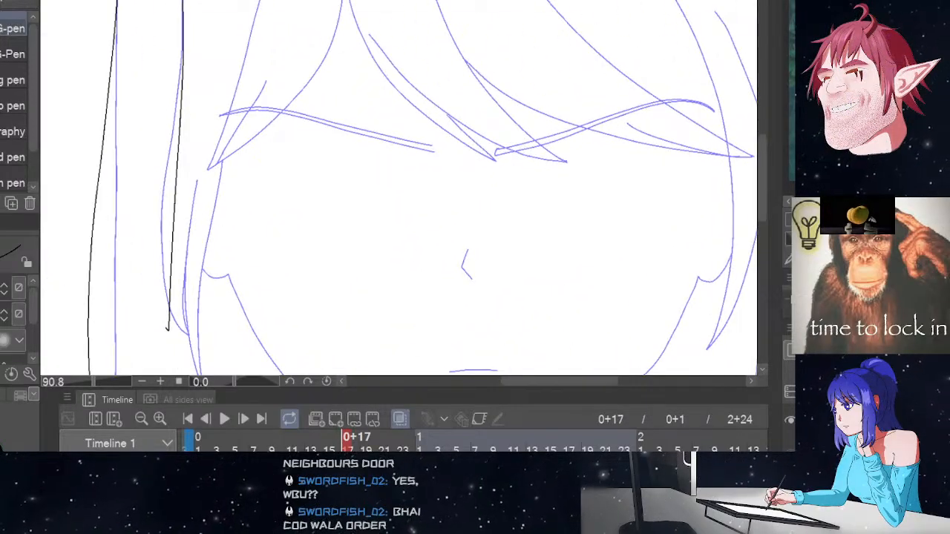
key("e")
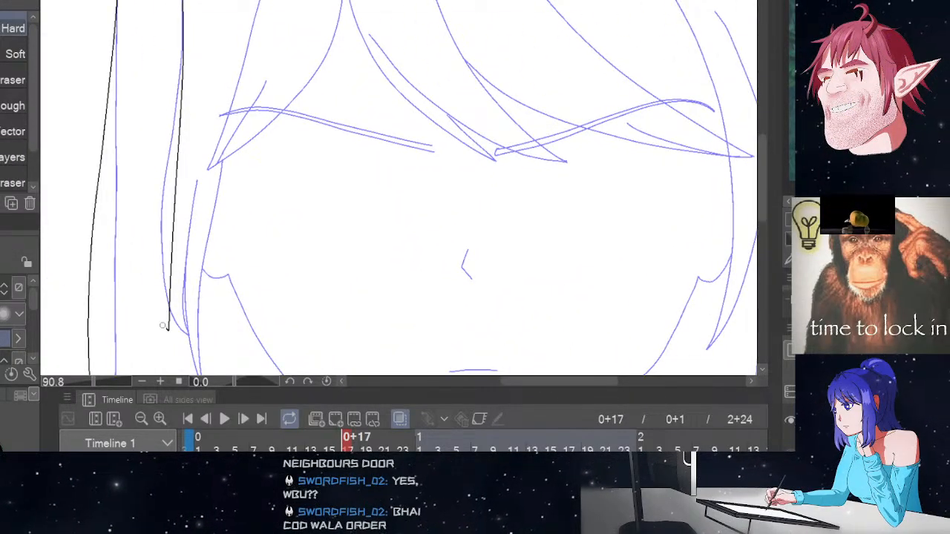
scroll(267, 260, "down", 2)
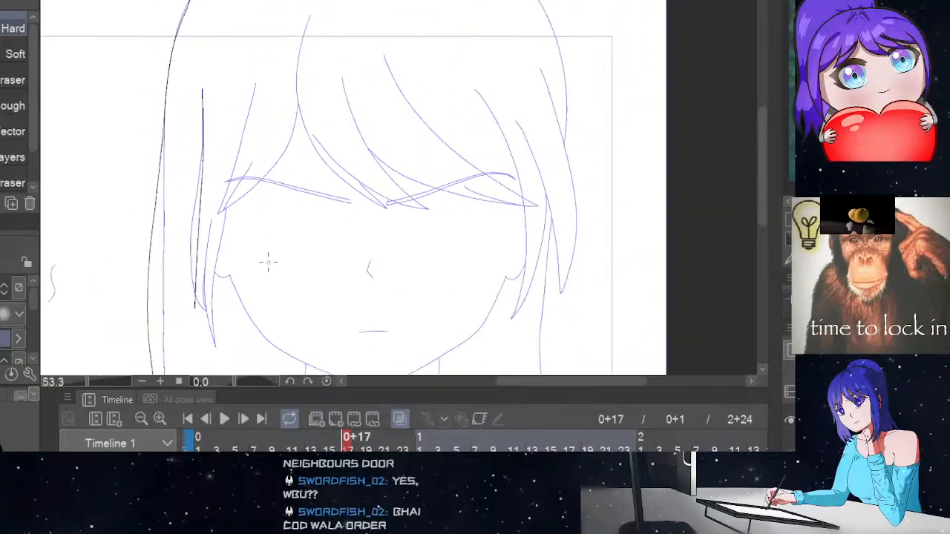
scroll(274, 290, "up", 1)
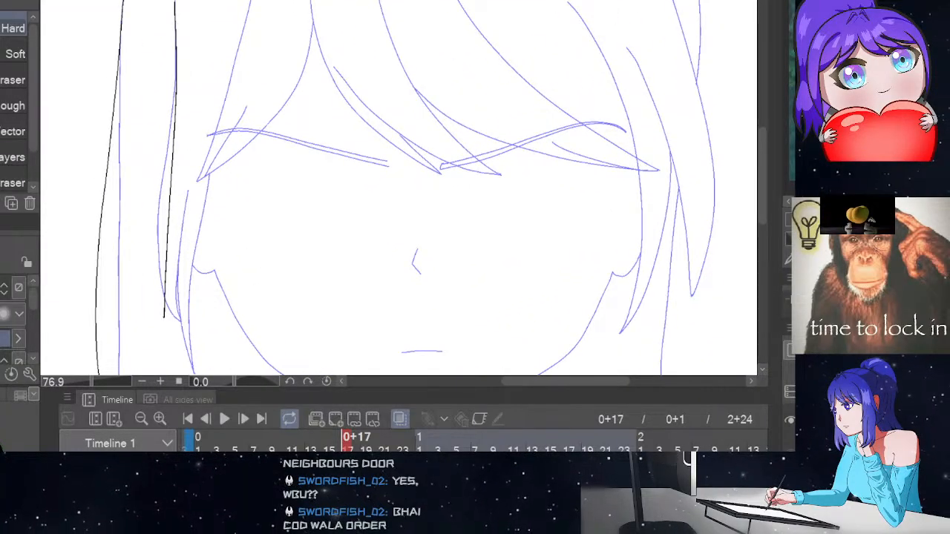
key("y")
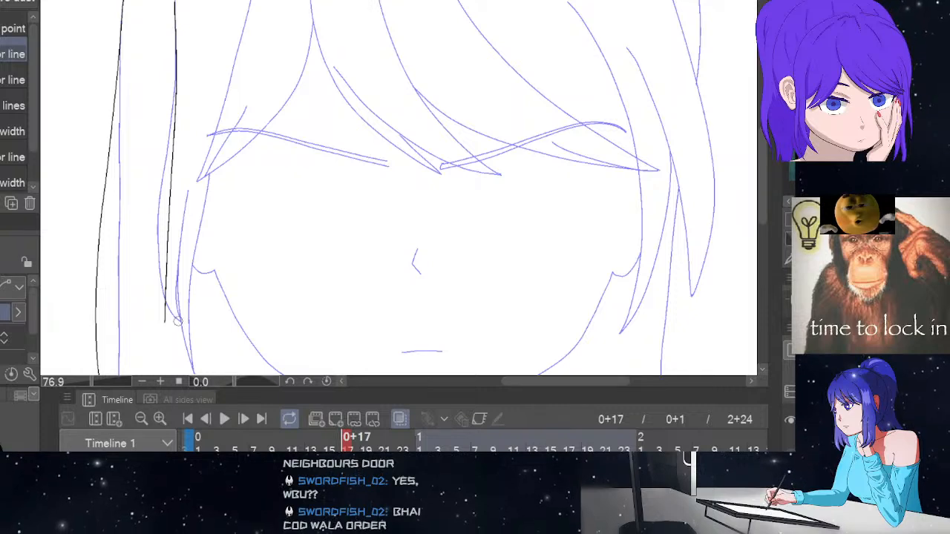
key("p")
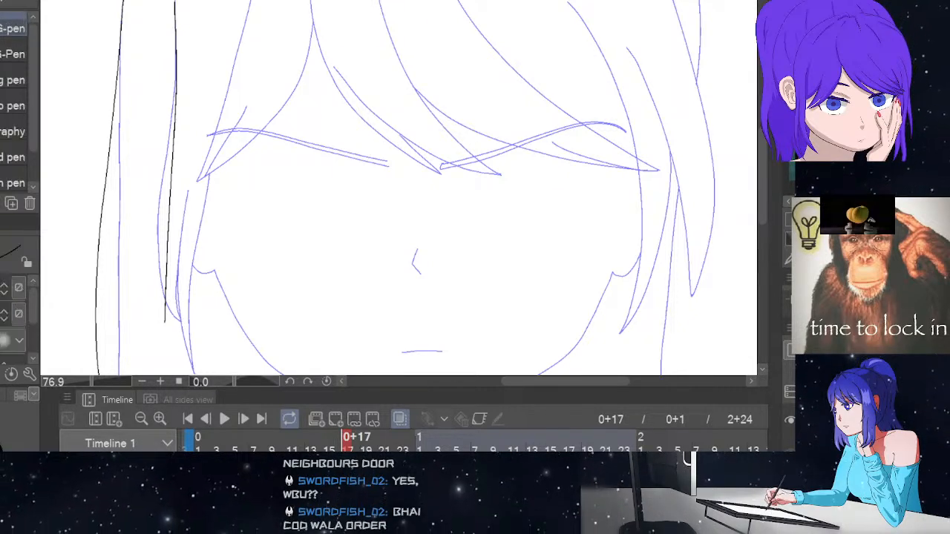
Flip between the drawings at frames 0+9 and 0+17 to compare the strands left of the face
left_click_drag(305, 182, 296, 180)
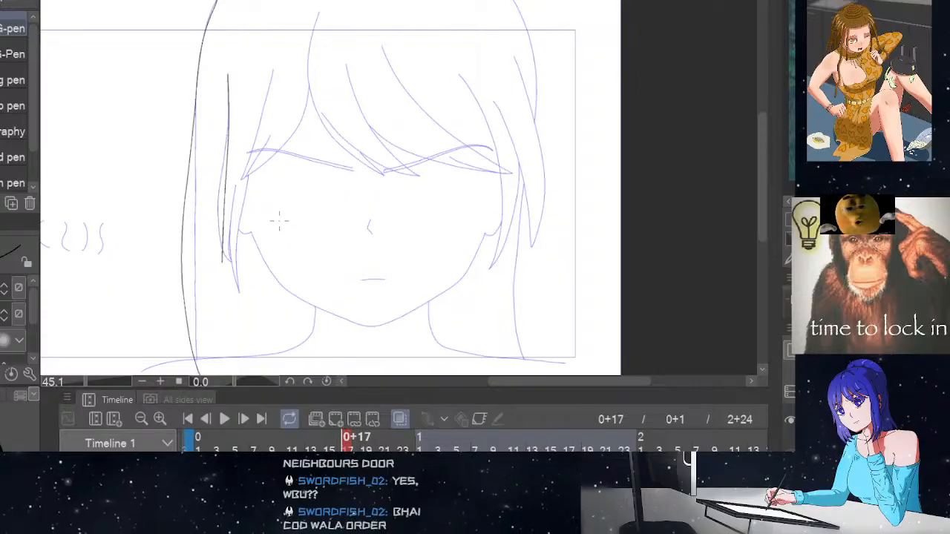
left_click_drag(297, 214, 302, 213)
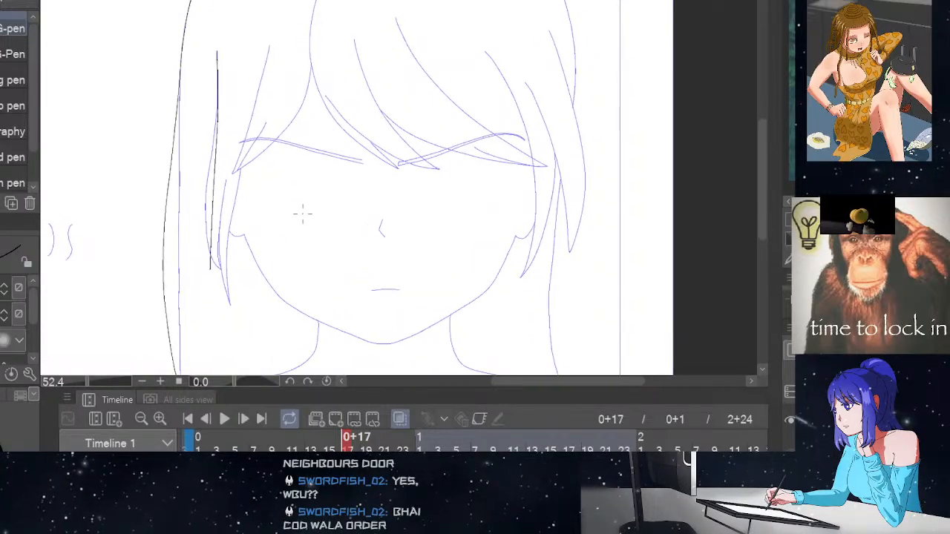
key("comma")
key("period")
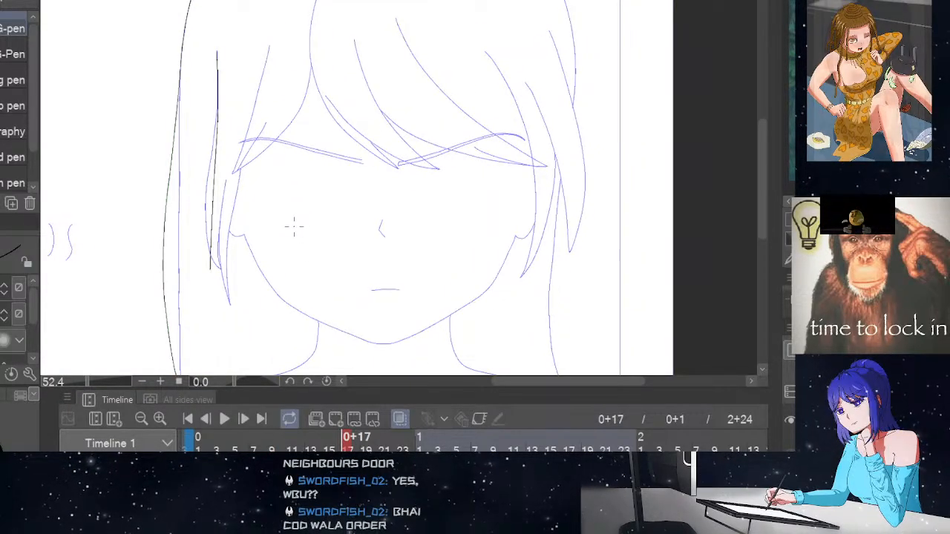
key("period")
key("period")
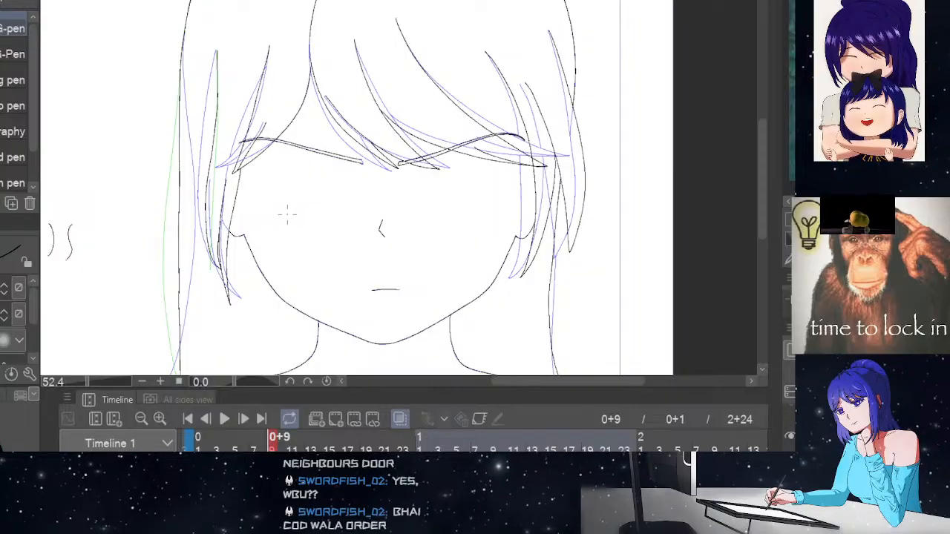
key("period")
Try drawing the inner edge of the pointed side lock over the left ear on frame 0+17 and compare it with frame 0+9
mouse_move(275, 214)
left_mouse_down()
mouse_move(275, 233)
mouse_move(242, 167)
mouse_move(219, 305)
left_mouse_up()
key("ctrl+z")
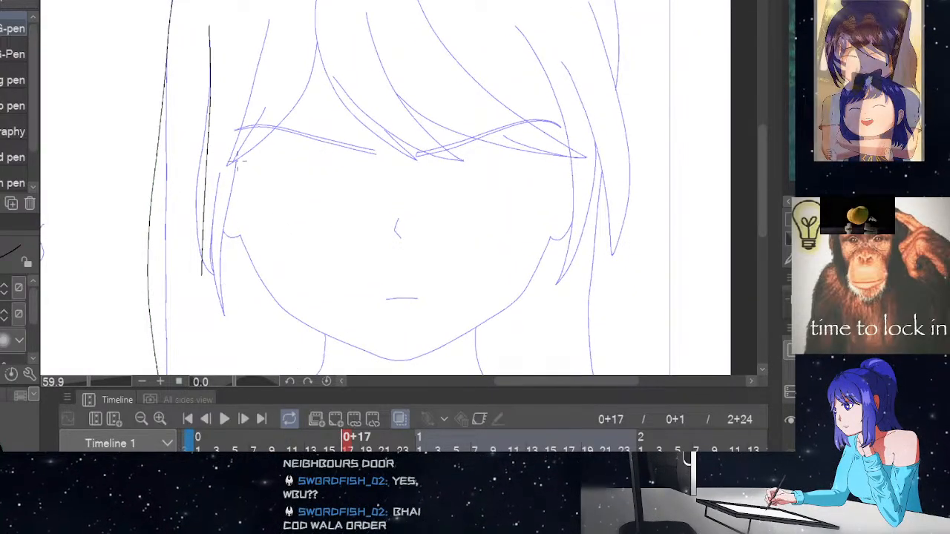
left_click_drag(237, 159, 221, 303)
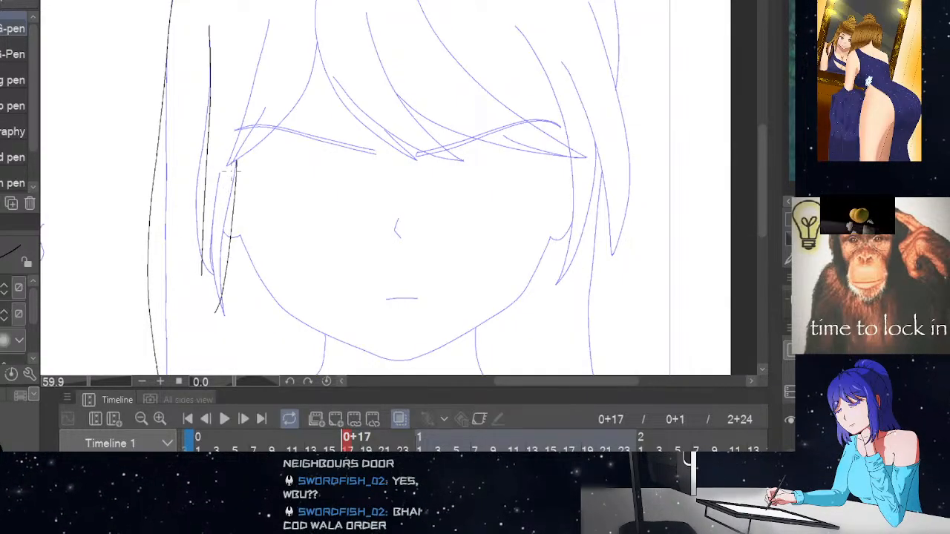
key("ctrl+z")
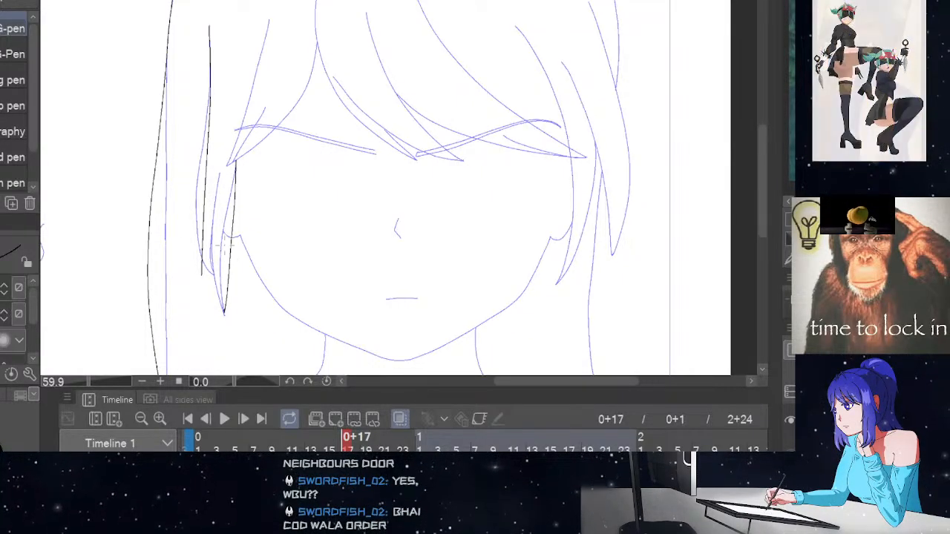
left_click_drag(236, 171, 232, 296)
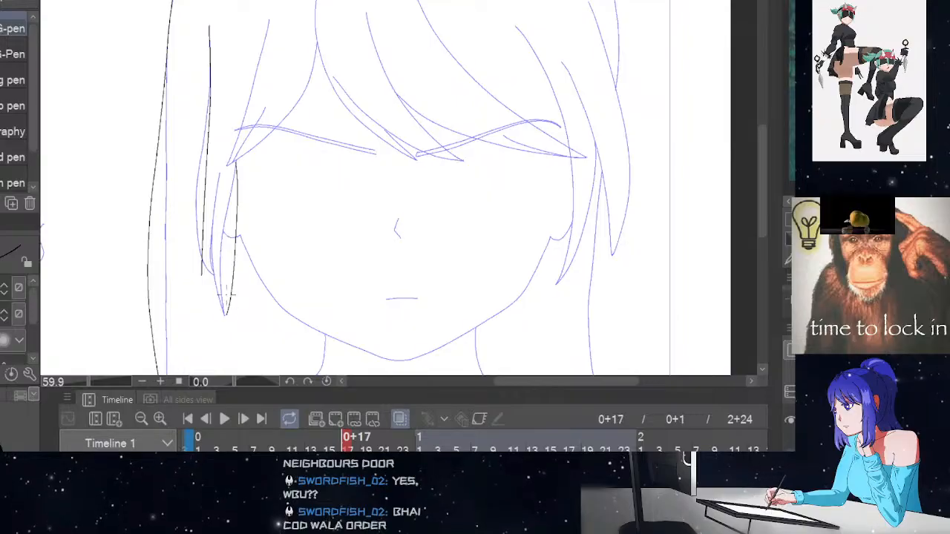
key("Left")
key("Left")
key("Right")
key("Right")
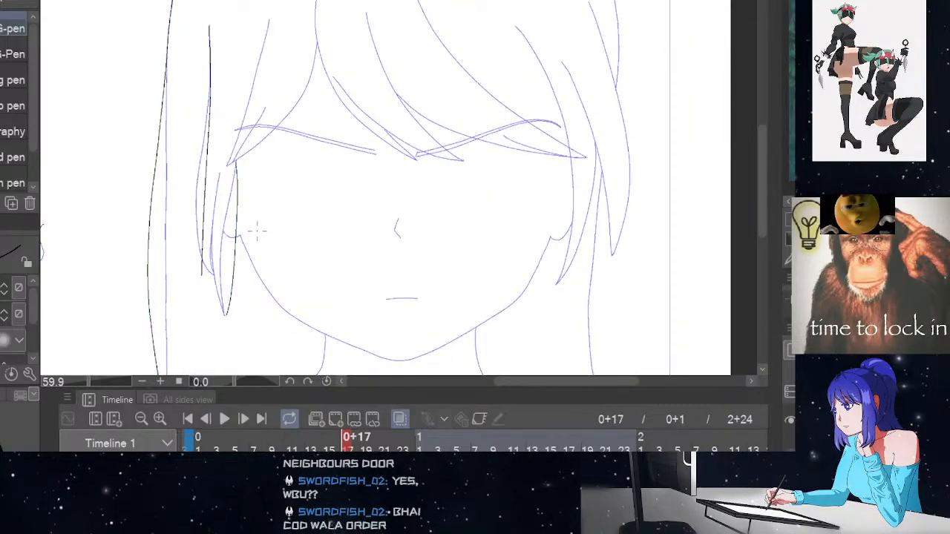
Try adding the pointed side lock's outer edge and a line joining it to the tip of the longer strand beside it
left_click(265, 208, "ctrl")
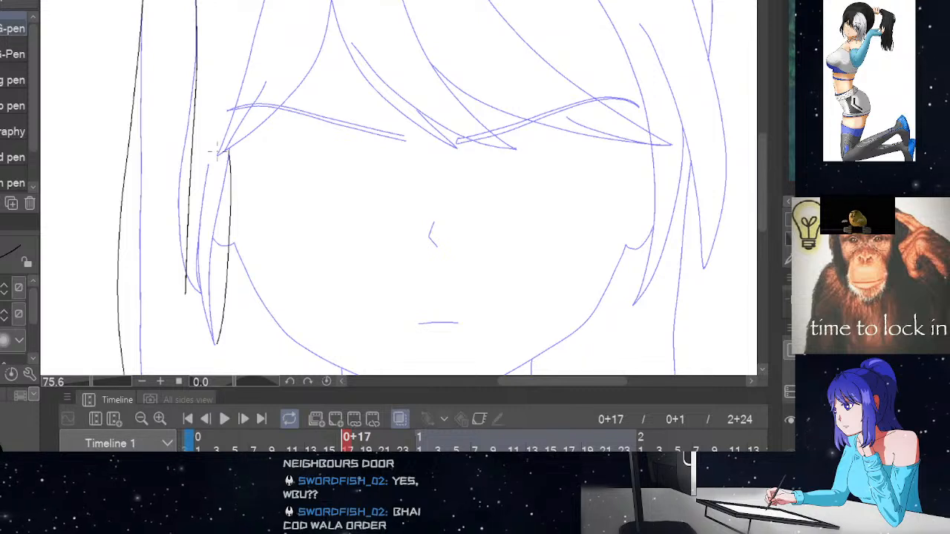
left_click_drag(215, 157, 216, 345)
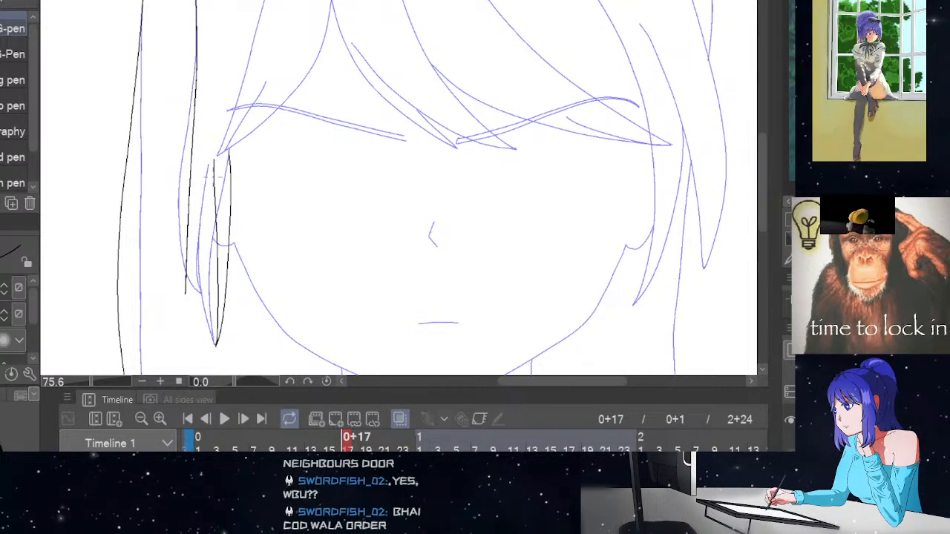
left_click_drag(213, 164, 186, 292)
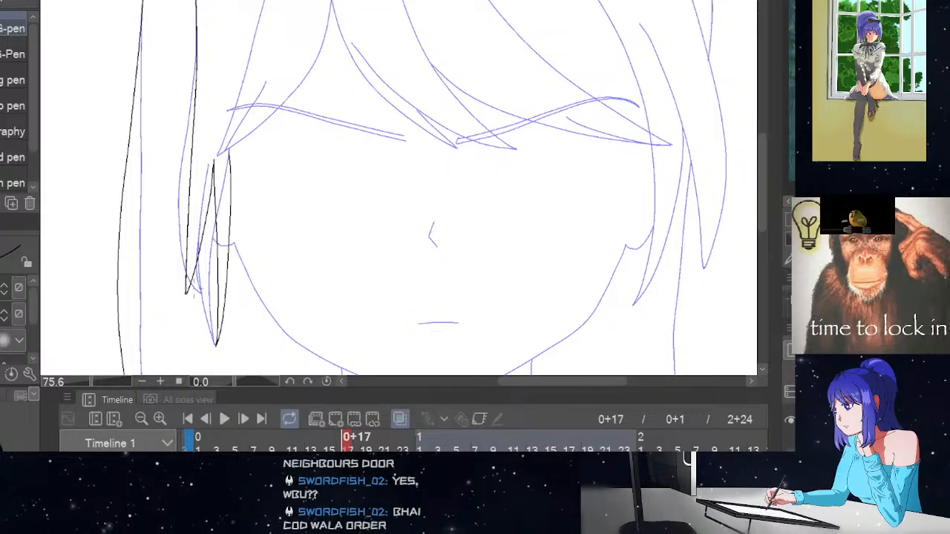
scroll(253, 182, "down", 4)
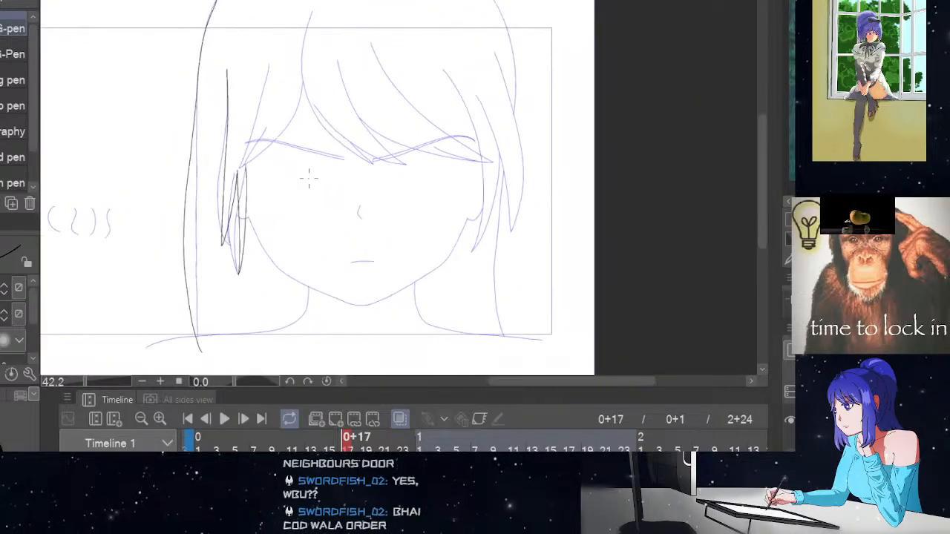
scroll(297, 171, "up", 2)
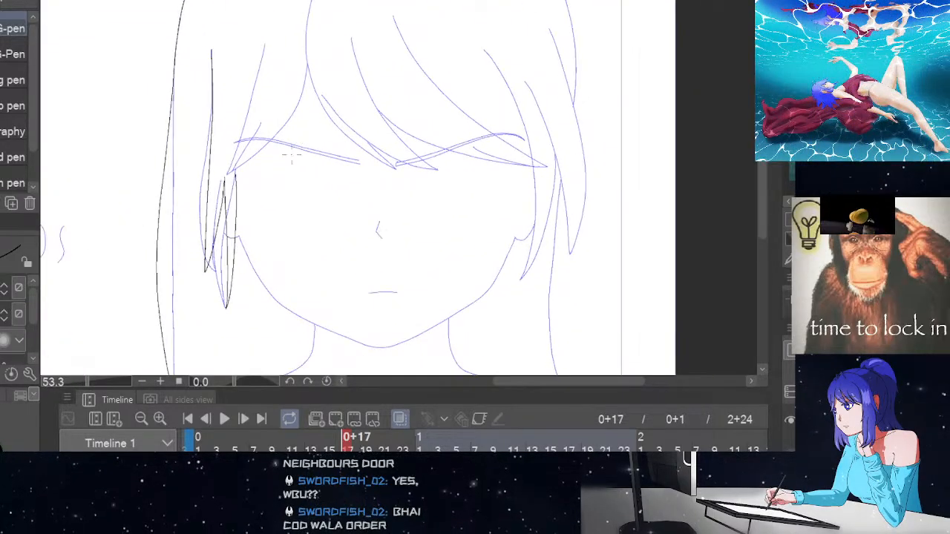
Compare the side lock across frames 0+9 and 0+17 and undo its two newest lines on frame 0+17
key("Right")
key("Right")
key("Right")
key("Right")
key("Right")
key("Right")
key("Right")
key("Right")
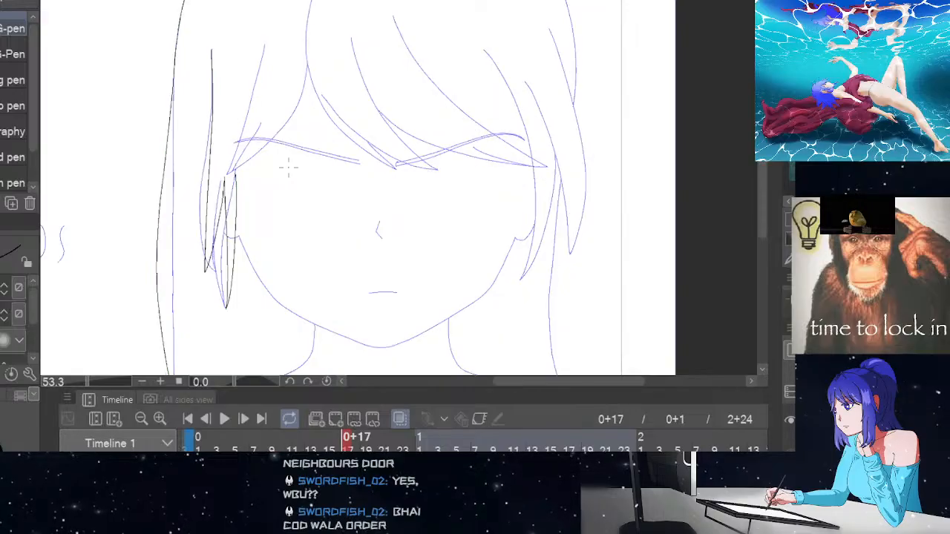
key("Left")
key("Left")
key("Left")
key("Left")
key("Left")
key("Left")
key("Left")
key("Left")
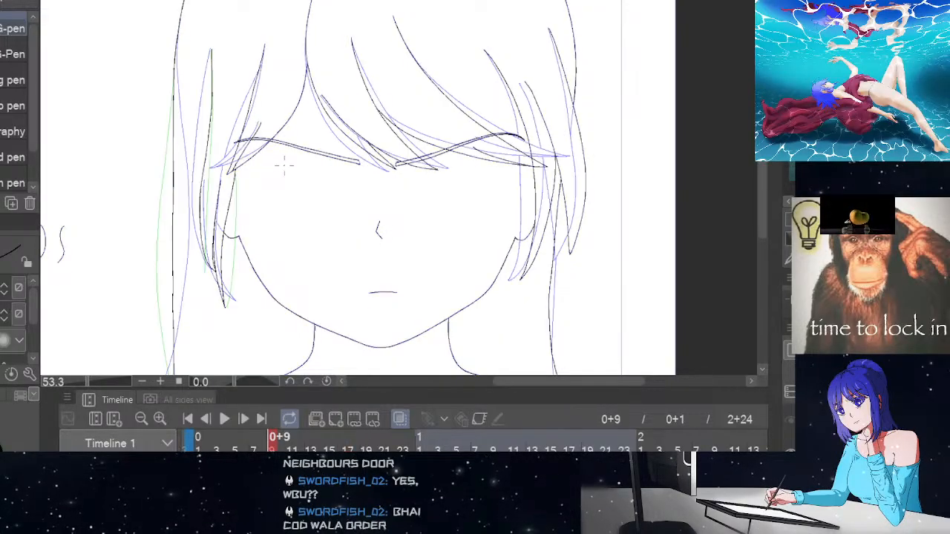
key("Right")
key("Right")
key("Right")
key("Right")
key("Right")
key("Right")
key("Right")
key("Right")
key("Left")
key("Right")
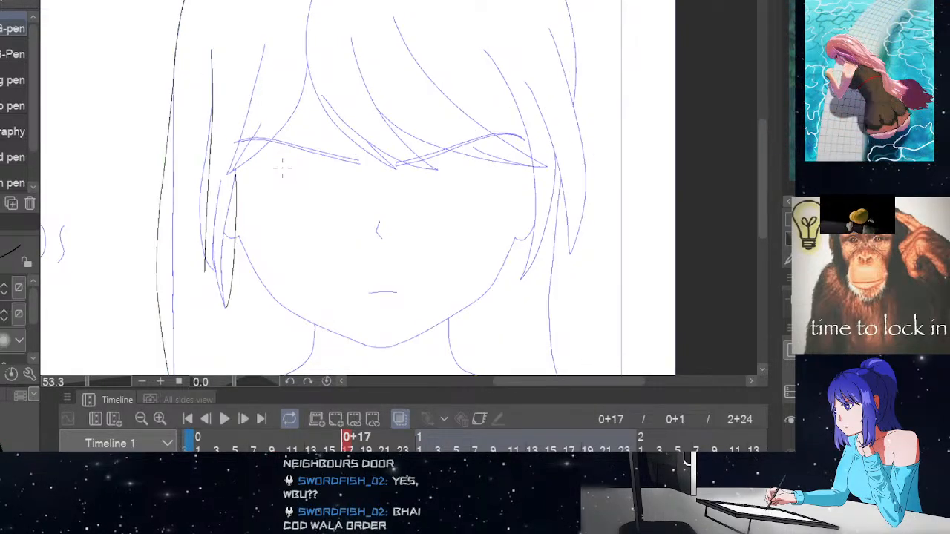
Flip through the drawings at frames 0+1, 0+9 and 0+17 to examine how the side lock moves
key("Left")
key("Left")
key("Left")
key("Left")
key("Left")
key("Left")
key("Left")
key("Left")
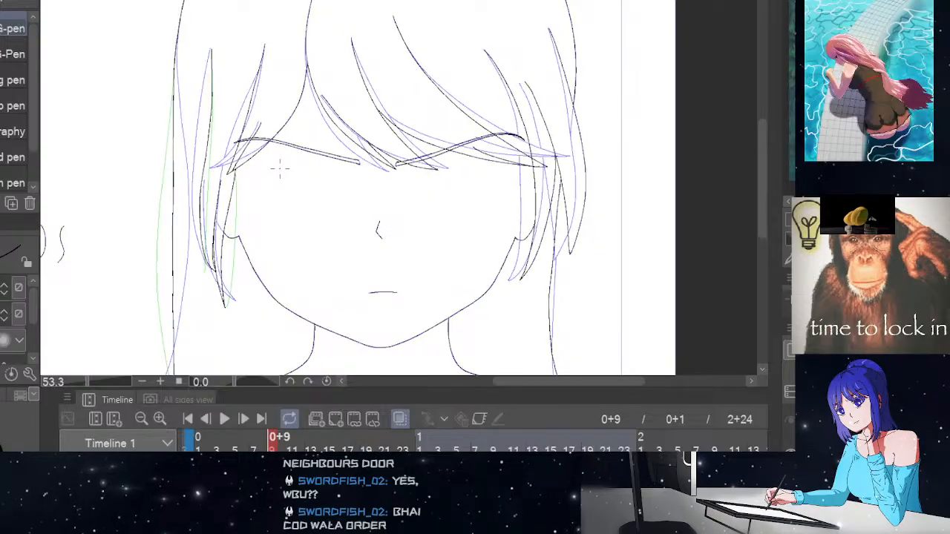
key("Home")
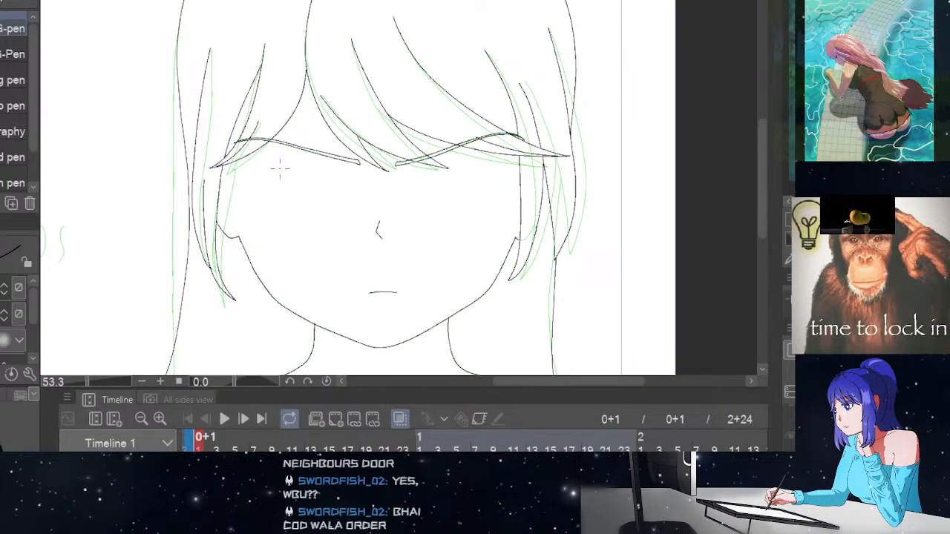
key("Right")
key("Right")
key("Right")
key("Right")
key("Right")
key("Right")
key("Right")
key("Right")
key("Right")
key("Right")
key("Right")
key("Right")
key("Right")
key("Right")
key("Right")
key("Right")
key("Left")
key("Left")
key("Left")
key("Left")
key("Left")
key("Left")
key("Left")
key("Left")
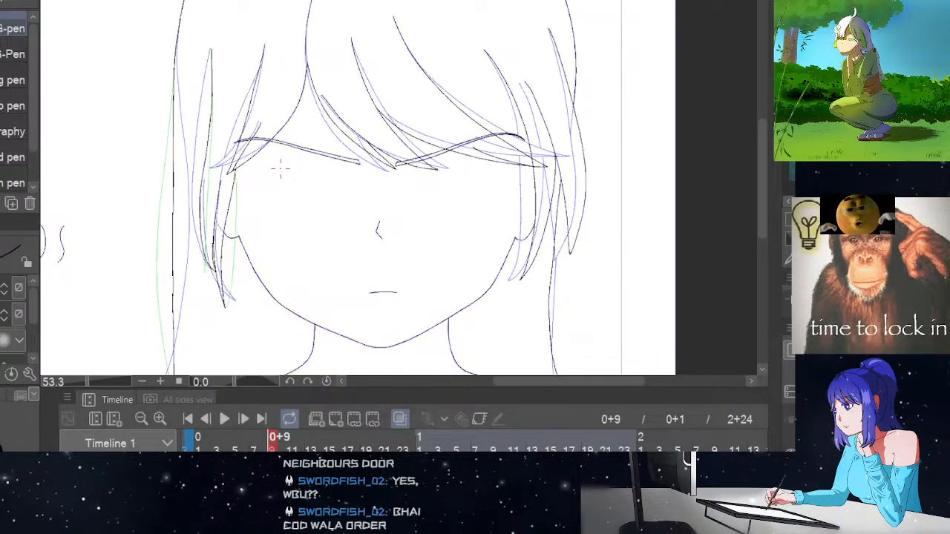
key("Right")
key("Right")
key("Right")
key("Right")
key("Right")
key("Right")
key("Right")
key("Right")
key("Left")
key("Left")
key("Left")
key("Left")
key("Left")
key("Left")
key("Left")
key("Left")
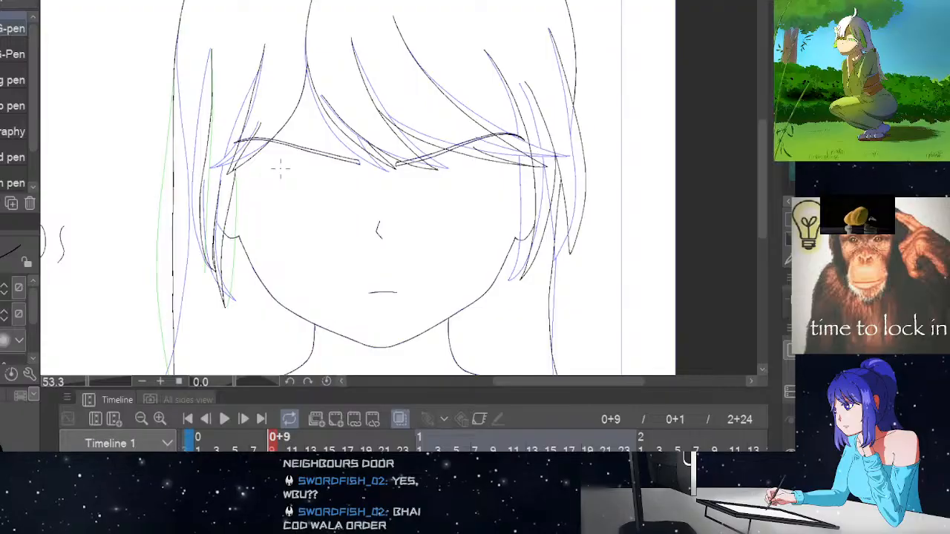
Undo the remaining inner-edge line of the side lock on frame 0+17 and check the drawing against frame 0+9
key("Right")
key("Right")
key("Right")
key("Right")
key("Right")
key("Right")
key("Right")
key("Right")
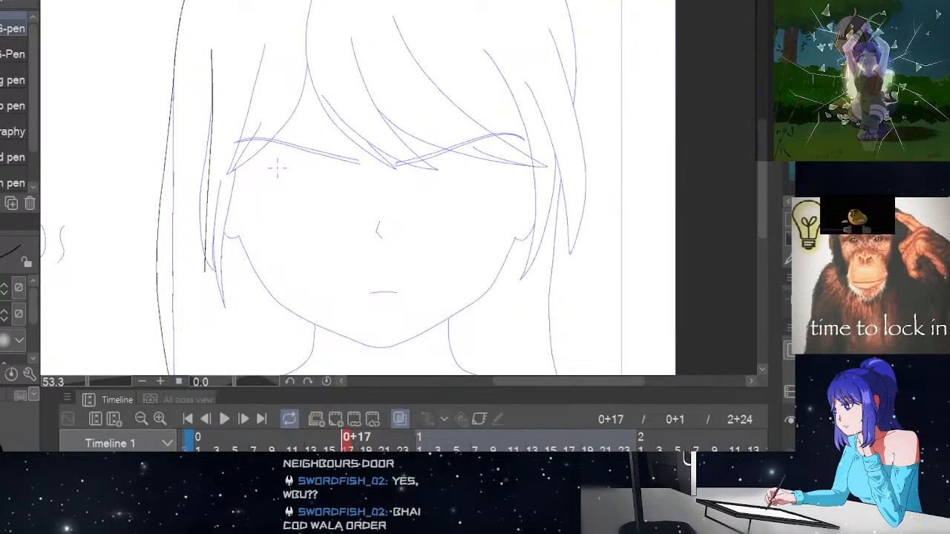
key("Left")
key("Left")
key("Left")
key("Left")
key("Left")
key("Left")
key("Left")
key("Left")
key("Right")
key("Right")
key("Right")
key("Right")
key("Right")
key("Right")
key("Right")
key("Right")
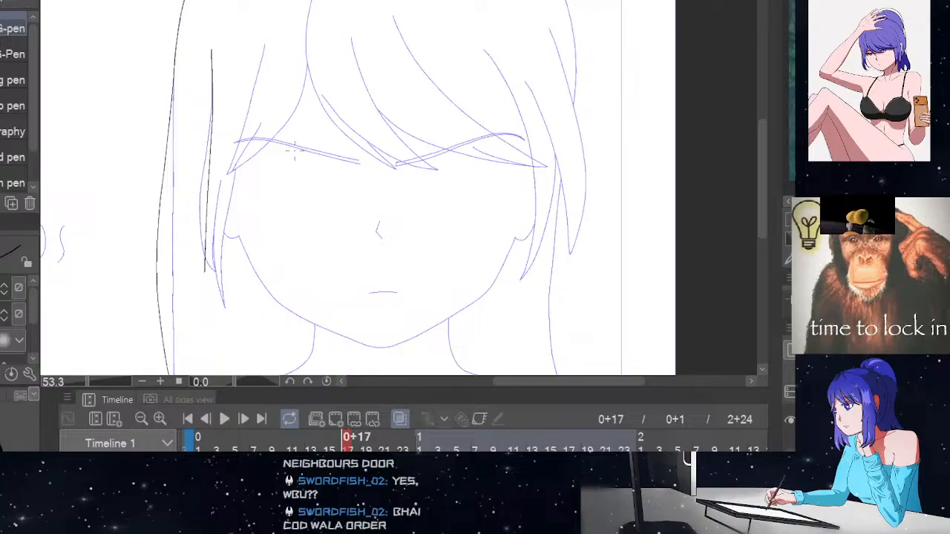
Draw the side lock's inner edge from the bang tip down past the left ear to the lock's point, replacing the first stroke
scroll(275, 193, "up", 1)
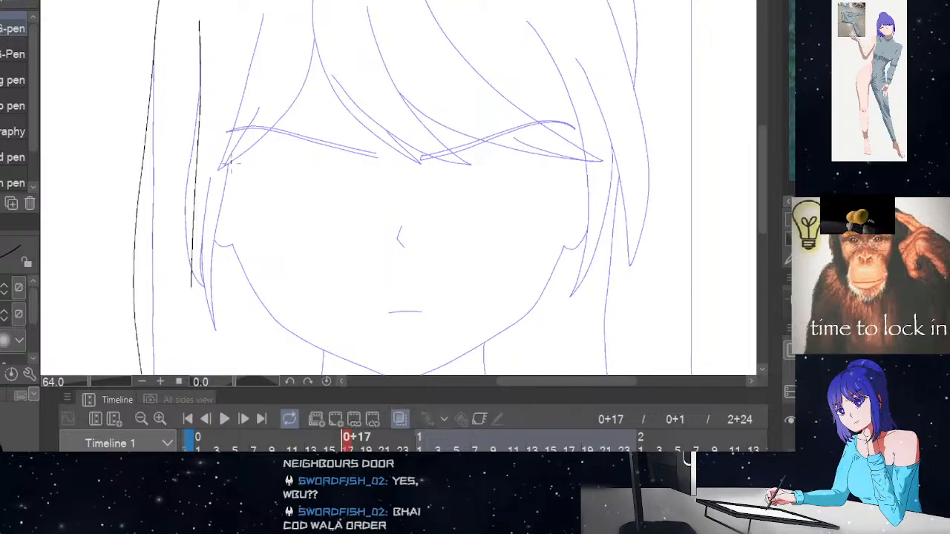
left_click_drag(230, 162, 219, 319)
key("ctrl+z")
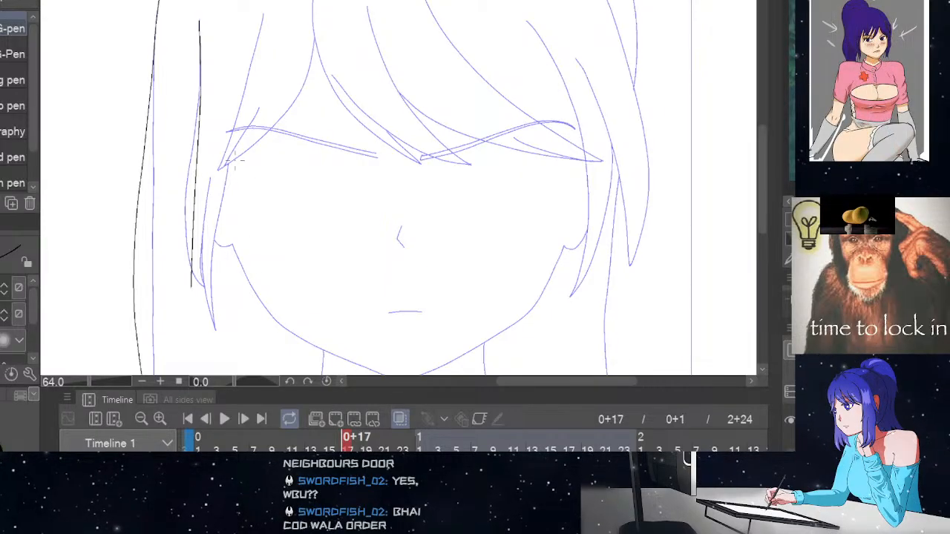
left_click_drag(232, 160, 215, 329)
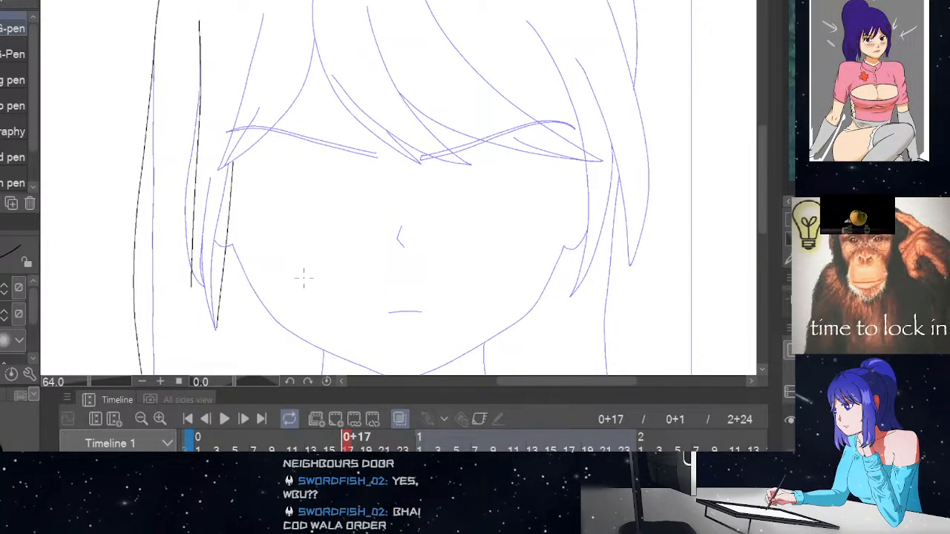
Draw the side lock's notch on frame 0+17 as two strands meeting between its two points, after undoing the first attempts
mouse_move(541, 386)
left_mouse_down()
mouse_move(514, 385)
mouse_move(523, 384)
left_mouse_up()
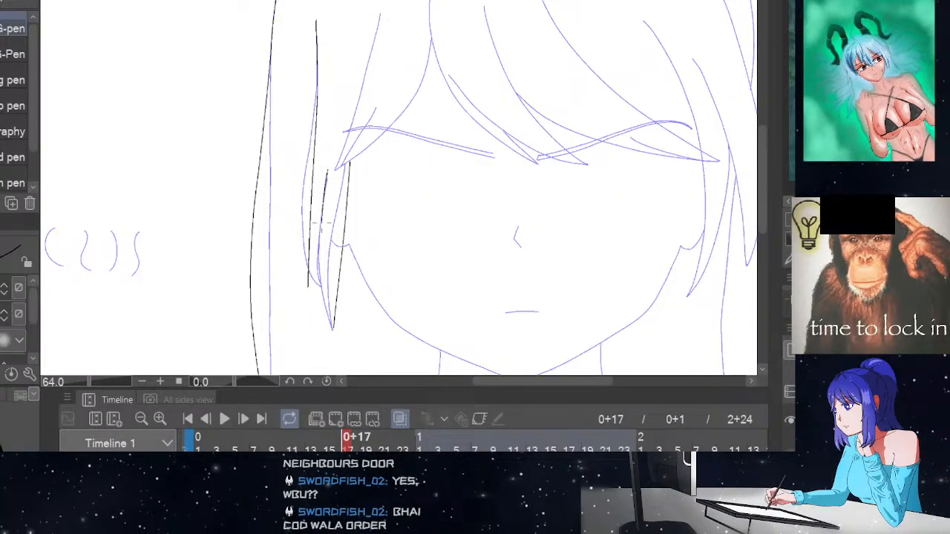
key("ctrl+z")
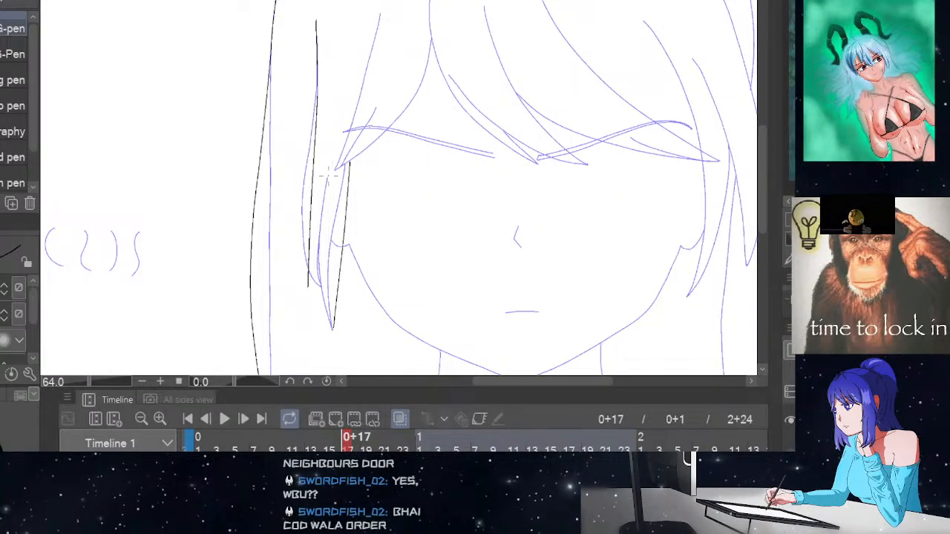
key("ctrl+z")
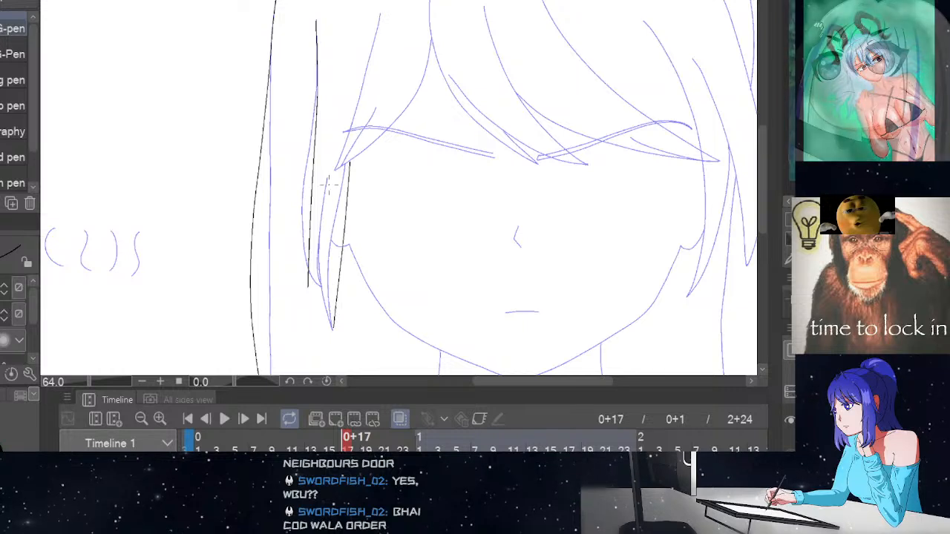
left_click_drag(325, 208, 331, 288)
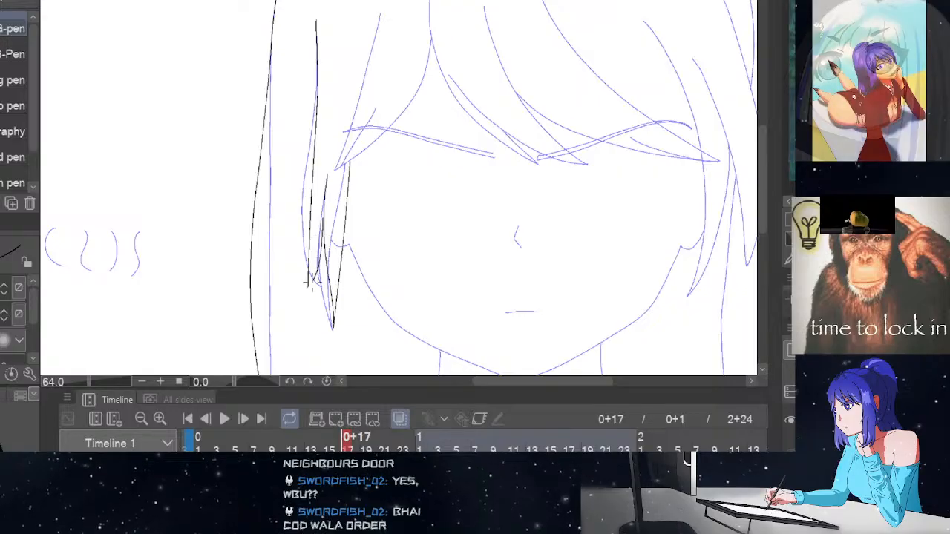
left_click_drag(317, 263, 306, 290)
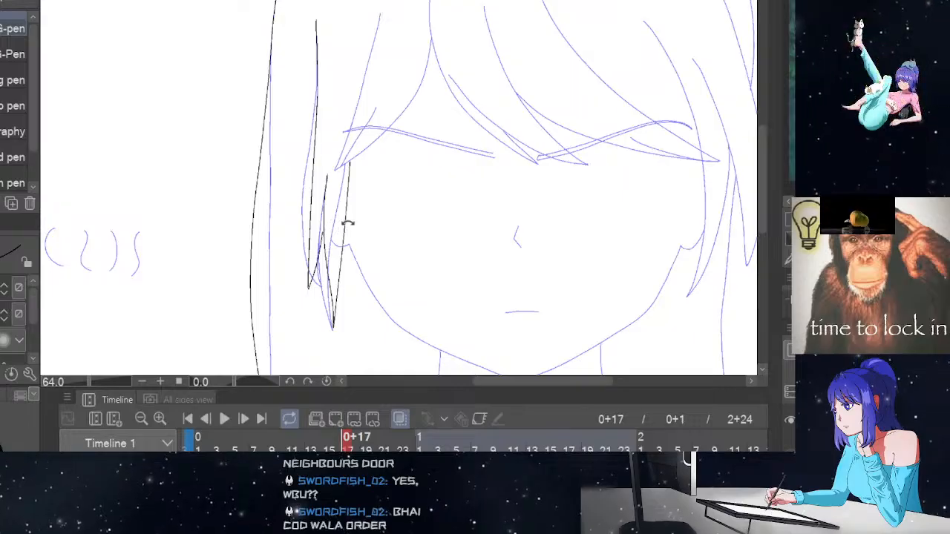
left_click_drag(339, 230, 390, 228)
key("y")
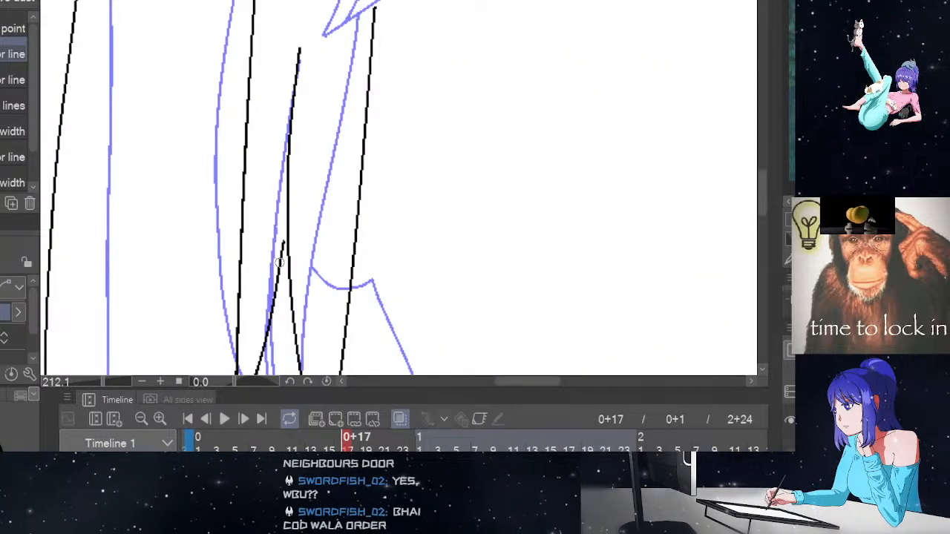
left_click_drag(347, 205, 293, 207)
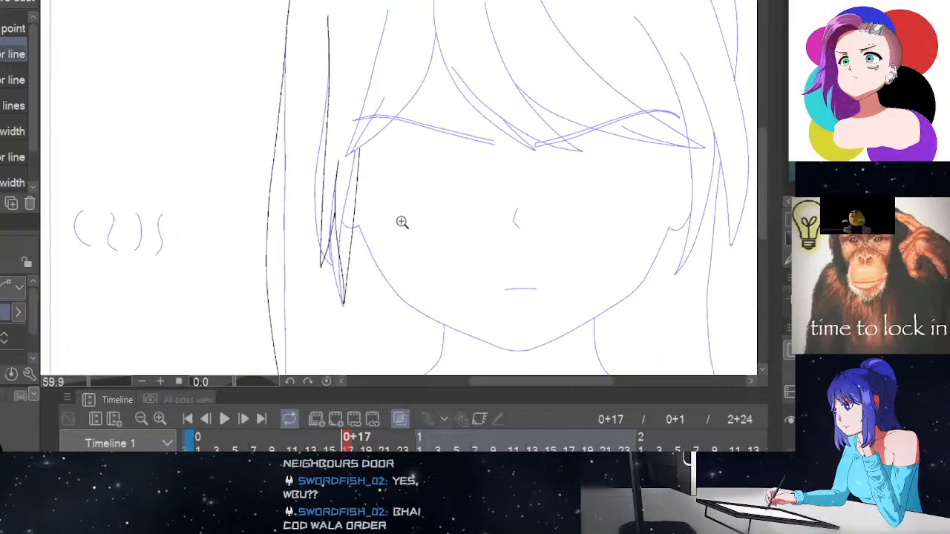
Hide the onion skin and flip through frames 0+1, 0+9 and 0+17 to examine the side lock's movement
left_click_drag(403, 223, 416, 222)
left_click(402, 418)
key("comma")
key("comma")
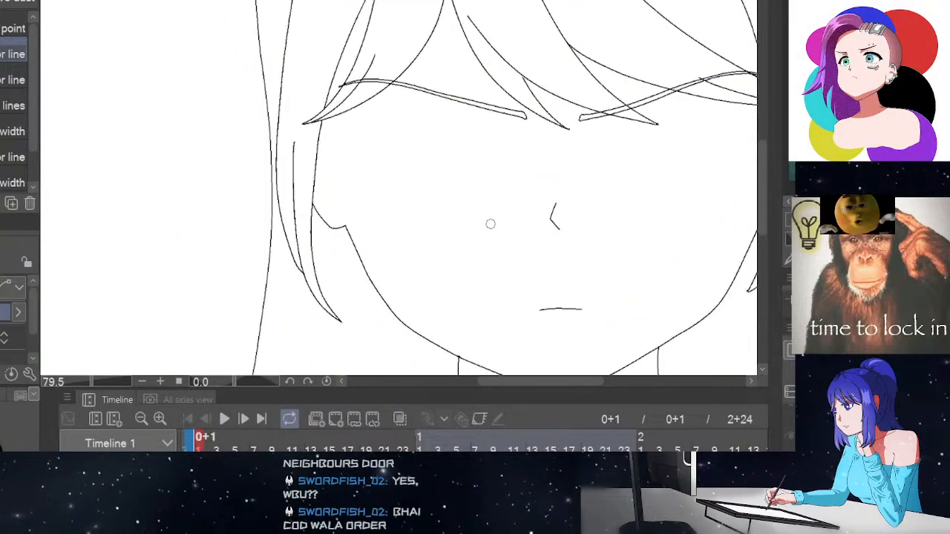
key("period")
key("period")
key("comma")
key("comma")
key("period")
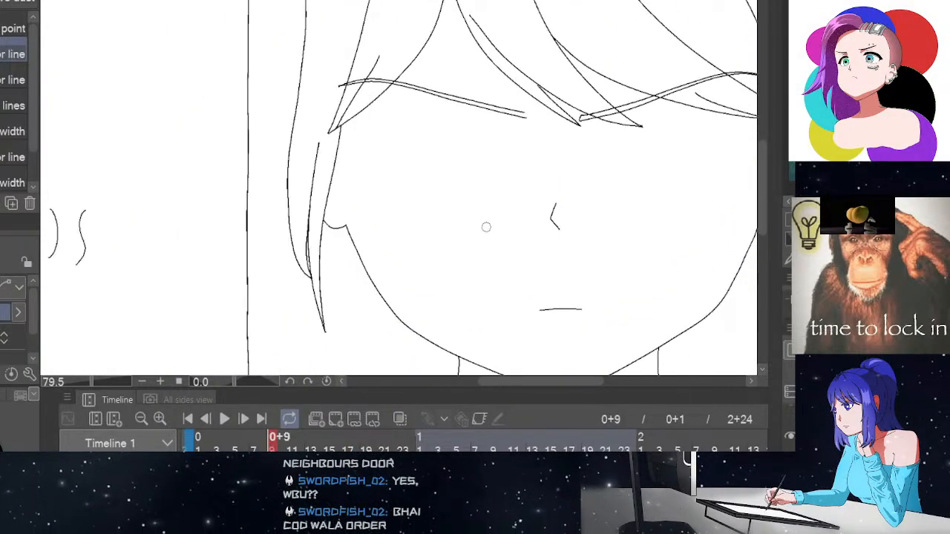
key("period")
left_click_drag(479, 223, 450, 234)
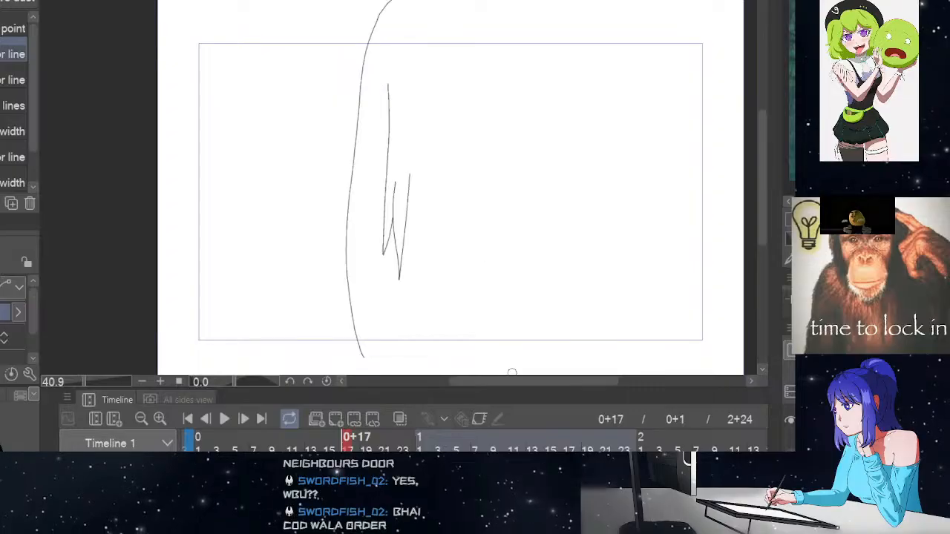
Turn the onion skin back on and compare the side lock and outer hair across the key drawings, returning to frame 0+17
left_click_drag(511, 381, 541, 381)
left_click(401, 419)
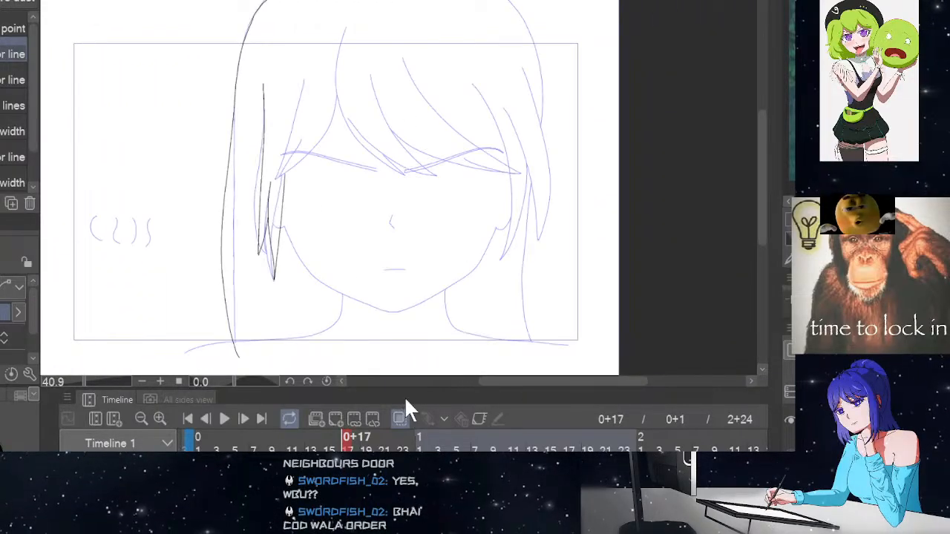
scroll(420, 133, "up", 3)
key("comma")
key("comma")
key("period")
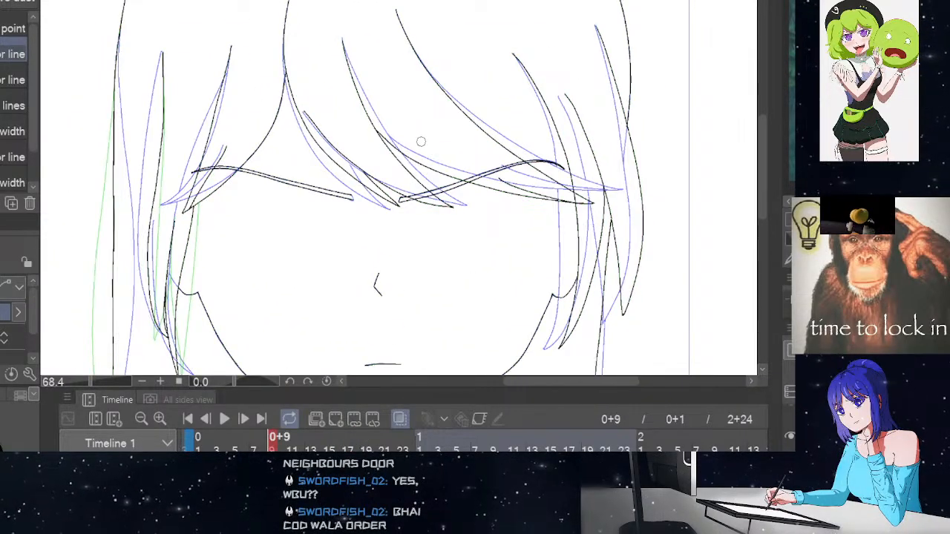
key("period")
key("comma")
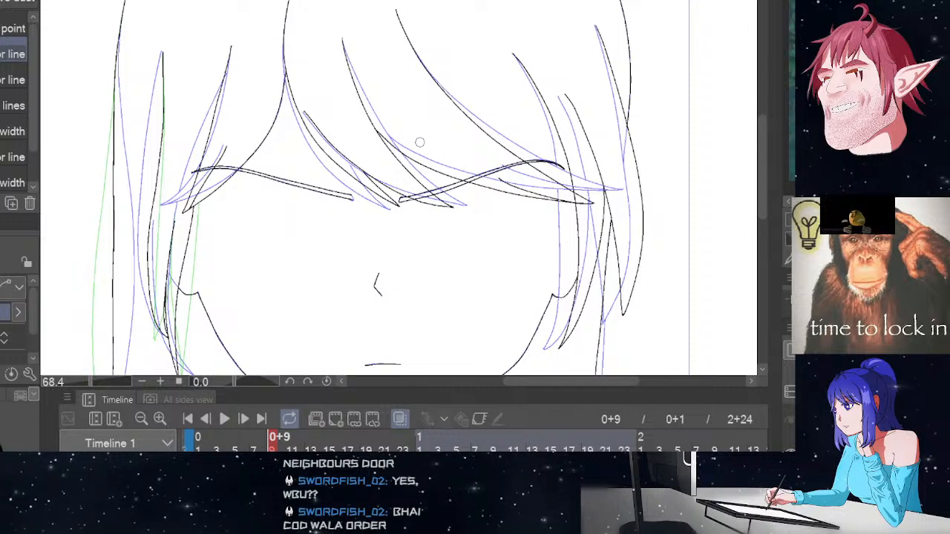
key("period")
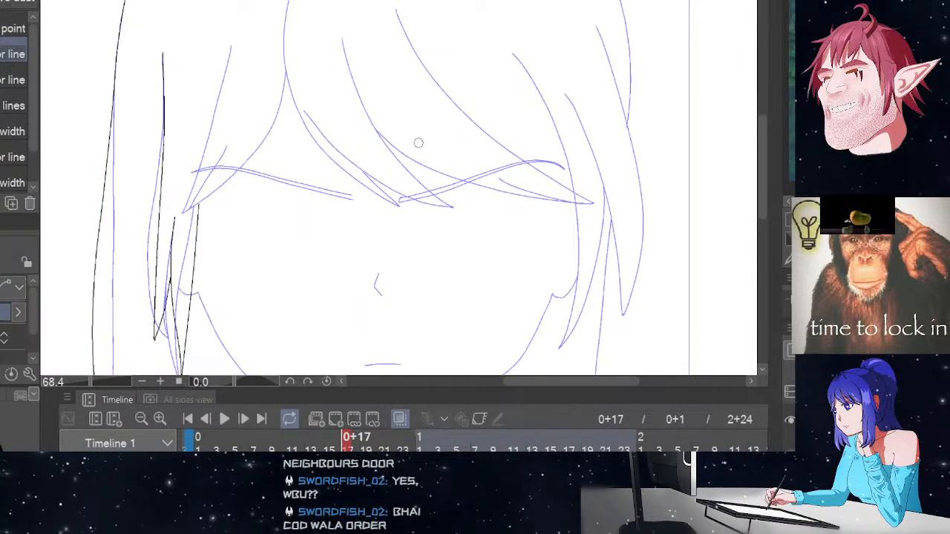
left_click_drag(534, 379, 519, 379)
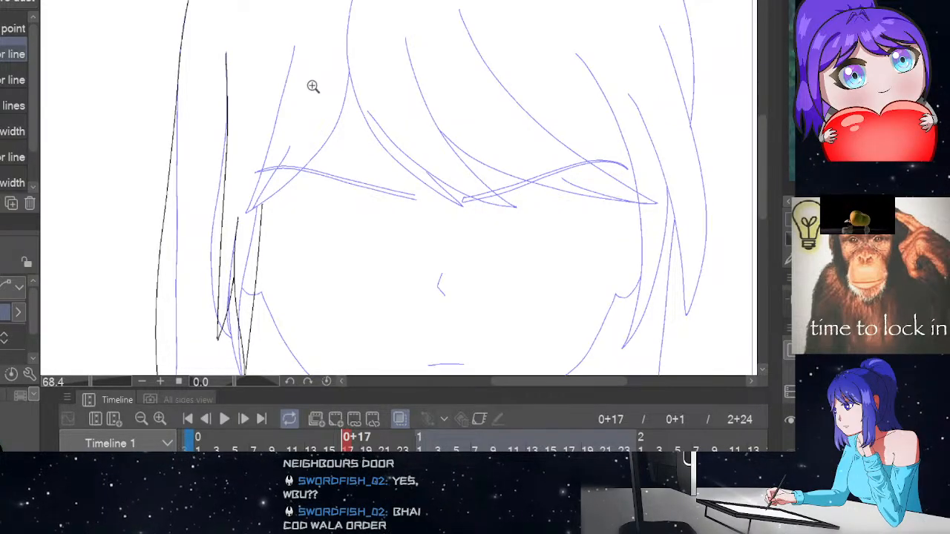
mouse_move(313, 87)
left_mouse_down()
mouse_move(297, 93)
mouse_move(308, 104)
left_mouse_up()
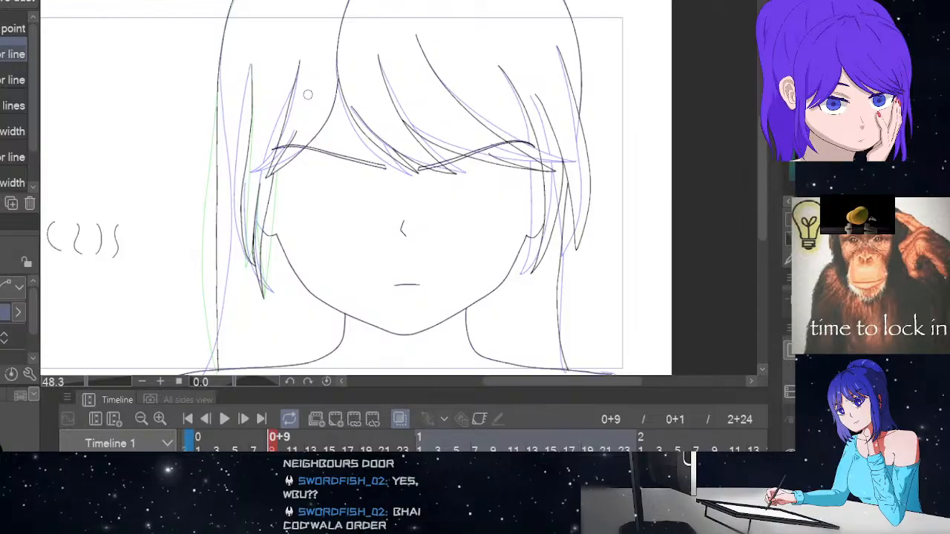
key(".")
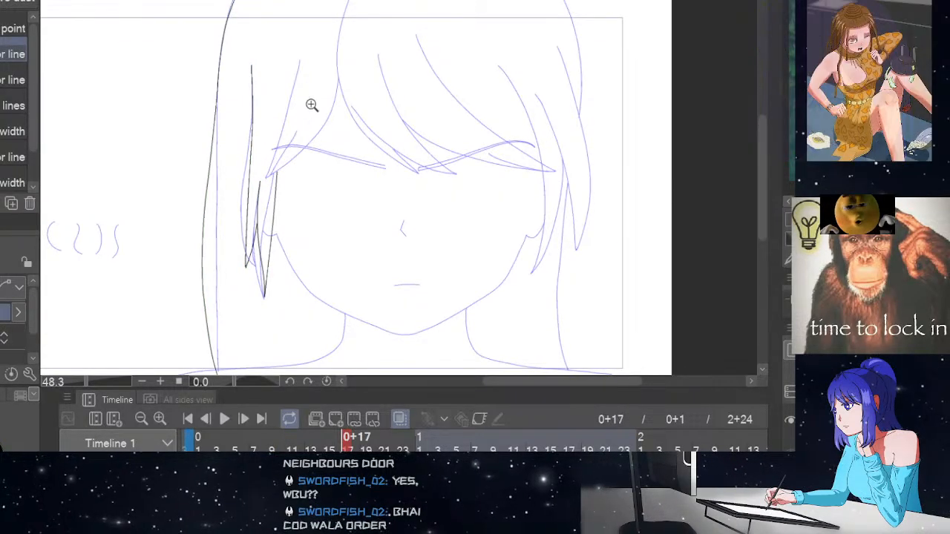
left_click_drag(311, 102, 317, 110)
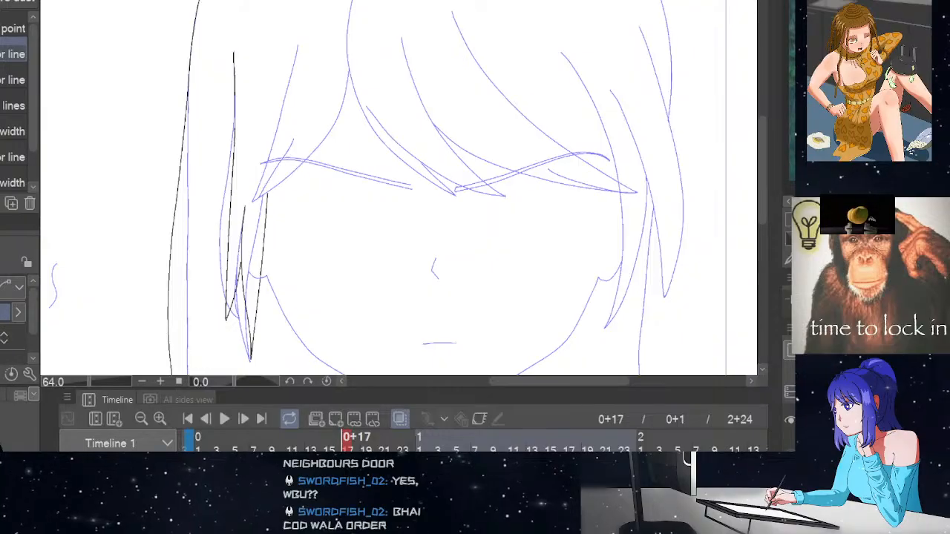
Draw the left bang's outer edge on frame 0+17 with the G-pen, down to the side lock's upper end, replacing the first stroke
key("p")
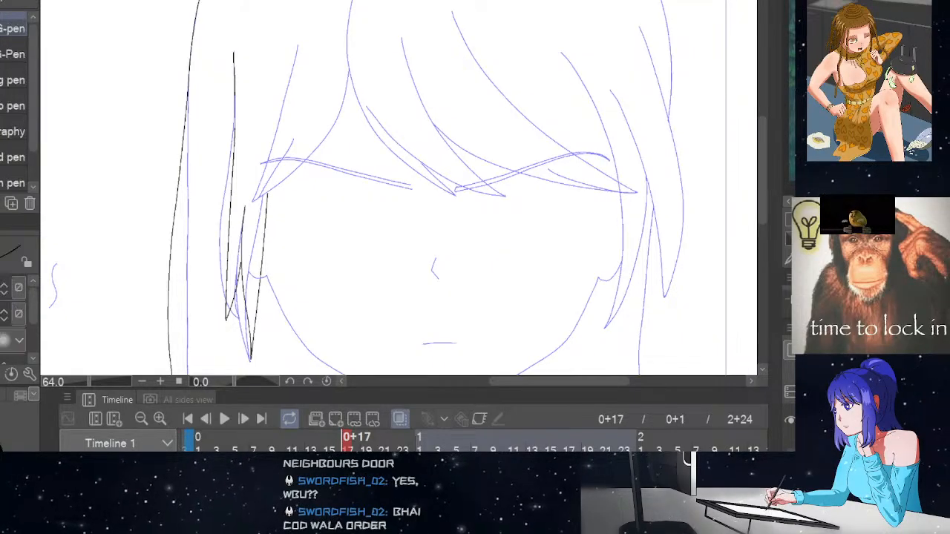
mouse_move(297, 46)
left_mouse_down()
mouse_move(265, 165)
mouse_move(267, 202)
left_mouse_up()
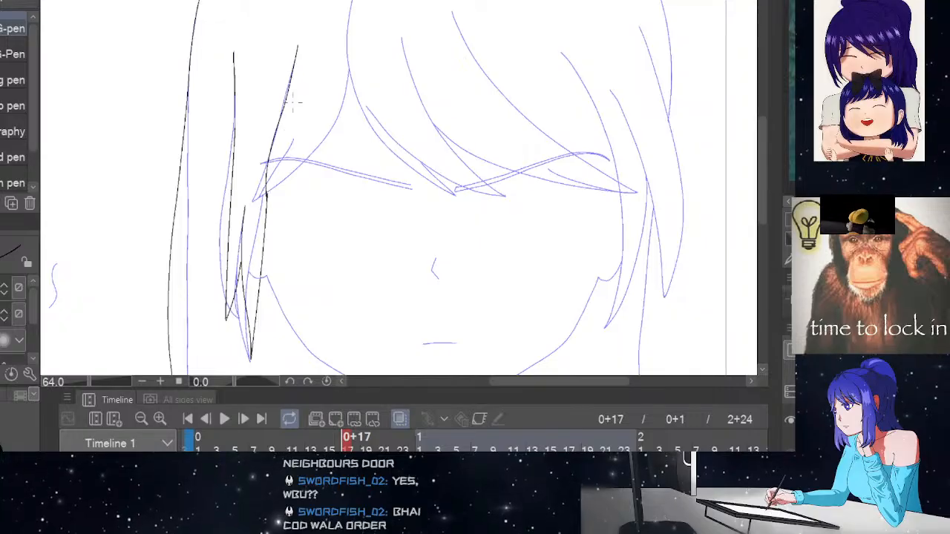
key("ctrl+z")
key("ctrl+z")
left_click_drag(297, 46, 266, 196)
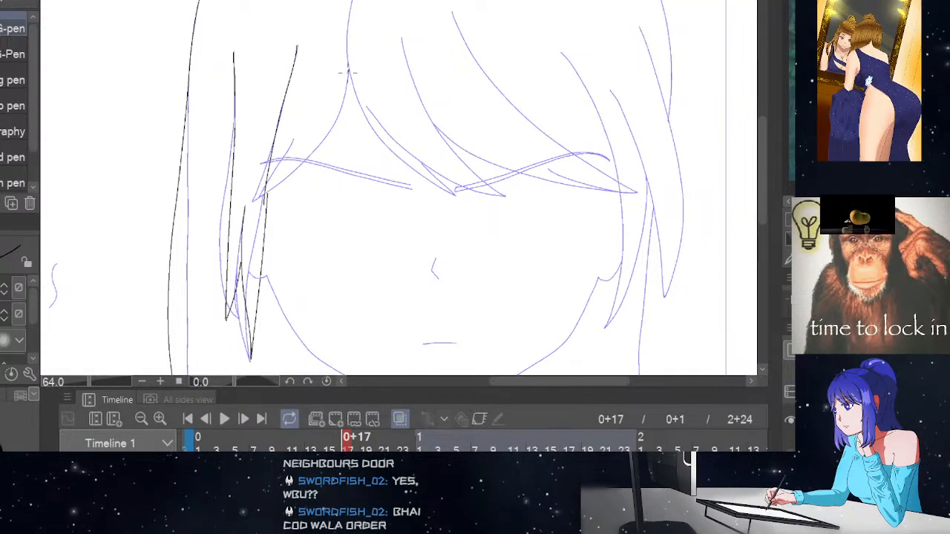
Draw the left bang's curved inner edge from the parting to its tip, redoing it once, and compare it with frames 0+1 and 0+9
mouse_move(347, 71)
left_mouse_down()
mouse_move(324, 135)
mouse_move(266, 207)
left_mouse_up()
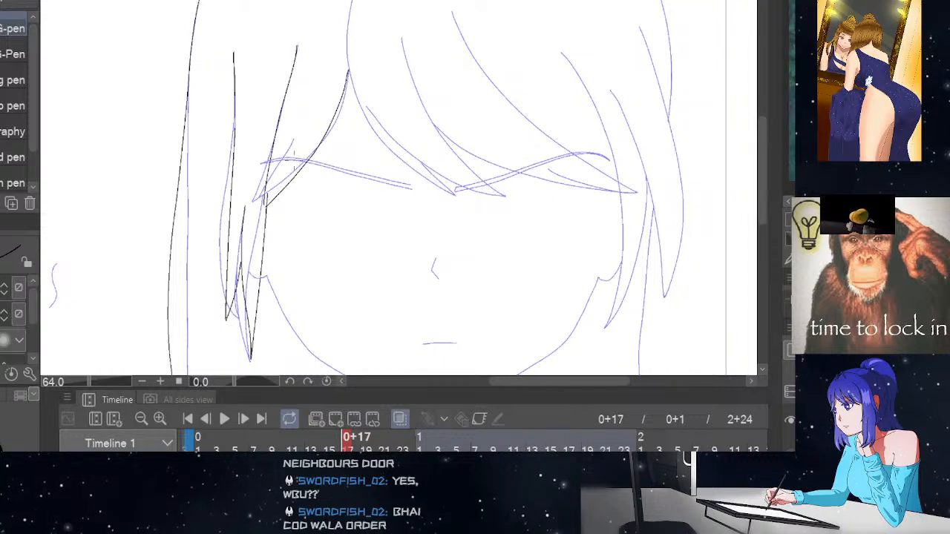
key("ctrl+z")
mouse_move(348, 72)
left_mouse_down()
mouse_move(331, 126)
mouse_move(268, 200)
left_mouse_up()
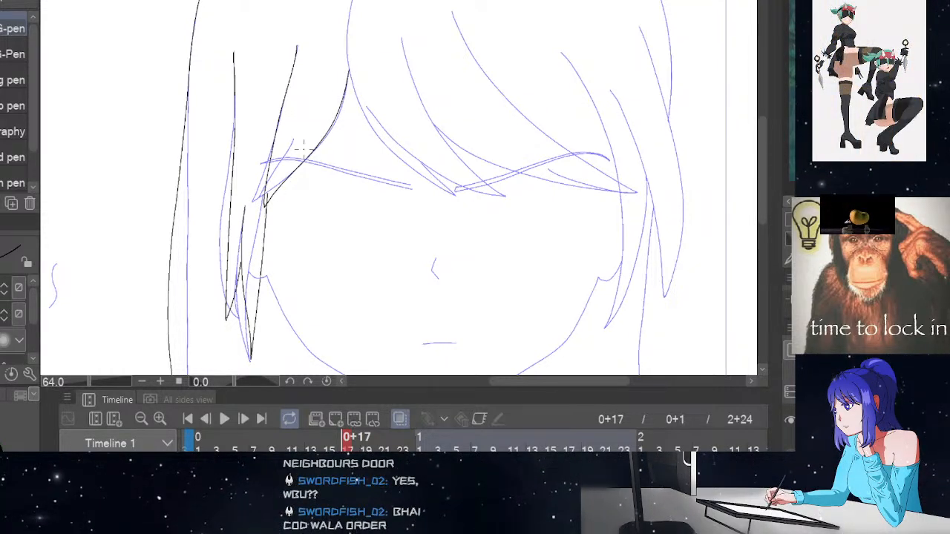
scroll(321, 165, "up", 2)
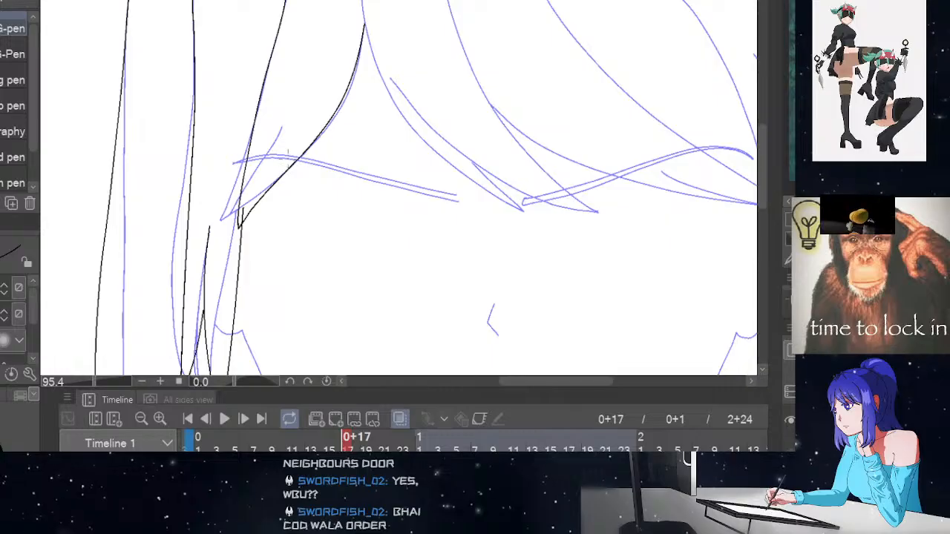
scroll(314, 218, "down", 4)
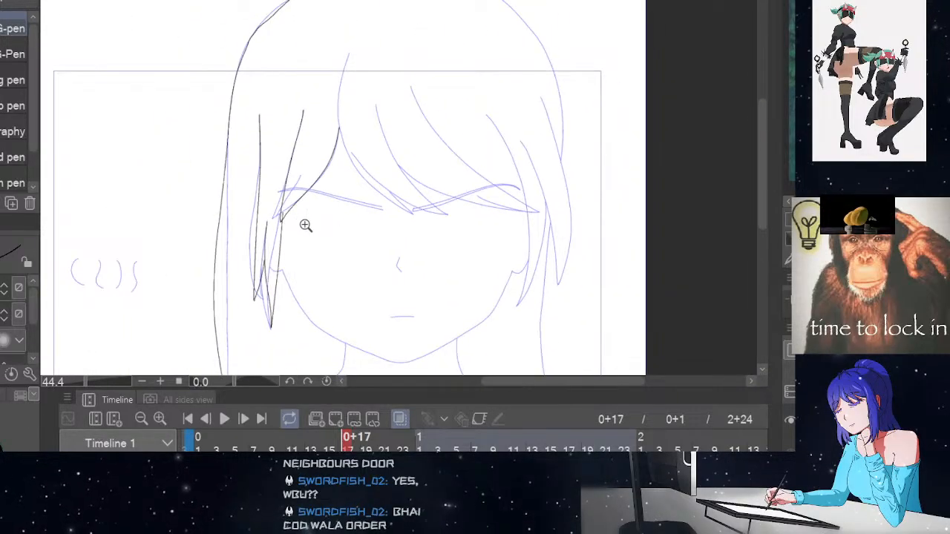
scroll(306, 224, "up", 1)
key("Left")
key("Left")
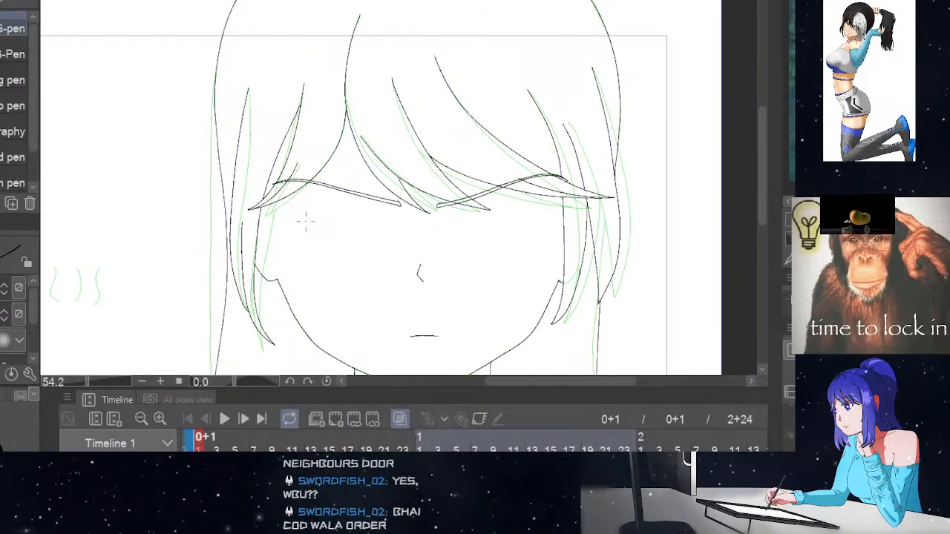
key("Right")
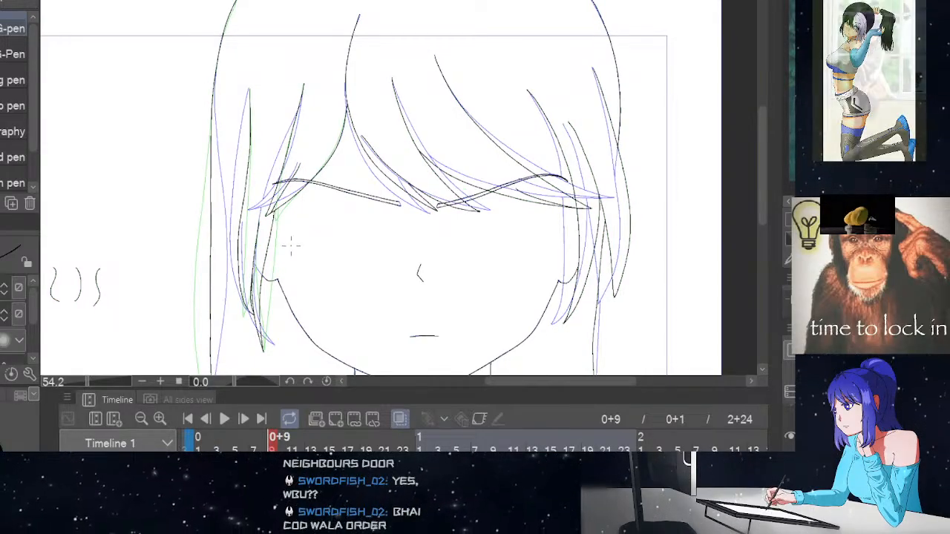
key("Right")
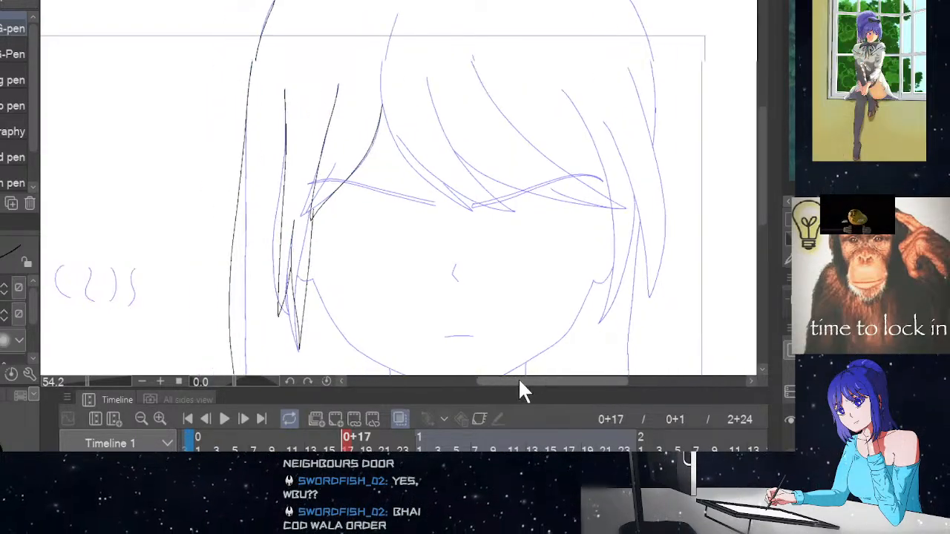
Erase the excess end of the side lock's inner line where it overlaps the left bang's tip on frame 0+17
scroll(377, 208, "up", 1)
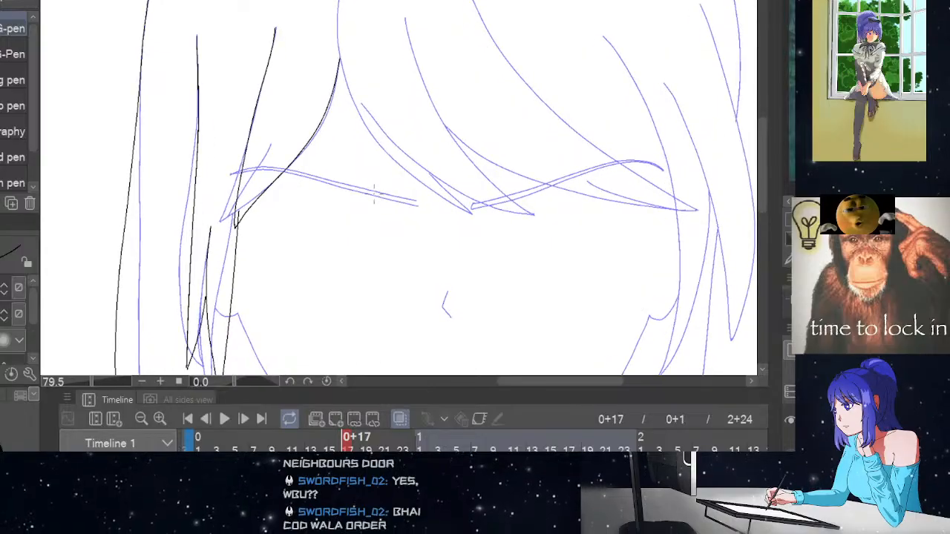
scroll(343, 174, "up", 1)
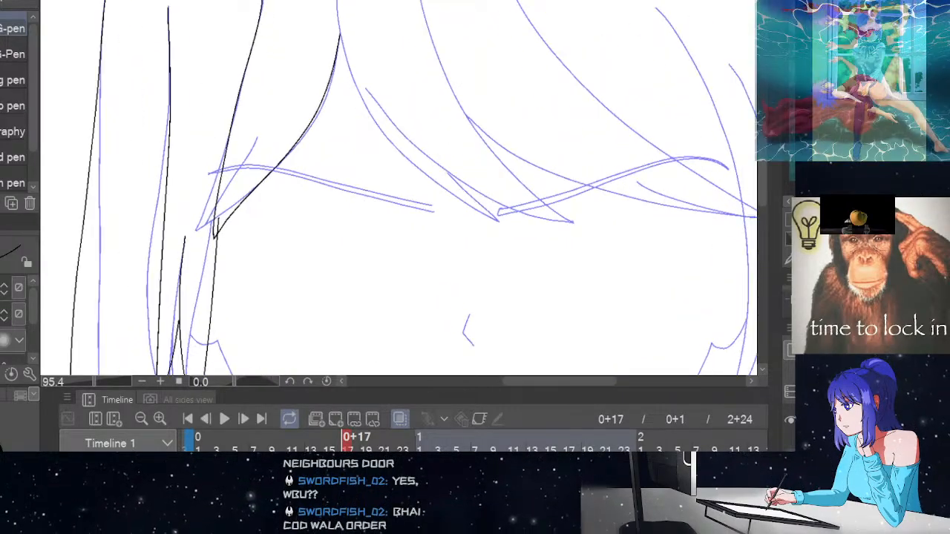
key("e")
scroll(237, 259, "up", 2)
scroll(213, 189, "up", 1)
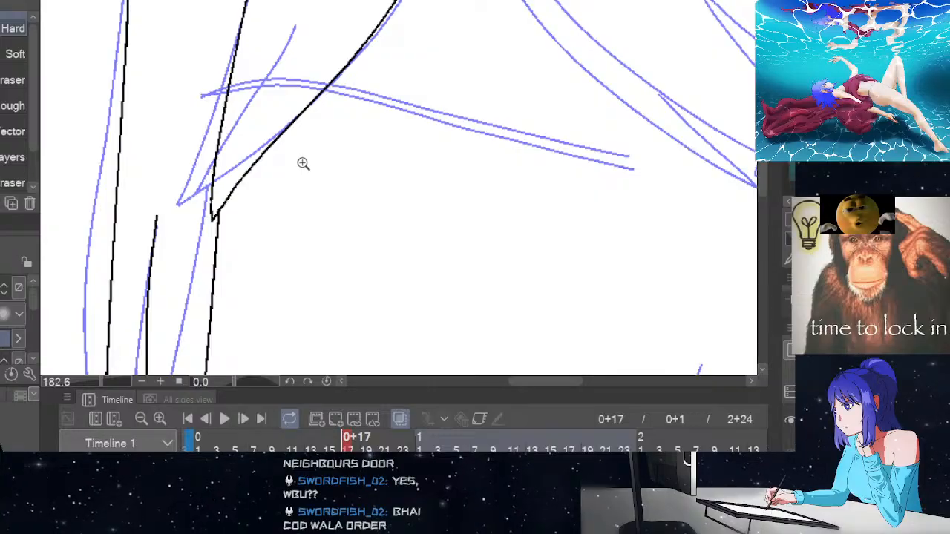
scroll(302, 163, "down", 5)
Draw the short inner strand line of the left bang down to its tip, redoing it once, and check it against frame 0+9
key("p")
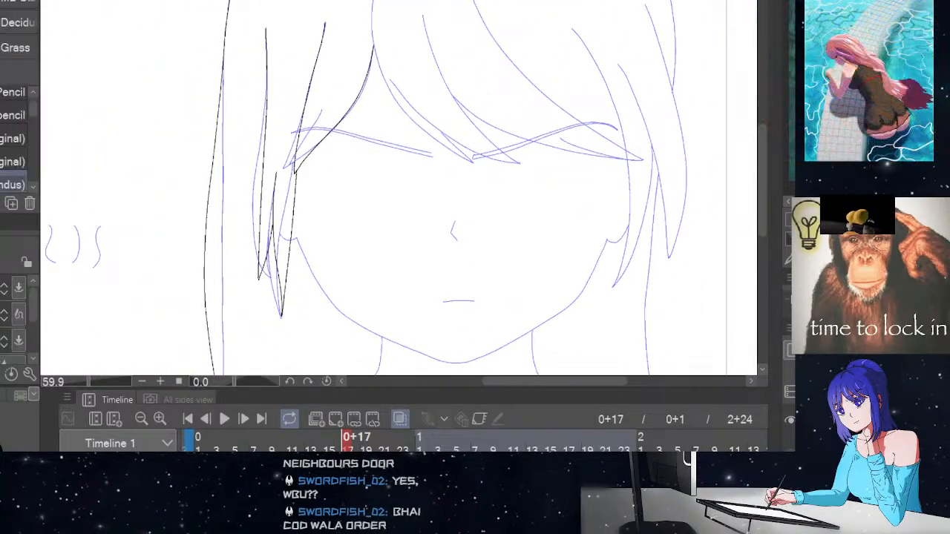
key("p")
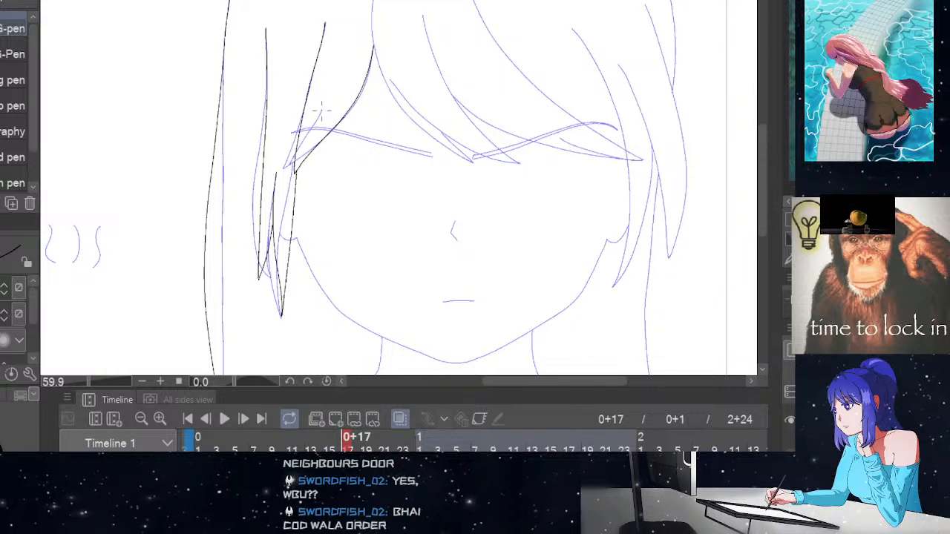
left_click_drag(322, 111, 295, 173)
key("ctrl+z")
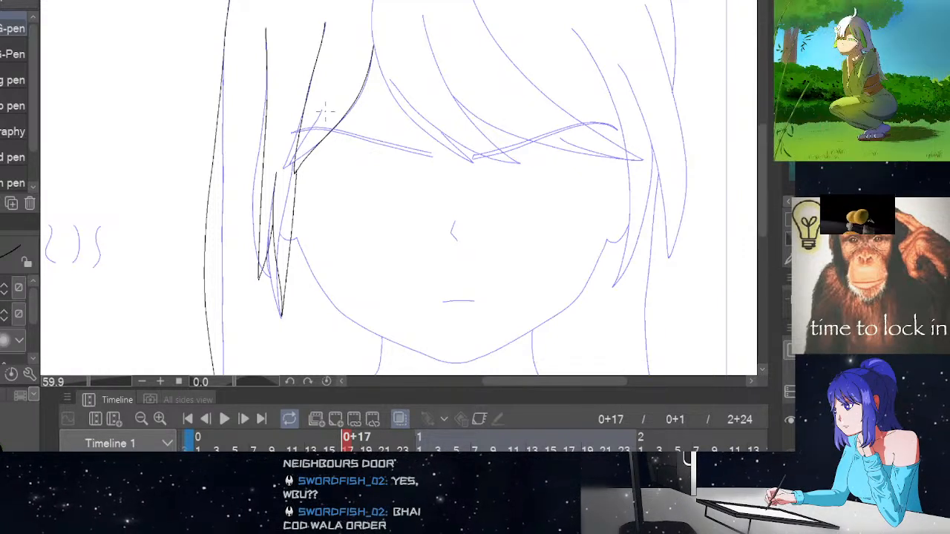
left_click_drag(324, 110, 292, 173)
key("Left")
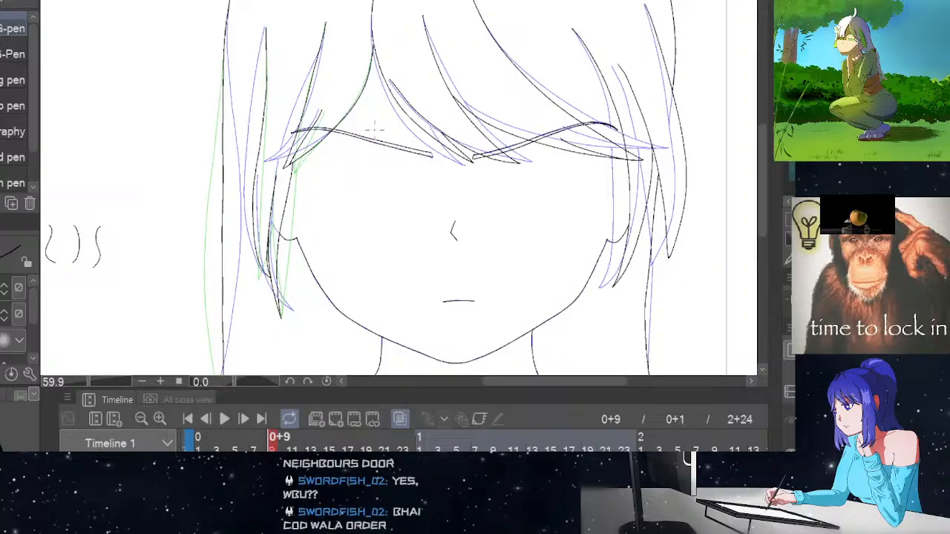
Compare frame 0+17 with its neighbouring frames and redraw the left bang's short inner strand line down to its tip
key("Left")
key("Right")
key("Right")
key("ctrl+z")
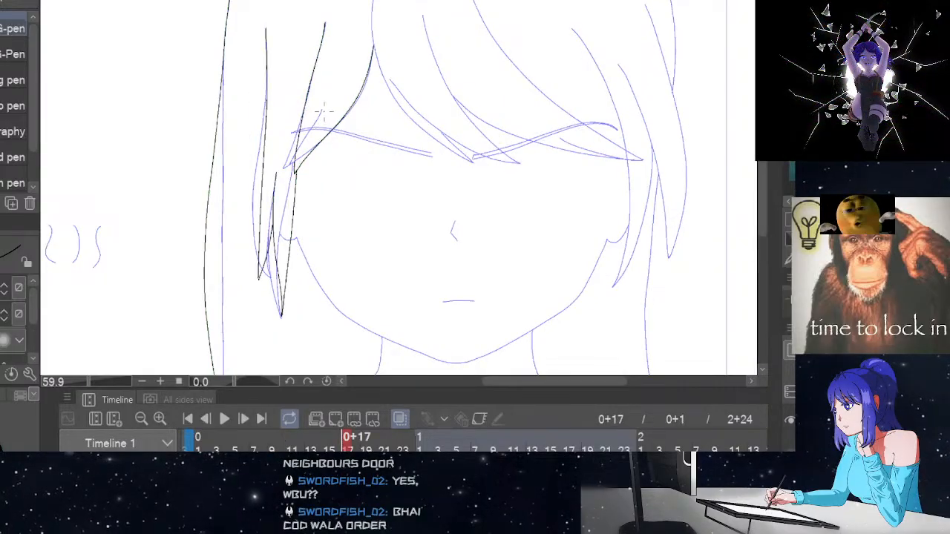
left_click_drag(325, 110, 294, 172)
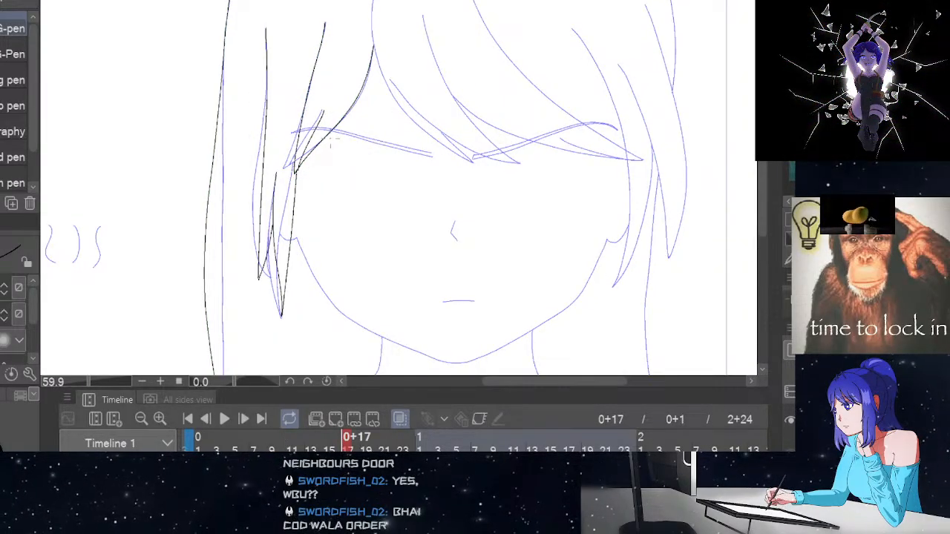
Trace the jawline on frame 0+17 with the G-pen from the left earlobe around the chin to the right earlobe, redoing the stroke once
scroll(391, 123, "down", 2)
scroll(450, 97, "up", 1)
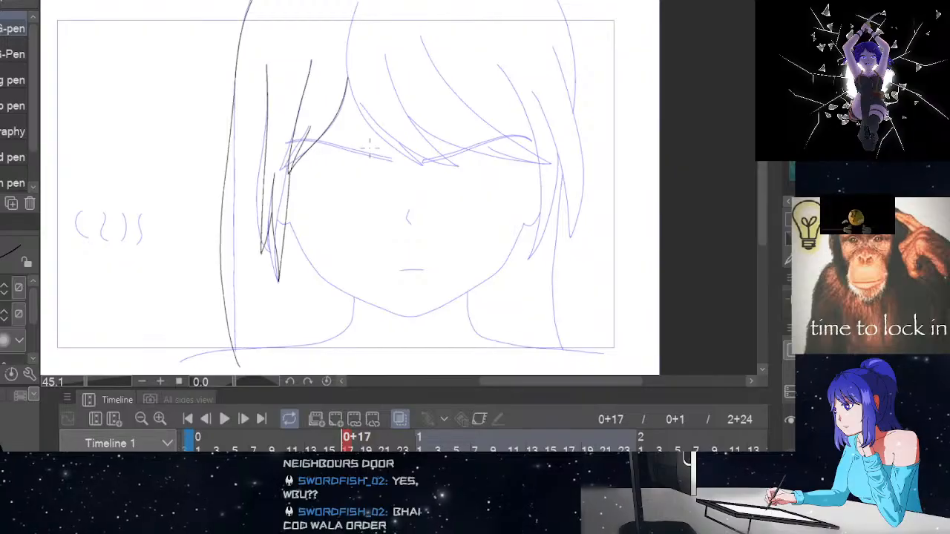
scroll(349, 178, "up", 2)
scroll(364, 183, "down", 2)
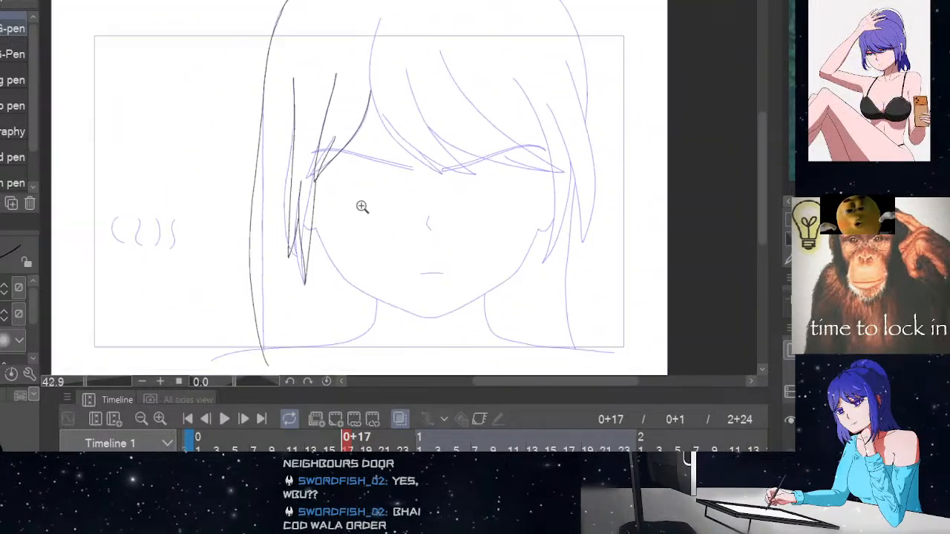
scroll(362, 207, "down", 1)
scroll(428, 254, "up", 3)
scroll(424, 230, "down", 1)
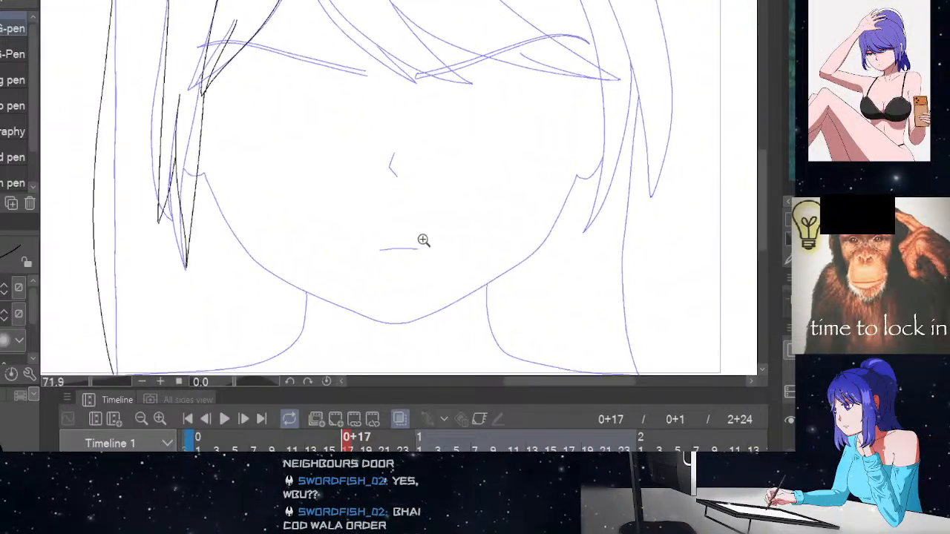
scroll(424, 240, "up", 1)
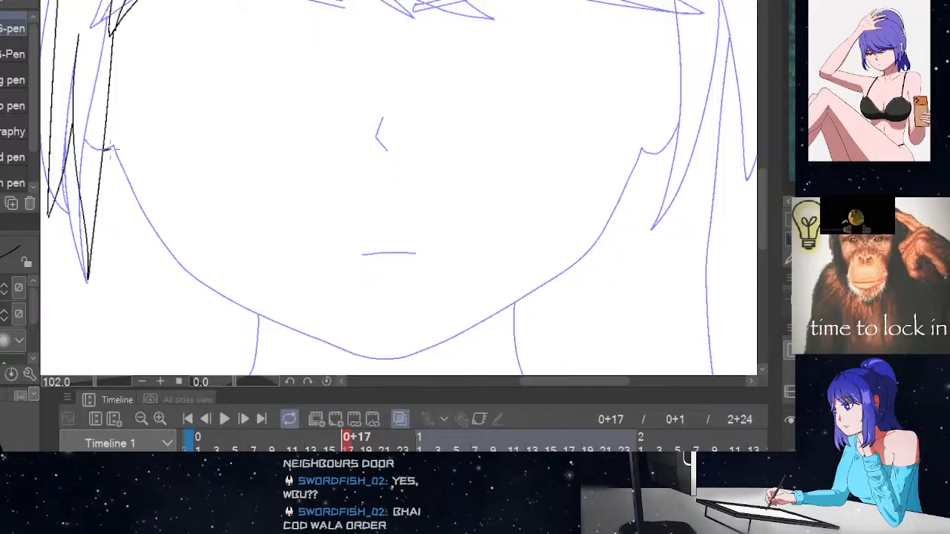
mouse_move(112, 147)
left_mouse_down()
mouse_move(151, 228)
mouse_move(208, 285)
mouse_move(332, 334)
mouse_move(410, 345)
mouse_move(560, 285)
mouse_move(610, 242)
mouse_move(656, 149)
left_mouse_up()
key("ctrl+z")
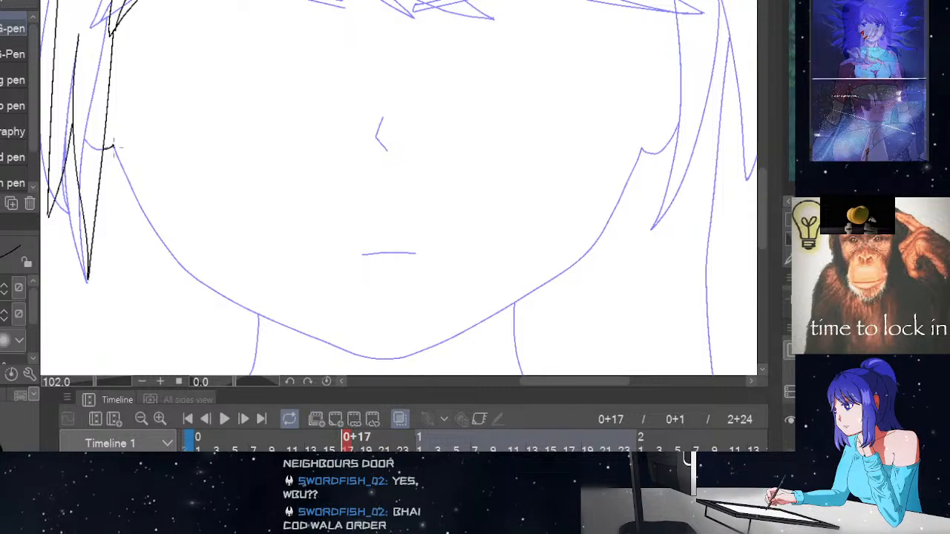
mouse_move(115, 147)
left_mouse_down()
mouse_move(169, 251)
mouse_move(230, 301)
mouse_move(355, 343)
mouse_move(424, 341)
mouse_move(545, 279)
mouse_move(610, 217)
mouse_move(642, 152)
left_mouse_up()
scroll(640, 220, "down", 2)
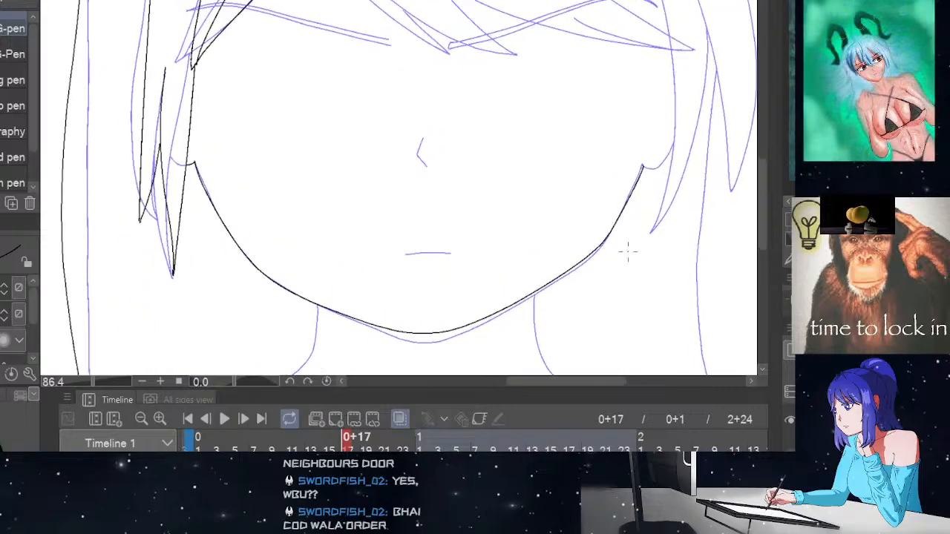
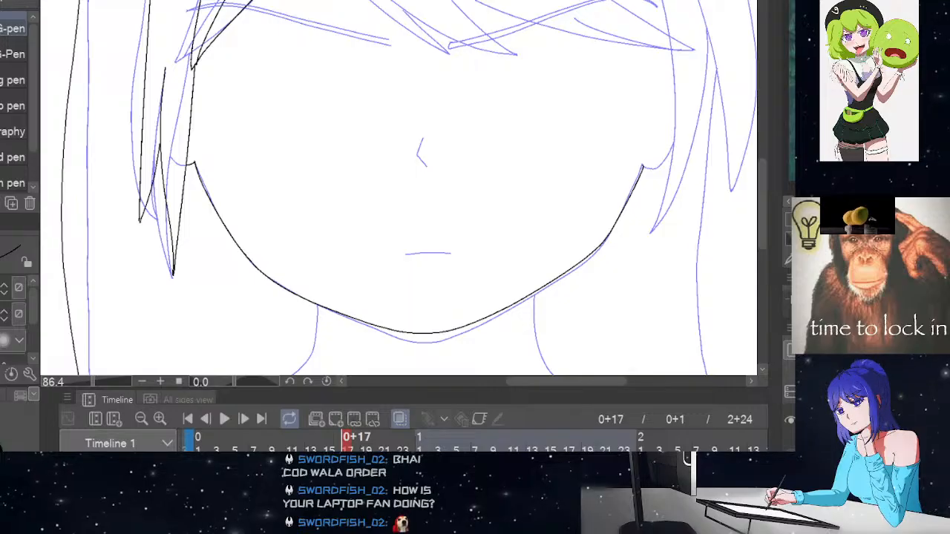
Pinch the vector jawline along the left cheek until it follows the onion-skin outline between the ear and the neck
key("y")
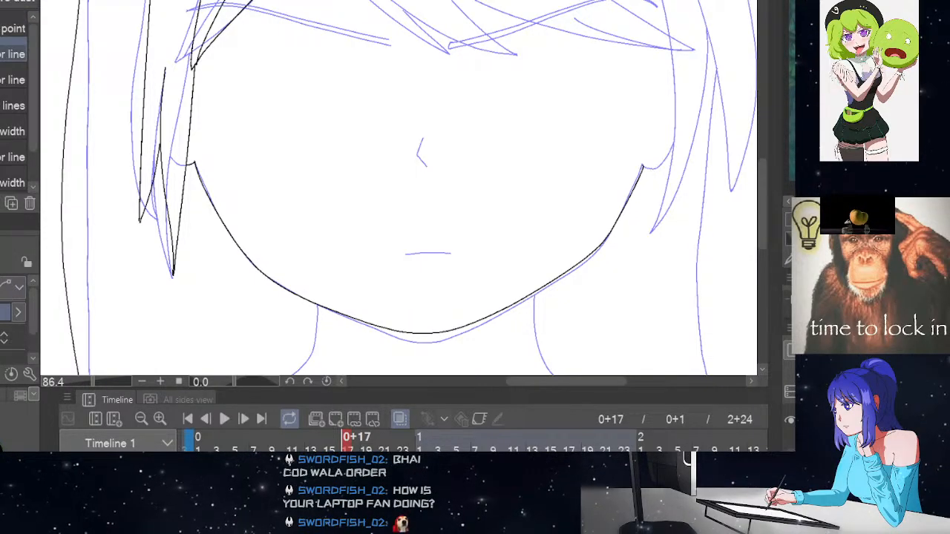
left_click_drag(272, 193, 312, 194)
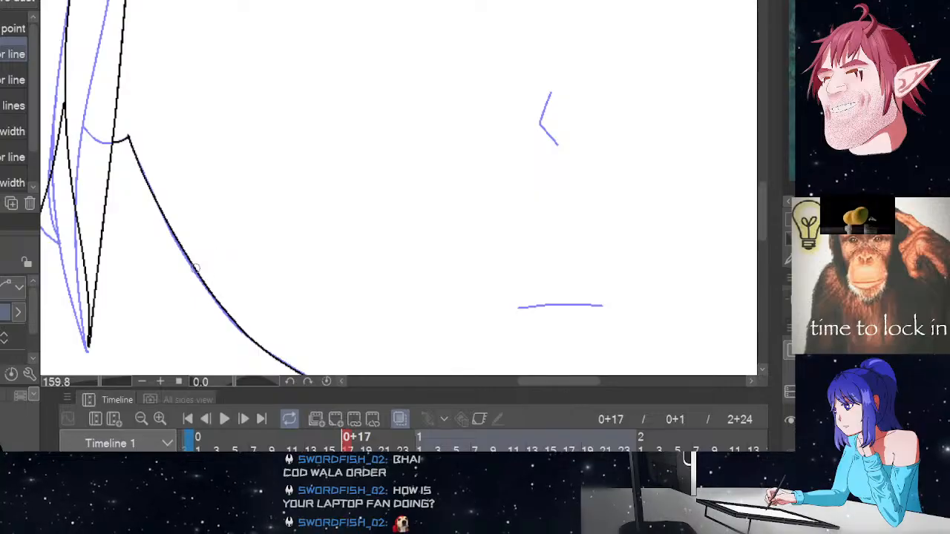
left_click(190, 263)
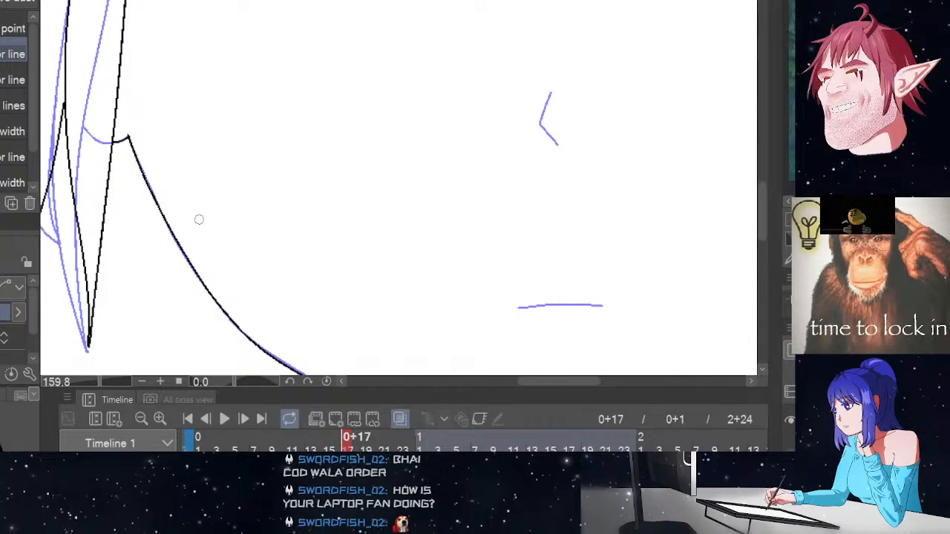
left_click_drag(197, 216, 142, 174)
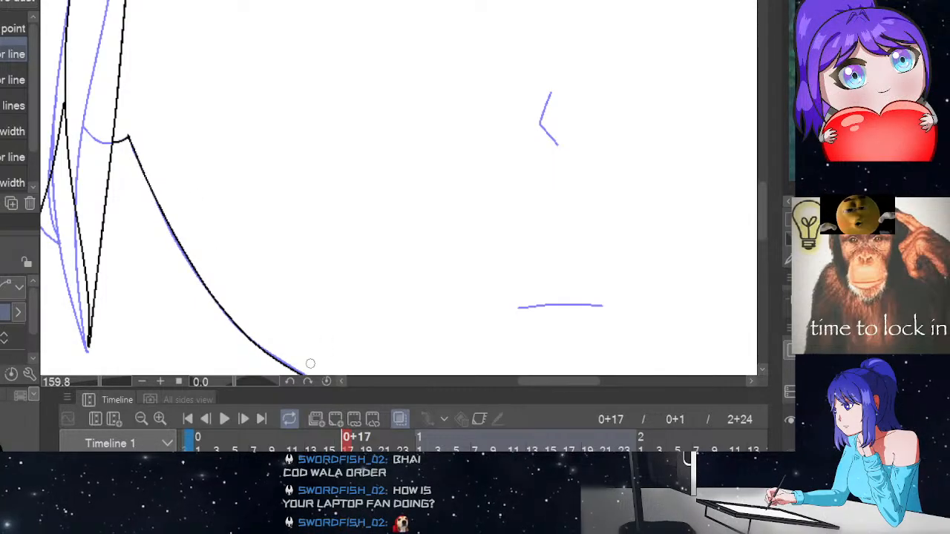
scroll(727, 218, "down", 2)
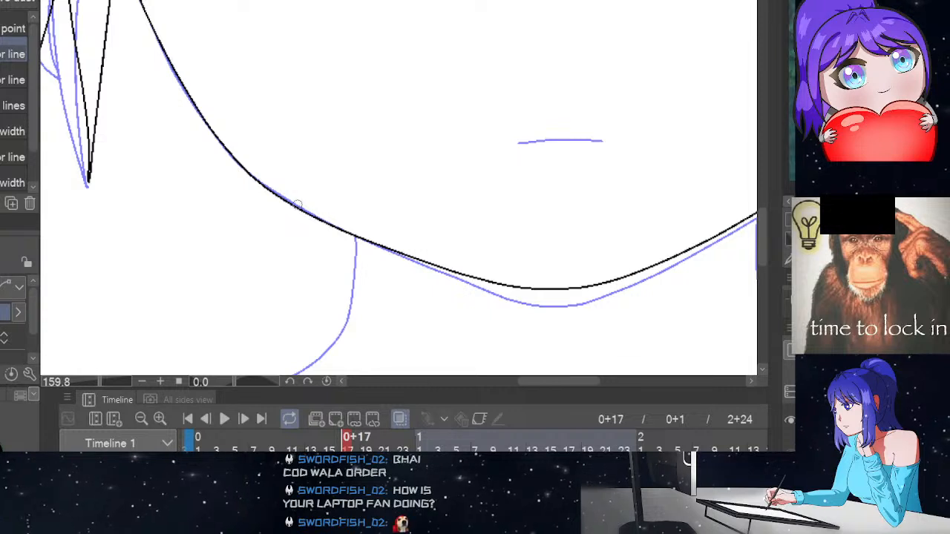
left_click_drag(288, 204, 289, 199)
left_click_drag(233, 159, 225, 152)
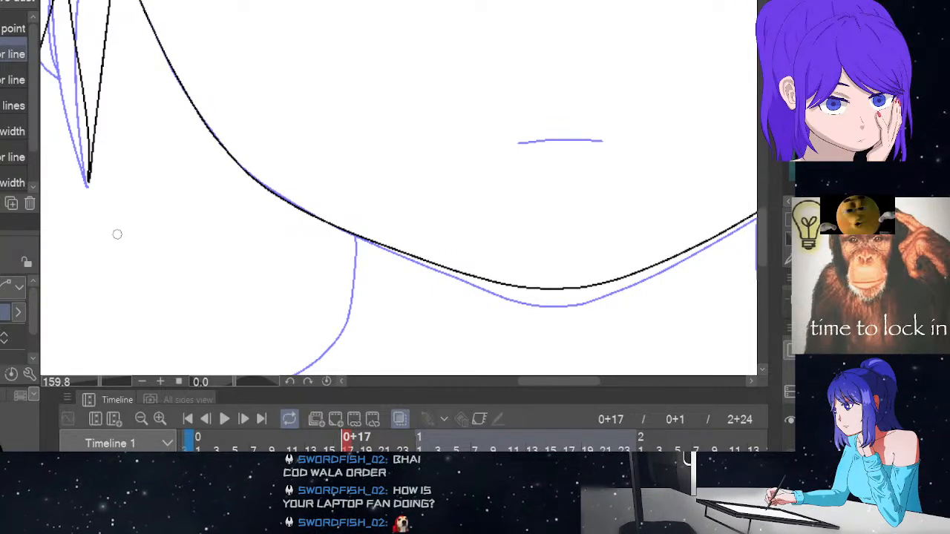
left_click_drag(279, 199, 279, 197)
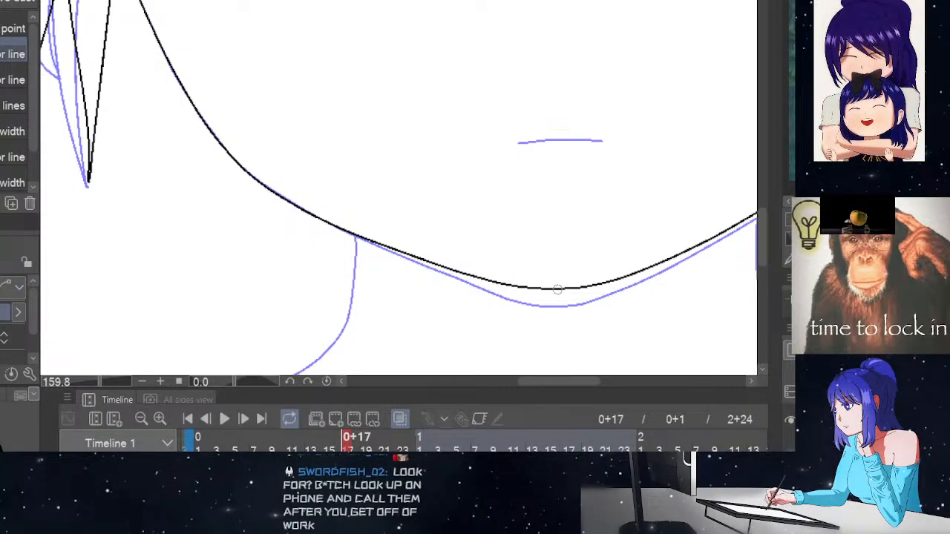
Pull the chin's curve down onto the onion-skin outline and straighten the jaw segment just left of it
left_click_drag(560, 290, 559, 306)
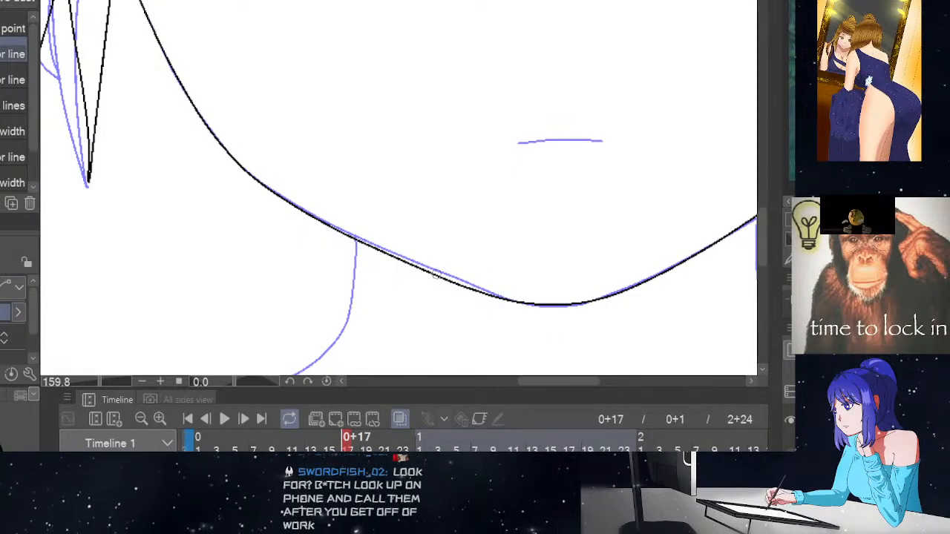
left_click_drag(436, 273, 474, 268)
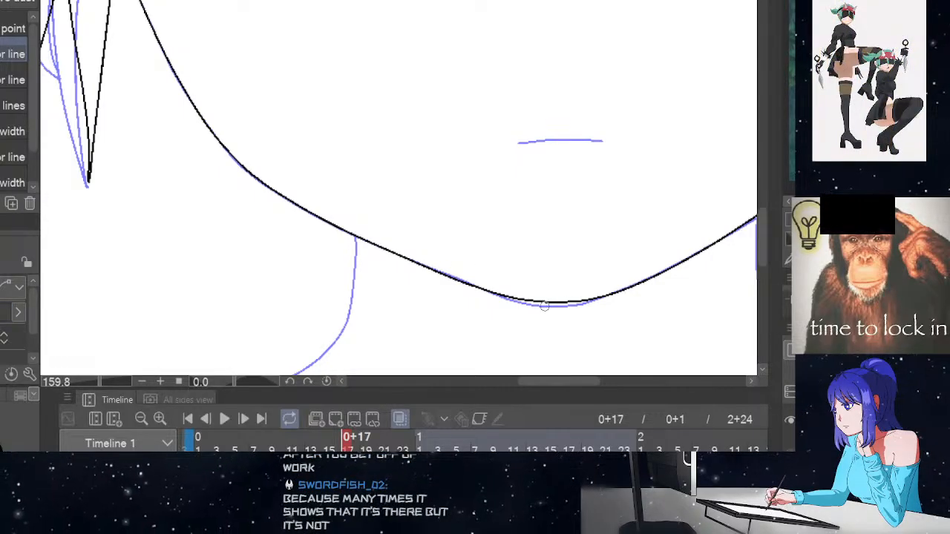
left_click_drag(546, 303, 545, 307)
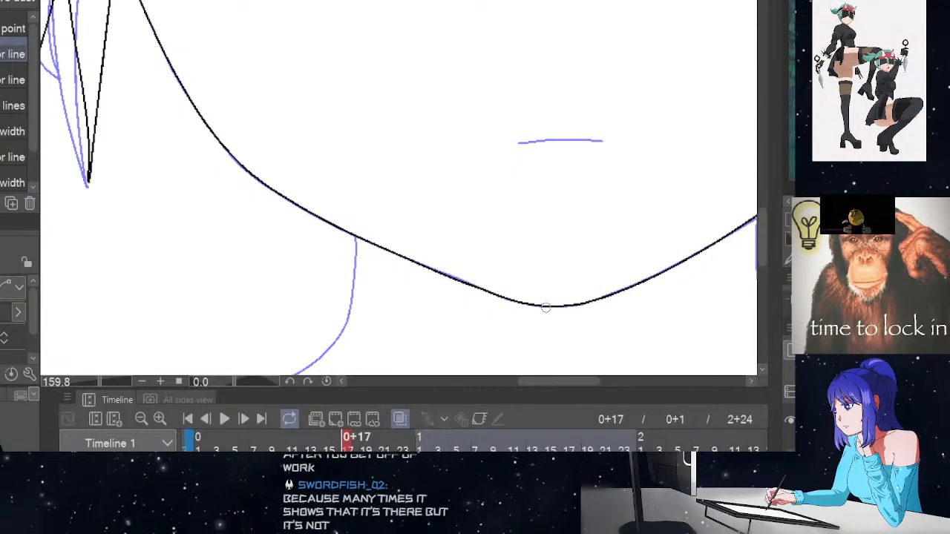
Pinch the jawline's right side onto the onion-skin outline, from the neck up to the right earlobe
left_click_drag(587, 381, 617, 381)
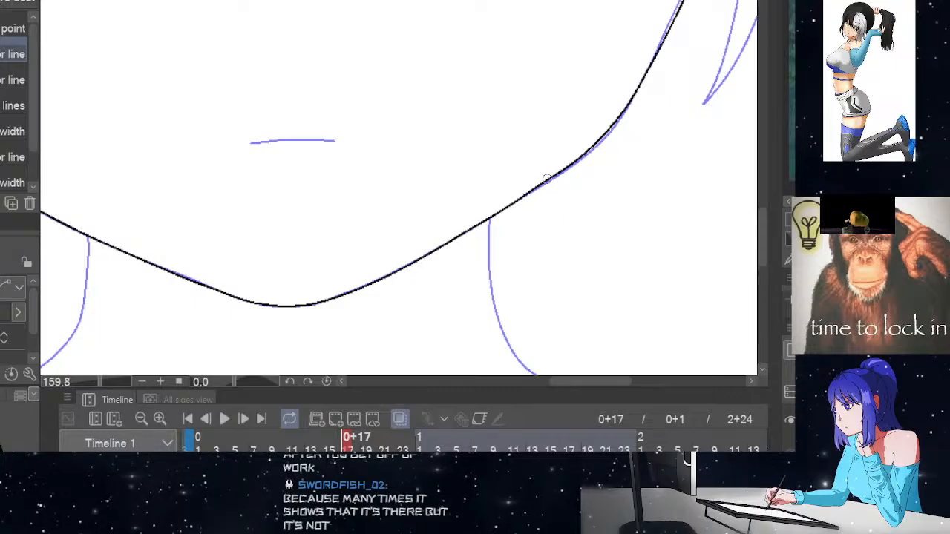
left_click_drag(547, 179, 549, 181)
left_click_drag(601, 132, 606, 135)
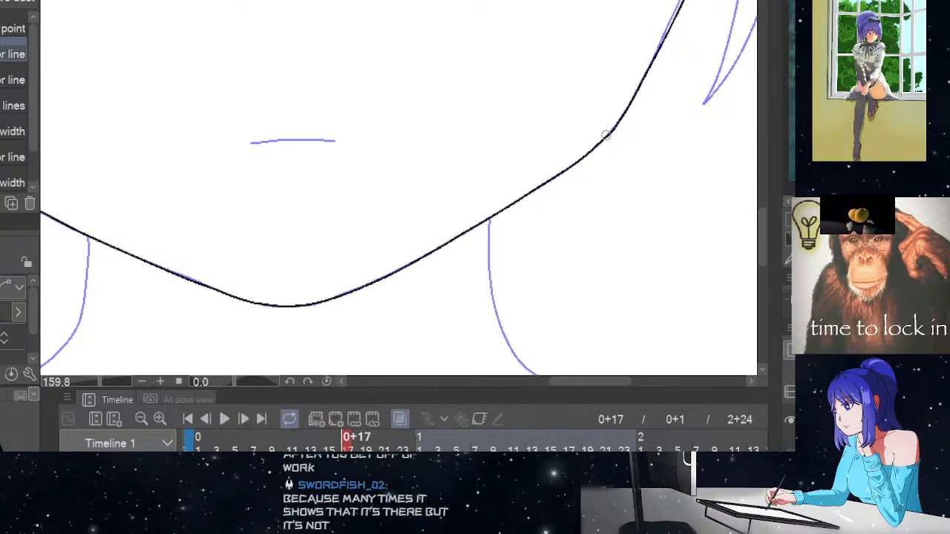
scroll(761, 208, "up", 5)
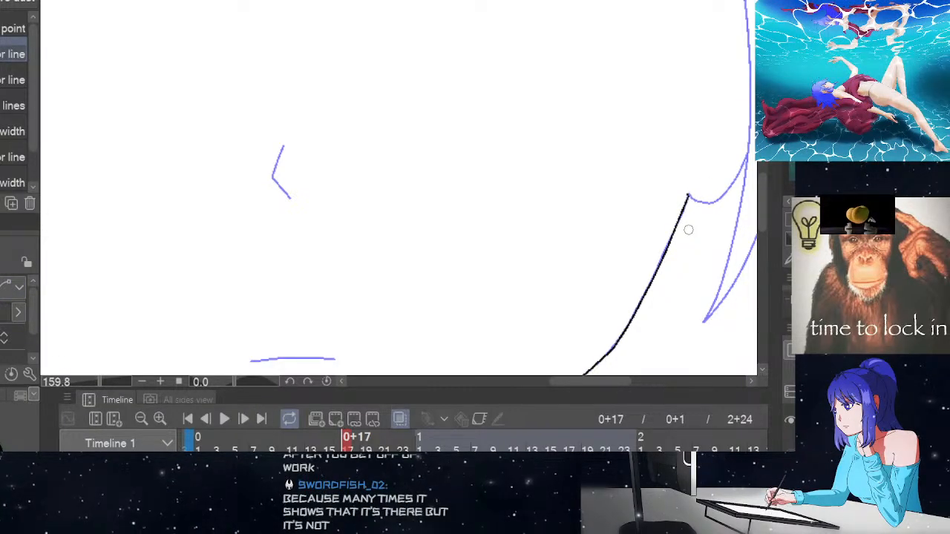
Trace both neck and shoulder lines on frame 0+17 with the G-pen, starting each at the jawline and following the onion skin
scroll(665, 223, "down", 3)
scroll(666, 224, "down", 2)
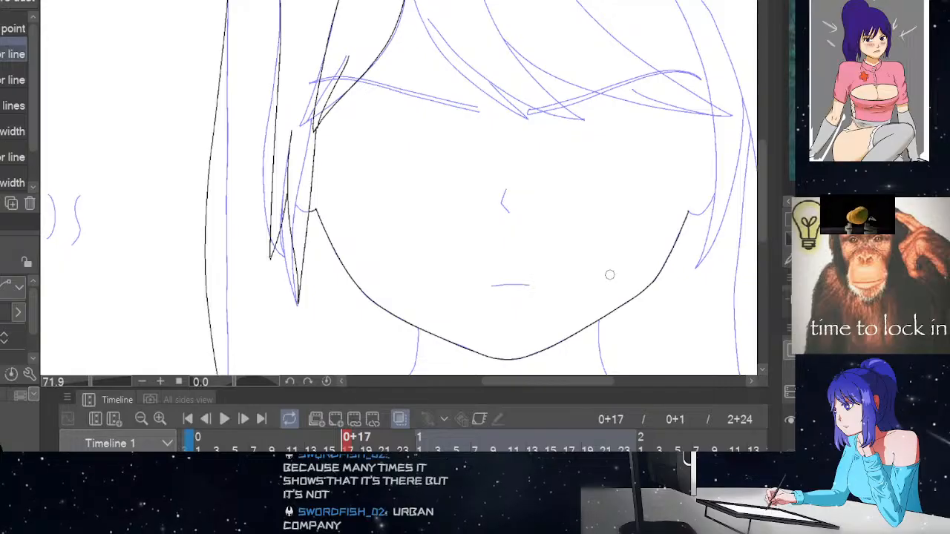
left_click_drag(591, 381, 618, 383)
left_click_drag(762, 183, 761, 179)
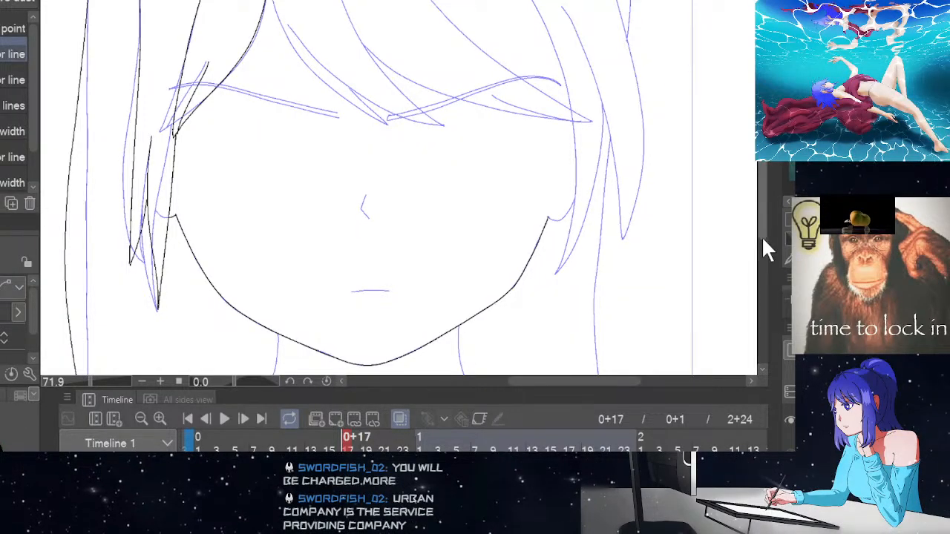
left_click_drag(758, 183, 765, 222)
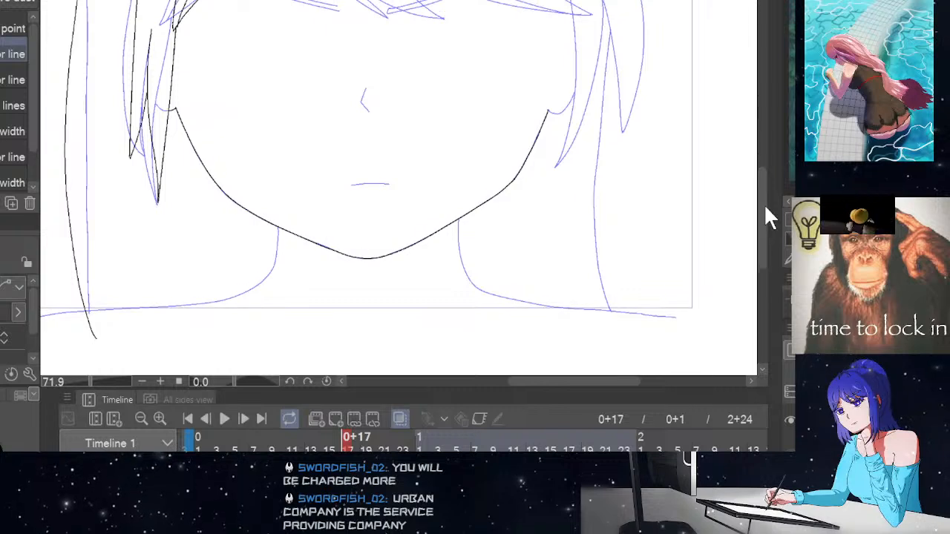
key("p")
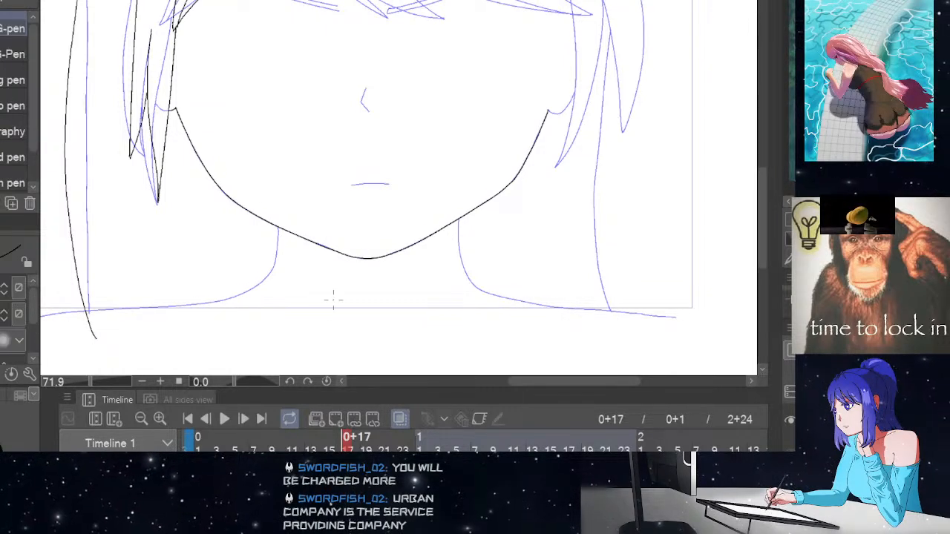
mouse_move(276, 226)
left_mouse_down()
mouse_move(268, 274)
mouse_move(249, 295)
mouse_move(41, 319)
left_mouse_up()
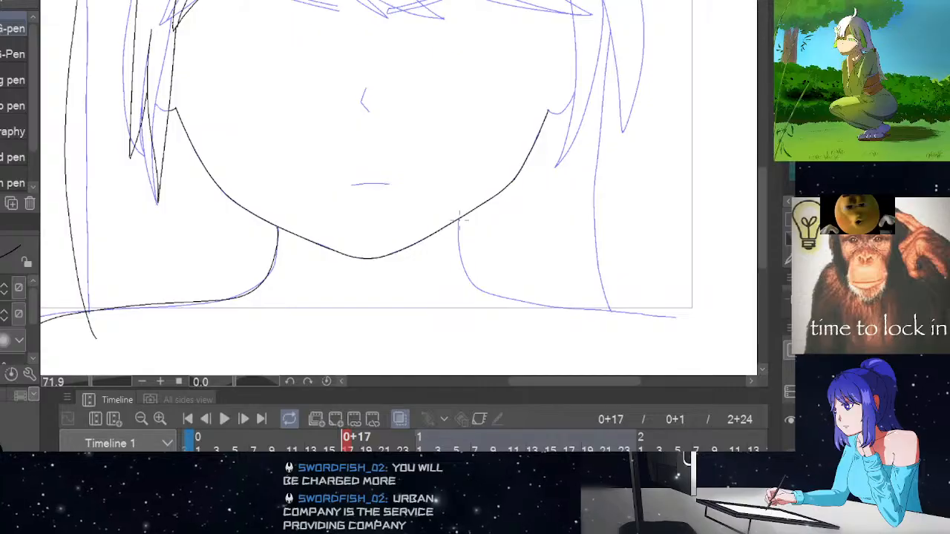
mouse_move(458, 221)
left_mouse_down()
mouse_move(478, 288)
mouse_move(569, 309)
mouse_move(683, 317)
left_mouse_up()
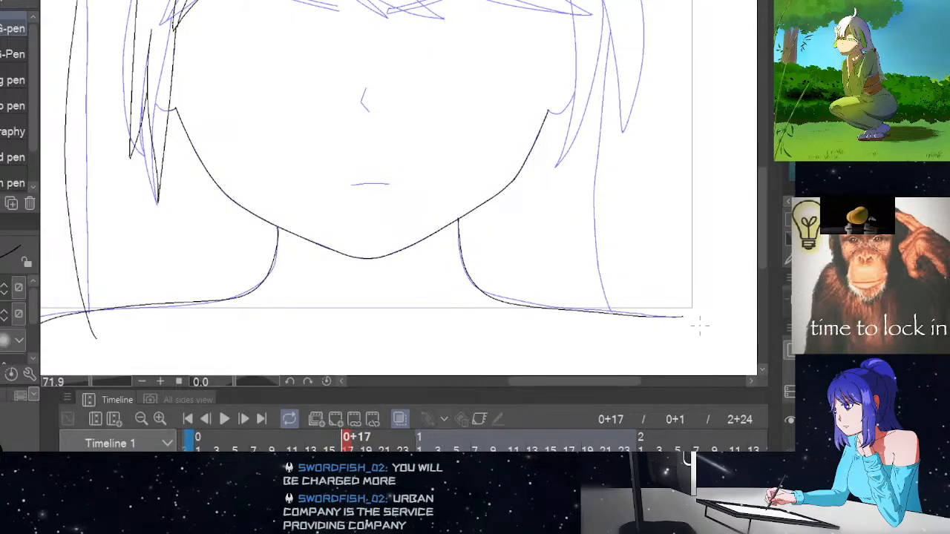
Pinch the left neck and shoulder line onto the onion-skin outline, correcting the shoulder slope and the neck's curve
left_click_drag(571, 381, 557, 381)
key("ctrl+space")
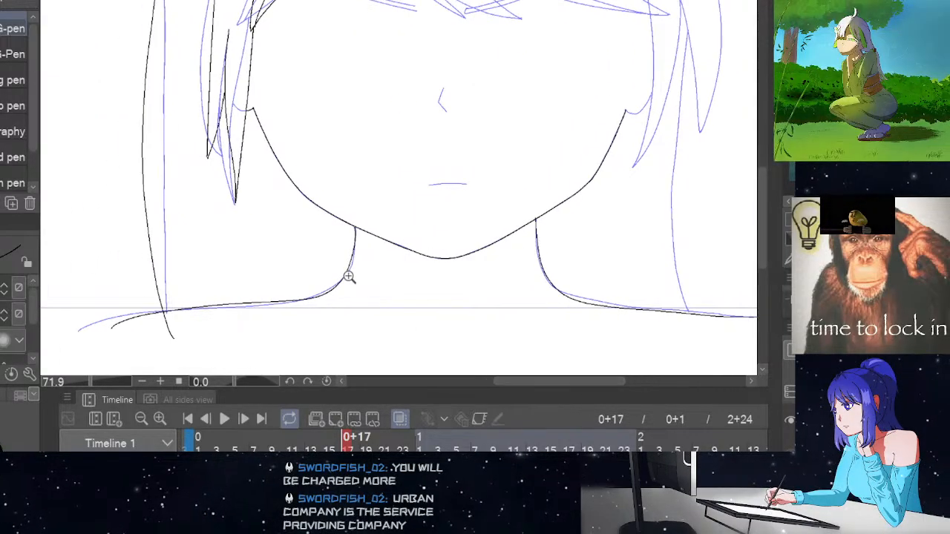
left_click_drag(348, 273, 365, 283)
key("y")
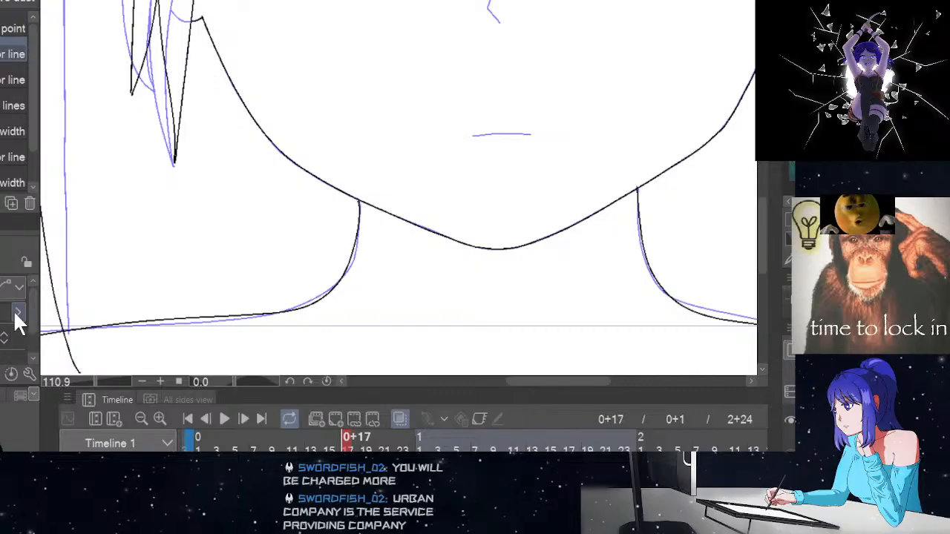
left_click_drag(180, 320, 179, 323)
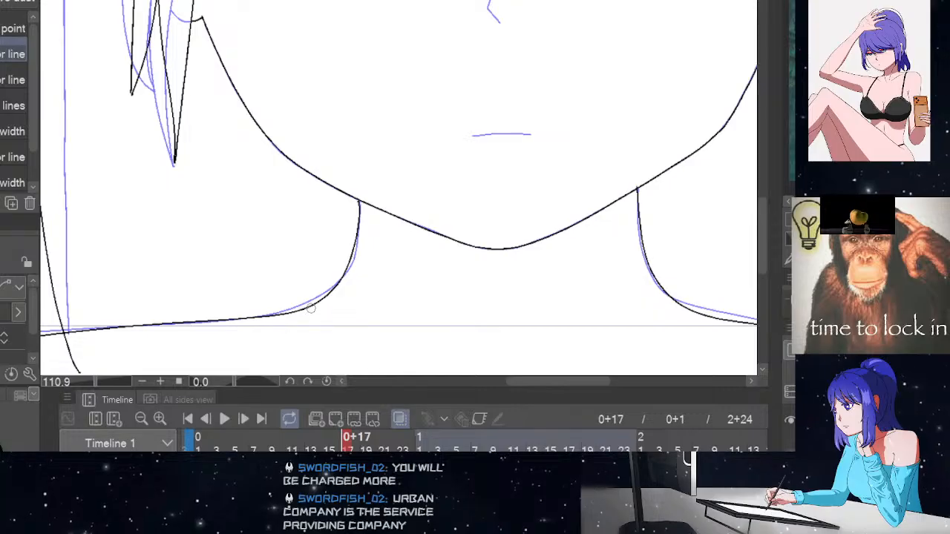
left_click_drag(303, 309, 310, 302)
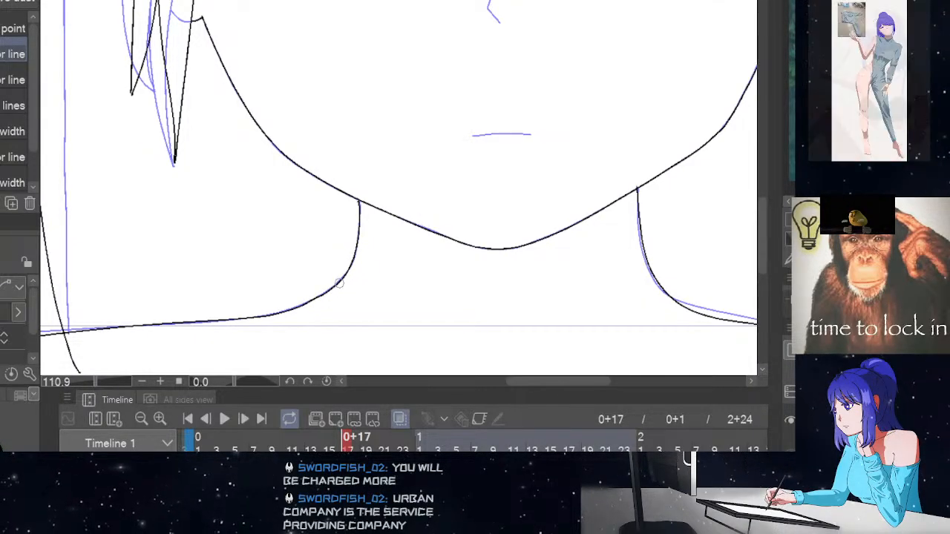
left_click_drag(342, 284, 350, 263)
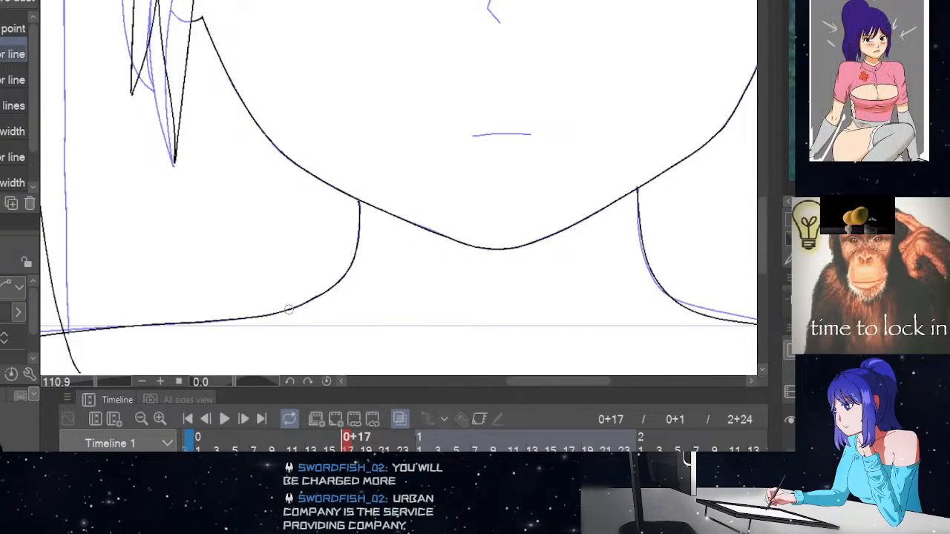
Pinch the right neck and shoulder line onto the onion-skin outline, raising the shoulder slope and the bend below the neck
scroll(152, 332, "down", 1)
scroll(136, 332, "down", 1)
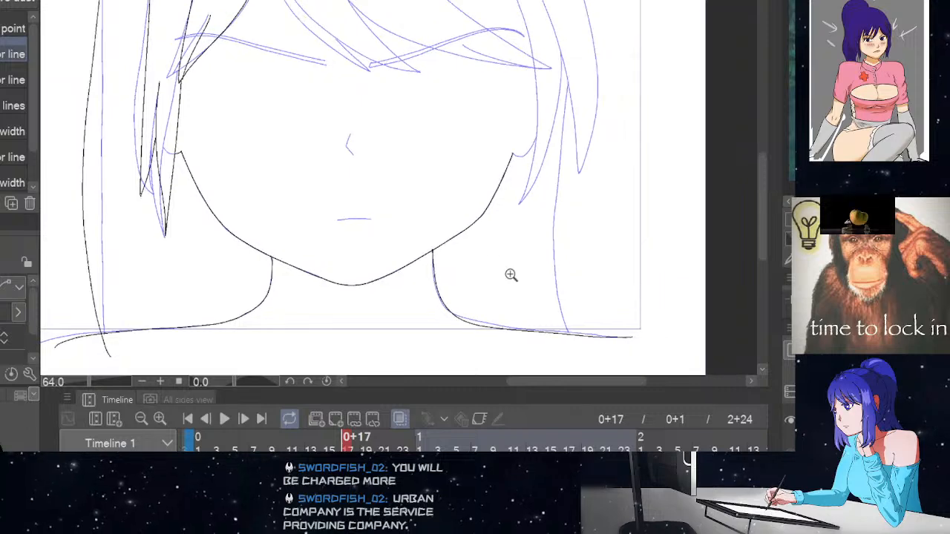
scroll(509, 275, "up", 3)
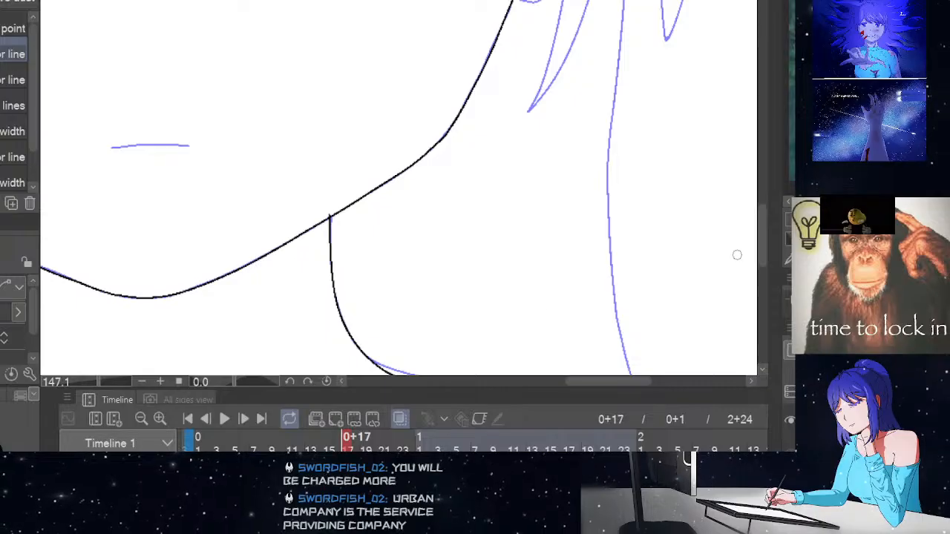
scroll(759, 245, "down", 4)
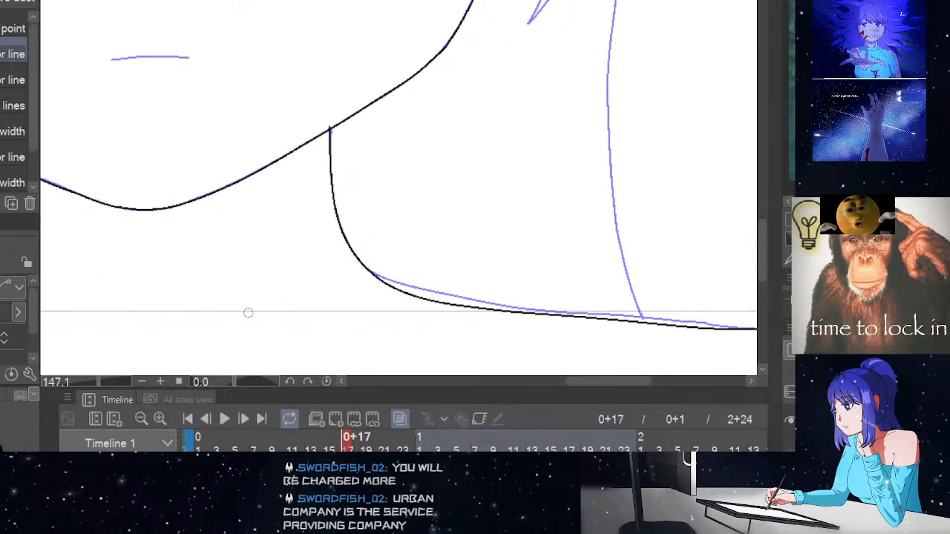
left_click(15, 313)
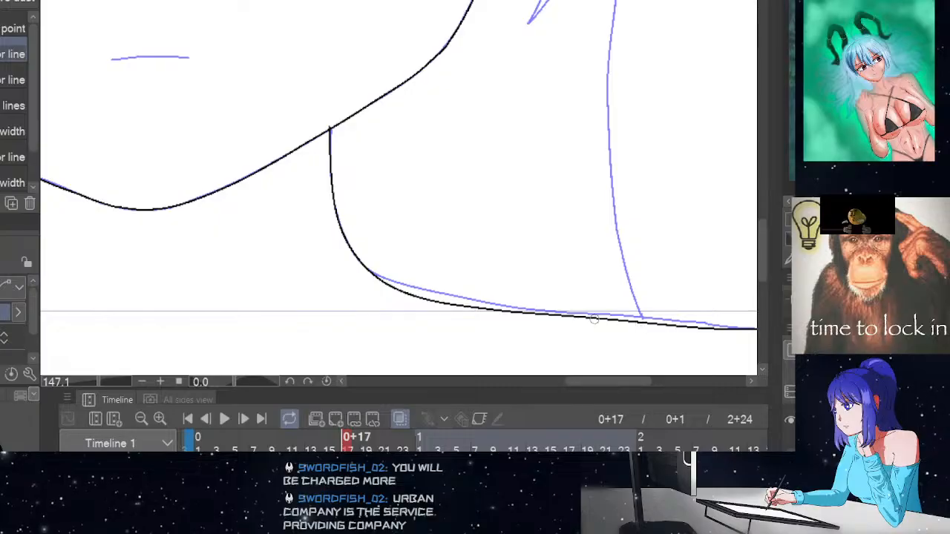
left_click_drag(594, 318, 598, 314)
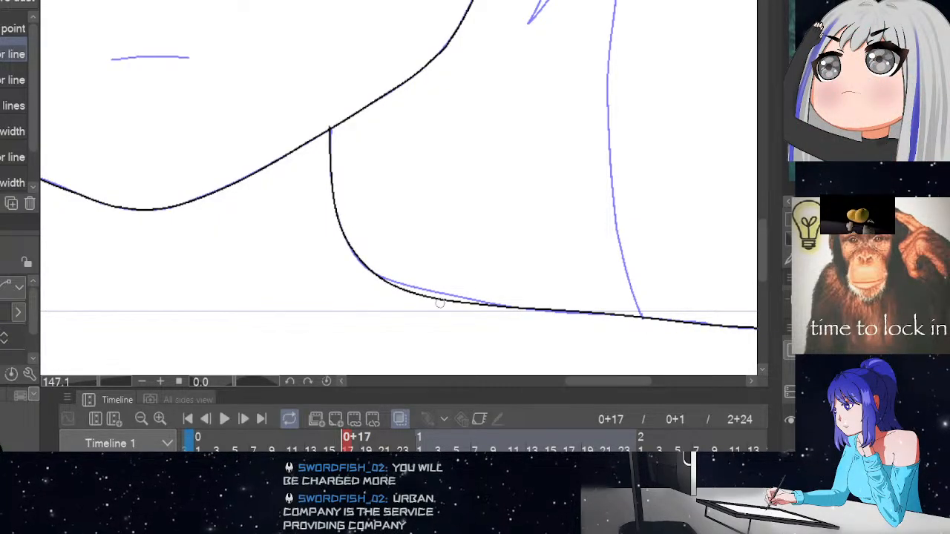
mouse_move(440, 303)
left_mouse_down()
mouse_move(489, 310)
mouse_move(468, 300)
left_mouse_up()
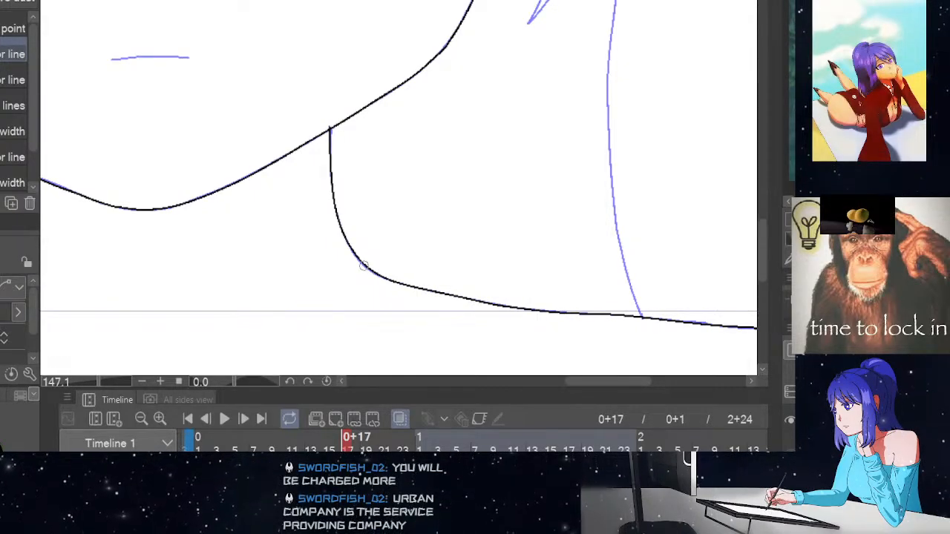
scroll(509, 262, "down", 5)
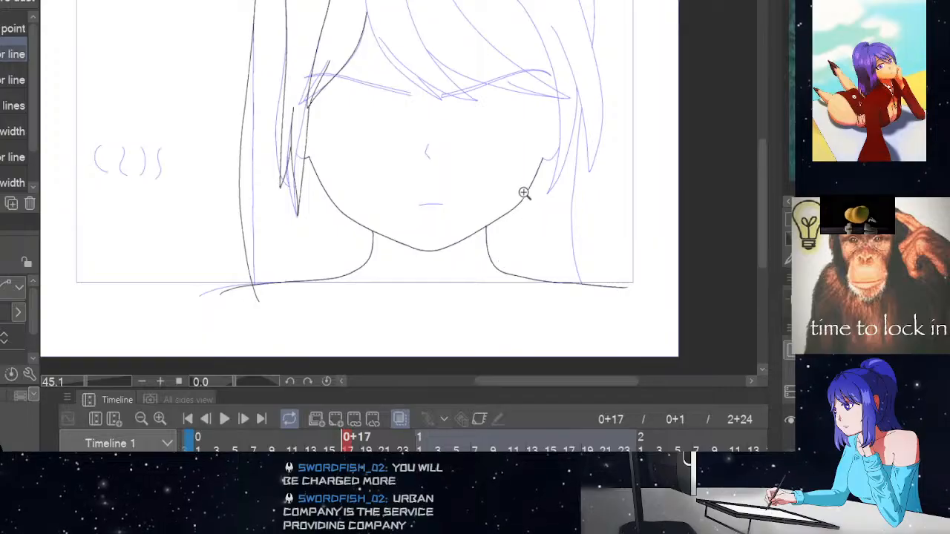
Trace the nose and the mouth line on frame 0+17 with the G-pen, following the onion skin
scroll(526, 194, "up", 2)
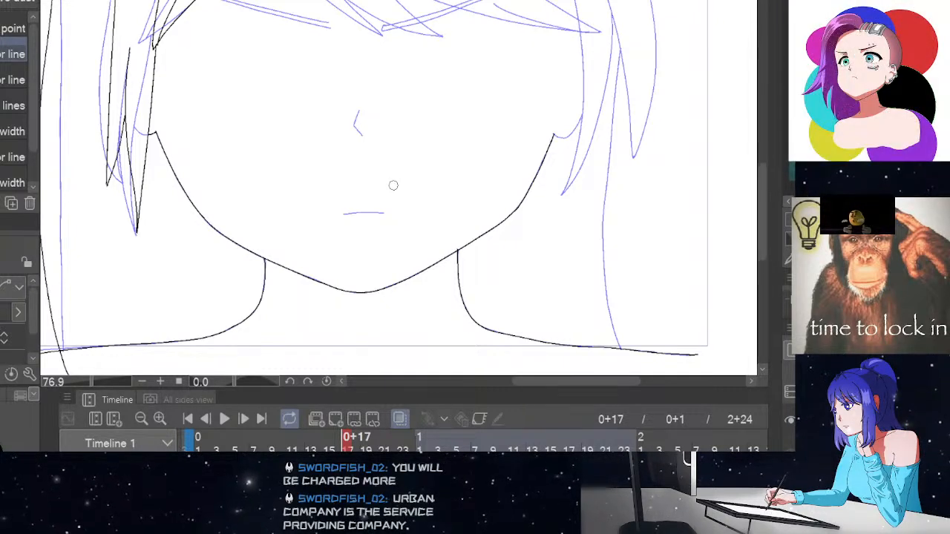
scroll(743, 185, "up", 2)
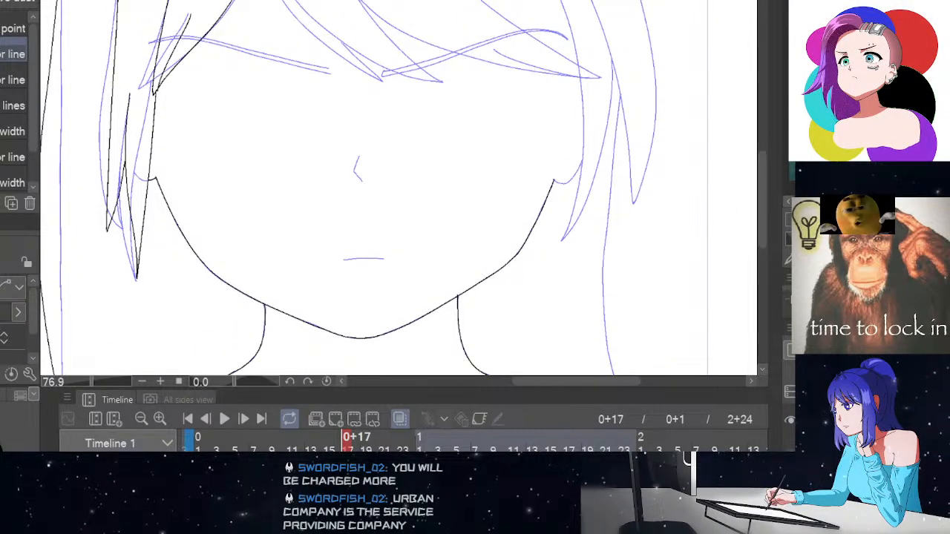
key("p")
scroll(410, 198, "up", 2)
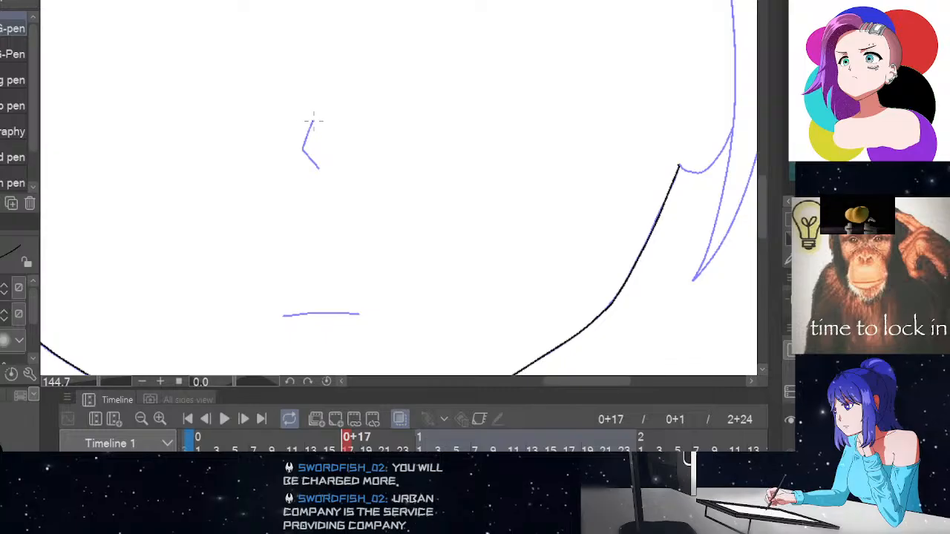
mouse_move(312, 121)
left_mouse_down()
mouse_move(304, 156)
mouse_move(319, 168)
left_mouse_up()
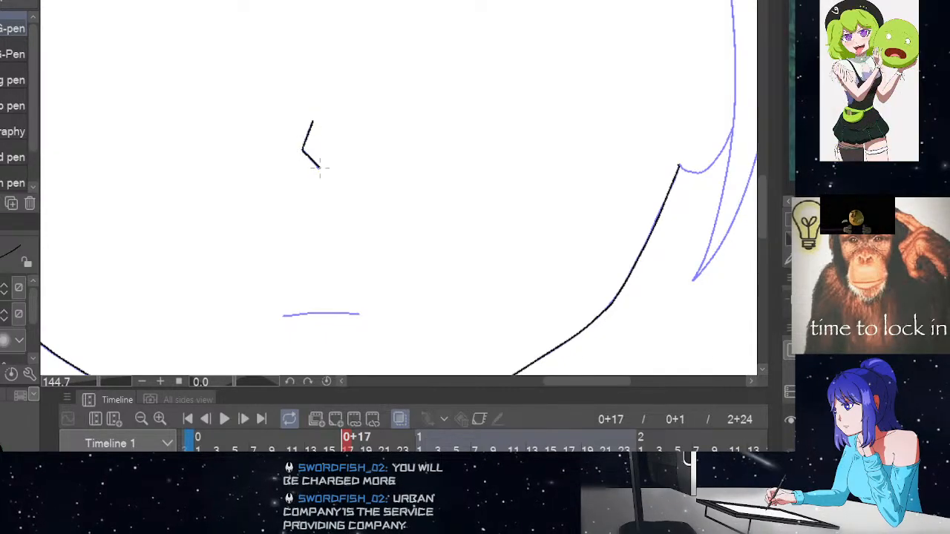
left_click_drag(283, 315, 360, 314)
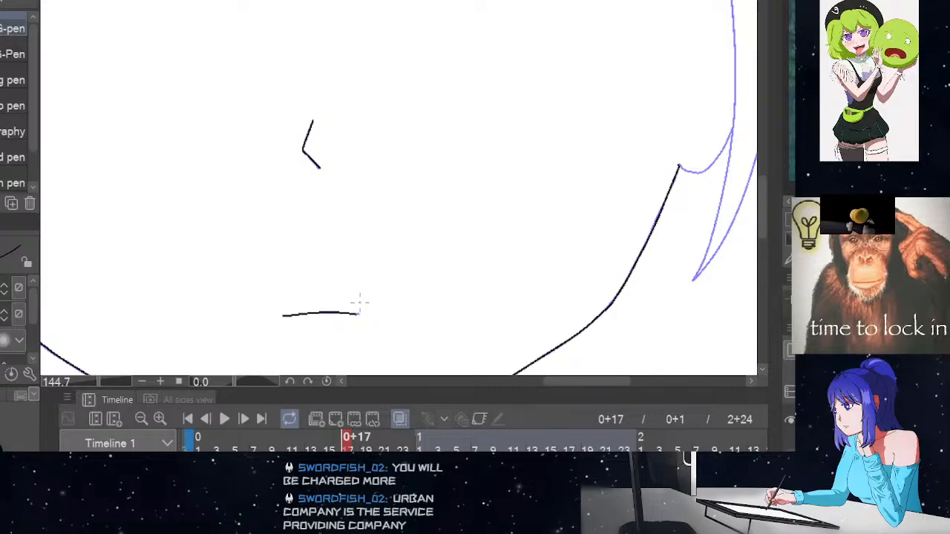
key("ctrl+z")
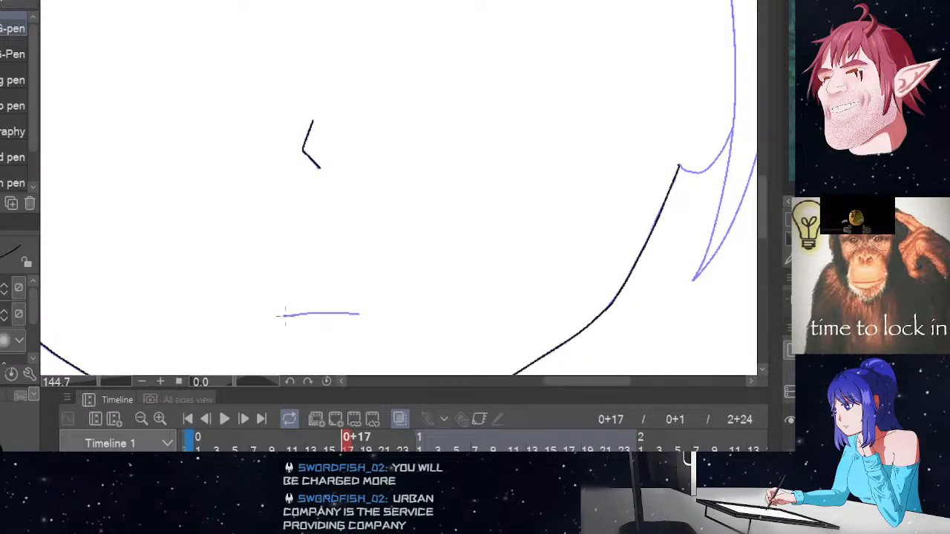
left_click_drag(285, 316, 358, 313)
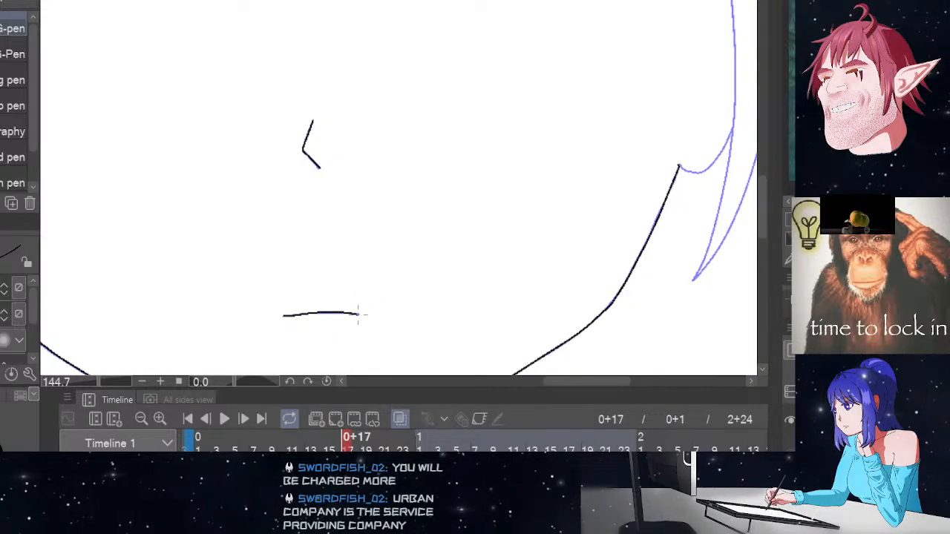
scroll(333, 142, "down", 3)
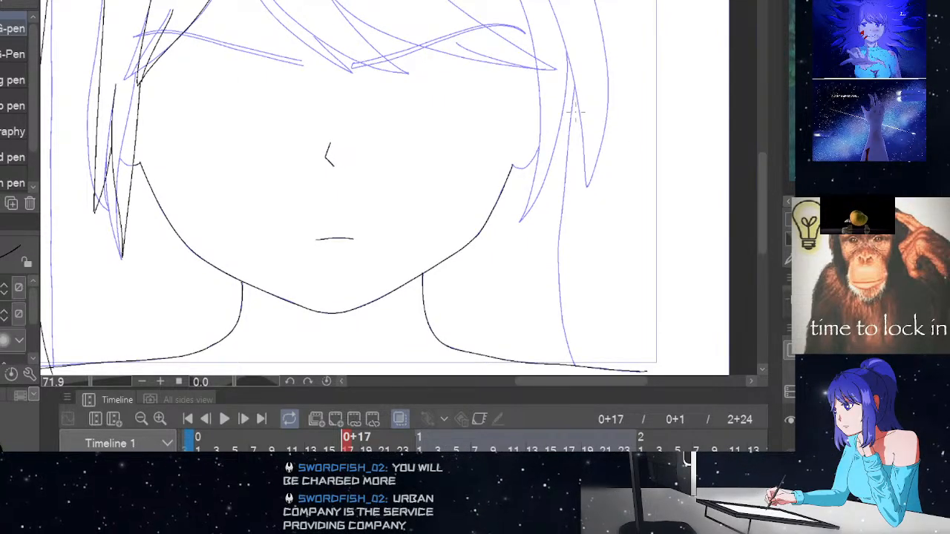
scroll(579, 141, "up", 1)
scroll(579, 141, "down", 3)
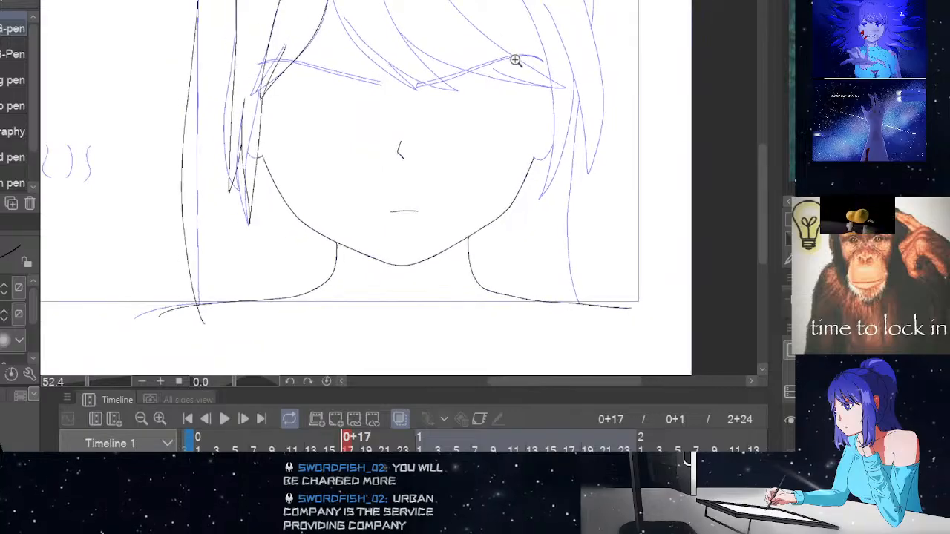
scroll(649, 96, "up", 3)
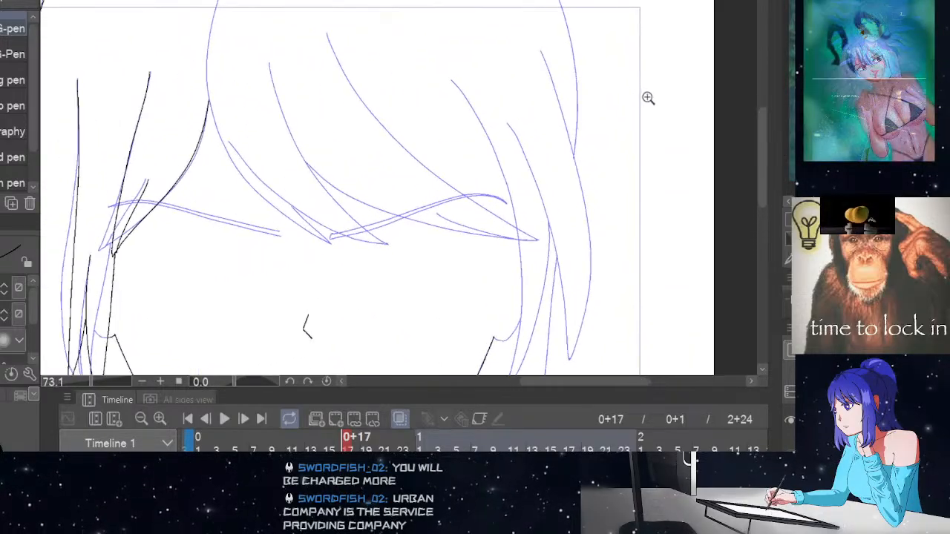
scroll(749, 138, "down", 3)
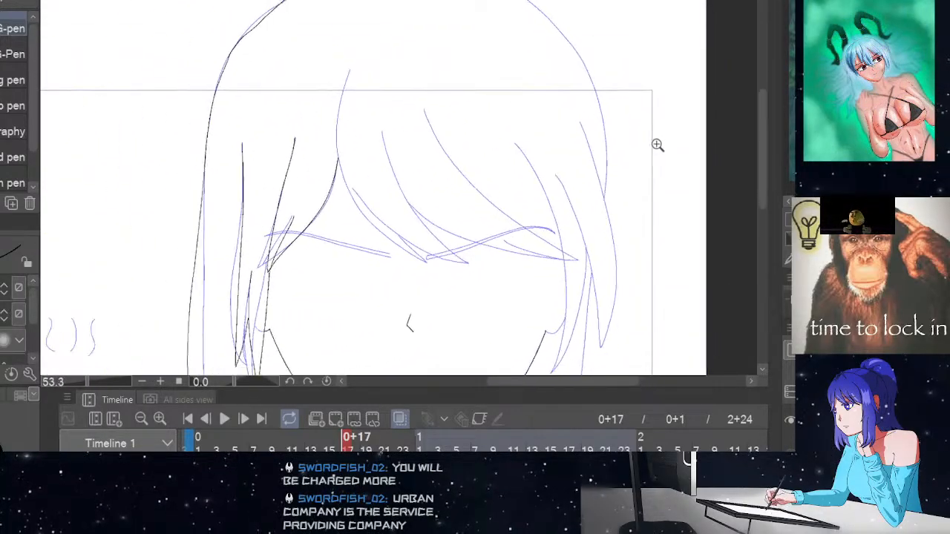
scroll(591, 155, "up", 2)
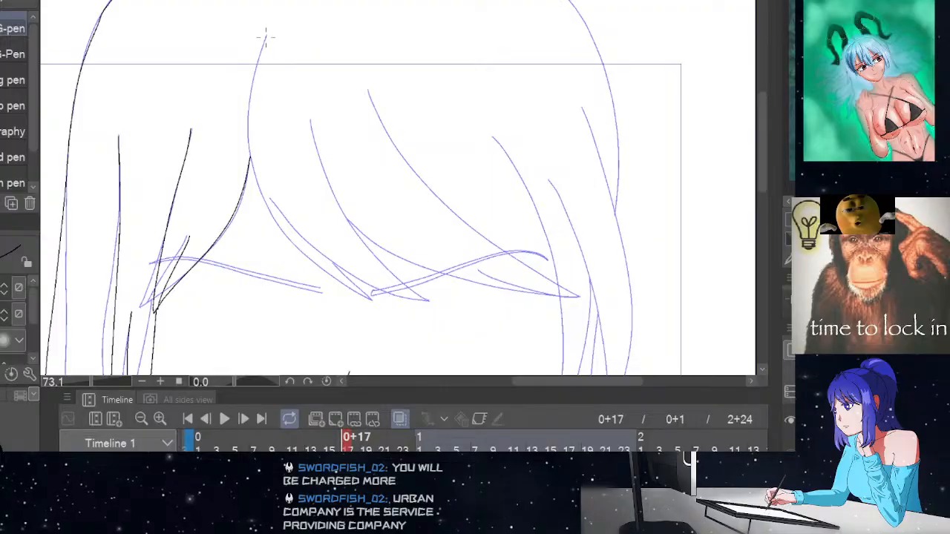
mouse_move(268, 34)
left_mouse_down()
mouse_move(257, 64)
mouse_move(261, 163)
mouse_move(322, 256)
mouse_move(352, 275)
left_mouse_up()
key("ctrl+z")
key("ctrl+comma")
key("ctrl+comma")
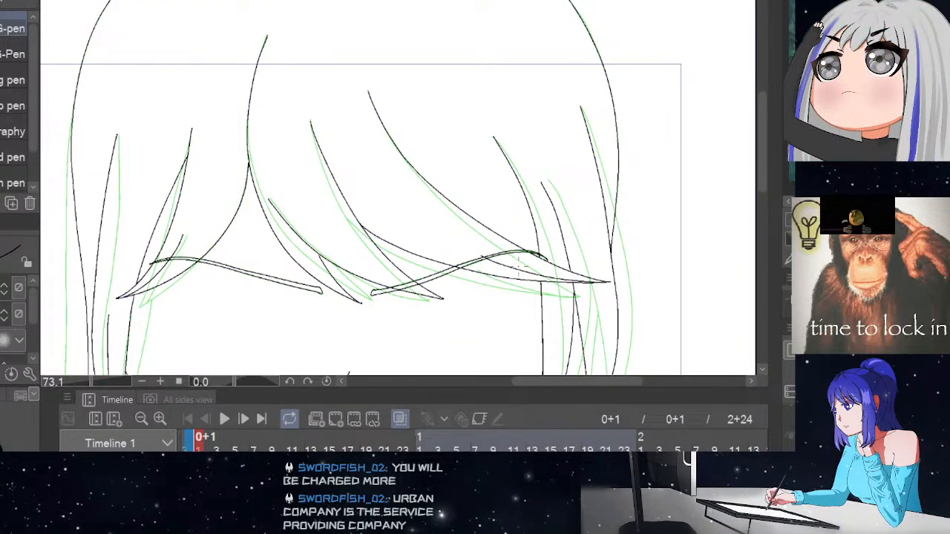
key("ctrl+period")
key("ctrl+period")
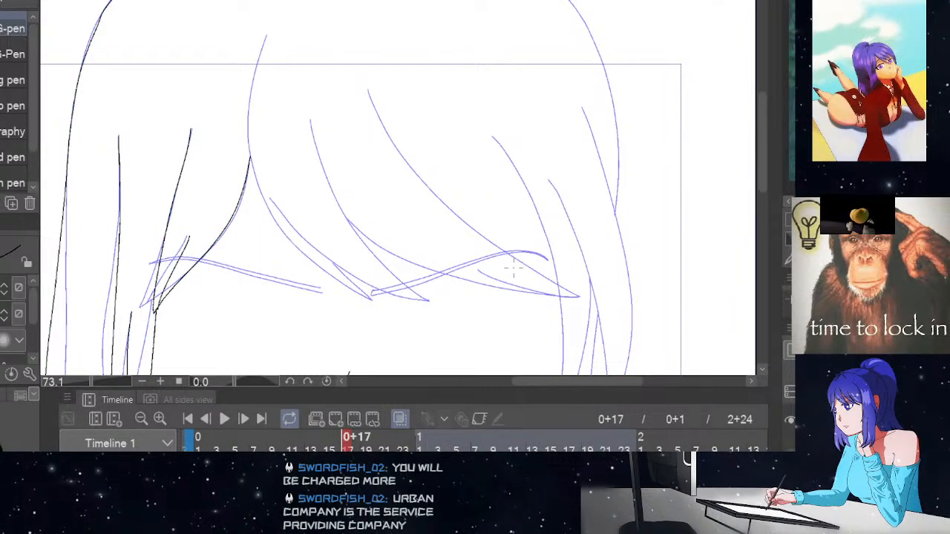
mouse_move(267, 34)
left_mouse_down()
mouse_move(251, 132)
mouse_move(269, 186)
left_mouse_up()
key("ctrl+z")
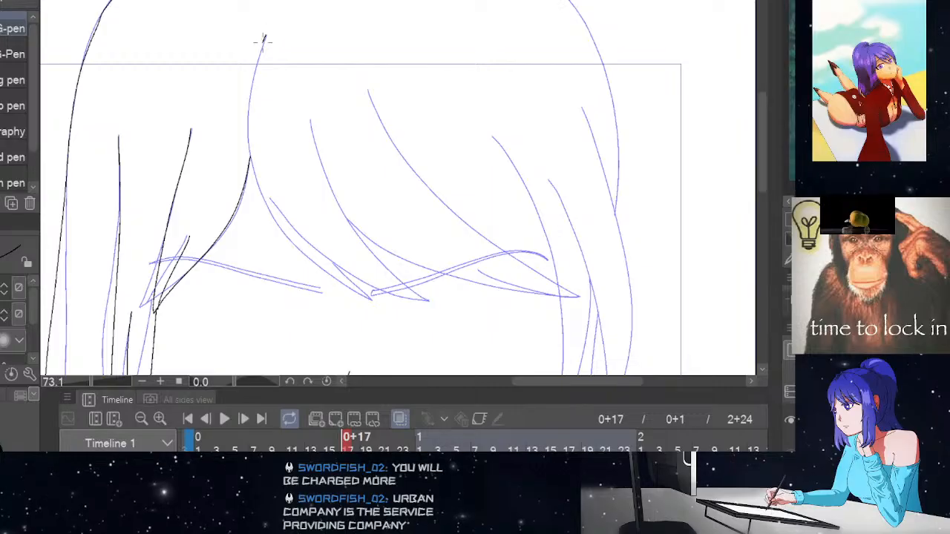
Draw the bang line from the central parting to its tip, then pinch its tip lower and its upper curve onto the onion skin
mouse_move(264, 37)
left_mouse_down()
mouse_move(246, 138)
mouse_move(269, 190)
mouse_move(344, 296)
left_mouse_up()
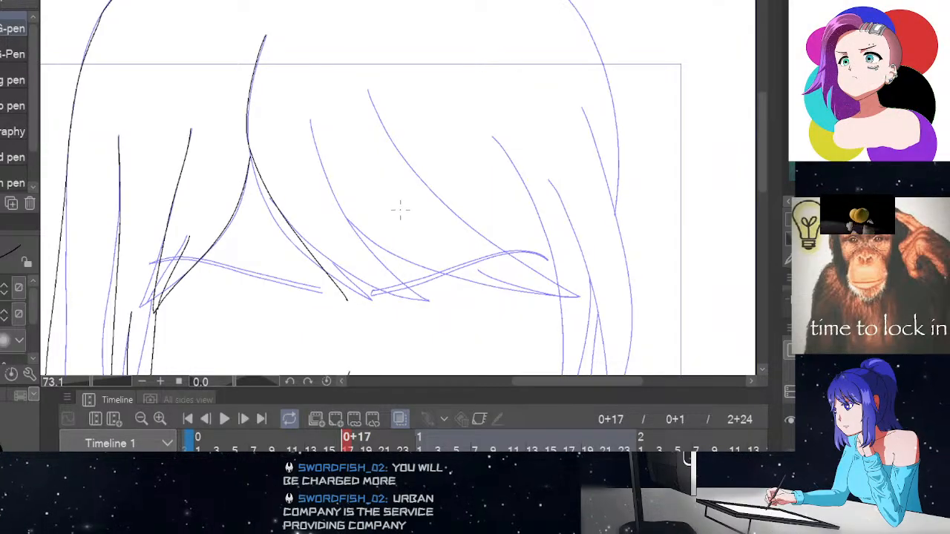
left_click(376, 233, "ctrl")
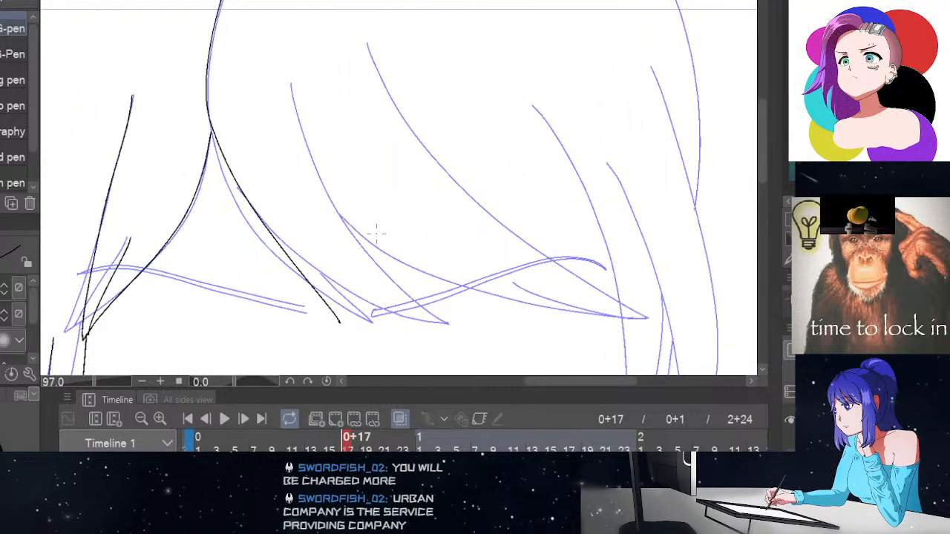
key("y")
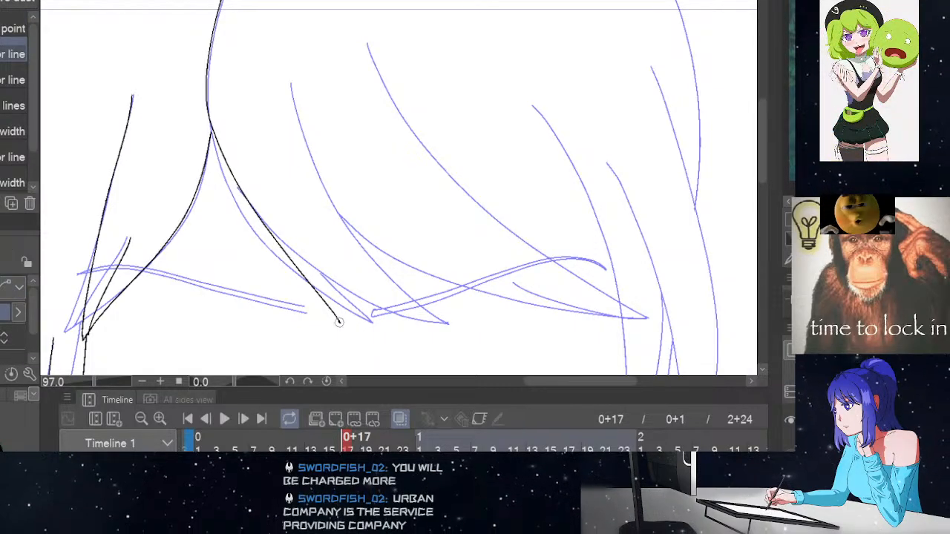
left_click_drag(340, 325, 343, 328)
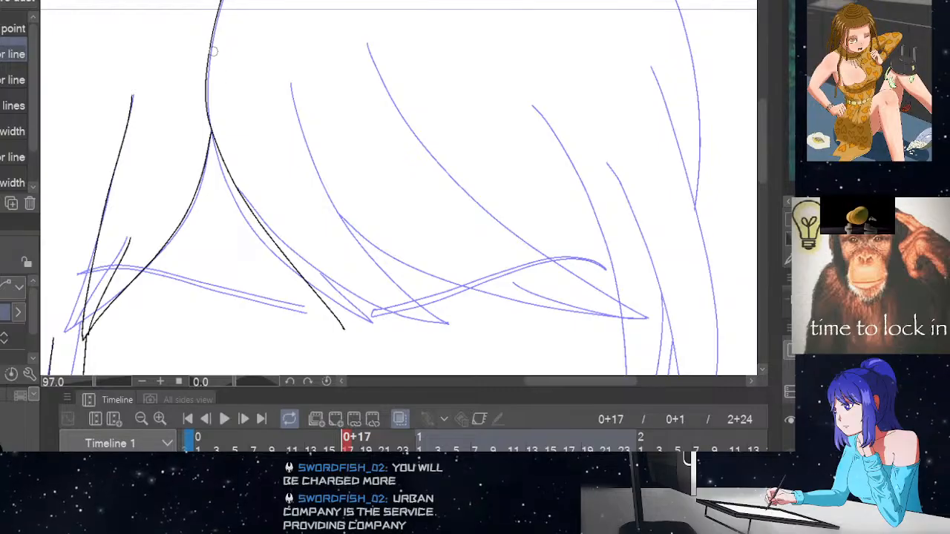
left_click_drag(214, 42, 215, 42)
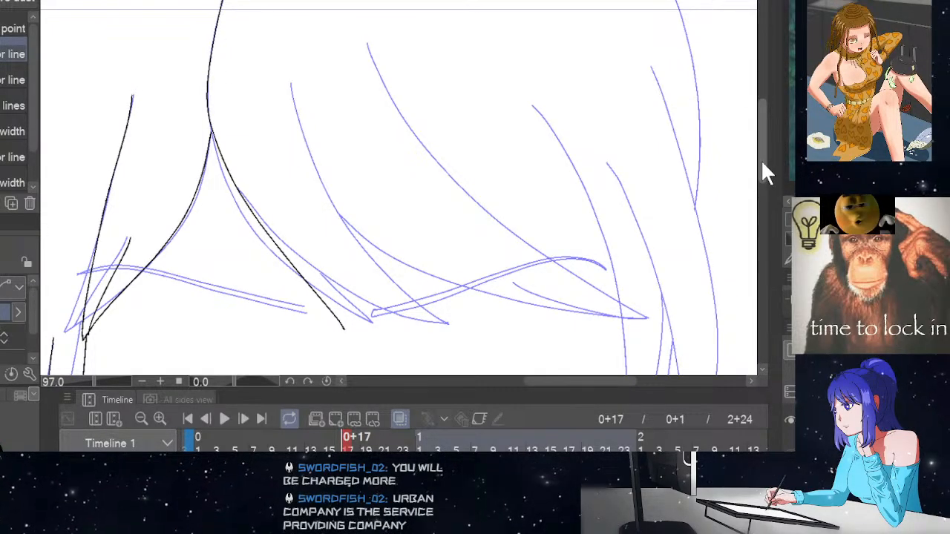
scroll(760, 160, "up", 2)
scroll(764, 160, "up", 3)
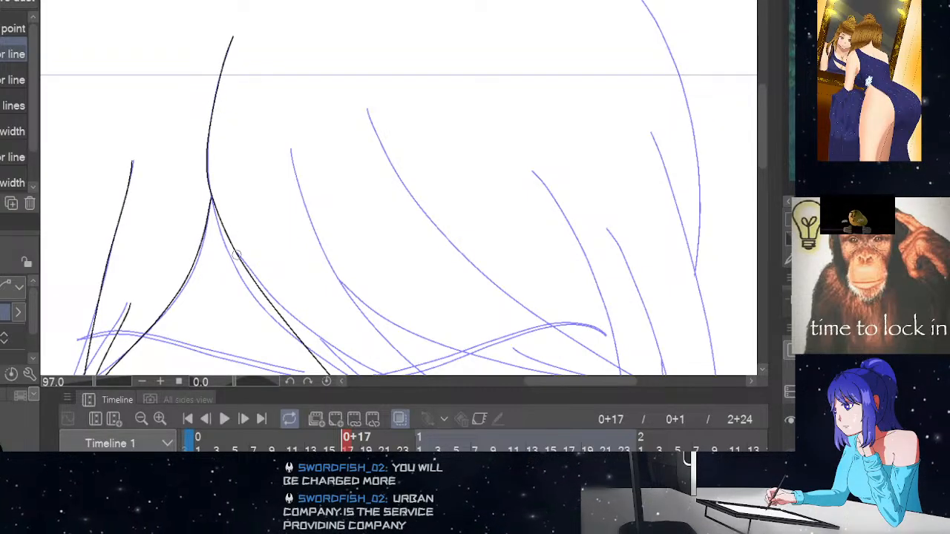
left_click_drag(238, 254, 237, 259)
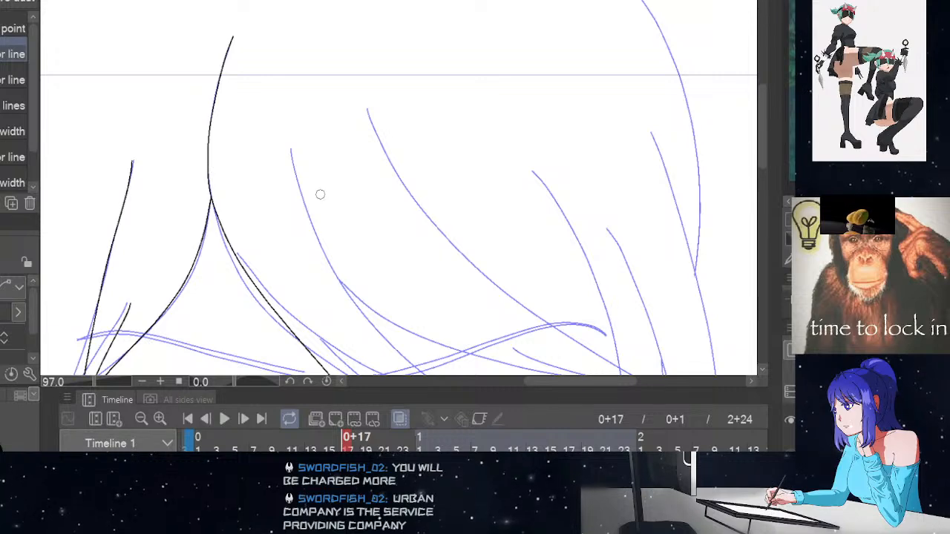
Draw the next bang strand right of the parting with the G-pen, from its onion-skin root to a tip left of the reference tip
scroll(321, 191, "down", 3)
scroll(761, 196, "down", 2)
left_click_drag(763, 194, 763, 198)
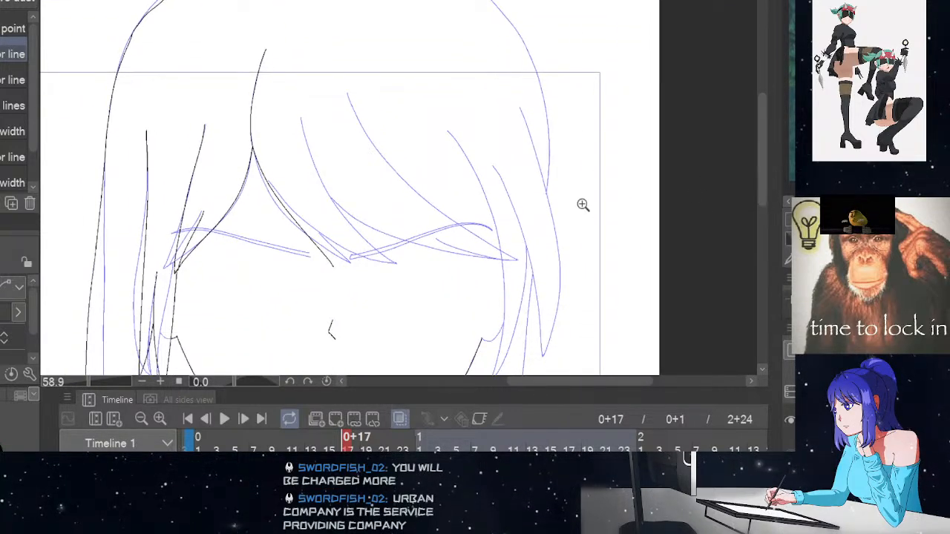
left_click_drag(584, 206, 590, 196)
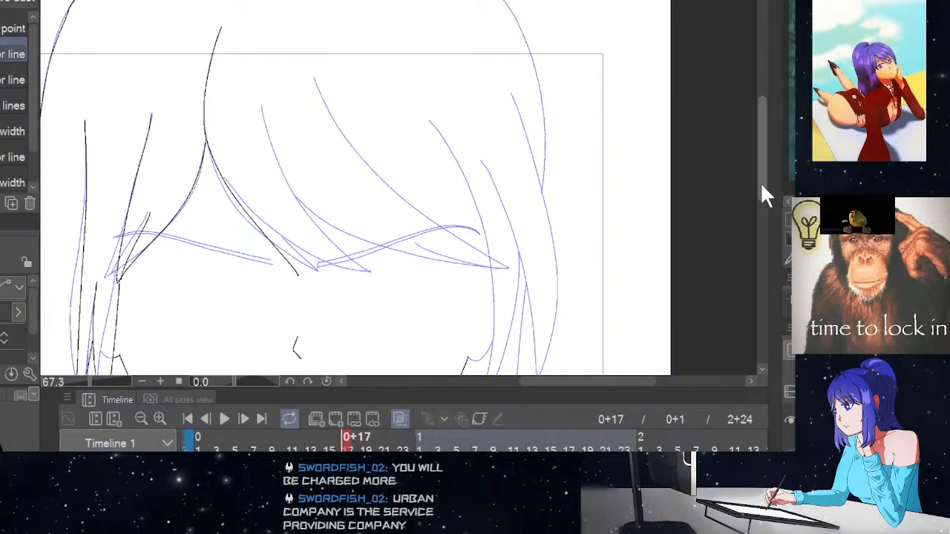
key("p")
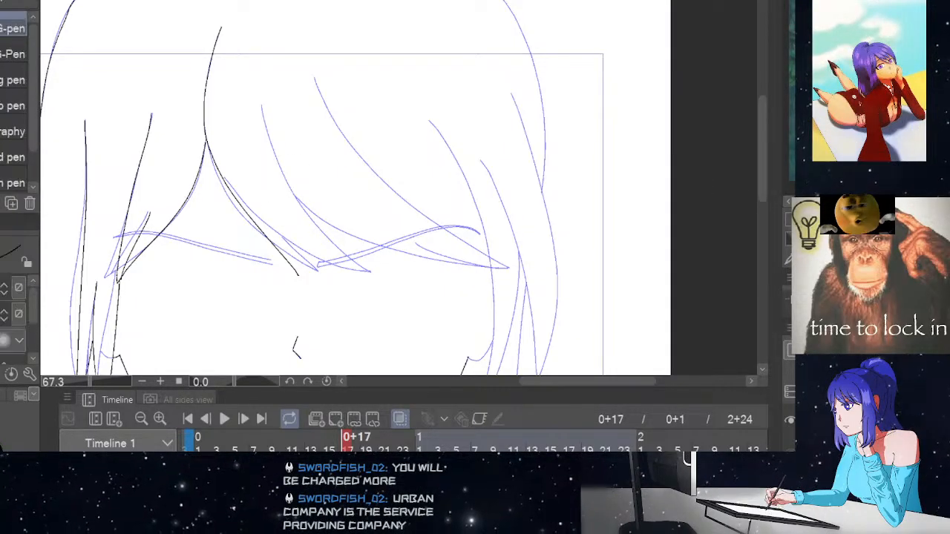
mouse_move(262, 111)
left_mouse_down()
mouse_move(281, 178)
mouse_move(346, 272)
left_mouse_up()
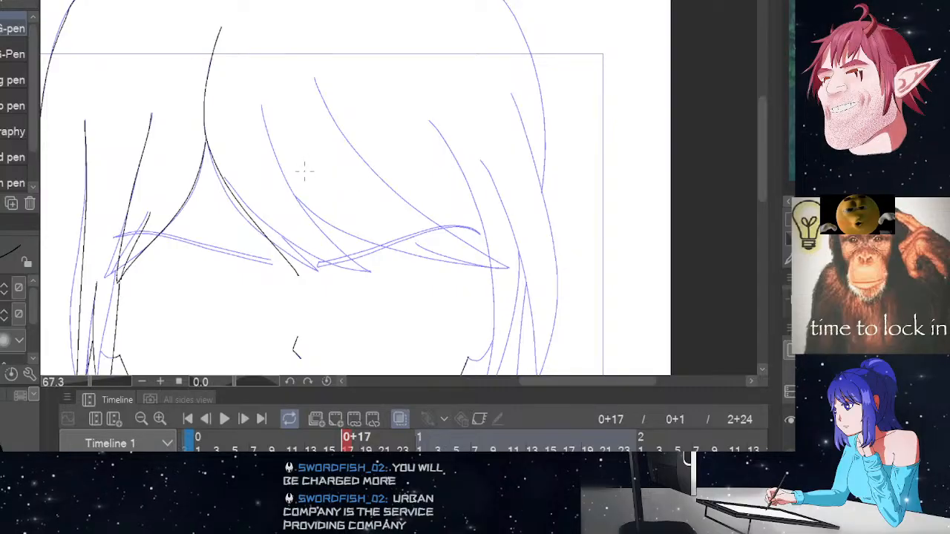
left_click_drag(262, 106, 346, 273)
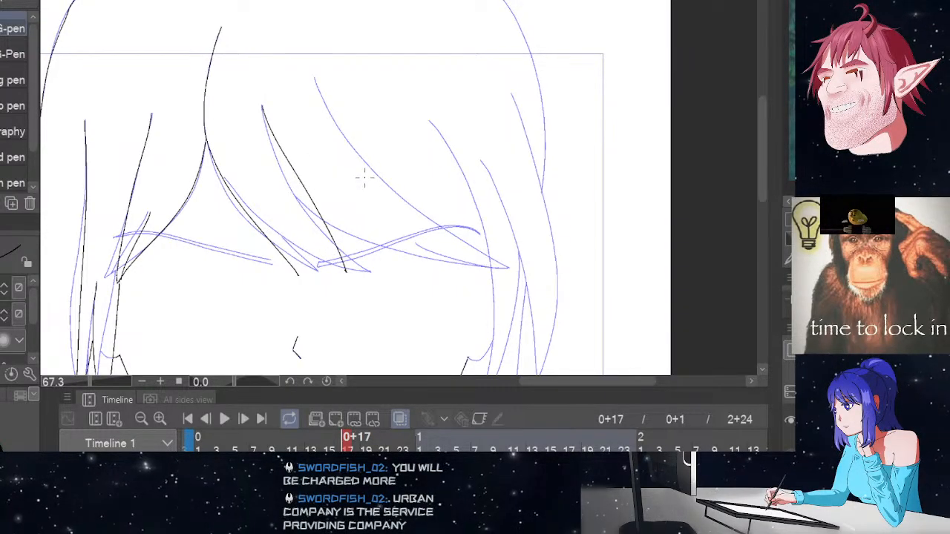
Flip between frames 0+17 and 0+1 to compare the new bang strand with the earlier drawings
key("Left")
key("Left")
key("Right")
key("Right")
key("Left")
key("Left")
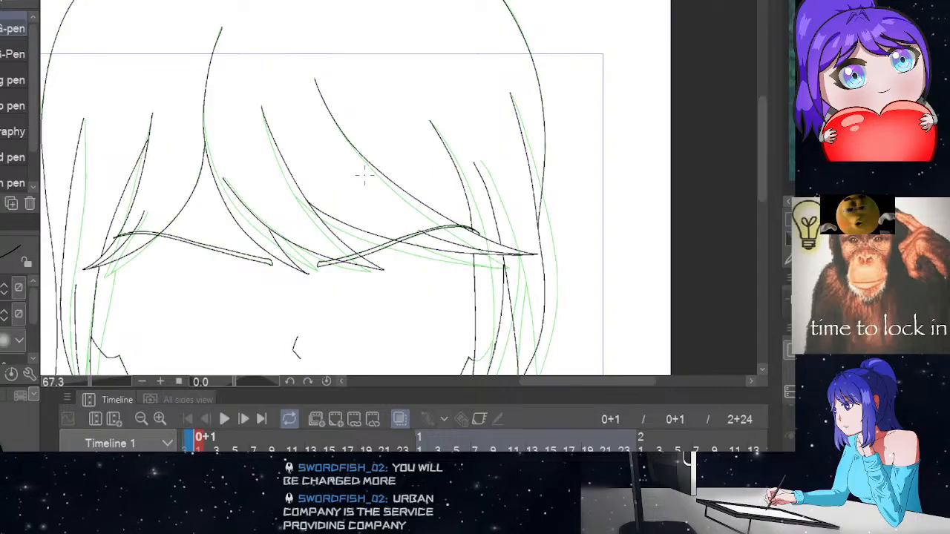
Check the bangs against frames 0+1 and 0+9, and draw the second edge of the new bang strand down to its tip on frame 0+17
key("Right")
key("Right")
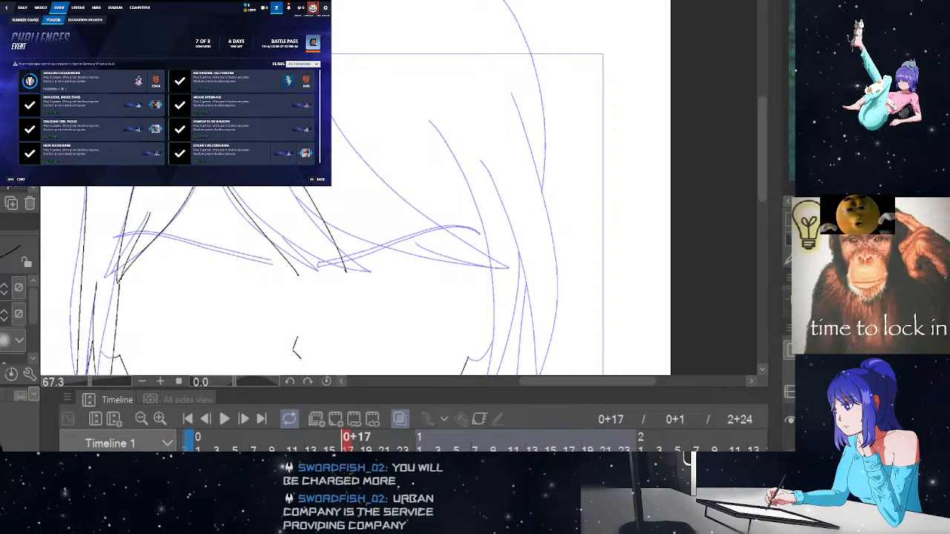
scroll(763, 166, "up", 1)
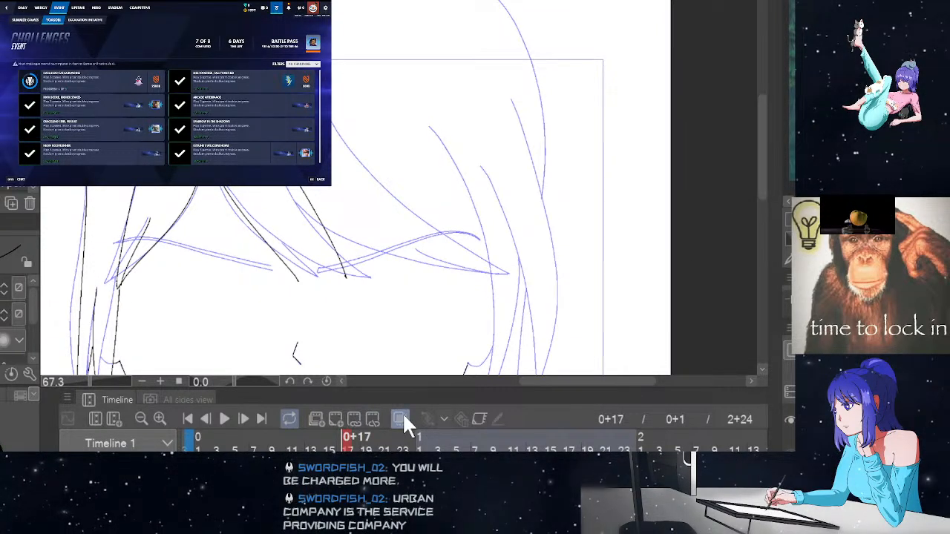
key("comma")
key("comma")
key("period")
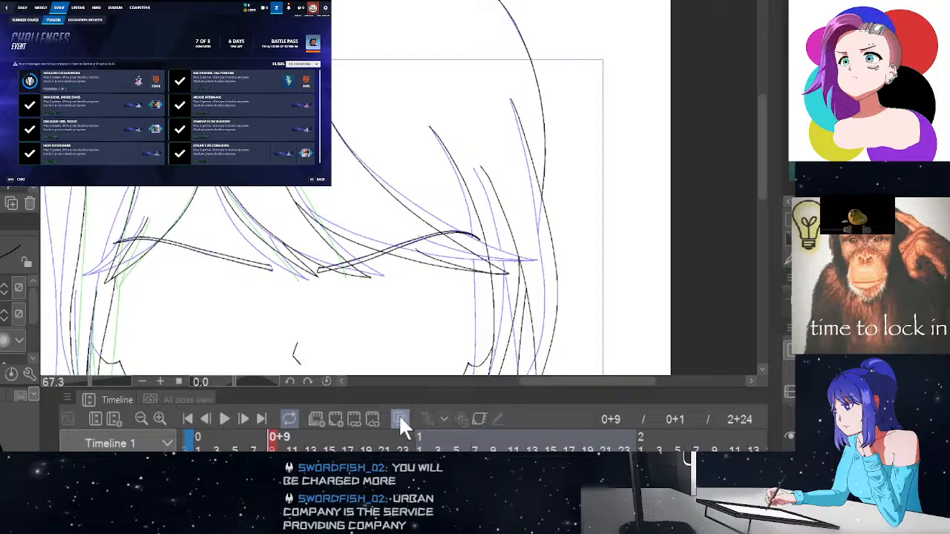
key("period")
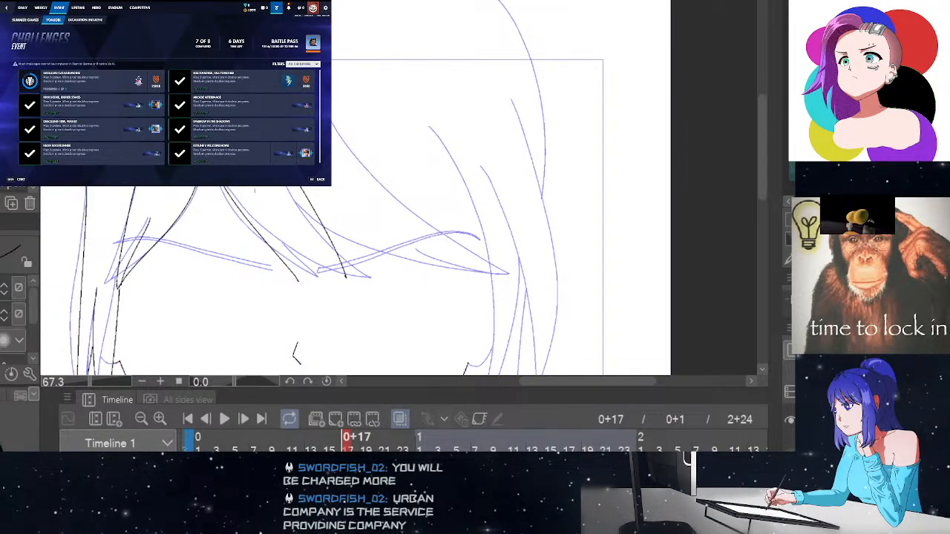
left_click_drag(237, 188, 348, 280)
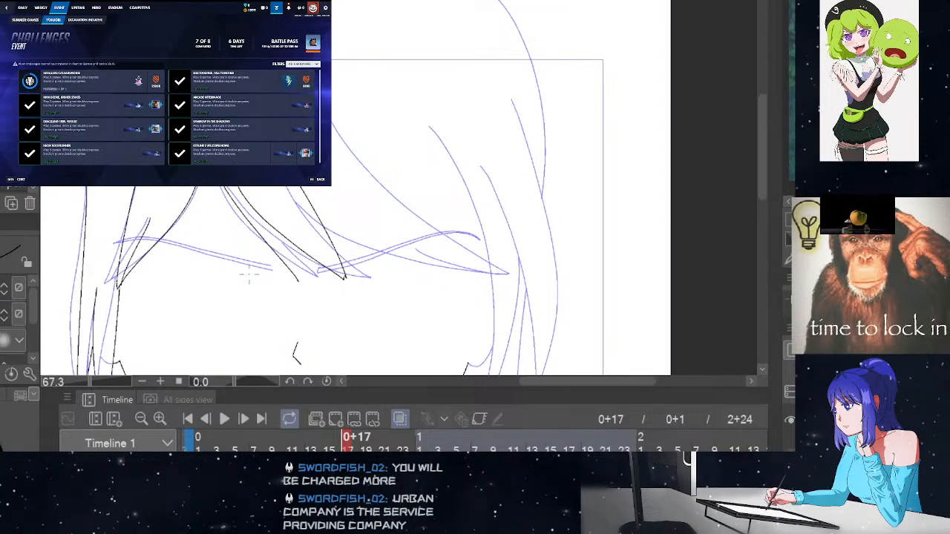
Clean up the overshooting line ends where the two edges of the new bang strand meet at its tip
key("y")
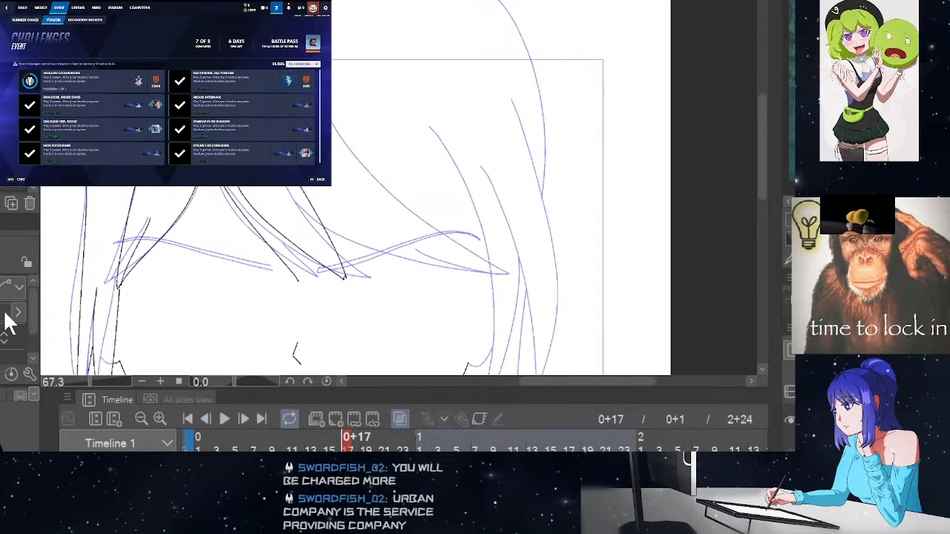
scroll(380, 249, "up", 3)
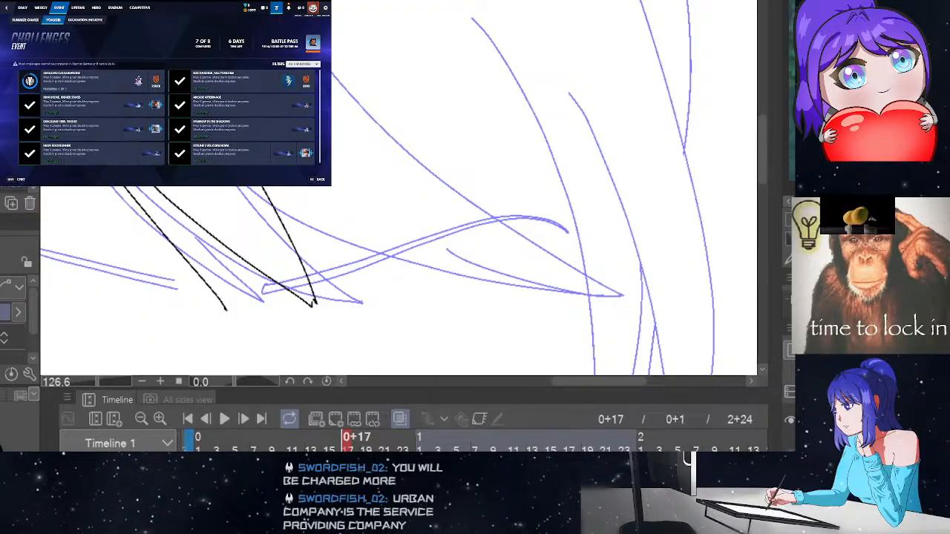
key("e")
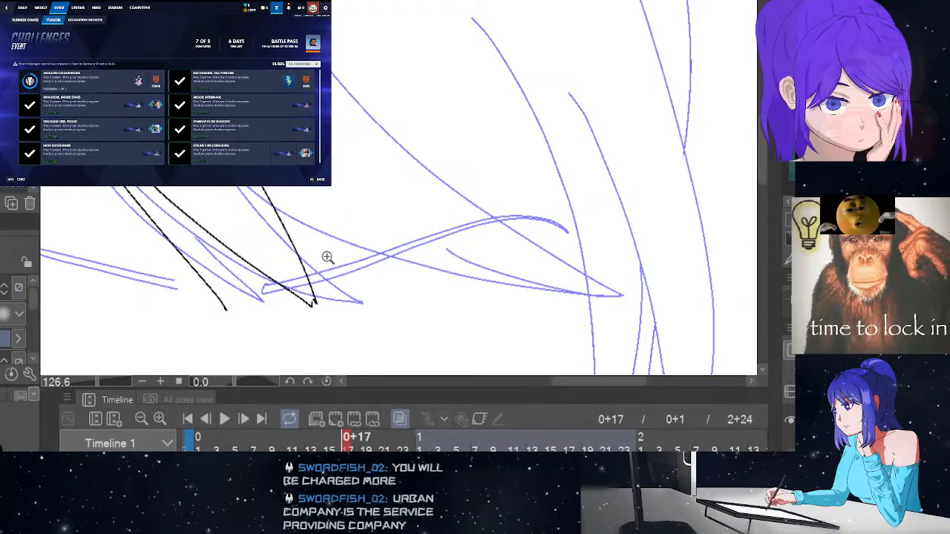
scroll(329, 257, "up", 2)
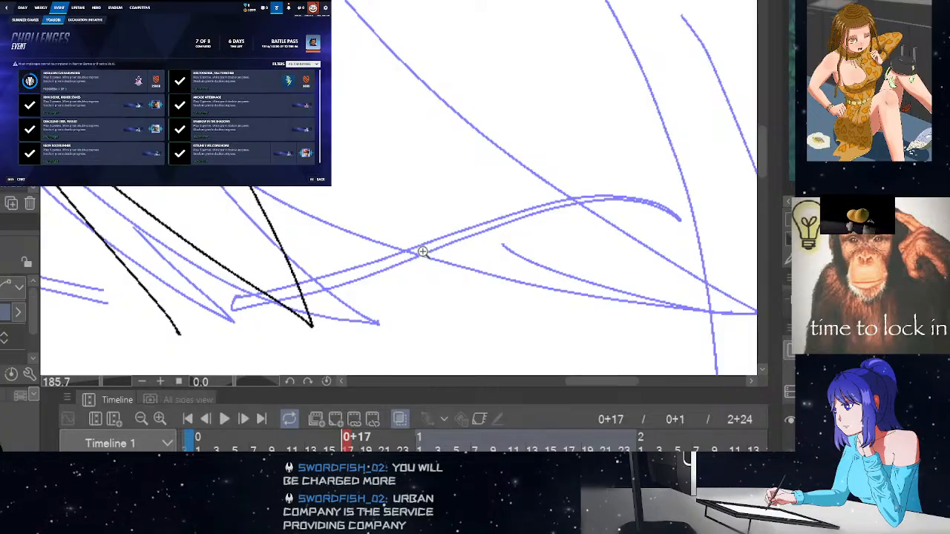
Flip repeatedly through frames 0+1, 0+9 and 0+17 to examine how the bangs and side strands move between the key drawings
scroll(398, 233, "down", 5)
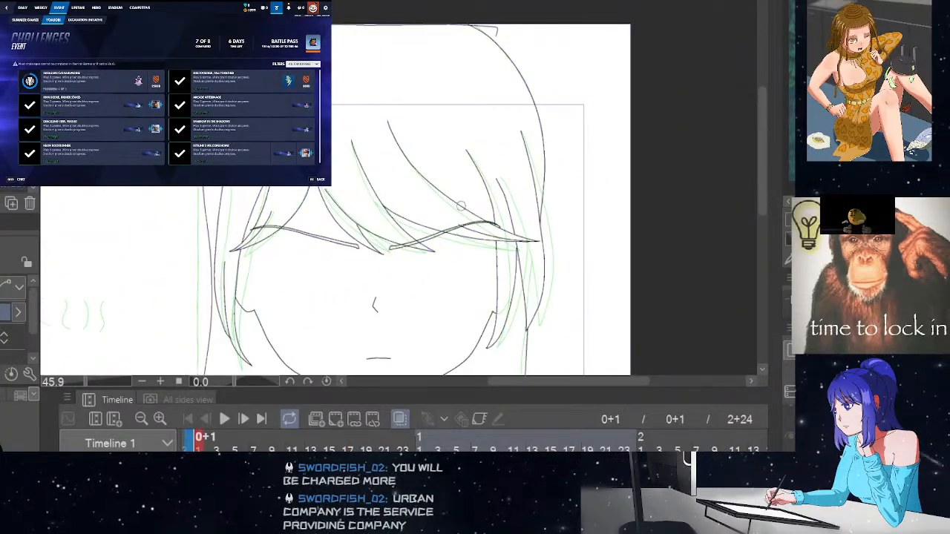
key("Right")
left_click(451, 218)
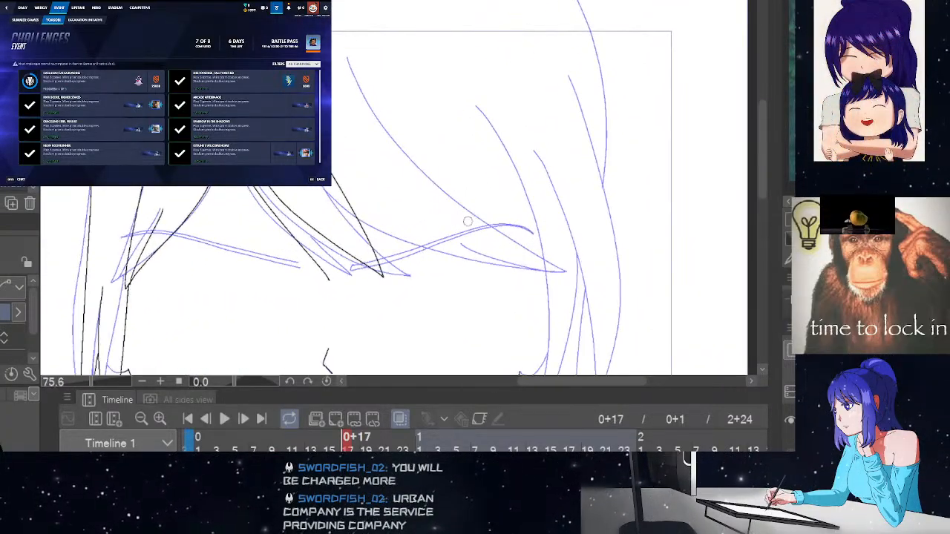
key("Left")
key("Left")
key("Right")
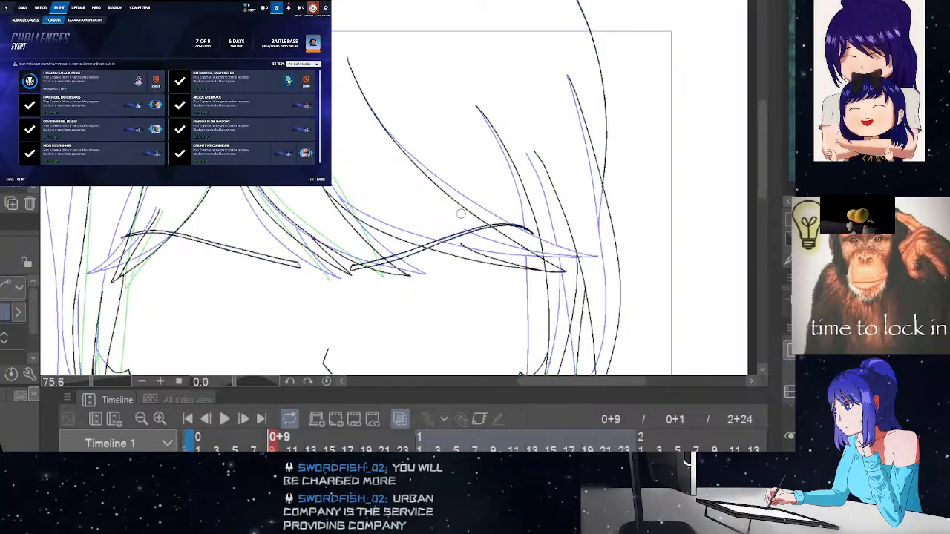
key("Right")
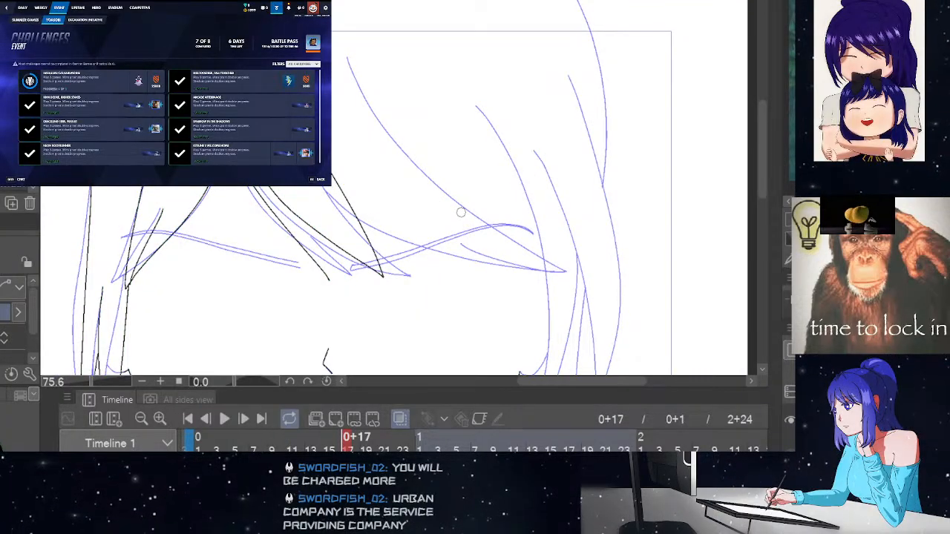
key("Left")
key("Left")
key("Right")
key("Right")
key("Left")
key("Left")
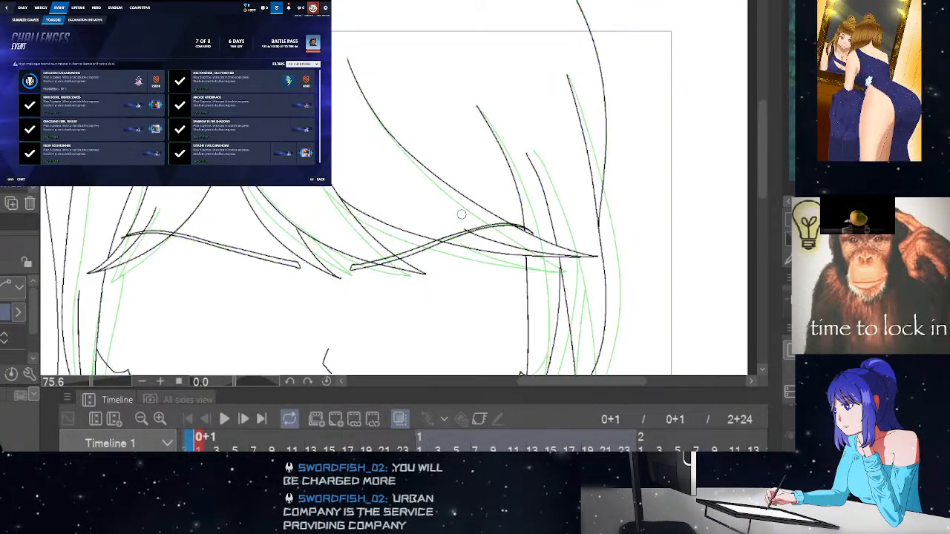
key("Right")
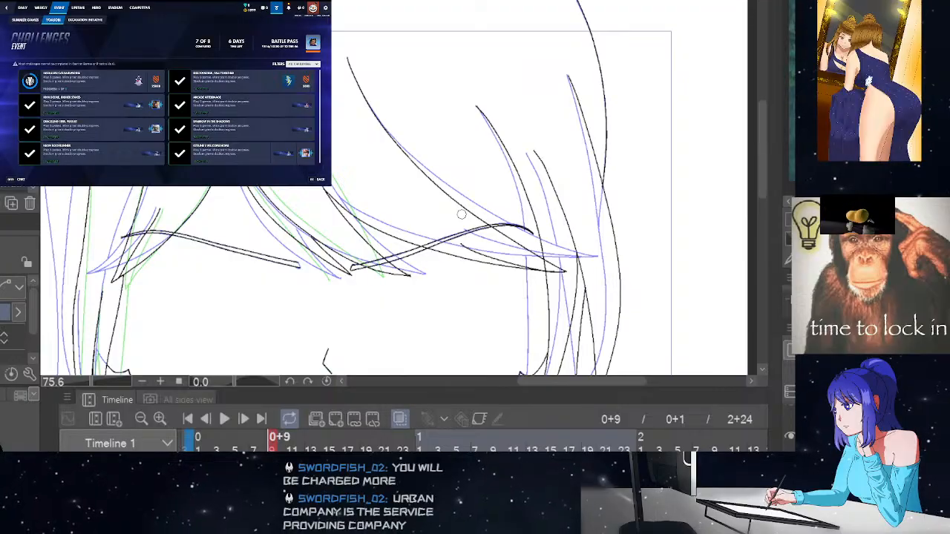
key("Left")
key("Right")
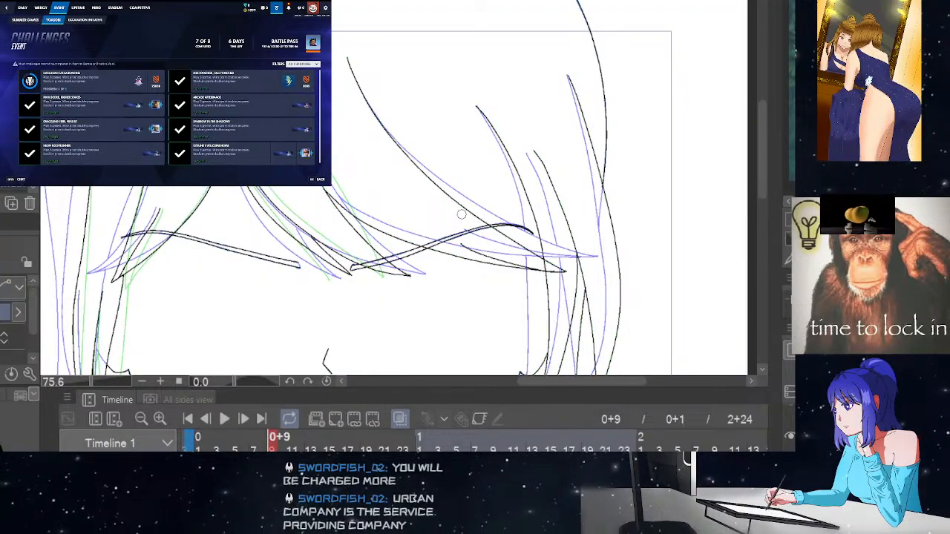
key("Left")
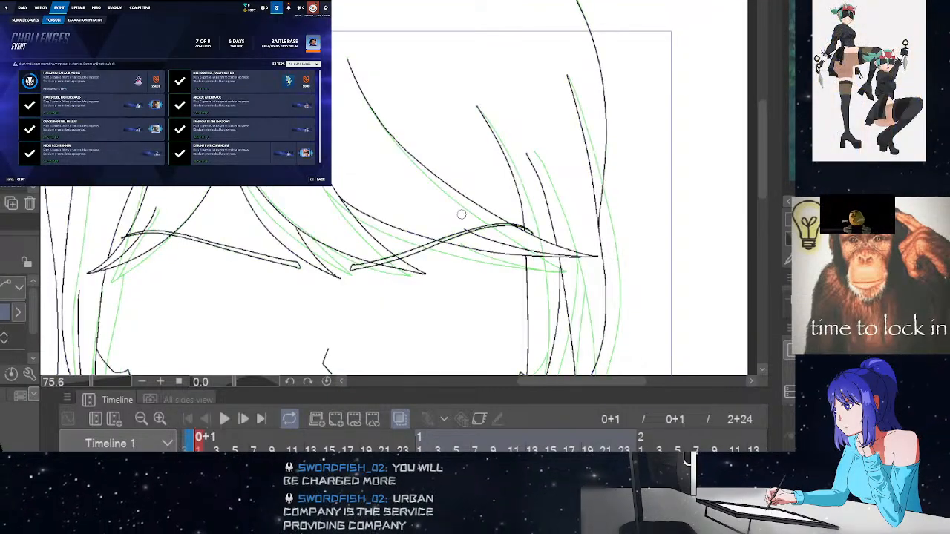
key("Right")
key("Left")
mouse_move(557, 380)
left_mouse_down()
mouse_move(503, 382)
mouse_move(541, 379)
left_mouse_up()
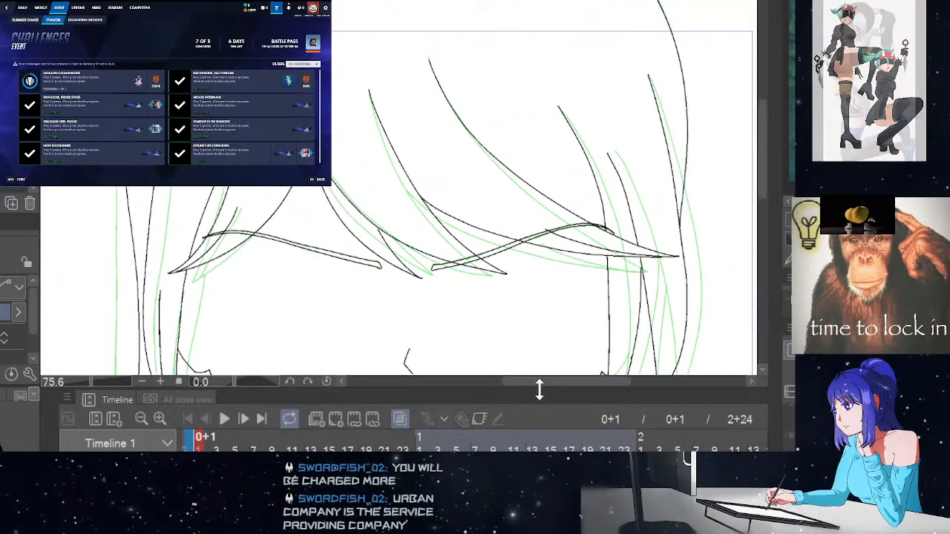
key("Right")
key("Right")
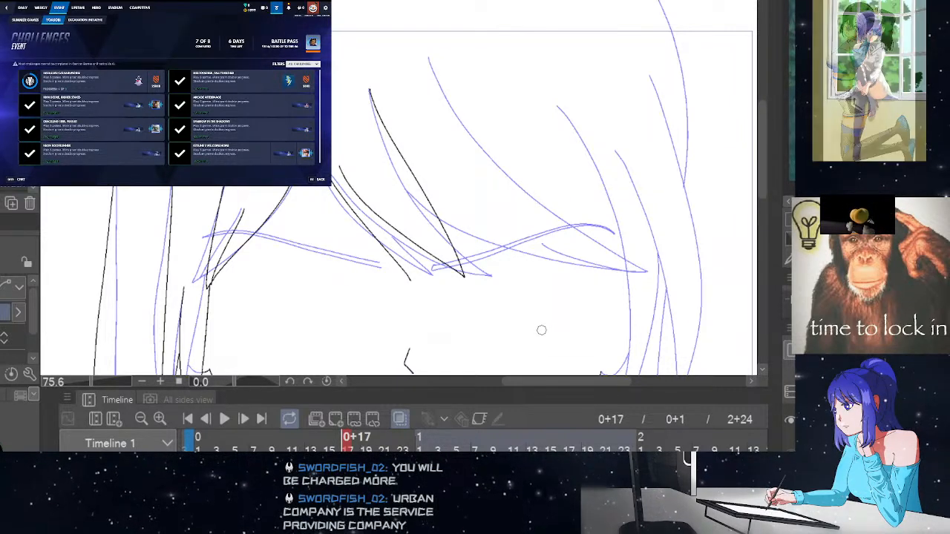
mouse_move(564, 383)
left_mouse_down()
mouse_move(489, 393)
mouse_move(536, 394)
left_mouse_up()
left_click_drag(762, 184, 762, 210)
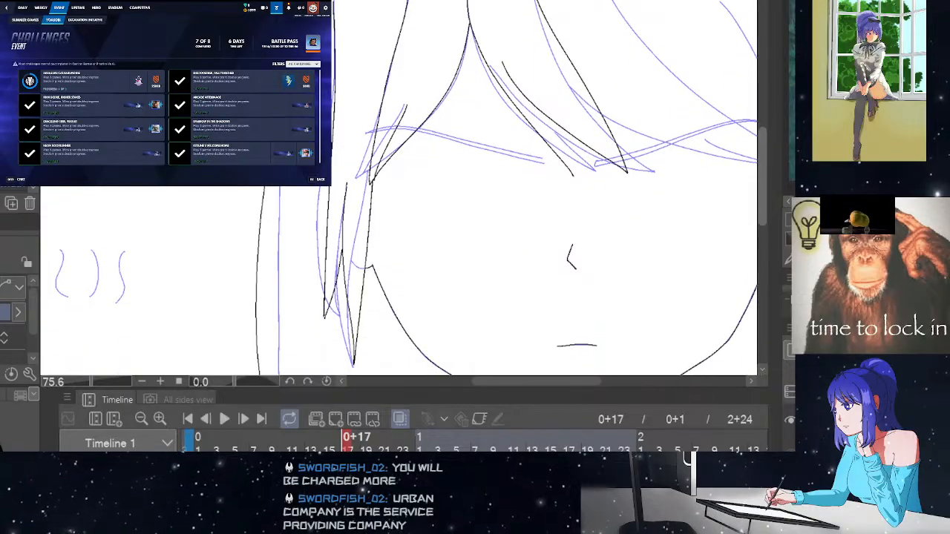
left_click_drag(689, 236, 676, 236)
left_click_drag(589, 381, 611, 386)
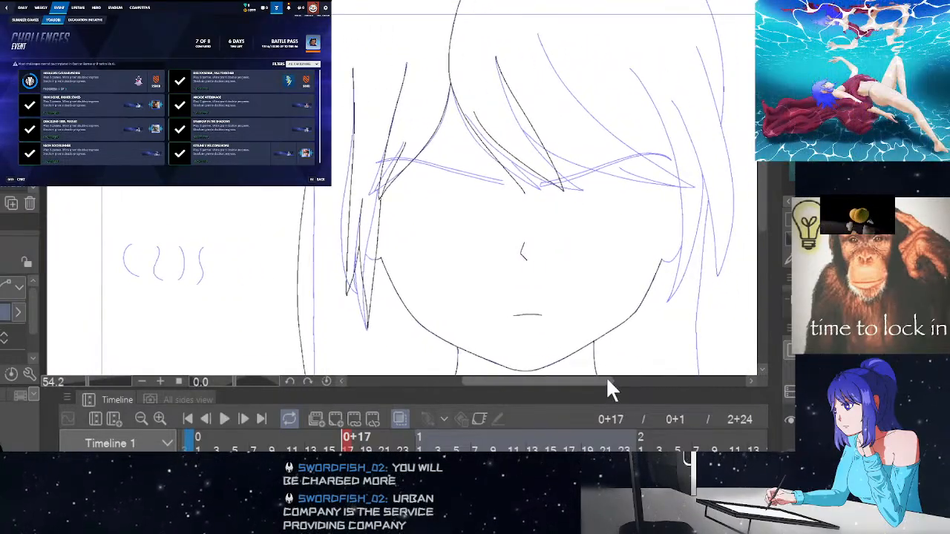
key("Left")
key("Left")
key("Right")
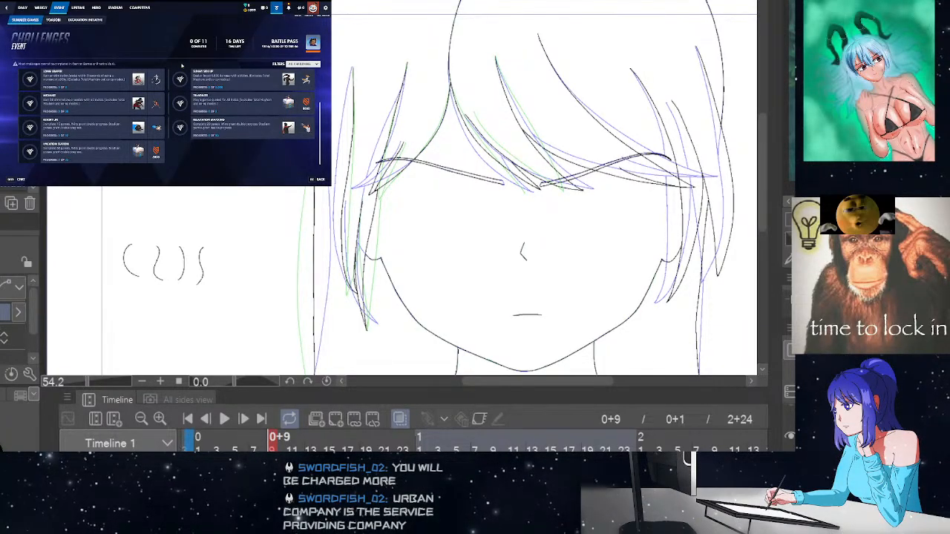
Switch to Overwatch and browse the event pages and the shop's Widowmaker, Vendetta and Juno skins
left_click(318, 180)
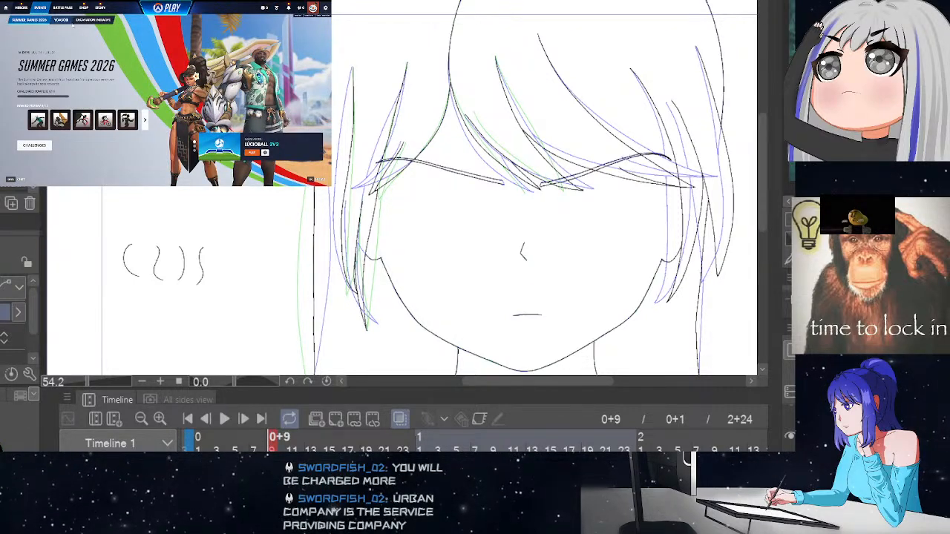
left_click(68, 20)
left_click(93, 20)
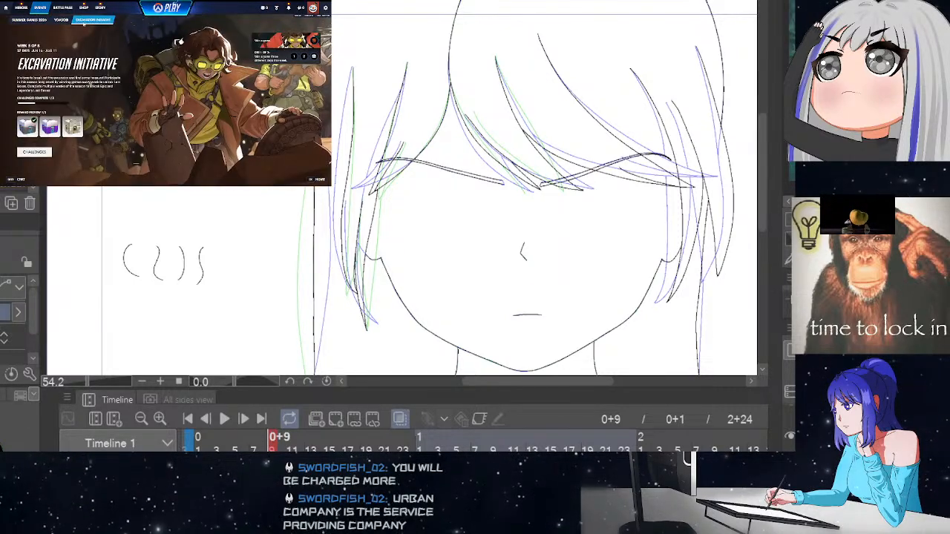
left_click(62, 8)
left_click(85, 7)
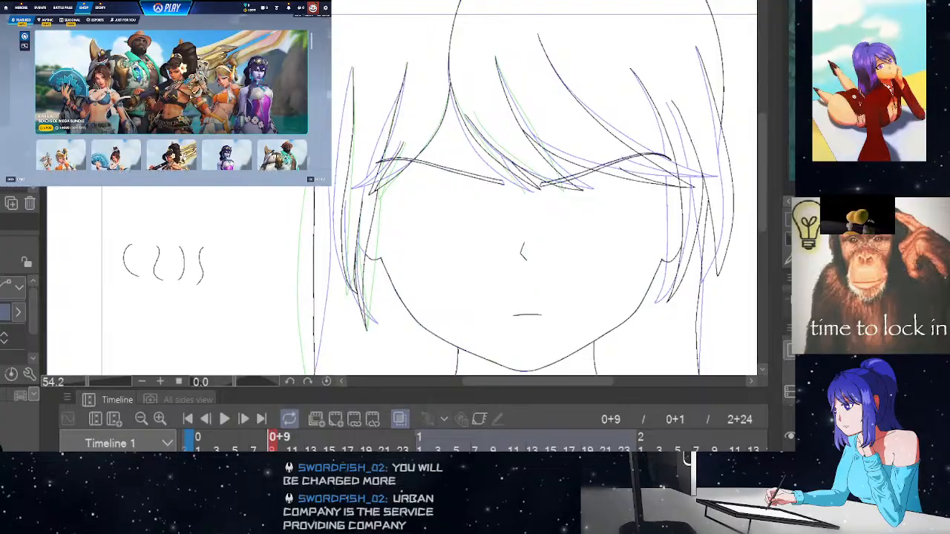
left_click(171, 129)
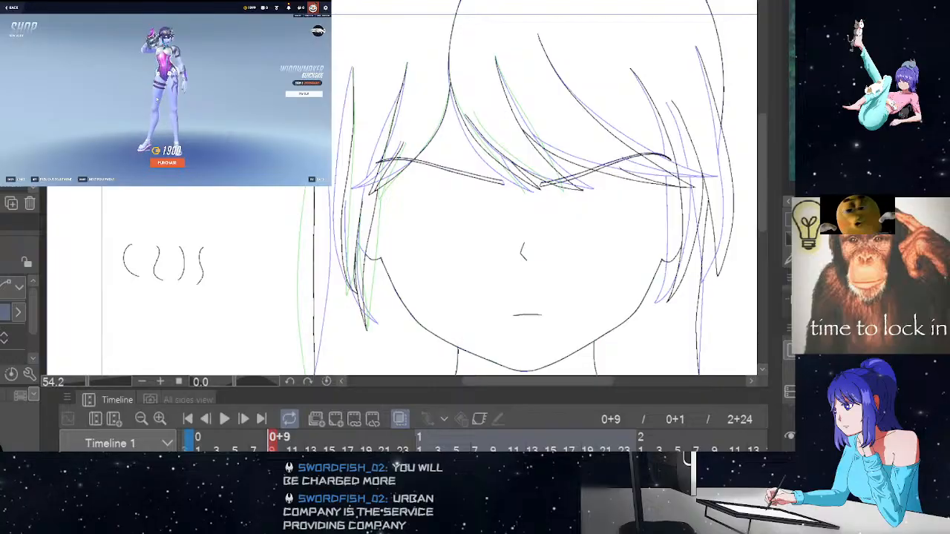
key("Escape")
left_click(161, 111)
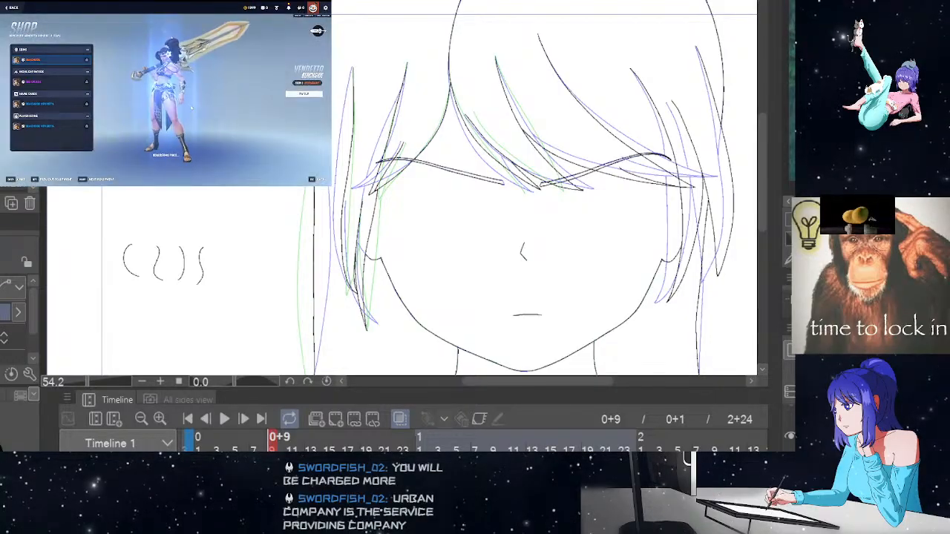
key("Escape")
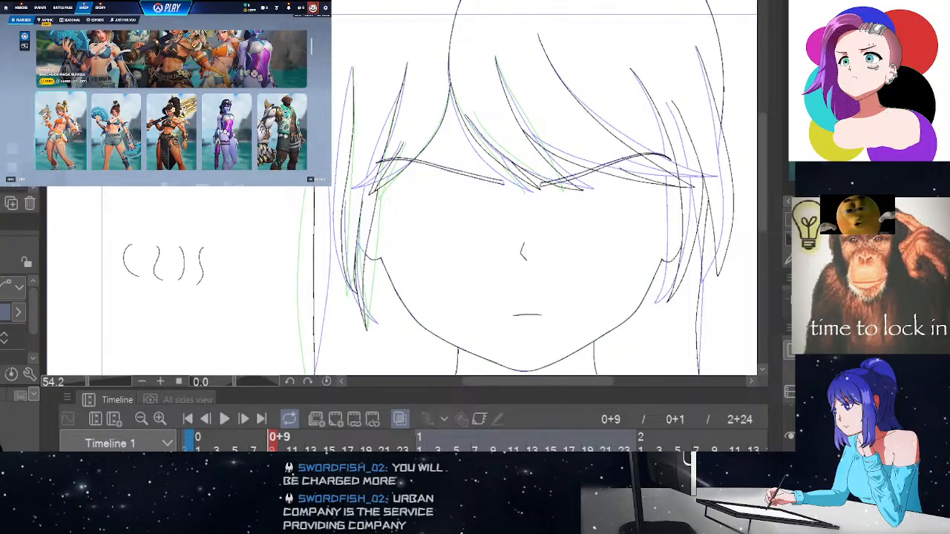
left_click(76, 124)
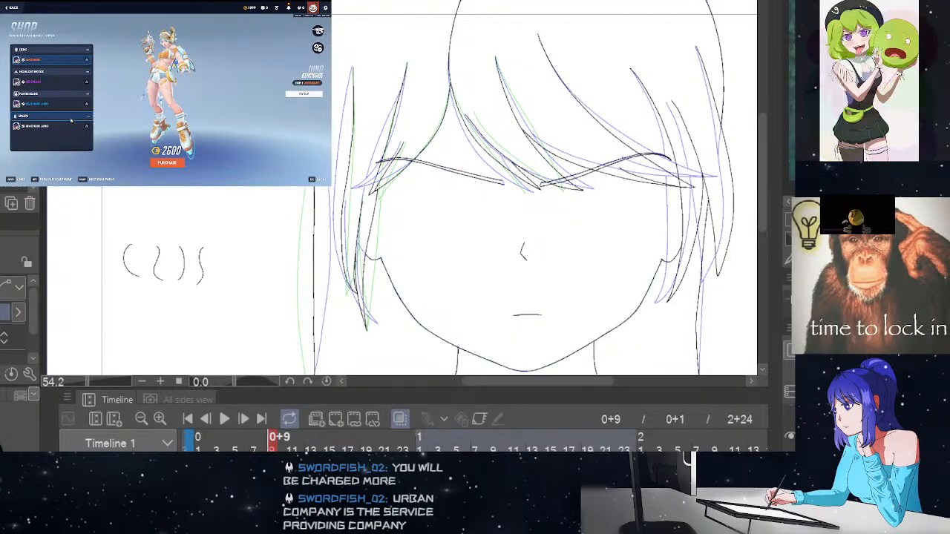
Leave the shop and exit Overwatch to the desktop
key("Escape")
key("Escape")
key("Escape")
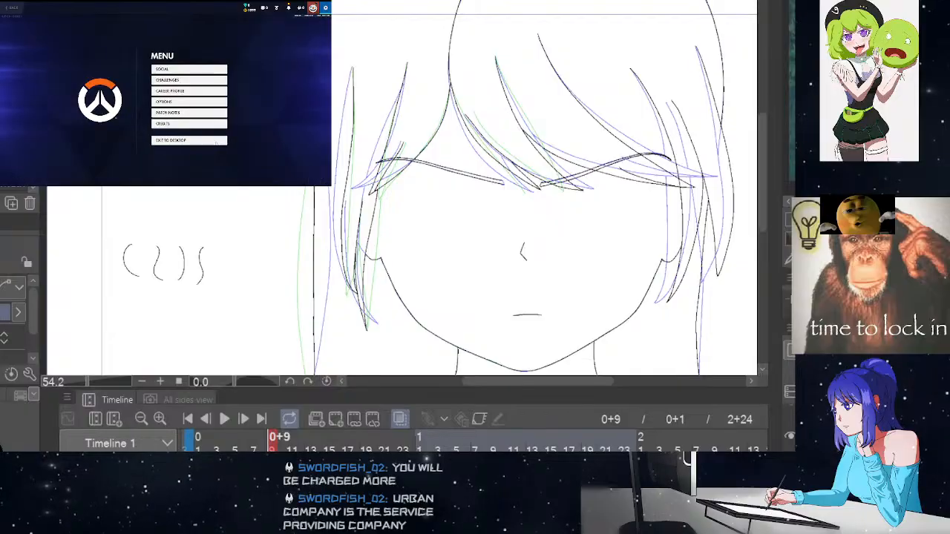
left_click(189, 140)
left_click(179, 101)
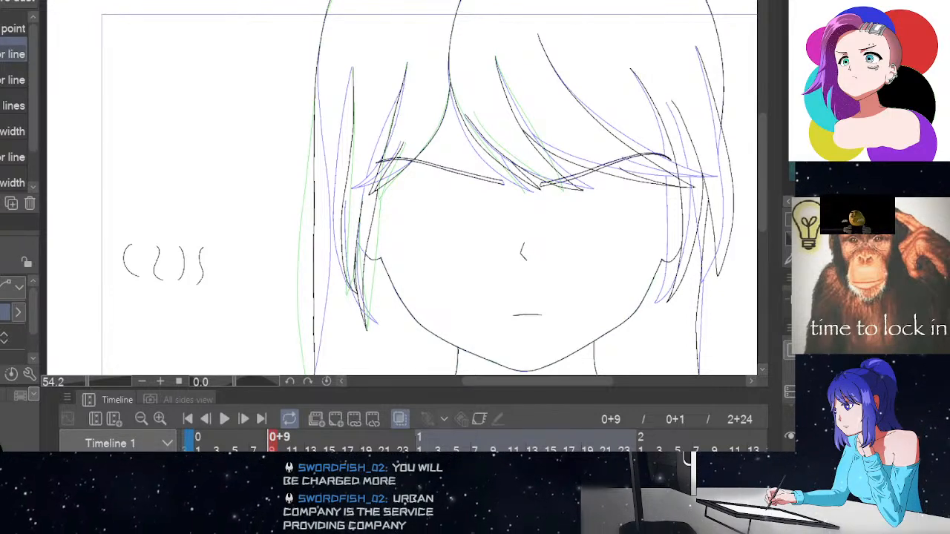
Return to frame 0+17 in Clip Studio Paint and compare its bang strands beside the parting with the drawing at 0+1
mouse_move(582, 381)
left_mouse_down()
mouse_move(605, 377)
mouse_move(595, 374)
left_mouse_up()
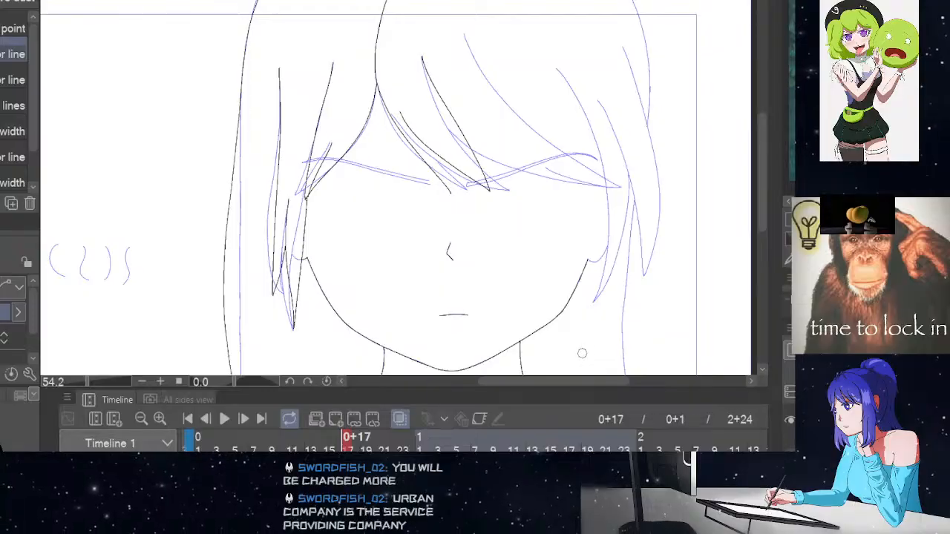
key("Left")
key("Right")
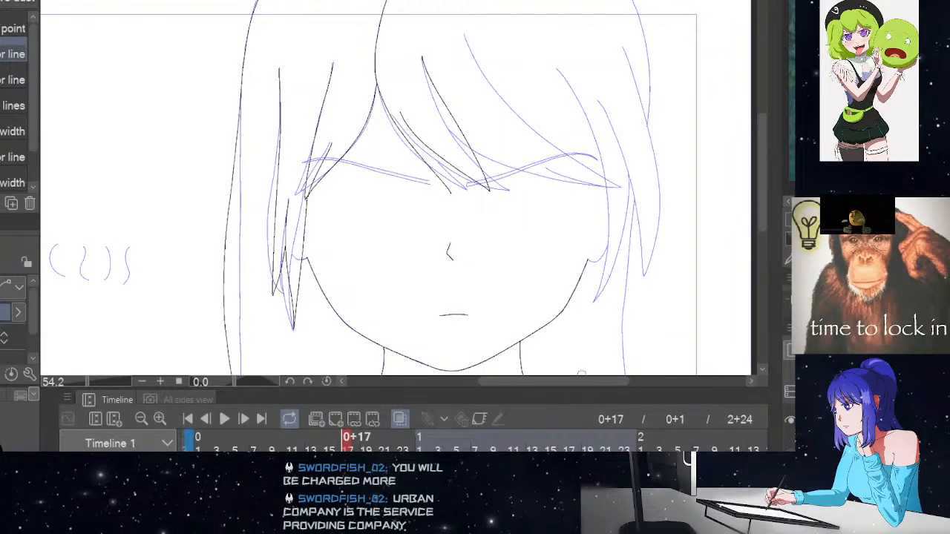
scroll(483, 165, "up", 3)
key("Left")
key("Right")
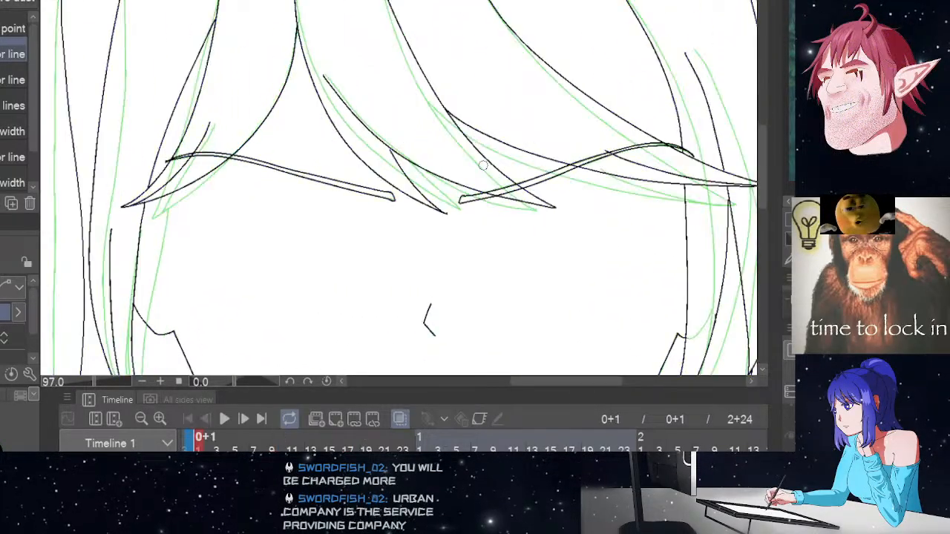
key("Left")
key("Right")
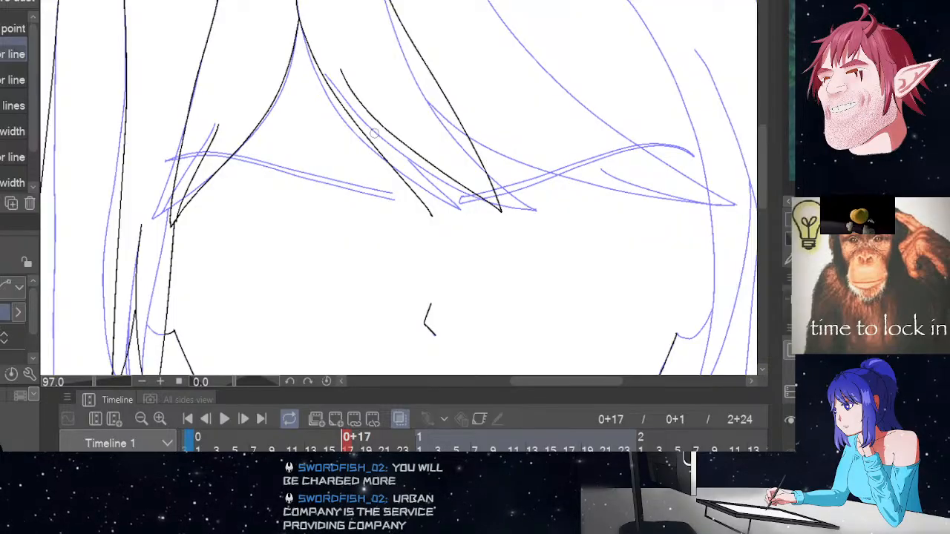
Draw the short inner edge closing the pointed tip of the central bang strand on frame 0+17, redrawing it until it meets the tip
key("p")
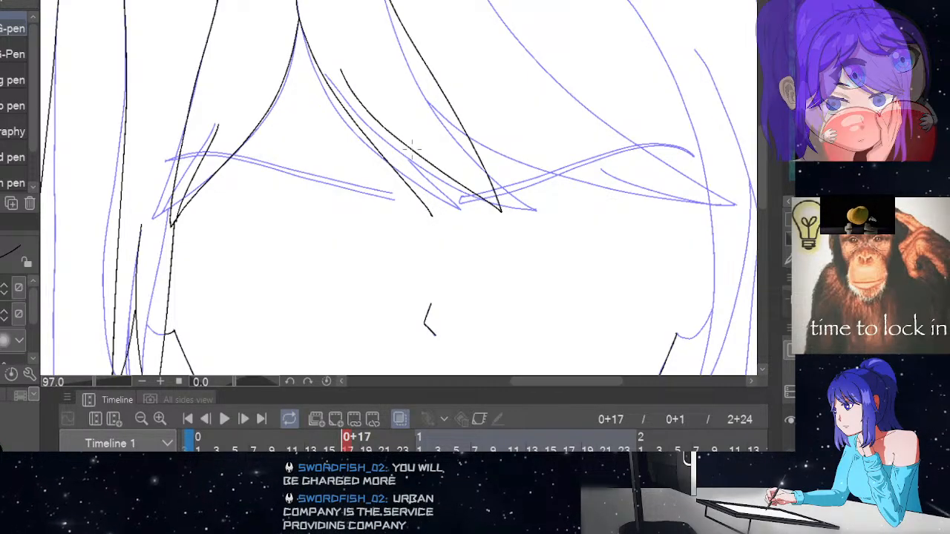
left_click_drag(418, 168, 432, 214)
key("ctrl+z")
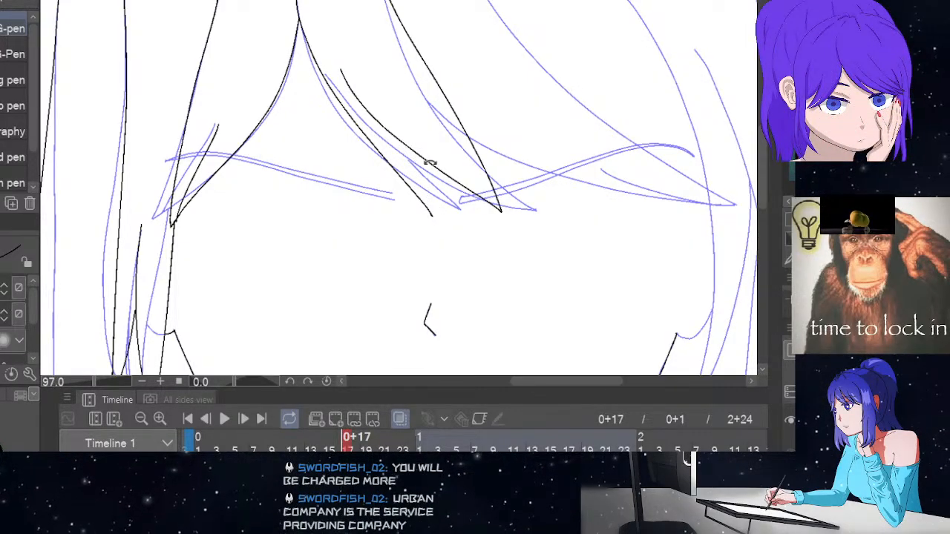
left_click_drag(415, 167, 431, 214)
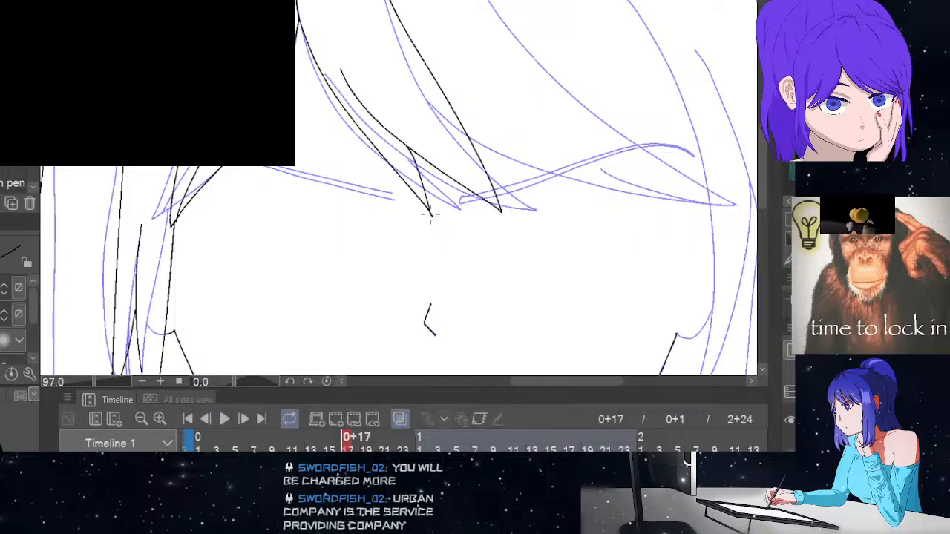
key("ctrl+z")
left_click_drag(409, 146, 432, 215)
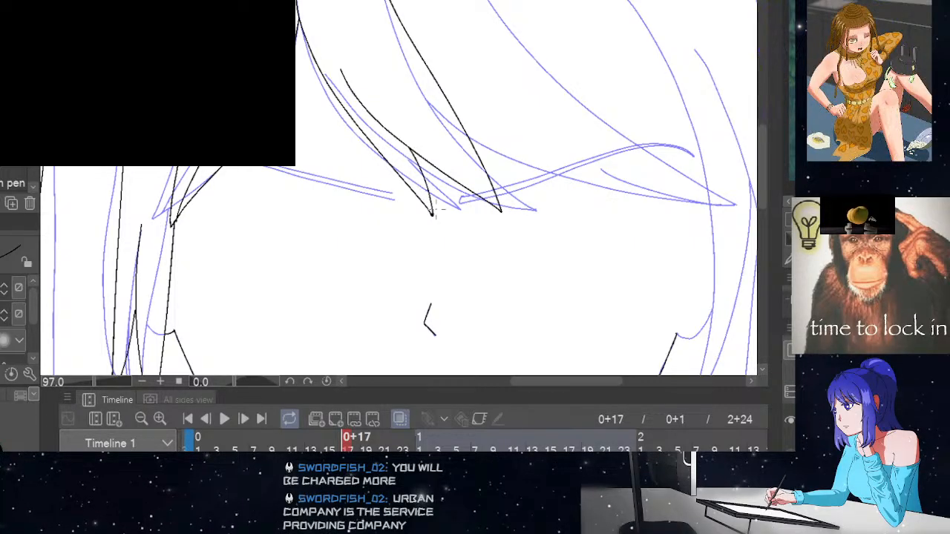
Flip between frames 0+1 and 0+17 to check how the central bang tips shift between the key drawings
scroll(559, 211, "down", 5)
scroll(562, 212, "up", 4)
key("Left")
key("Left")
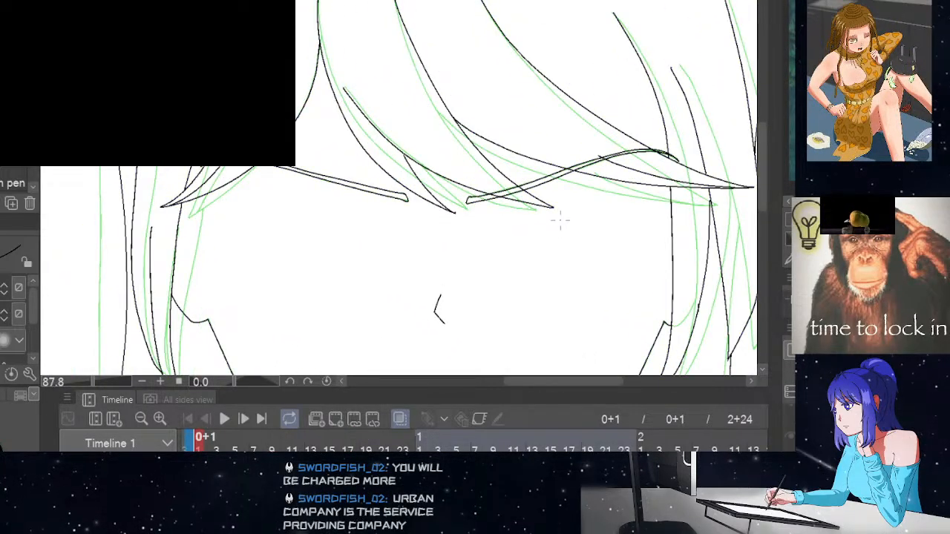
key("Right")
key("Right")
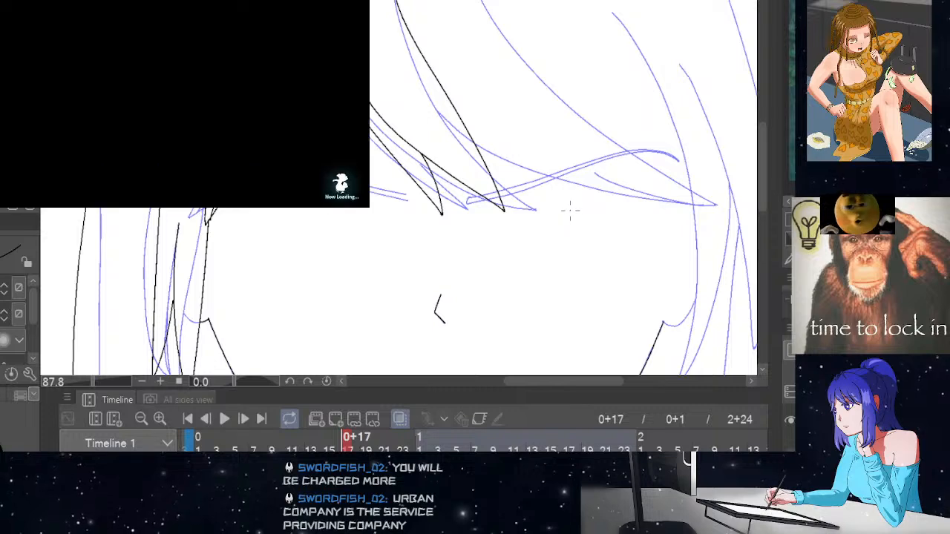
key("Left")
key("Left")
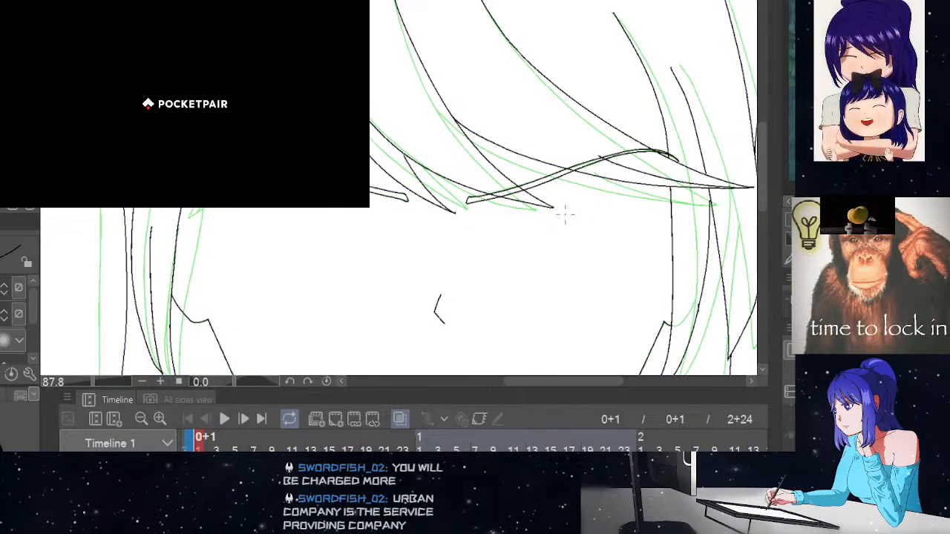
key("Right")
key("Right")
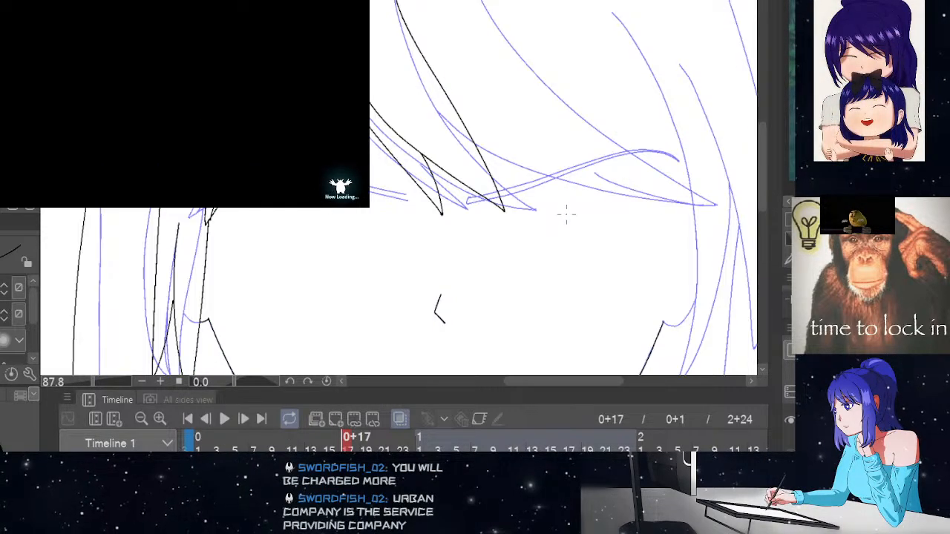
key("Left")
key("Right")
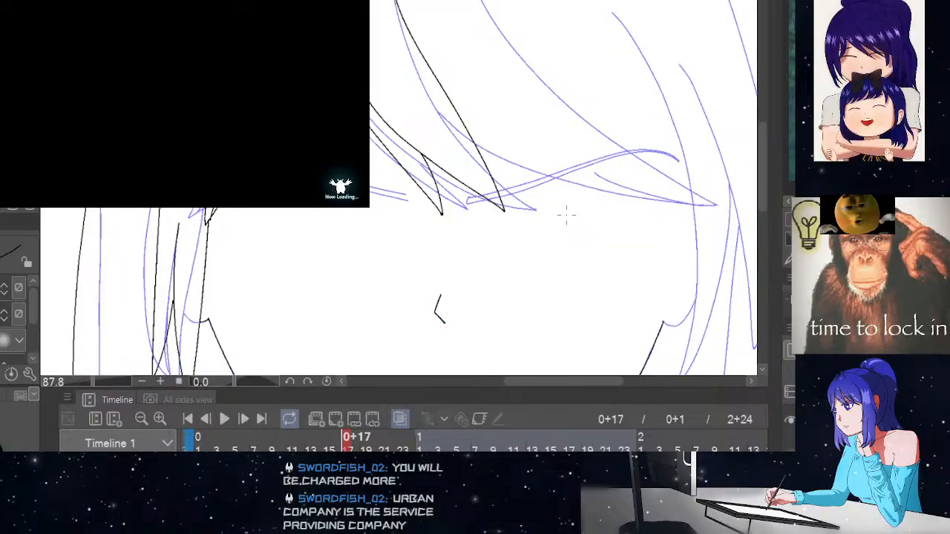
key("Left")
key("Left")
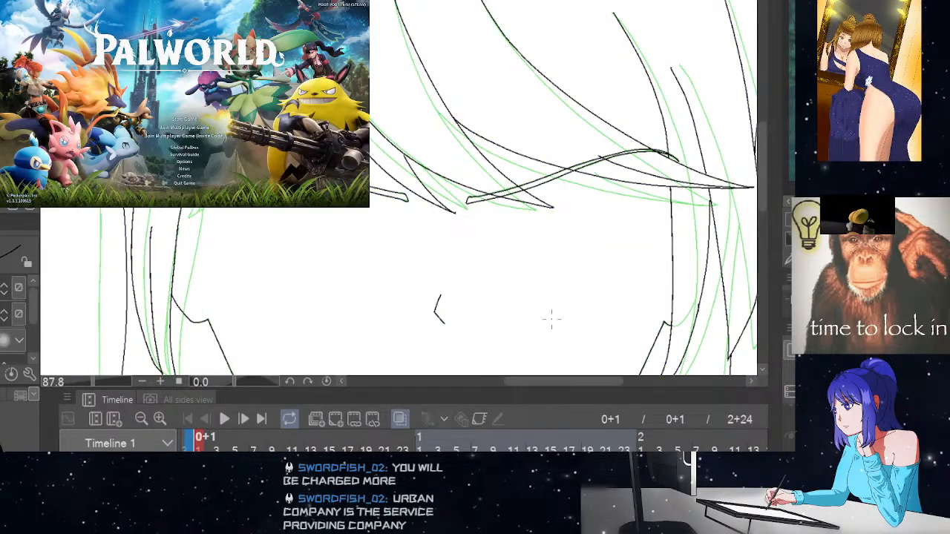
Flip through frames 0+1, 0+9 and 0+17 to examine the bangs around the parting and the side strands beside the ear
left_click_drag(598, 380, 573, 378)
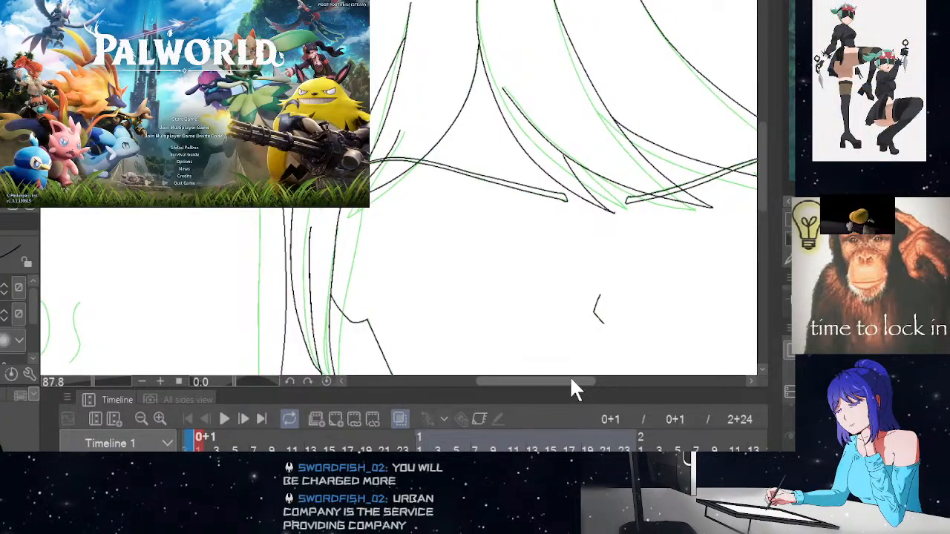
key("space")
mouse_move(571, 379)
left_mouse_down()
mouse_move(580, 381)
mouse_move(556, 386)
left_mouse_up()
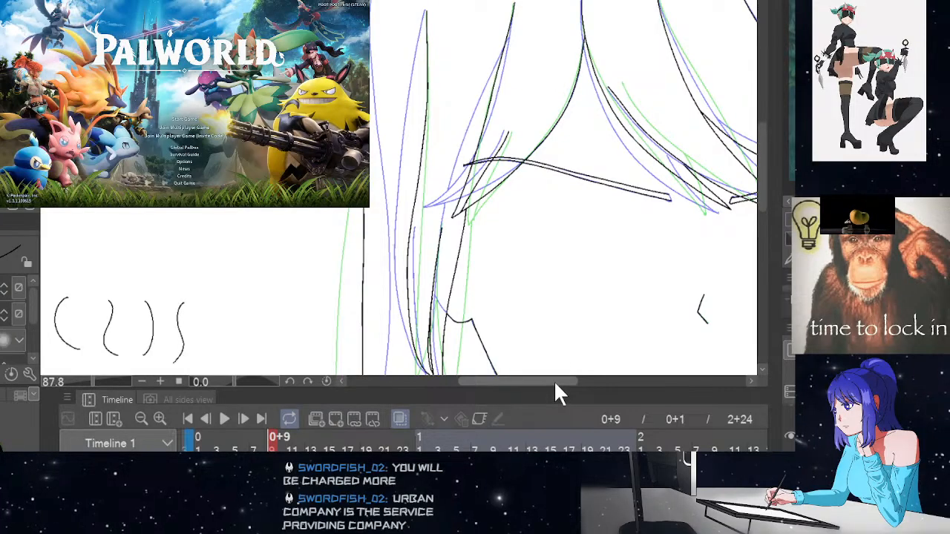
key("space")
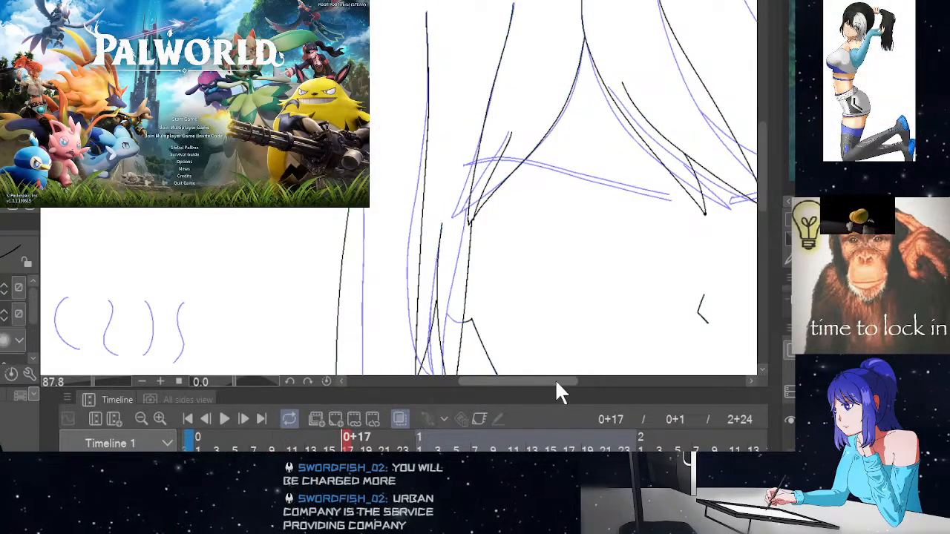
key("Left")
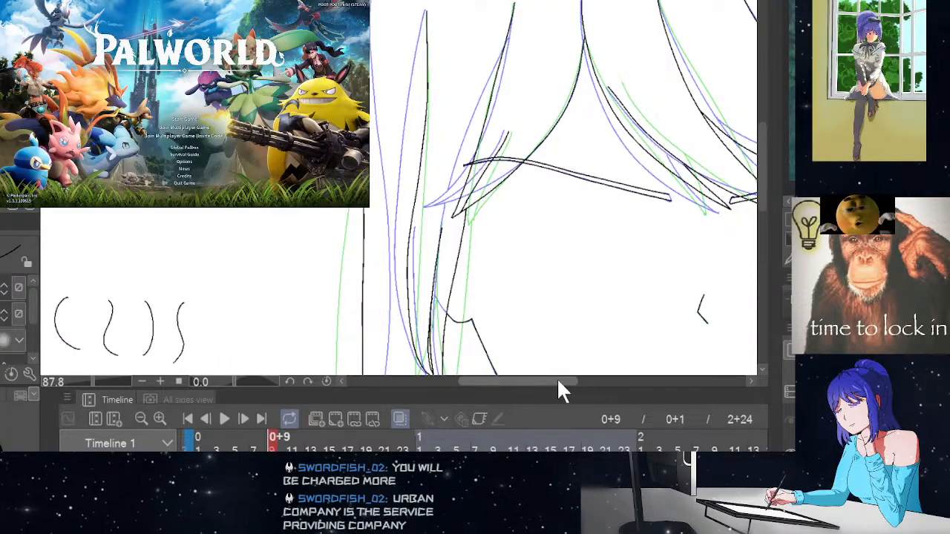
key("Home")
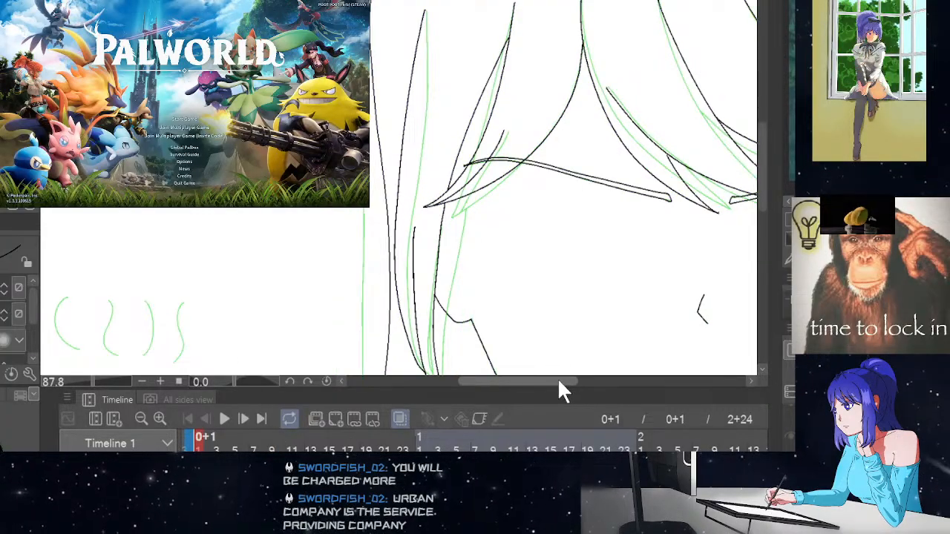
key("Right")
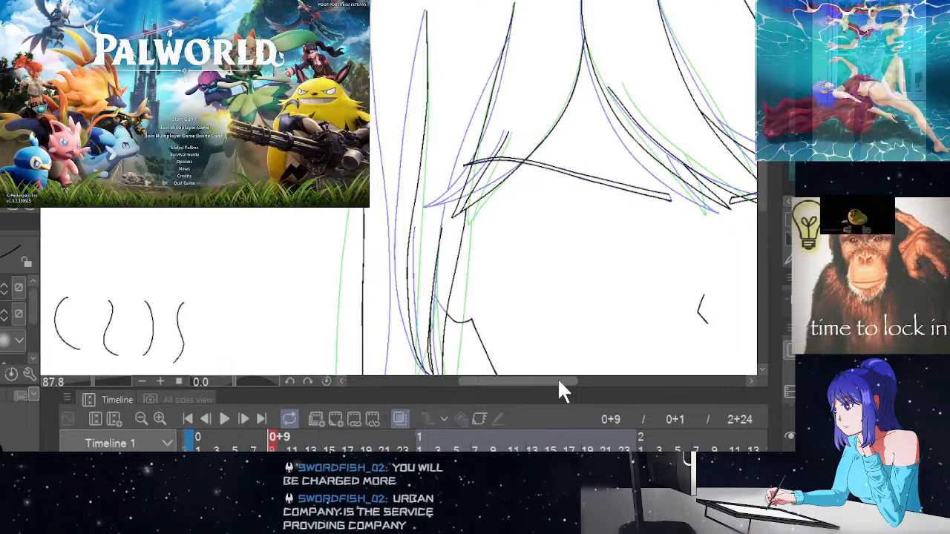
key("Right")
mouse_move(560, 385)
left_mouse_down()
mouse_move(594, 395)
mouse_move(551, 387)
mouse_move(569, 387)
left_mouse_up()
key("Left")
key("Left")
key("Right")
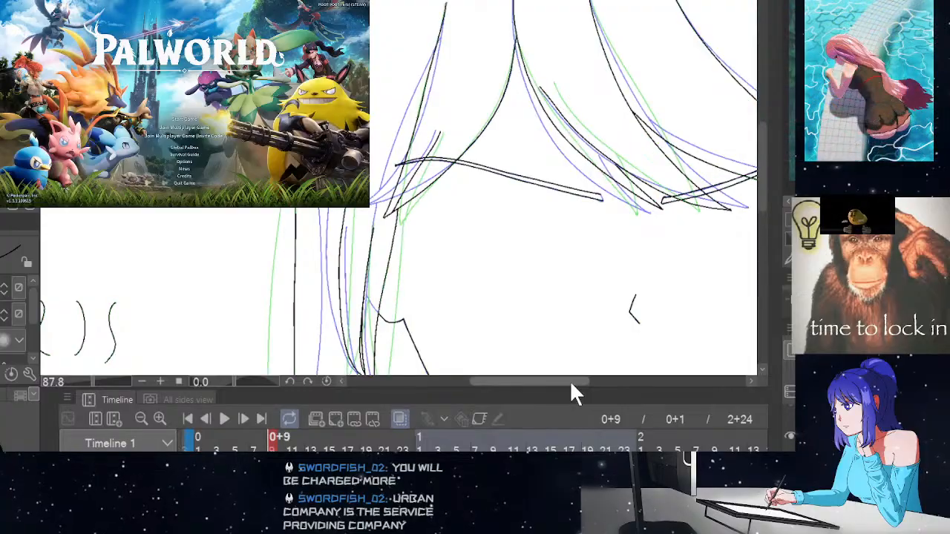
key("Left")
key("Right")
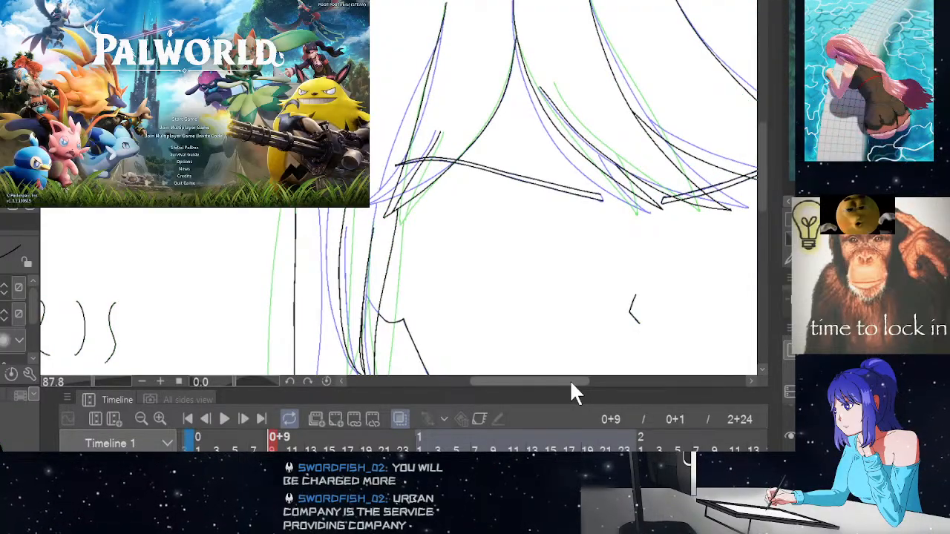
key("Right")
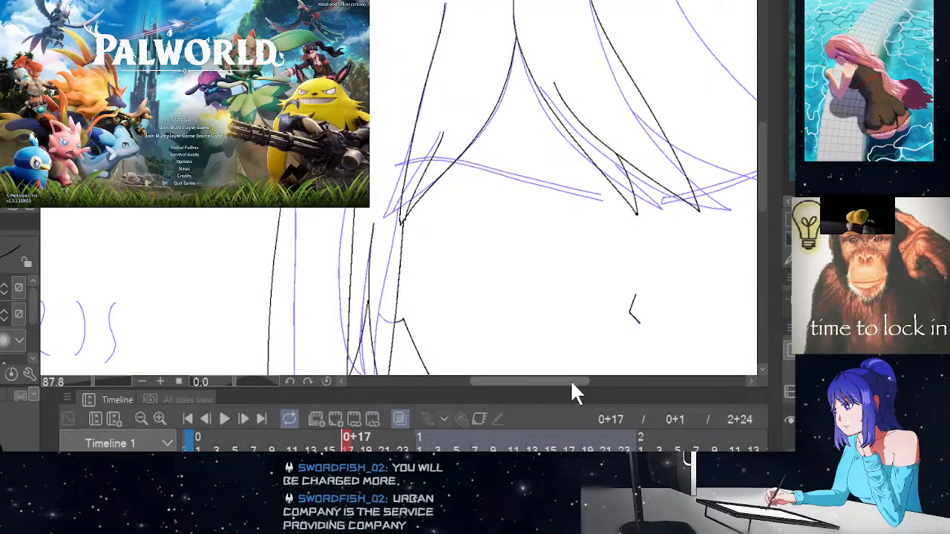
key("Left")
key("Right")
key("Left")
key("Right")
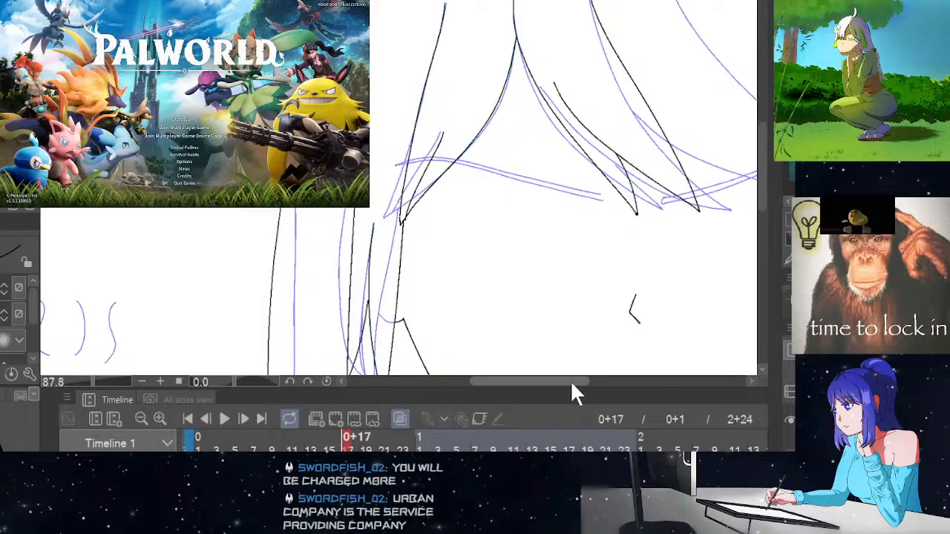
Compare the whole hairstyle across frames 0+1, 0+9 and 0+17, including the long sweeping bang and the outer side strands
scroll(587, 244, "down", 3)
scroll(587, 244, "down", 2)
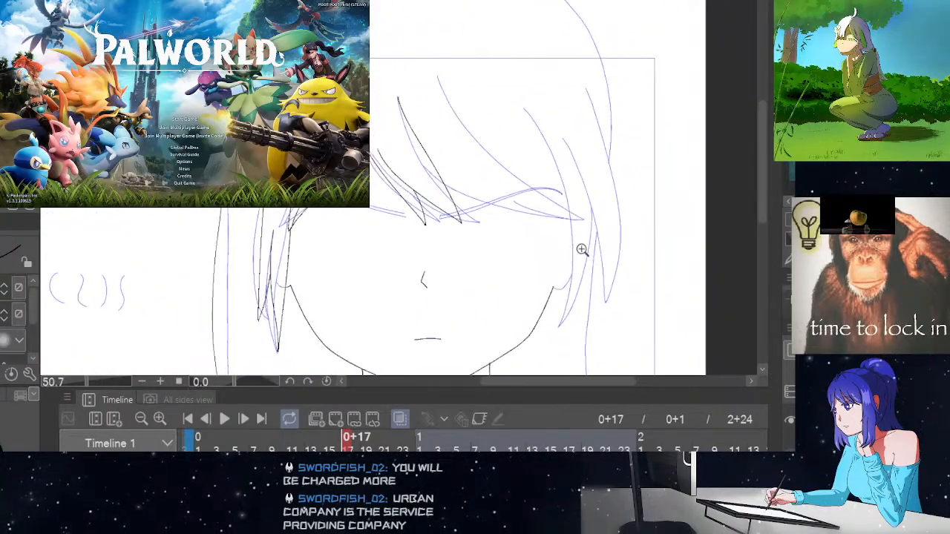
key("Left")
key("Left")
key("Left")
key("Right")
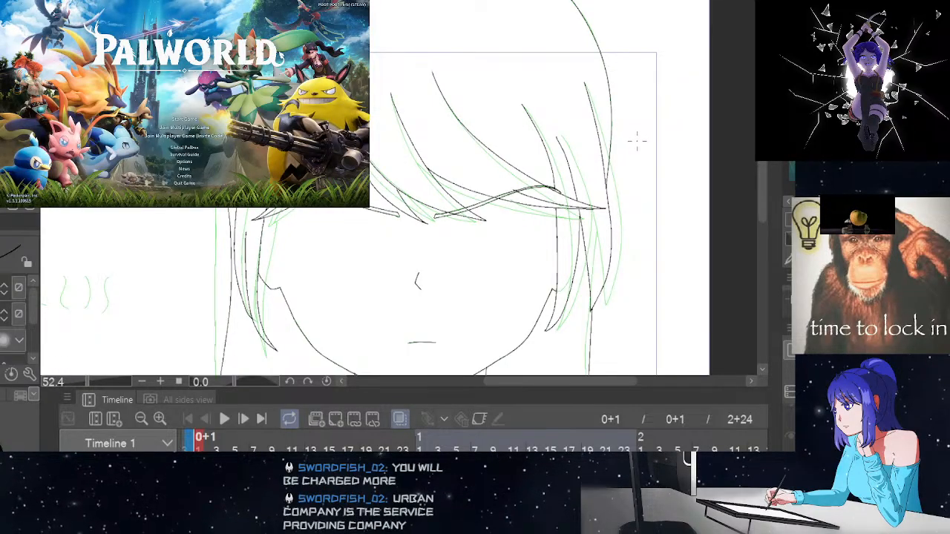
left_click_drag(632, 383, 613, 381)
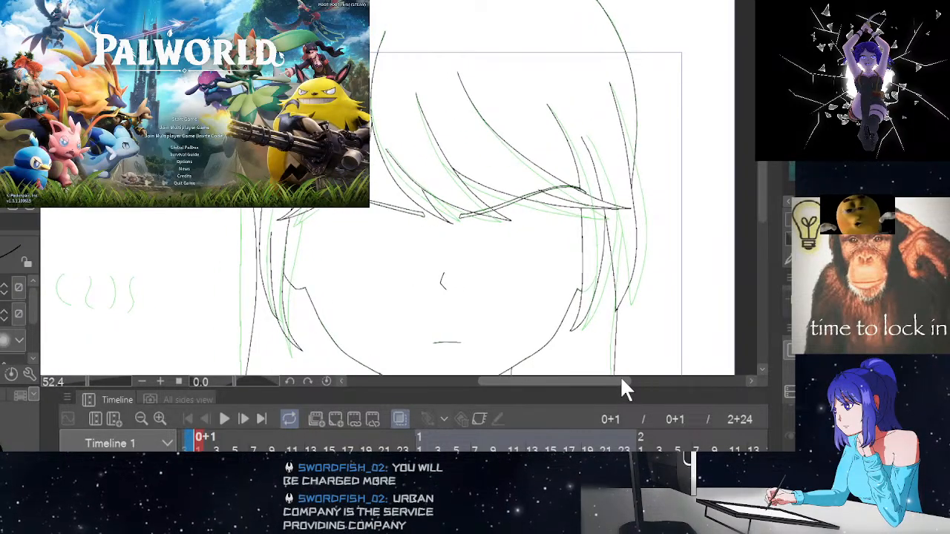
key("Right")
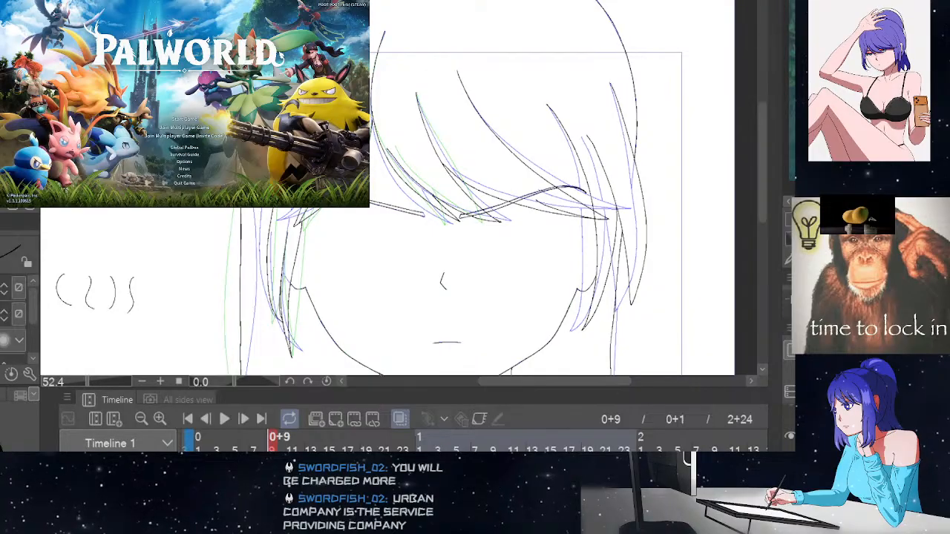
key("Left")
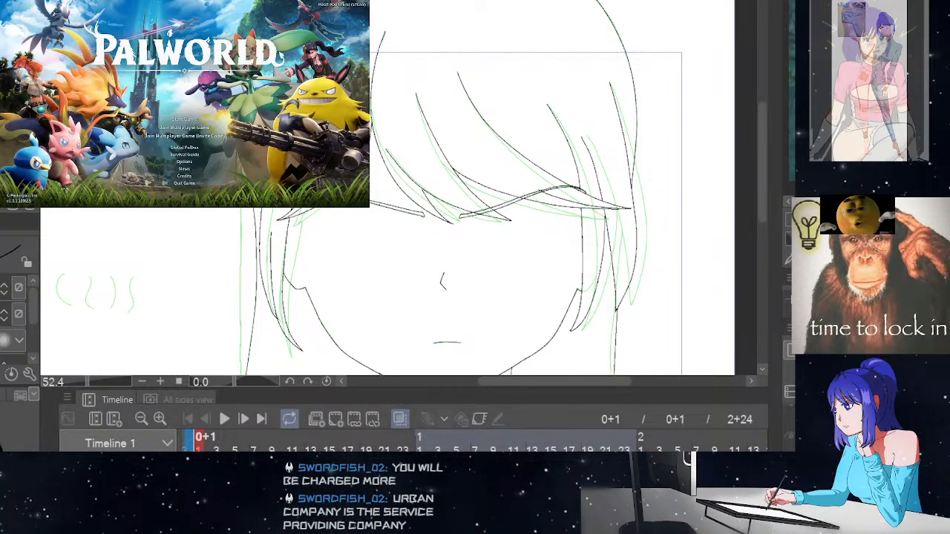
key("period")
key("period")
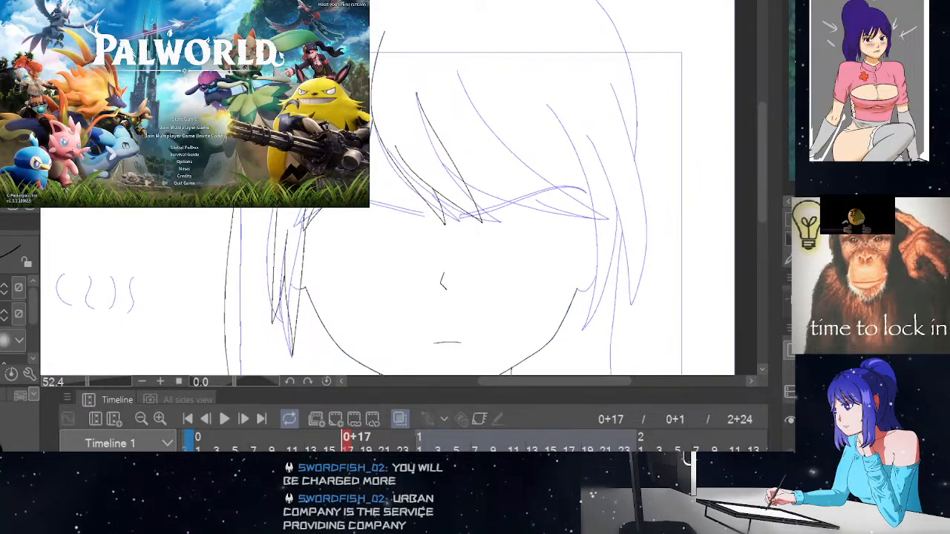
key("comma")
key("comma")
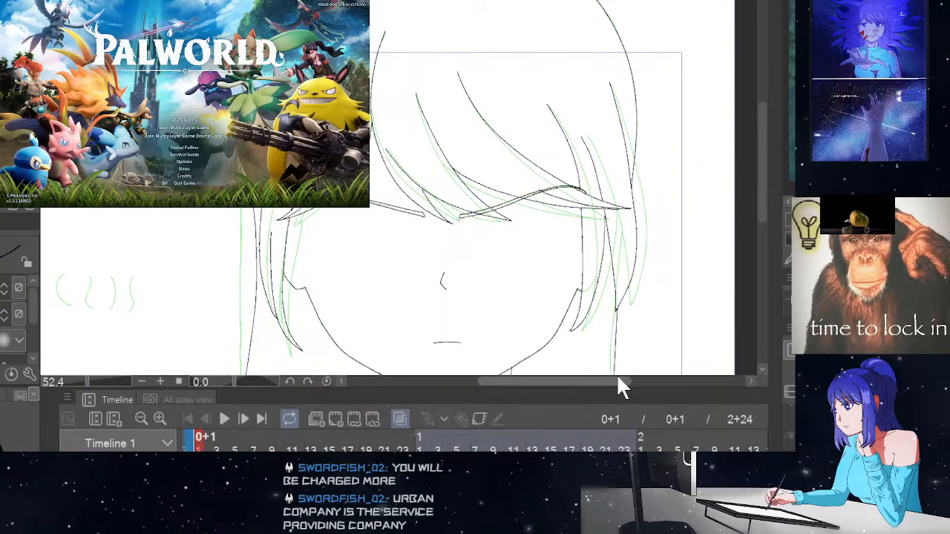
key("period")
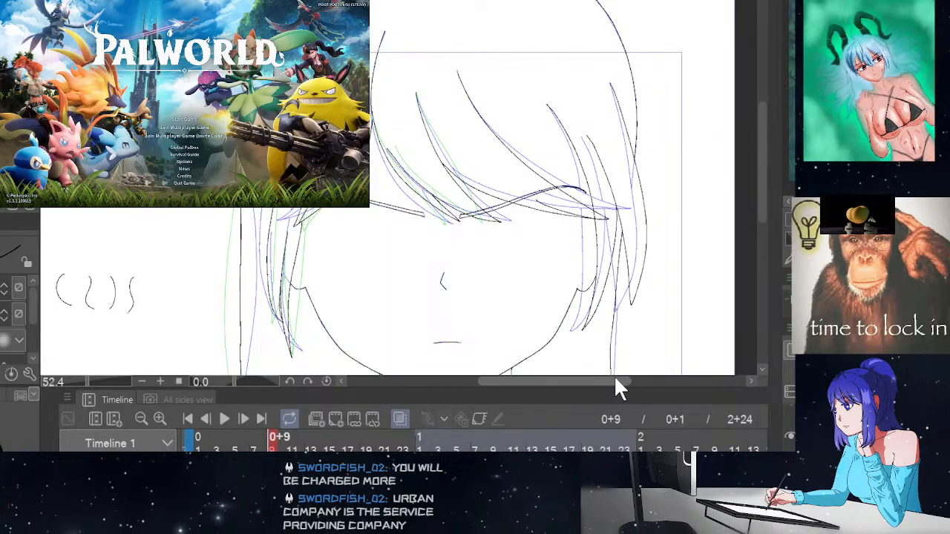
Draw the long sweeping bang's edge on frame 0+17, ending just below and inside the onion-skin tip near the eyebrow's outer end
left_click_drag(616, 378, 628, 378)
key("Right")
scroll(516, 101, "up", 3)
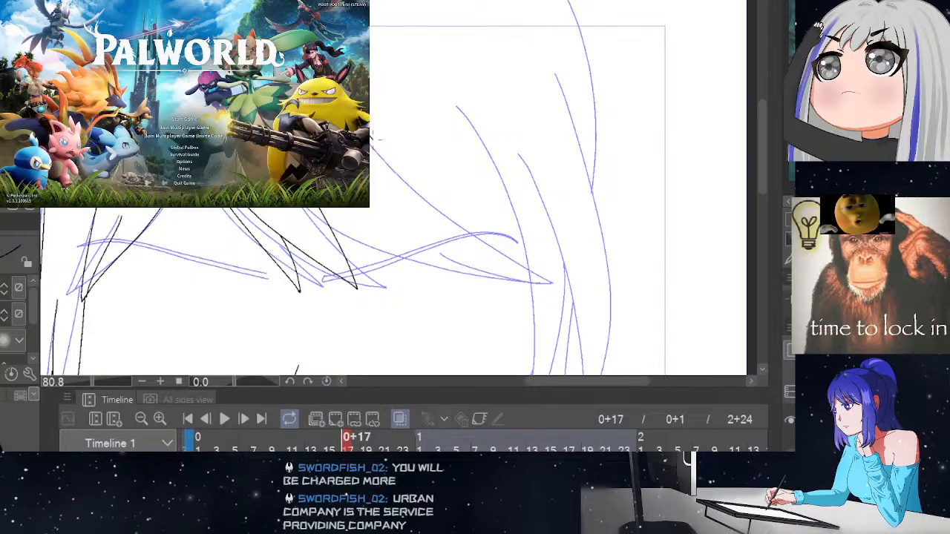
left_click_drag(375, 137, 521, 282)
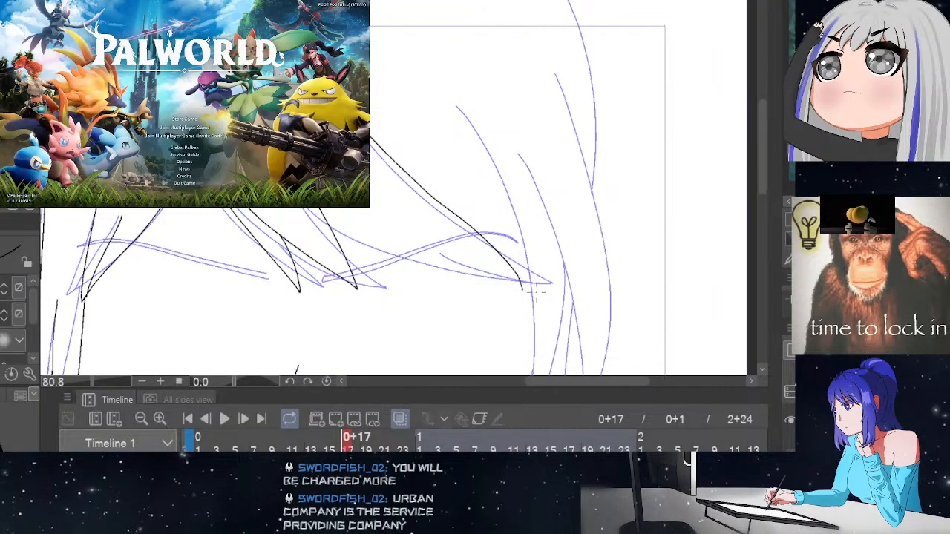
key("ctrl+z")
left_click_drag(370, 137, 531, 291)
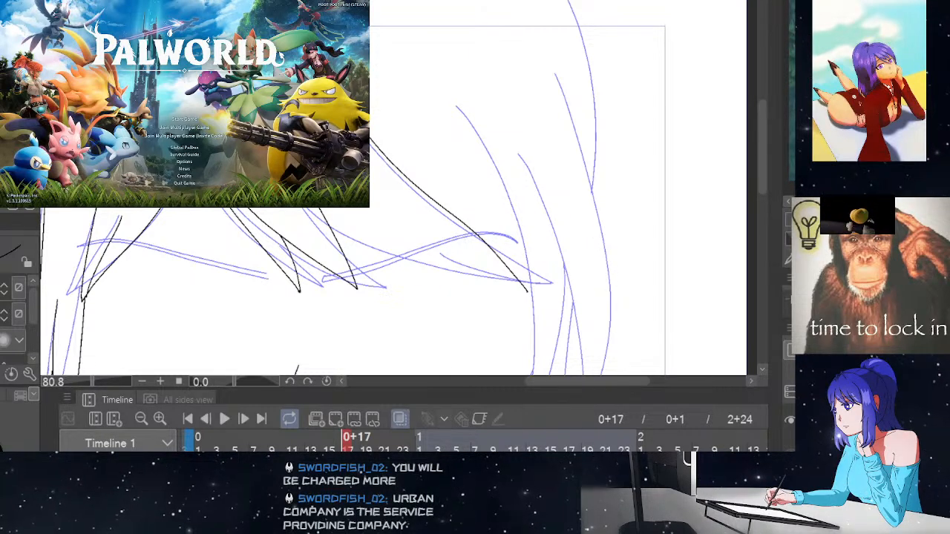
key("e")
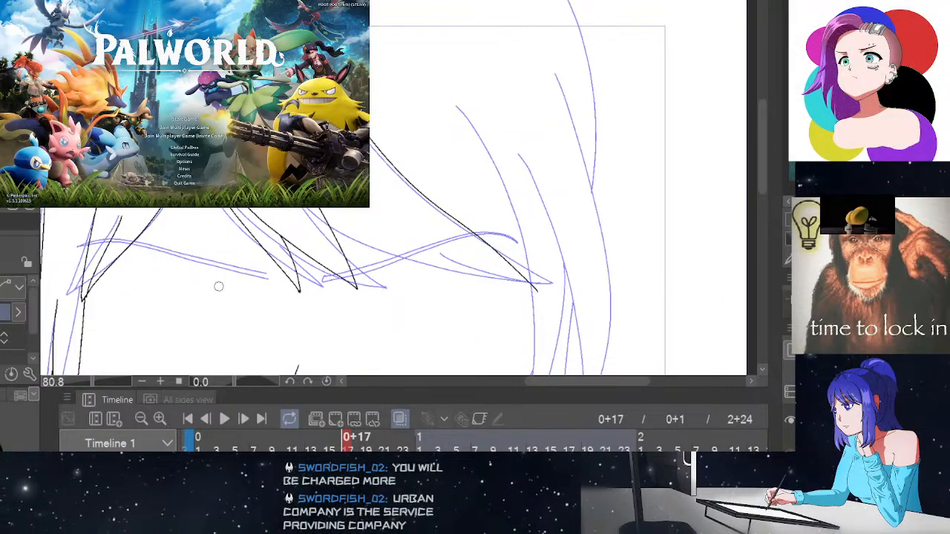
key("p")
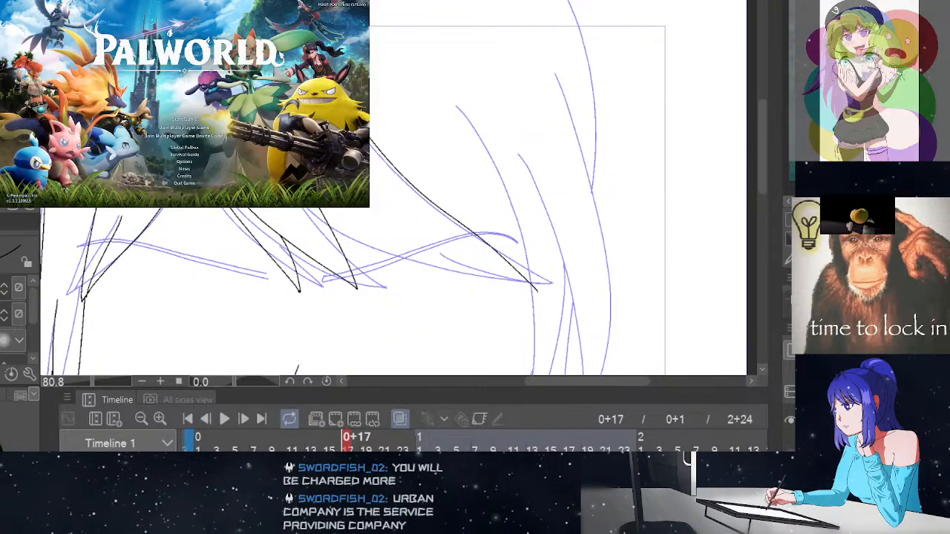
Switch to Palworld and load the existing Palpagos Islands world
left_click(185, 120)
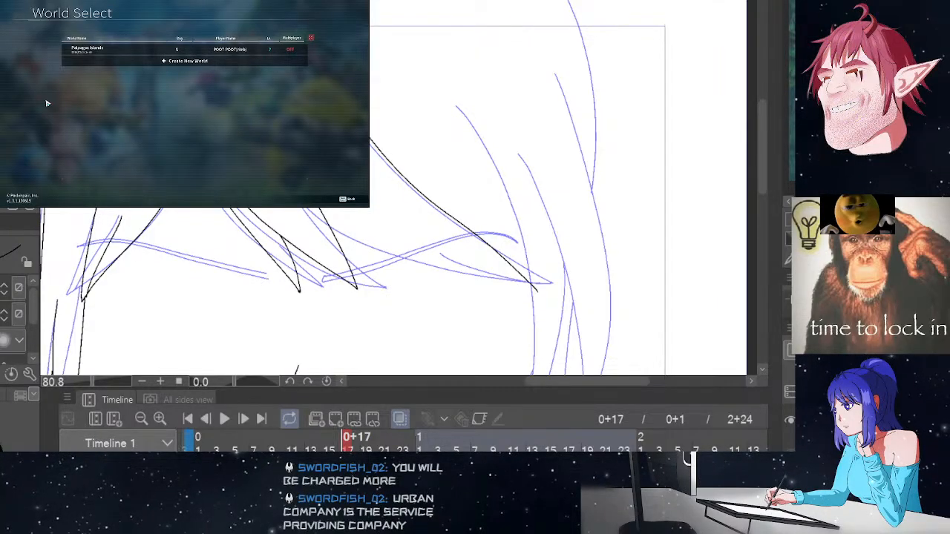
left_click(189, 52)
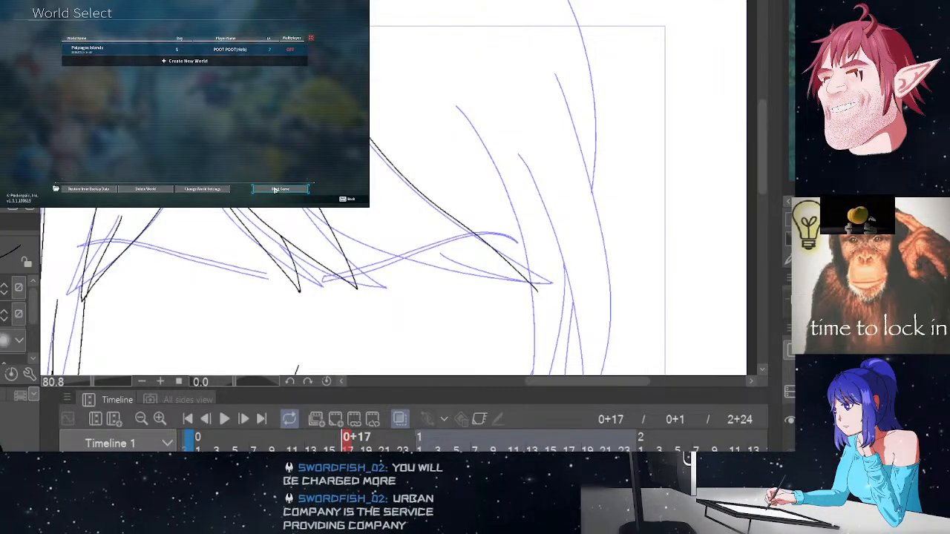
left_click(275, 190)
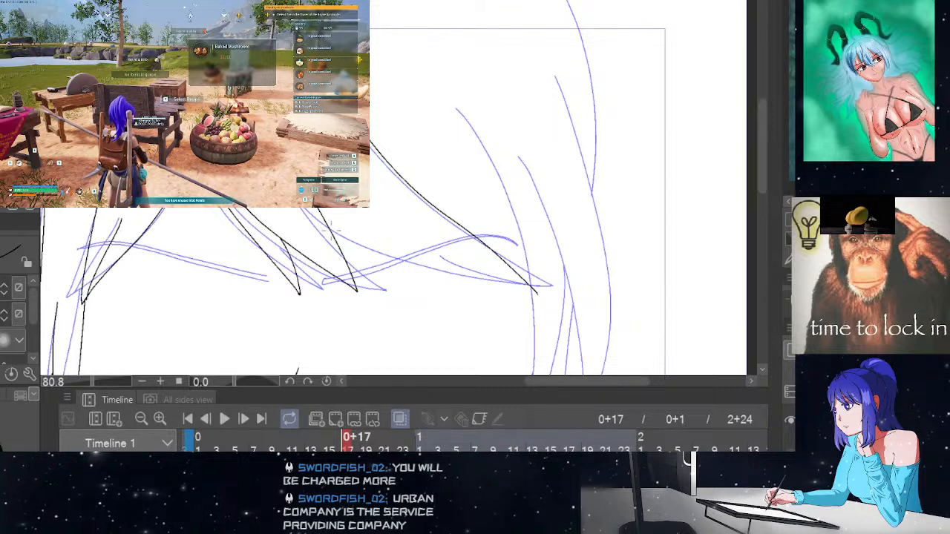
Draw the sweeping bang's lower edge to its tip on frame 0+17 and add a short inner strand line converging near that tip
mouse_move(335, 236)
left_mouse_down()
mouse_move(410, 268)
mouse_move(536, 292)
left_mouse_up()
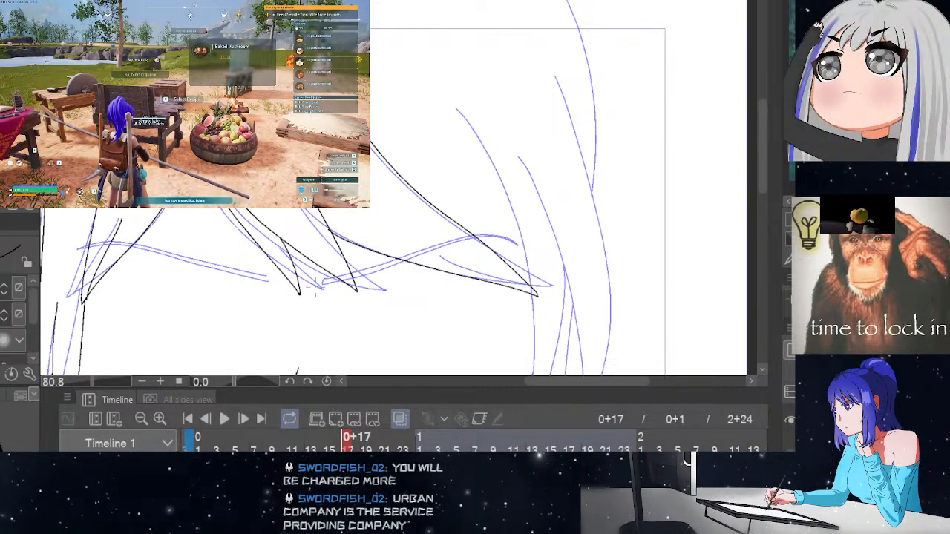
left_click(7, 291)
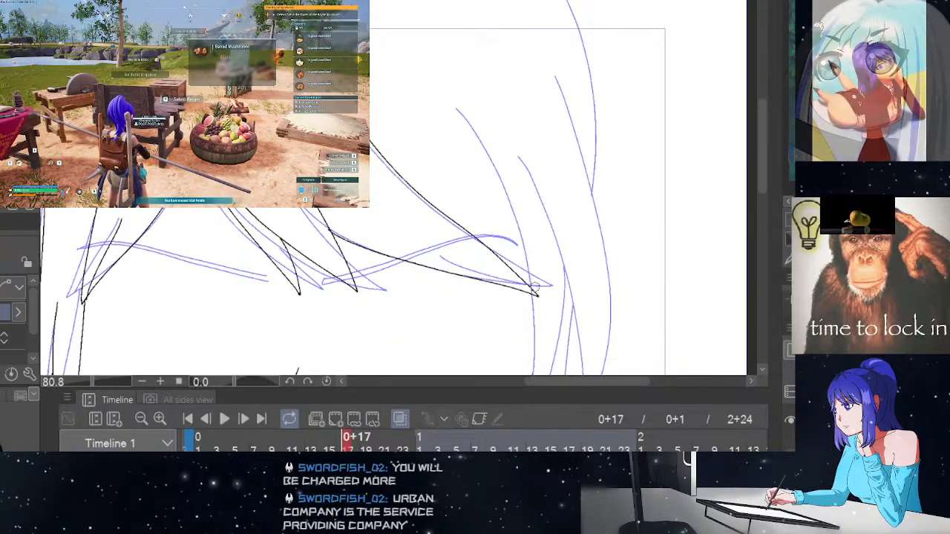
scroll(564, 269, "down", 1)
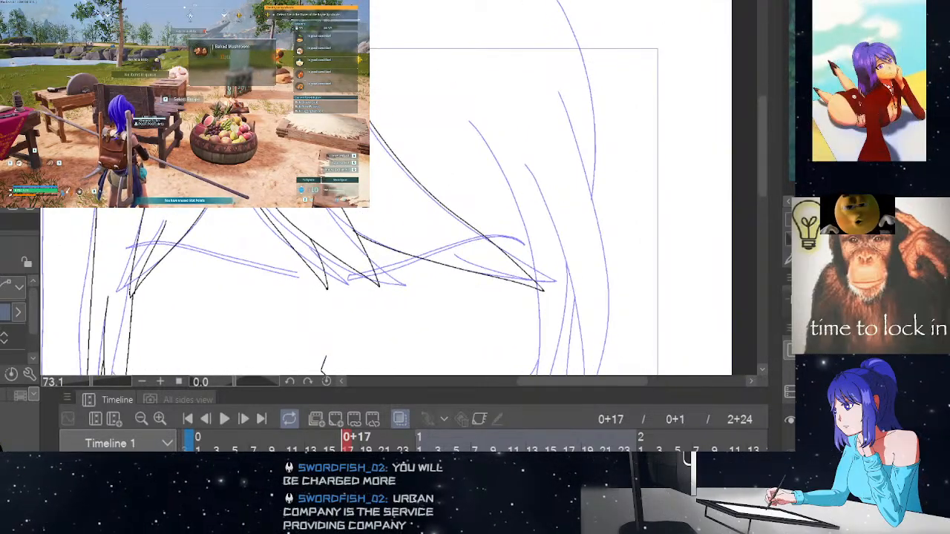
key("u")
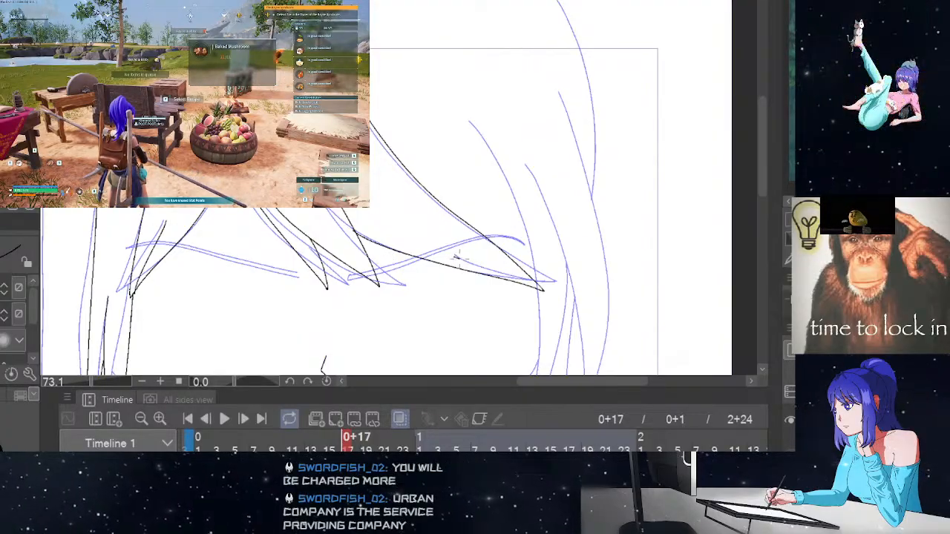
mouse_move(455, 256)
left_mouse_down()
mouse_move(537, 290)
mouse_move(459, 258)
mouse_move(515, 287)
left_mouse_up()
key("ctrl+z")
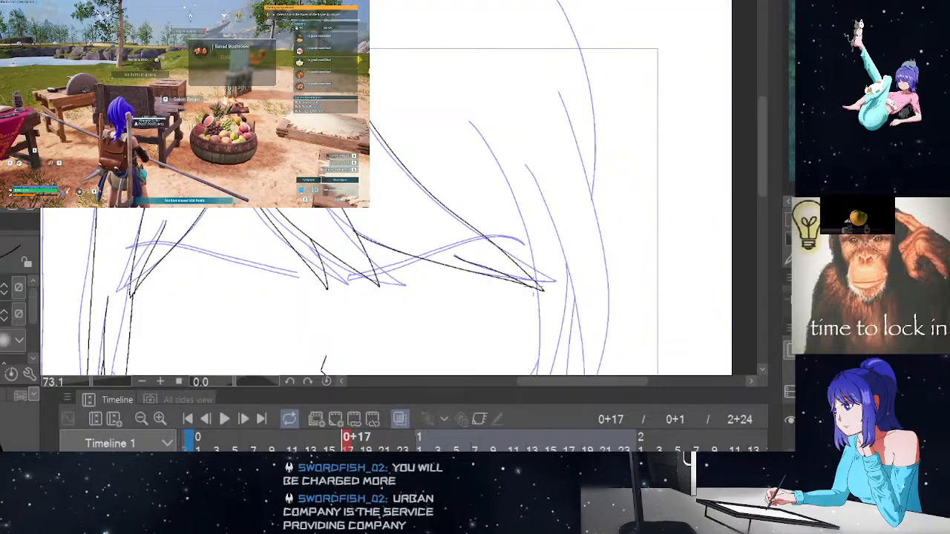
Hide the onion skin and flip through frames 0+1, 0+9 and 0+17 to compare the bang shapes
scroll(583, 261, "up", 3)
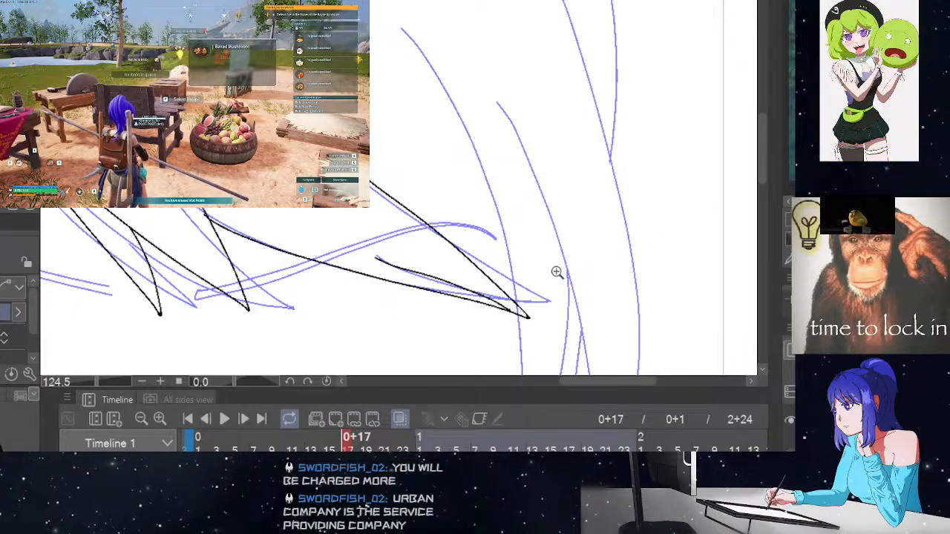
scroll(592, 207, "down", 3)
scroll(605, 232, "up", 2)
scroll(606, 232, "down", 3)
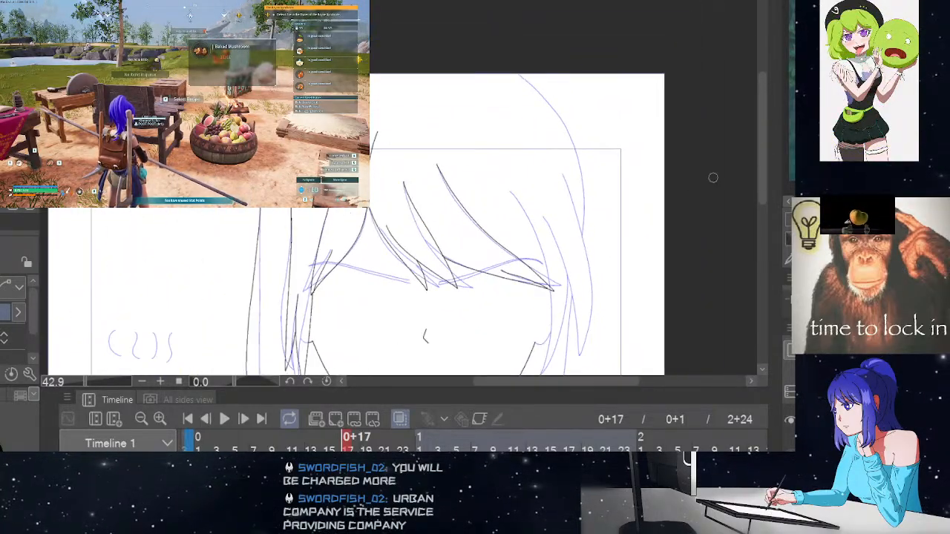
left_click(401, 418)
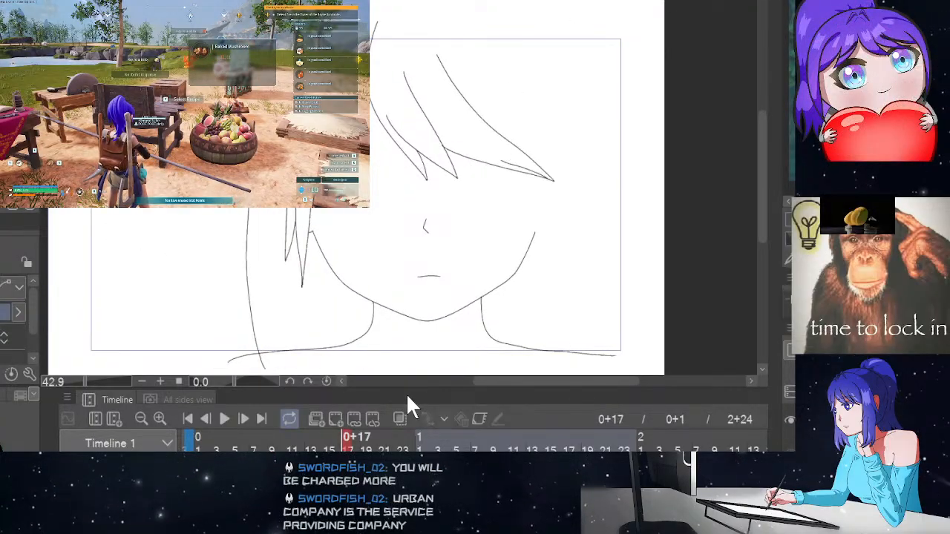
key("comma")
key("comma")
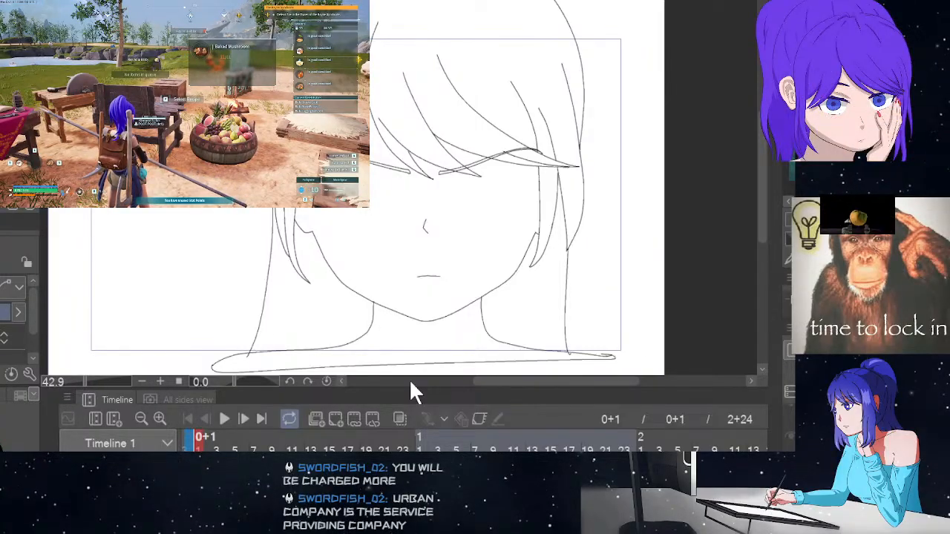
key("space")
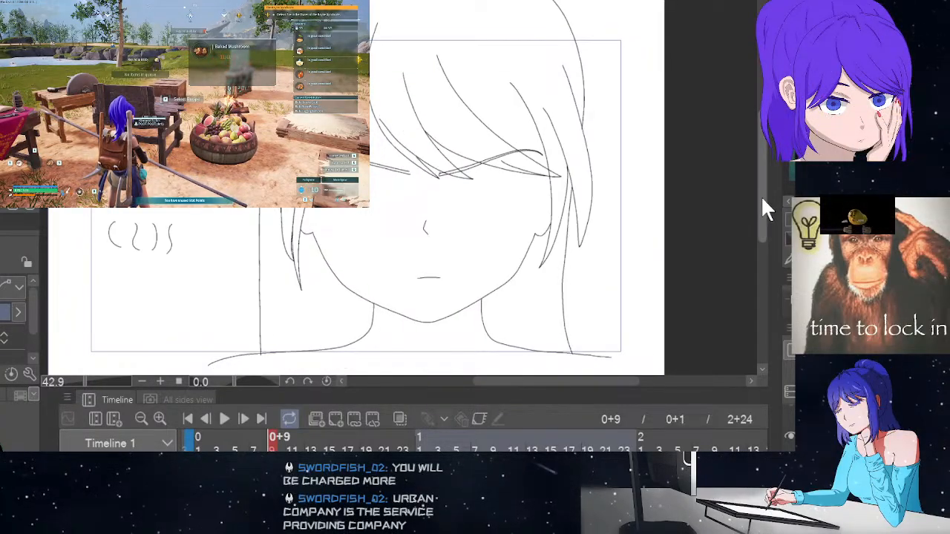
key("space")
left_click(462, 146)
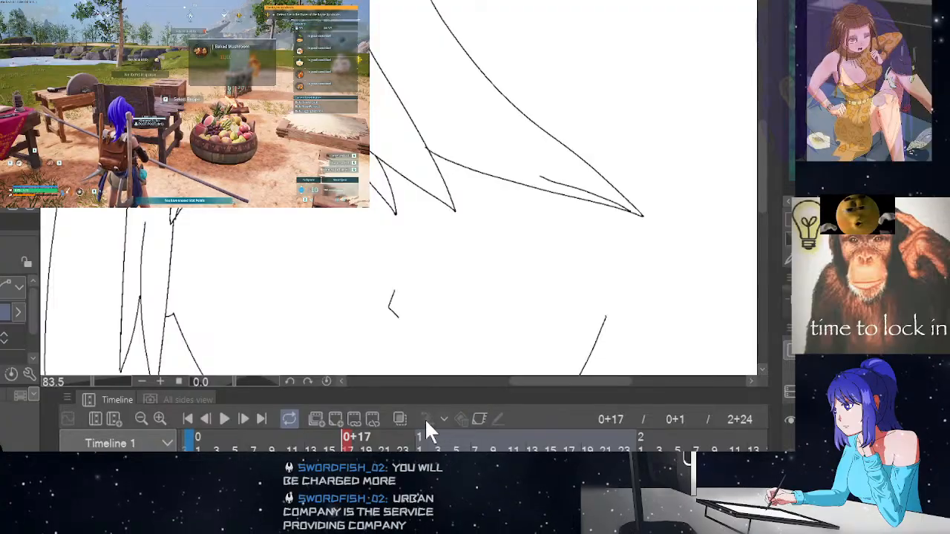
Show the onion skin again and trace the upper and lower edges of the eyebrow beneath the parting on frame 0+17, closing its inner end
left_click(400, 419)
left_click_drag(342, 178, 353, 179)
left_click_drag(432, 217, 447, 203)
left_click_drag(295, 170, 323, 170)
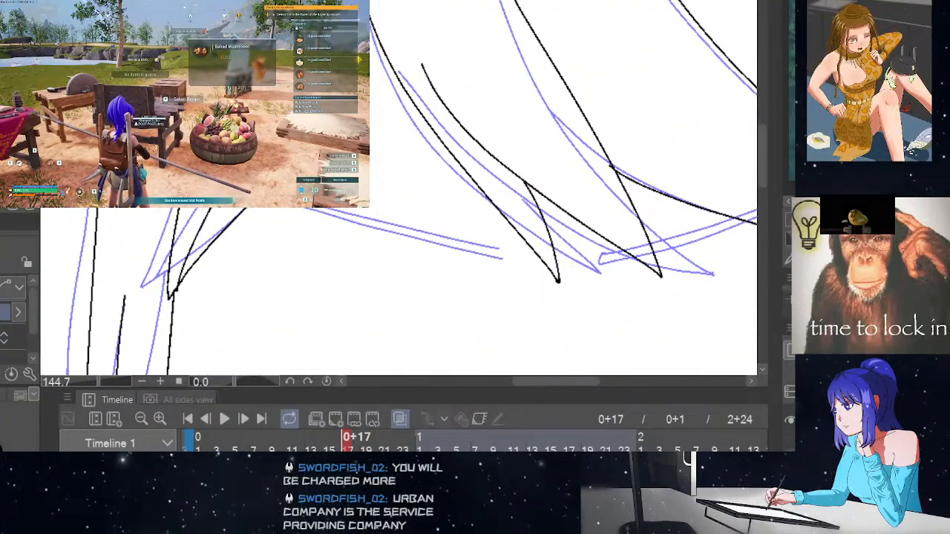
key("p")
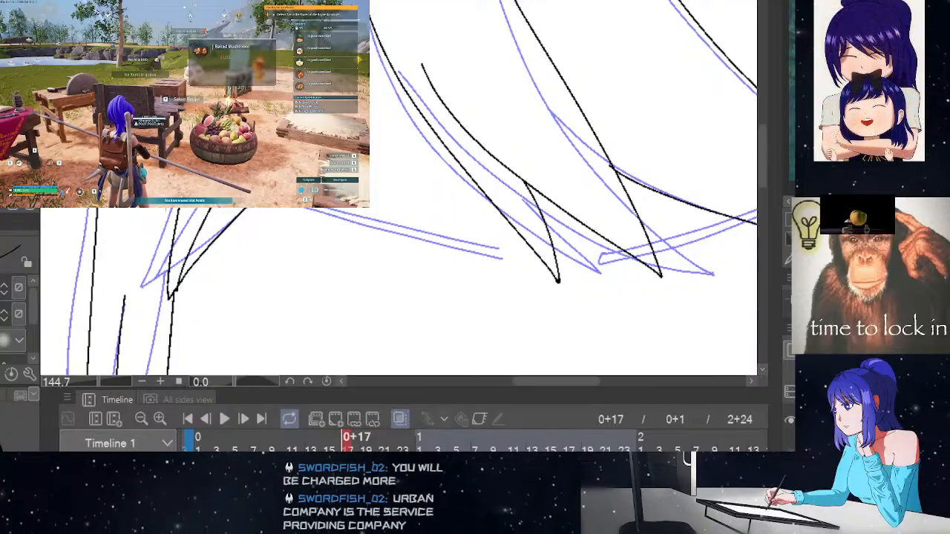
left_click_drag(327, 210, 515, 254)
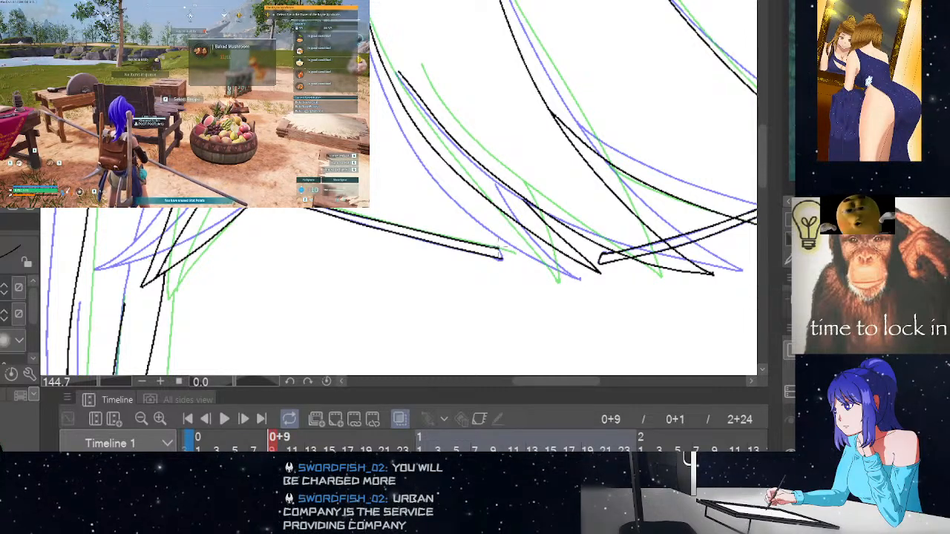
key(".")
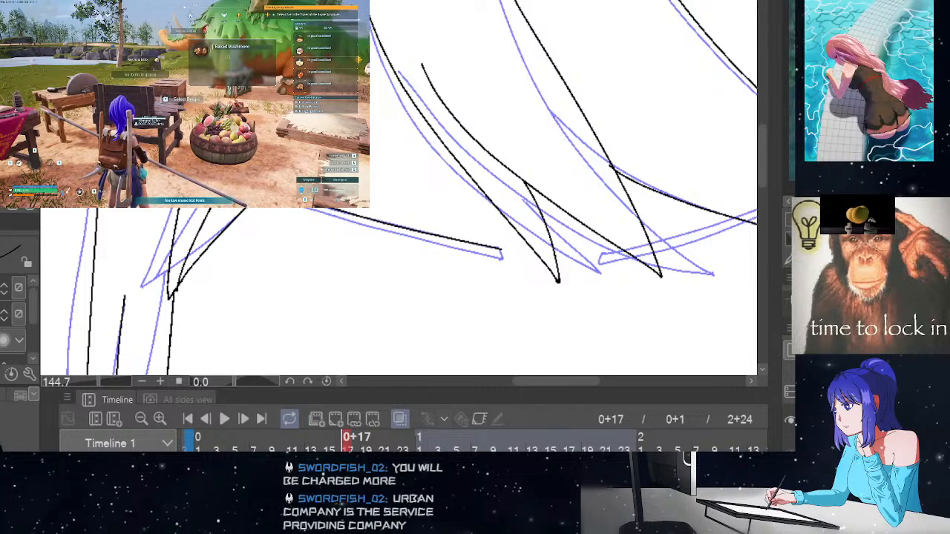
left_click_drag(304, 207, 504, 256)
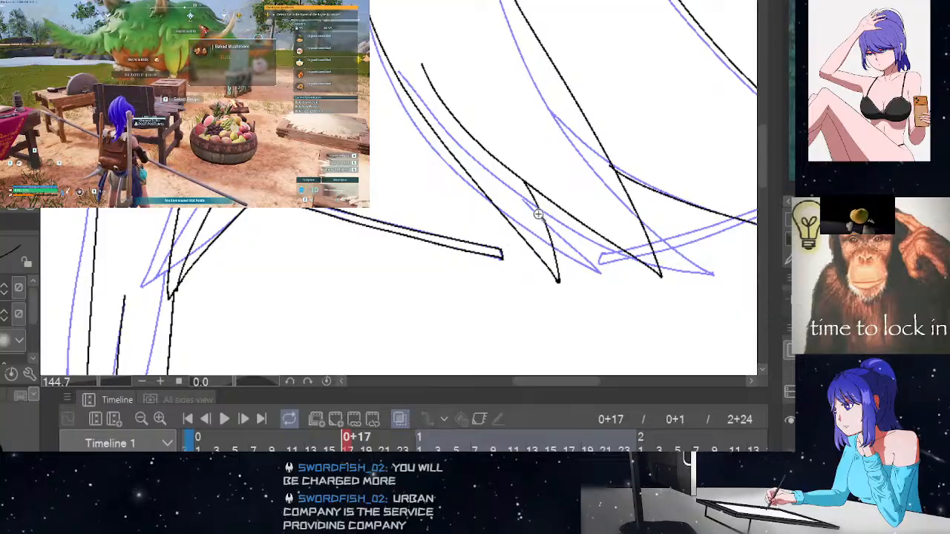
scroll(537, 213, "down", 5)
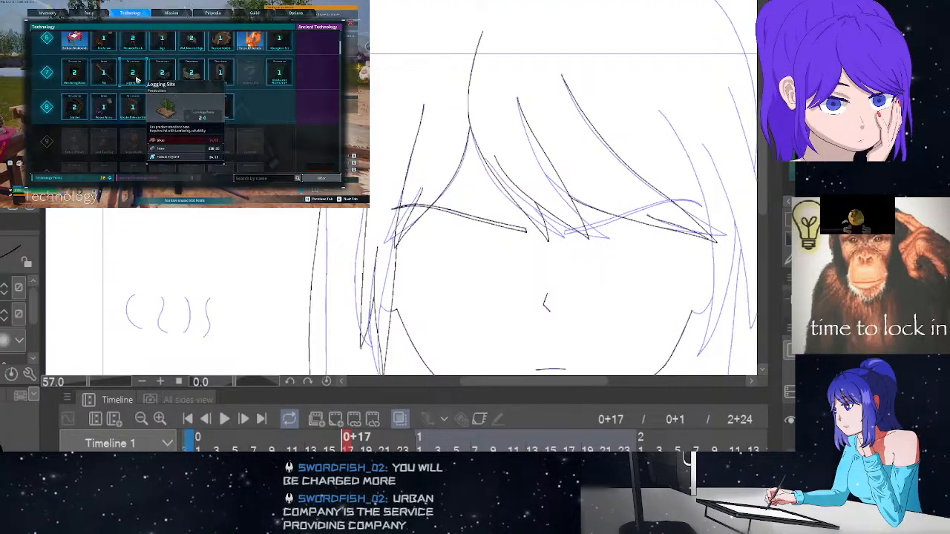
Switch to Palworld and unlock the Logging Site in the level 7 technology row
left_click(136, 78)
left_click(158, 133)
scroll(156, 126, "up", 1)
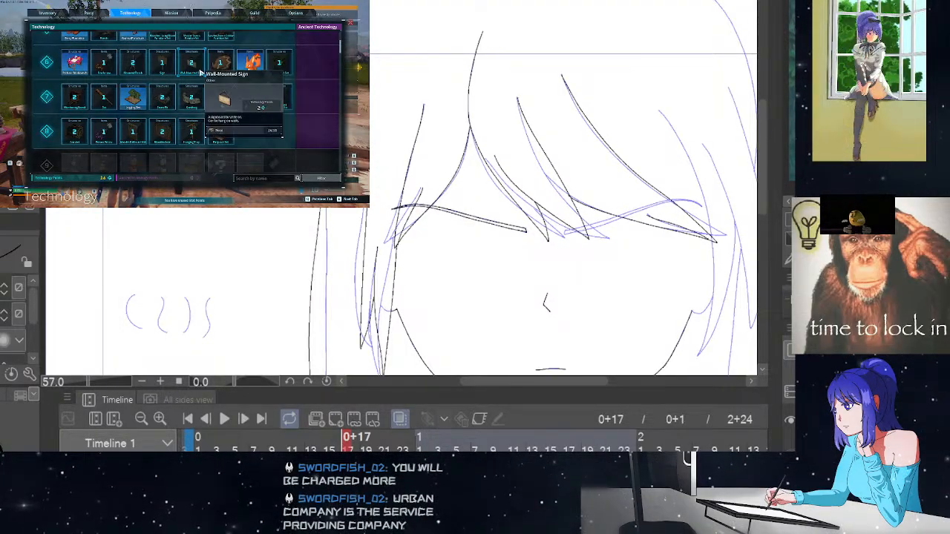
scroll(159, 70, "up", 2)
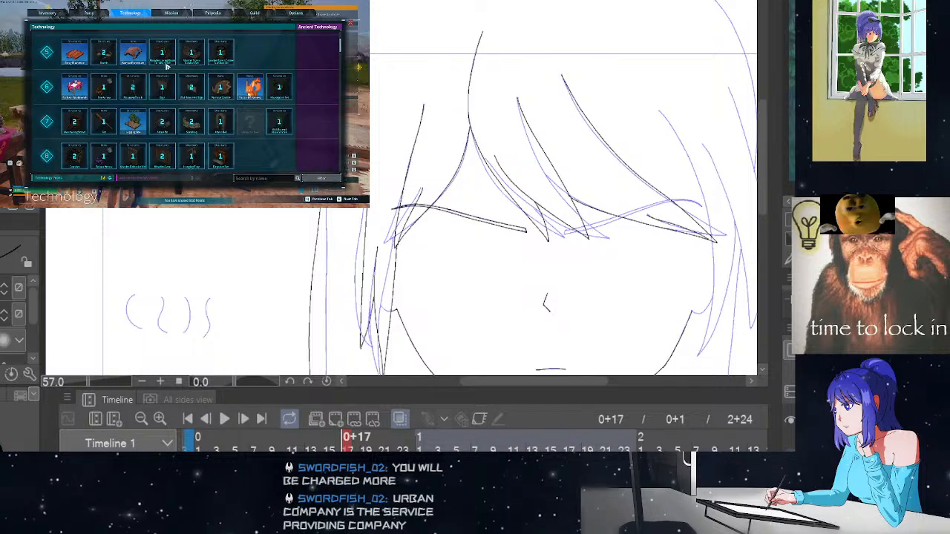
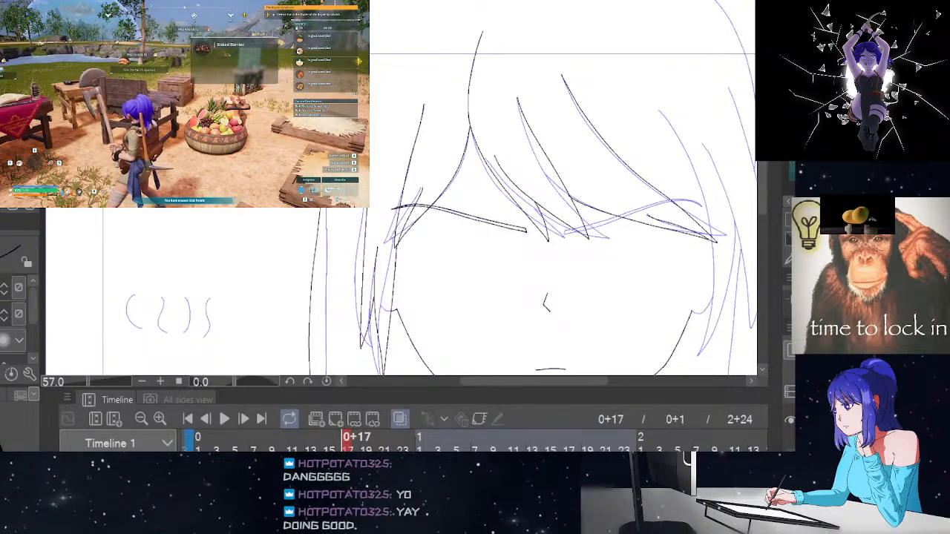
left_click_drag(588, 380, 588, 380)
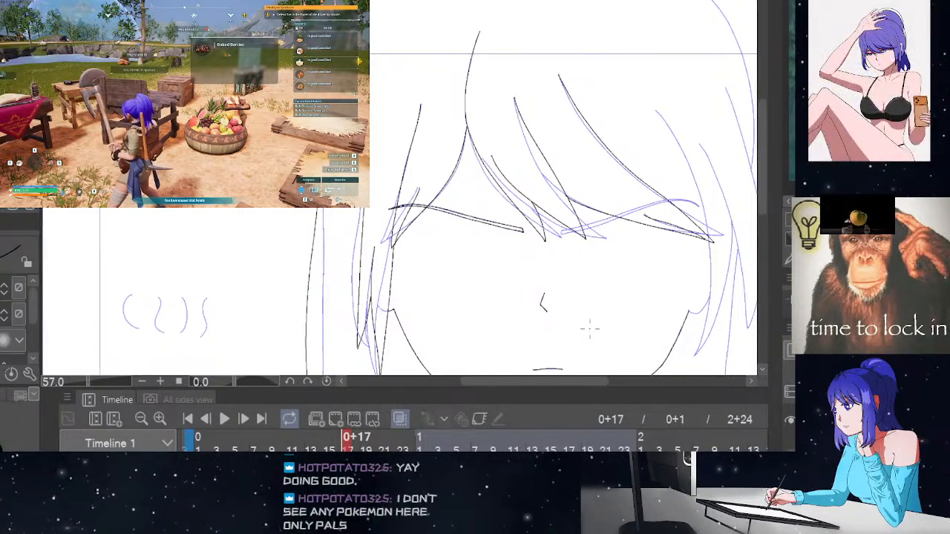
key("w")
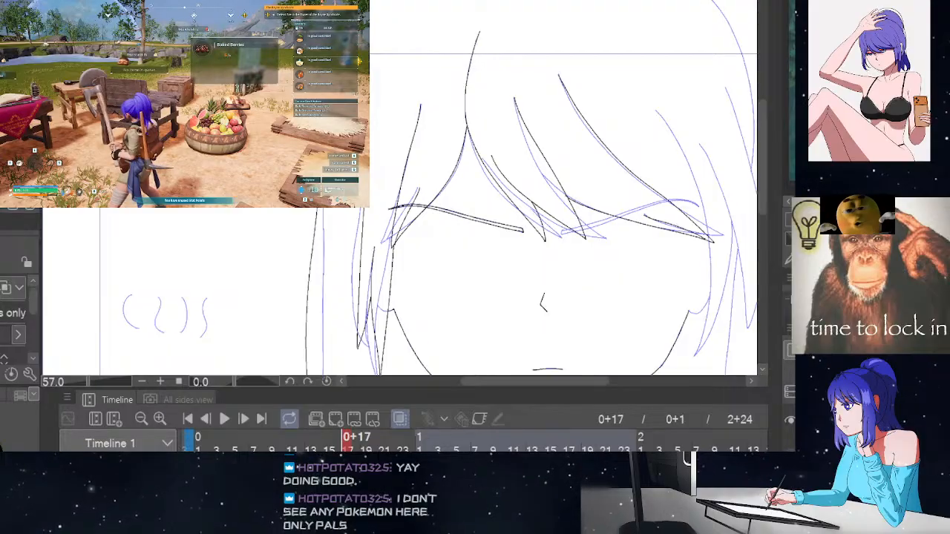
left_click_drag(559, 379, 638, 308)
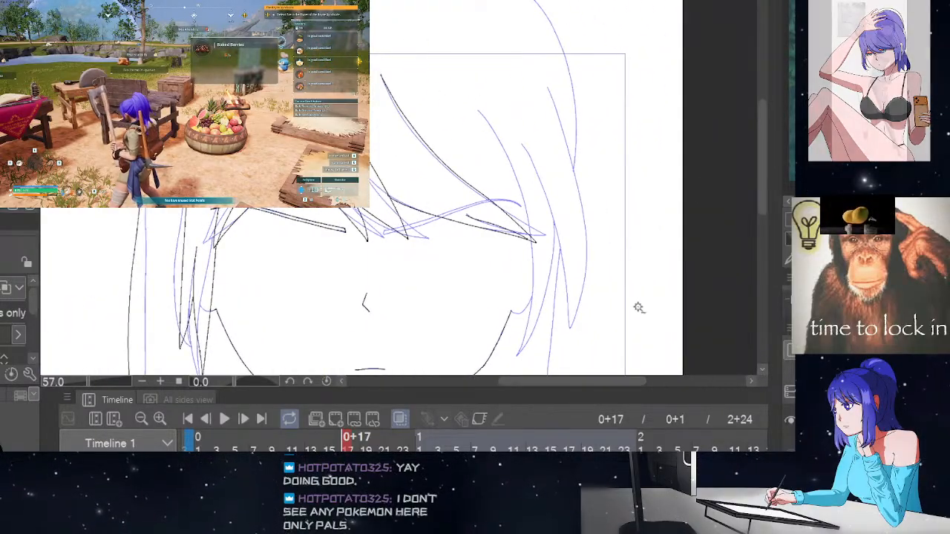
scroll(758, 189, "down", 2)
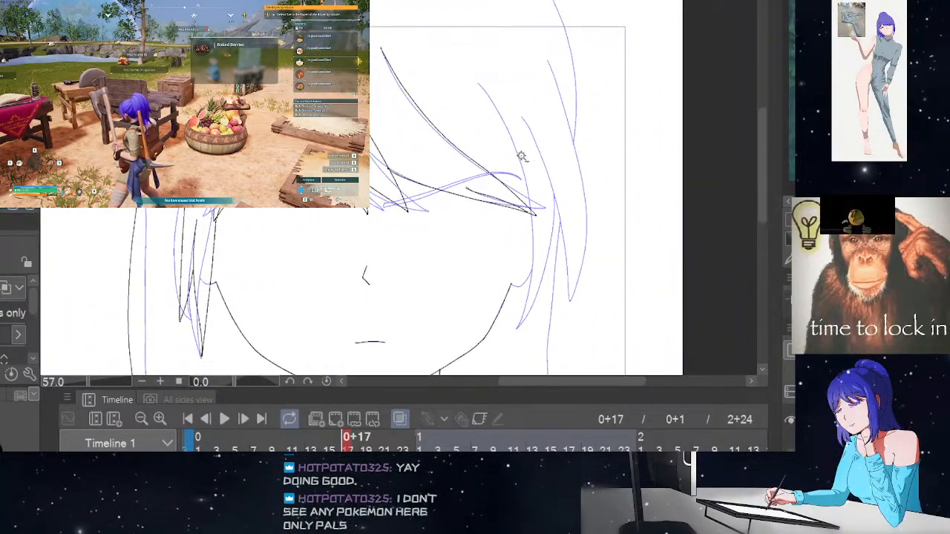
left_click(295, 306)
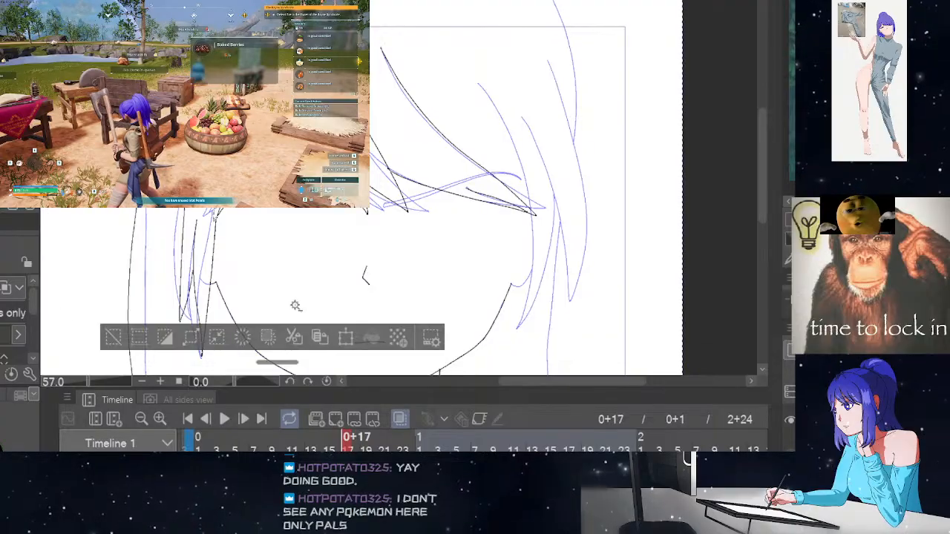
left_click(115, 339)
key("p")
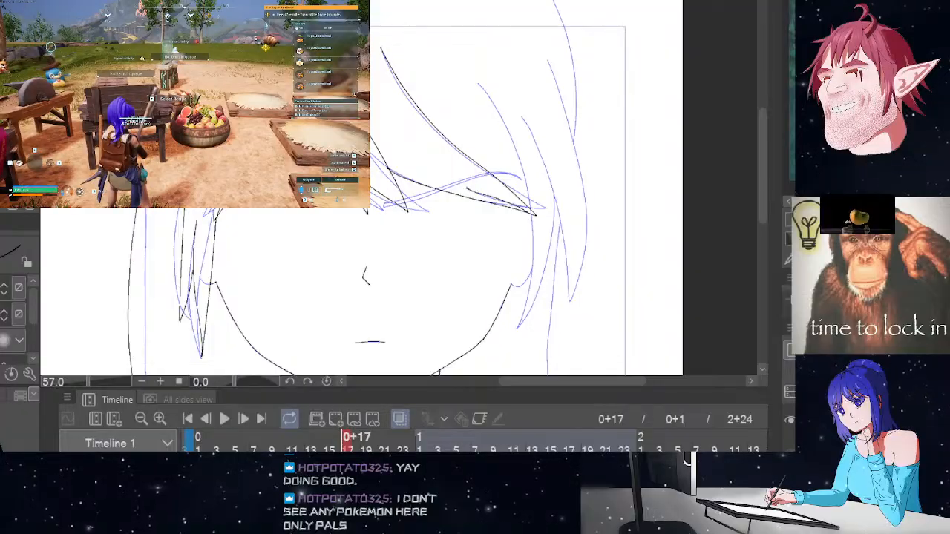
Trace the upper edge of the eyebrow behind the sweeping bang on frame 0+17, following the onion skin to its curved outer end
scroll(762, 183, "up", 1)
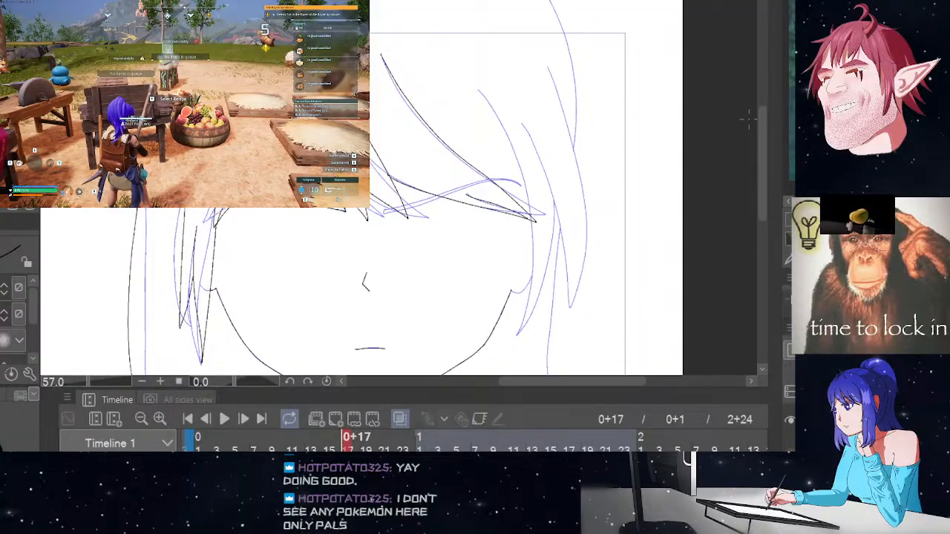
scroll(471, 209, "up", 3)
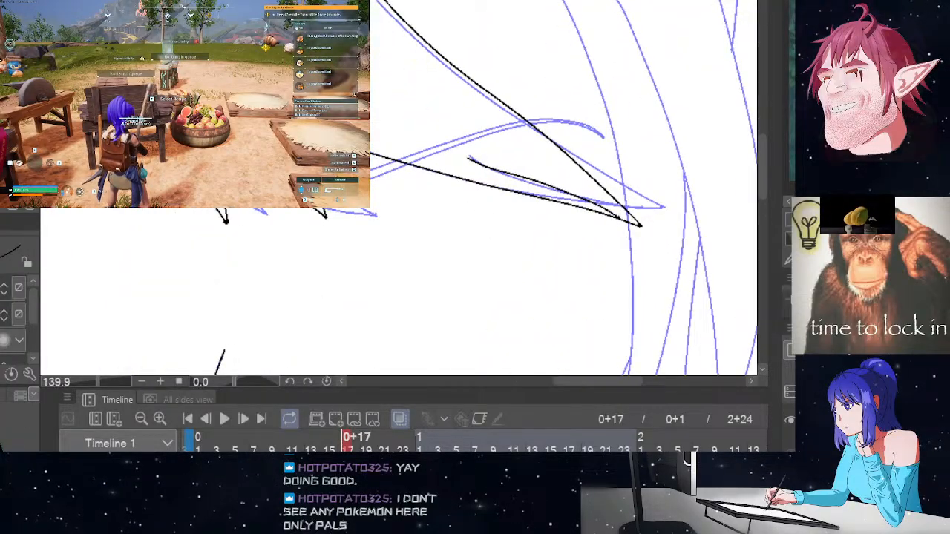
mouse_move(369, 165)
left_mouse_down()
mouse_move(534, 120)
mouse_move(593, 124)
mouse_move(609, 136)
left_mouse_up()
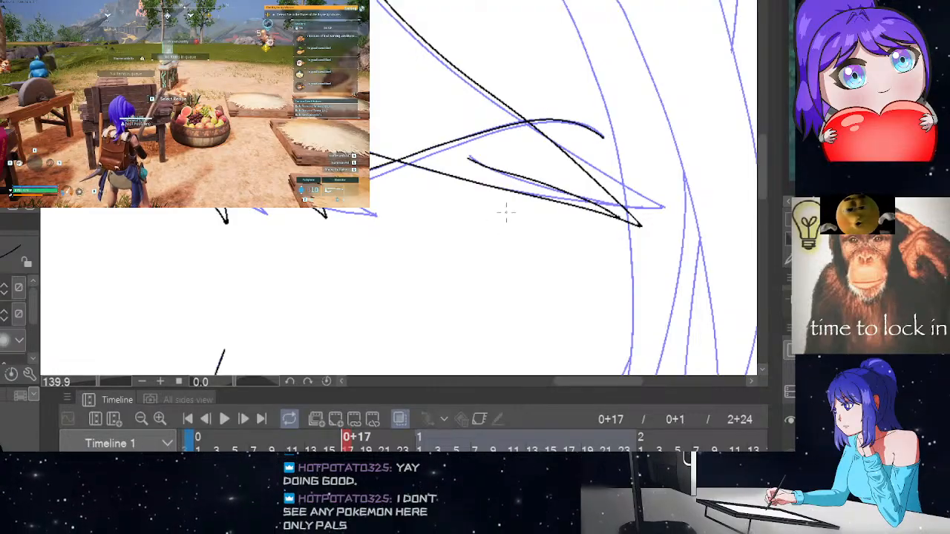
key("y")
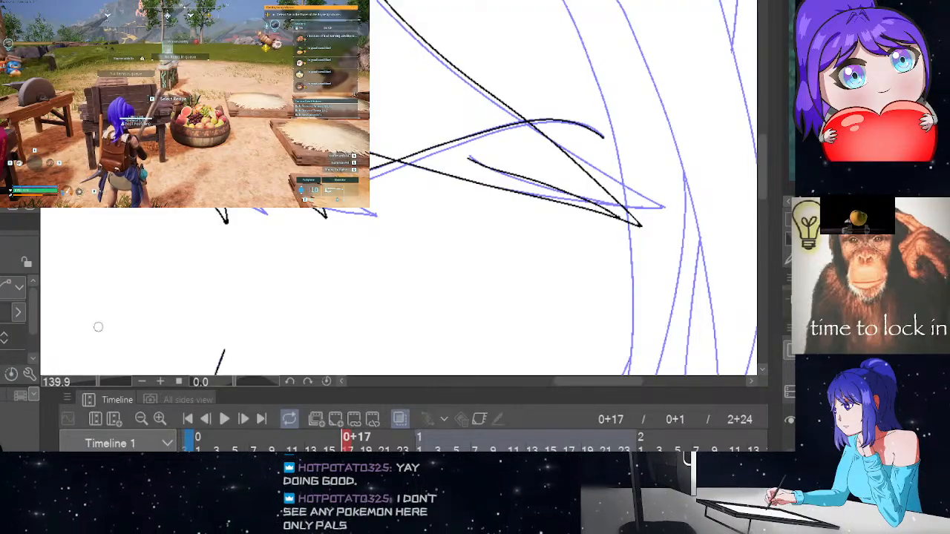
left_click(10, 312)
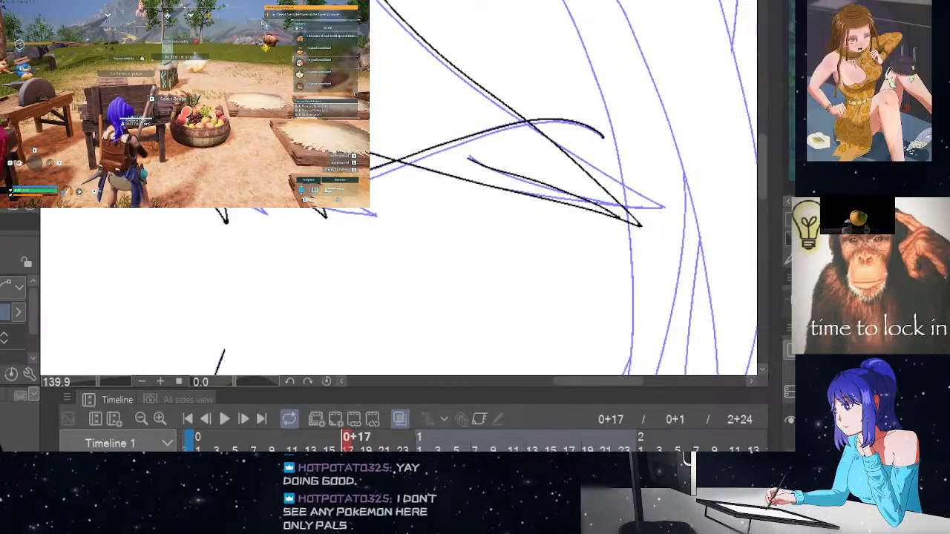
key("p")
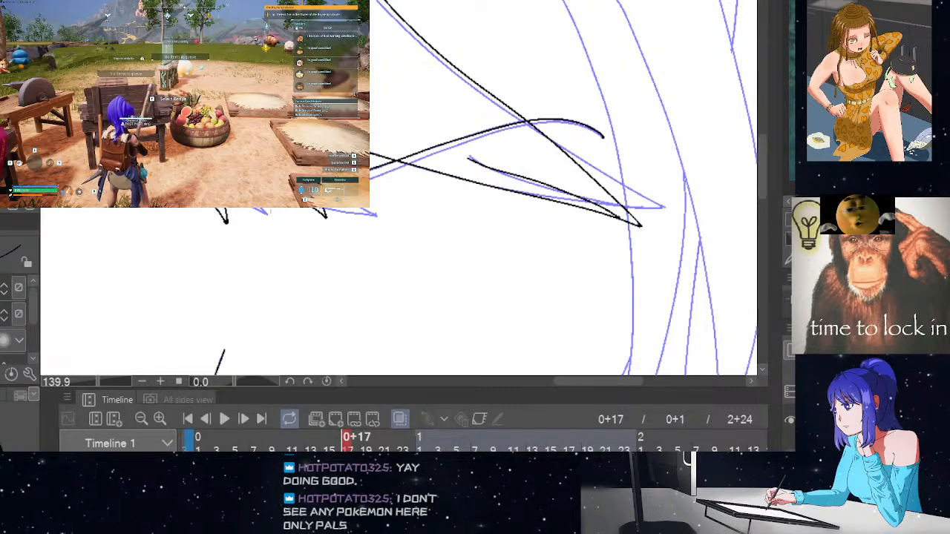
Trace the lower edge of the eyebrow behind the sweeping bang on frame 0+17 and reshape its outer end to taper into the upper edge
mouse_move(369, 178)
left_mouse_down()
mouse_move(463, 141)
mouse_move(585, 121)
left_mouse_up()
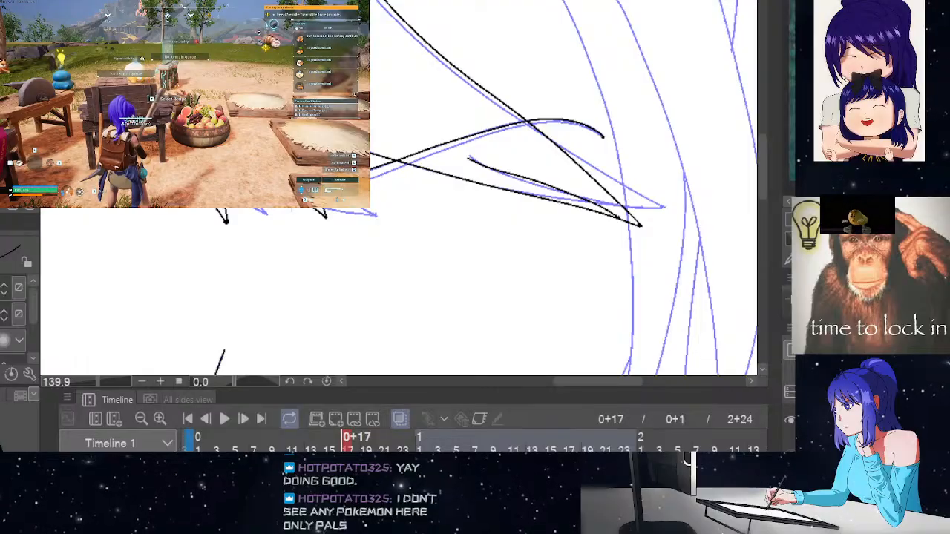
mouse_move(370, 182)
left_mouse_down()
mouse_move(490, 138)
mouse_move(597, 138)
left_mouse_up()
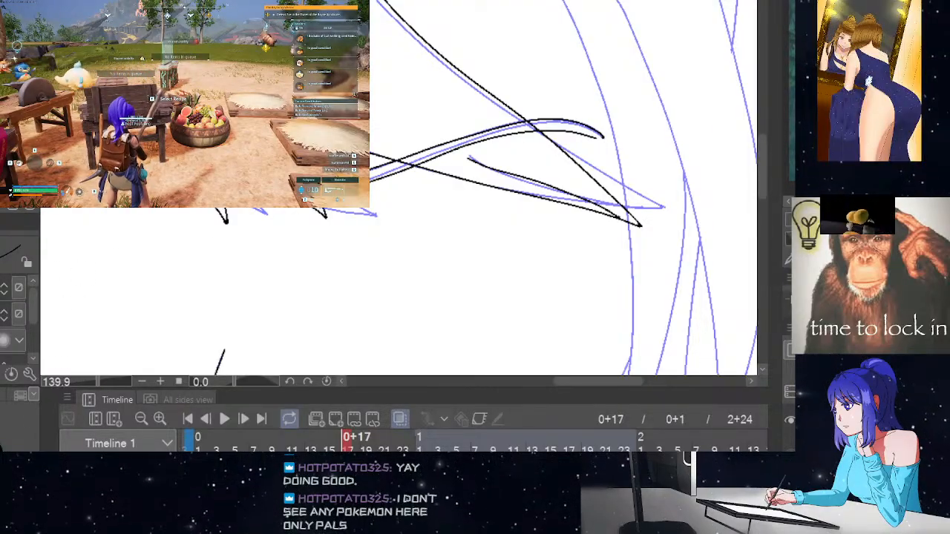
key("y")
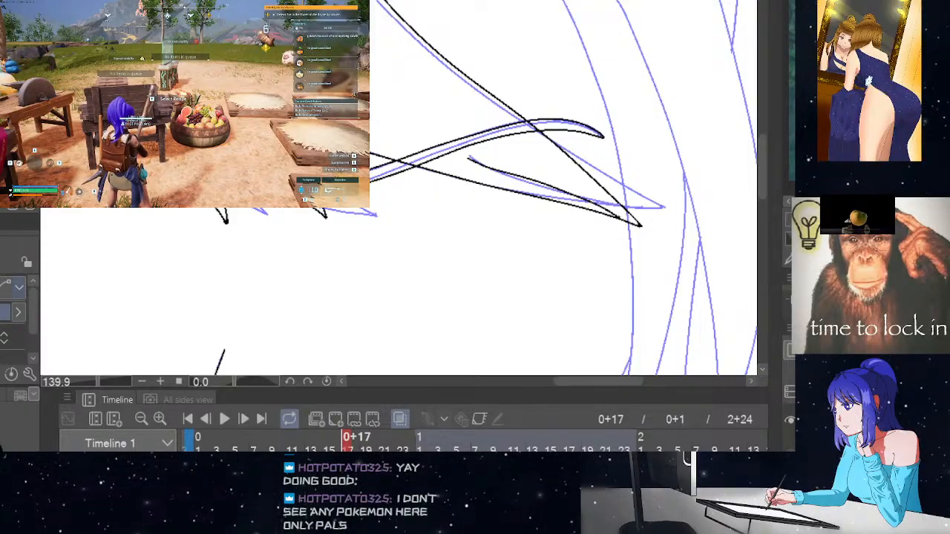
left_click_drag(573, 135, 572, 127)
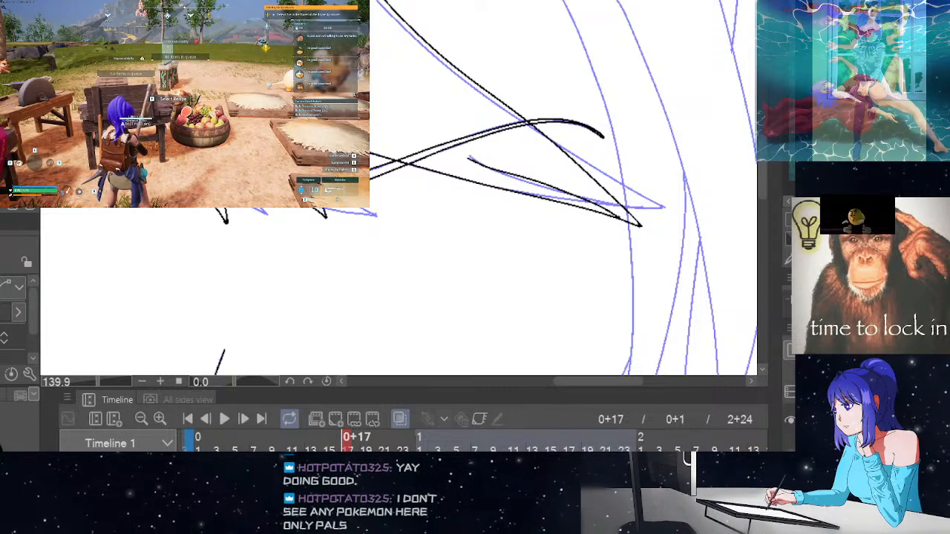
key("p")
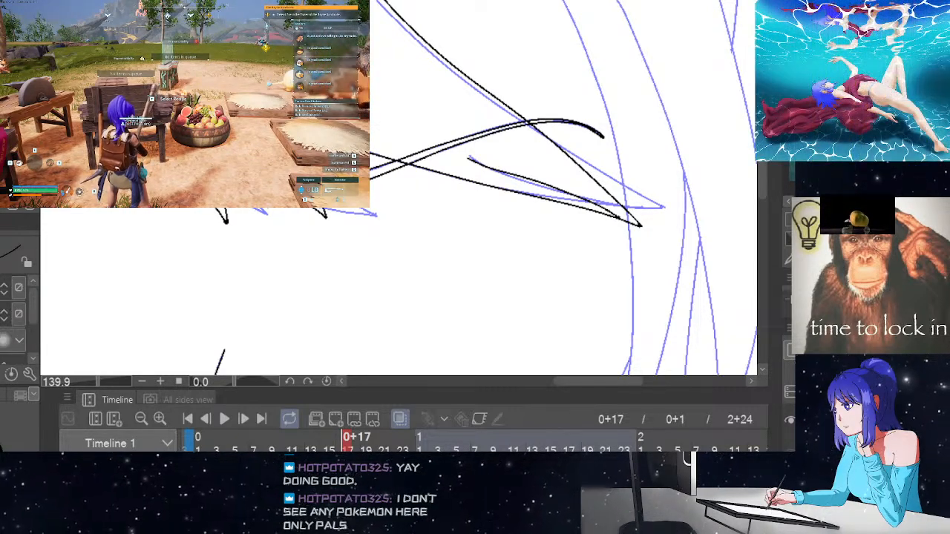
Flip between frames 0+1 and 0+17 to compare the hair strands beside the face
scroll(461, 263, "down", 5)
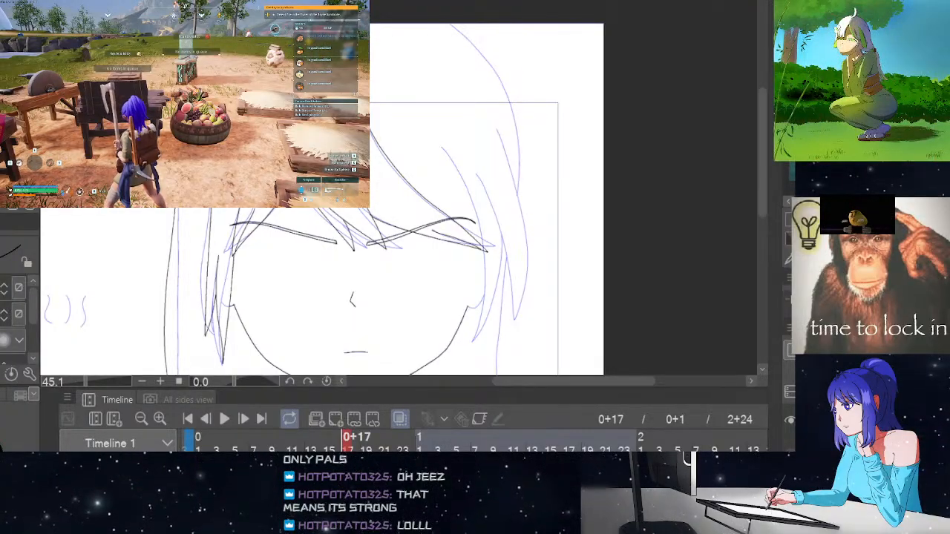
scroll(762, 199, "up", 1)
scroll(762, 199, "down", 2)
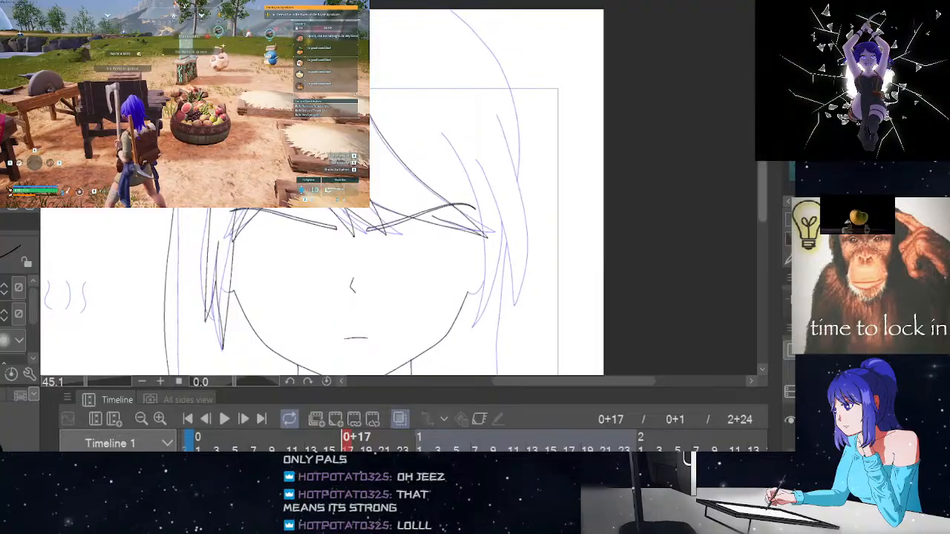
scroll(759, 201, "up", 3)
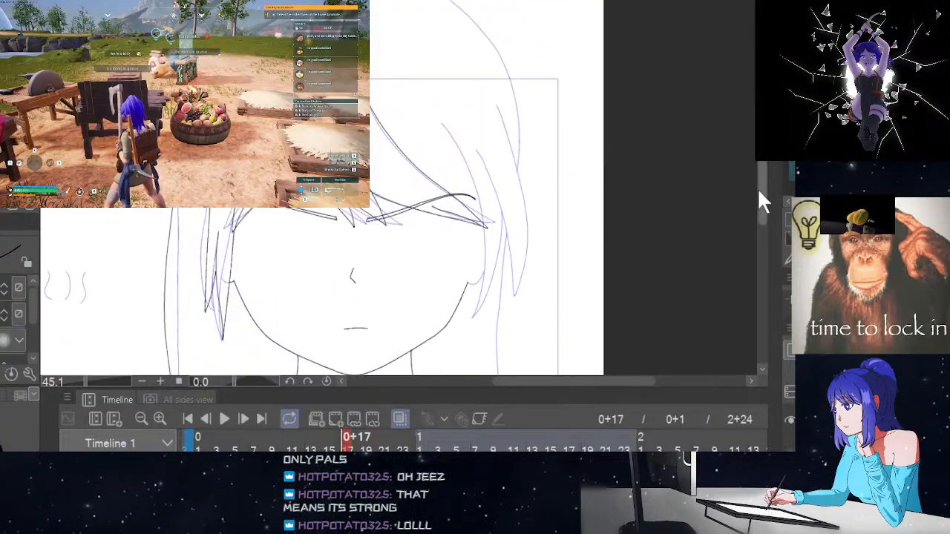
key("Left")
key("Left")
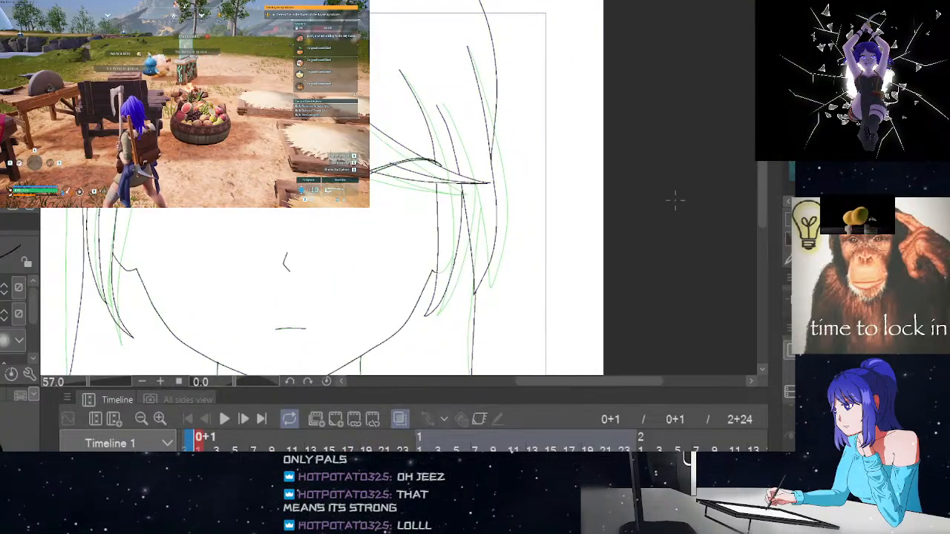
key("Right")
key("Right")
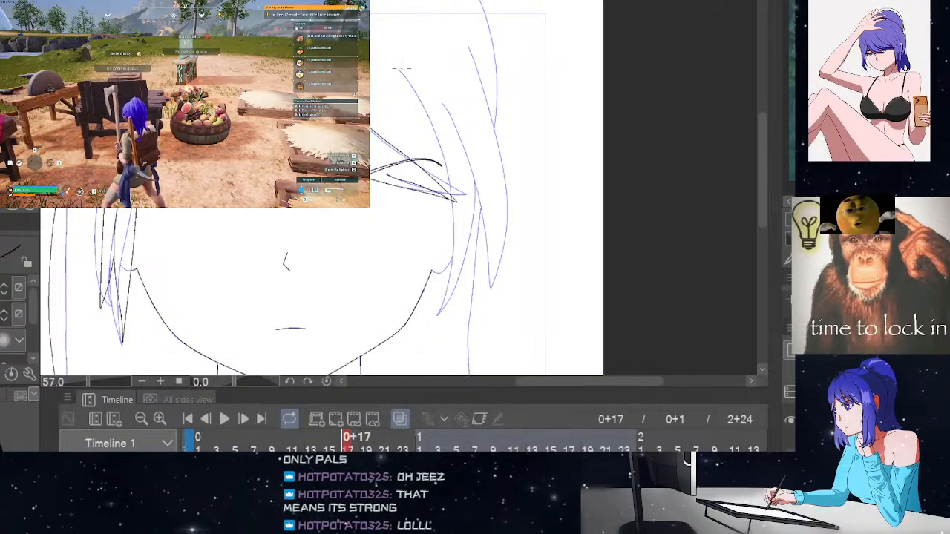
Try two curves for the inner side strand running down past the outer eyebrow end on frame 0+17, undoing the first
mouse_move(401, 72)
left_mouse_down()
mouse_move(436, 171)
mouse_move(439, 278)
mouse_move(454, 312)
left_mouse_up()
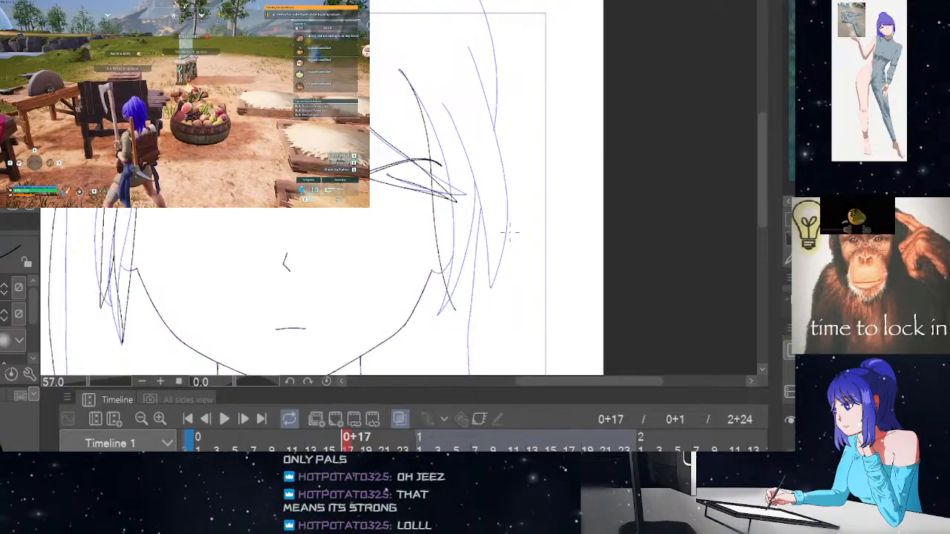
scroll(512, 245, "up", 2)
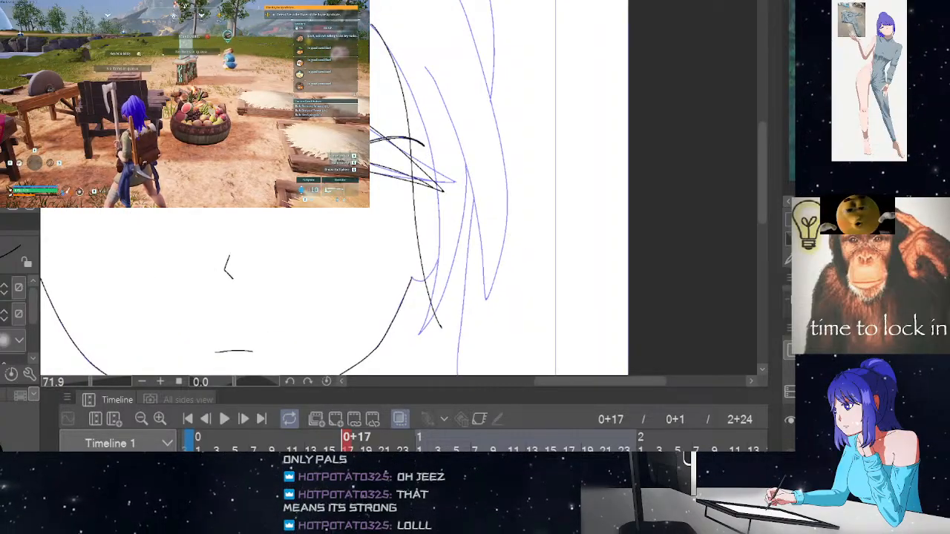
key("e")
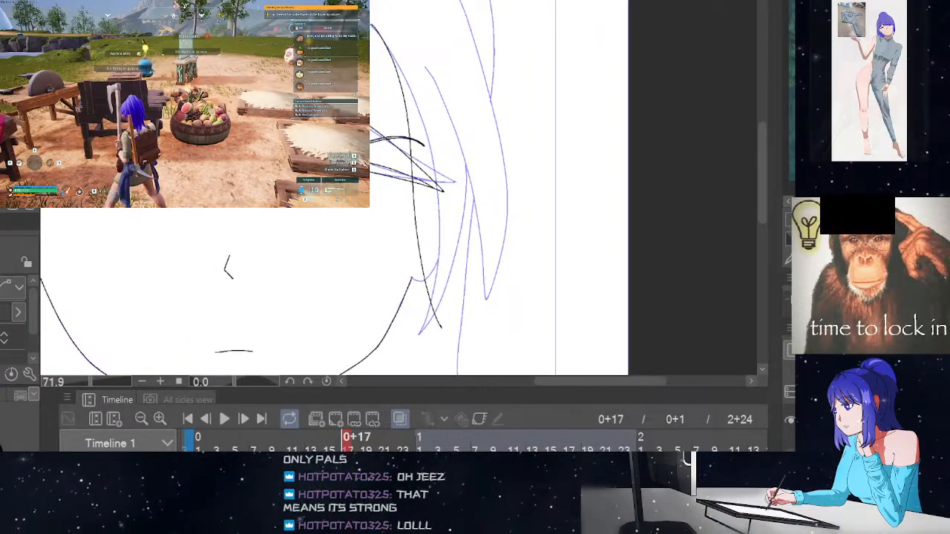
key("p")
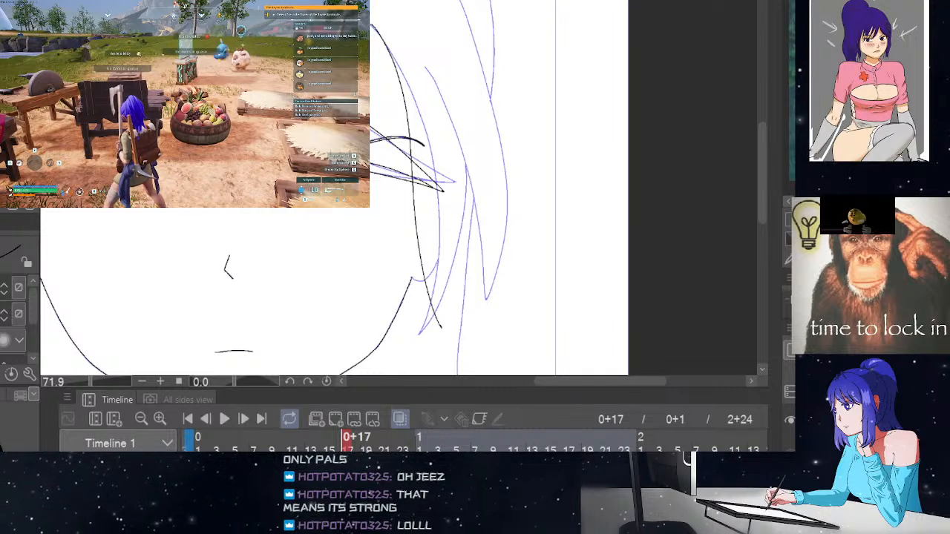
key("ctrl+z")
mouse_move(371, 26)
left_mouse_down()
mouse_move(406, 85)
mouse_move(424, 173)
mouse_move(429, 336)
left_mouse_up()
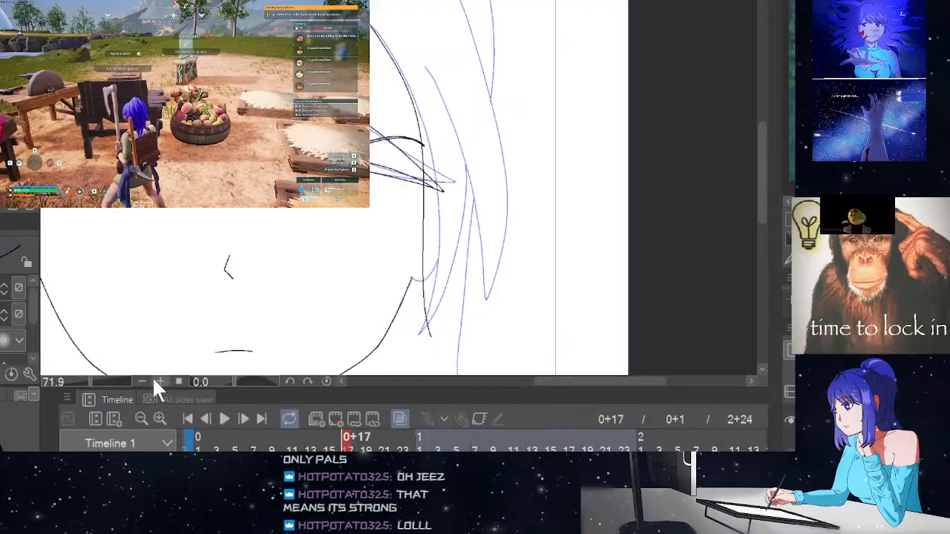
key("y")
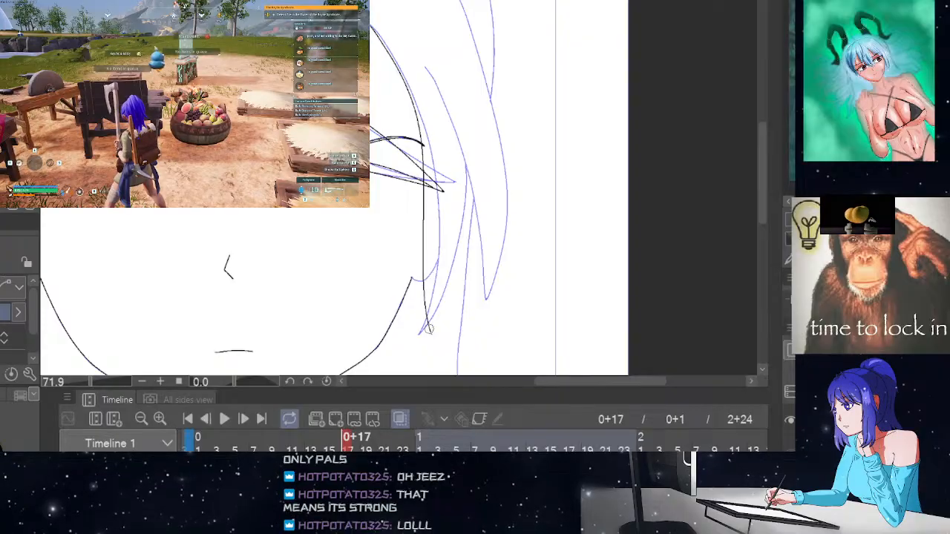
Compare the inner side strand and the opposite side's hair across frames 0+1, 0+9 and 0+17 with the onion skin shown
key("Left")
key("Left")
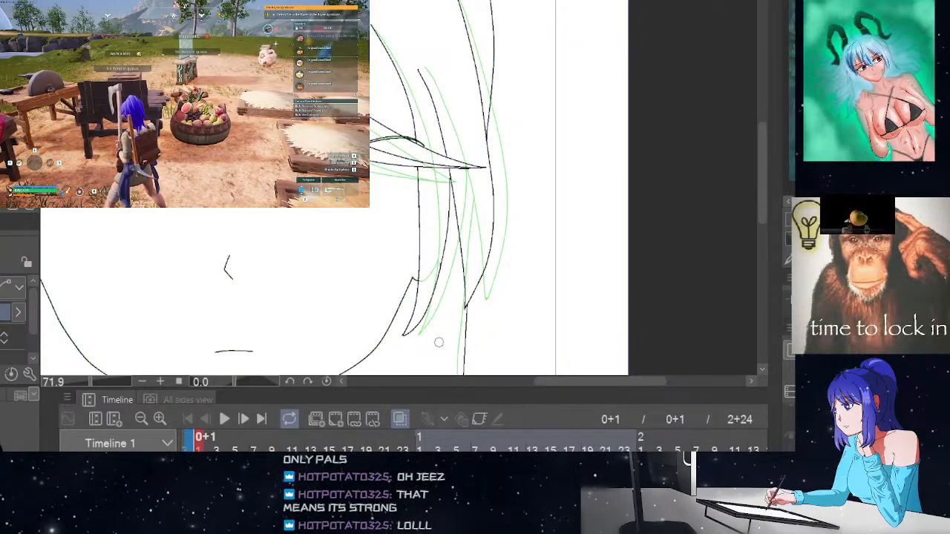
key("Right")
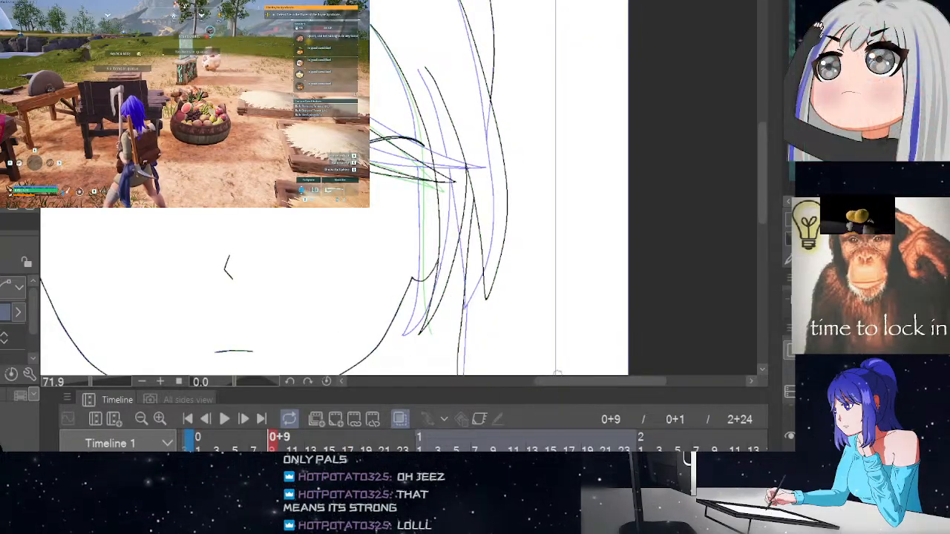
mouse_move(563, 380)
left_mouse_down()
mouse_move(479, 391)
mouse_move(522, 403)
mouse_move(488, 404)
mouse_move(508, 400)
mouse_move(517, 383)
mouse_move(541, 390)
mouse_move(493, 408)
mouse_move(518, 411)
mouse_move(544, 404)
mouse_move(543, 382)
mouse_move(577, 388)
mouse_move(569, 386)
left_mouse_up()
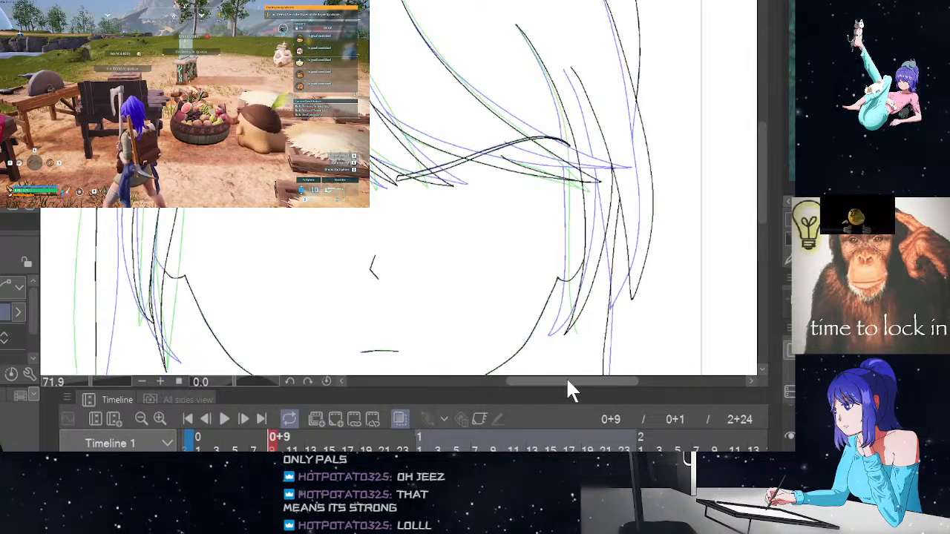
left_click_drag(567, 381, 531, 402)
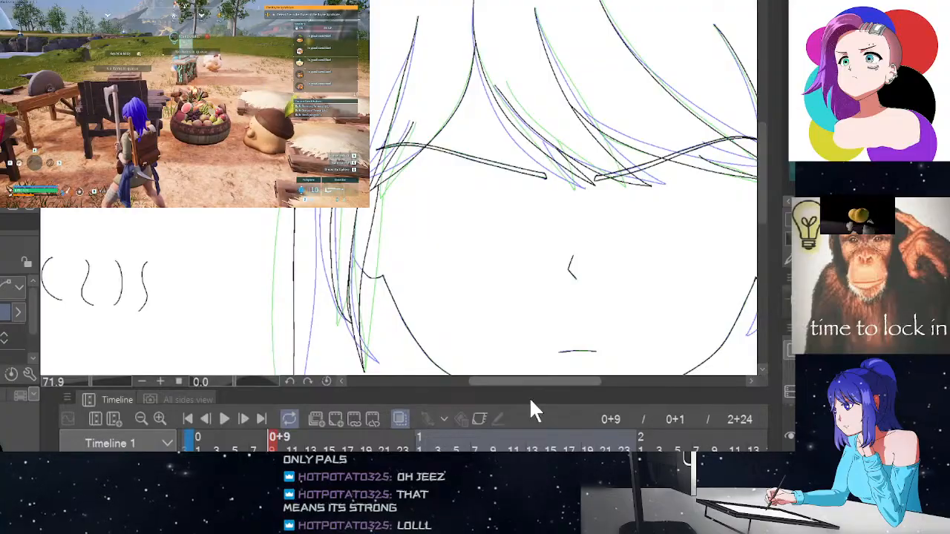
mouse_move(531, 402)
left_mouse_down()
mouse_move(554, 406)
mouse_move(515, 413)
mouse_move(564, 404)
left_mouse_up()
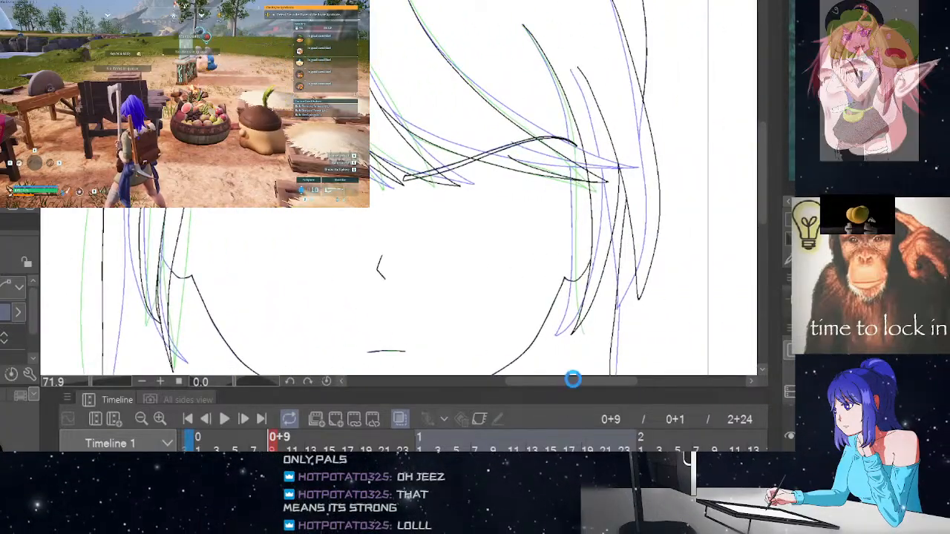
key("Right")
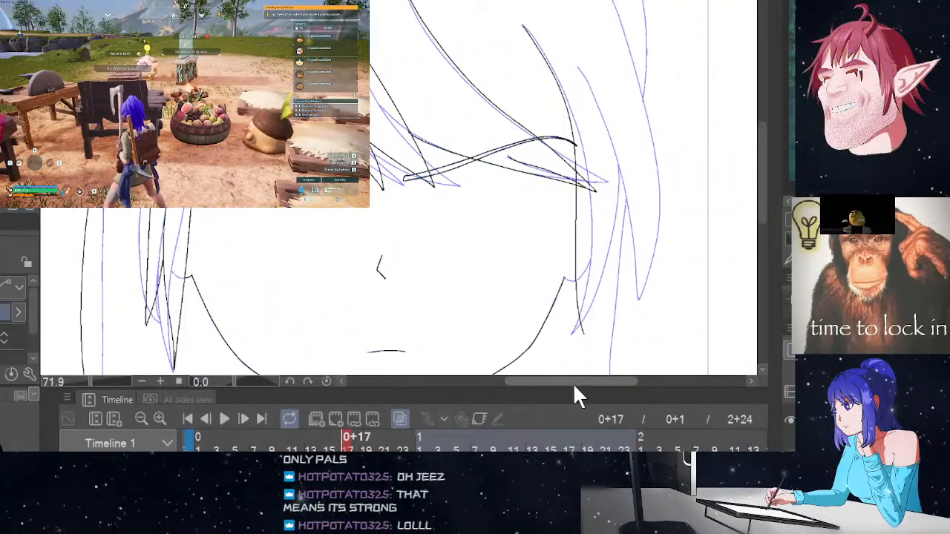
left_click_drag(574, 384, 580, 387)
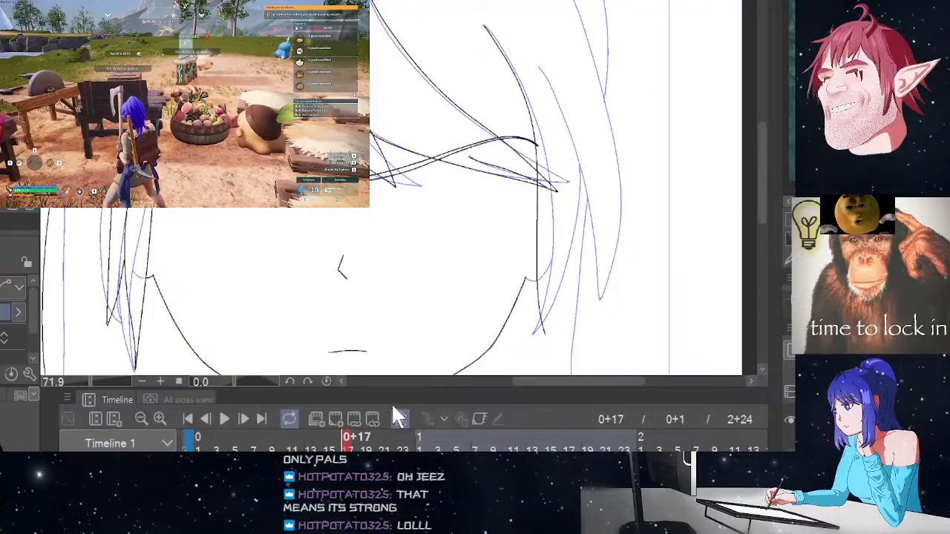
Check the strand's motion between frames 0+9 and 0+17 with the onion skin temporarily hidden, and undo the strand
left_click(402, 420)
key("Left")
key("Right")
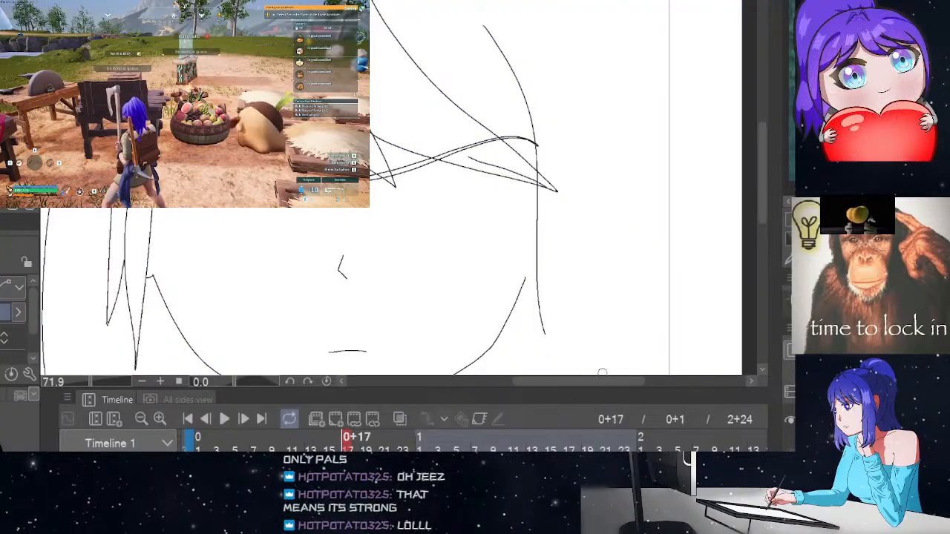
key("Left")
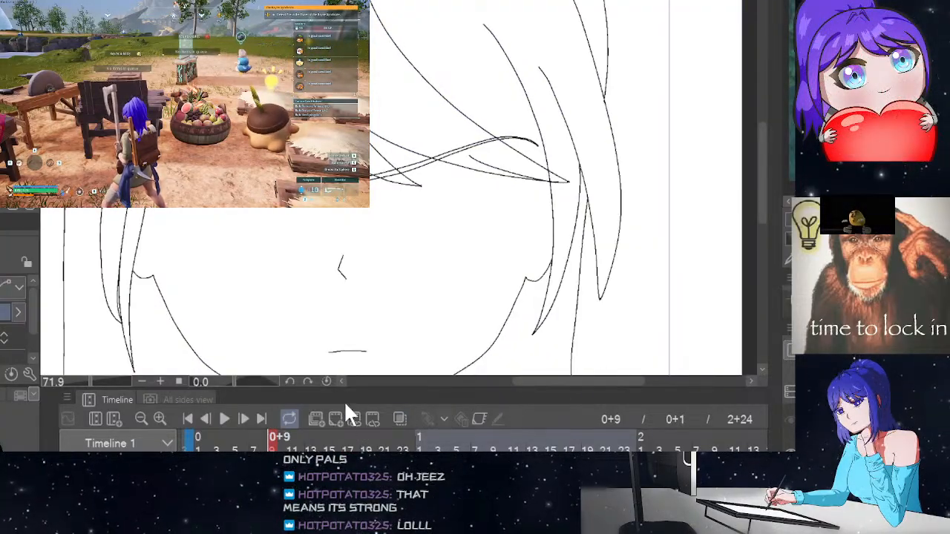
key("Right")
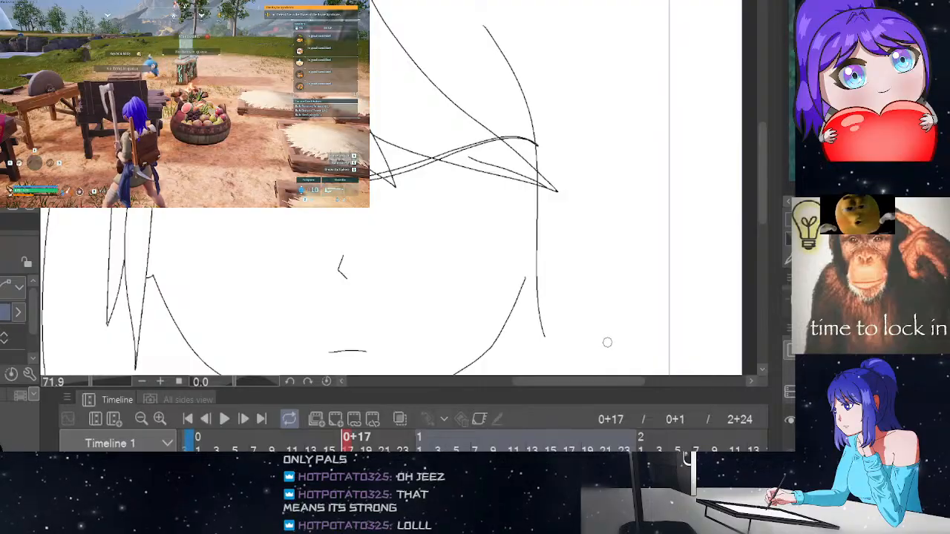
key("ctrl+z")
left_click(399, 419)
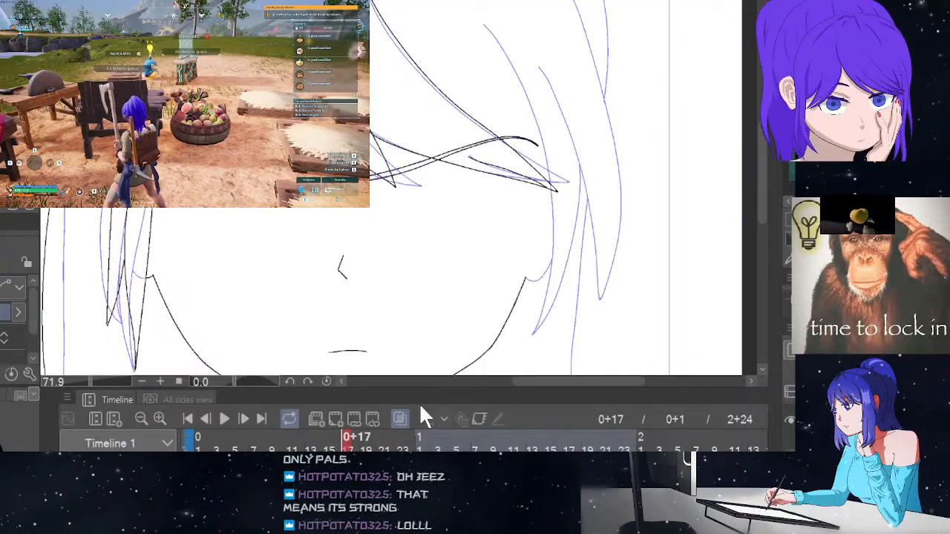
Redraw the inner side strand on frame 0+17 from its onion-skin start down past the cheek, and pull its lower curve inward toward the face
left_click_drag(588, 382, 588, 410)
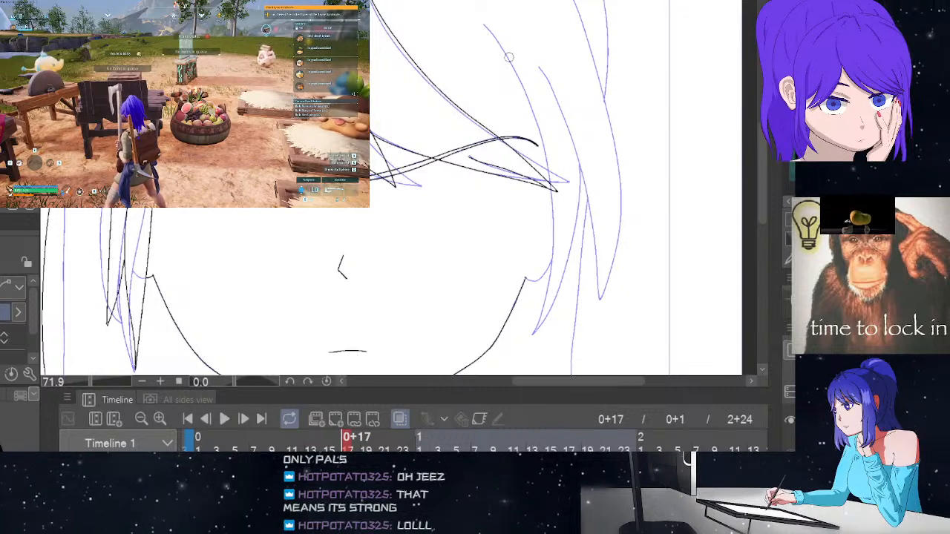
key("p")
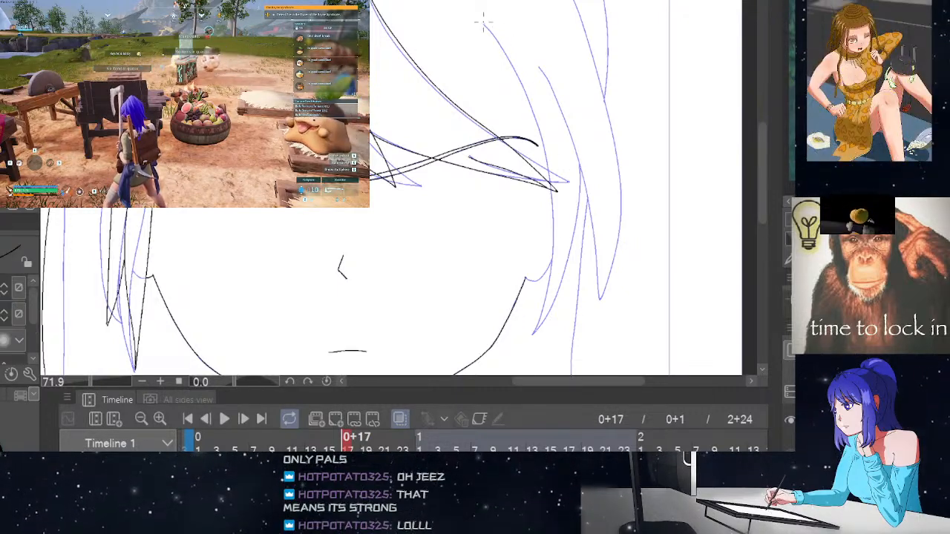
mouse_move(483, 25)
left_mouse_down()
mouse_move(530, 135)
mouse_move(567, 337)
left_mouse_up()
mouse_move(584, 381)
left_mouse_down()
mouse_move(544, 386)
mouse_move(560, 396)
mouse_move(567, 385)
left_mouse_up()
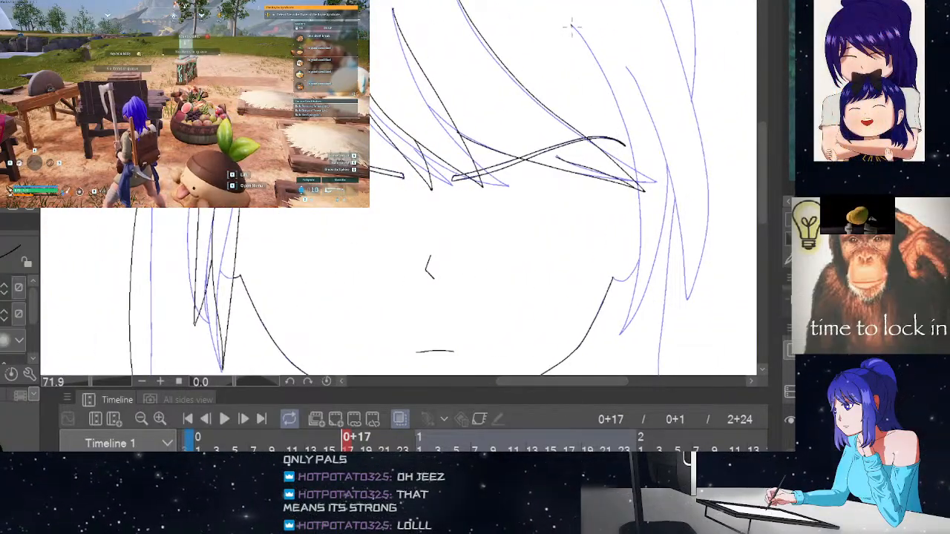
mouse_move(571, 26)
left_mouse_down()
mouse_move(649, 232)
mouse_move(637, 330)
left_mouse_up()
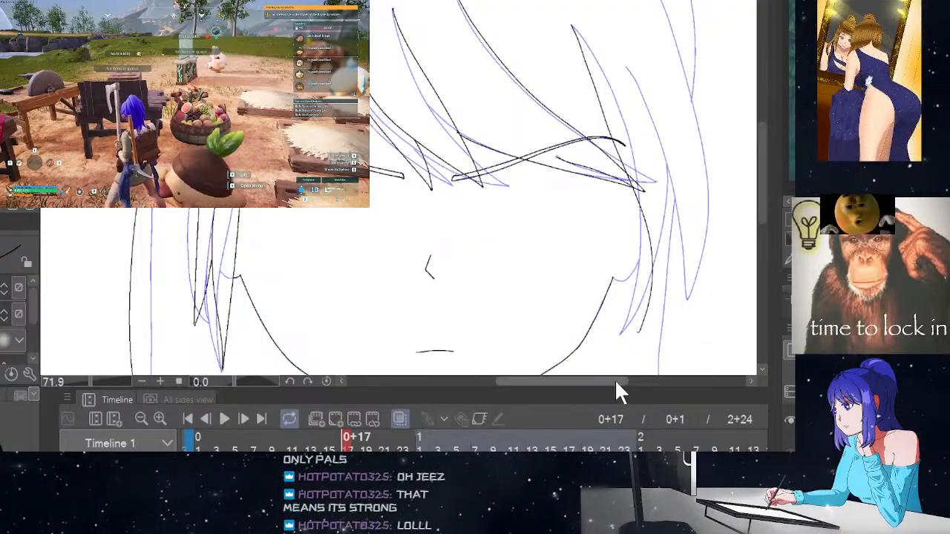
left_click_drag(615, 381, 627, 384)
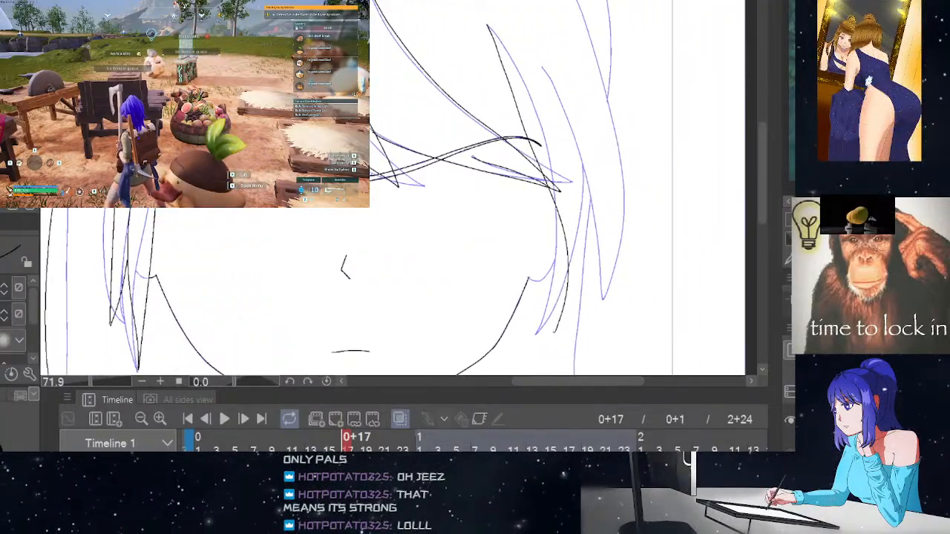
left_click(1, 319)
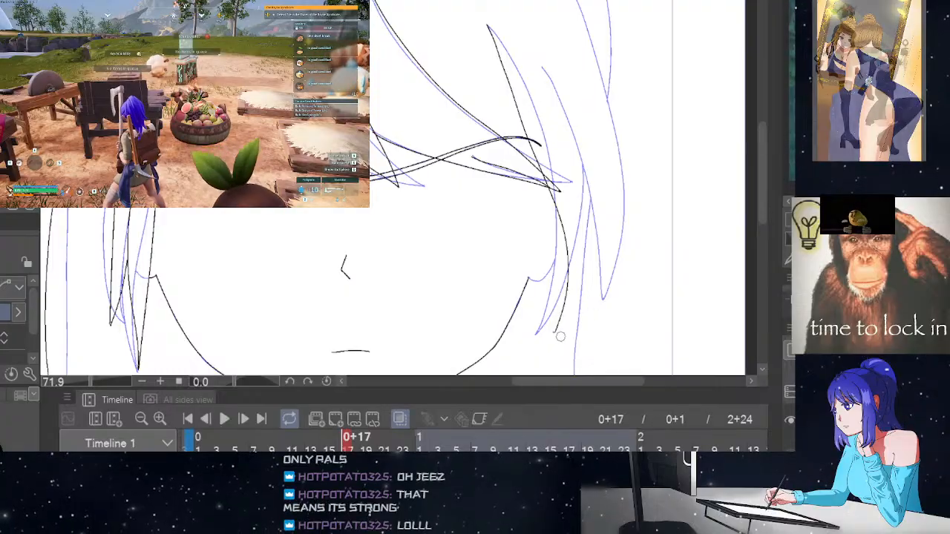
left_click_drag(558, 195, 547, 334)
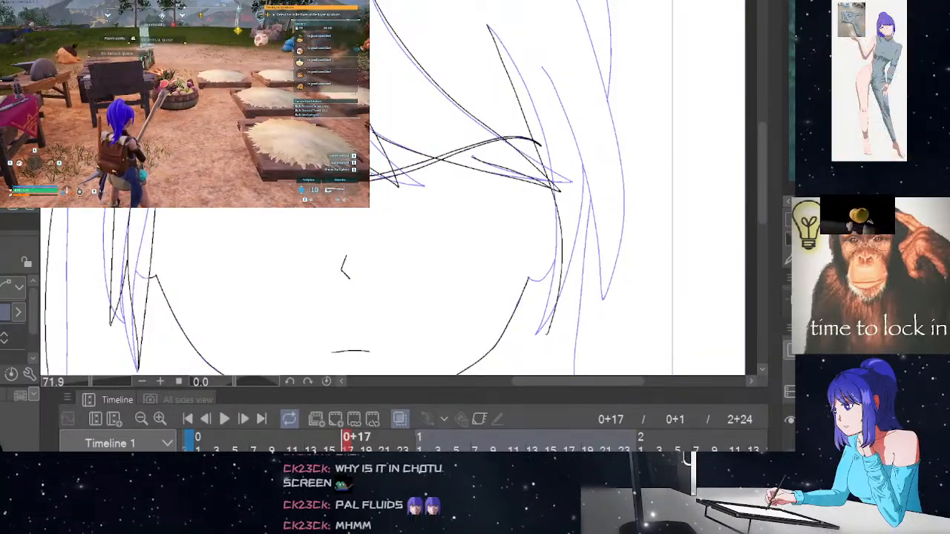
scroll(761, 164, "down", 1)
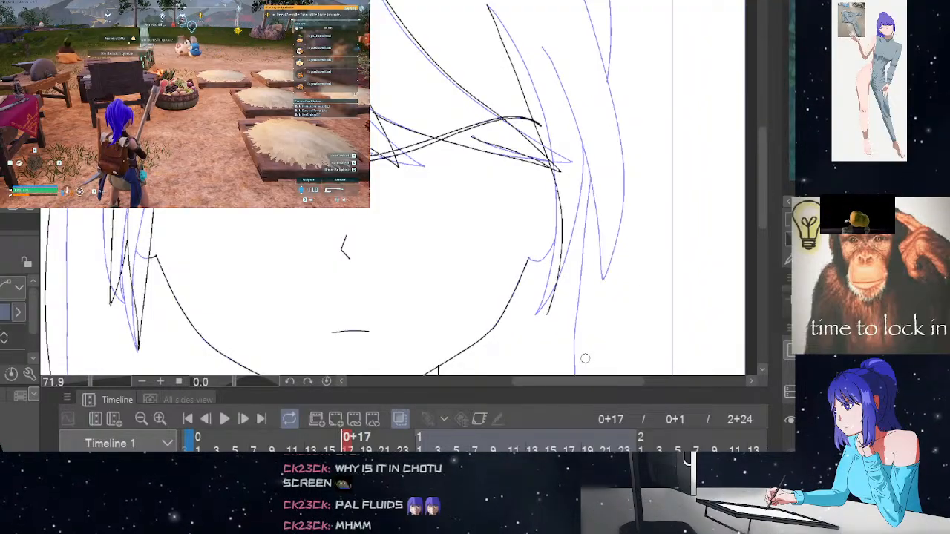
Compare the outer side strands between frames 0+9 and 0+17 with the onion skin shown
key("w")
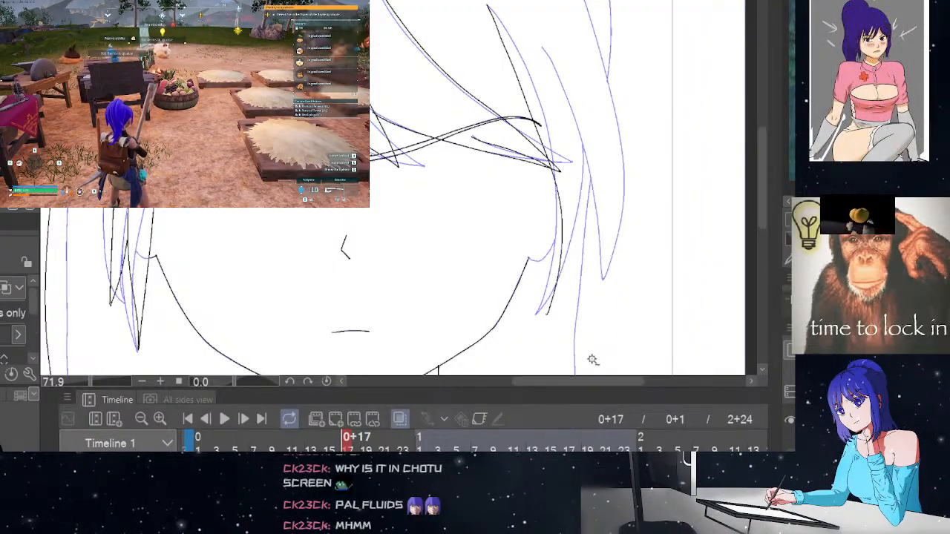
left_click_drag(762, 216, 764, 214)
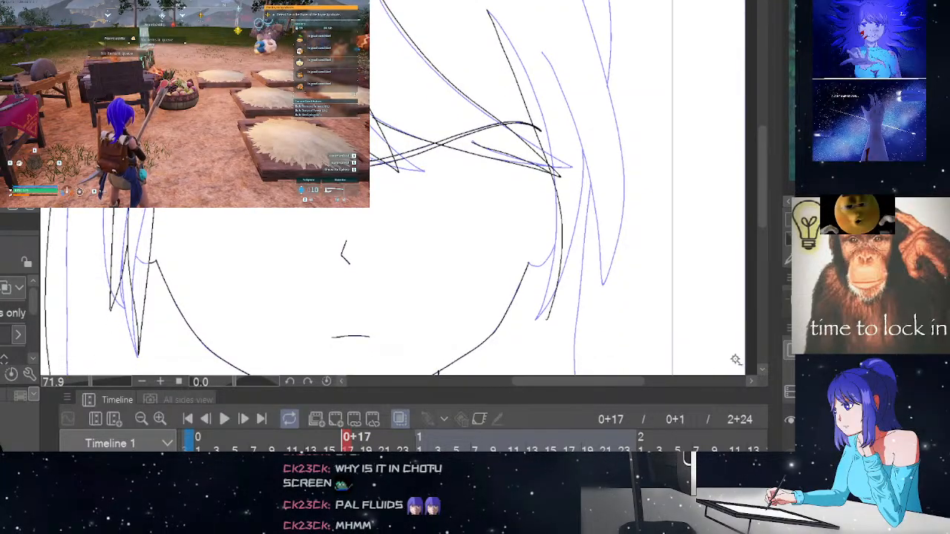
left_click_drag(587, 381, 611, 382)
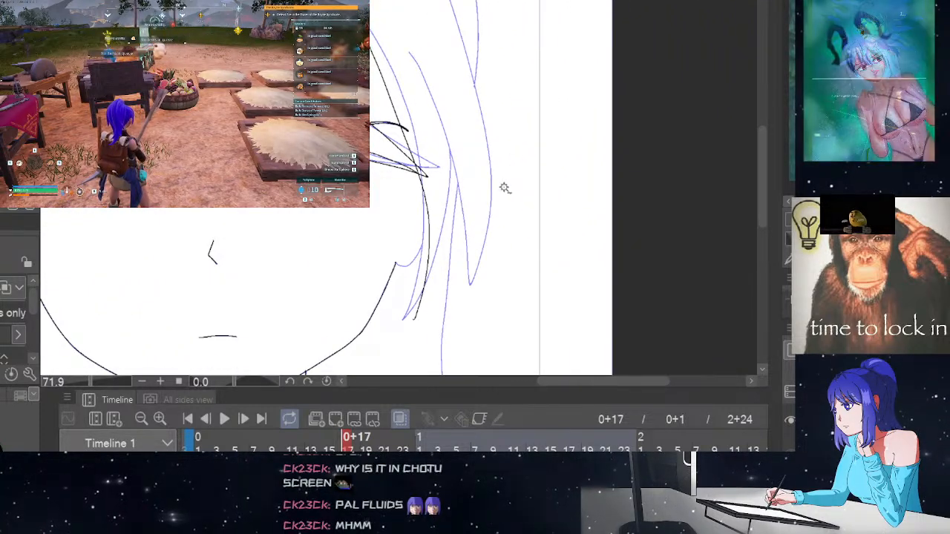
key("Left")
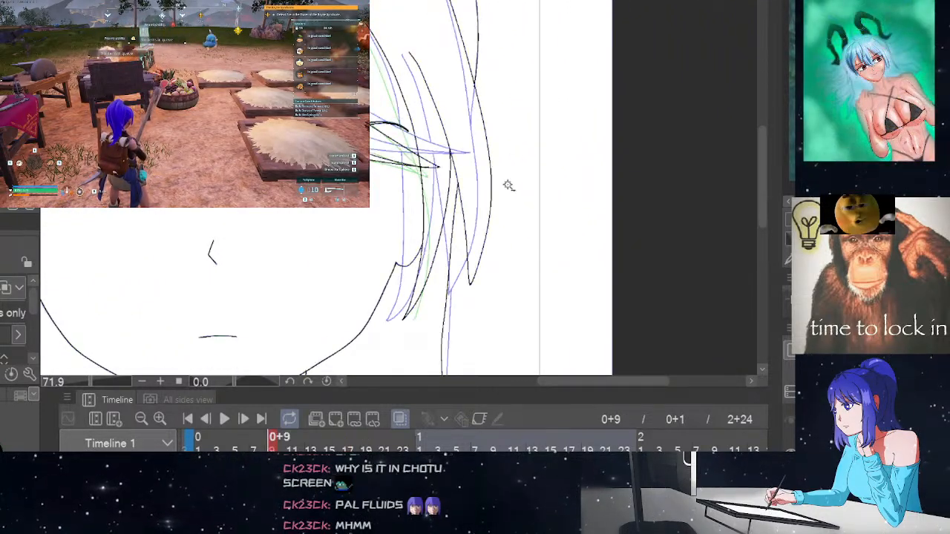
key("Right")
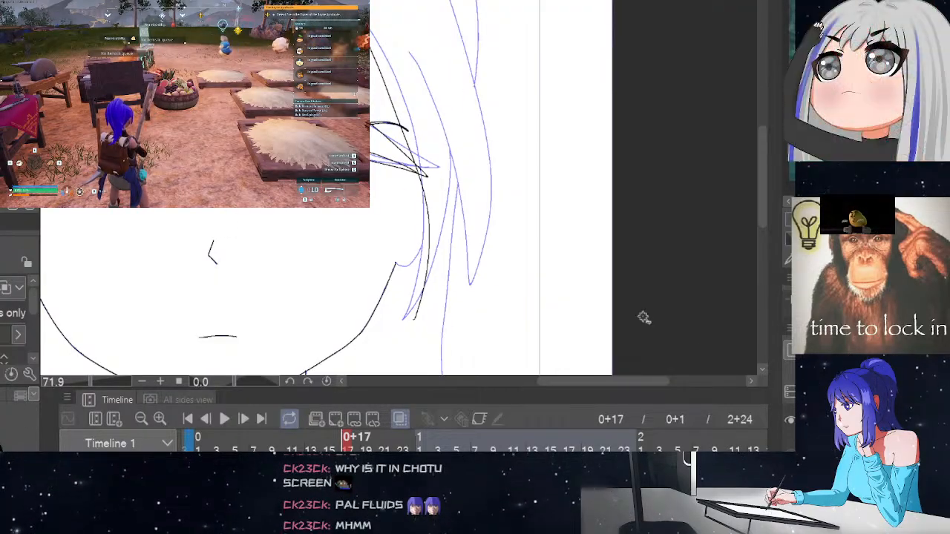
key("Left")
key("Left")
key("Left")
key("Left")
key("Left")
key("Left")
key("Left")
key("Left")
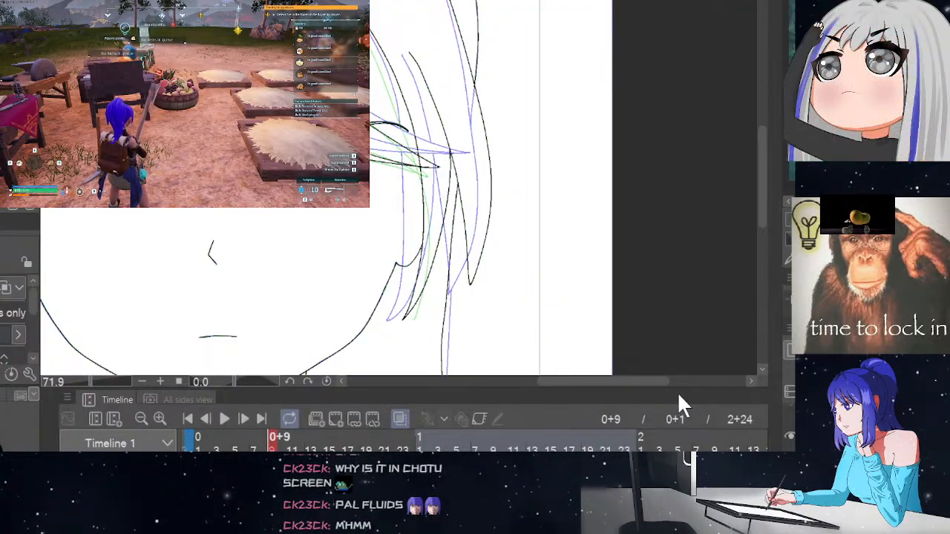
key("Right")
key("Right")
key("Right")
key("Right")
key("Right")
key("Right")
key("Right")
key("Right")
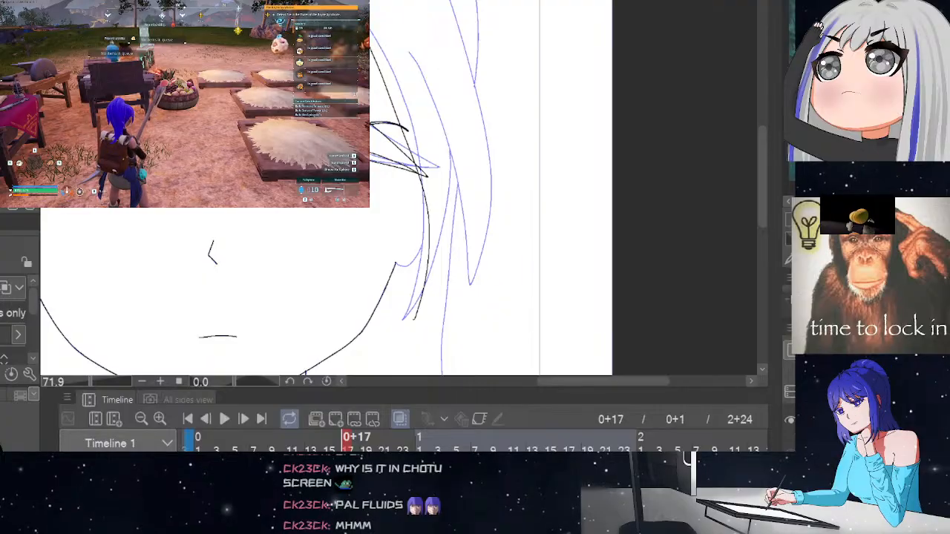
Try two curves for the next side strand's inner edge on frame 0+17, starting at its onion-skin root beside the eyebrow
key("p")
left_click_drag(407, 52, 470, 262)
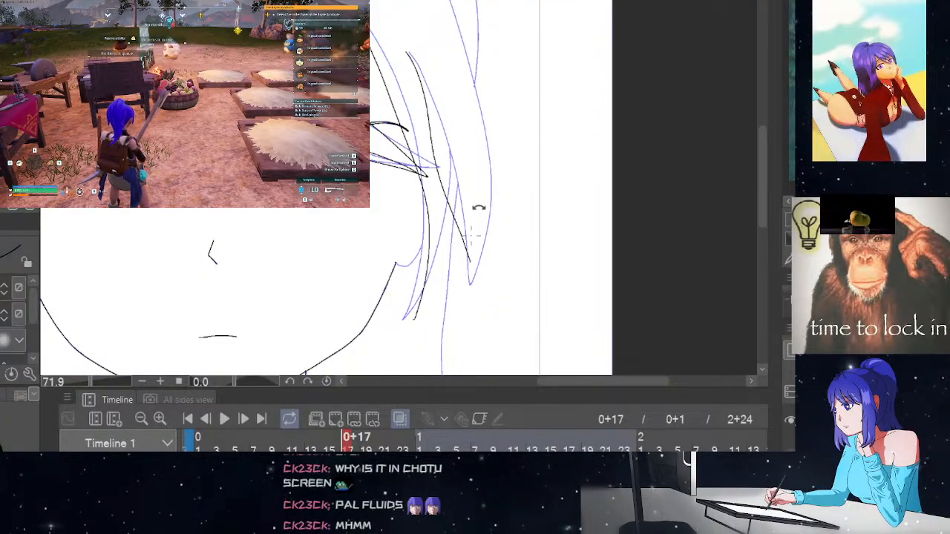
key("ctrl+z")
key("Left")
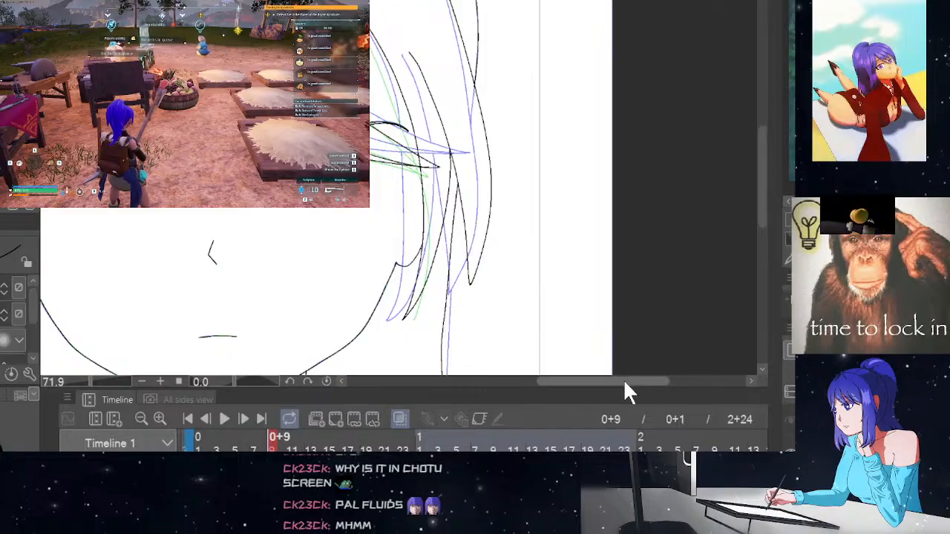
mouse_move(623, 378)
left_mouse_down()
mouse_move(527, 394)
mouse_move(613, 401)
mouse_move(594, 380)
mouse_move(562, 378)
mouse_move(555, 382)
mouse_move(630, 392)
left_mouse_up()
key("Right")
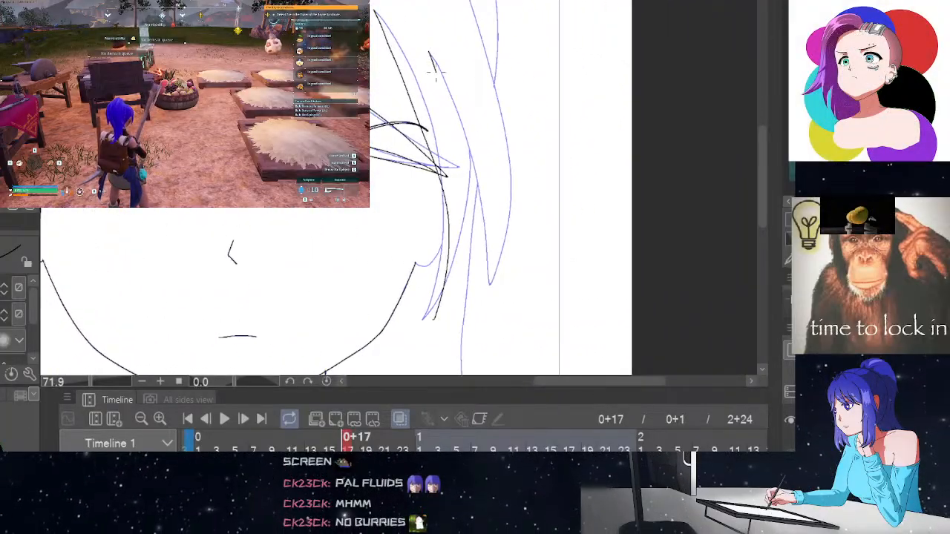
left_click_drag(429, 52, 484, 291)
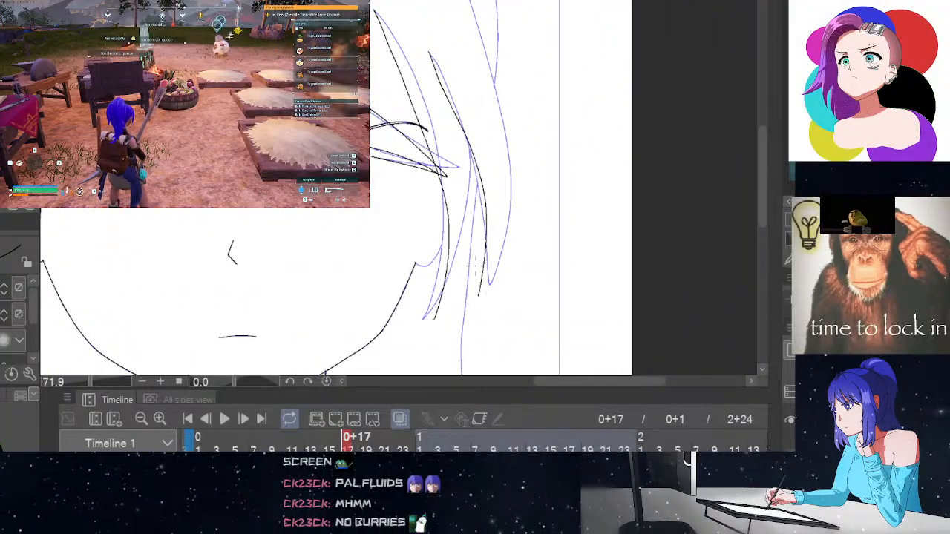
key("ctrl+z")
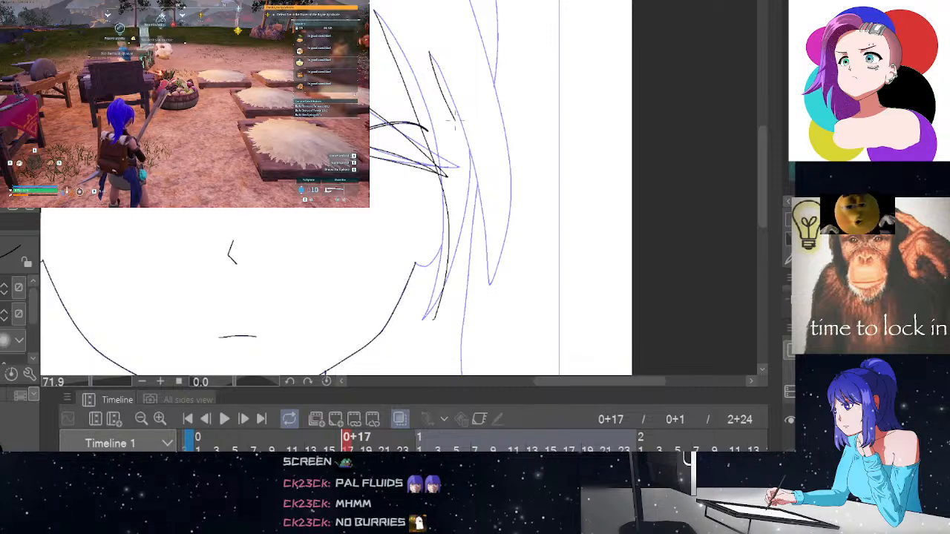
Draw the outer side strand's inner edge down past the cheek and branch a curve from it to close the inner strand's tip
left_click_drag(457, 125, 500, 268)
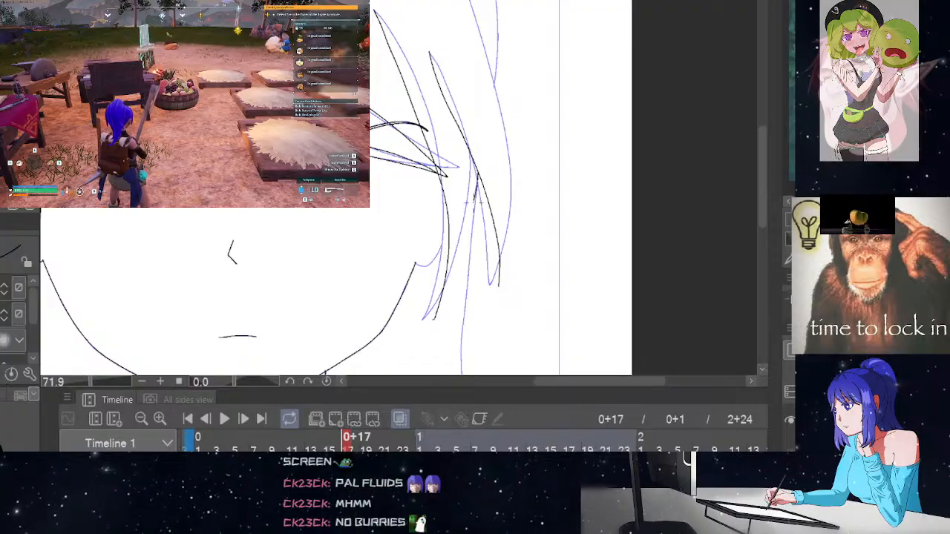
key("ctrl+z")
mouse_move(481, 176)
left_mouse_down()
mouse_move(473, 242)
mouse_move(438, 317)
left_mouse_up()
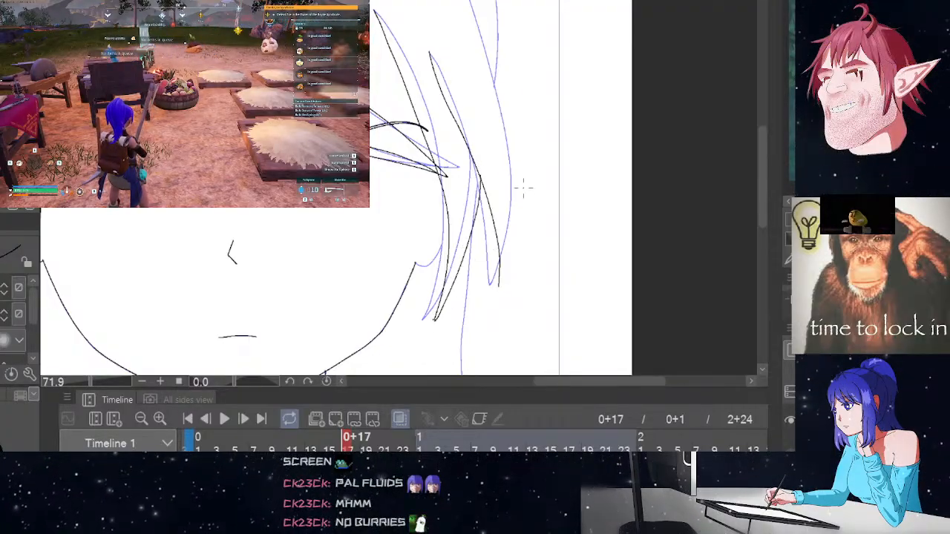
Draw the outer side strand's outer edge from its upper root, shifted outward from the onion skin and curving in to the tip
scroll(560, 205, "down", 2)
scroll(769, 175, "up", 2)
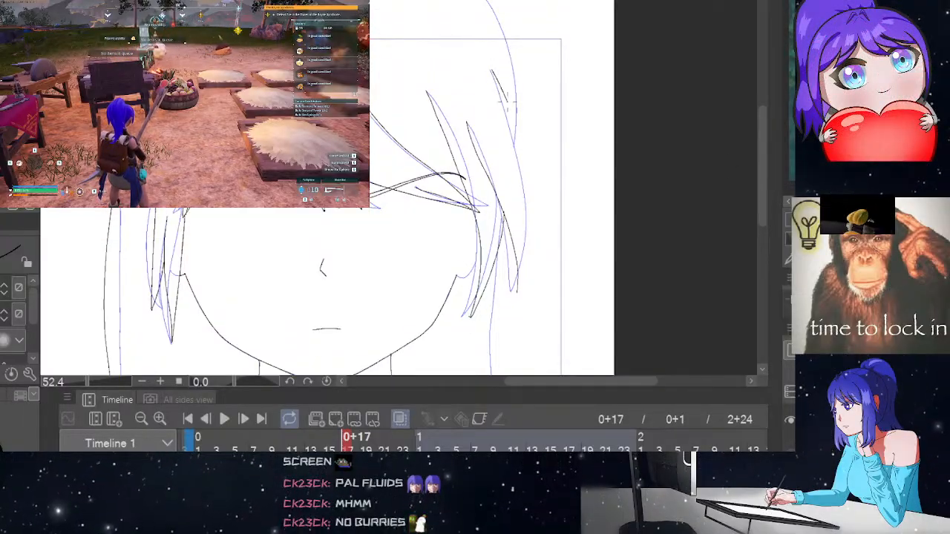
mouse_move(506, 104)
left_mouse_down()
mouse_move(531, 188)
mouse_move(515, 291)
left_mouse_up()
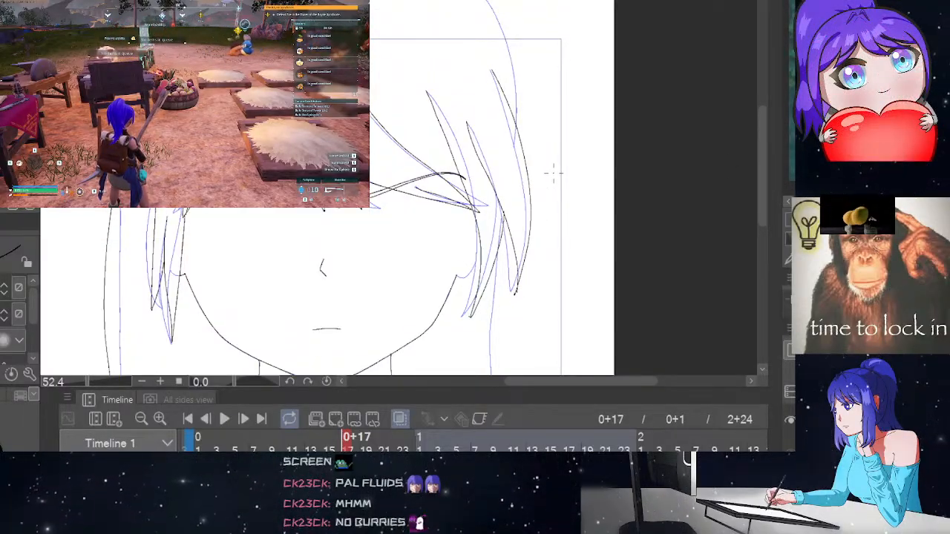
scroll(550, 188, "up", 1)
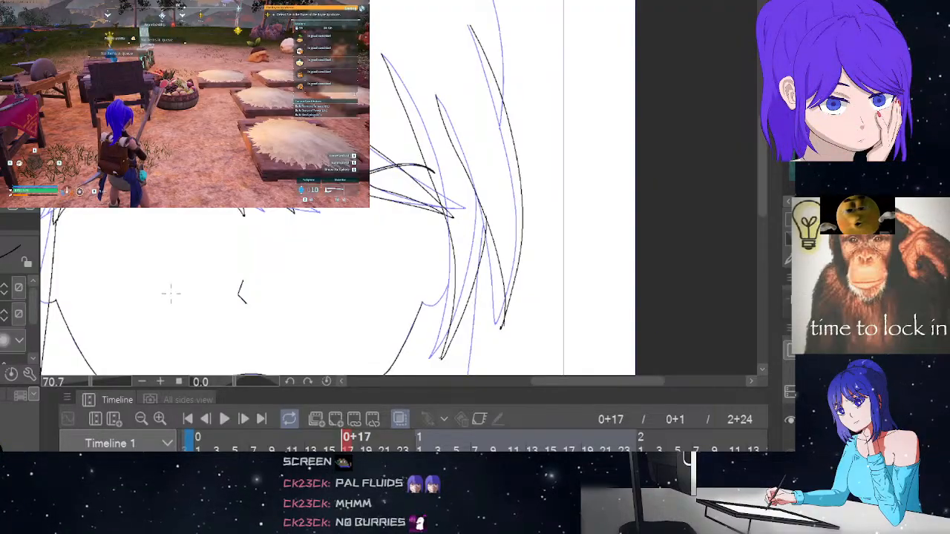
Clean up the two side strands' tips so their edges meet, and push the outer strand's lower curve slightly outward
key("y")
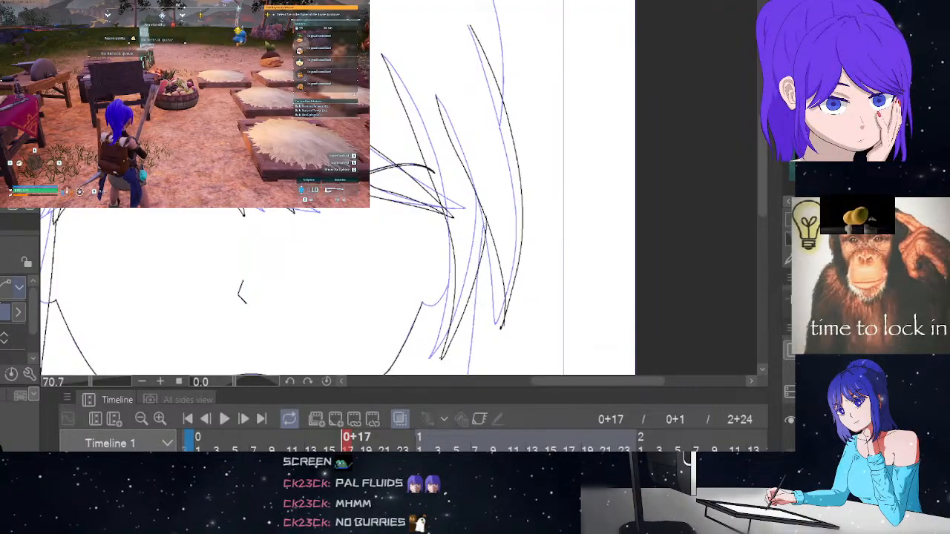
left_click_drag(451, 344, 450, 342)
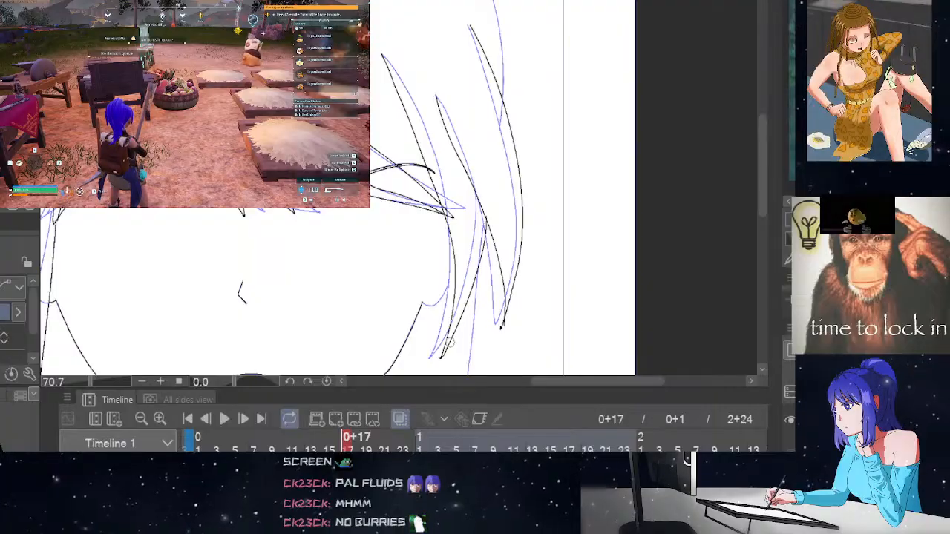
left_click_drag(514, 295, 525, 295)
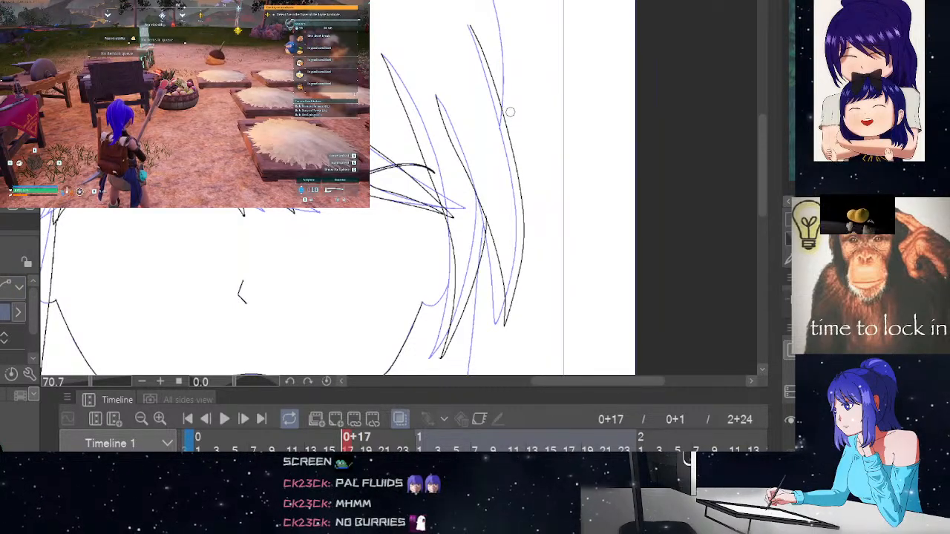
Trace the outer hair contour from the head down to the outer side strand on frame 0+17, and adjust it to the onion skin
scroll(549, 122, "down", 3)
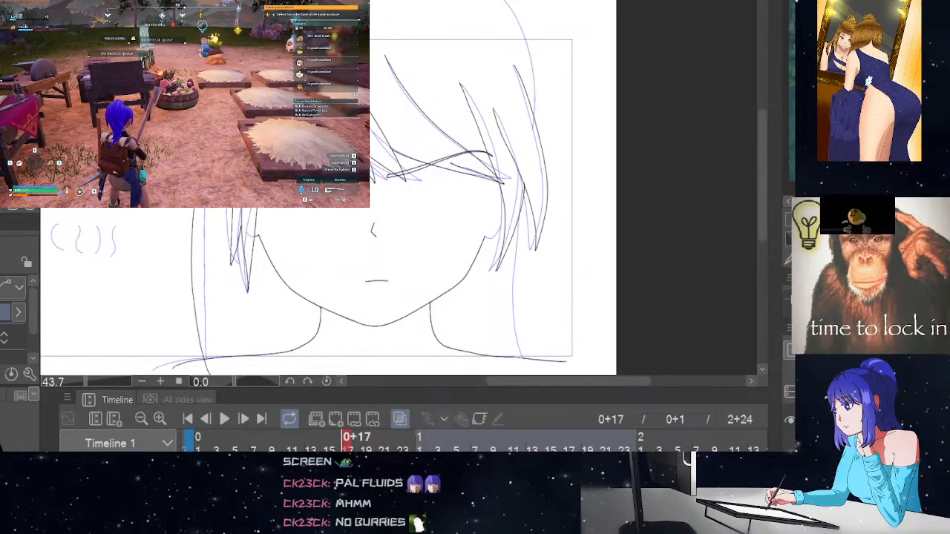
key("p")
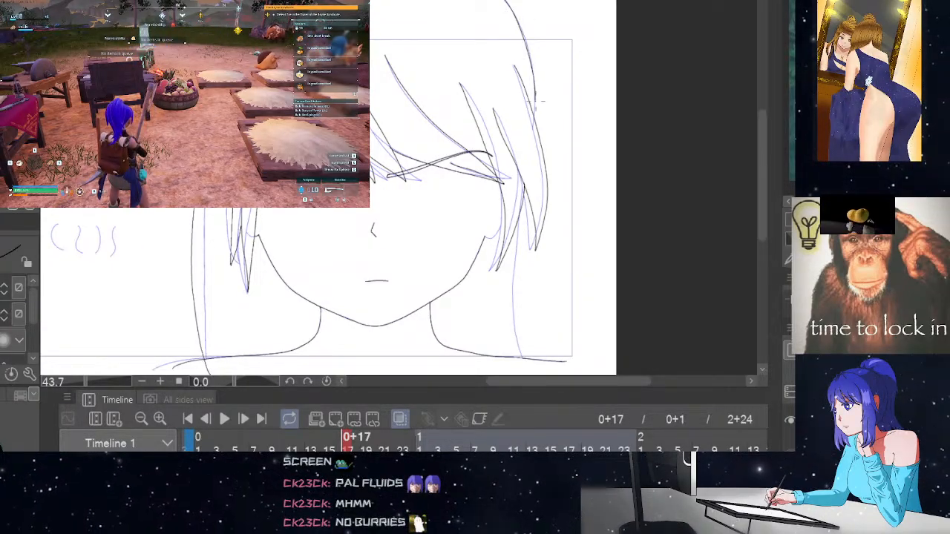
scroll(604, 97, "up", 4)
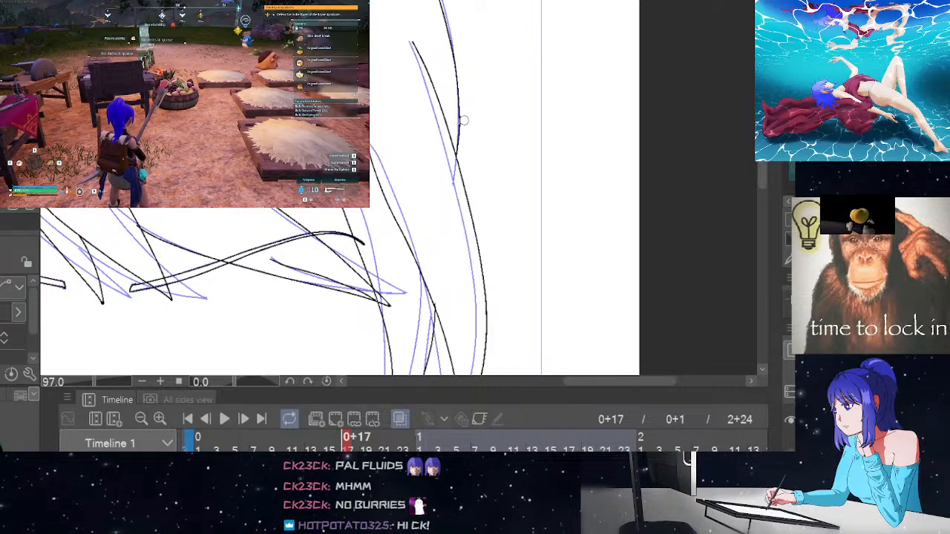
scroll(478, 89, "down", 5)
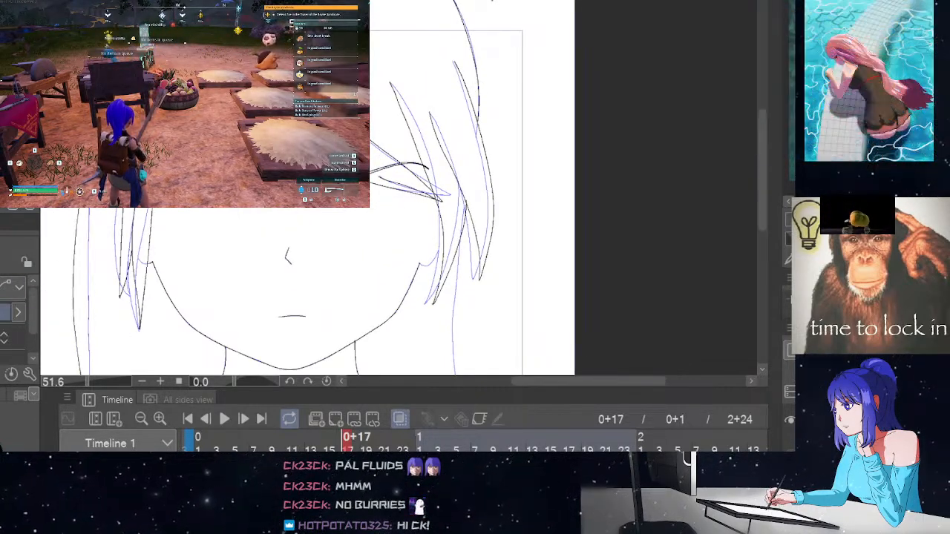
scroll(480, 48, "up", 5)
left_click_drag(446, 74, 450, 72)
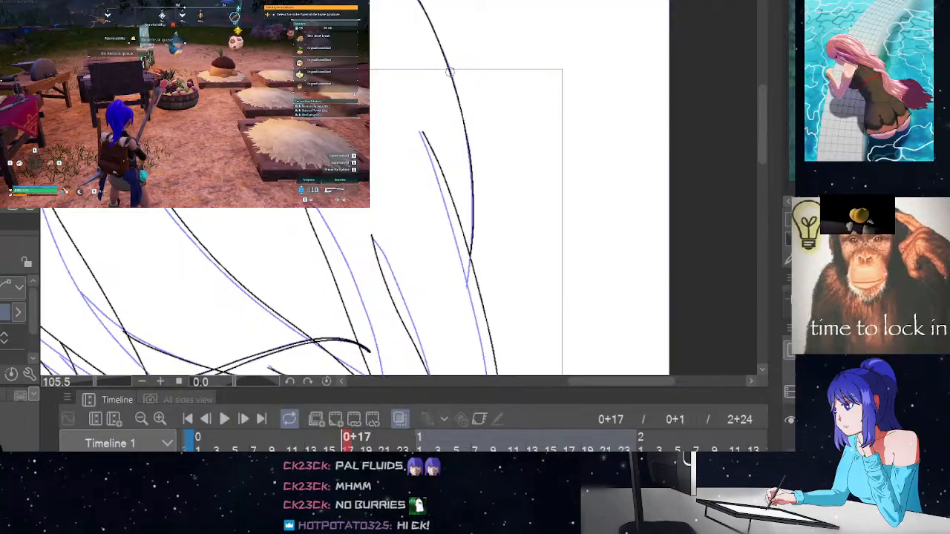
key("ctrl+z")
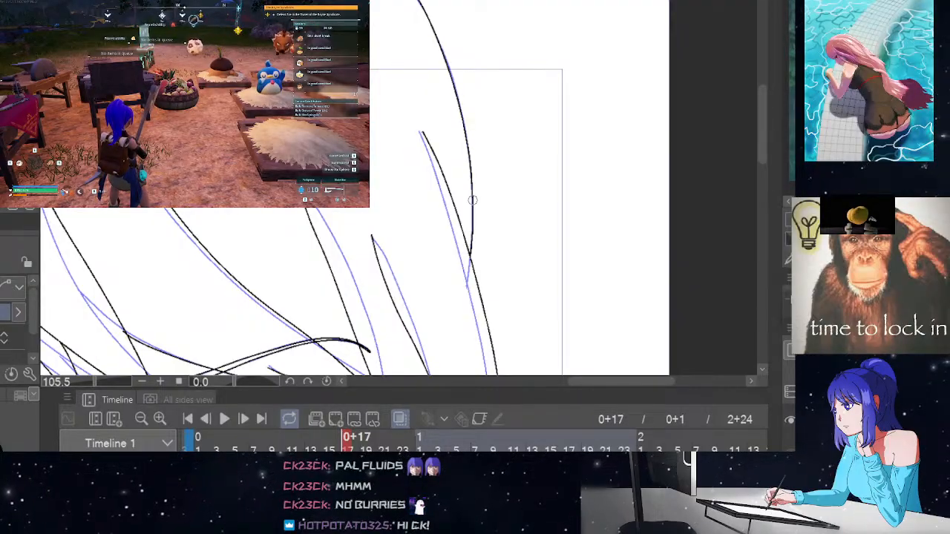
key("ctrl+y")
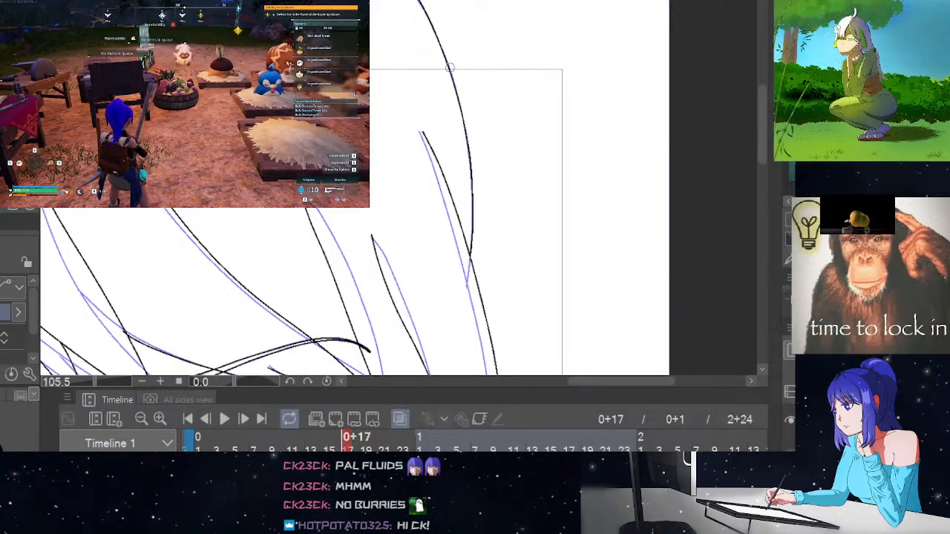
scroll(497, 131, "down", 1)
scroll(498, 131, "down", 3)
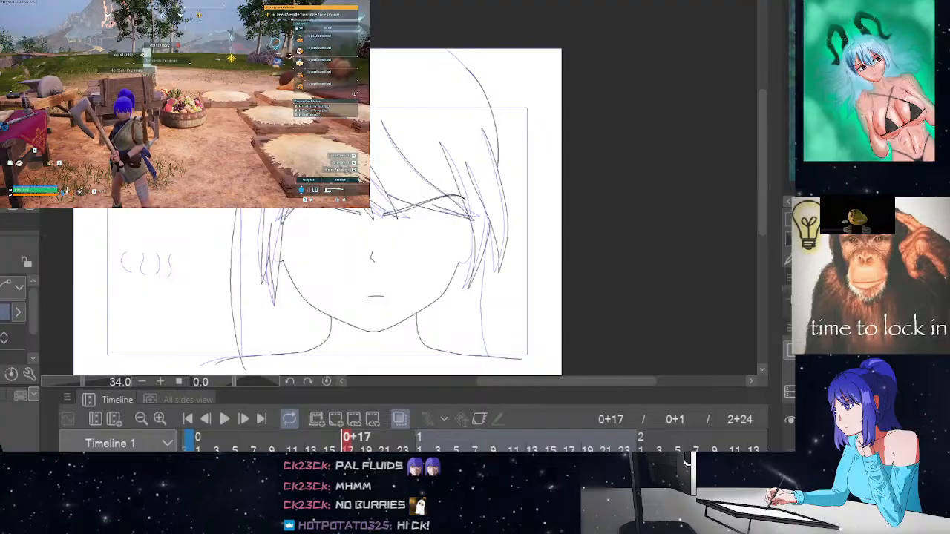
Compare the side strands and long hair across the key drawings between frames 0+1 and 0+17
left_click_drag(761, 212, 761, 210)
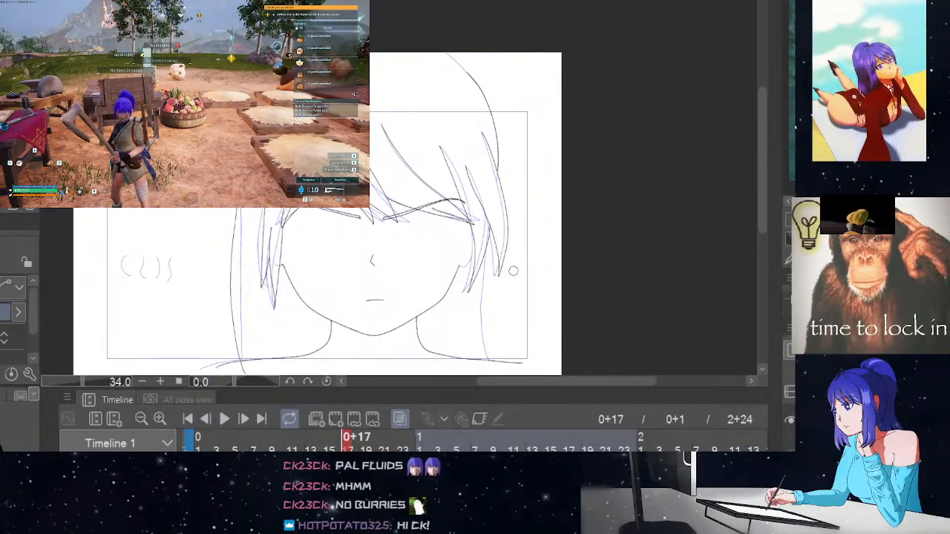
left_click_drag(505, 317, 536, 326)
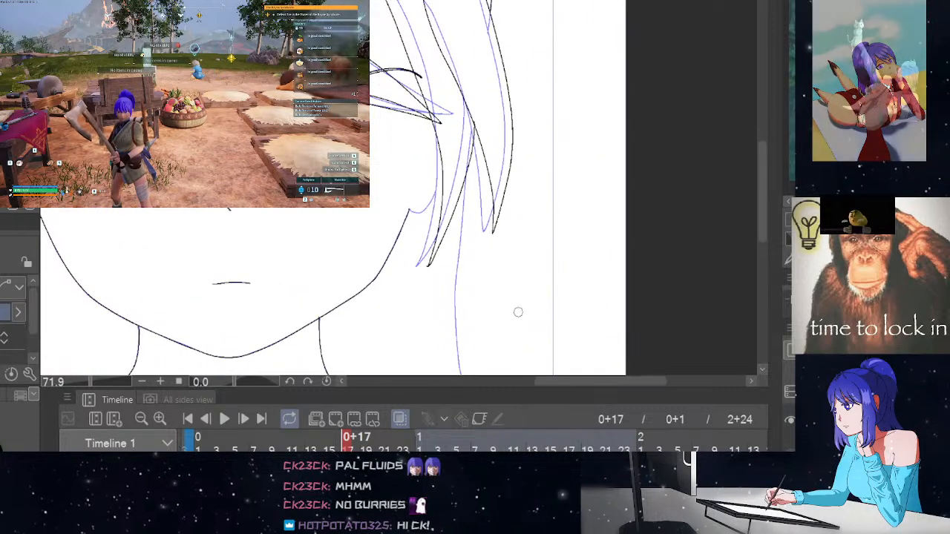
left_click_drag(537, 206, 519, 223)
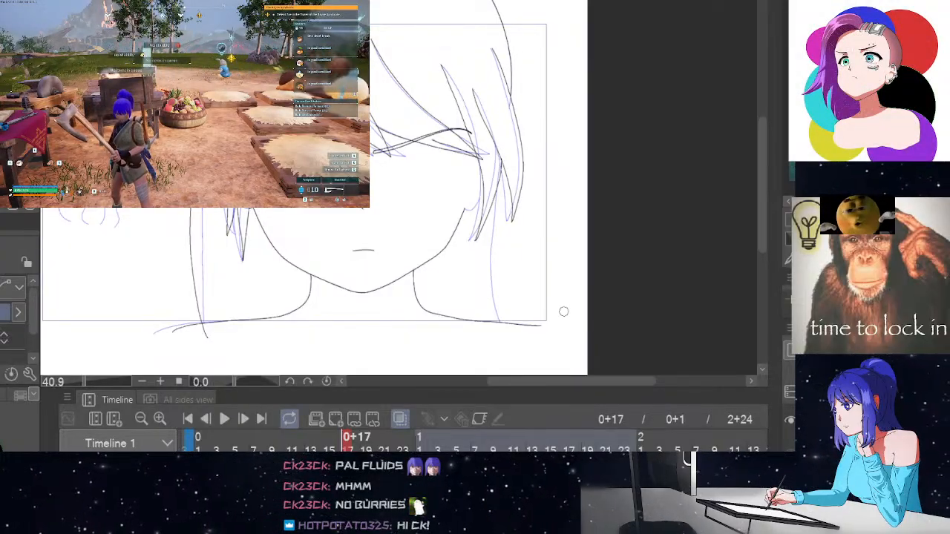
left_click_drag(761, 175, 762, 169)
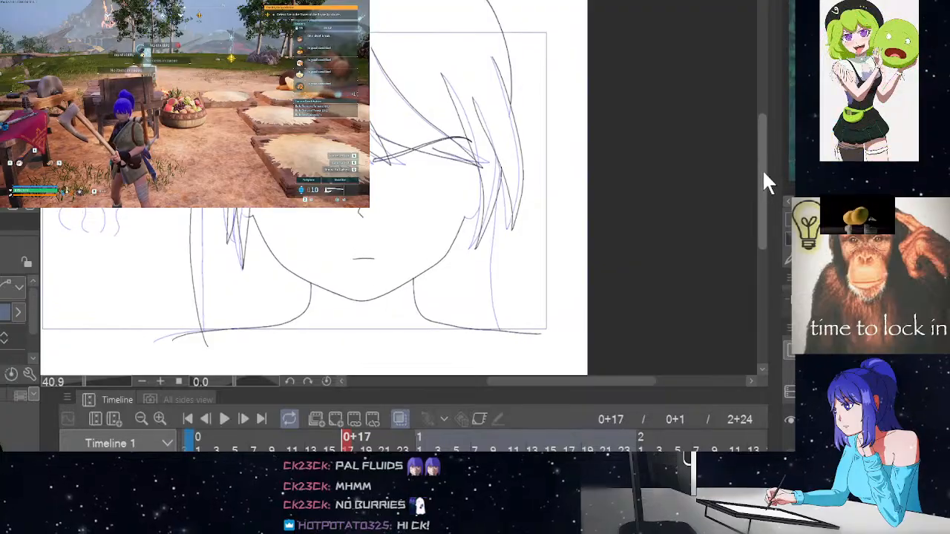
key("comma")
key("period")
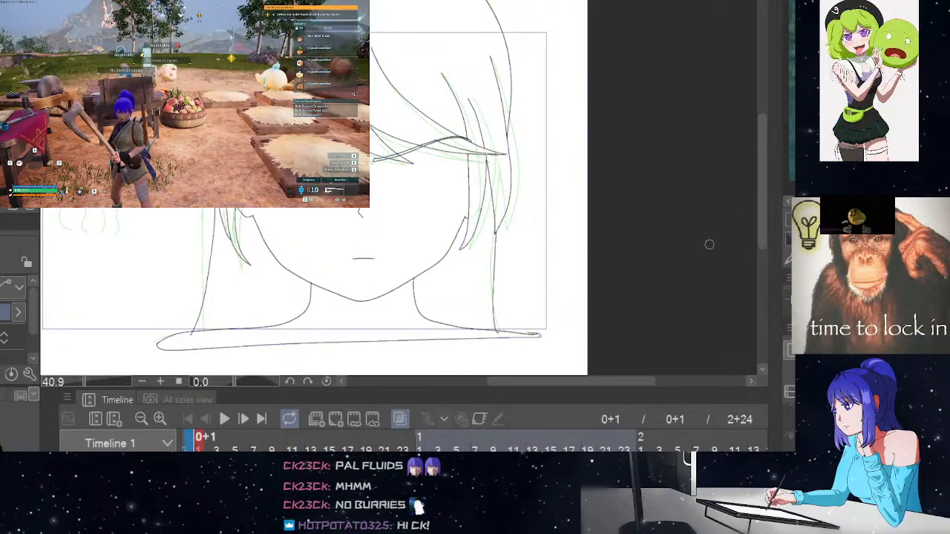
key("comma")
key("period")
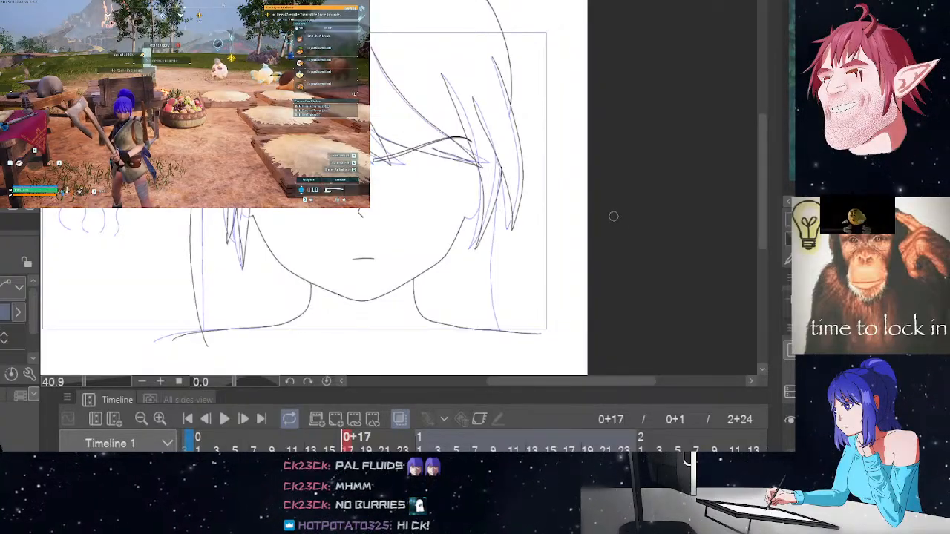
key("comma")
key("comma")
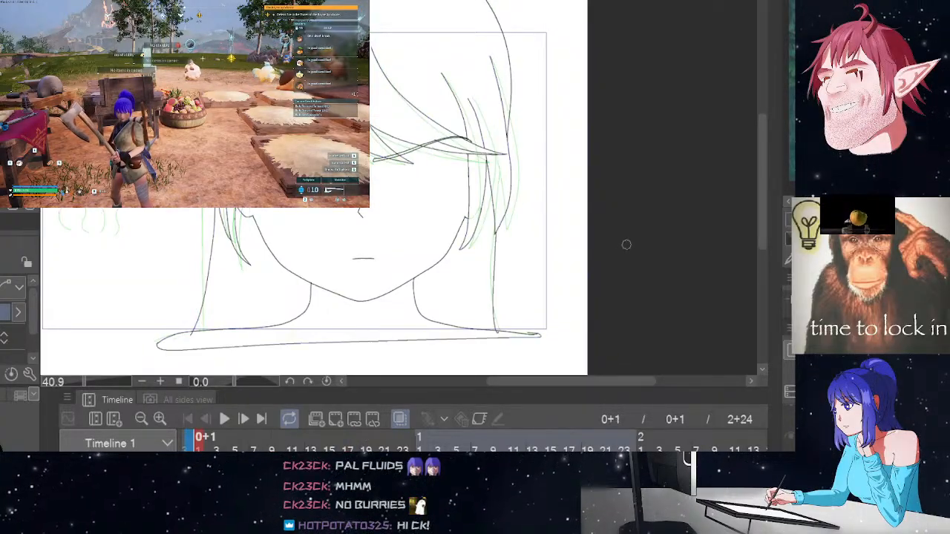
Turn off the onion skin and flip between the key drawings at frames 0+9 and 0+17 to compare the hair movement
left_click(406, 421)
key("period")
key("period")
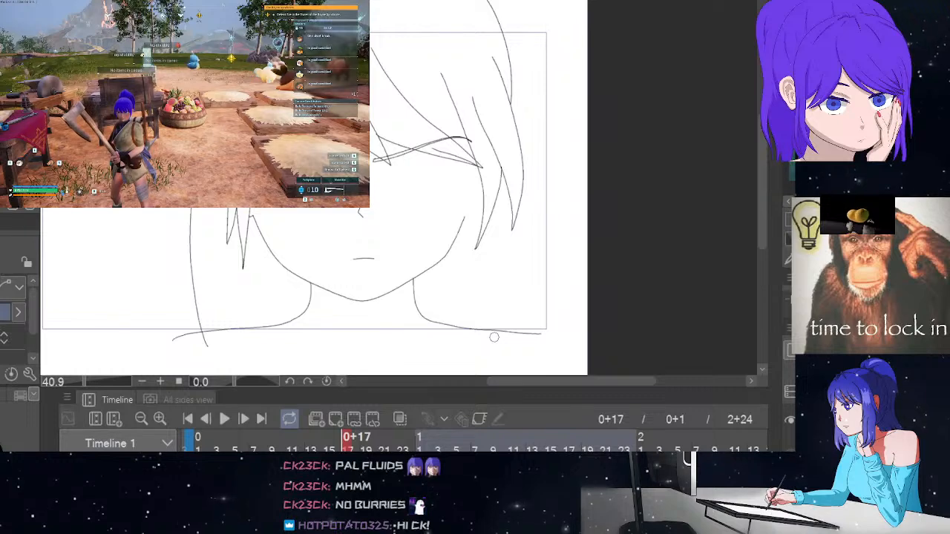
key("comma")
key("period")
key("comma")
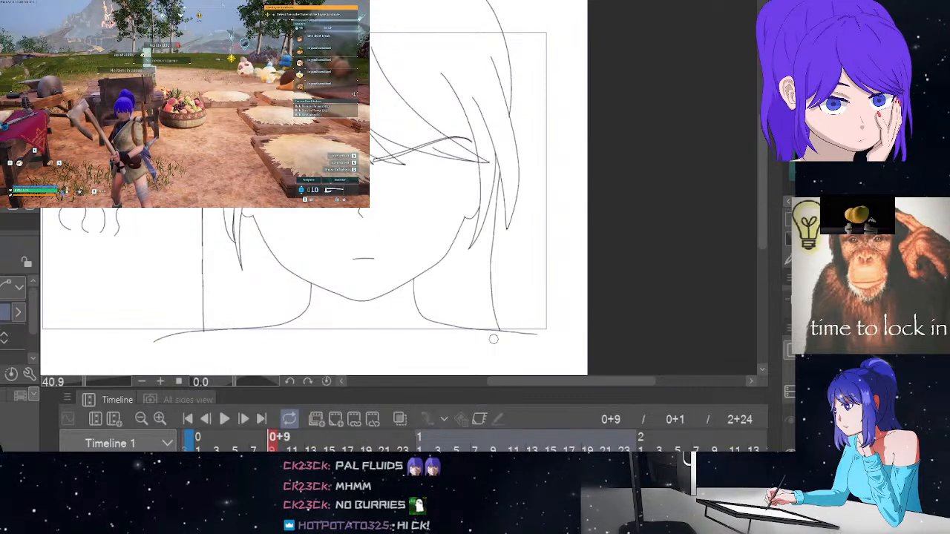
key("period")
key("comma")
key("period")
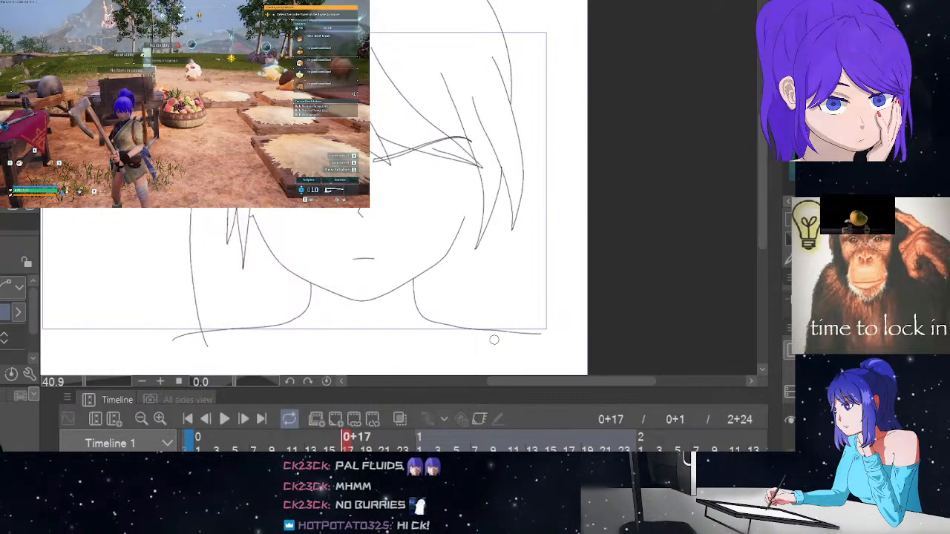
key("comma")
key("period")
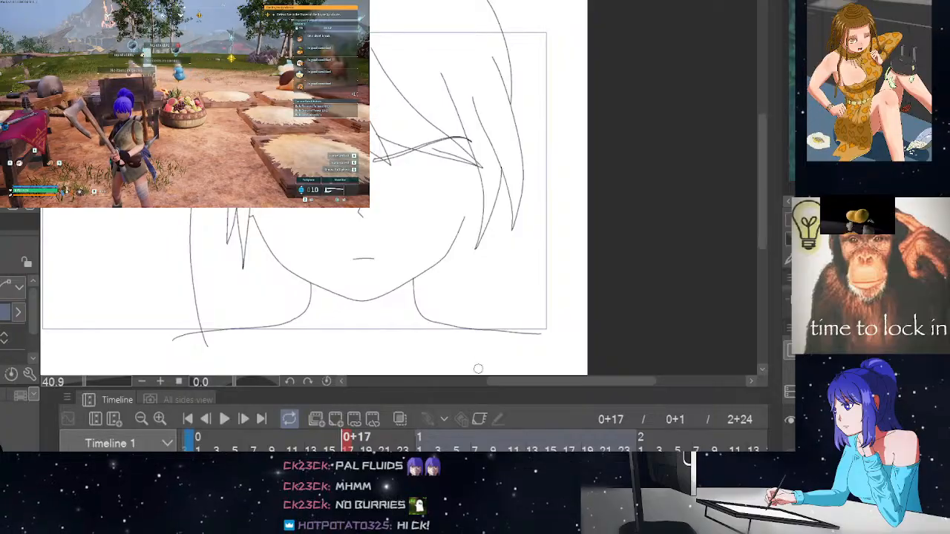
key("comma")
Turn on the onion skin and trace the earlobe on frame 0+17, from the jaw's upper end up to the inner side strand
left_click(401, 419)
key("period")
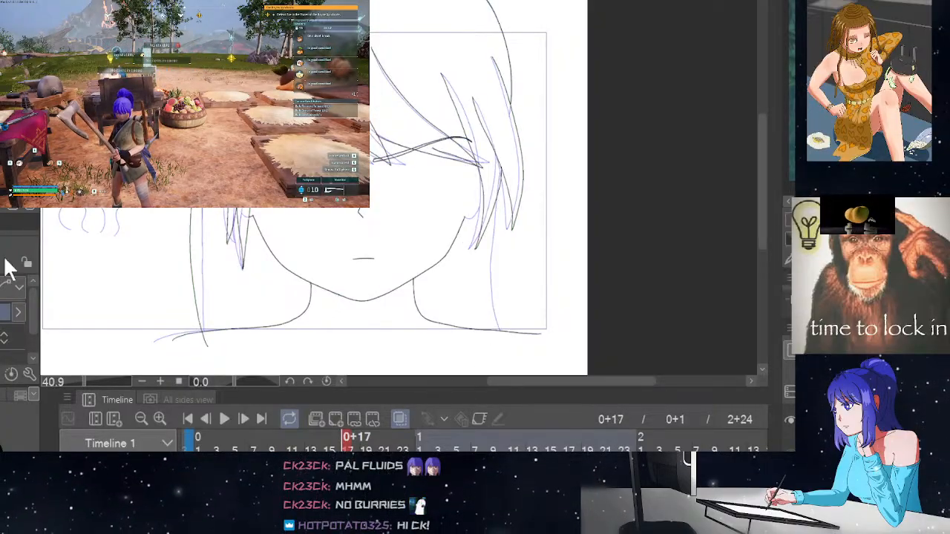
scroll(492, 216, "up", 5)
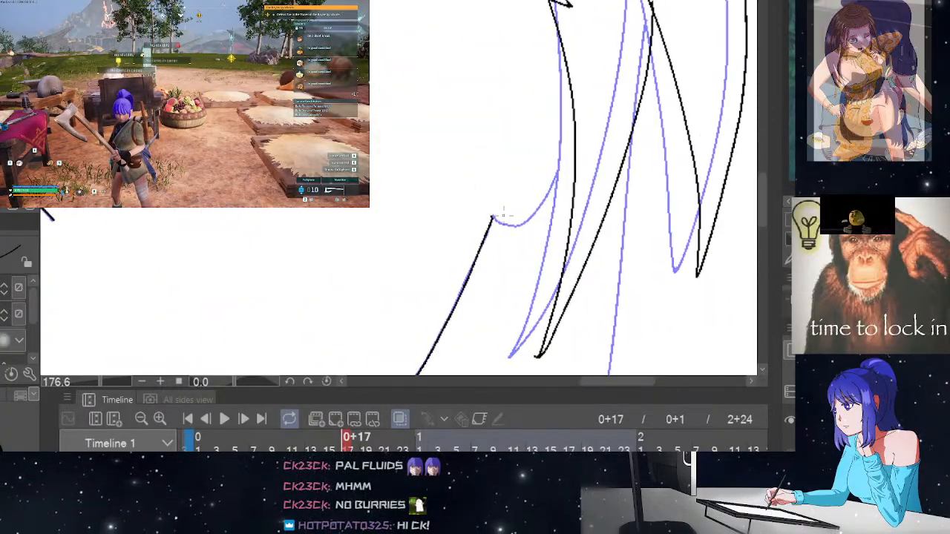
mouse_move(492, 217)
left_mouse_down()
mouse_move(520, 224)
mouse_move(548, 192)
left_mouse_up()
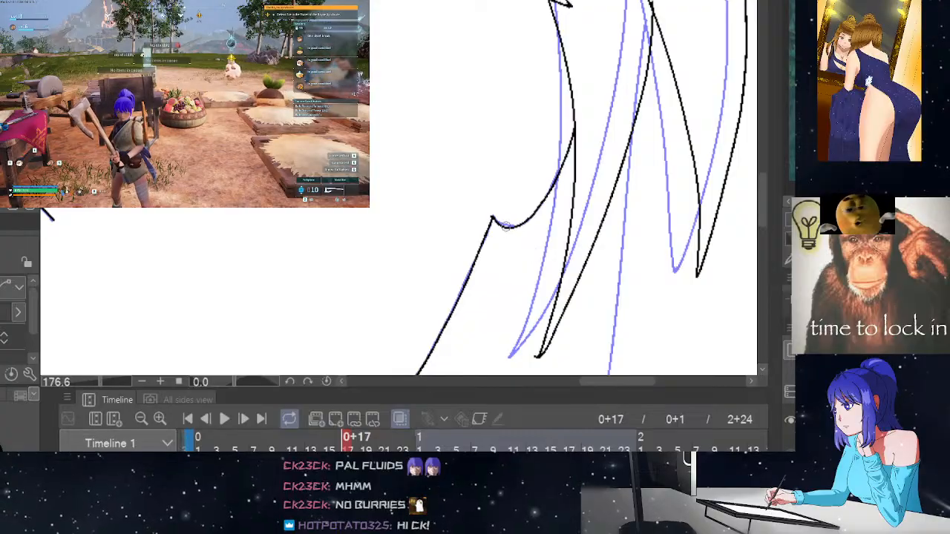
scroll(566, 221, "down", 5)
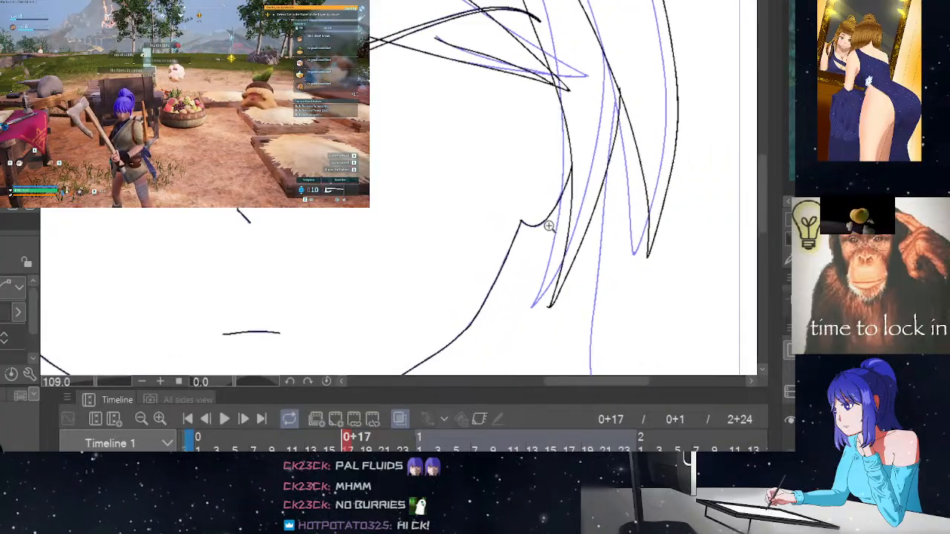
scroll(649, 220, "up", 1)
scroll(648, 221, "up", 1)
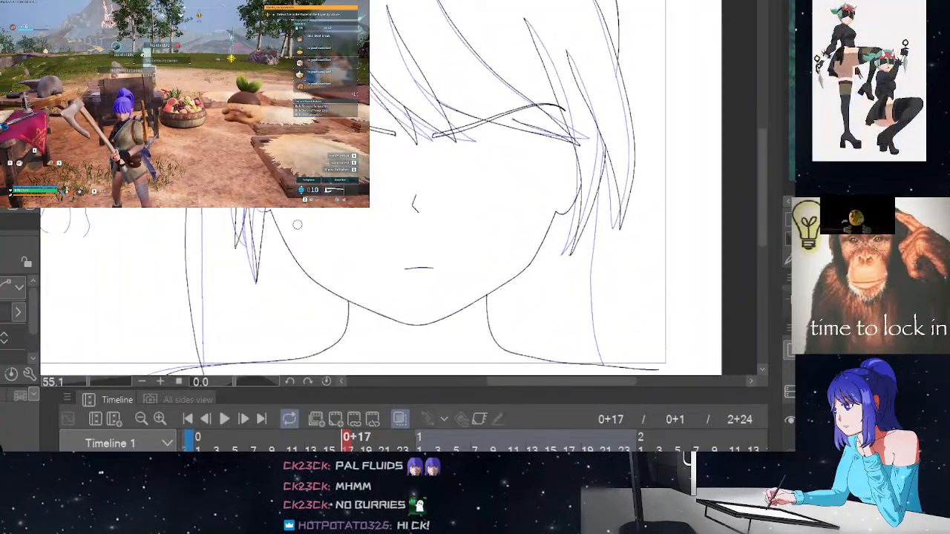
Compare the long hair beside the neck across the key drawings from frame 0+1 to 0+17 using the onion skin
key("comma")
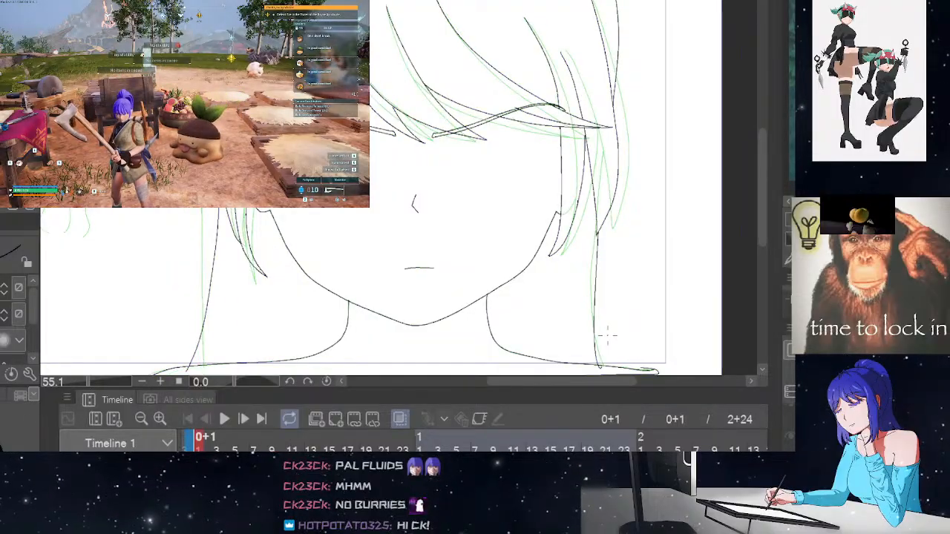
key("period")
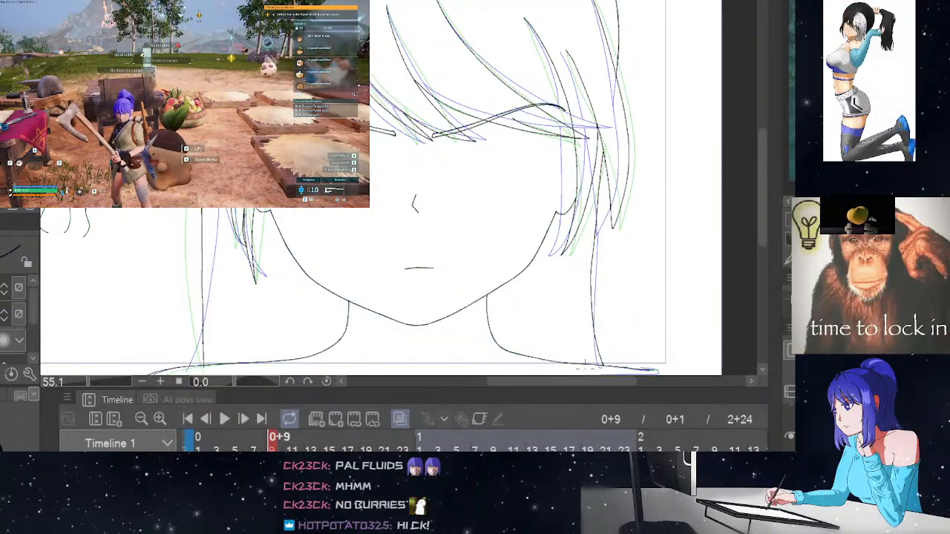
left_click_drag(587, 382, 581, 378)
key("comma")
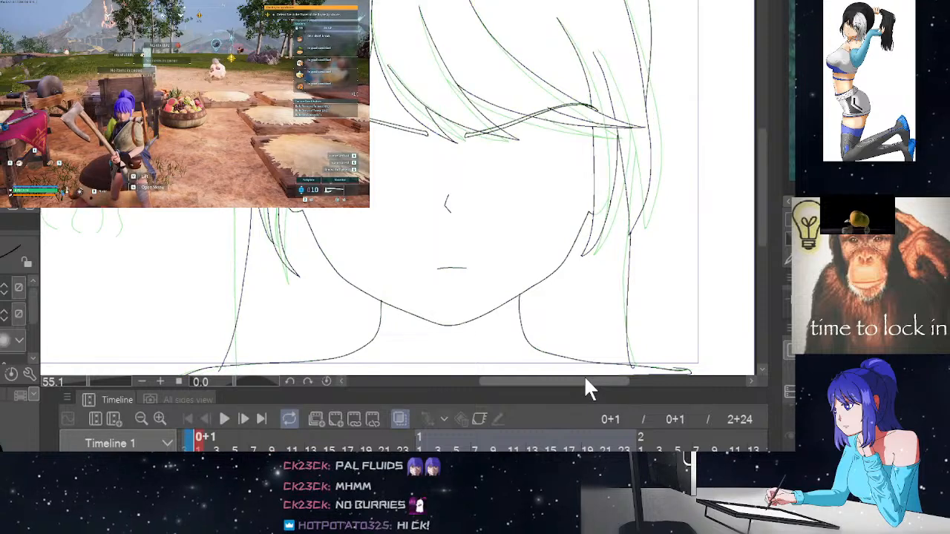
key("period")
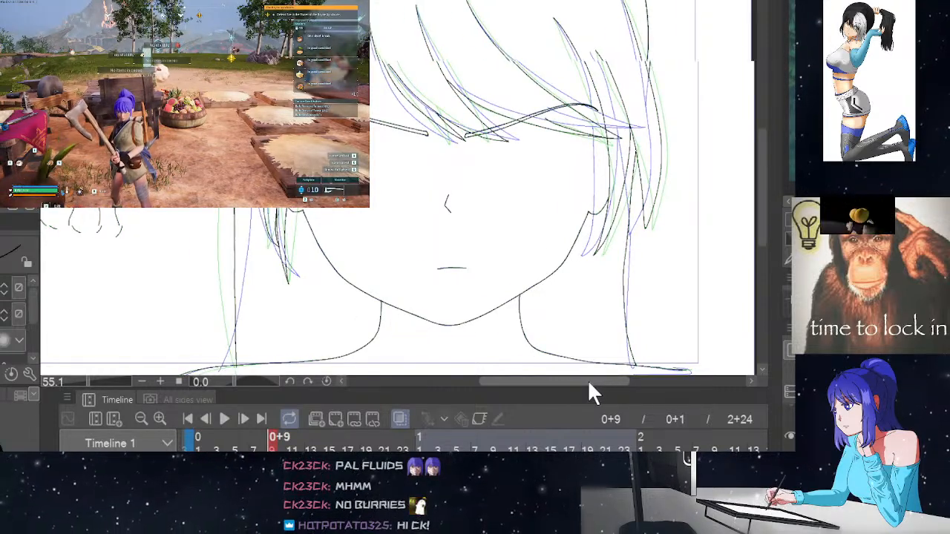
left_click_drag(588, 379, 587, 381)
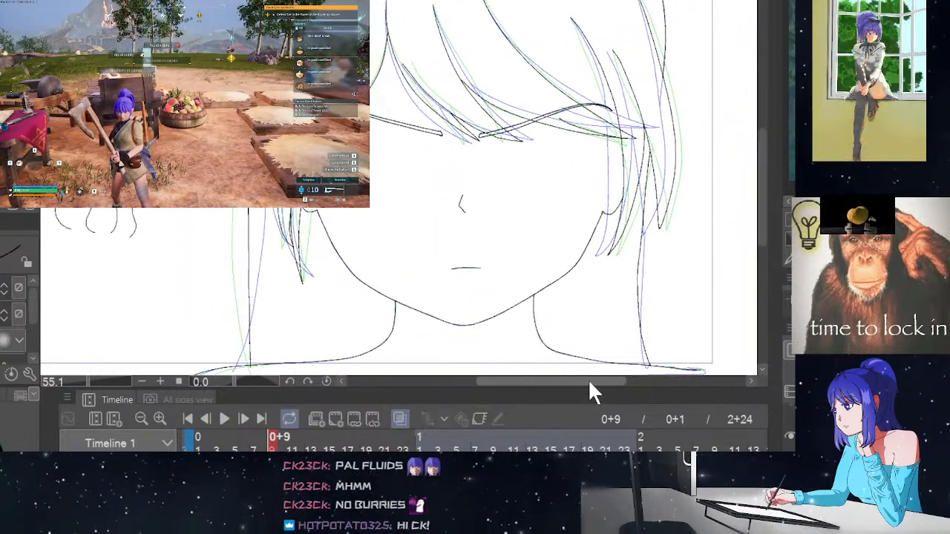
key("comma")
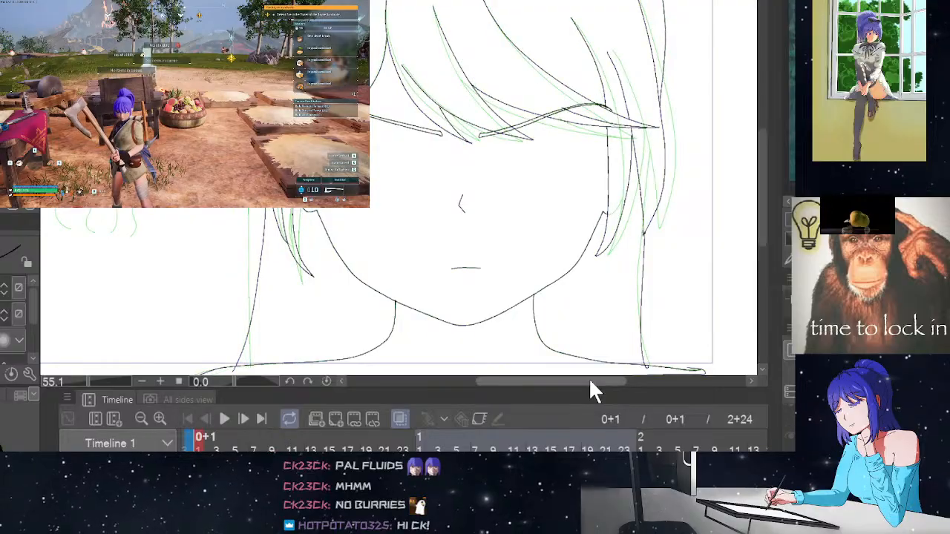
key("period")
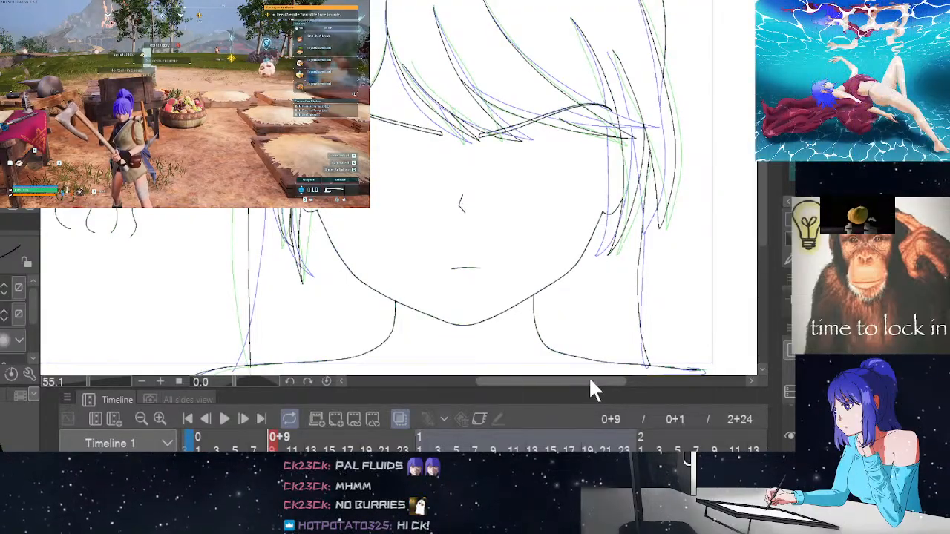
key("period")
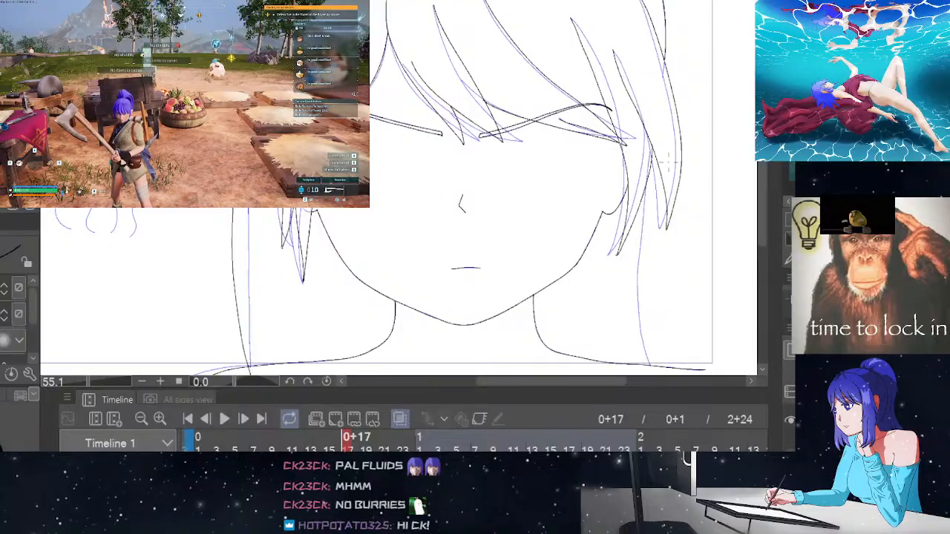
Try to draw the long hair line from the inner side strand down to the shoulder, bowed outward from the onion skin
left_click_drag(612, 380, 653, 397)
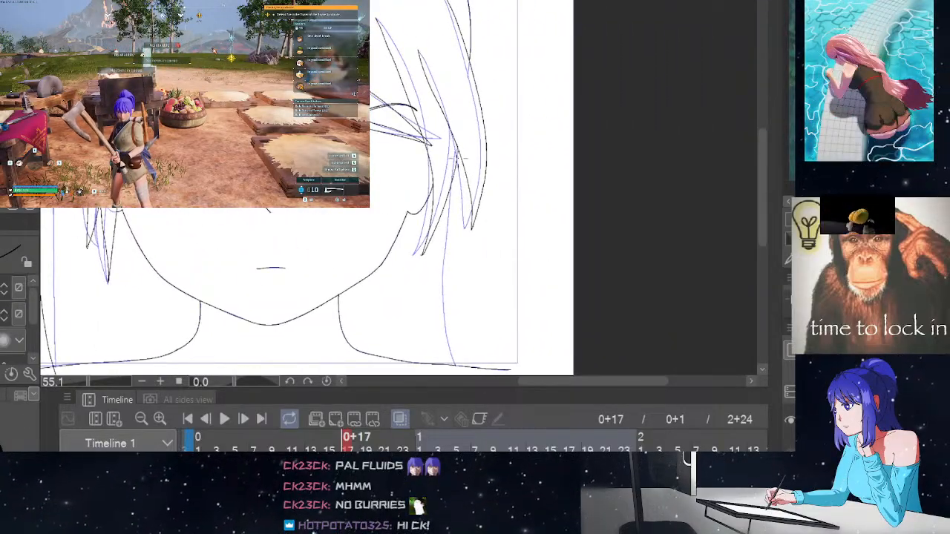
mouse_move(463, 192)
left_mouse_down()
mouse_move(461, 252)
mouse_move(450, 363)
left_mouse_up()
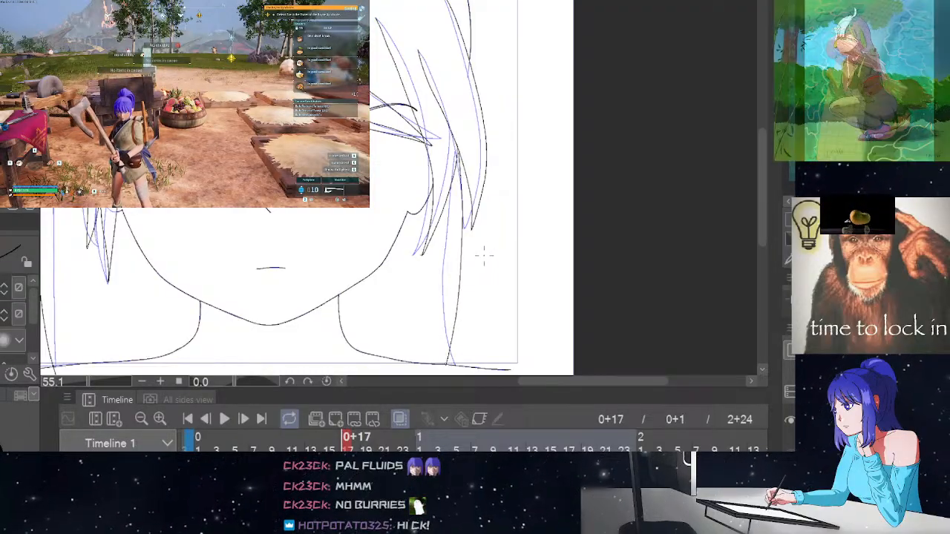
left_click_drag(493, 254, 487, 254)
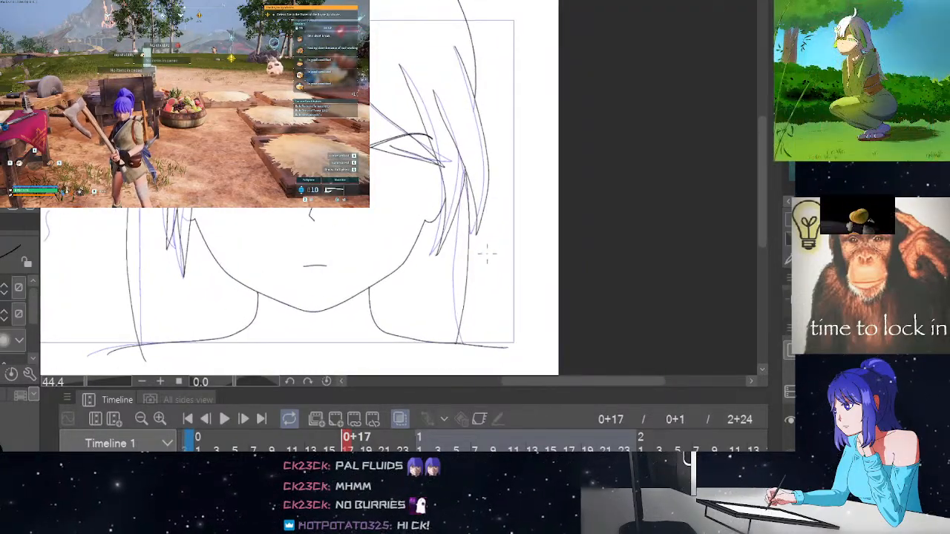
left_click_drag(517, 71, 527, 84)
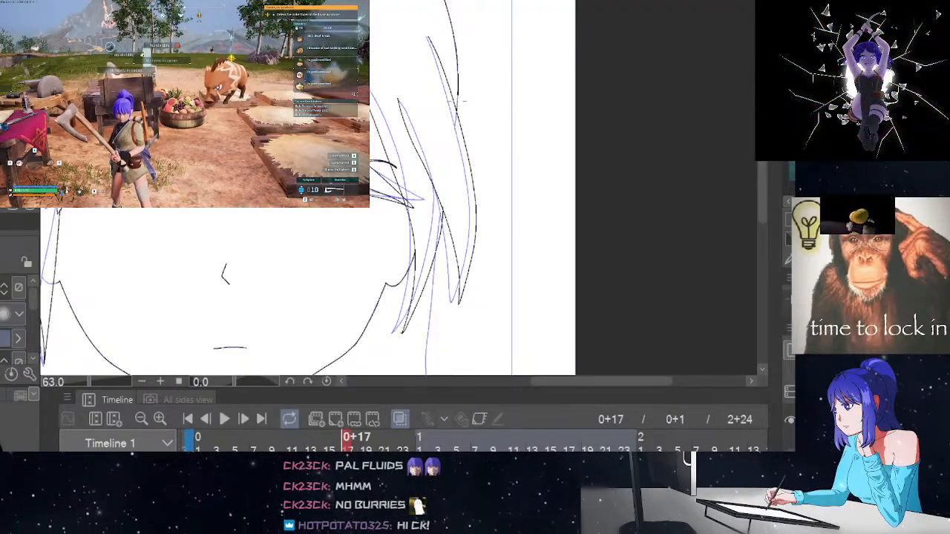
Try several strokes for the long hair line running from the end of the head contour down to the shoulder
scroll(478, 103, "up", 4)
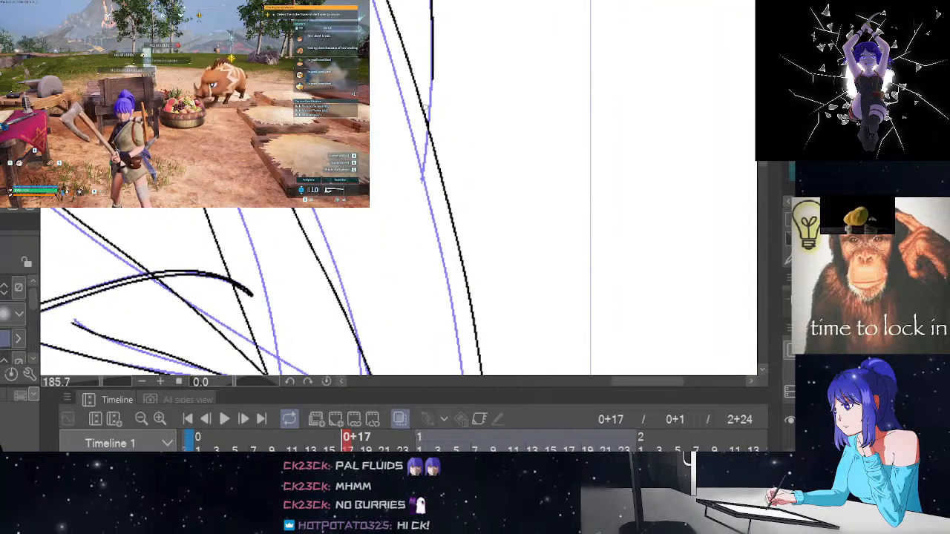
scroll(460, 101, "down", 5)
scroll(450, 90, "up", 3)
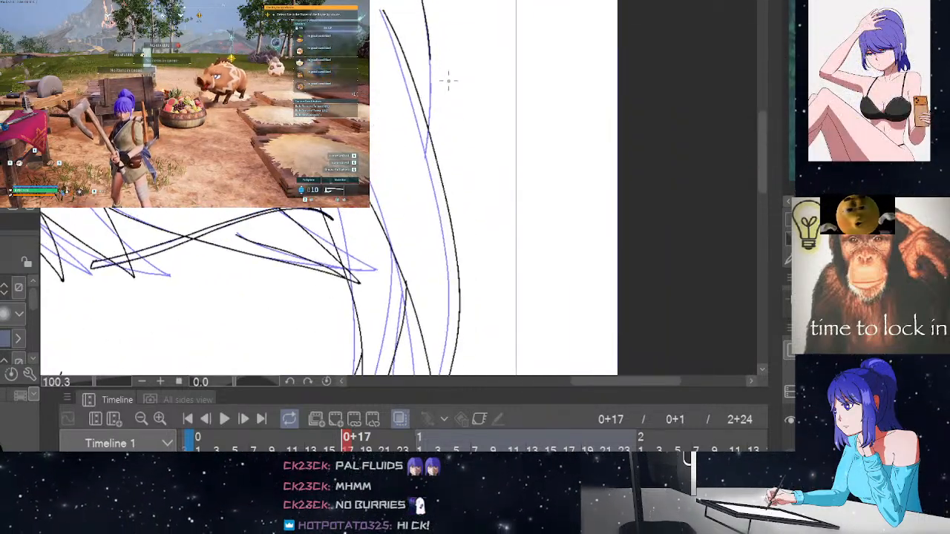
scroll(480, 191, "down", 4)
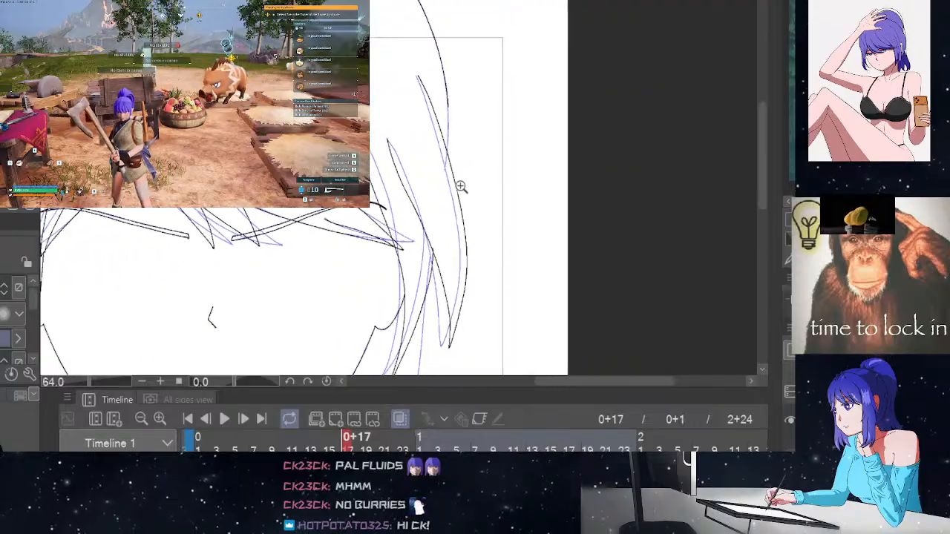
left_click_drag(764, 155, 757, 179)
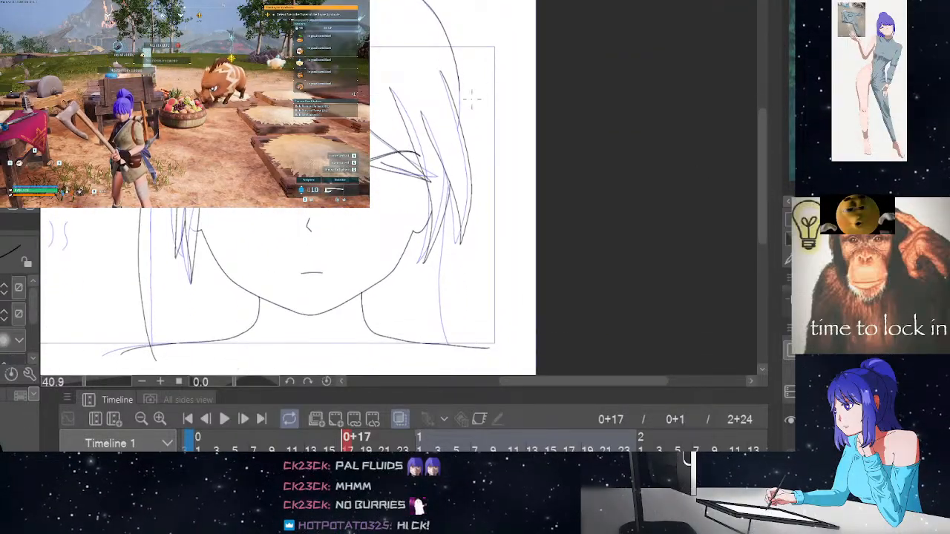
scroll(473, 121, "up", 1)
left_click_drag(759, 126, 759, 137)
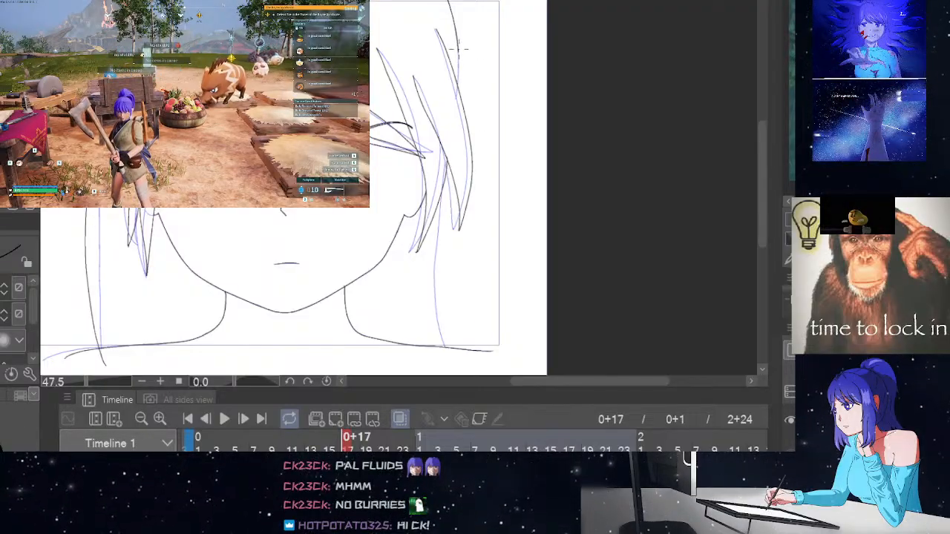
left_click_drag(459, 67, 453, 202)
key("ctrl+z")
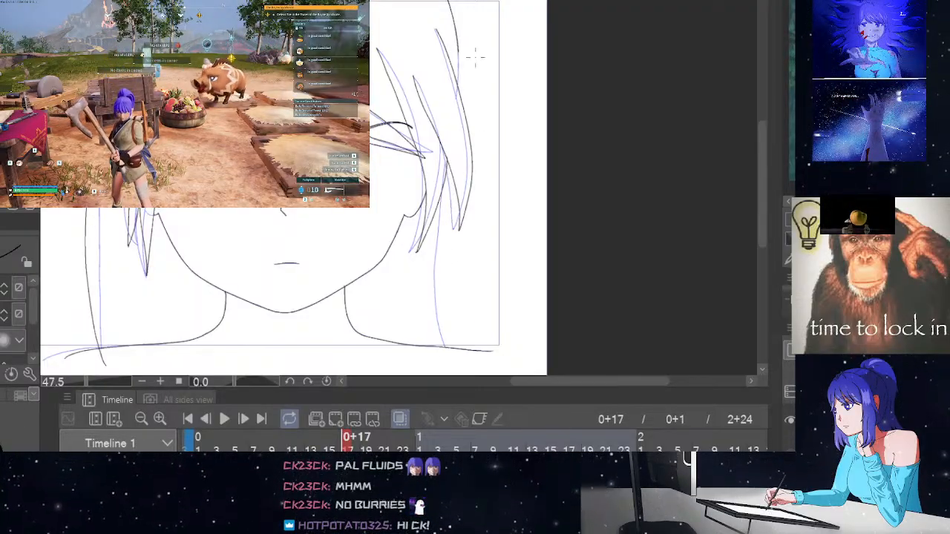
left_click_drag(457, 180, 430, 345)
key("ctrl+z")
mouse_move(458, 41)
left_mouse_down()
mouse_move(464, 110)
mouse_move(443, 346)
left_mouse_up()
key("ctrl+z")
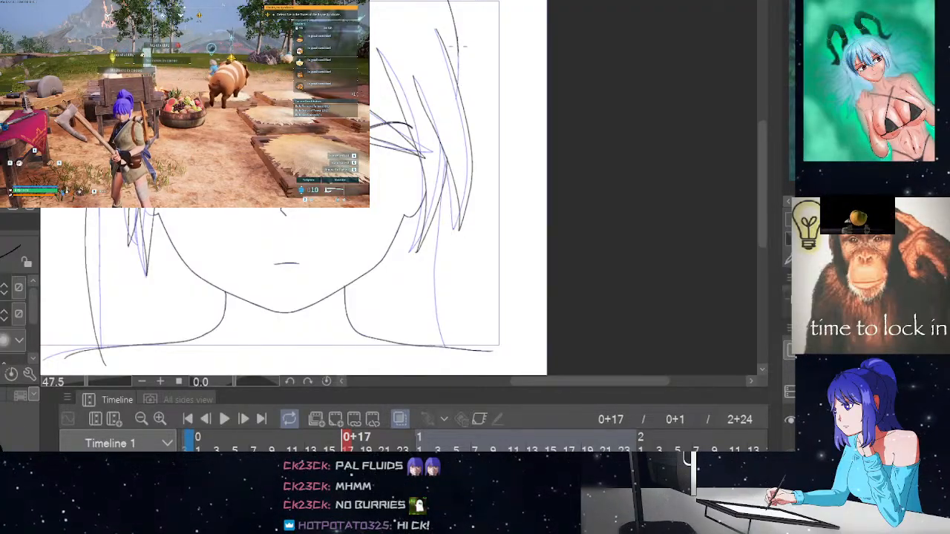
left_click_drag(462, 147, 451, 340)
key("ctrl+z")
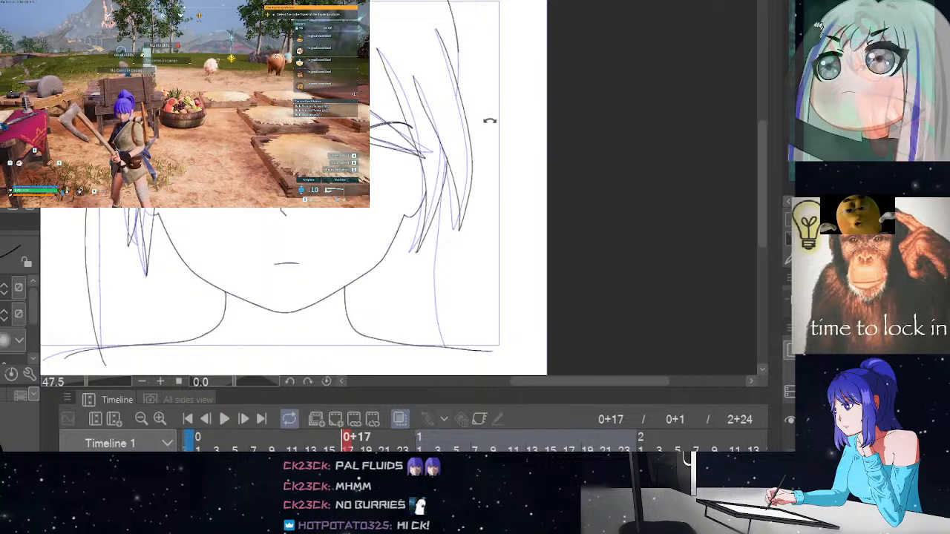
Draw the long hair line from the head contour down to the shoulder on frame 0+17, and erase the part overlapping the outer side strand
mouse_move(460, 42)
left_mouse_down()
mouse_move(463, 182)
mouse_move(450, 340)
left_mouse_up()
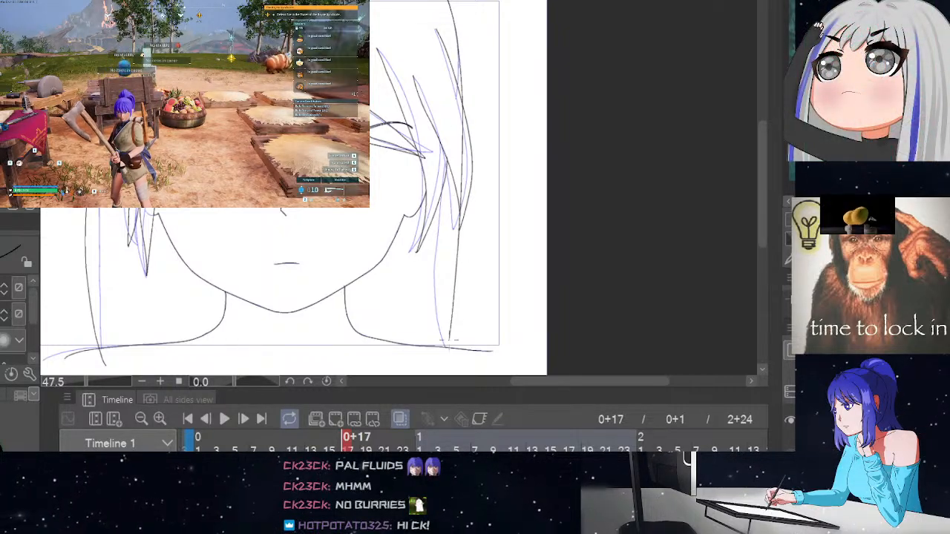
scroll(535, 140, "up", 4)
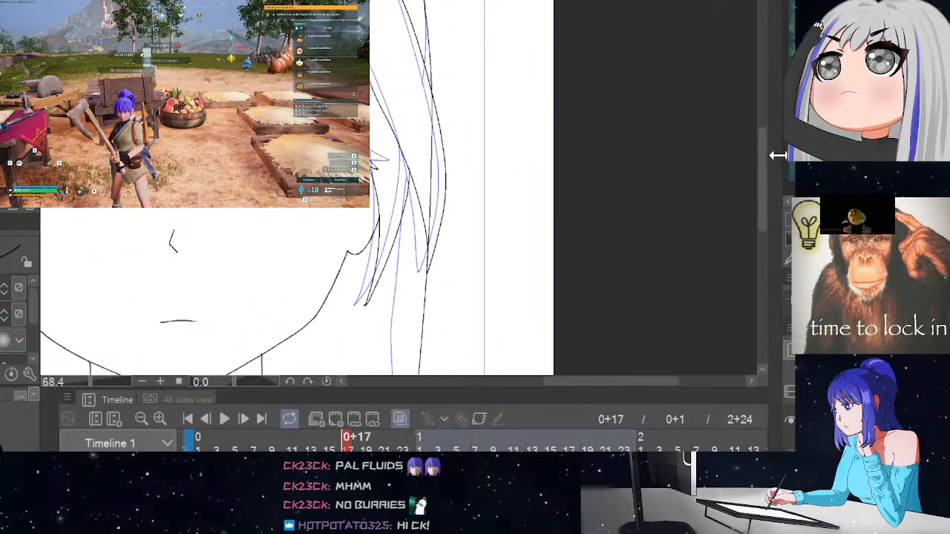
scroll(673, 178, "down", 2)
scroll(672, 163, "up", 3)
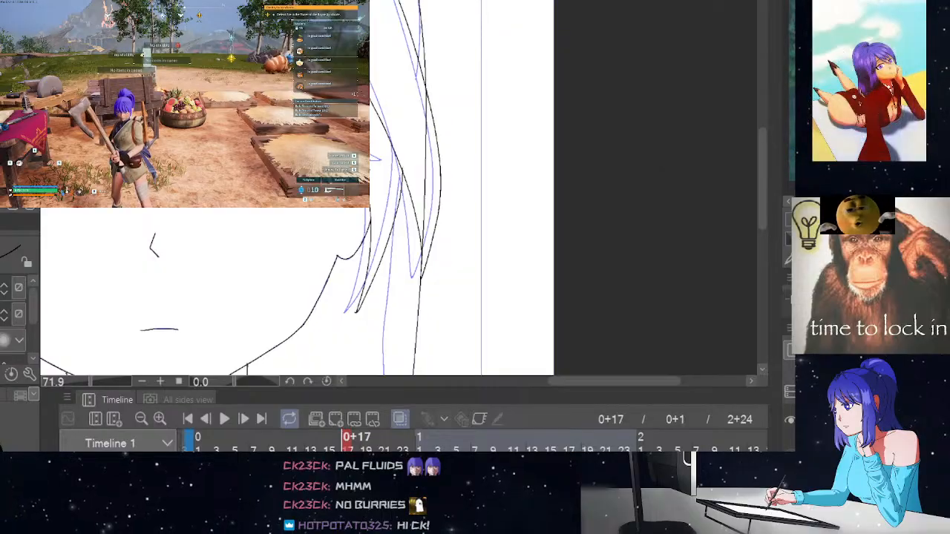
scroll(412, 215, "up", 5)
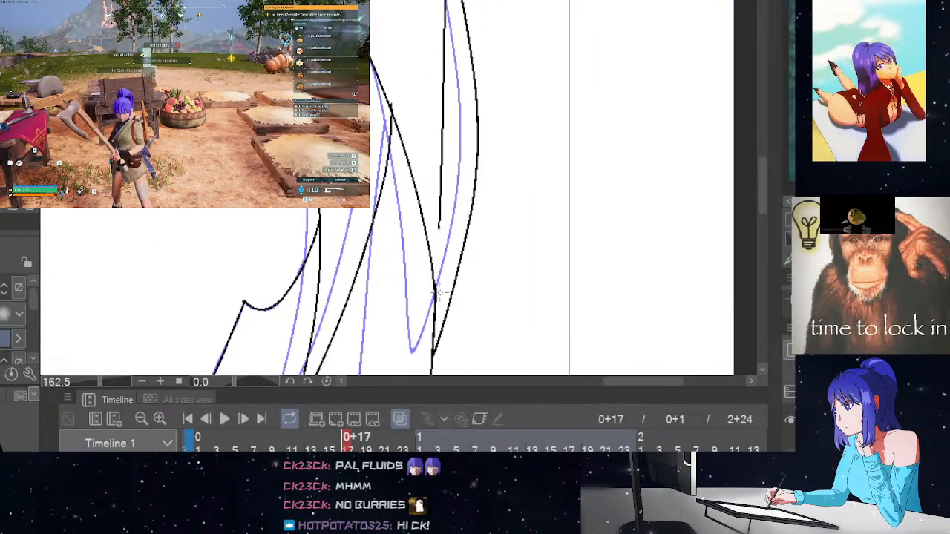
left_click_drag(440, 164, 444, 29)
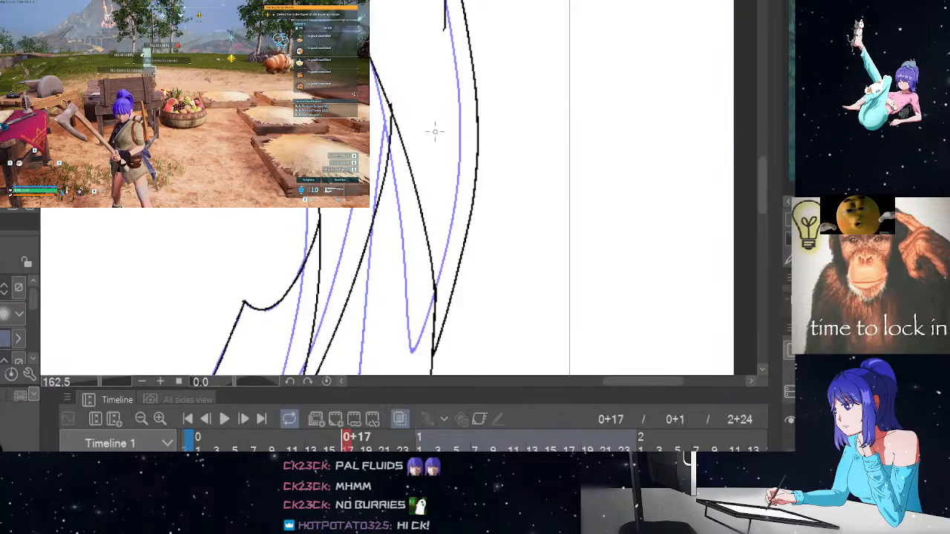
left_click_drag(763, 184, 760, 147)
left_click_drag(443, 264, 443, 221)
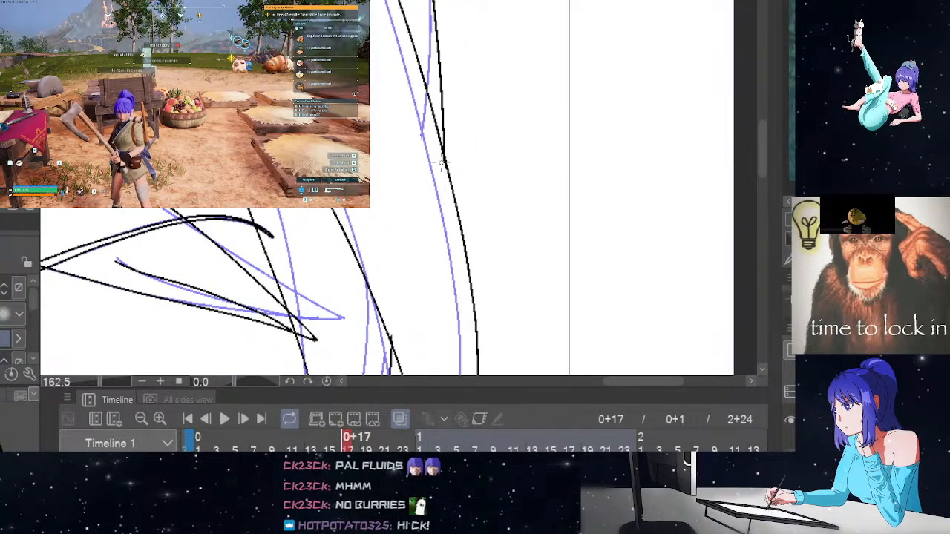
Turn off the onion skin and check the long hair line on the key drawing at frame 0+17
scroll(456, 144, "down", 10)
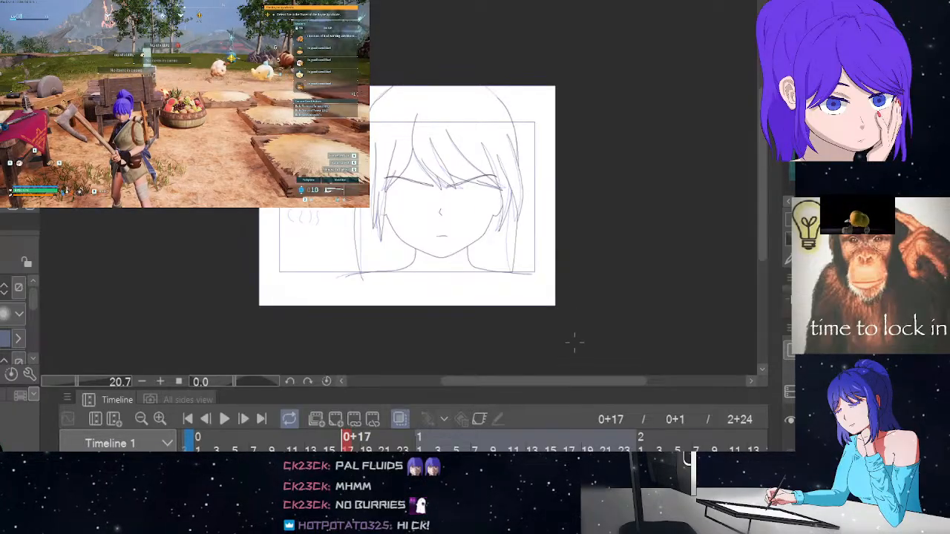
scroll(527, 215, "up", 3)
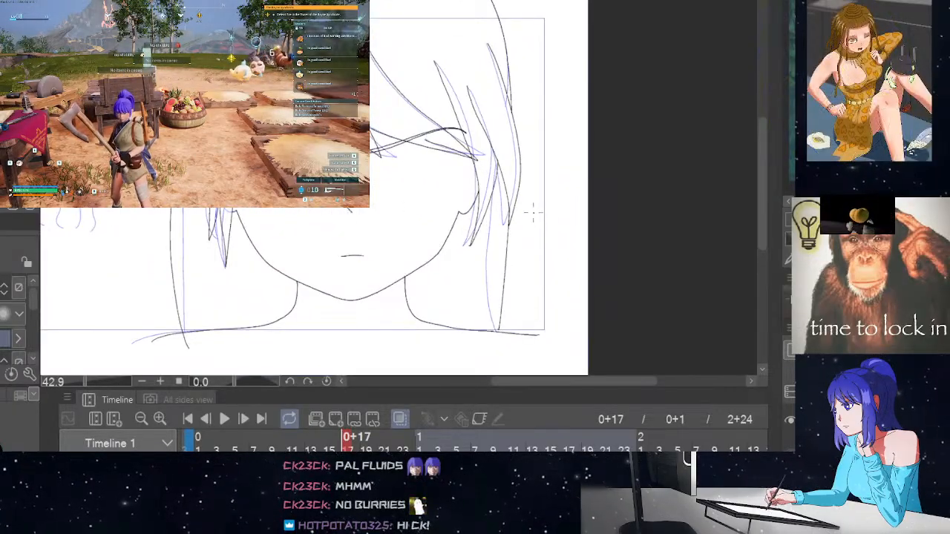
left_click(399, 418)
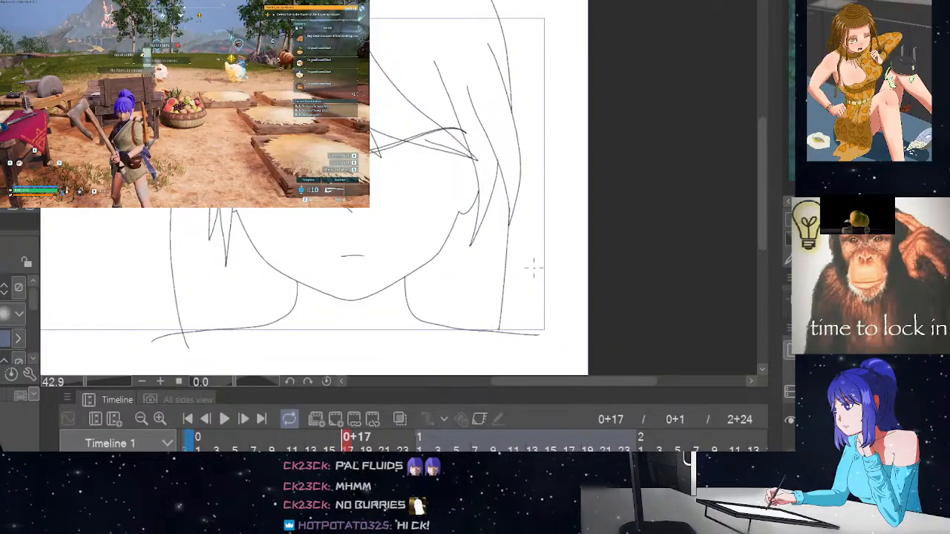